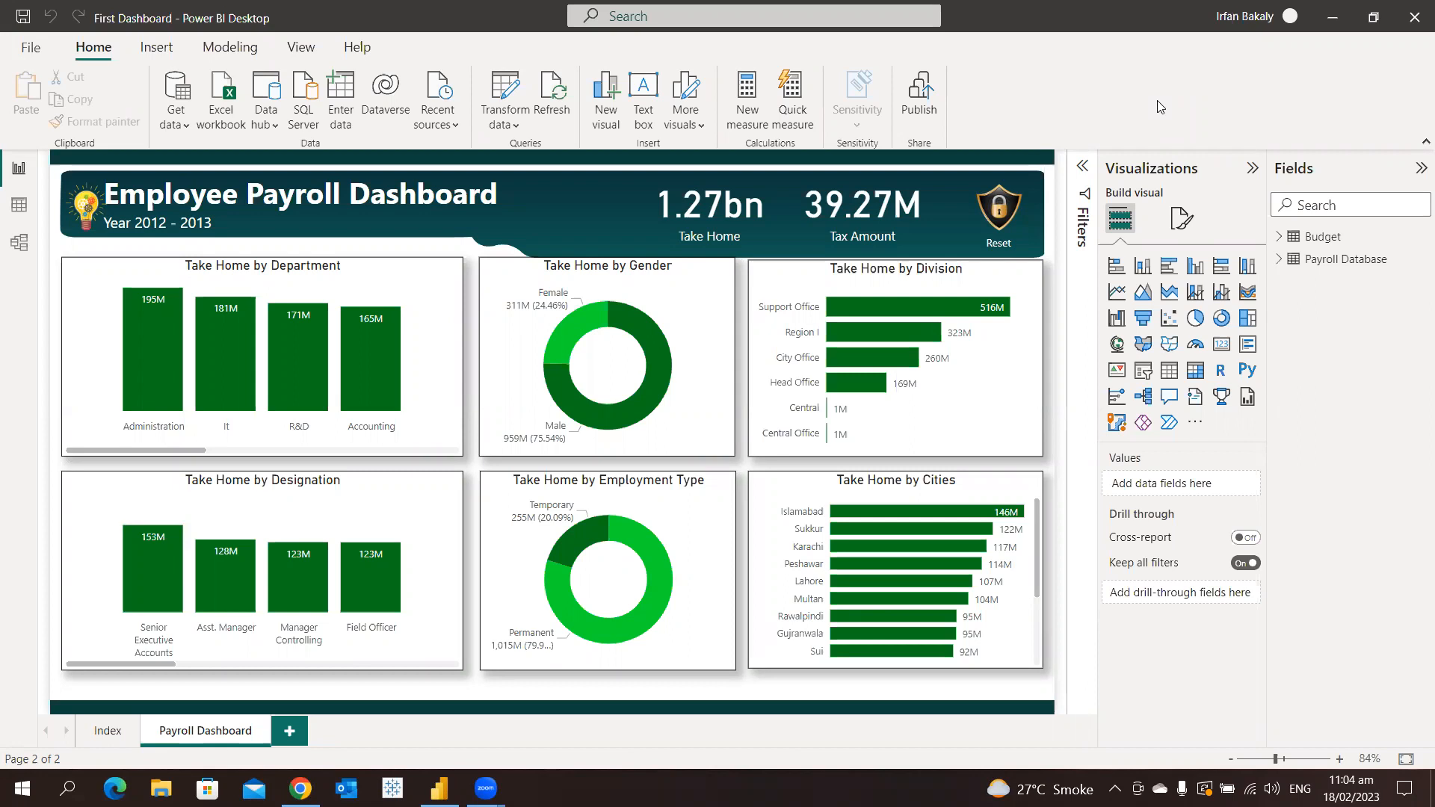
Export the Take Home by Department chart's data to the Desktop as a CSV file named Take Home by Department
{"action": "left_click", "coordinate": [407, 290]}
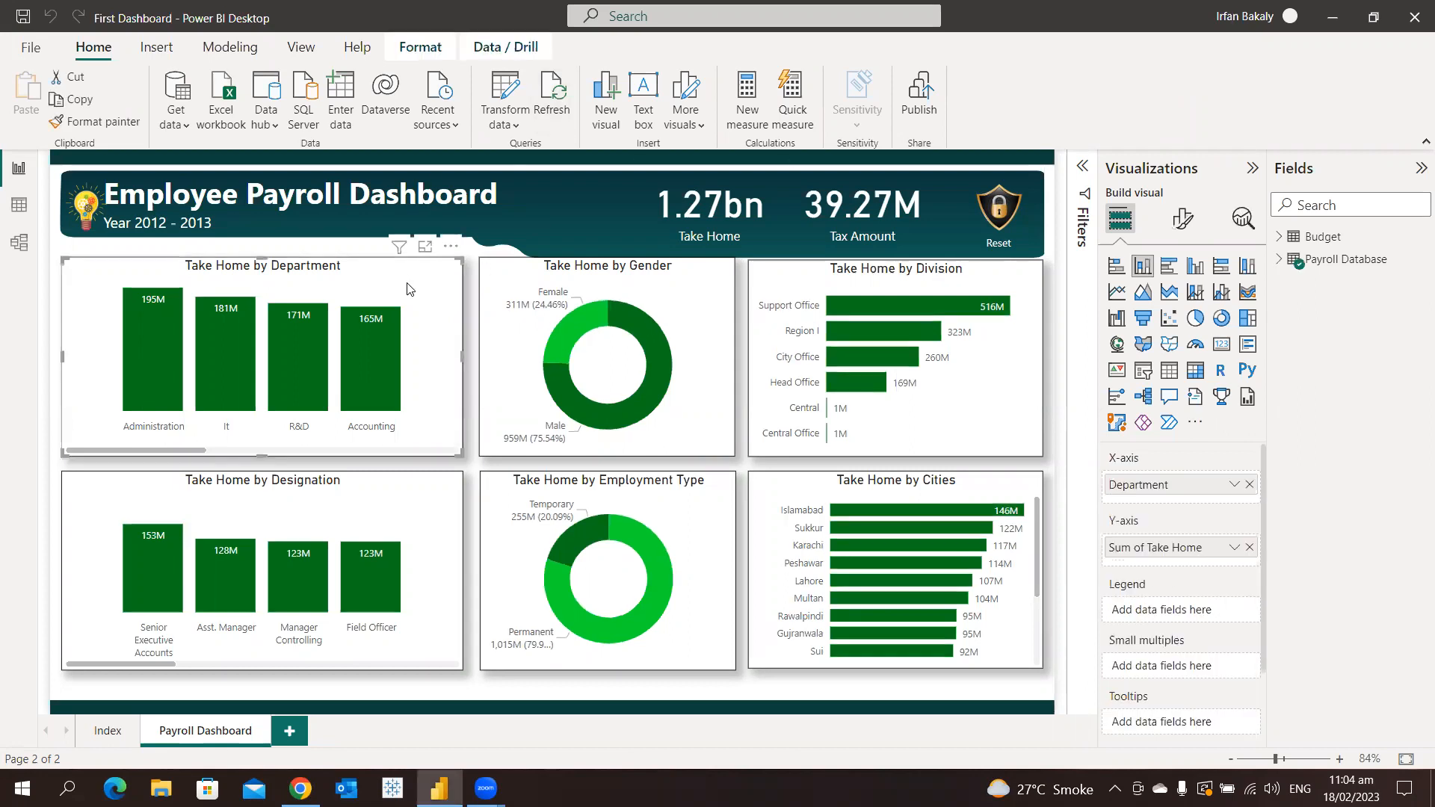
{"action": "left_click", "coordinate": [451, 248]}
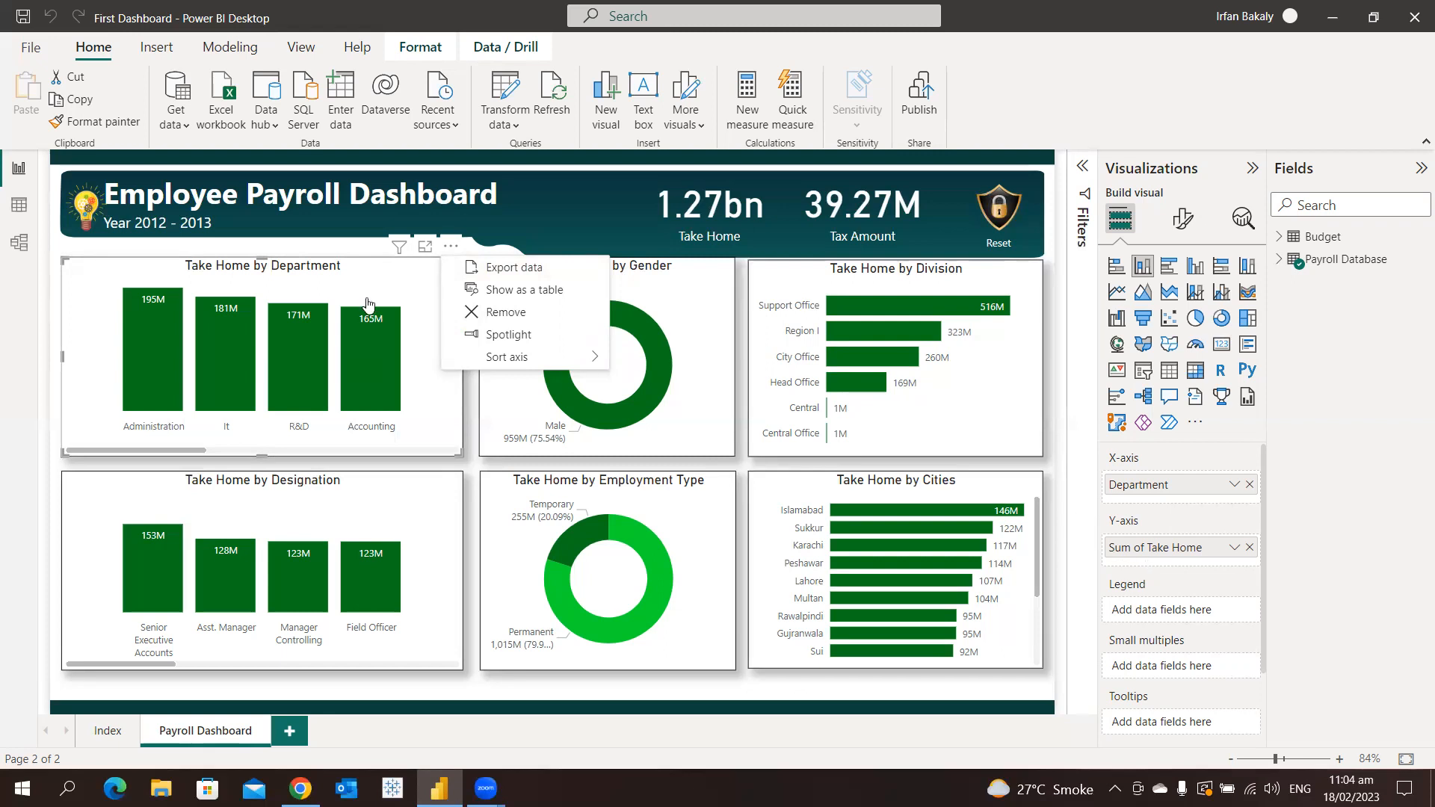
{"action": "left_click", "coordinate": [490, 269]}
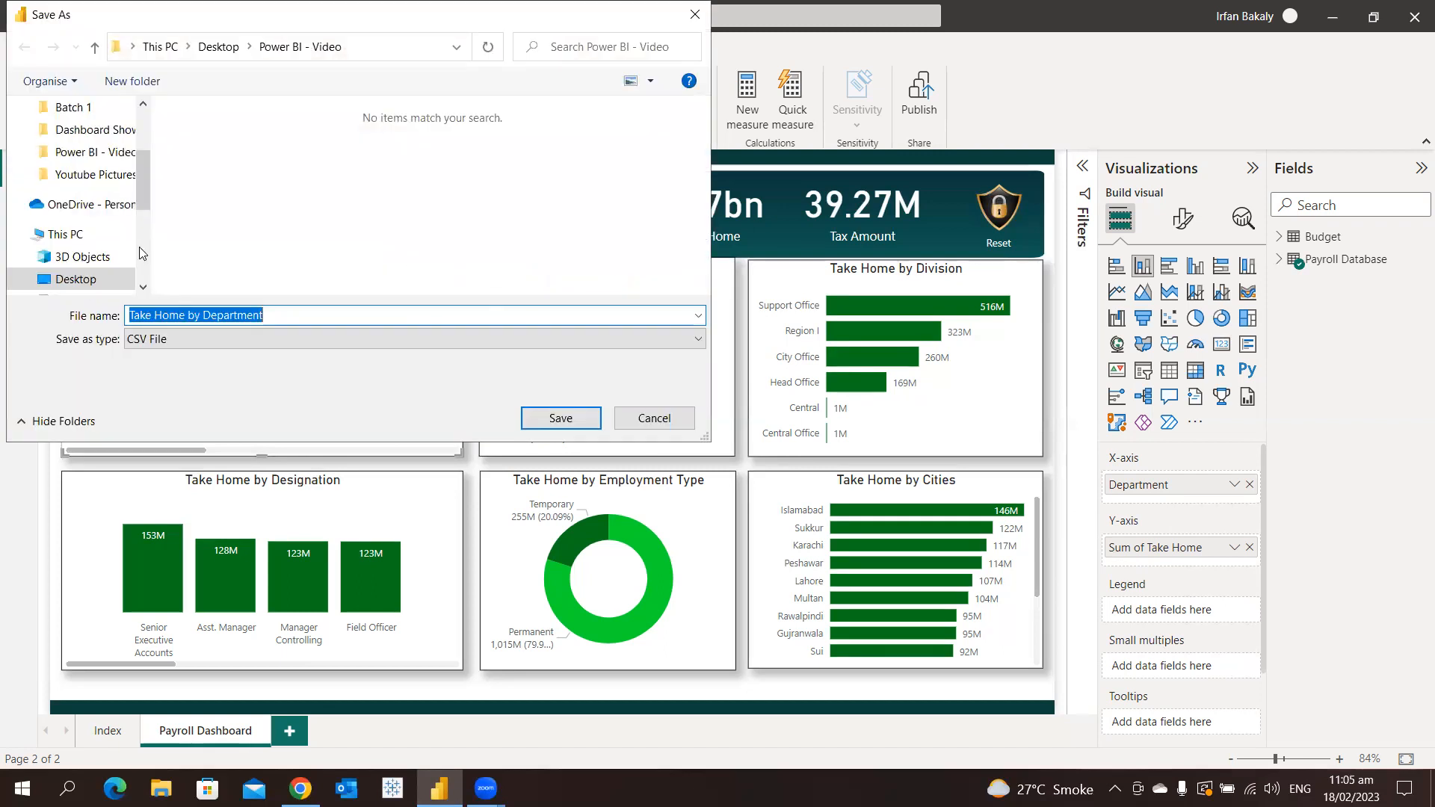
{"action": "scroll", "coordinate": [143, 169], "scroll_direction": "up", "scroll_amount": 5}
{"action": "left_click", "coordinate": [45, 145]}
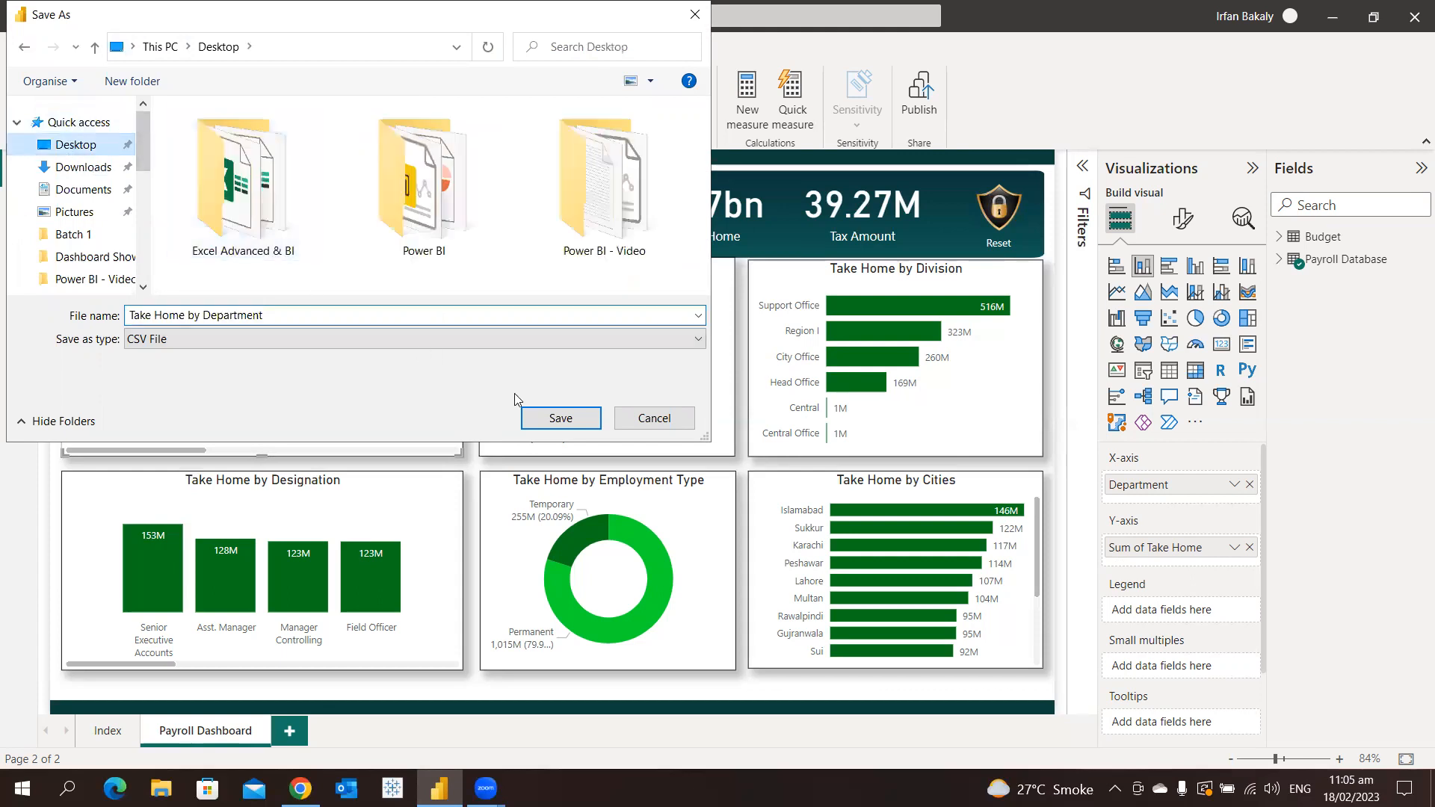
{"action": "left_click", "coordinate": [581, 423]}
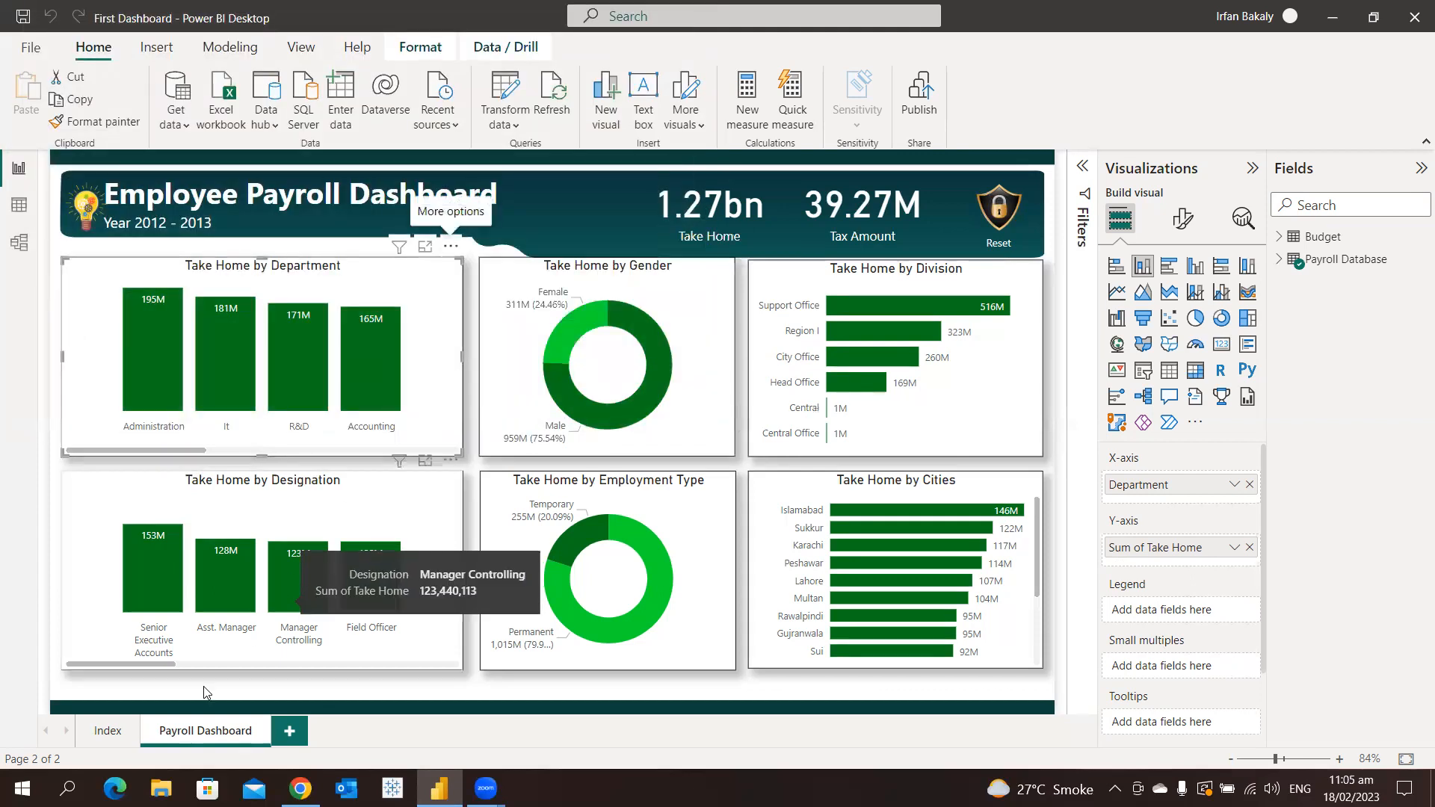
Open the exported Take Home by Department file from the desktop in Excel and autofit columns A and B
{"action": "key", "text": "super+d"}
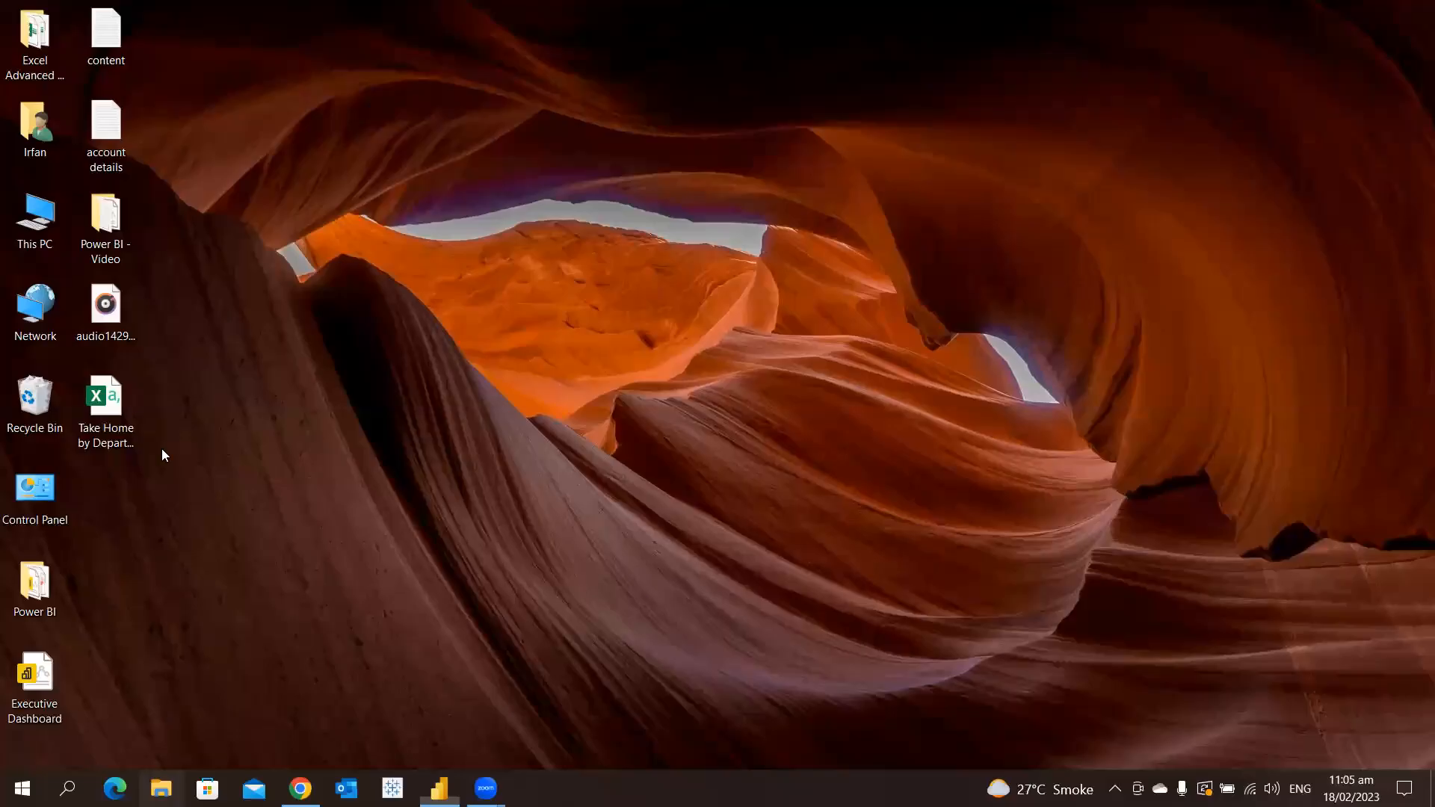
{"action": "double_click", "coordinate": [122, 408]}
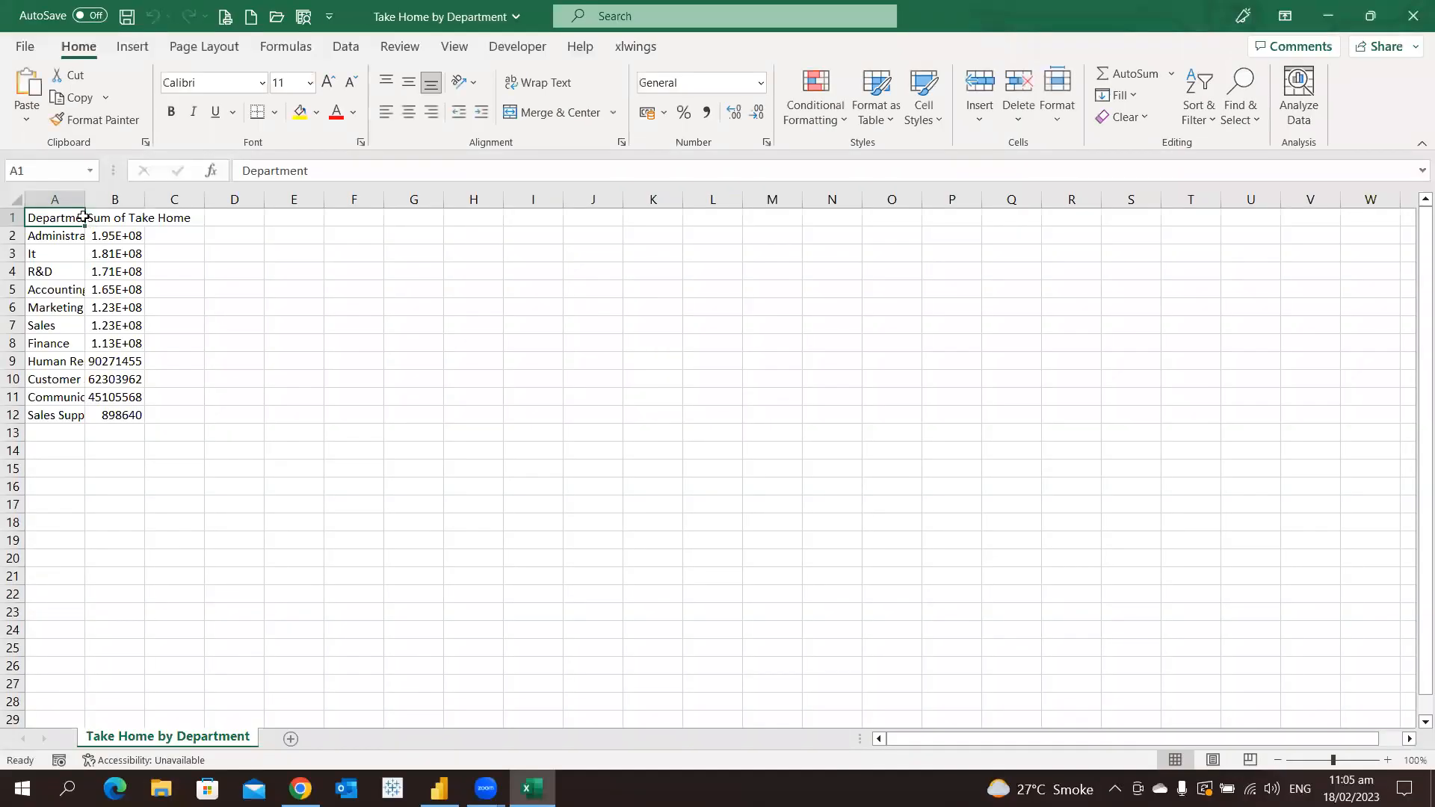
{"action": "left_click_drag", "start_coordinate": [81, 193], "coordinate": [81, 194]}
{"action": "double_click", "coordinate": [82, 194]}
{"action": "double_click", "coordinate": [191, 199]}
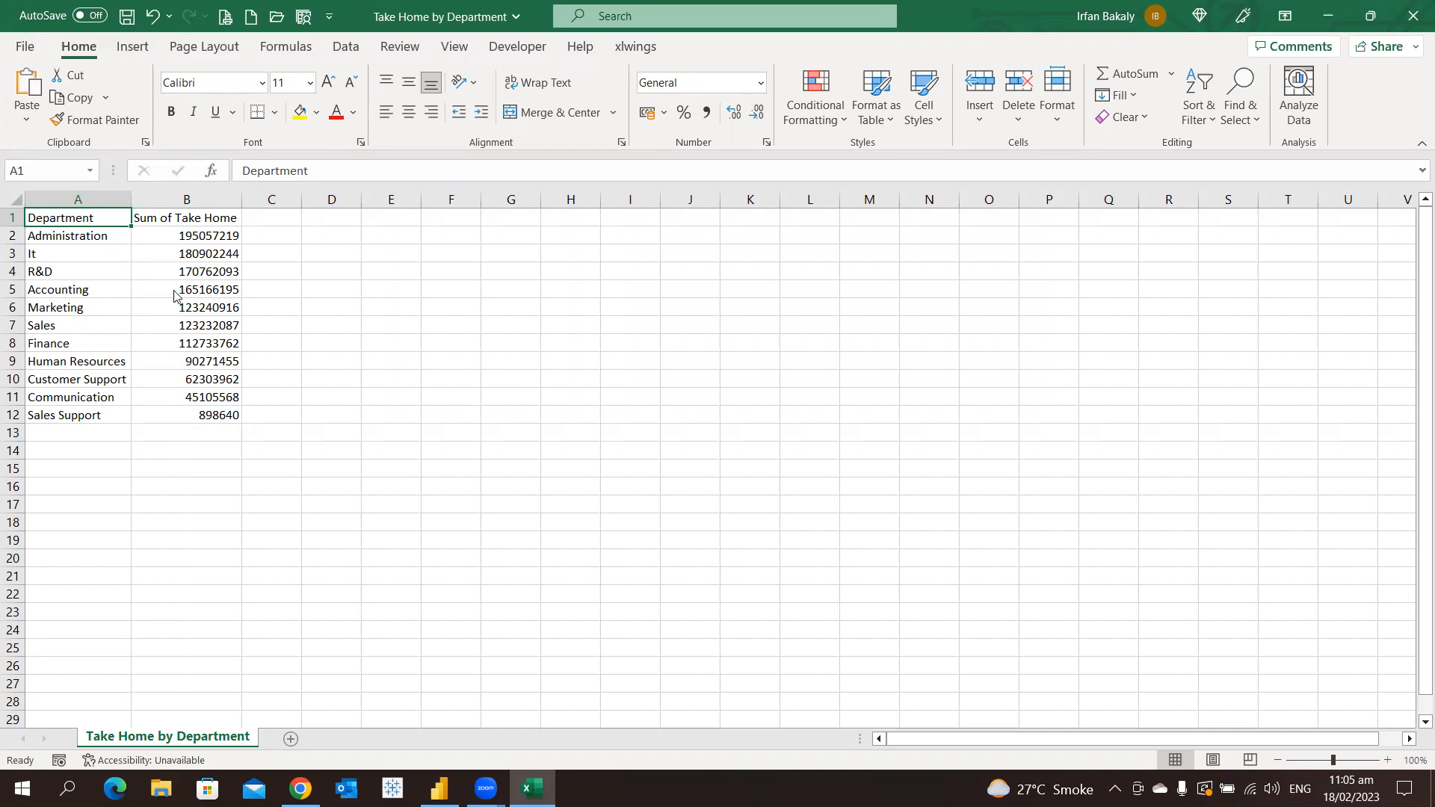
Switch back to Power BI, show Take Home by Department as a table in vertical and horizontal layouts, and return to the report
{"action": "key", "text": "alt+Tab"}
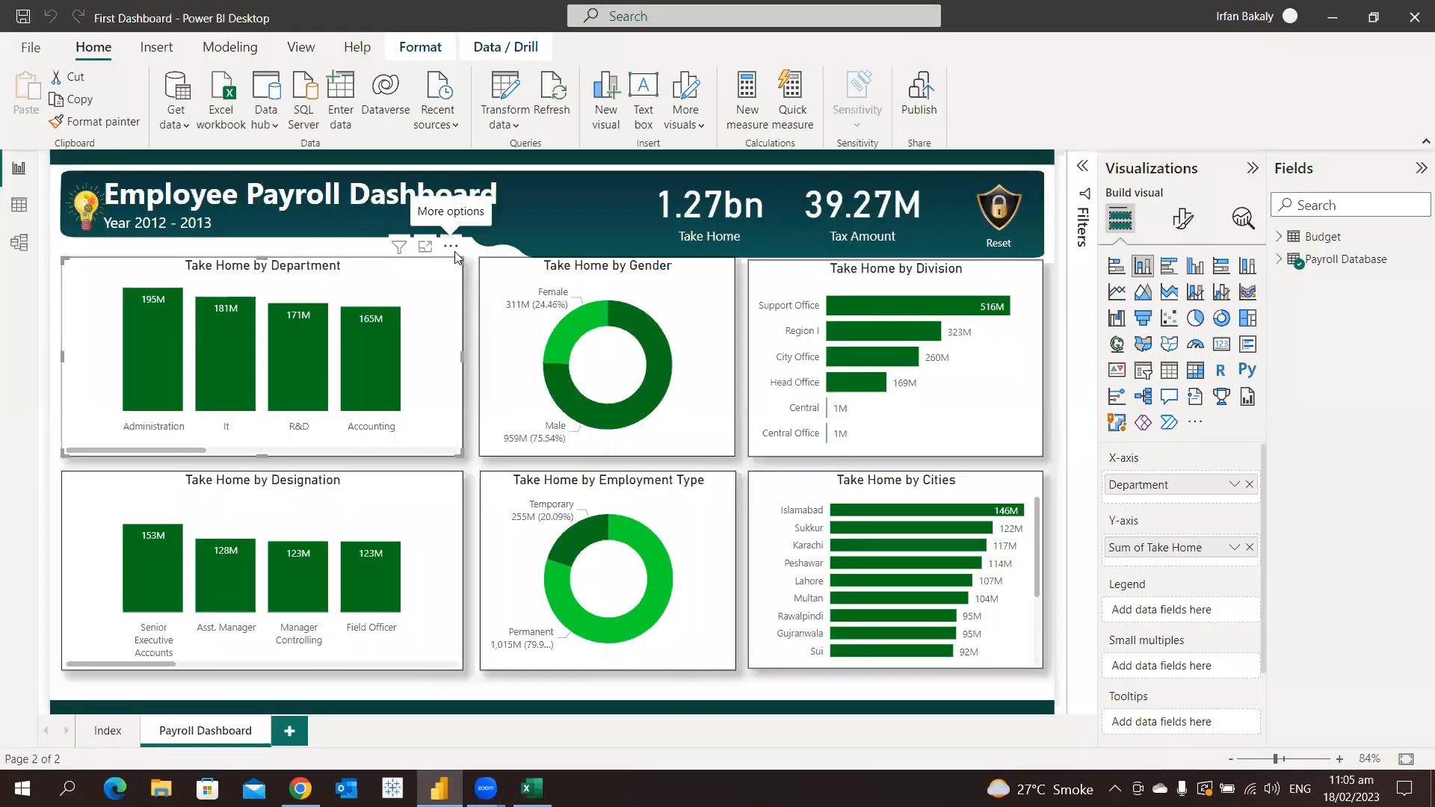
{"action": "left_click", "coordinate": [452, 247]}
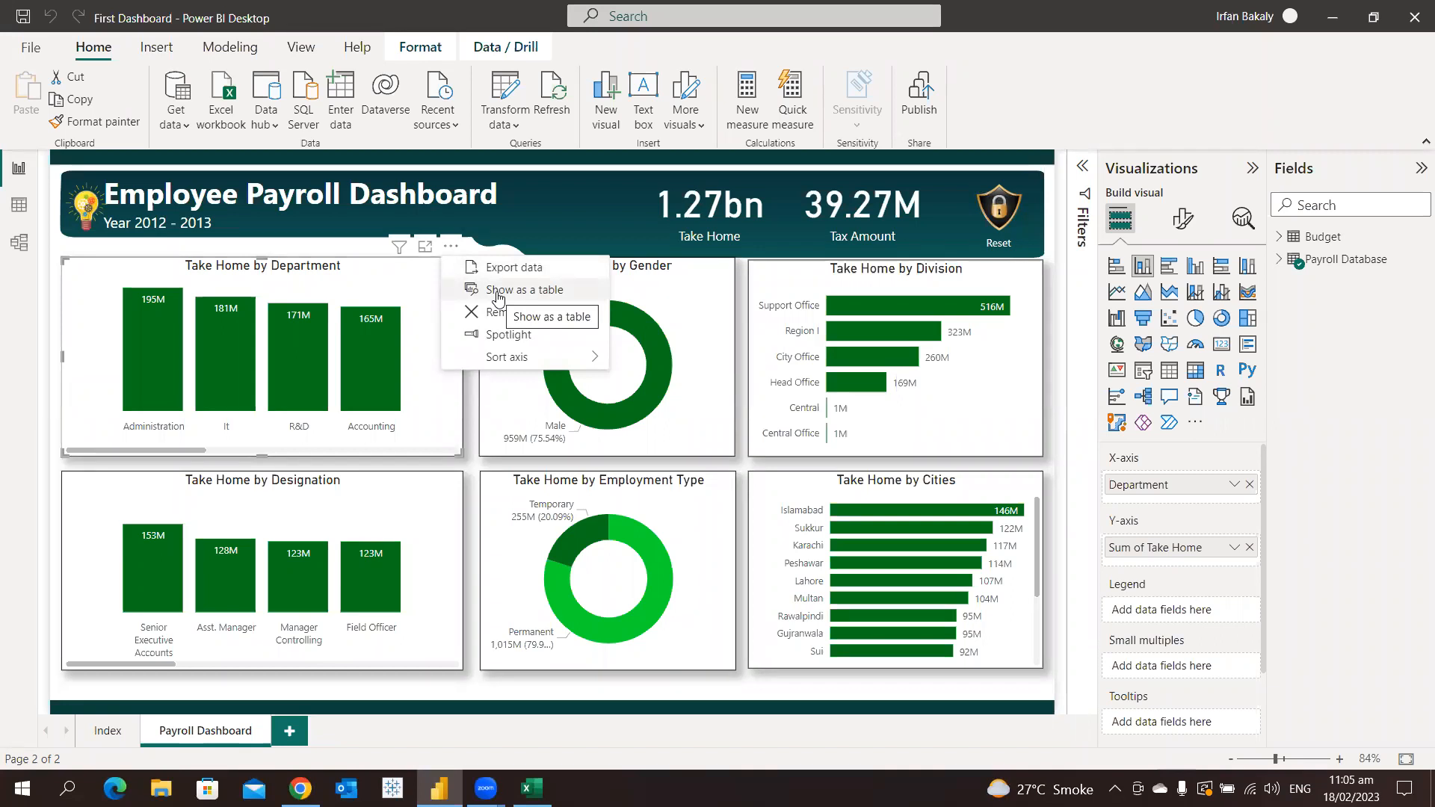
{"action": "left_click", "coordinate": [497, 295]}
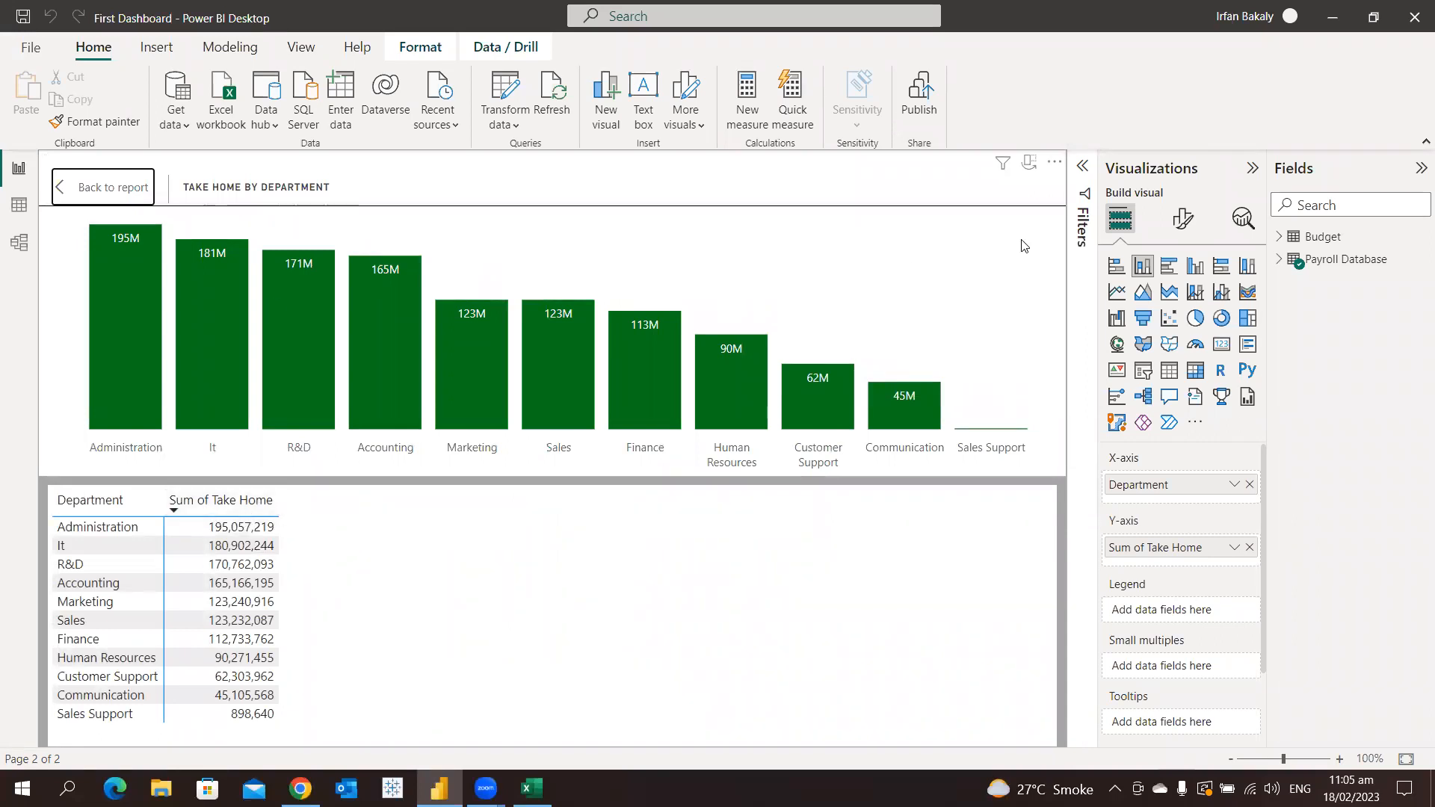
{"action": "left_click", "coordinate": [1028, 163]}
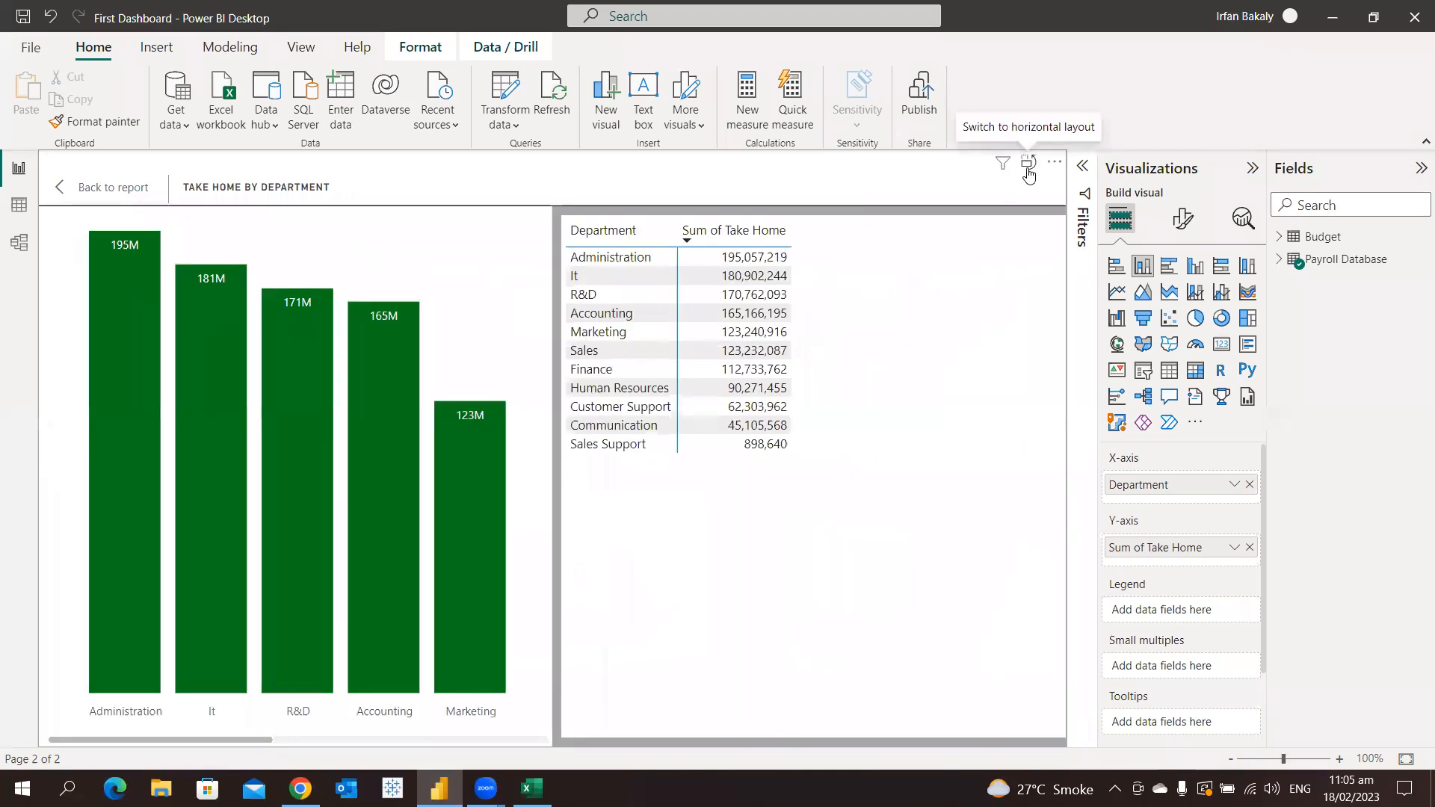
{"action": "left_click", "coordinate": [1028, 169]}
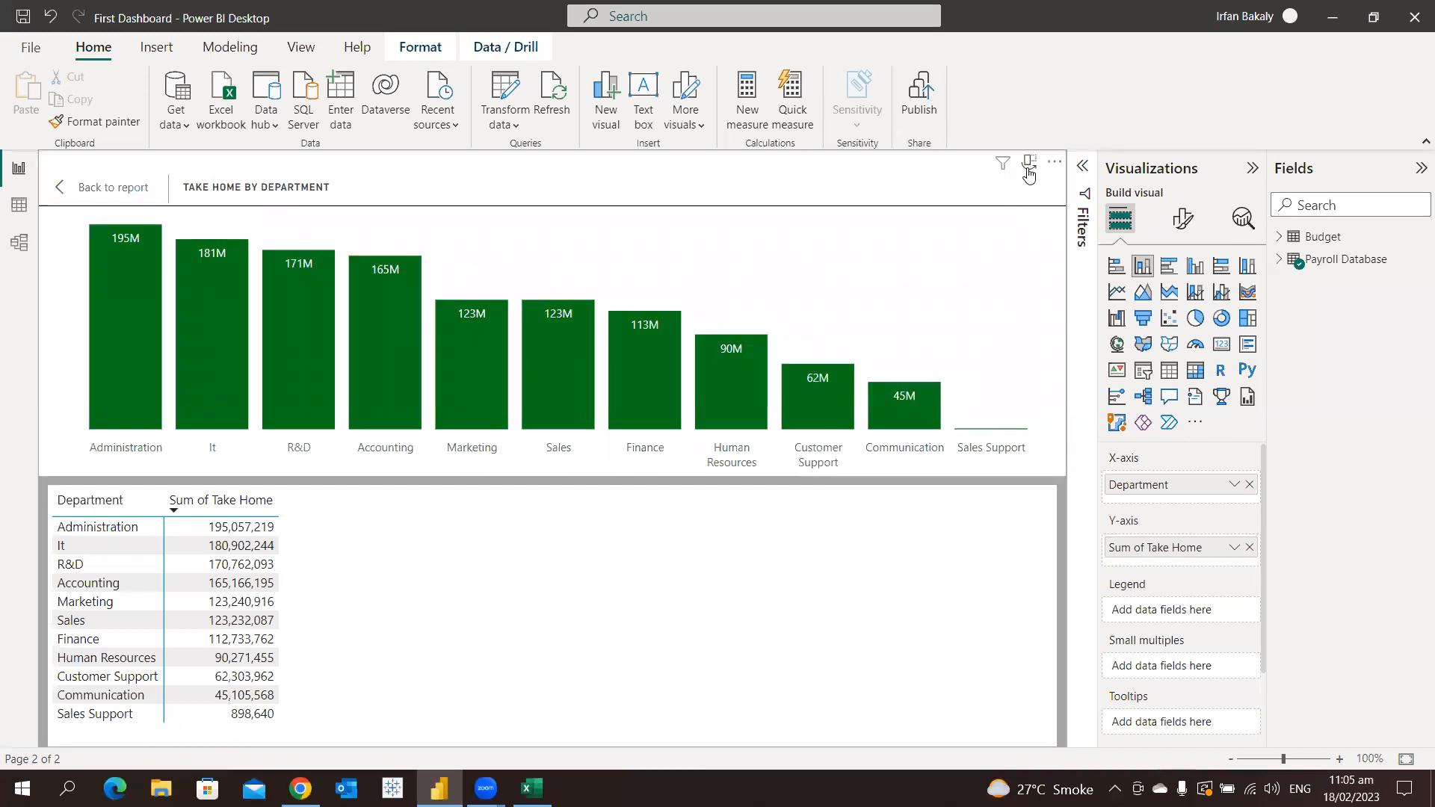
{"action": "left_click", "coordinate": [111, 201]}
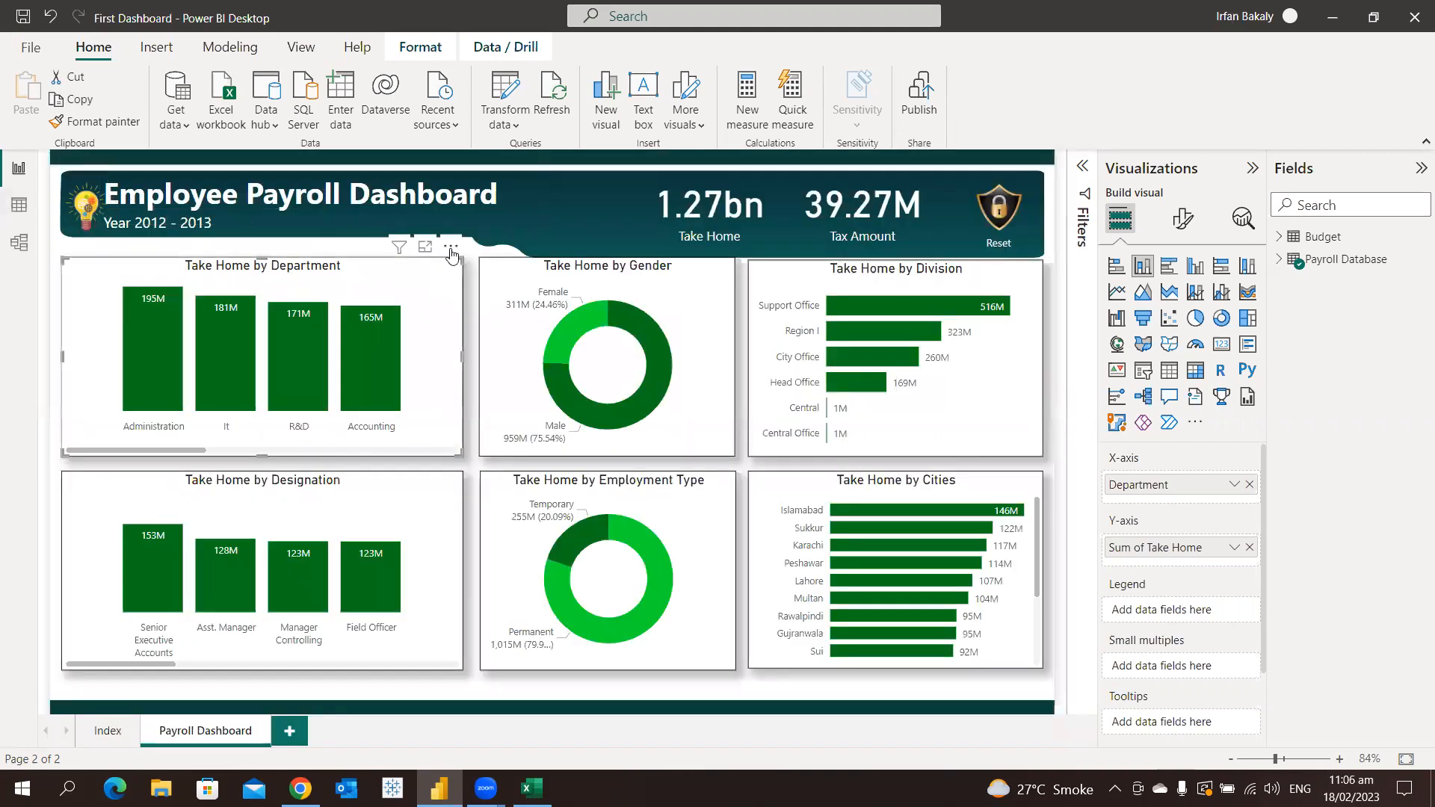
Spotlight the Take Home by Department chart and clear the spotlight again
{"action": "left_click", "coordinate": [451, 247]}
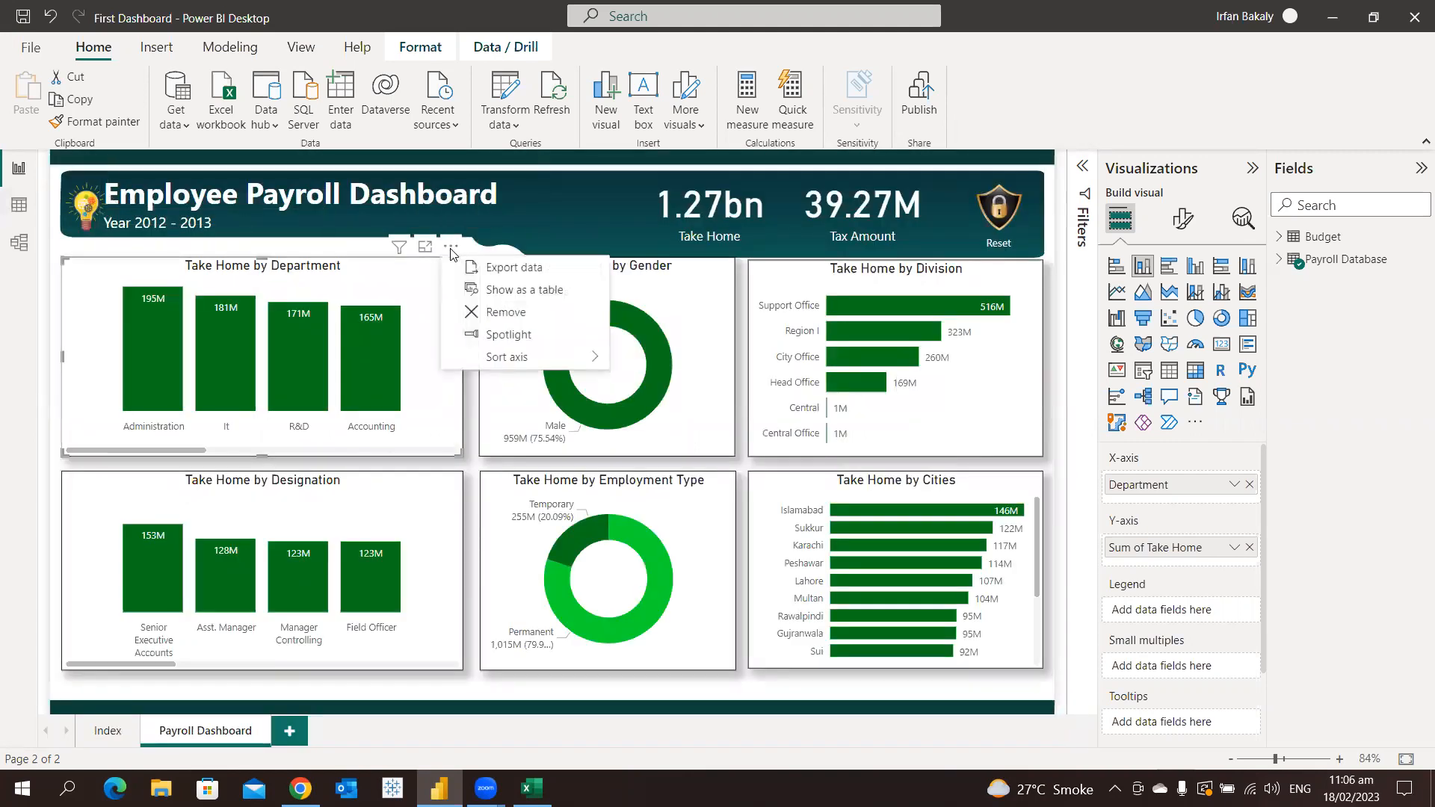
{"action": "left_click", "coordinate": [555, 337]}
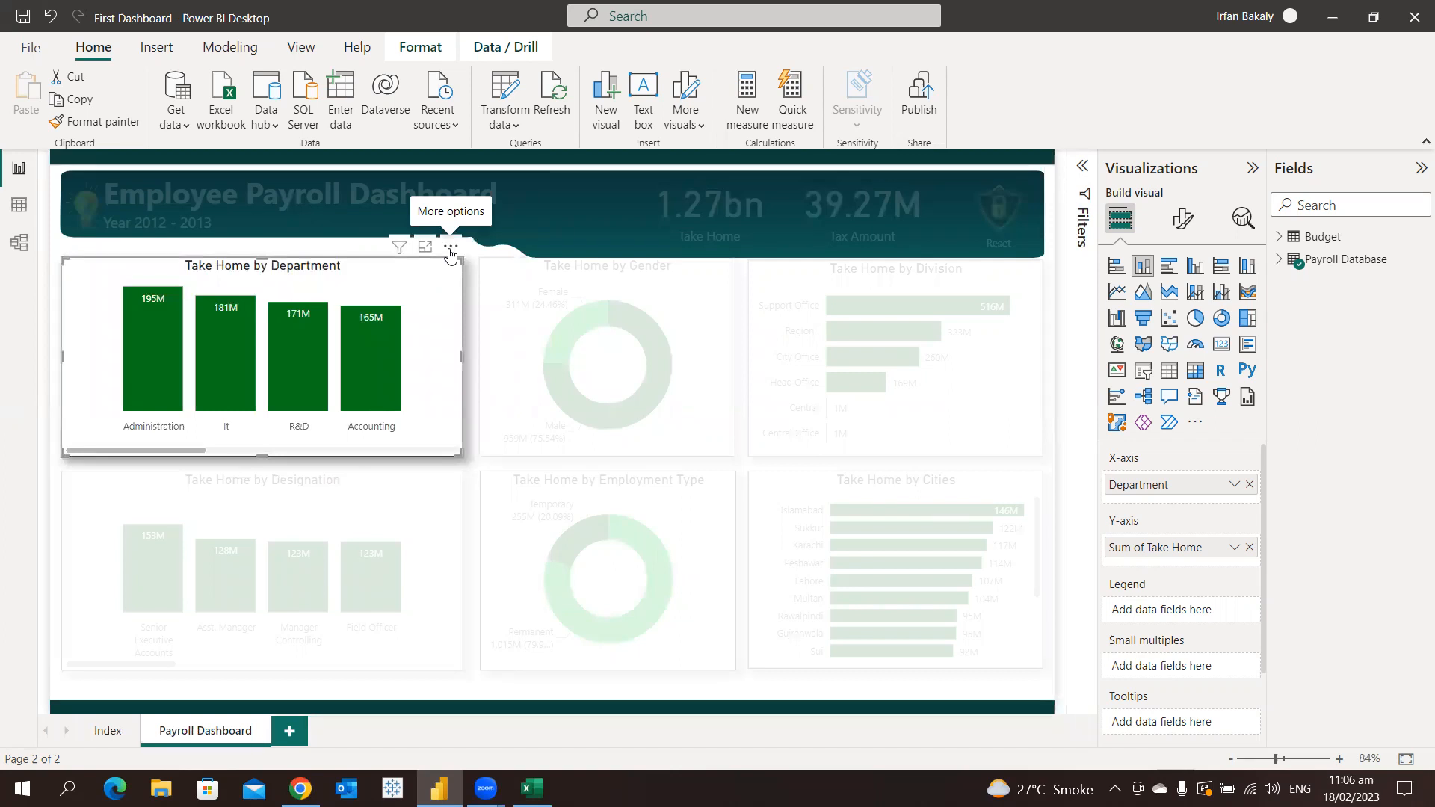
{"action": "left_click", "coordinate": [565, 211]}
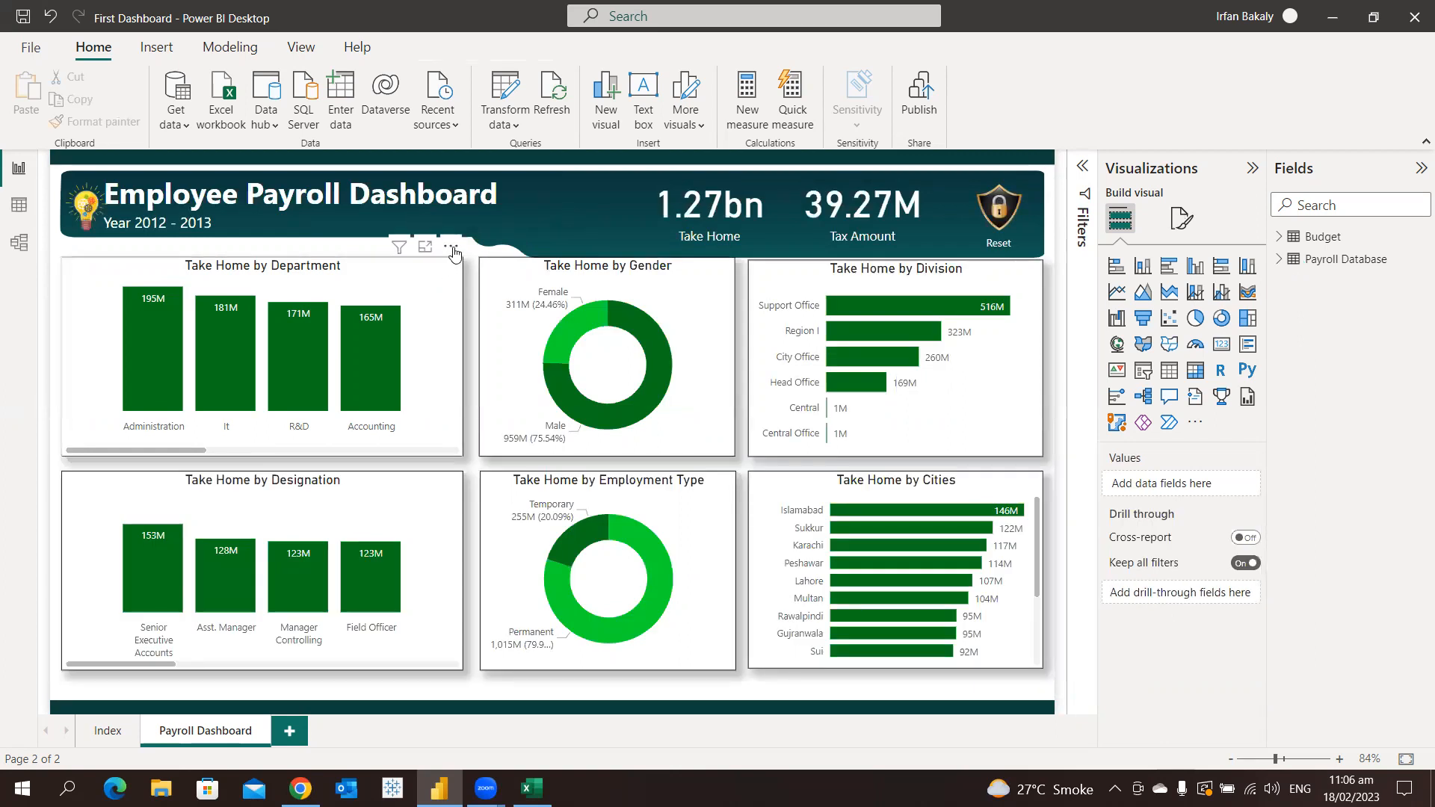
Sort the Take Home by Department chart's axis by Department, first descending and finally ascending
{"action": "left_click", "coordinate": [451, 248]}
{"action": "mouse_move", "coordinate": [544, 359]}
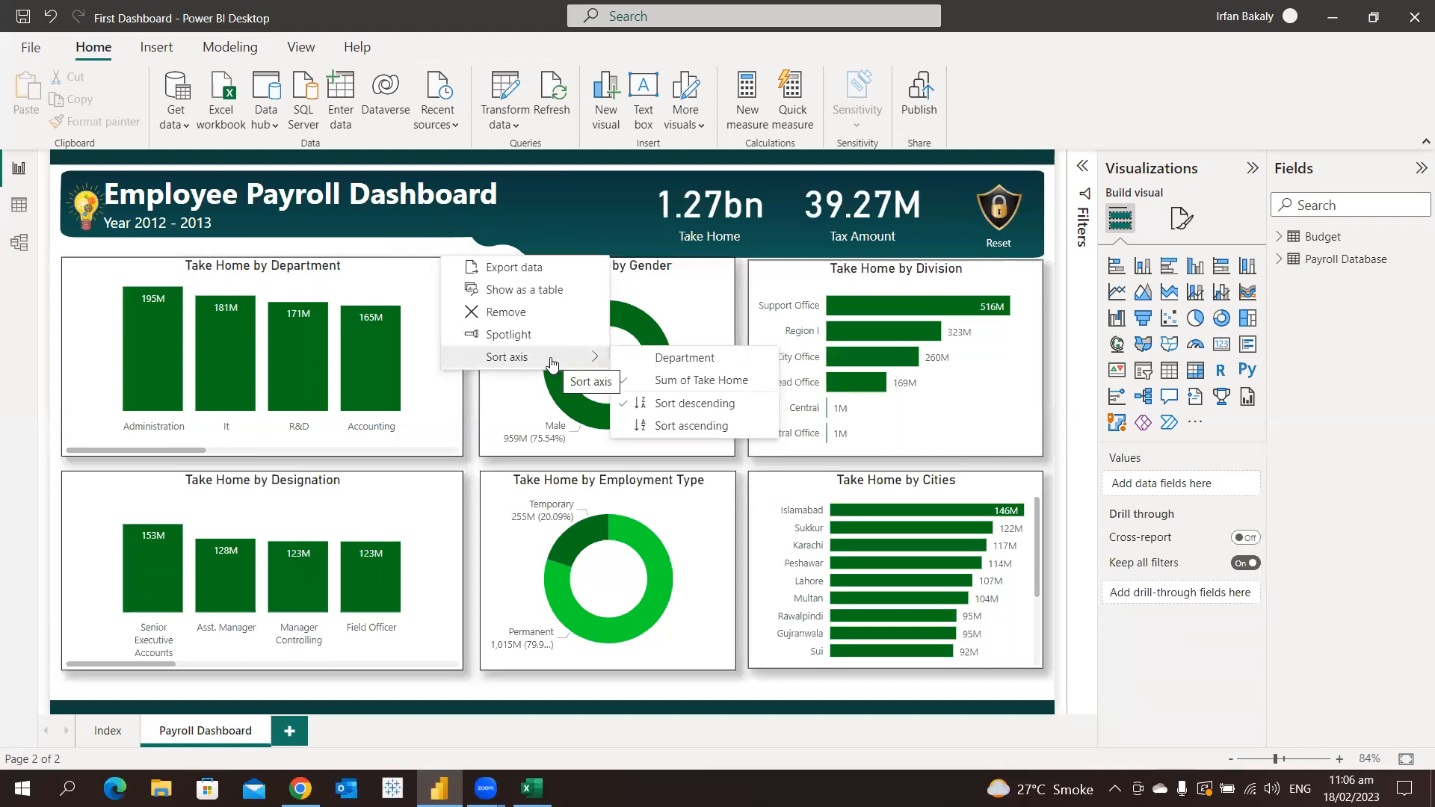
{"action": "left_click", "coordinate": [661, 361]}
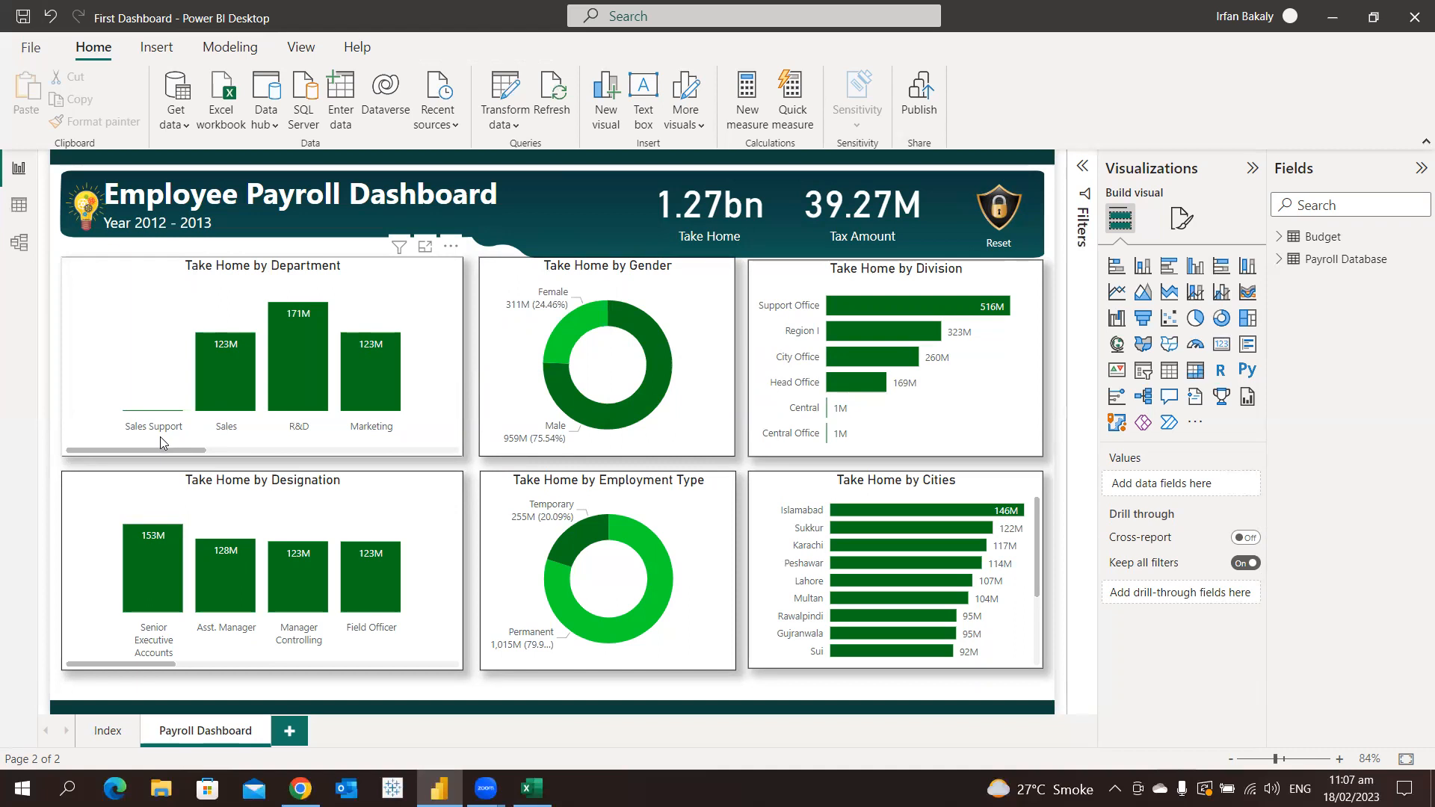
{"action": "left_click", "coordinate": [450, 248]}
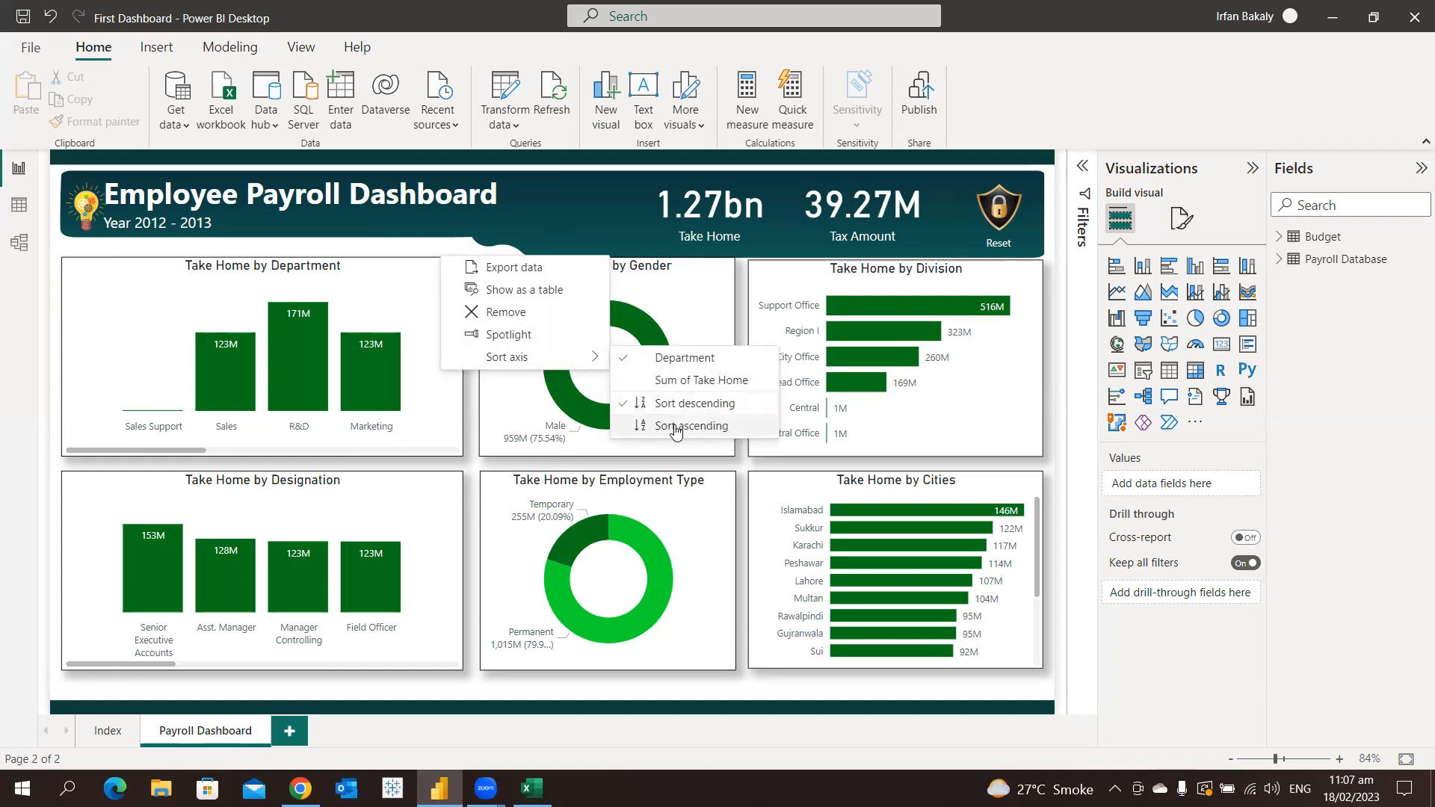
{"action": "left_click", "coordinate": [675, 428]}
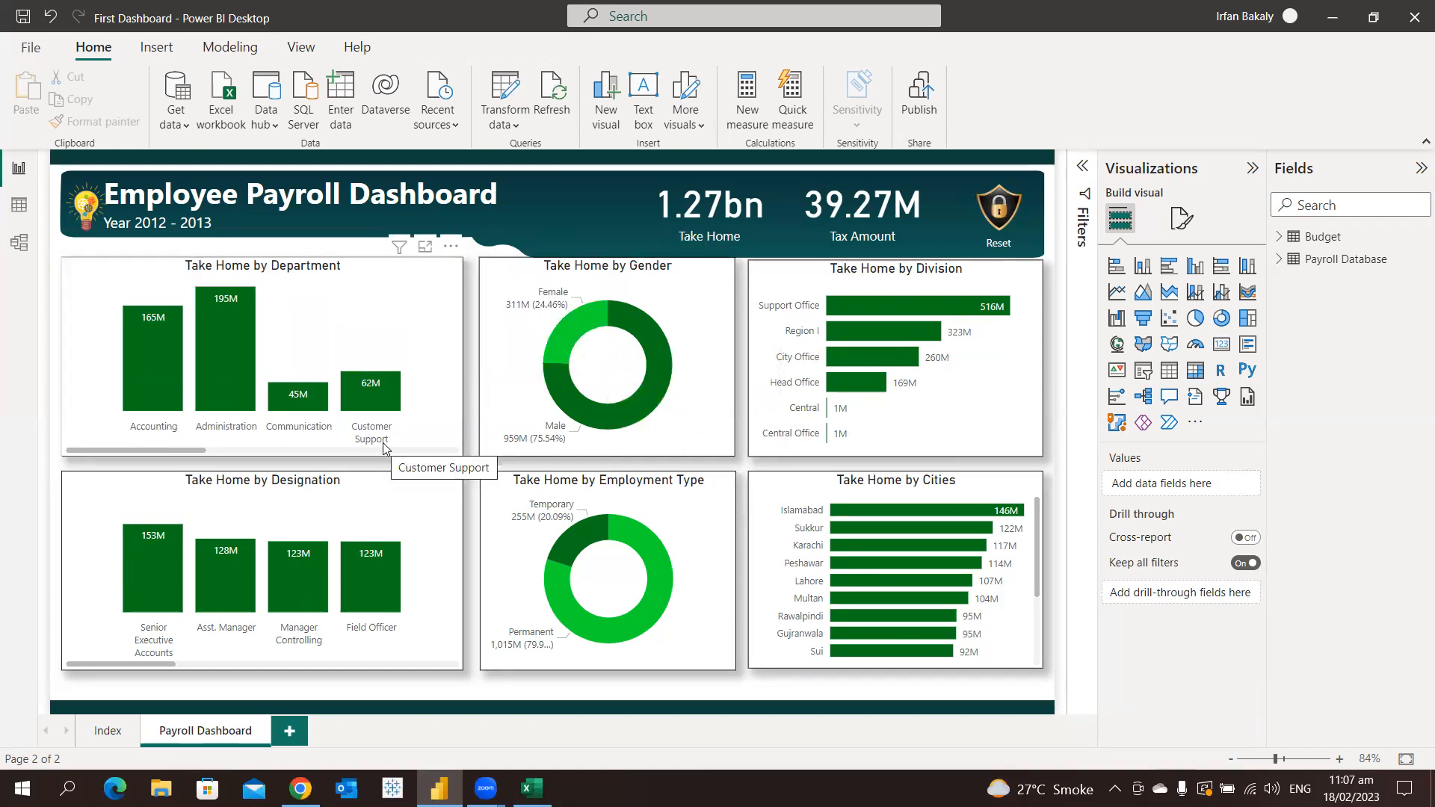
Sort the Take Home by Department chart by Sum of Take Home in descending order
{"action": "left_click", "coordinate": [451, 247]}
{"action": "mouse_move", "coordinate": [551, 364]}
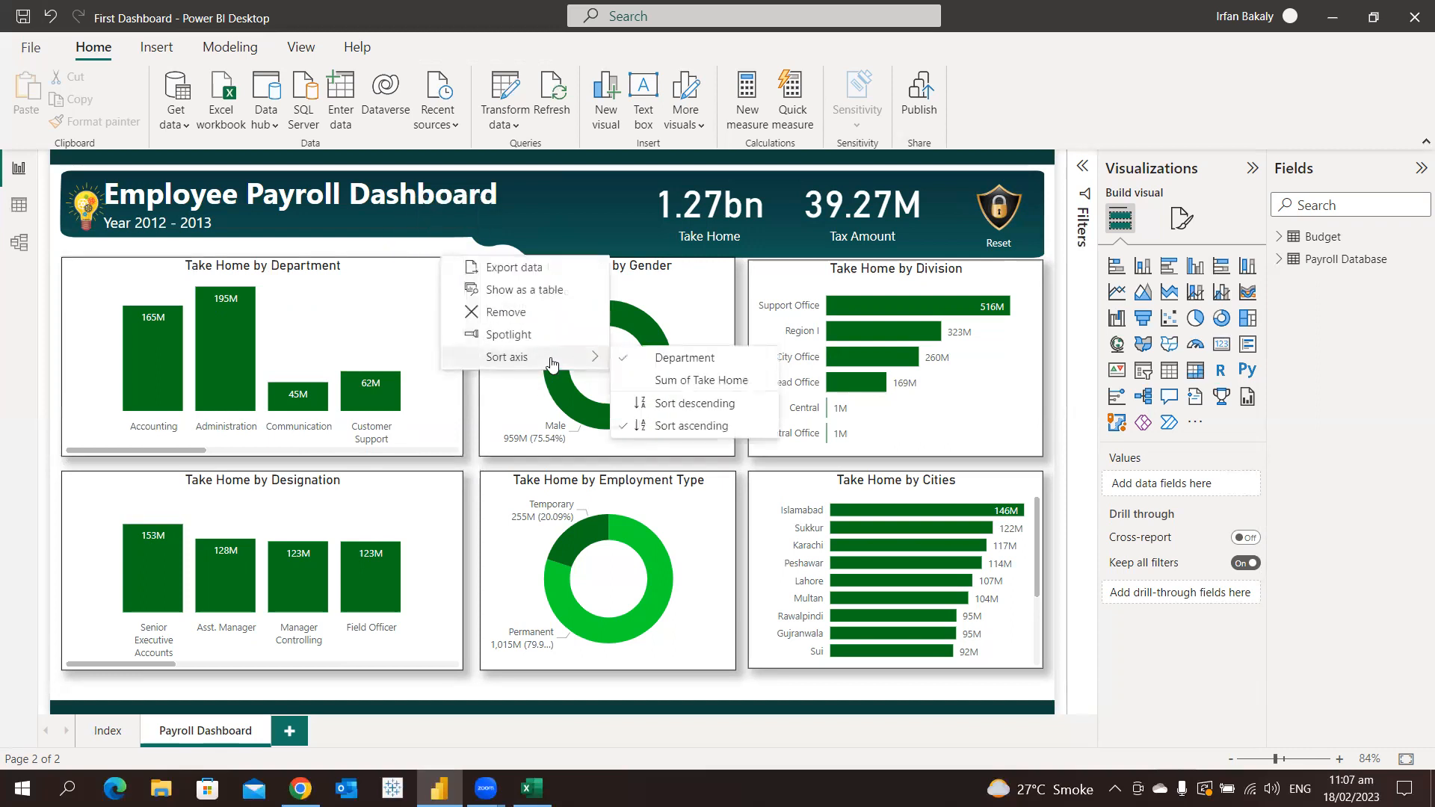
{"action": "left_click", "coordinate": [716, 383]}
{"action": "left_click", "coordinate": [457, 248]}
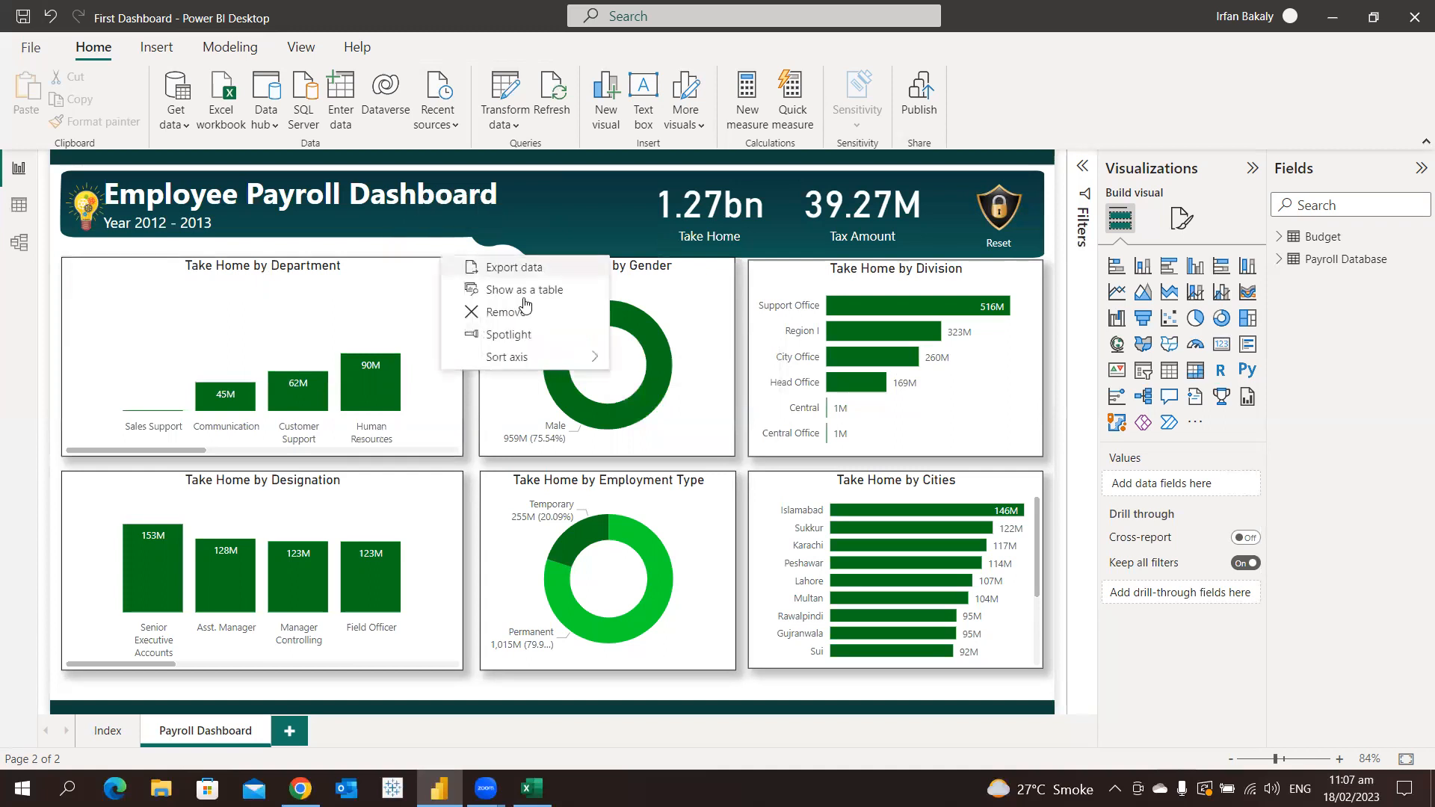
{"action": "mouse_move", "coordinate": [590, 357]}
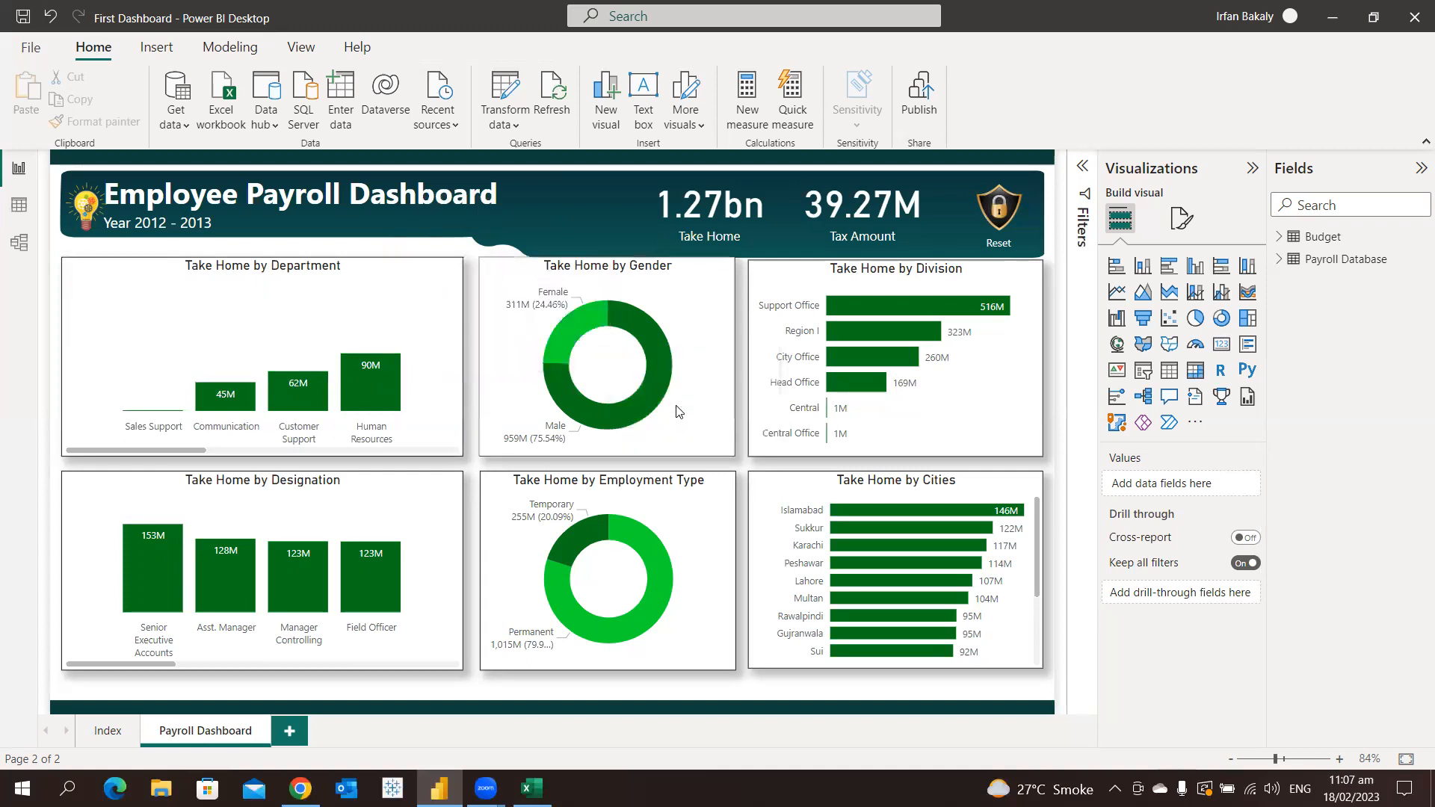
{"action": "left_click", "coordinate": [677, 408]}
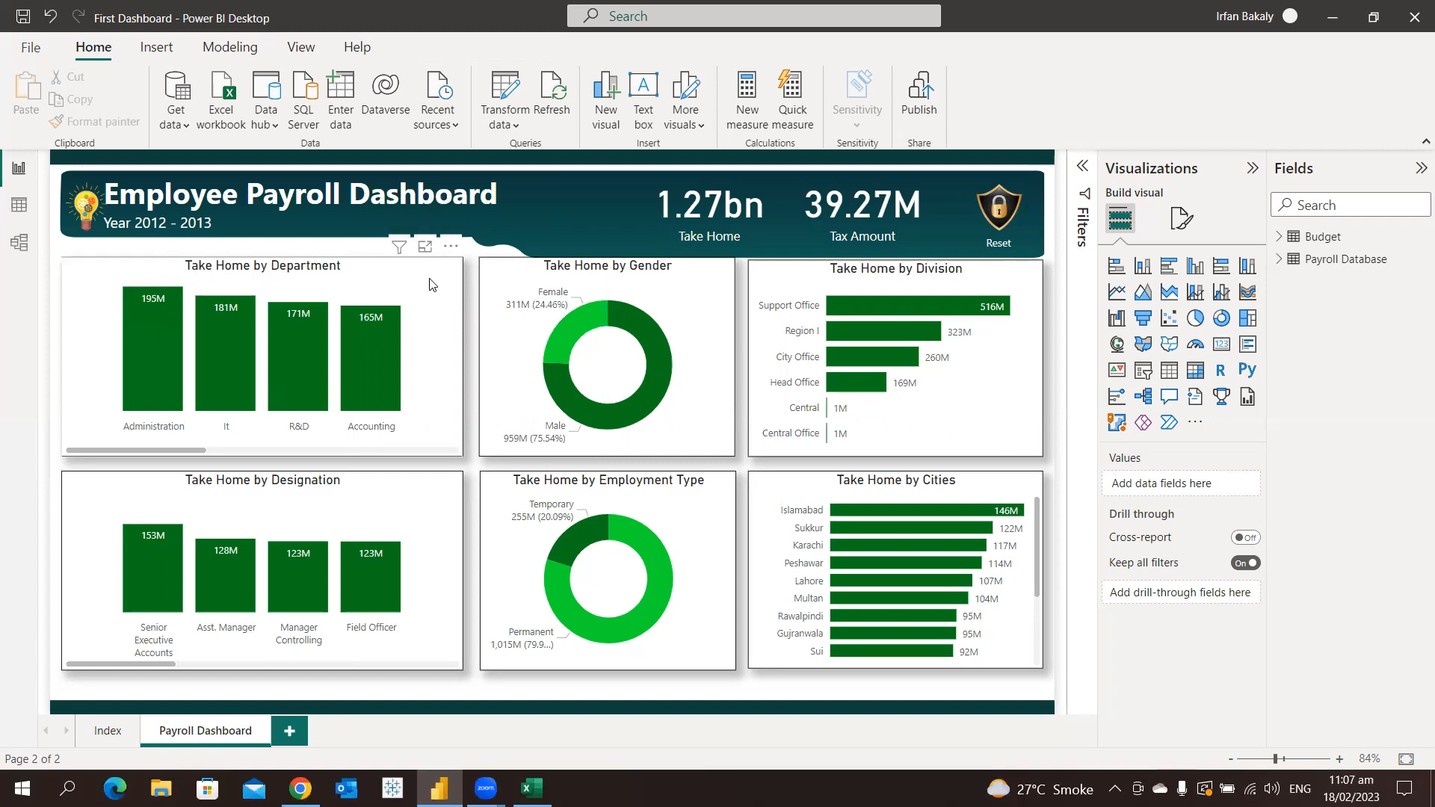
View the Take Home by Department chart in focus mode, return to the report, and show the filters affecting it
{"action": "left_click", "coordinate": [425, 247]}
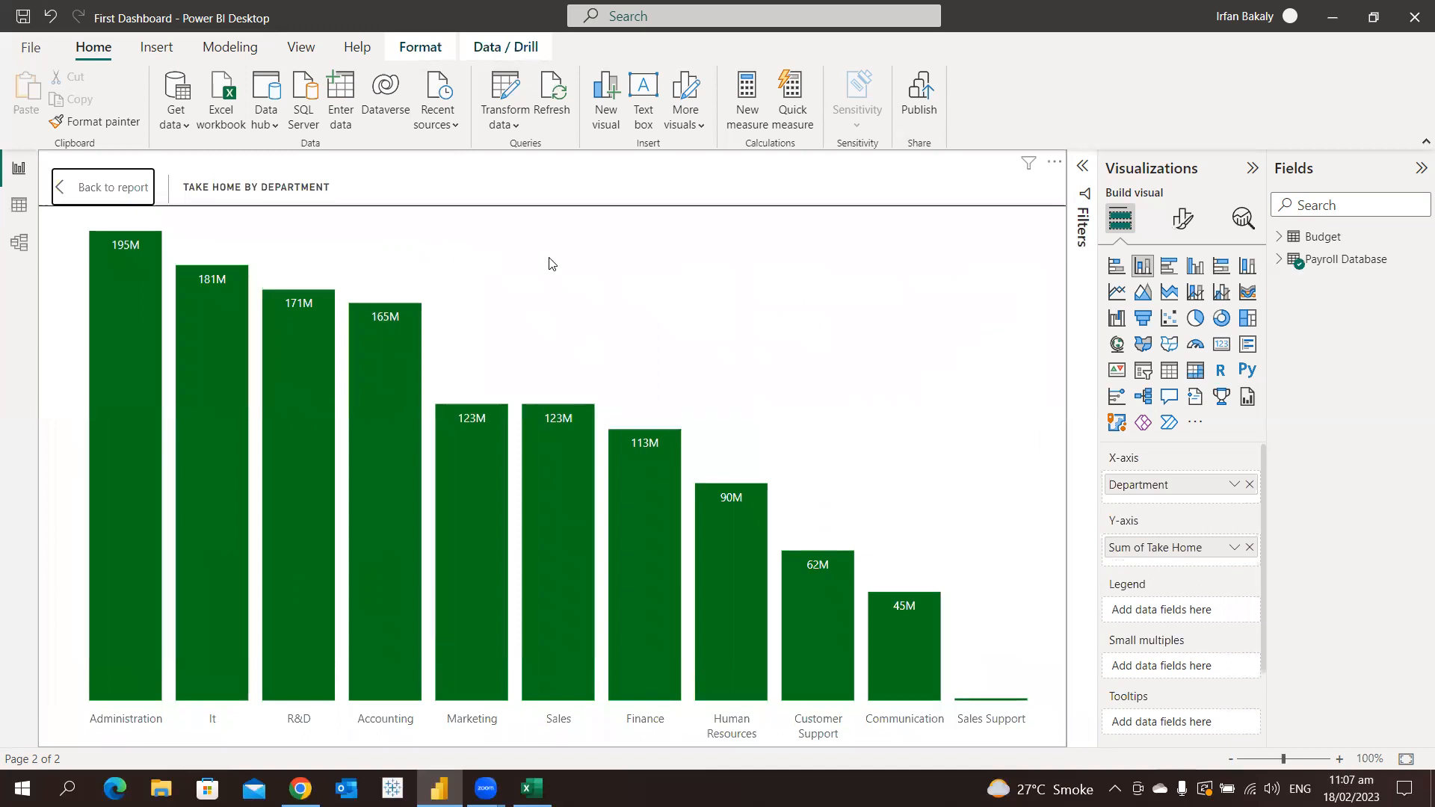
{"action": "left_click", "coordinate": [112, 193]}
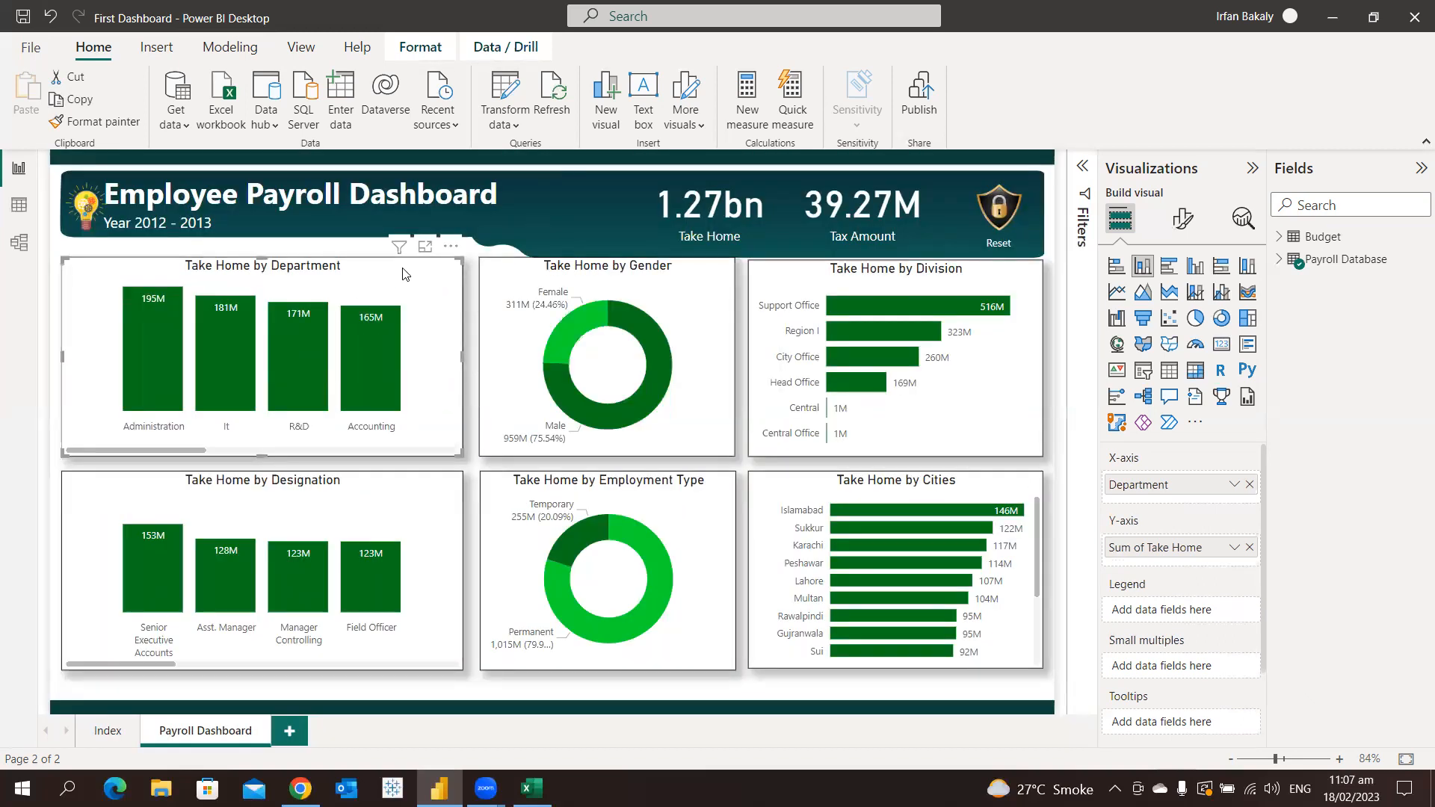
{"action": "mouse_move", "coordinate": [401, 253]}
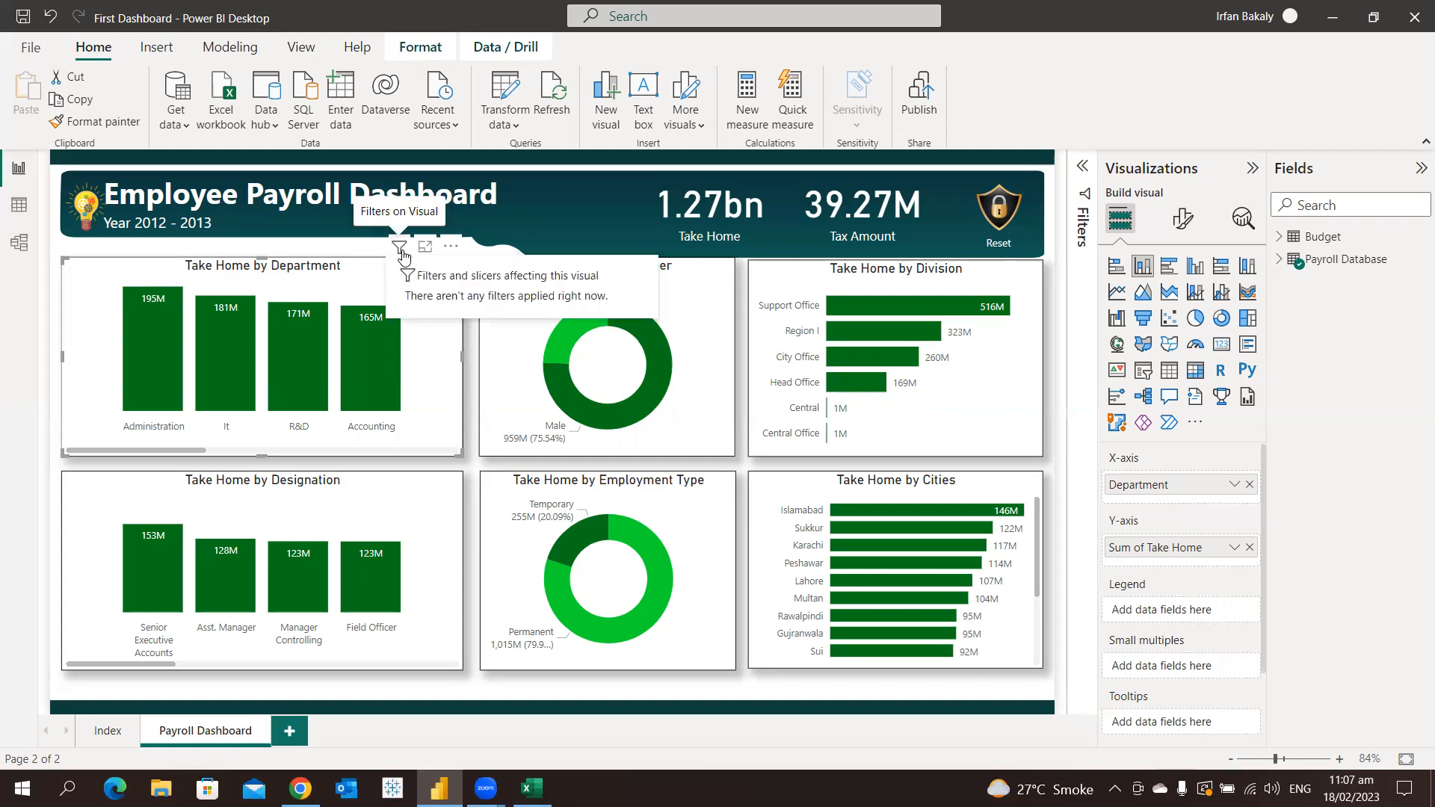
{"action": "left_click", "coordinate": [1082, 166]}
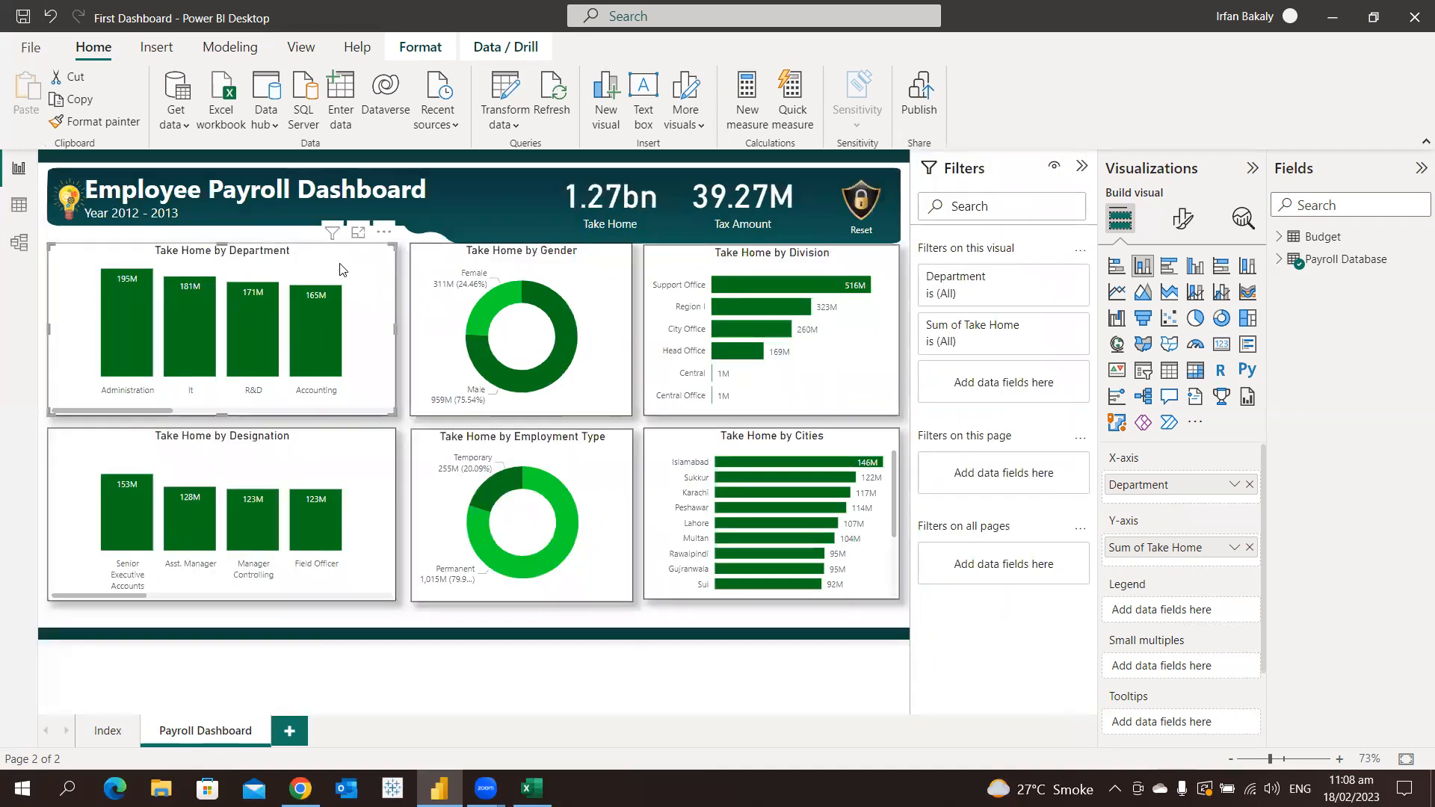
Show the Accounting data point of the Take Home by Department chart as a table and expand the Payroll Database fields
{"action": "right_click", "coordinate": [312, 316]}
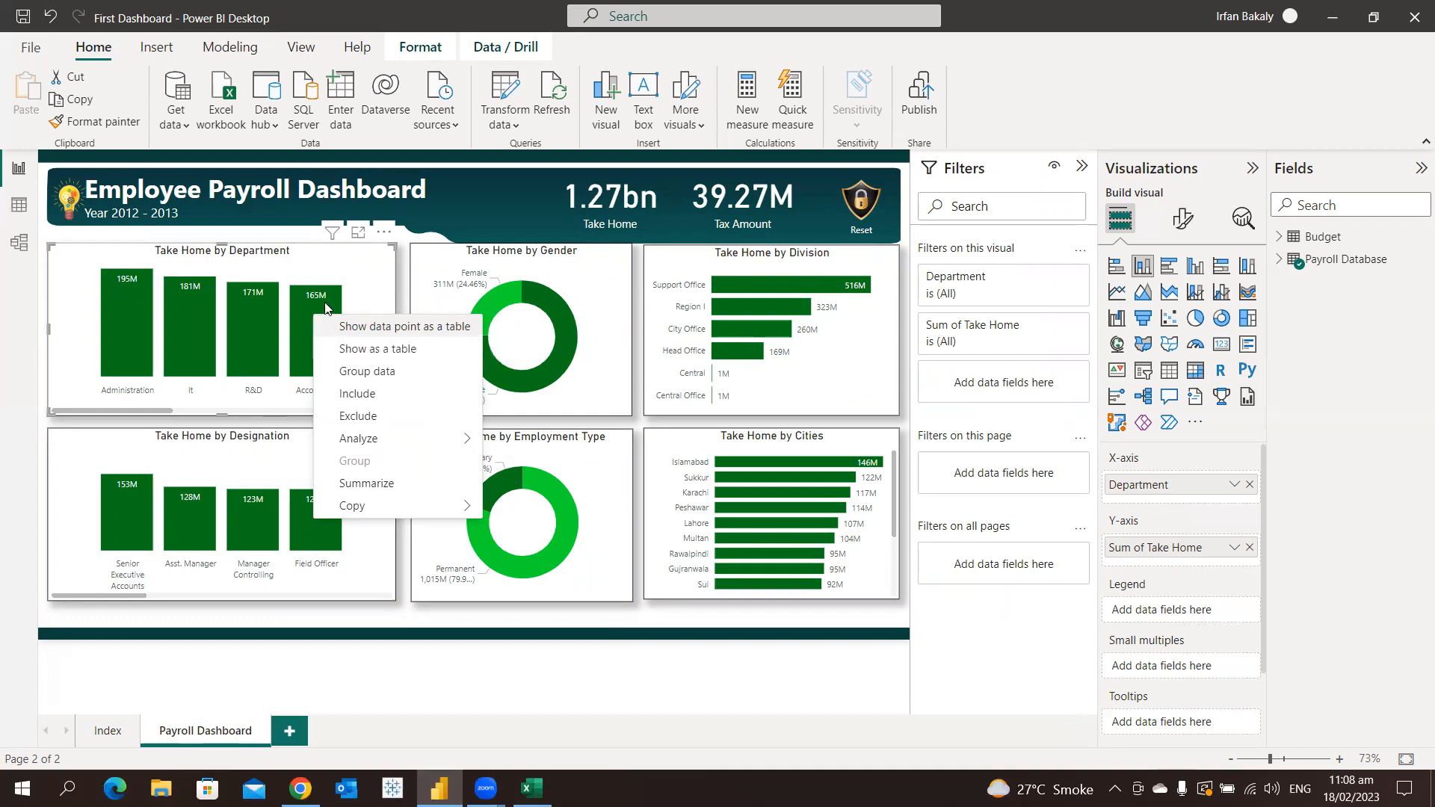
{"action": "key", "text": "Escape"}
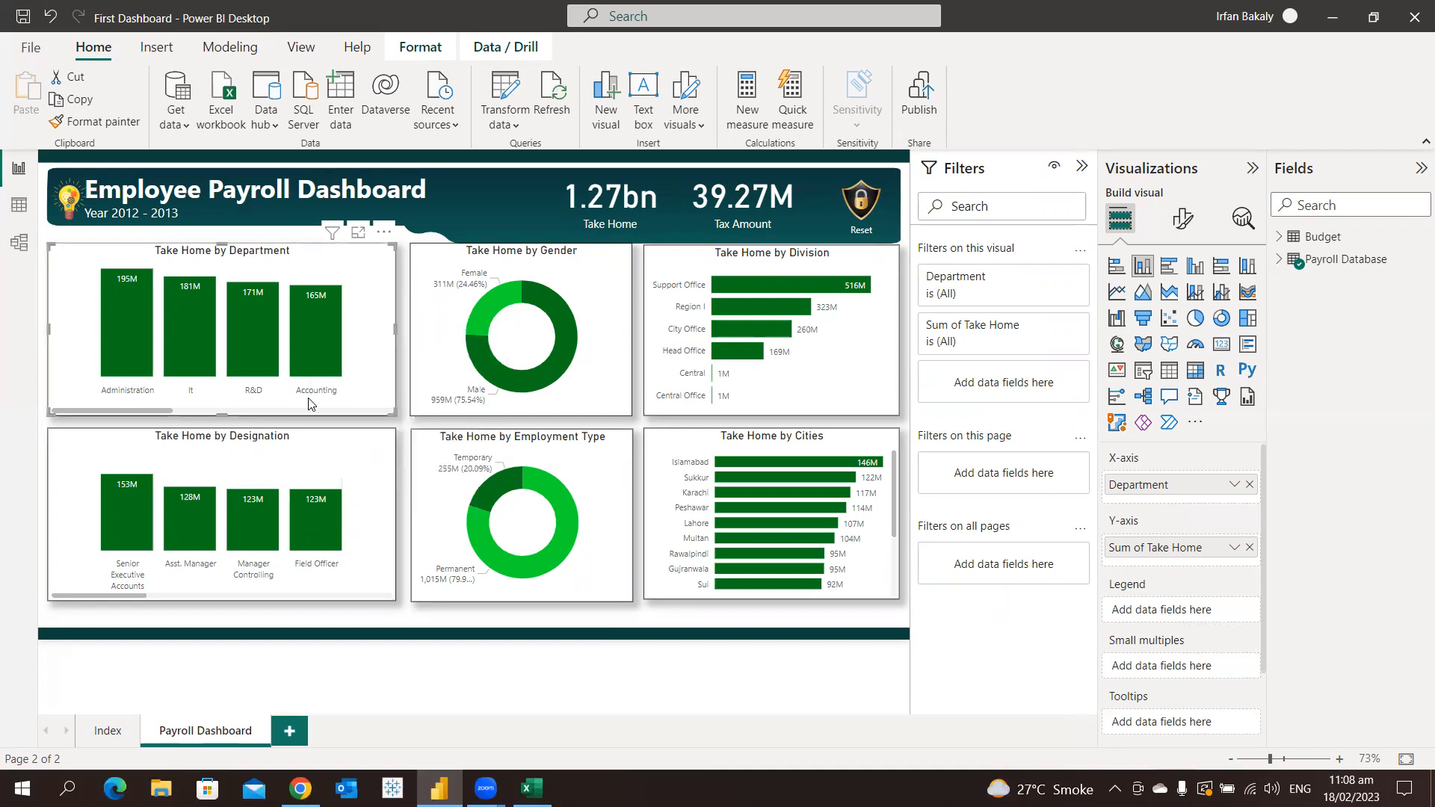
{"action": "right_click", "coordinate": [313, 319]}
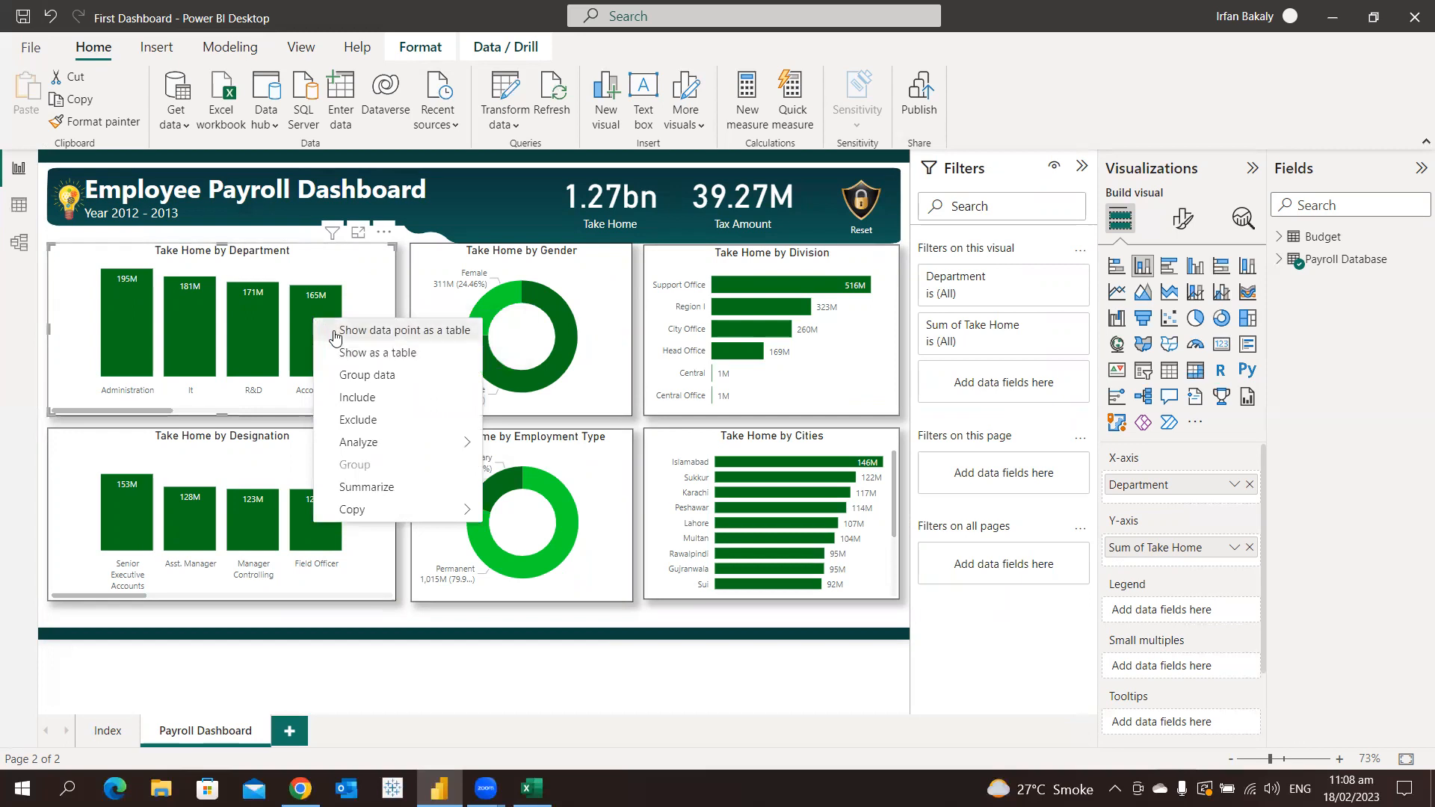
{"action": "left_click", "coordinate": [334, 335]}
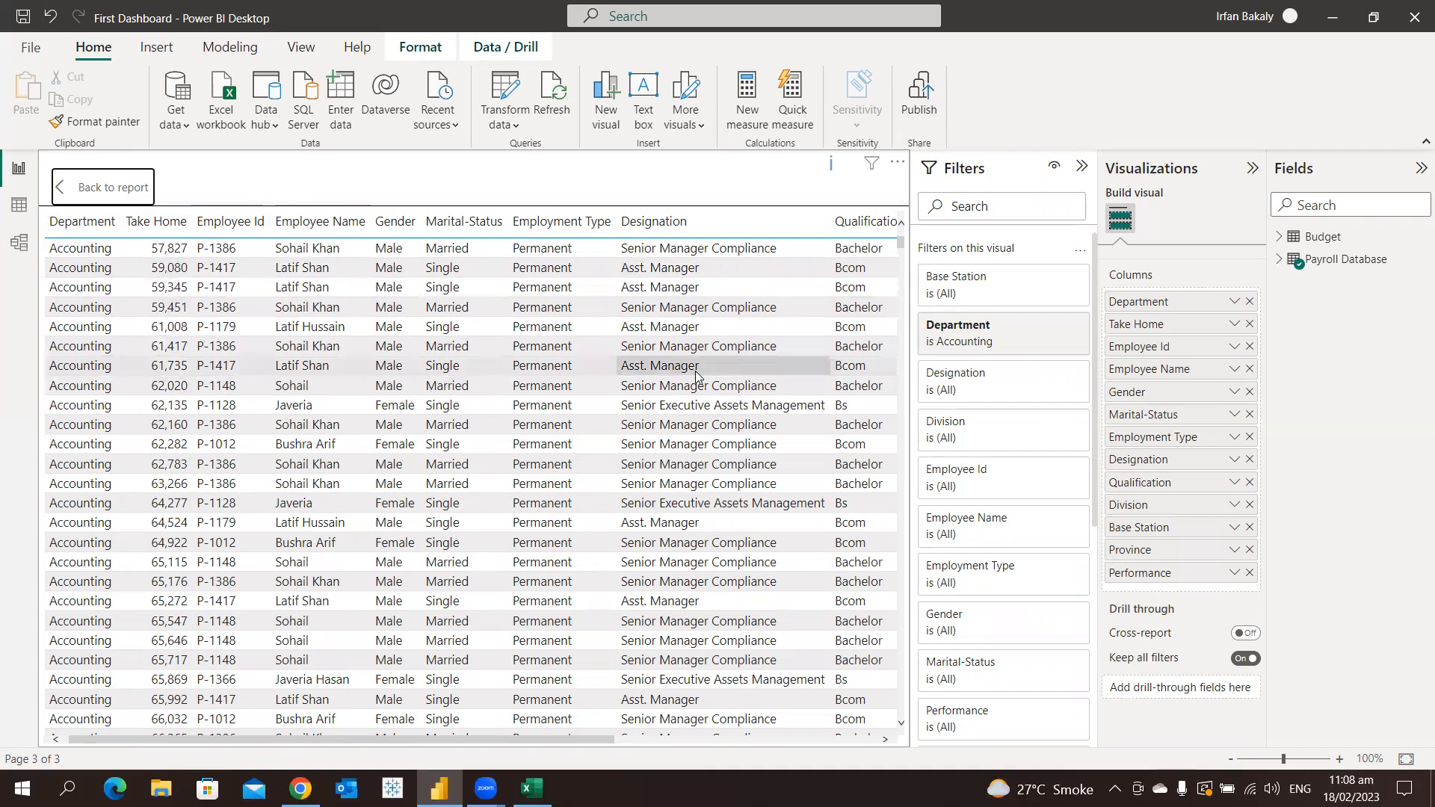
{"action": "left_click", "coordinate": [1279, 260]}
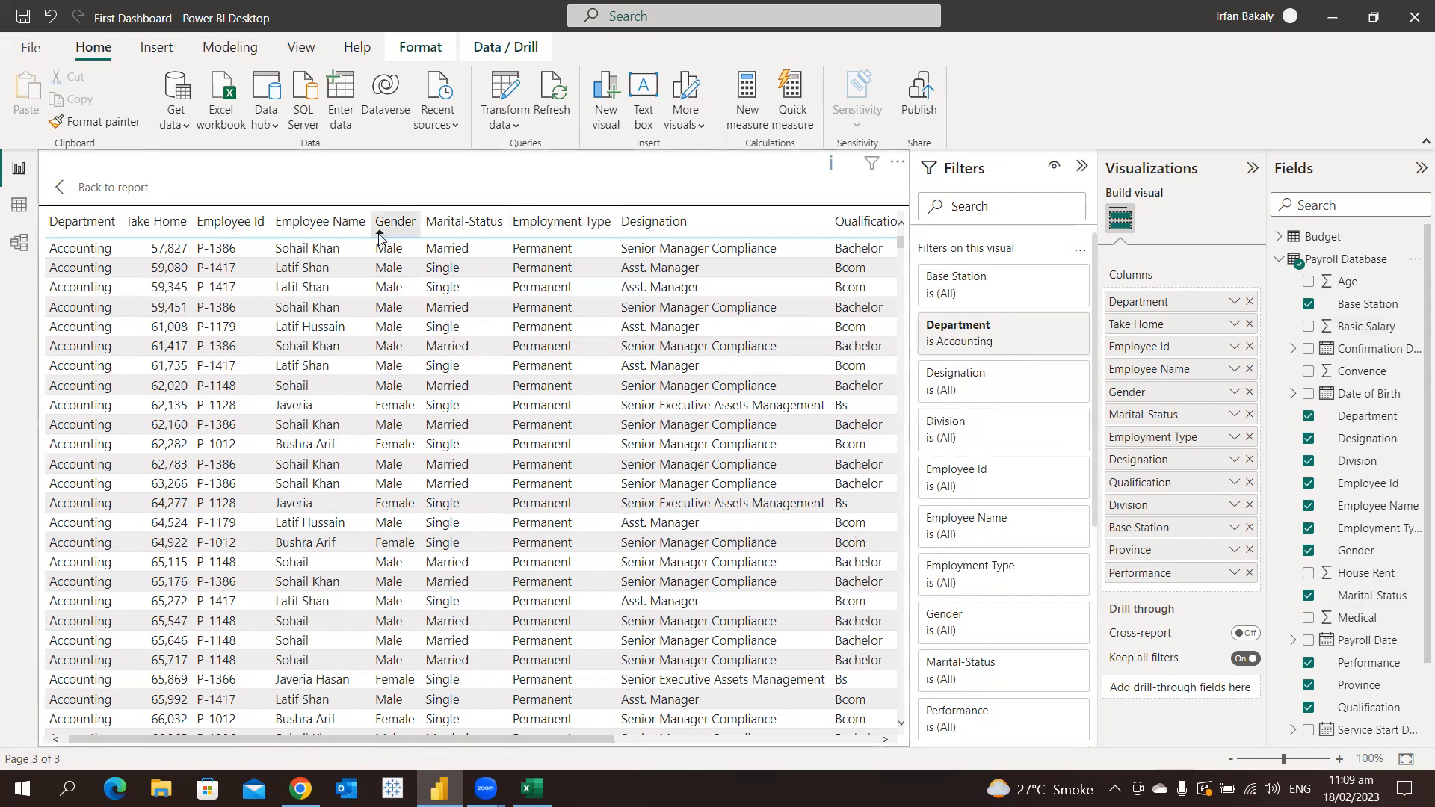
Show the R&D and It data points of the Take Home by Department chart as tables, returning to the report after each
{"action": "left_click", "coordinate": [104, 194]}
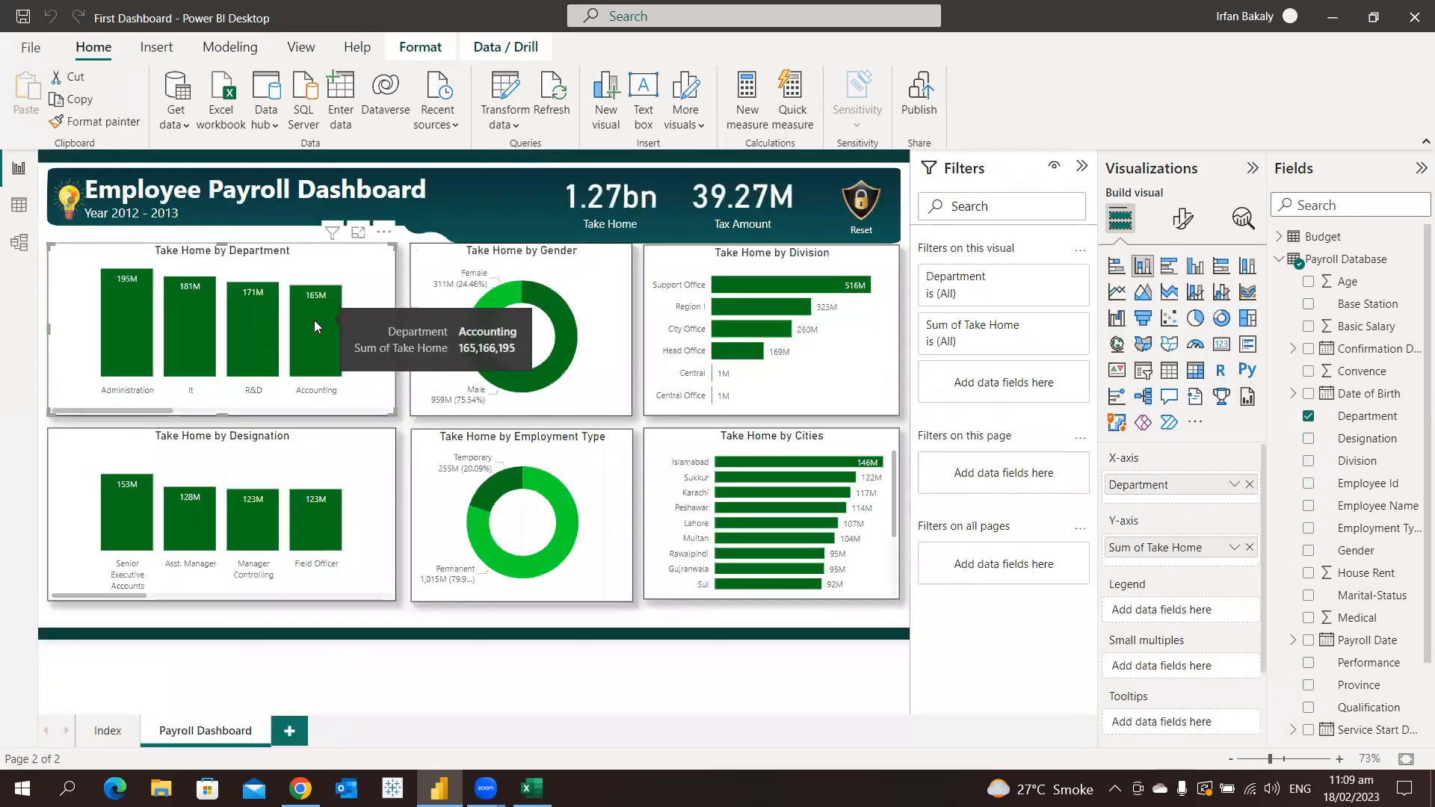
{"action": "right_click", "coordinate": [253, 325]}
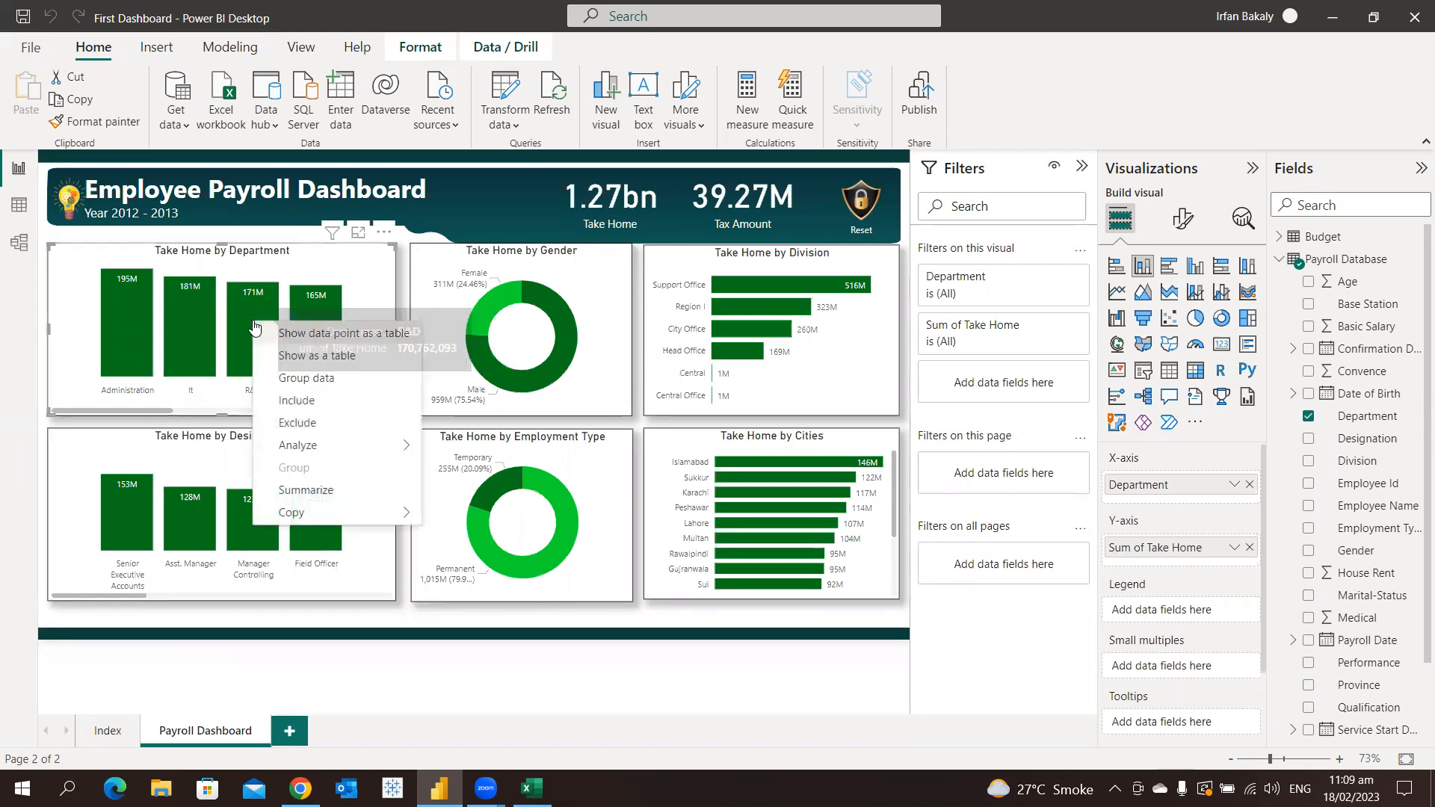
{"action": "left_click", "coordinate": [296, 336]}
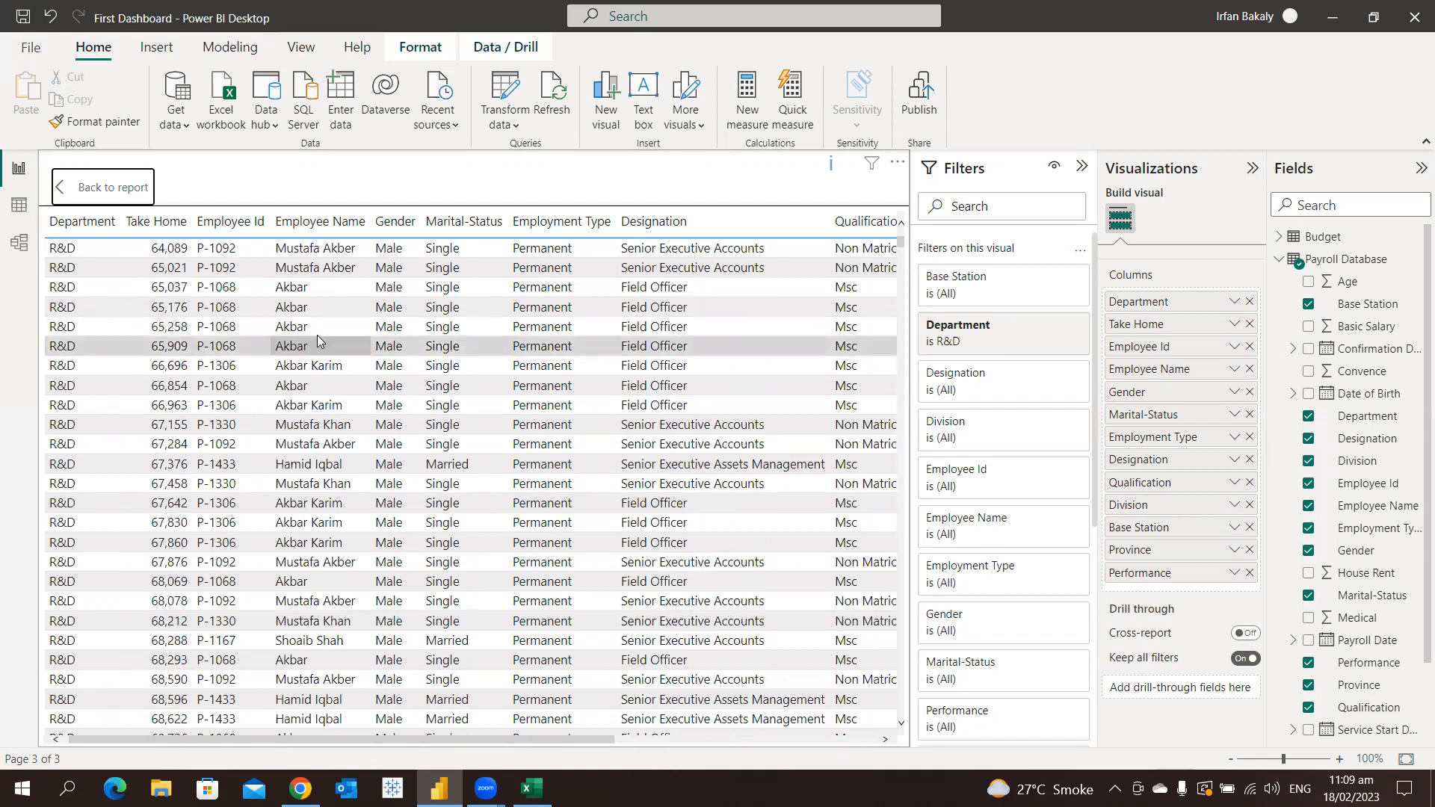
{"action": "left_click", "coordinate": [116, 193], "text": "ctrl"}
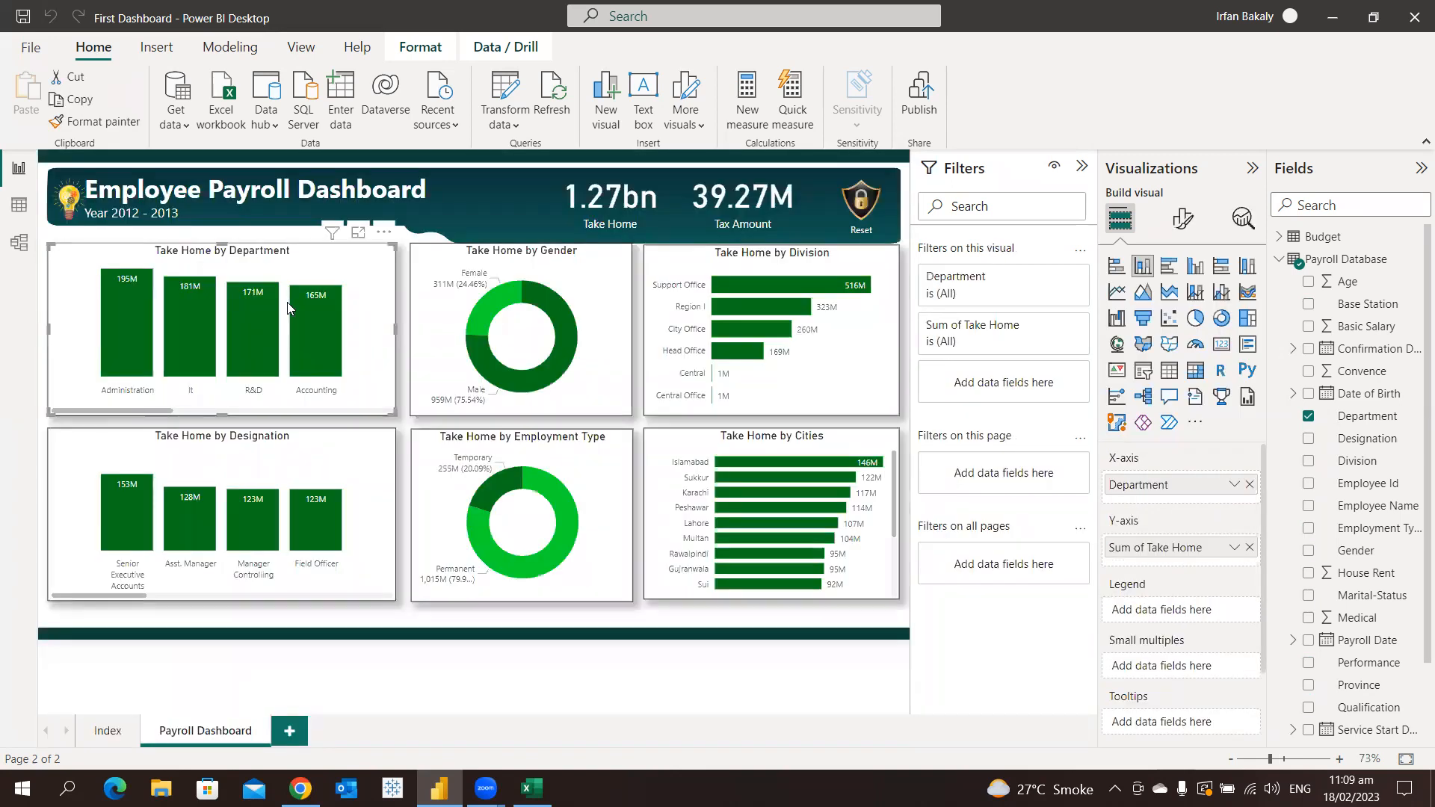
{"action": "right_click", "coordinate": [194, 312]}
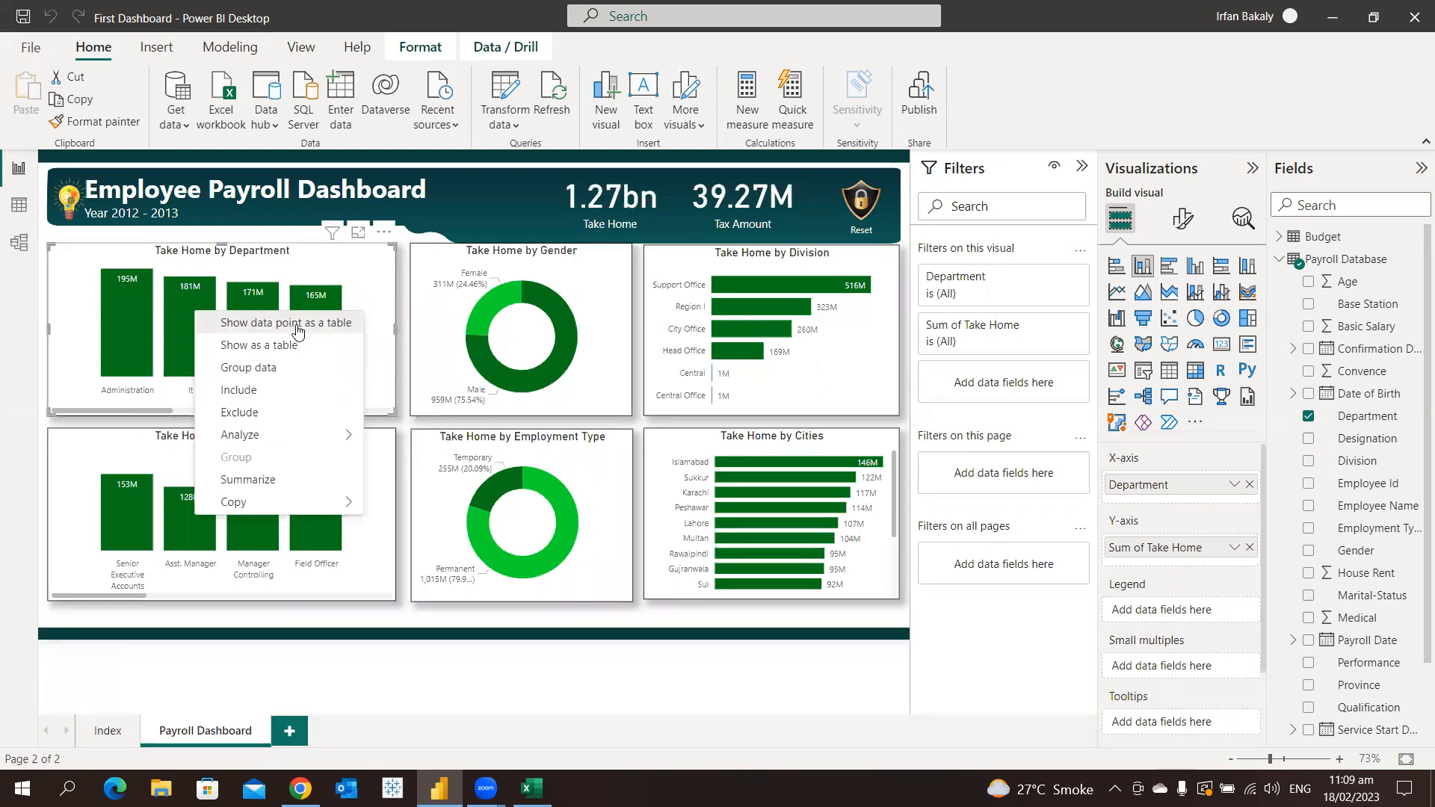
{"action": "left_click", "coordinate": [298, 326]}
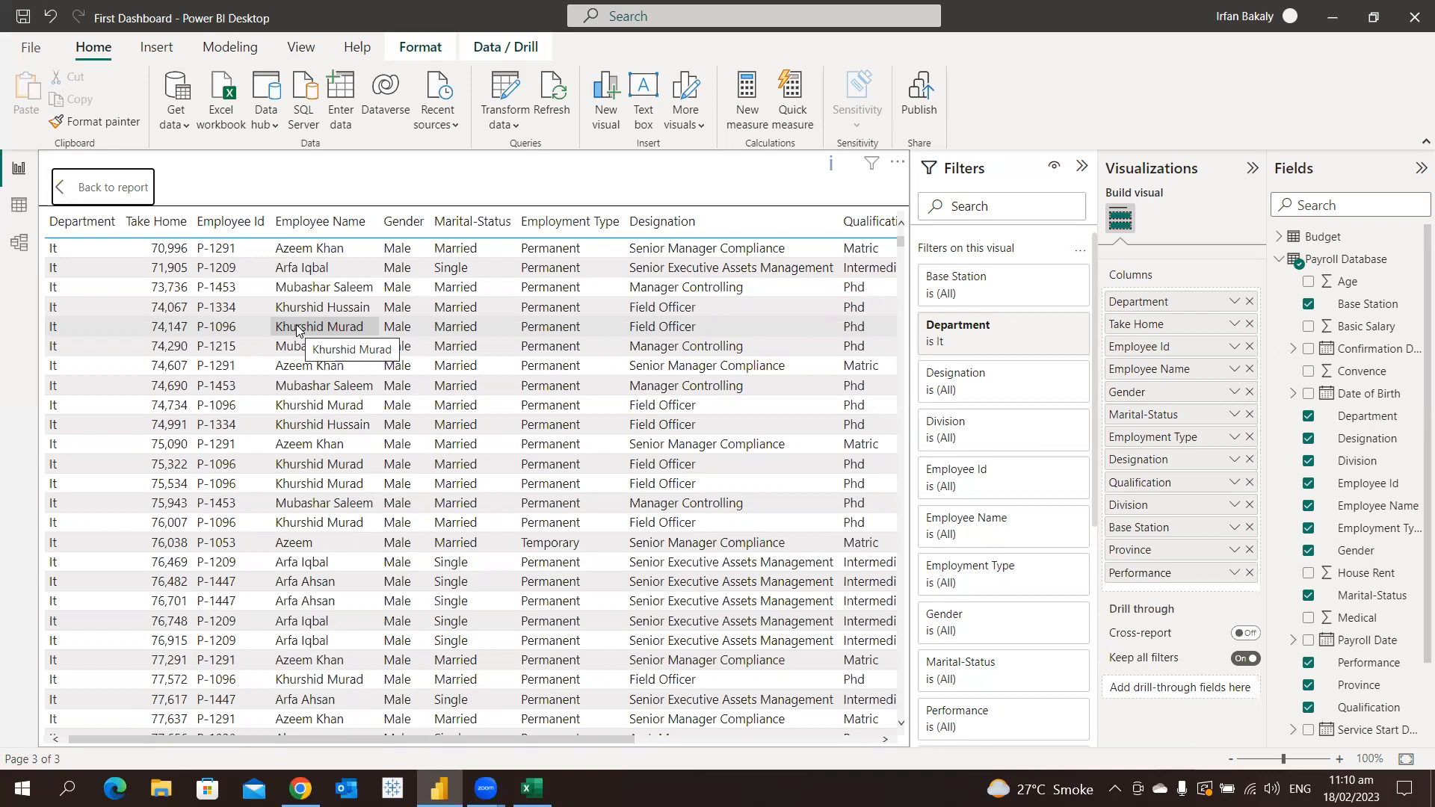
{"action": "left_click", "coordinate": [125, 191], "text": "ctrl"}
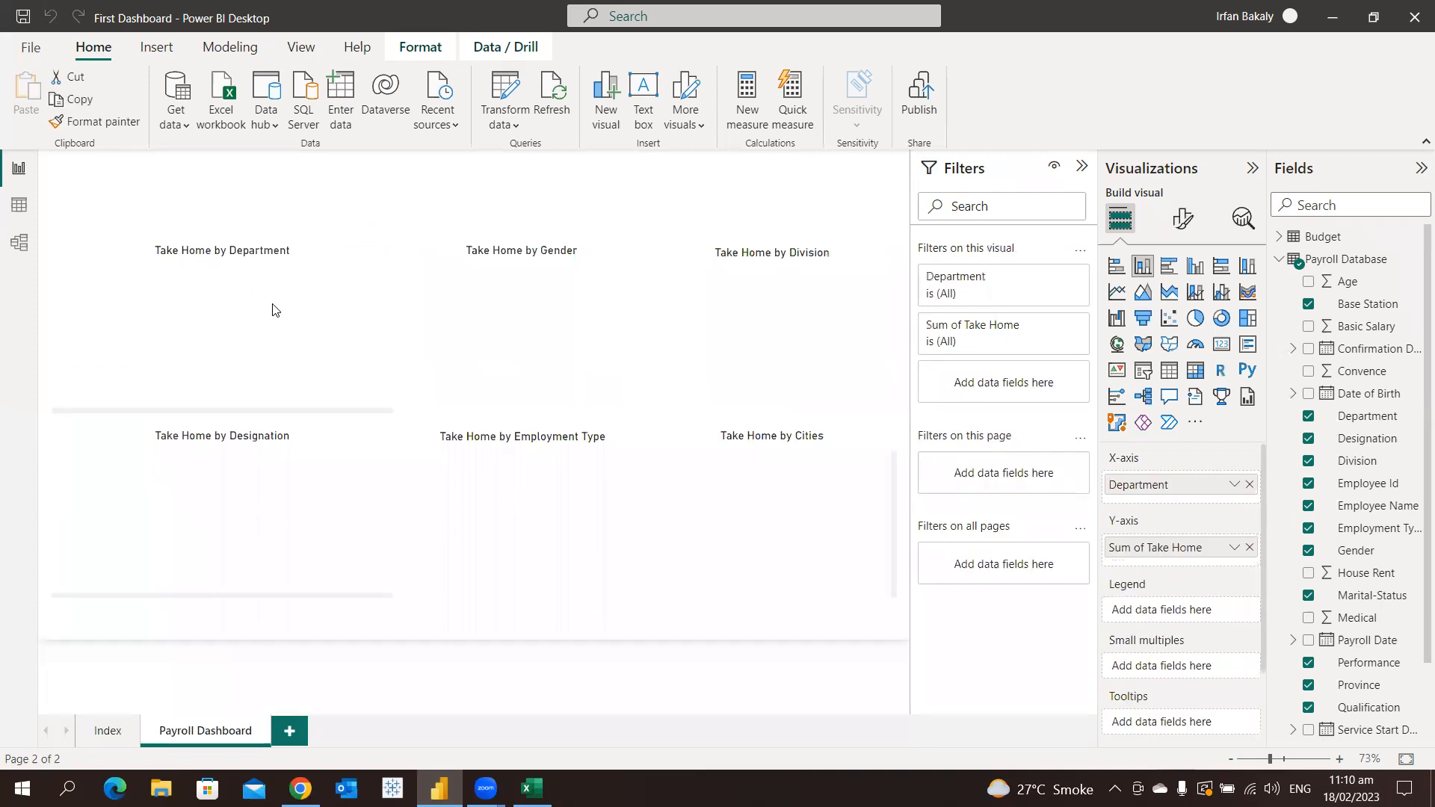
Show the Take Home by Gender chart as a table and return to the report
{"action": "mouse_move", "coordinate": [508, 296]}
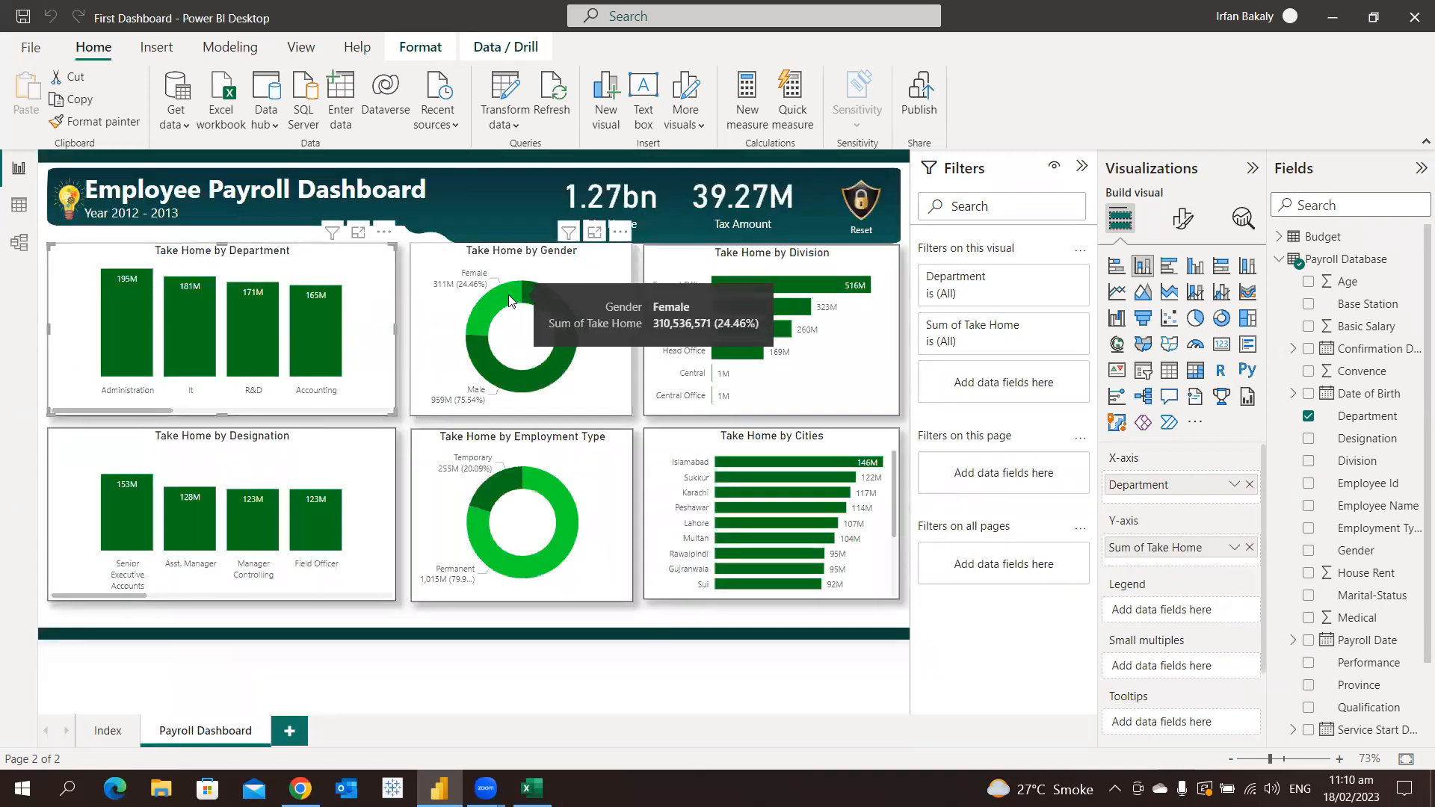
{"action": "right_click", "coordinate": [509, 297]}
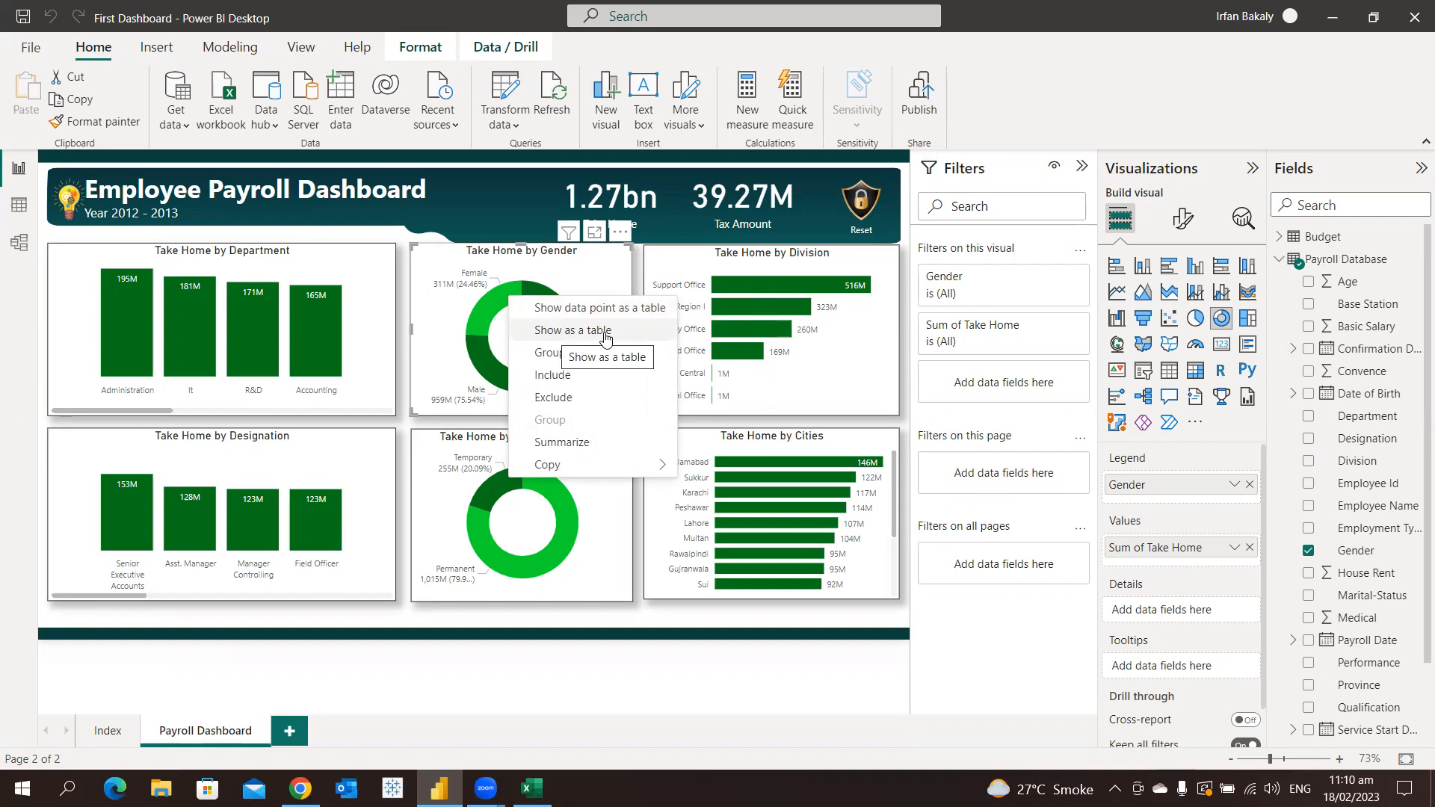
{"action": "left_click", "coordinate": [606, 338]}
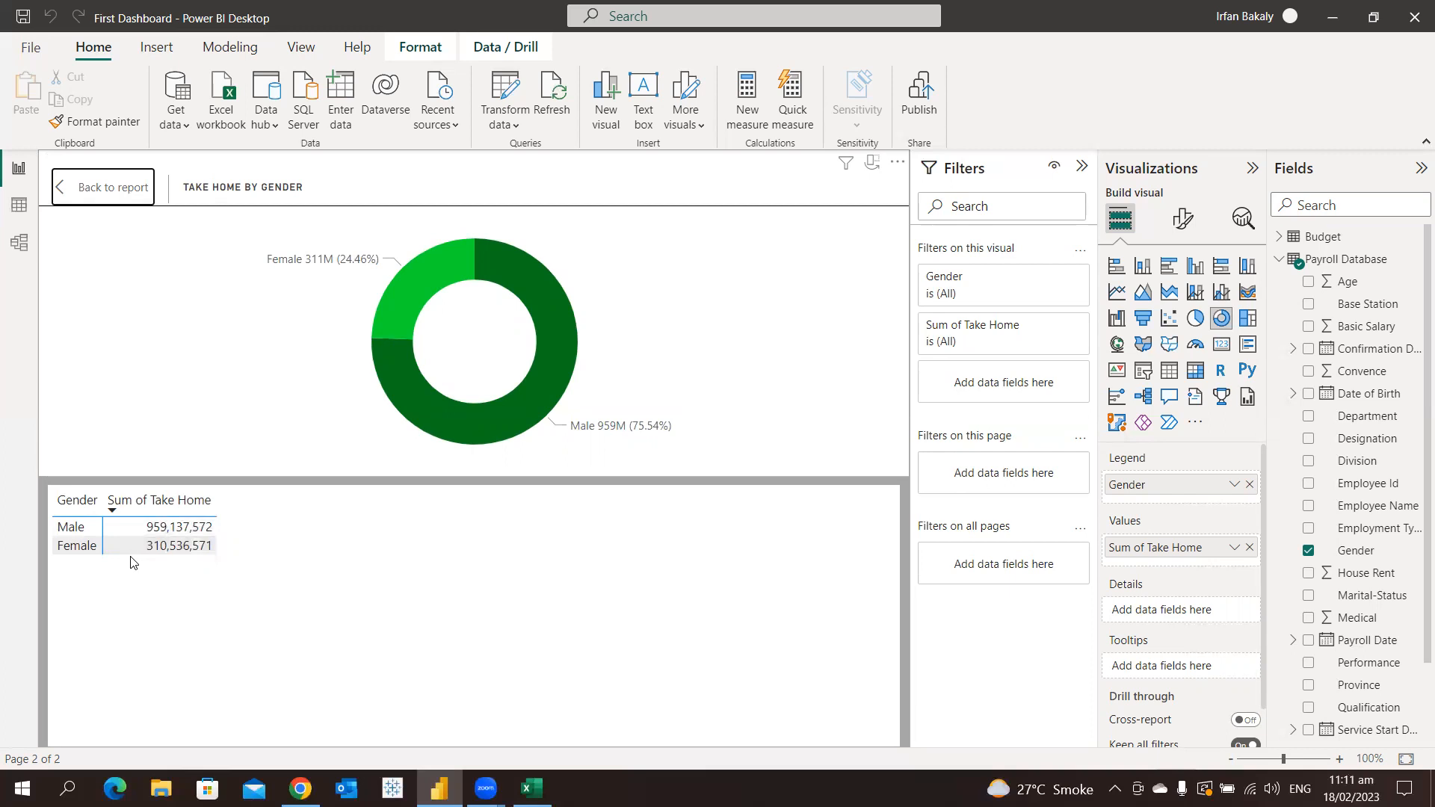
{"action": "left_click", "coordinate": [112, 198]}
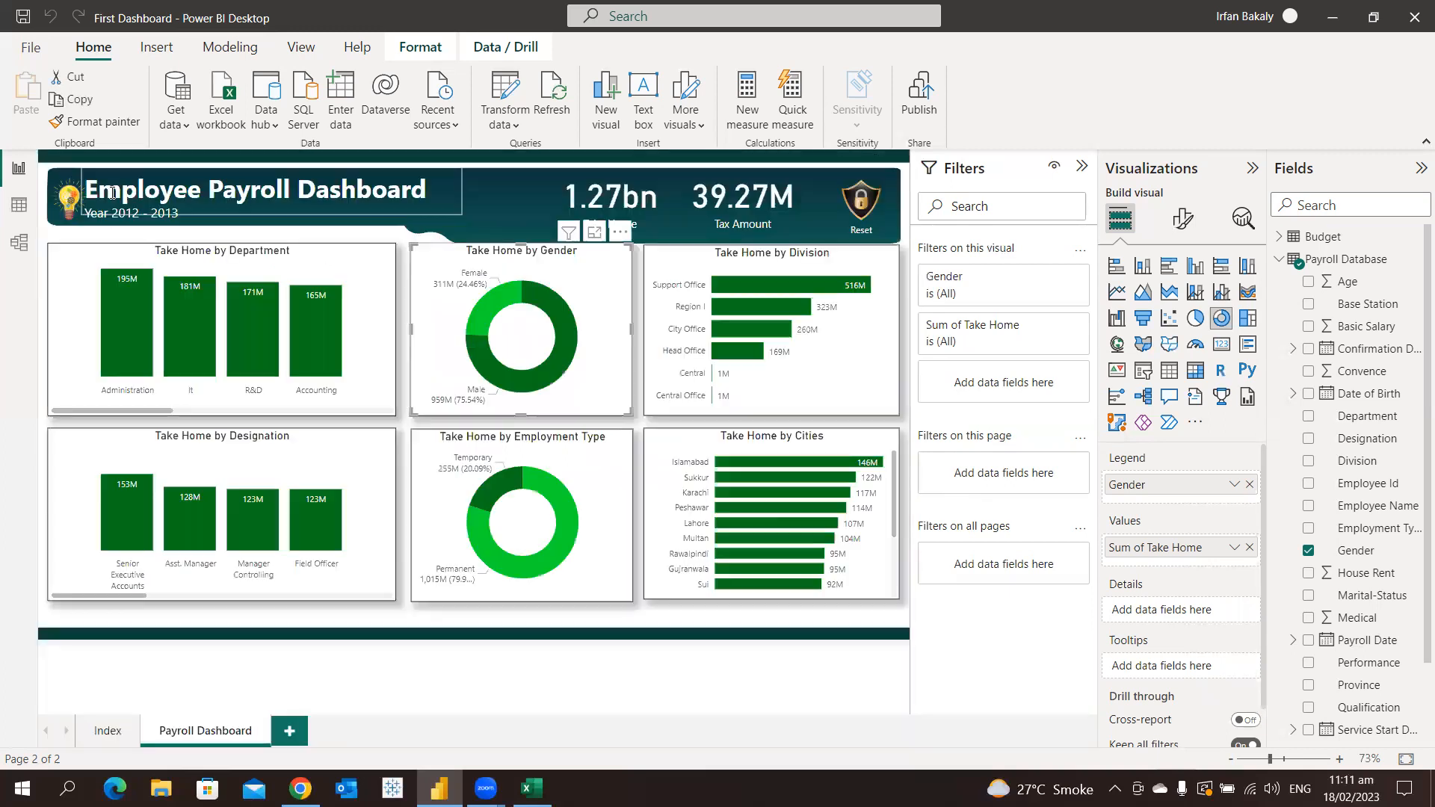
Group the data of the Take Home by Department chart on its R&D bar
{"action": "right_click", "coordinate": [256, 310]}
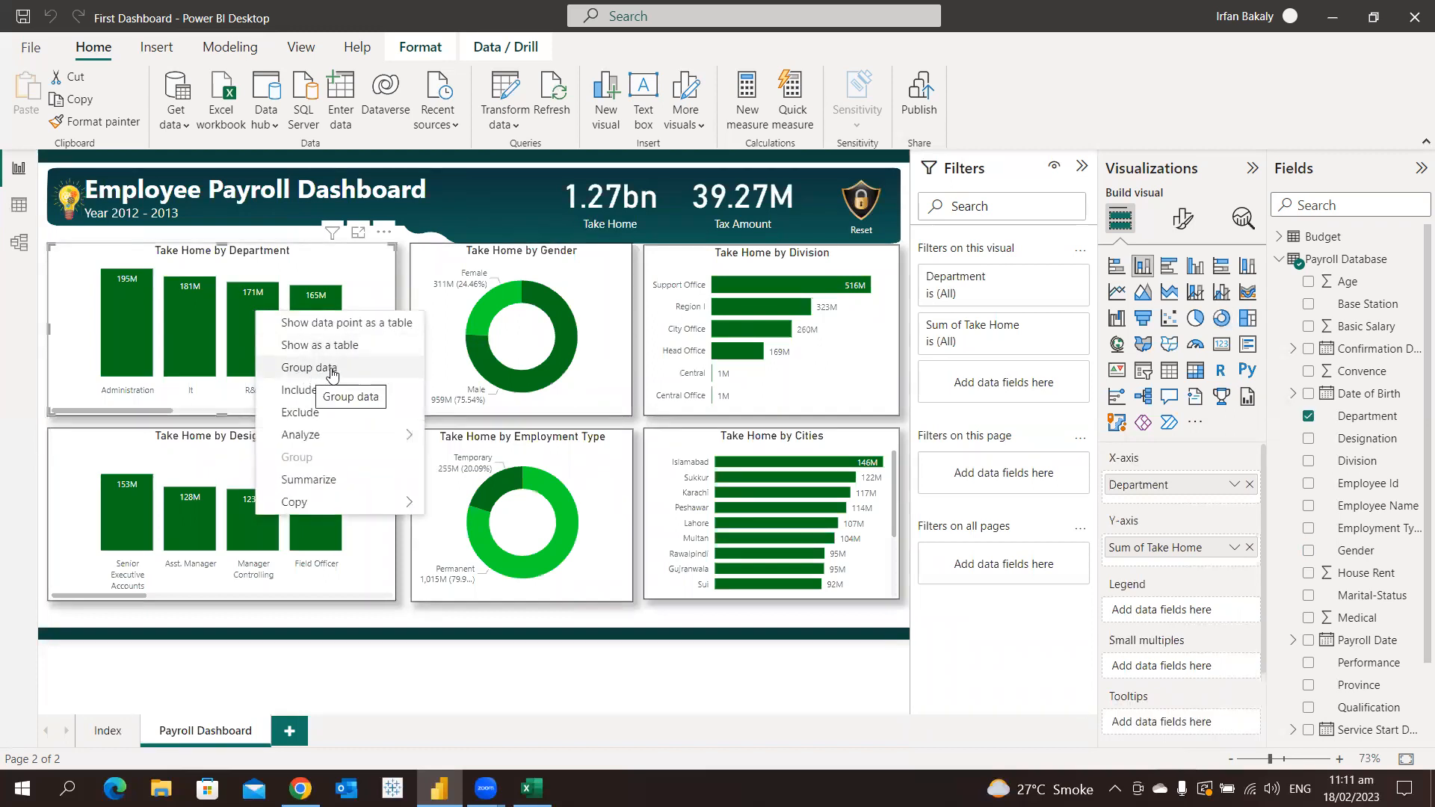
{"action": "left_click", "coordinate": [333, 374]}
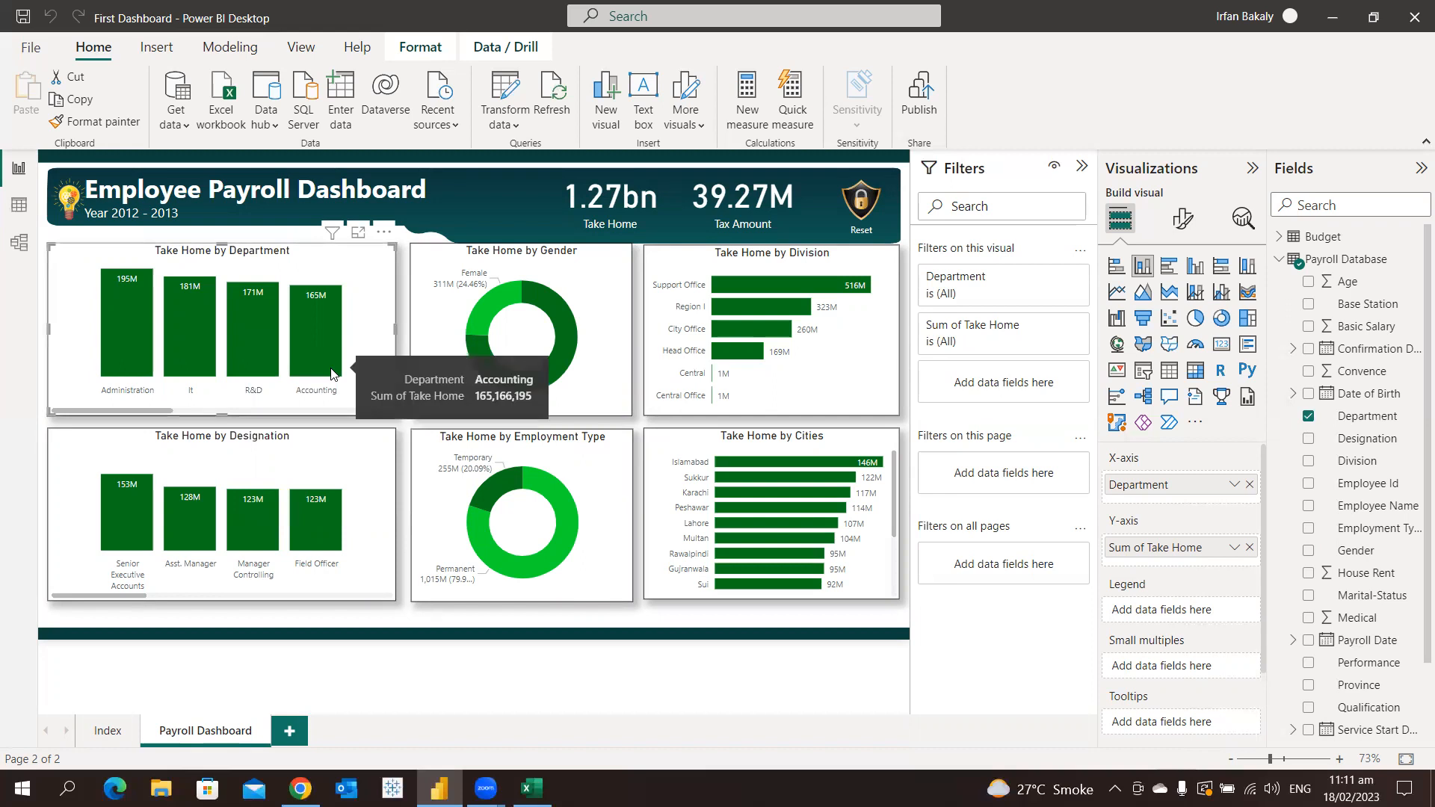
{"action": "left_click", "coordinate": [317, 373]}
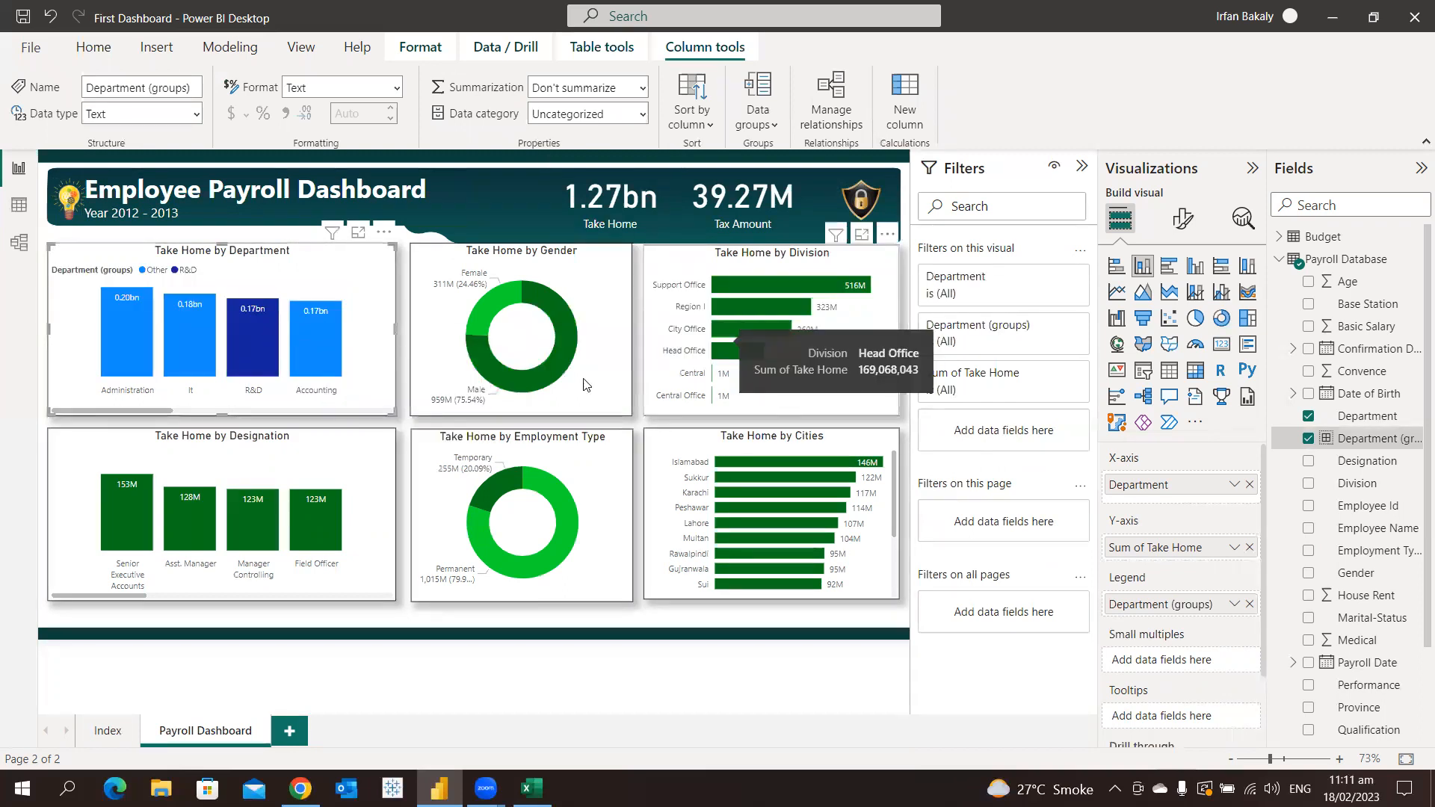
Cross-highlight the dashboard by the Accounting bar and the R&D bar in turn, clearing each selection
{"action": "left_click", "coordinate": [312, 346]}
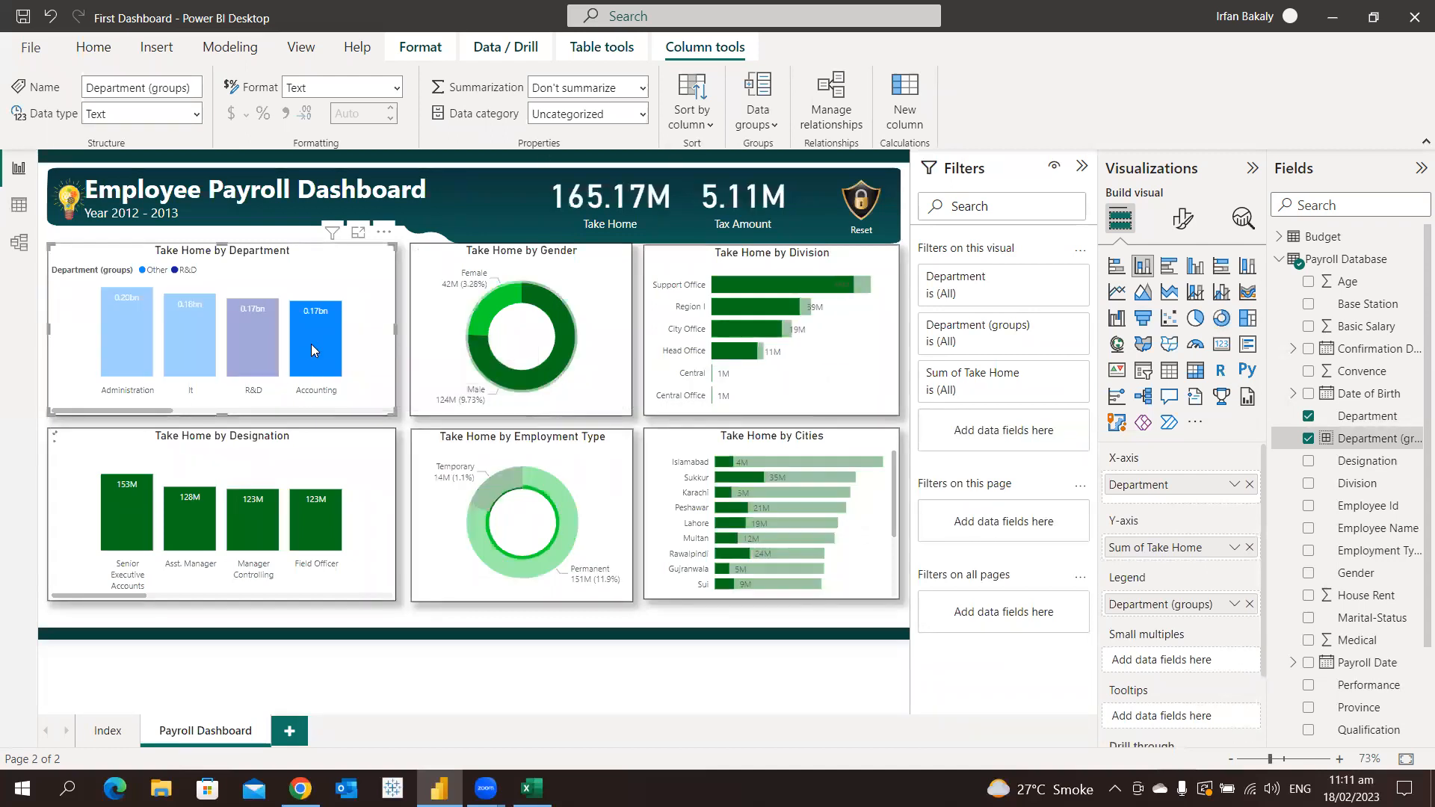
{"action": "left_click", "coordinate": [307, 344]}
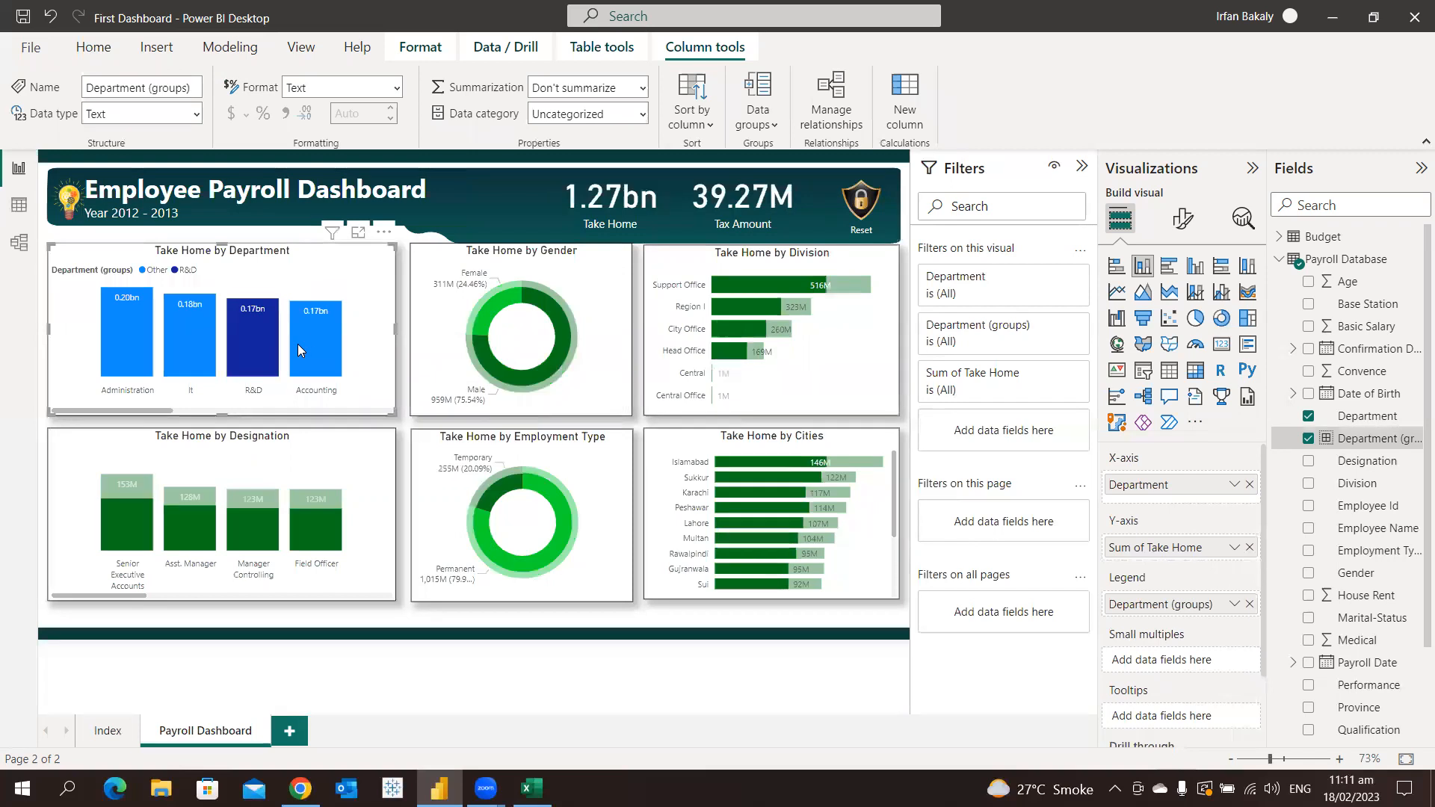
{"action": "left_click", "coordinate": [258, 342]}
{"action": "left_click", "coordinate": [256, 342]}
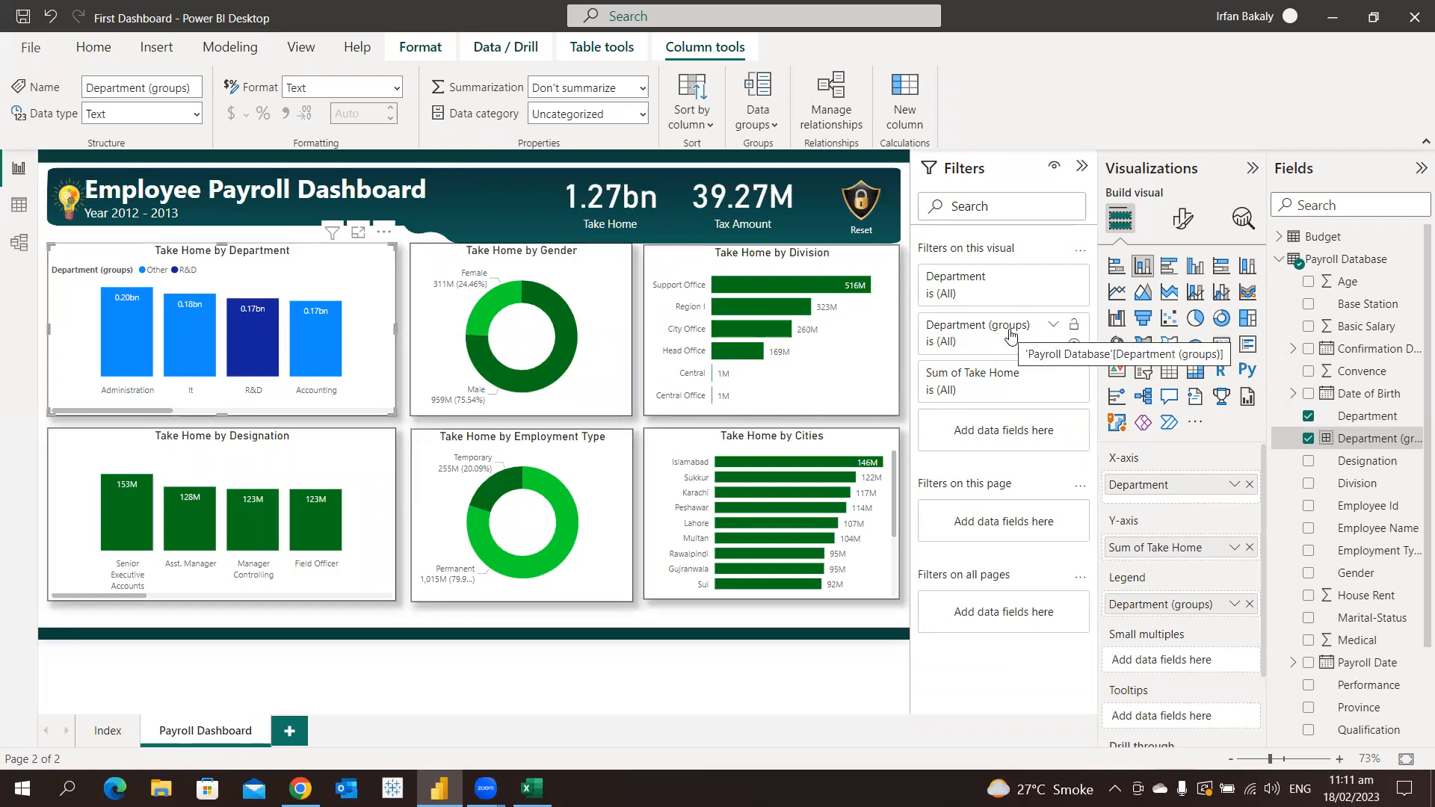
Expand the Department (groups) filter and remove Department (groups) from the Take Home by Department chart's legend
{"action": "left_click", "coordinate": [1056, 329]}
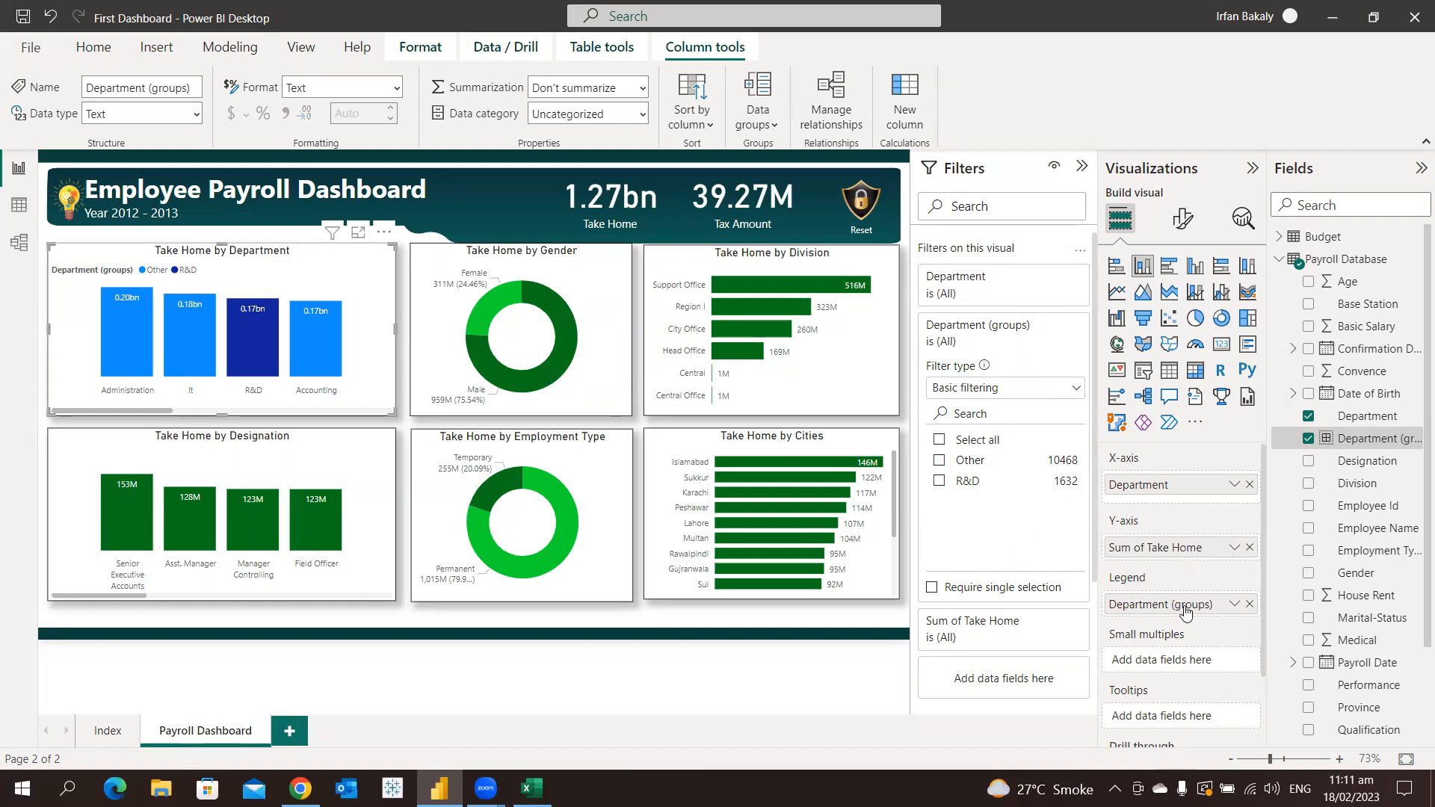
{"action": "left_click", "coordinate": [1248, 604]}
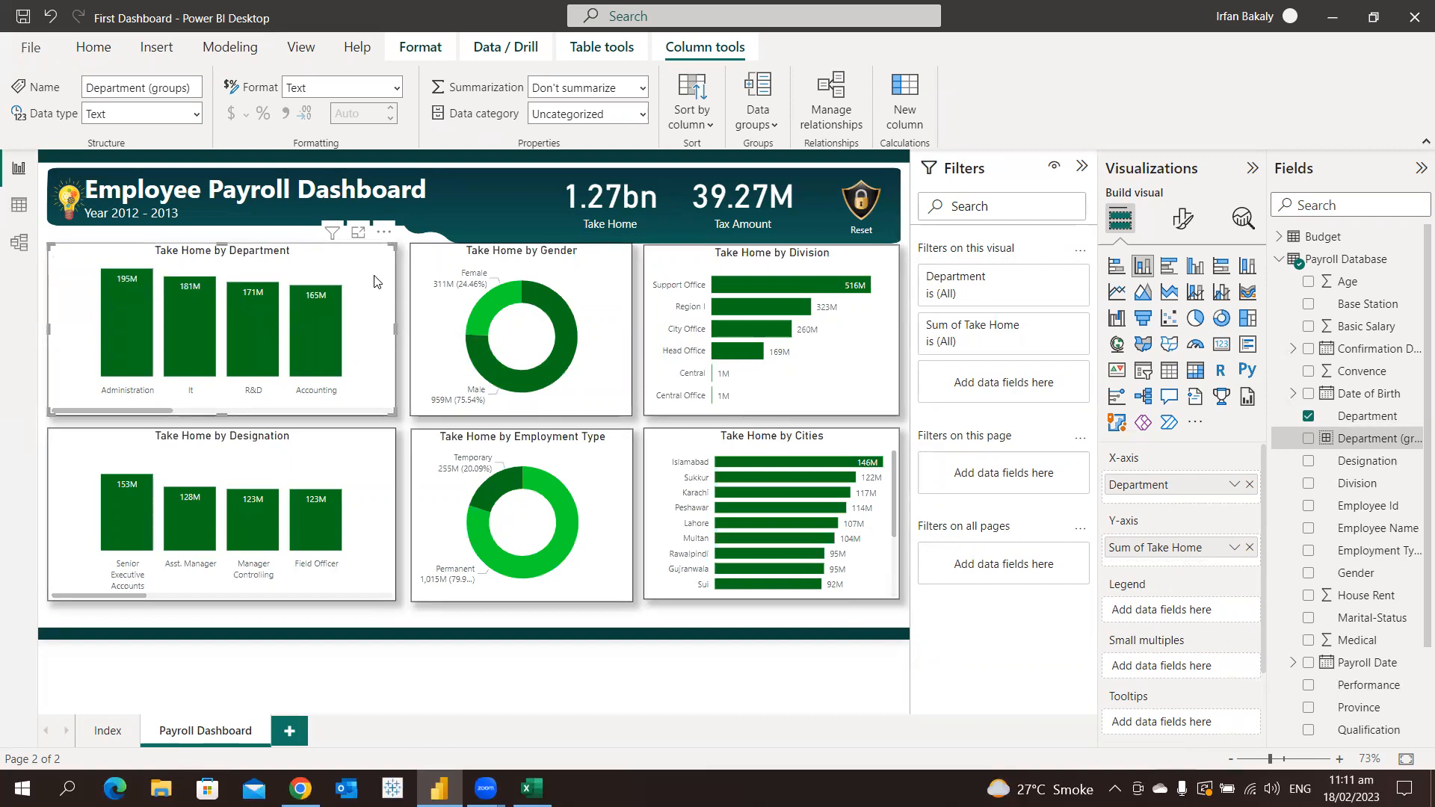
Exclude the Accounting data point from the Take Home by Department chart, and remove the resulting Excluded filter
{"action": "left_click", "coordinate": [385, 234]}
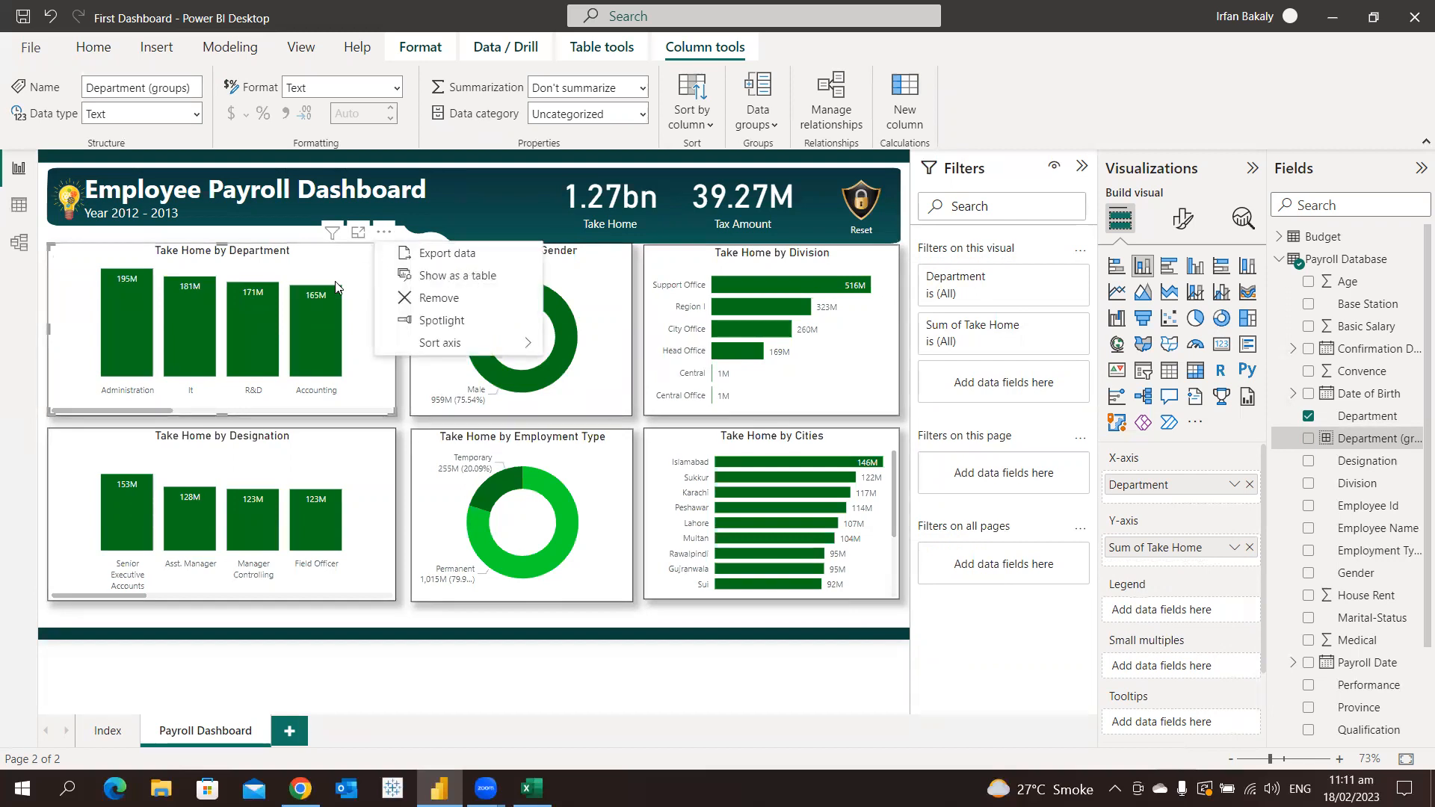
{"action": "left_click", "coordinate": [324, 310]}
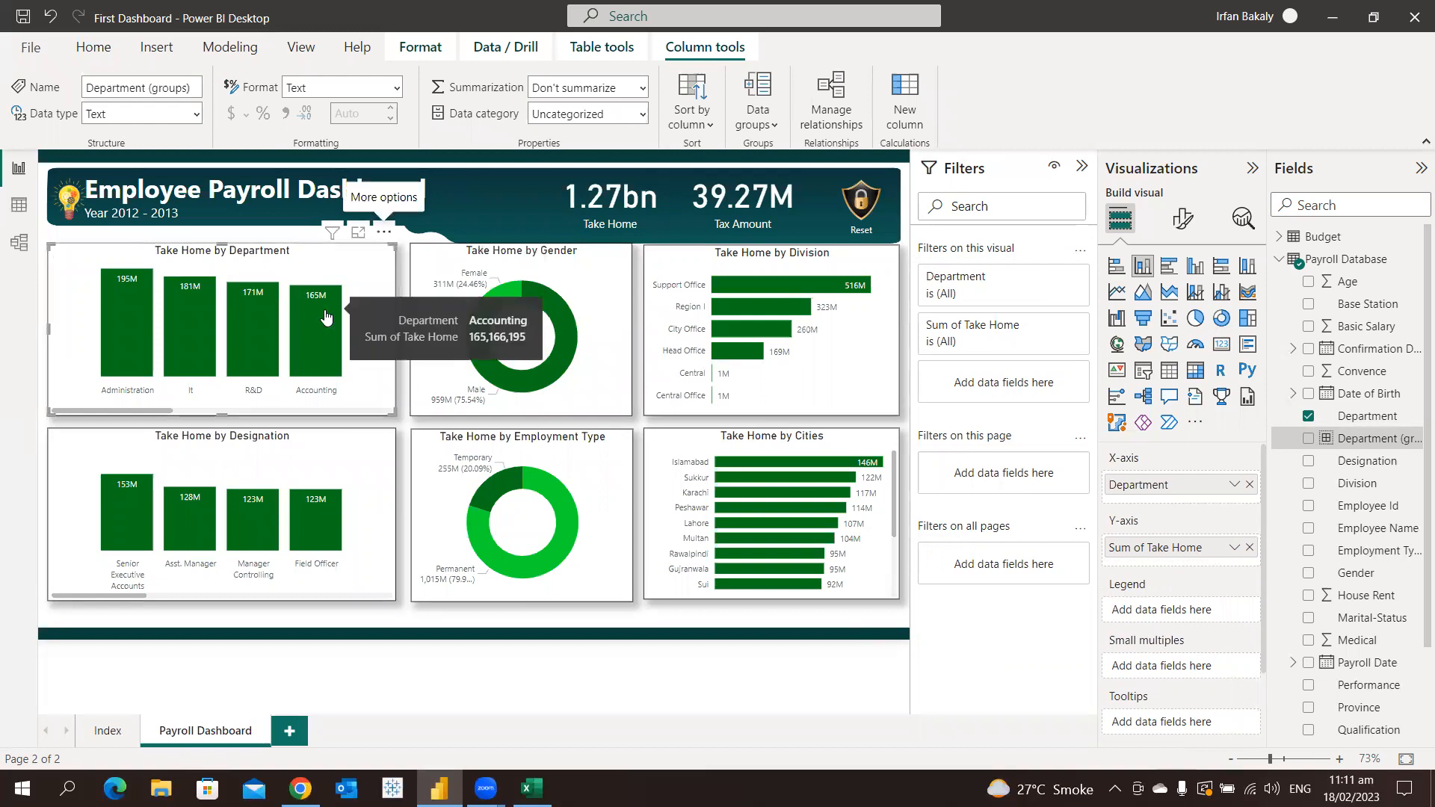
{"action": "right_click", "coordinate": [324, 309]}
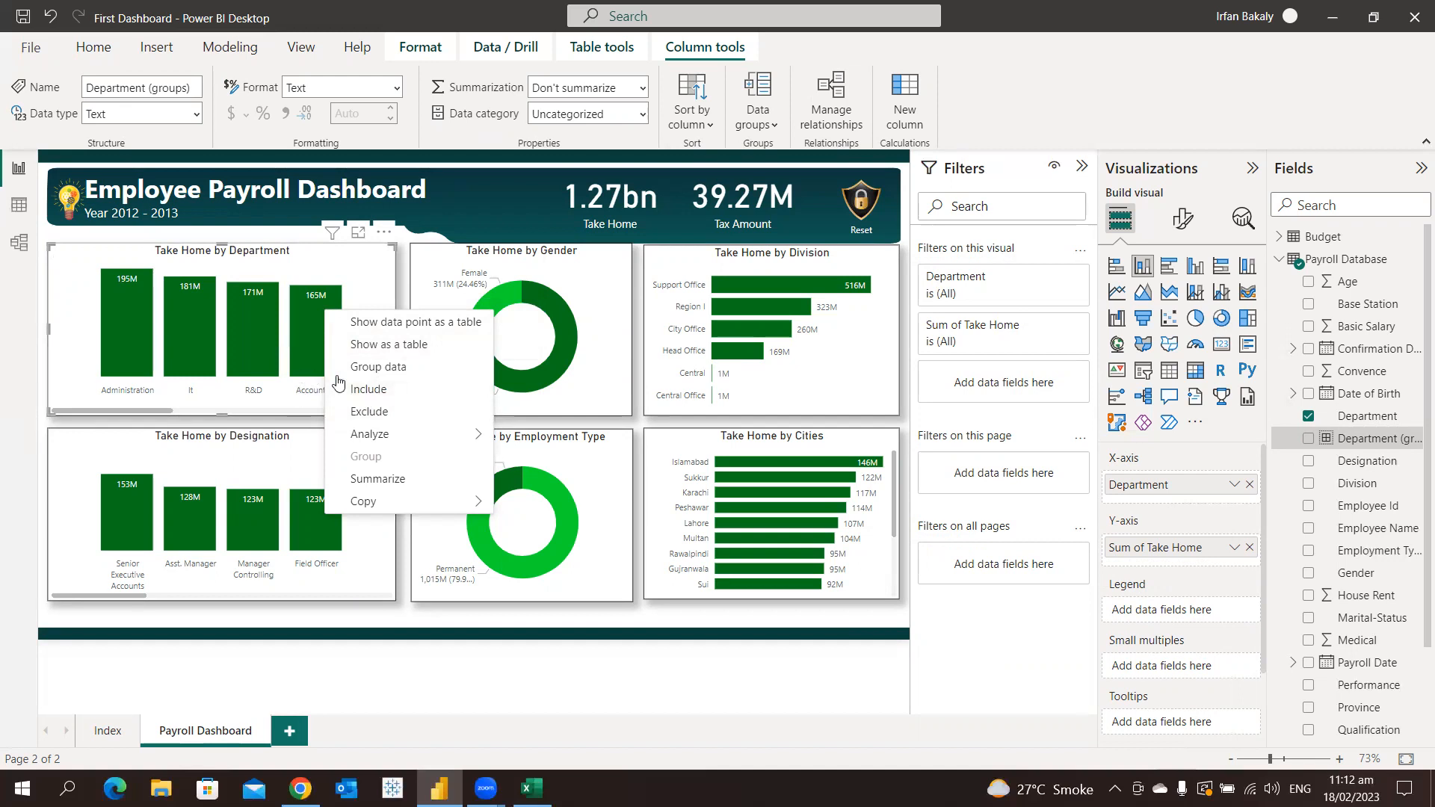
{"action": "left_click", "coordinate": [366, 413]}
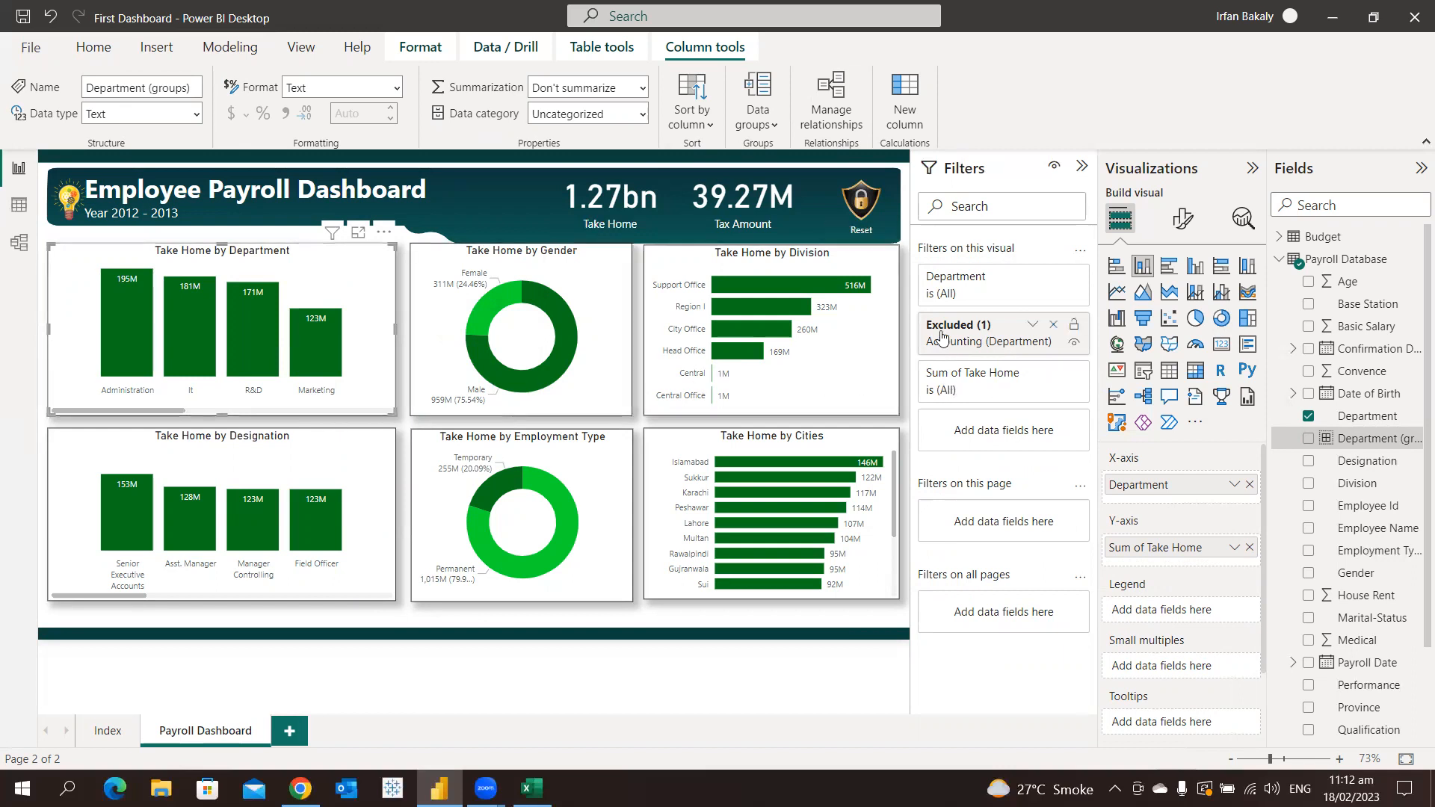
{"action": "left_click", "coordinate": [1054, 326]}
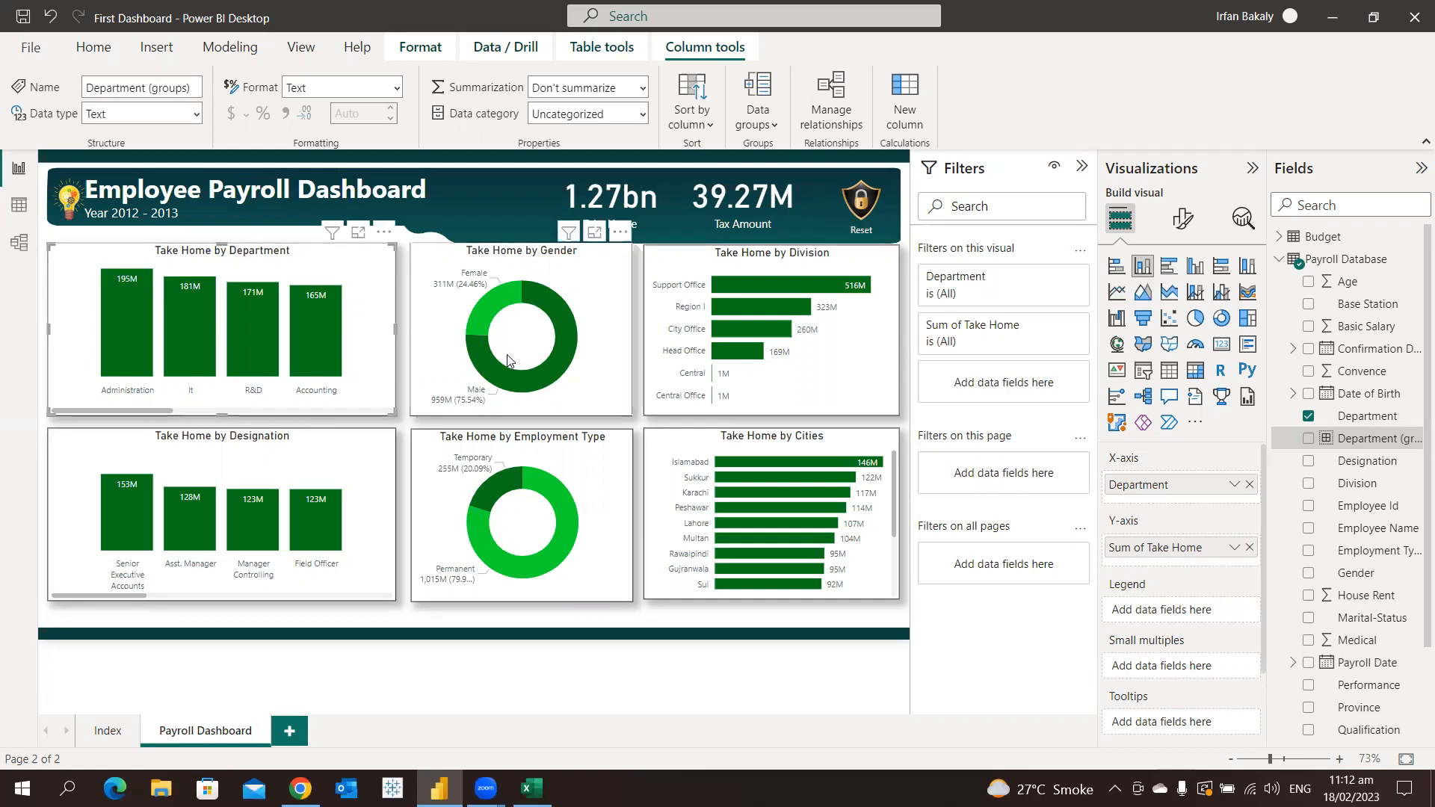
Include only the Accounting data point in the Take Home by Department chart, expand the Included filter and remove it
{"action": "right_click", "coordinate": [311, 328]}
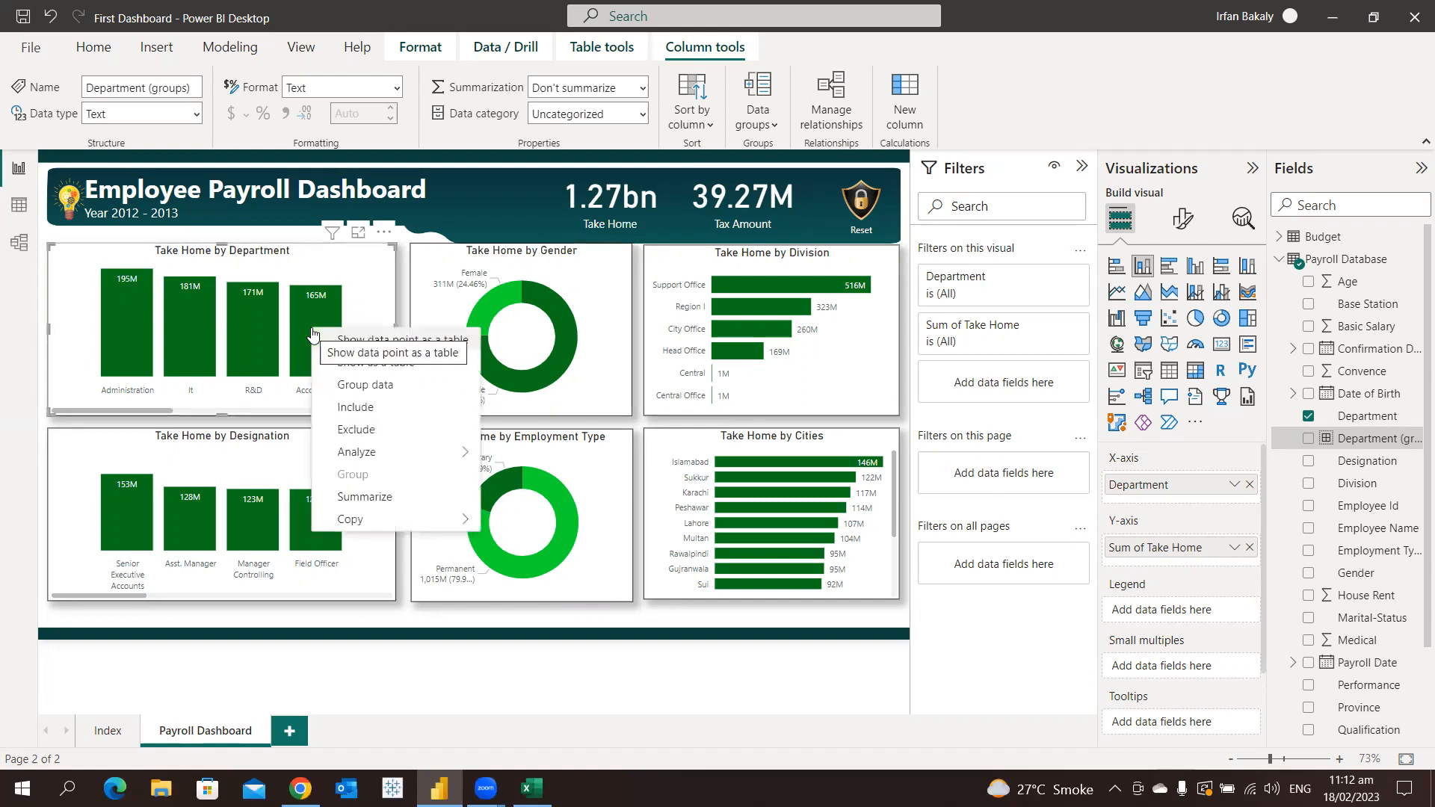
{"action": "left_click", "coordinate": [373, 416]}
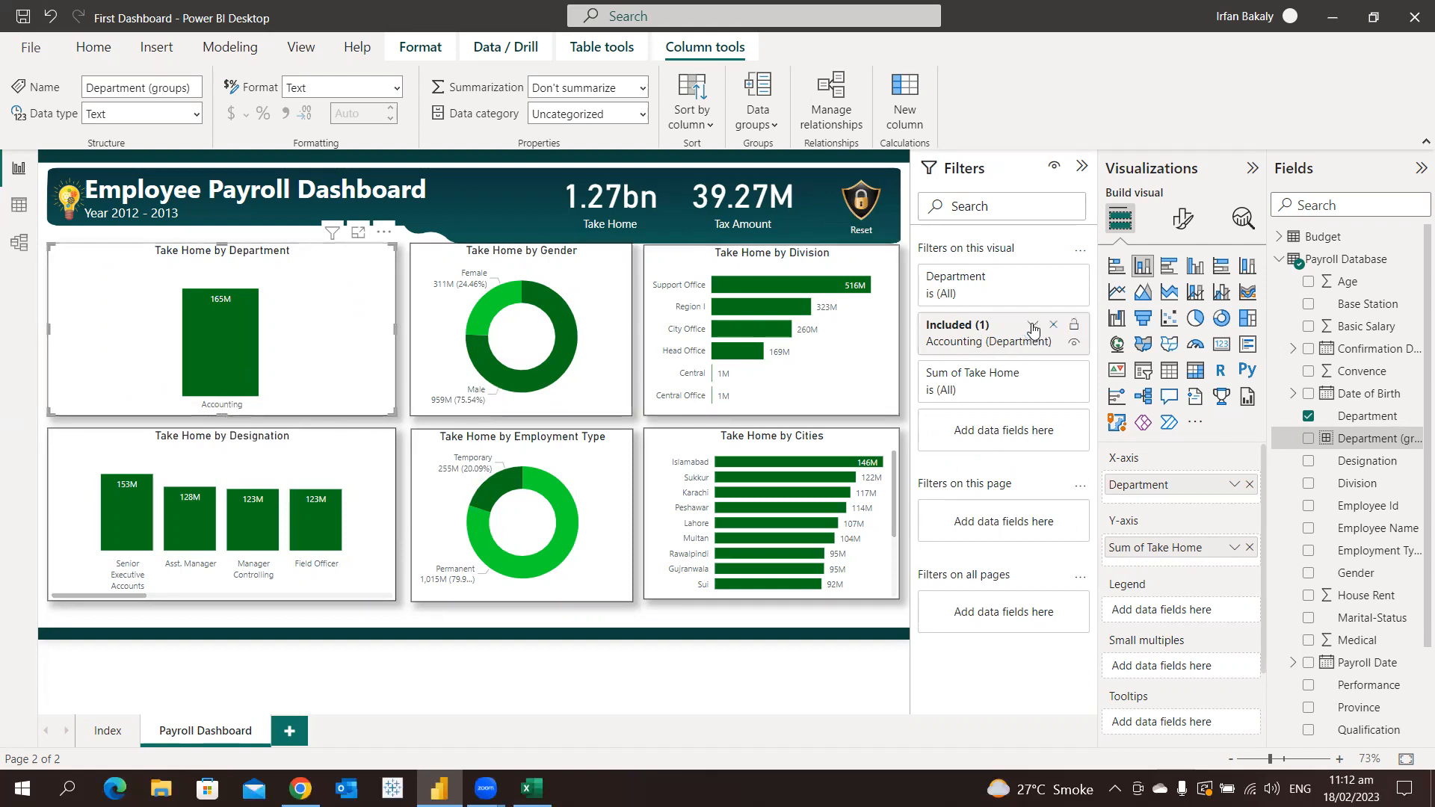
{"action": "left_click", "coordinate": [1033, 326]}
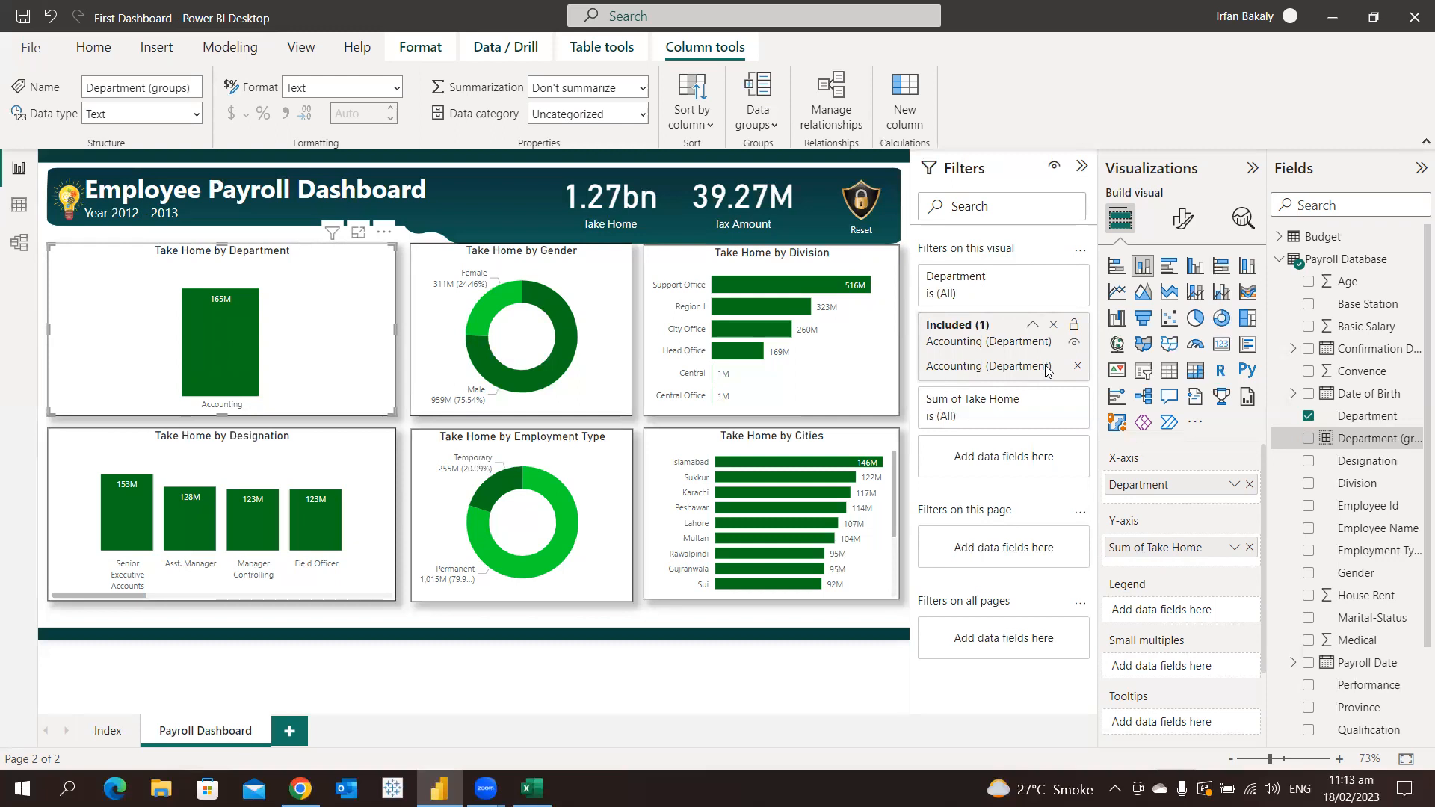
{"action": "left_click", "coordinate": [1053, 326]}
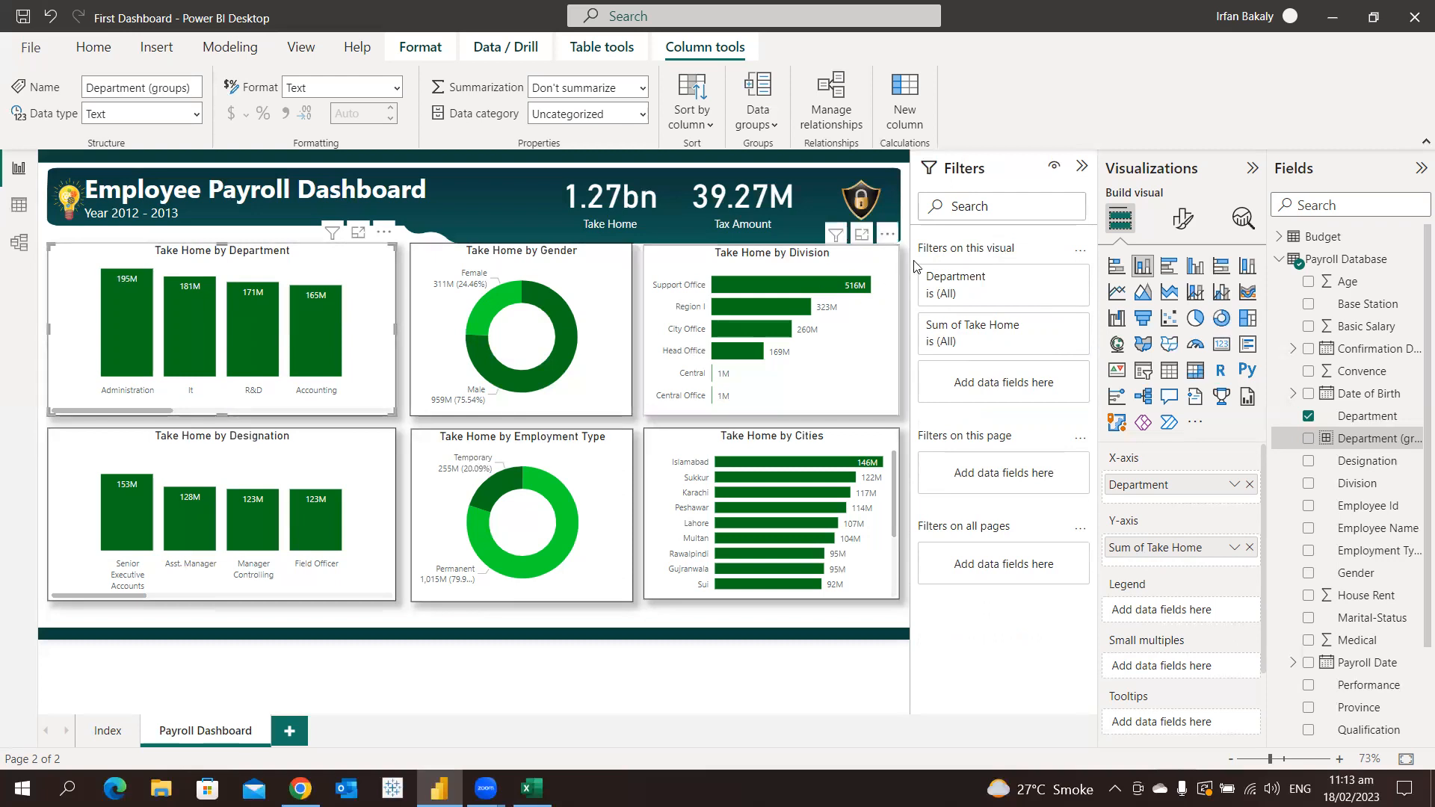
Filter the Take Home by Department chart to Accounting, Administration, Finance and Marketing using basic filtering on Department
{"action": "left_click", "coordinate": [990, 284]}
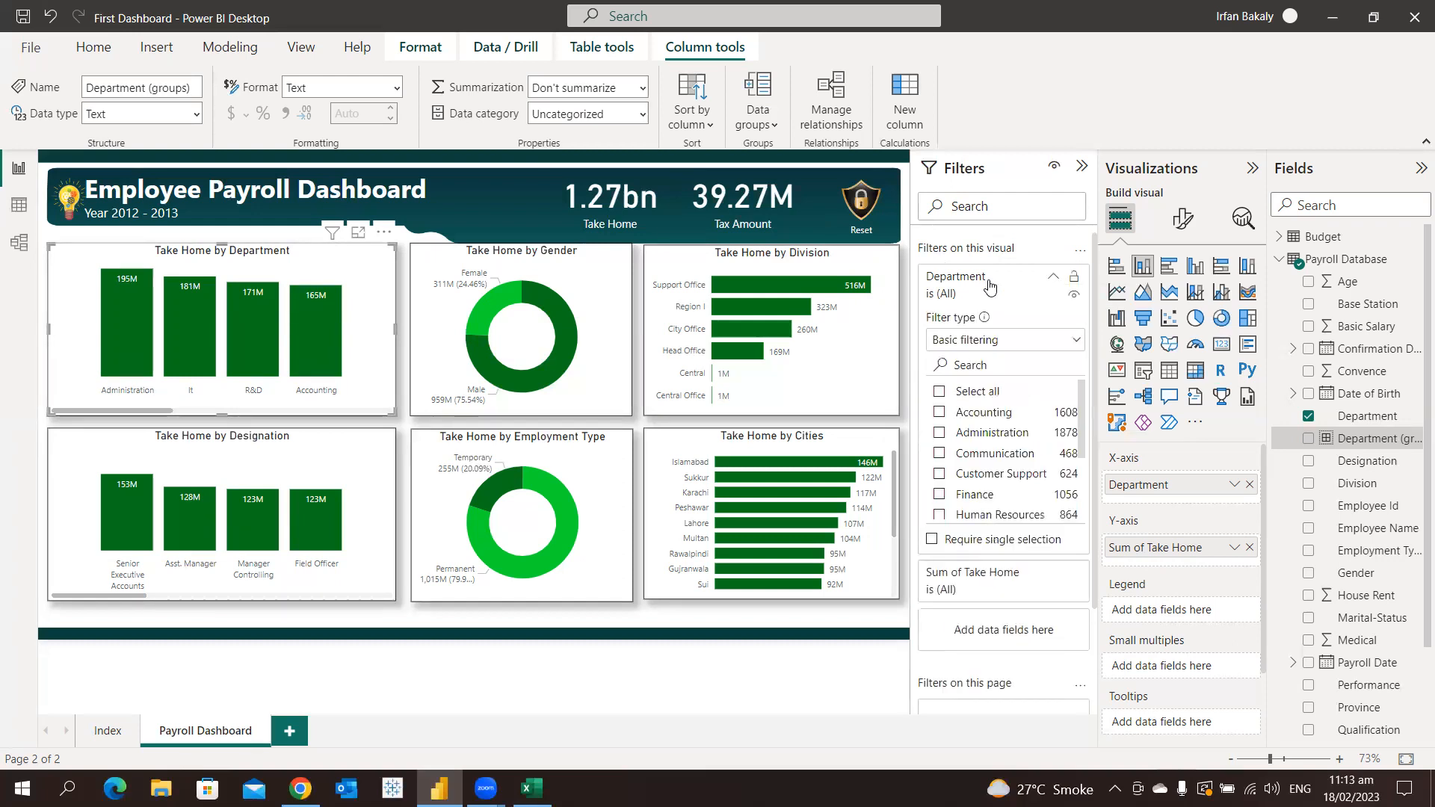
{"action": "left_click", "coordinate": [990, 342]}
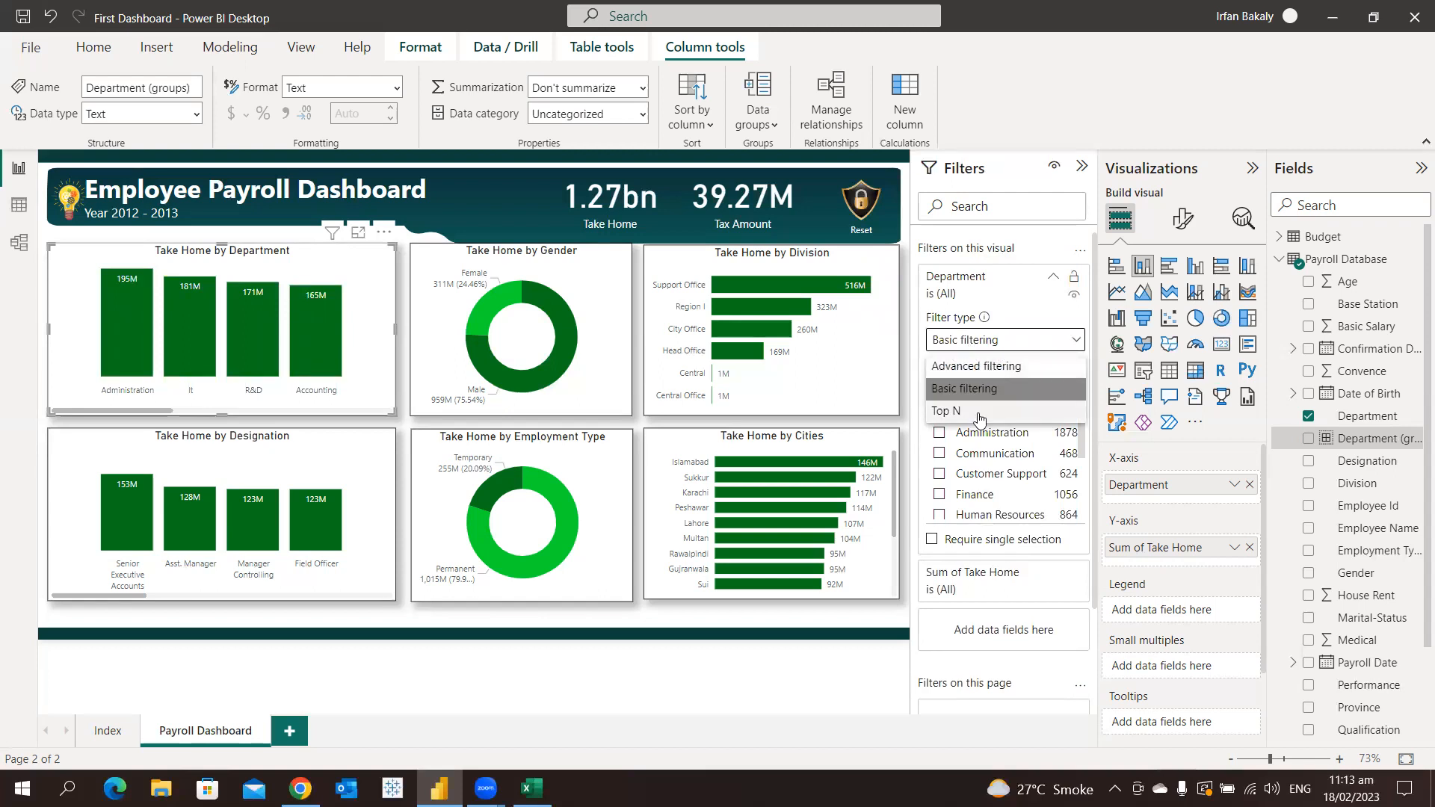
{"action": "left_click", "coordinate": [1015, 298]}
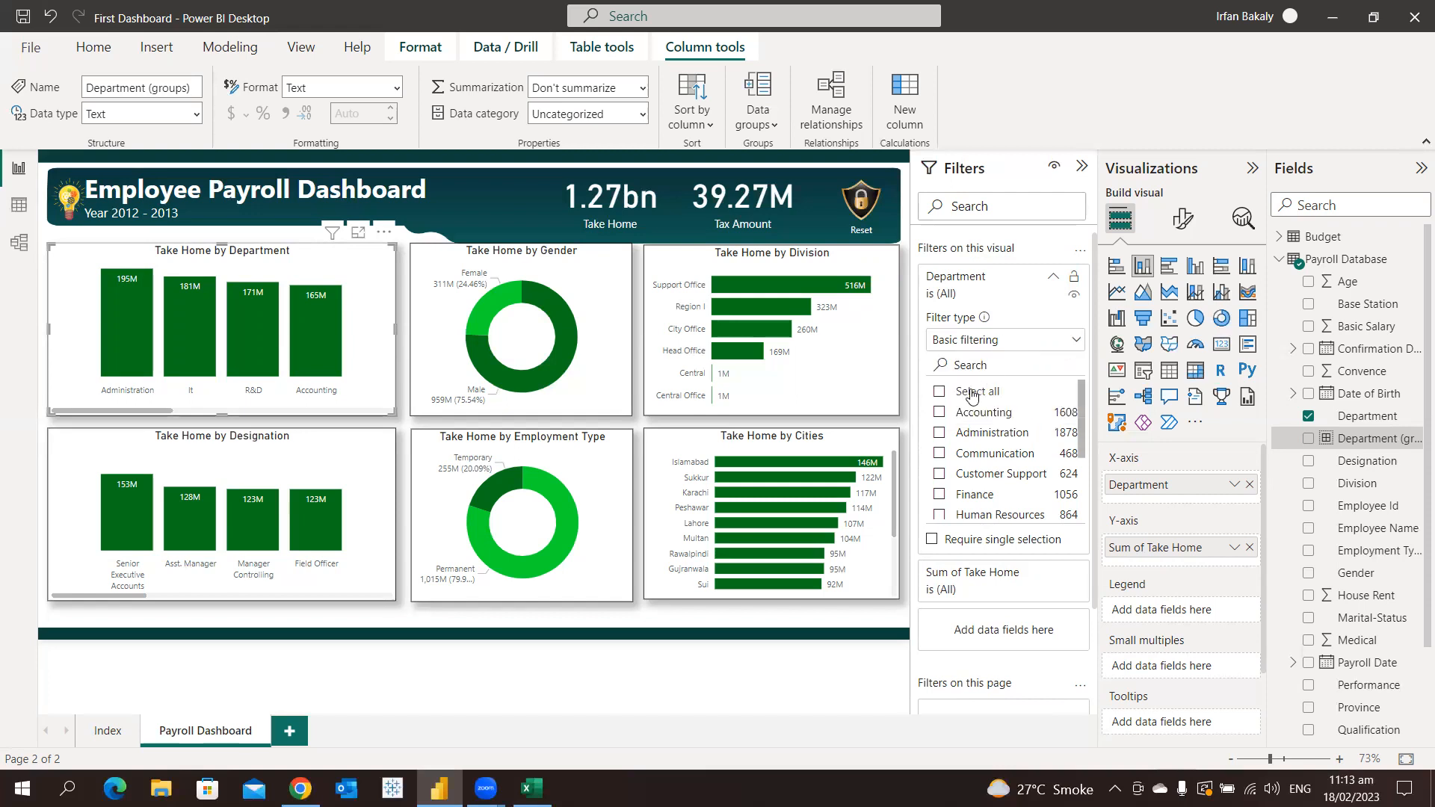
{"action": "left_click", "coordinate": [966, 412]}
{"action": "left_click", "coordinate": [968, 433]}
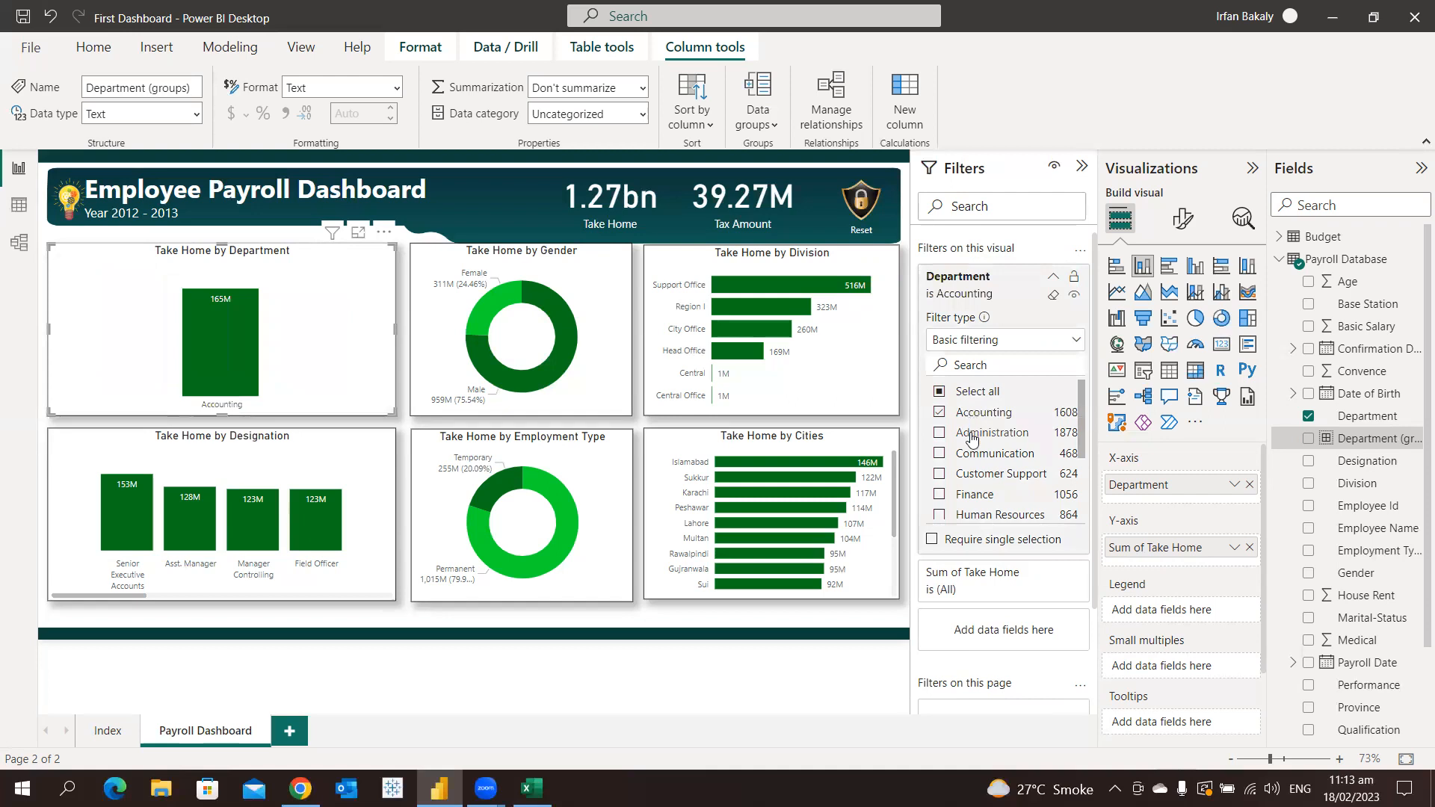
{"action": "left_click", "coordinate": [969, 495]}
{"action": "scroll", "coordinate": [978, 499], "scroll_direction": "down", "scroll_amount": 3}
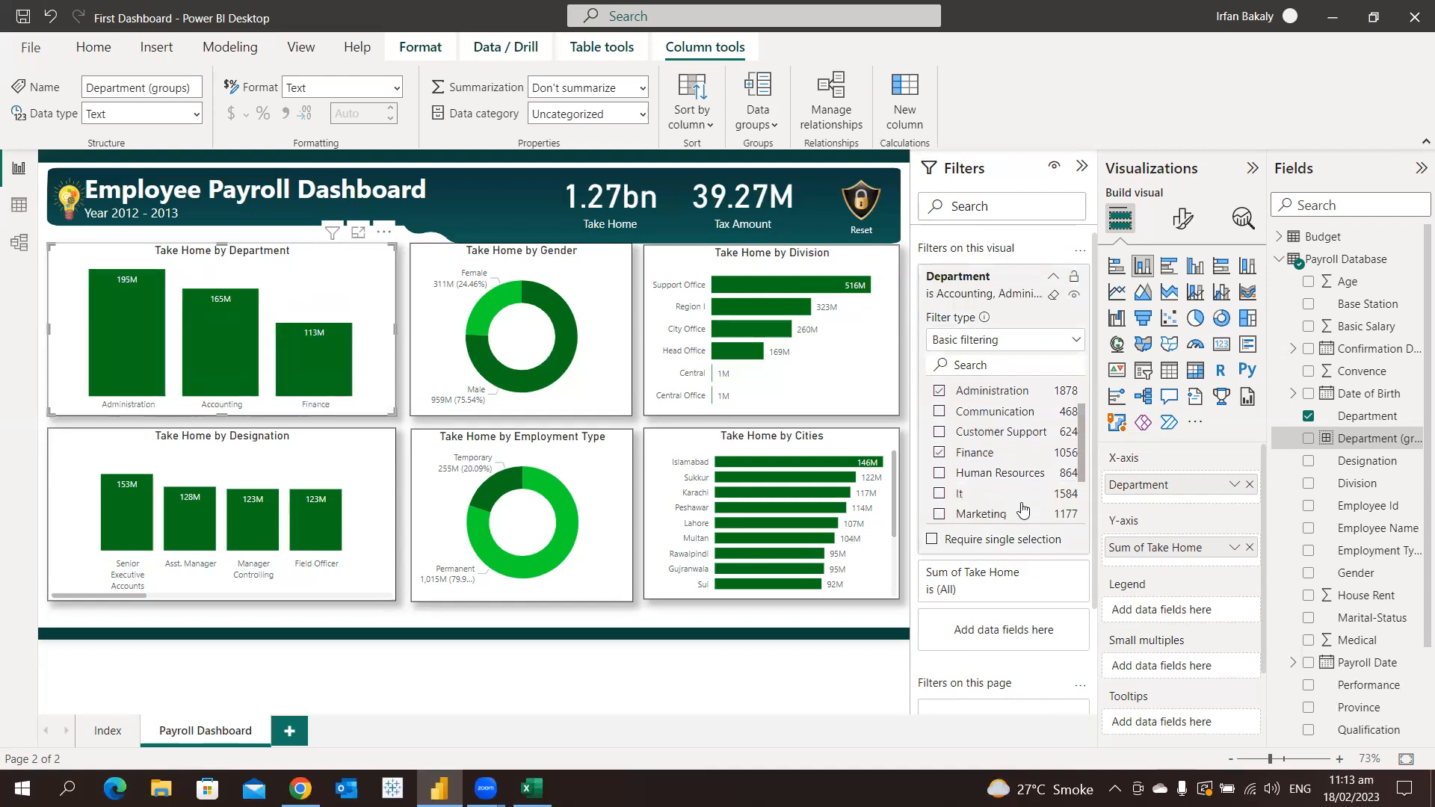
{"action": "left_click", "coordinate": [984, 496]}
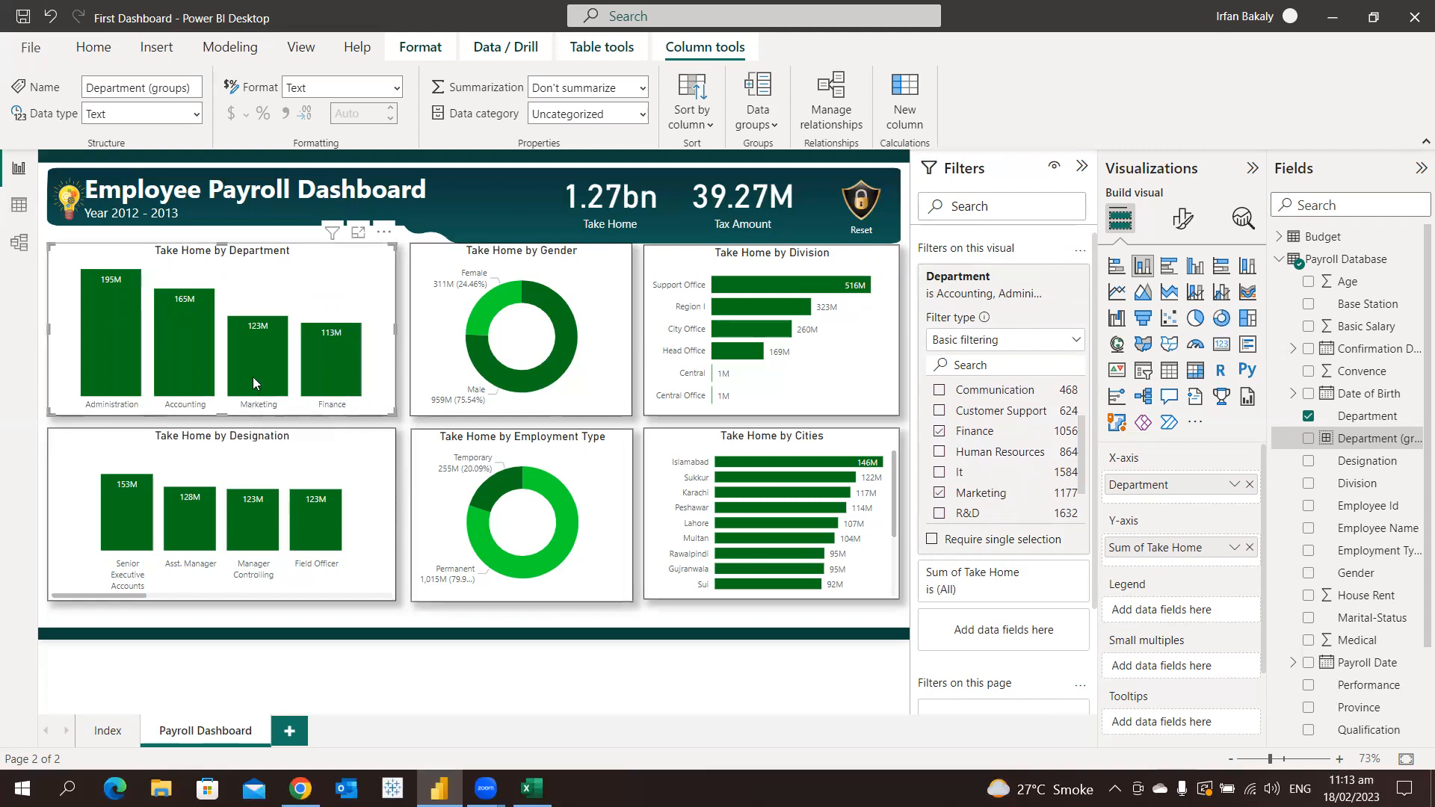
{"action": "mouse_move", "coordinate": [253, 377]}
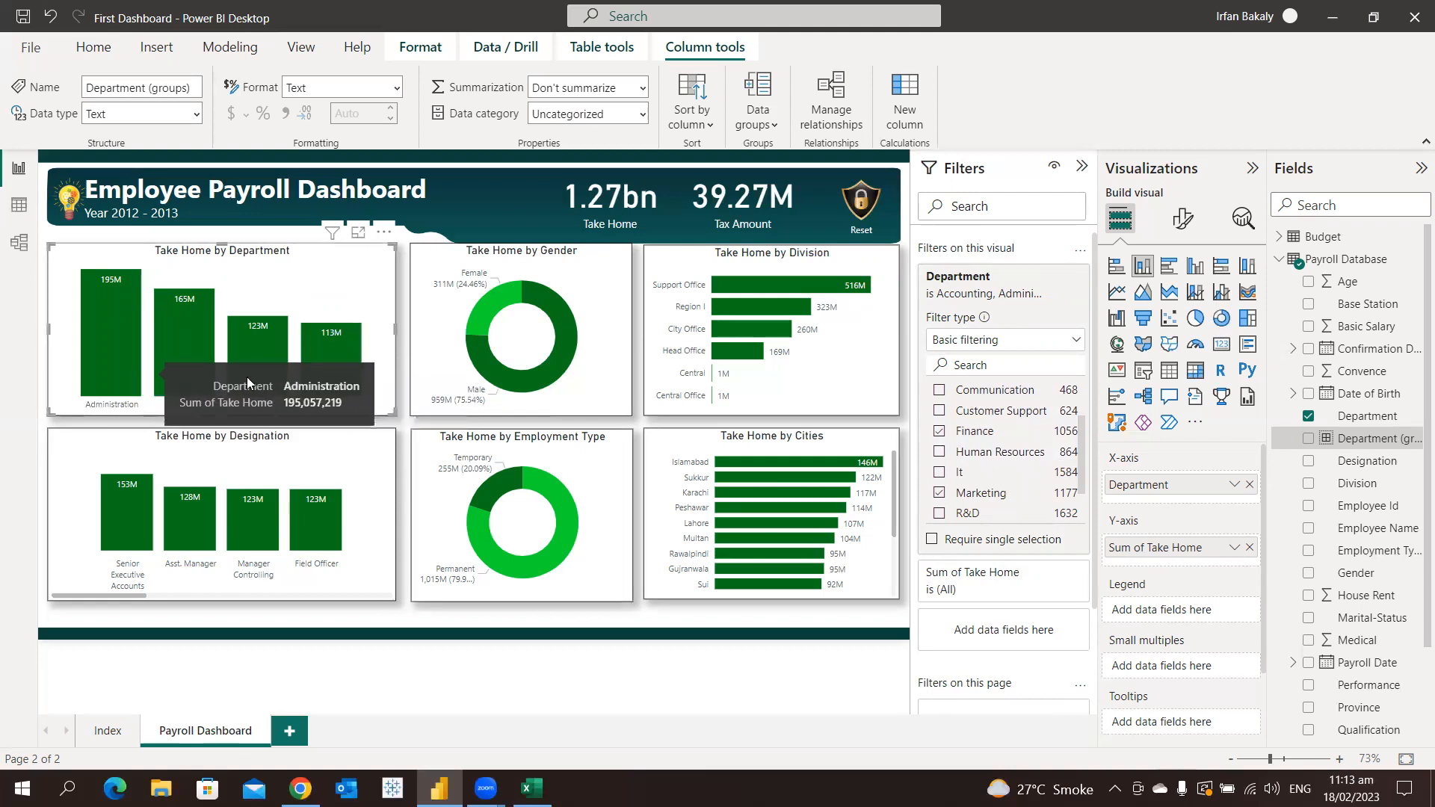
Clear the Department filter on the Take Home by Department chart, switch it to advanced filtering and view its available conditions
{"action": "mouse_move", "coordinate": [315, 378]}
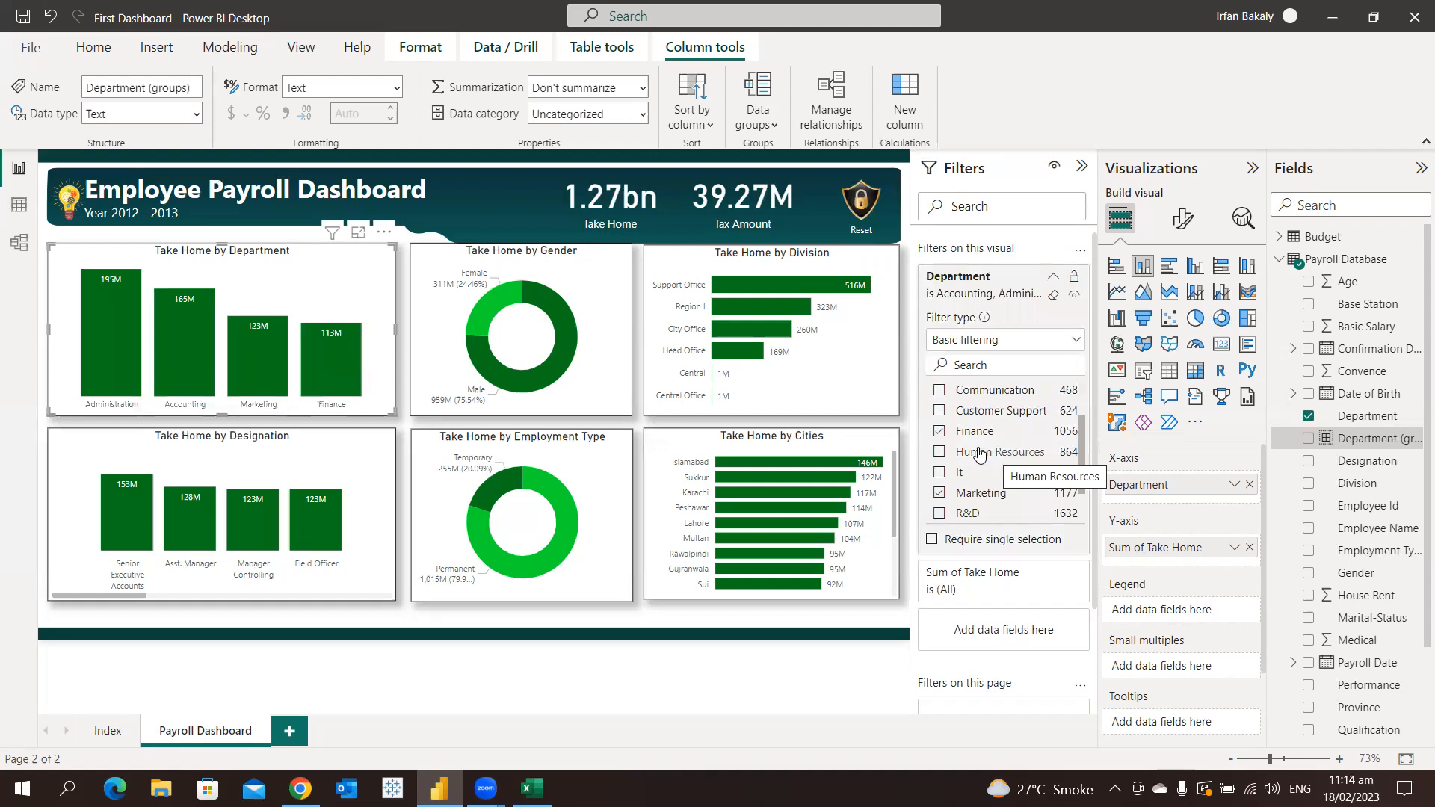
{"action": "left_click", "coordinate": [1053, 296]}
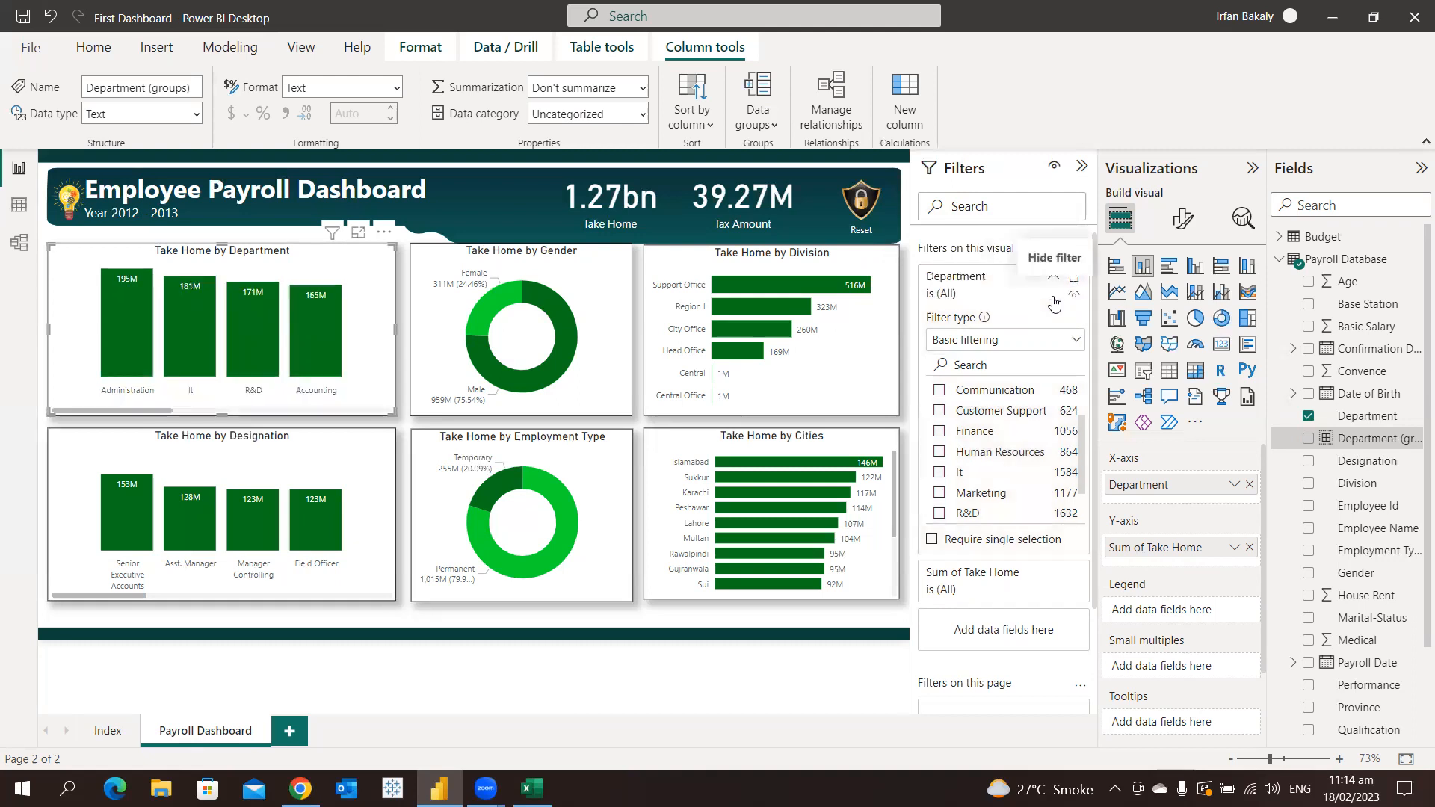
{"action": "left_click", "coordinate": [1004, 346]}
{"action": "left_click", "coordinate": [1004, 367]}
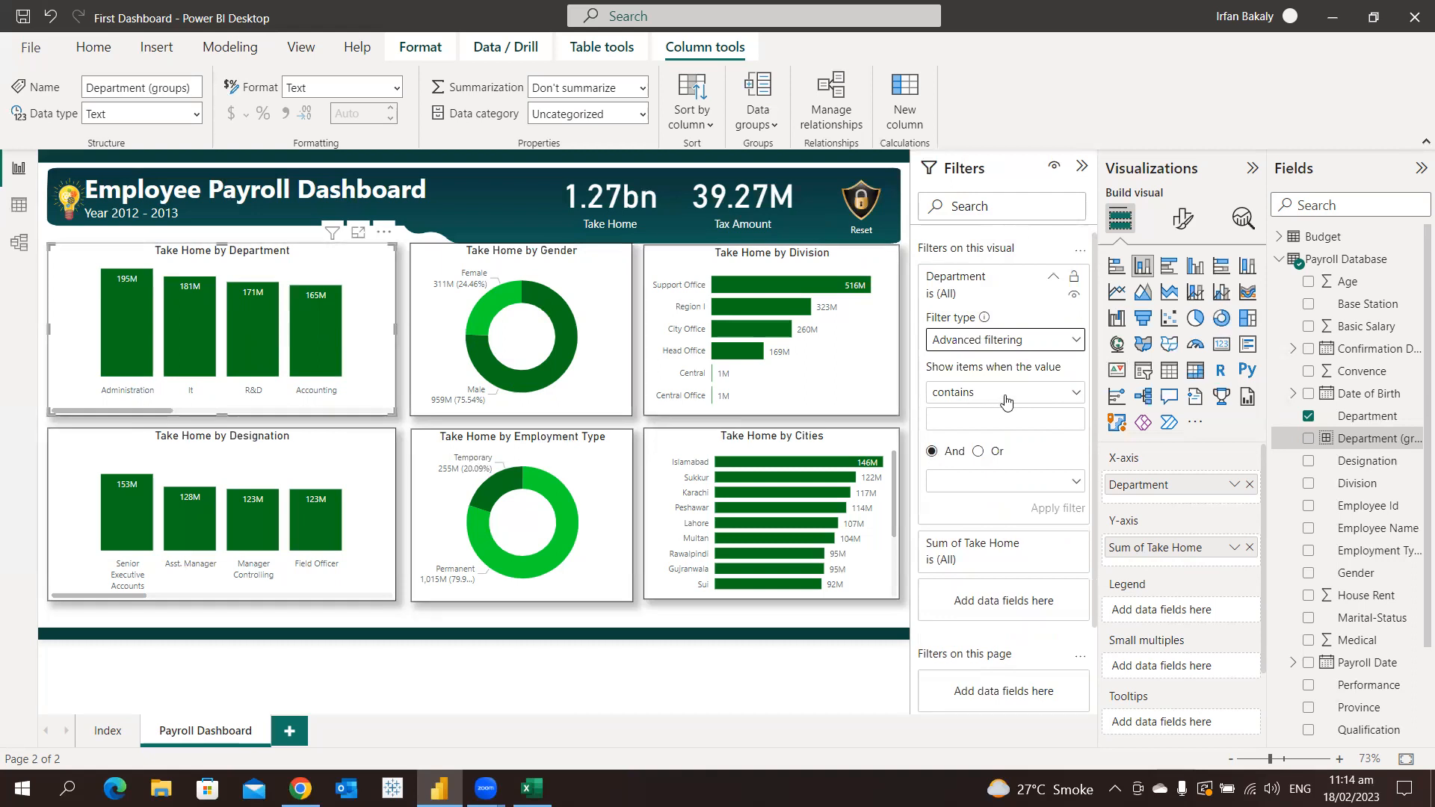
{"action": "left_click", "coordinate": [1004, 393]}
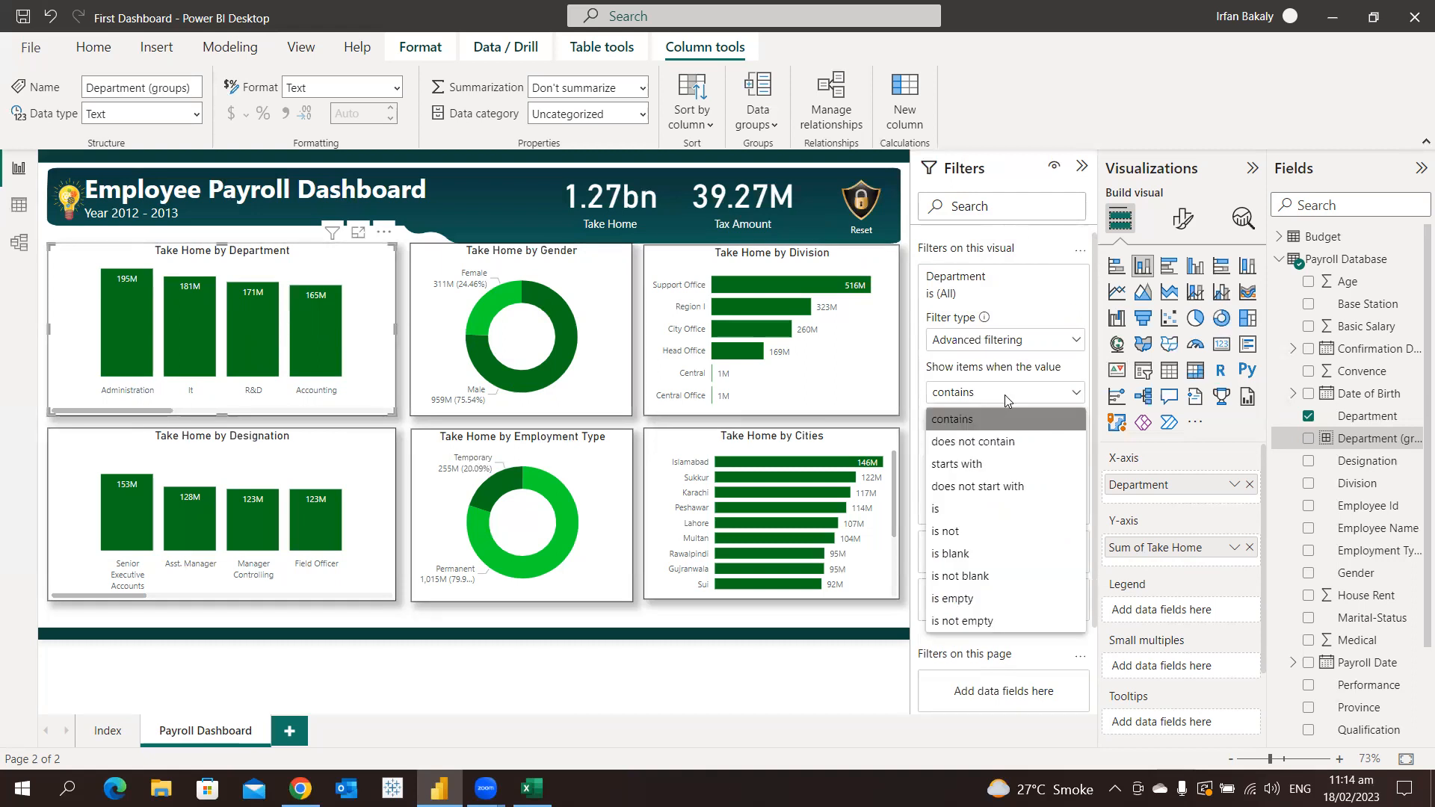
{"action": "left_click", "coordinate": [1022, 312]}
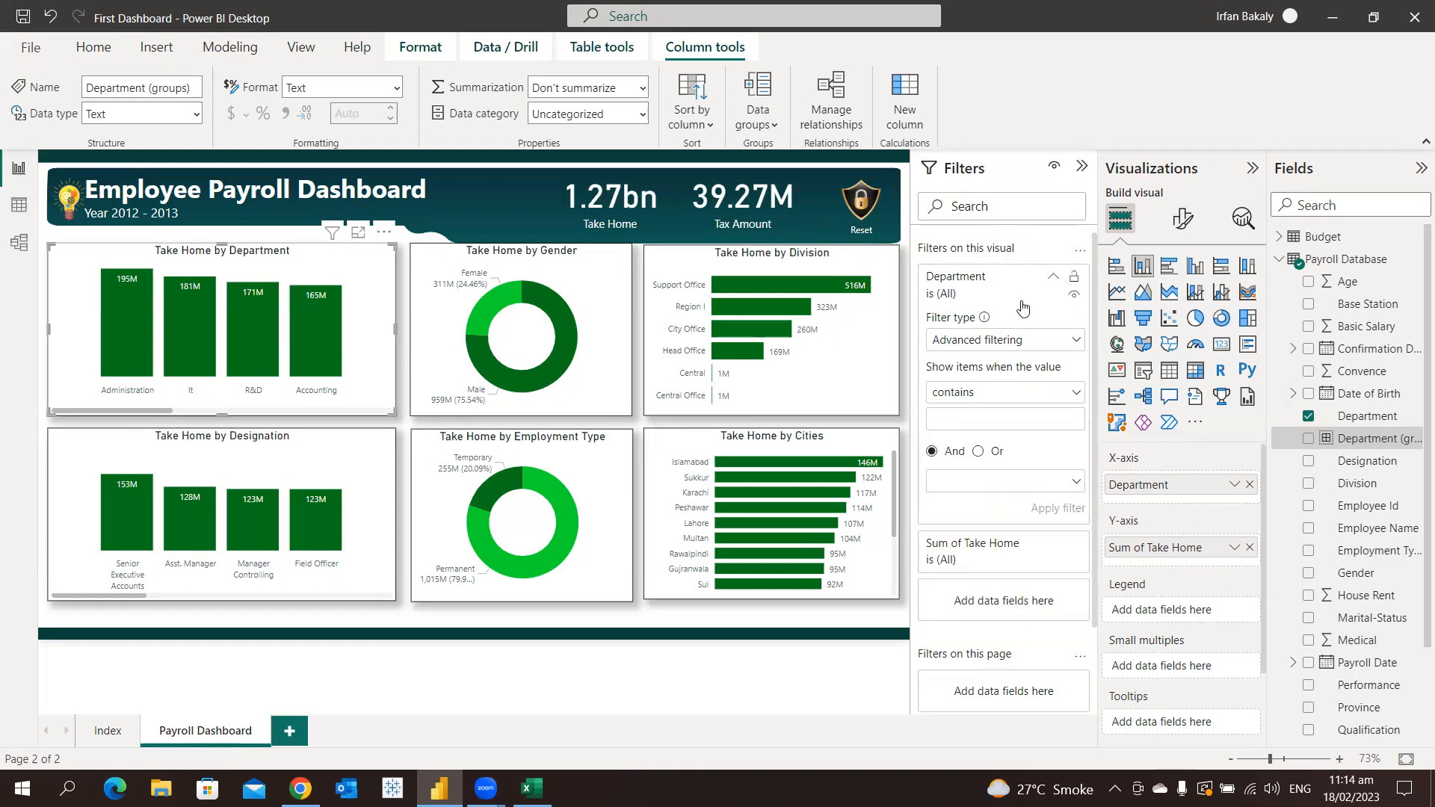
Filter the Take Home by Department chart to Sum of Take Home greater than or equal to 100000000, and check the remaining columns
{"action": "left_click", "coordinate": [1003, 558]}
{"action": "scroll", "coordinate": [1002, 486], "scroll_direction": "down", "scroll_amount": 3}
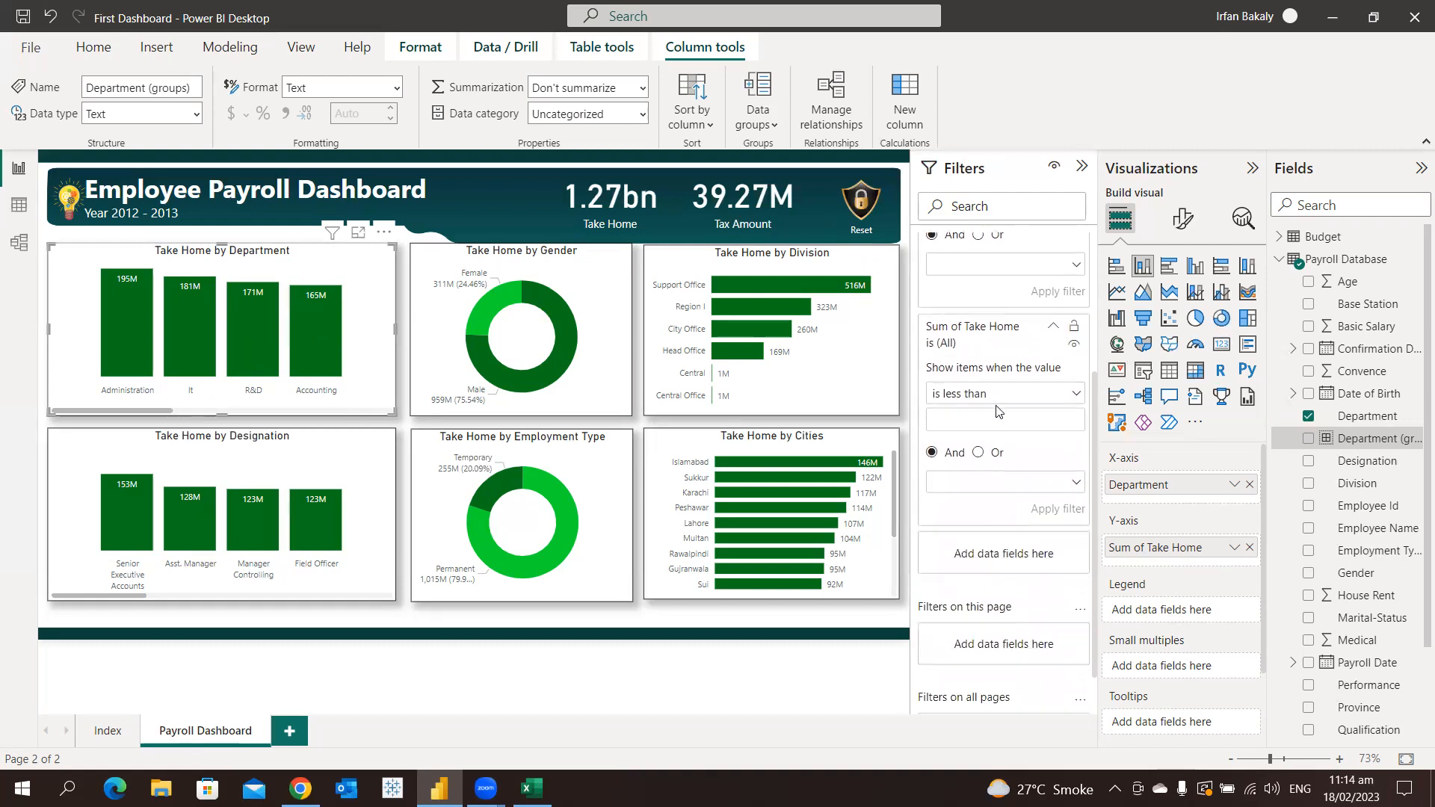
{"action": "left_click", "coordinate": [982, 395]}
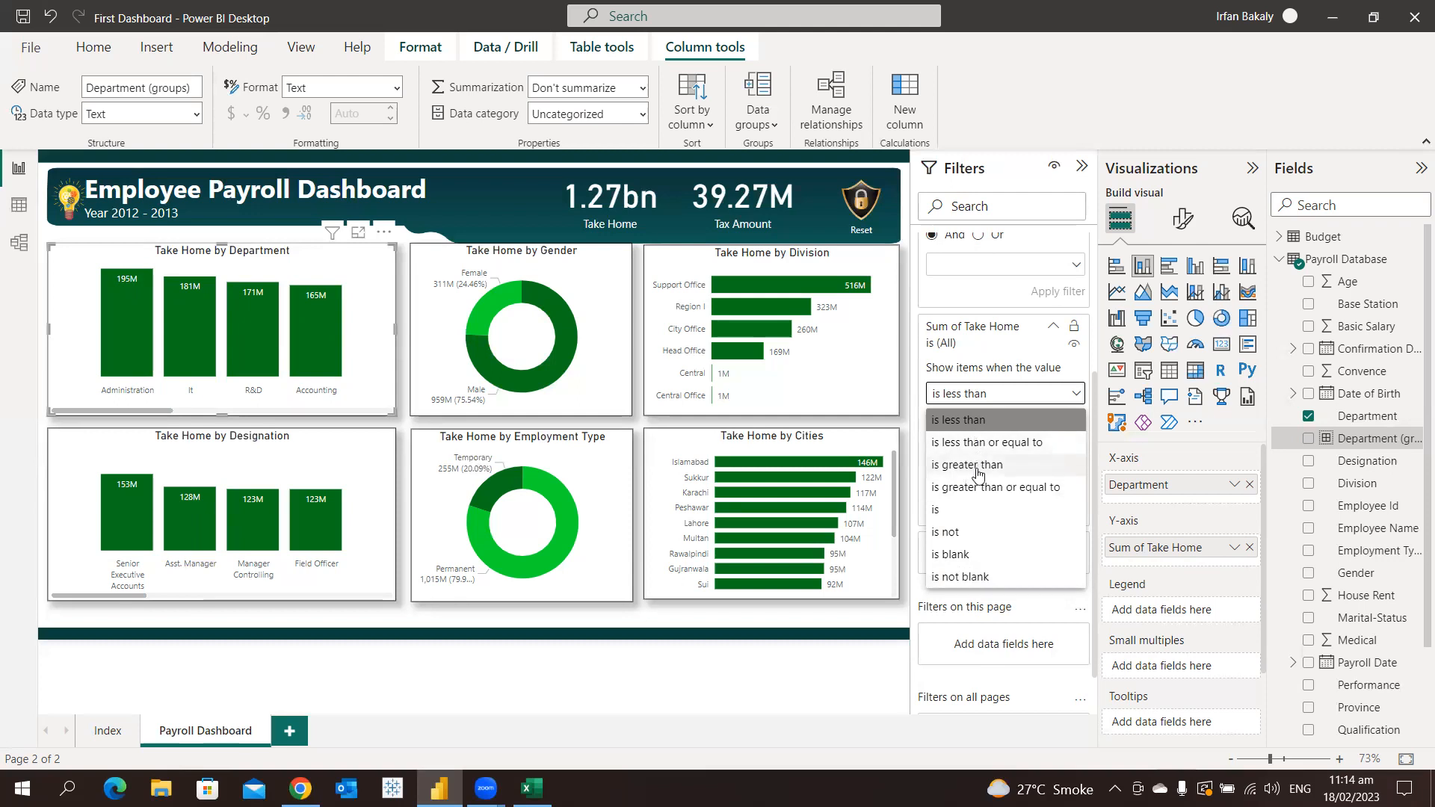
{"action": "left_click", "coordinate": [980, 487]}
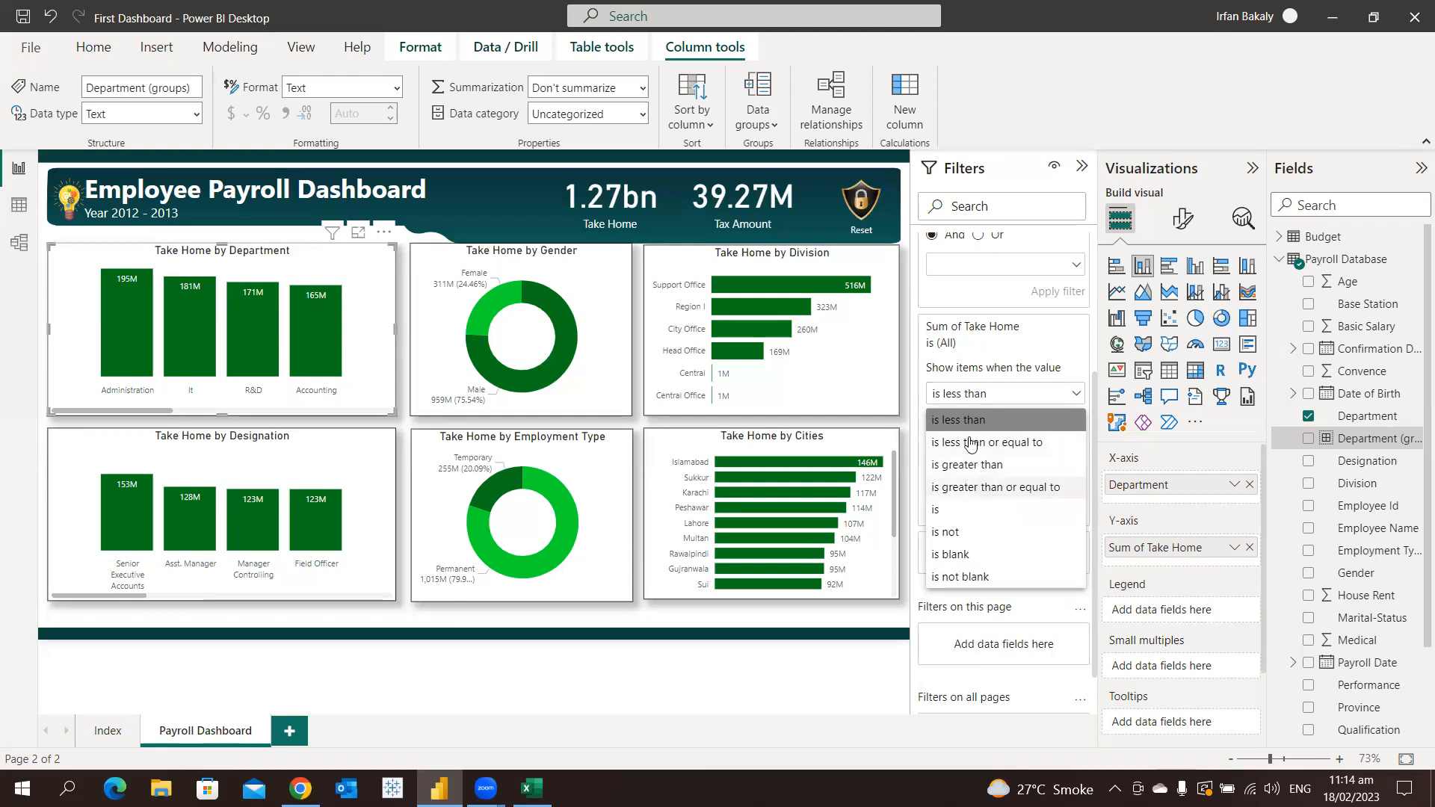
{"action": "left_click", "coordinate": [969, 397]}
{"action": "left_click", "coordinate": [964, 420]}
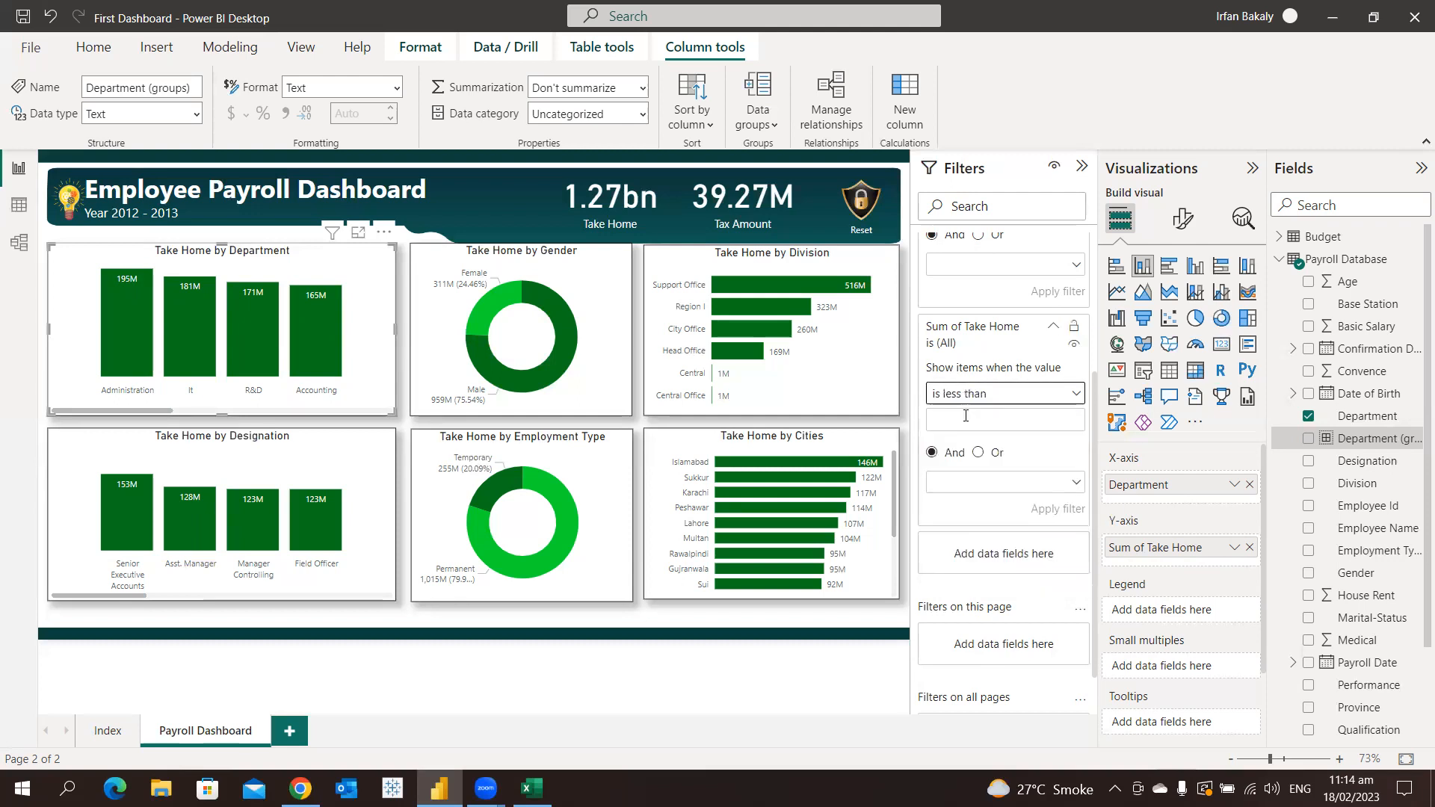
{"action": "left_click", "coordinate": [968, 396]}
{"action": "left_click", "coordinate": [977, 487]}
{"action": "left_click", "coordinate": [974, 421]}
{"action": "type", "text": "10000"}
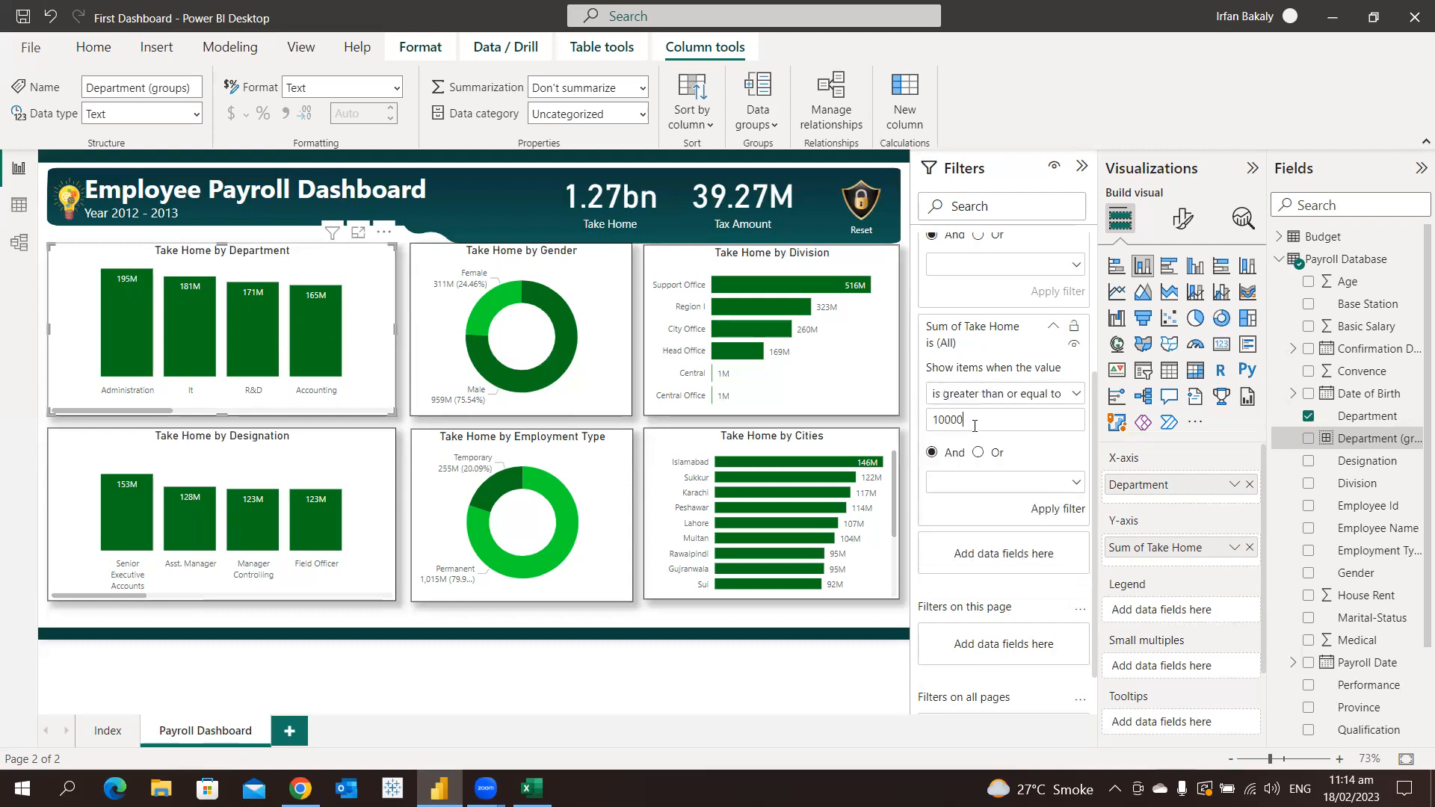
{"action": "type", "text": "0000"}
{"action": "left_click", "coordinate": [1071, 512]}
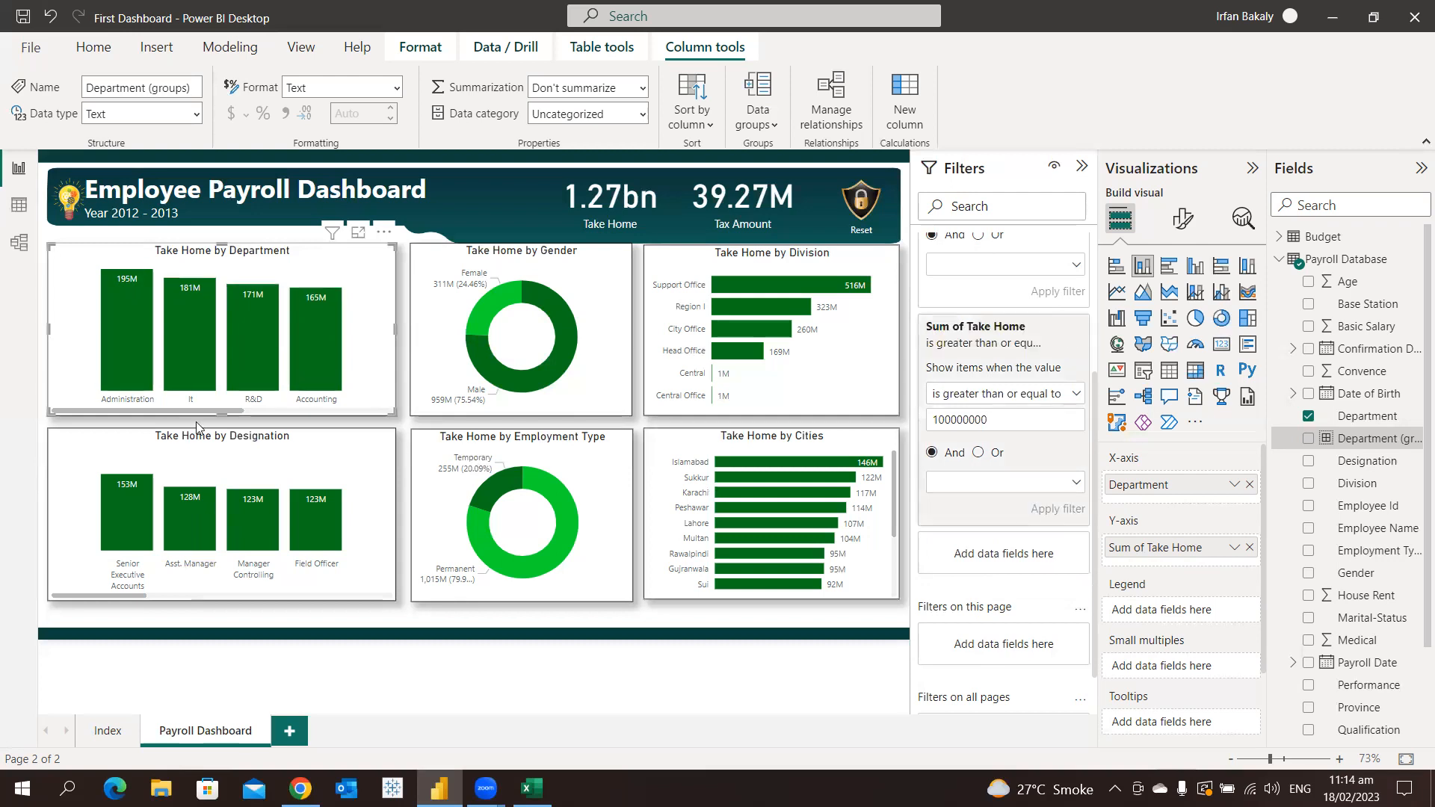
{"action": "left_click_drag", "start_coordinate": [168, 409], "coordinate": [341, 404]}
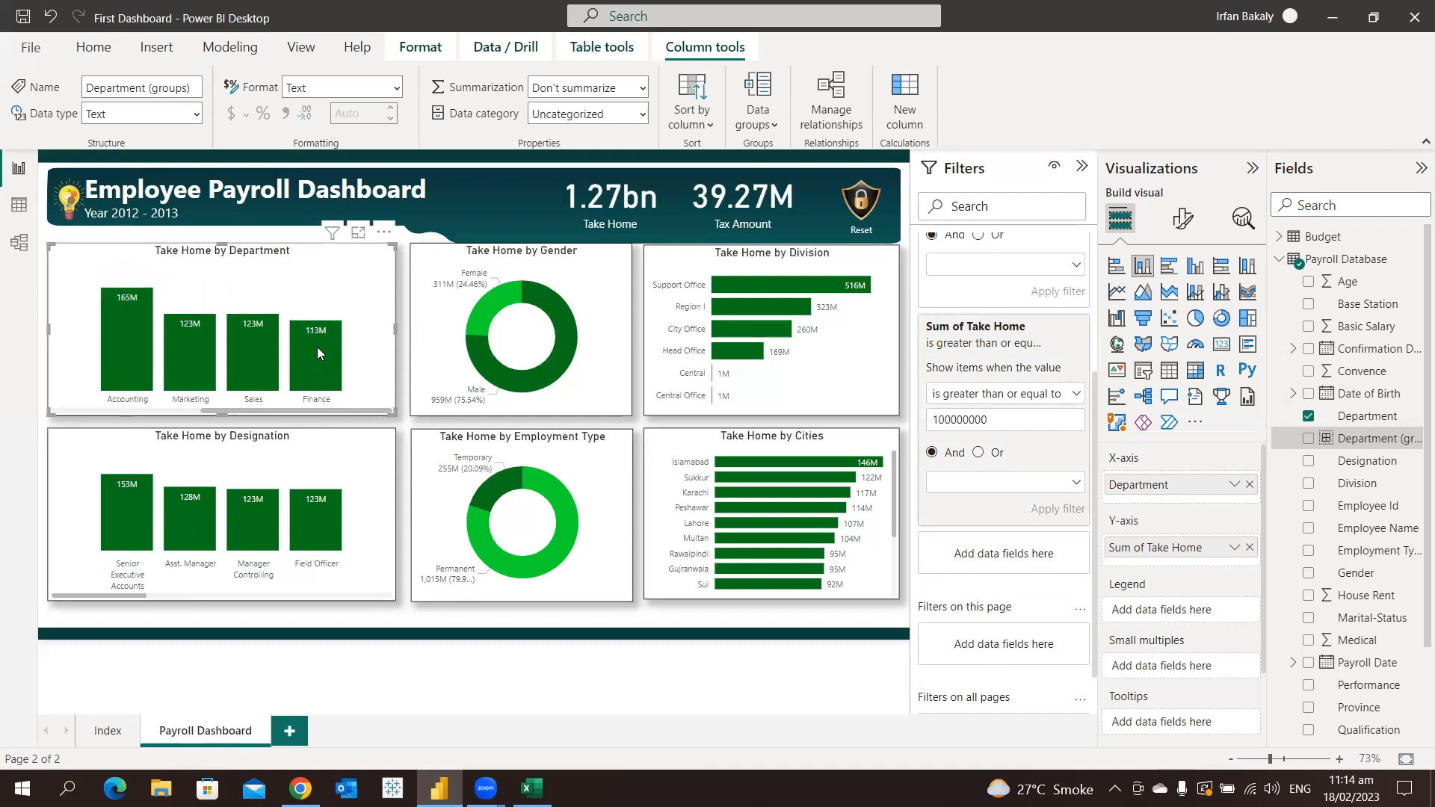
{"action": "mouse_move", "coordinate": [317, 339]}
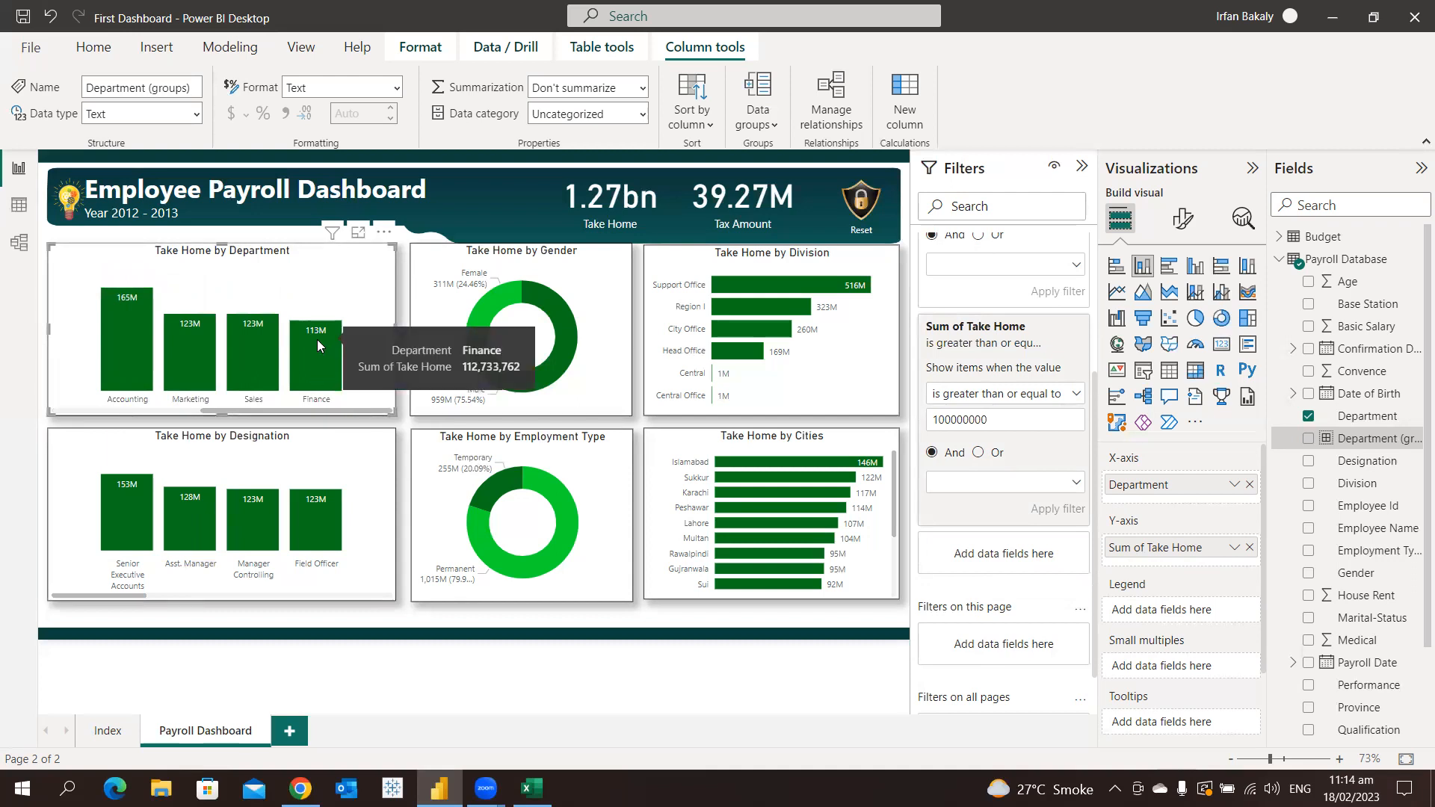
Clear the Sum of Take Home filter on the Take Home by Department chart and collapse the Department and Sum of Take Home filters
{"action": "scroll", "coordinate": [1007, 376], "scroll_direction": "up", "scroll_amount": 2}
{"action": "scroll", "coordinate": [1008, 376], "scroll_direction": "up", "scroll_amount": 4}
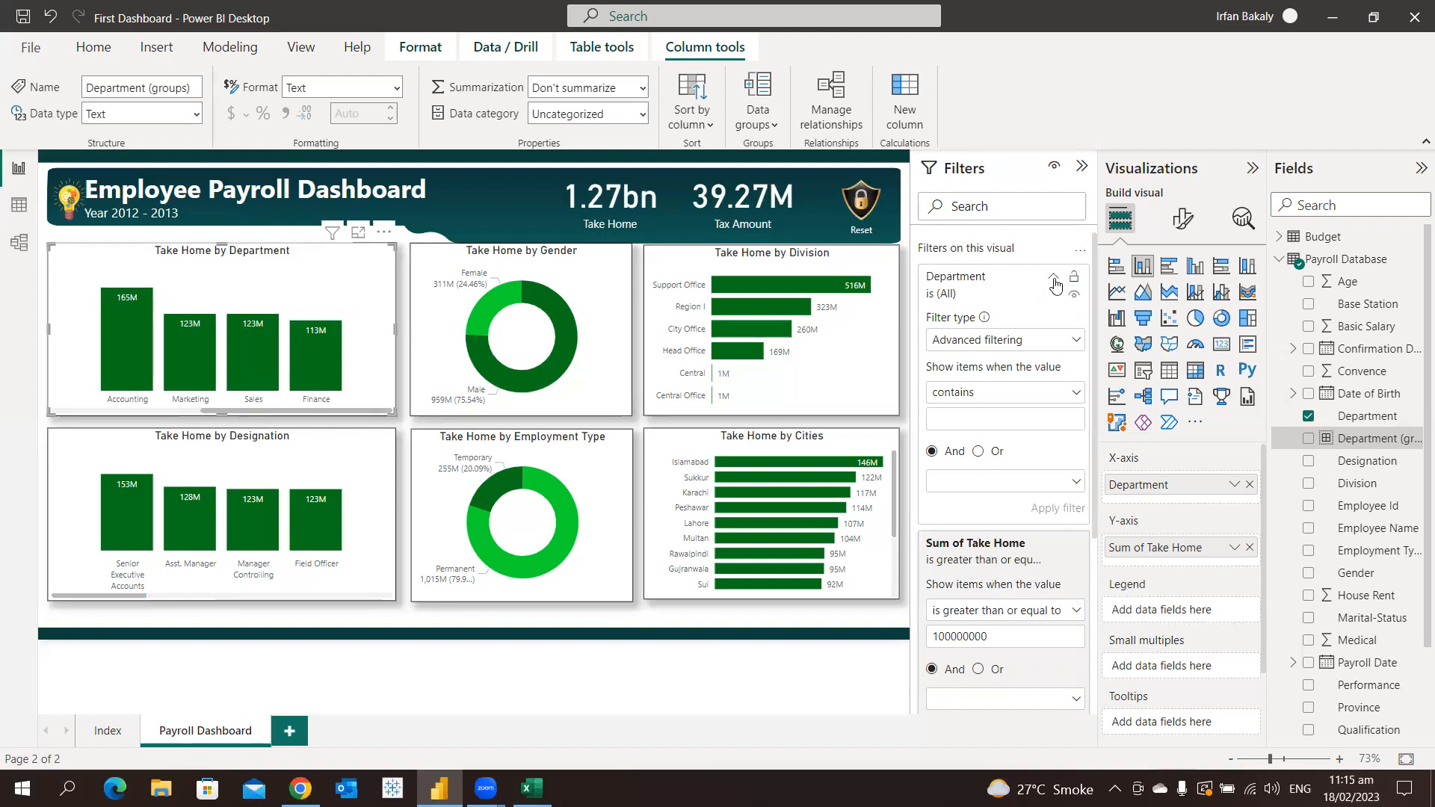
{"action": "left_click", "coordinate": [1053, 276]}
{"action": "left_click", "coordinate": [1036, 391]}
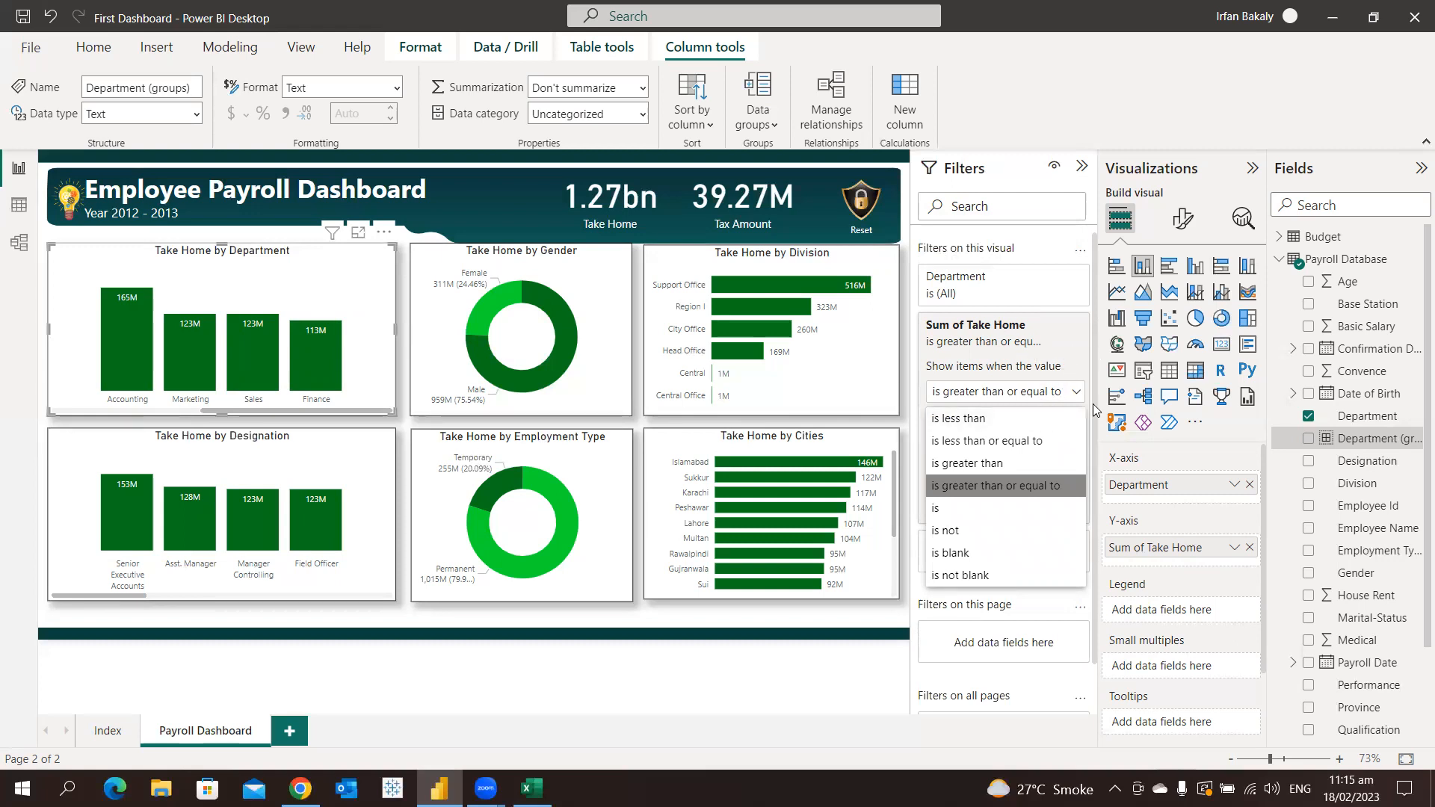
{"action": "left_click", "coordinate": [1022, 363]}
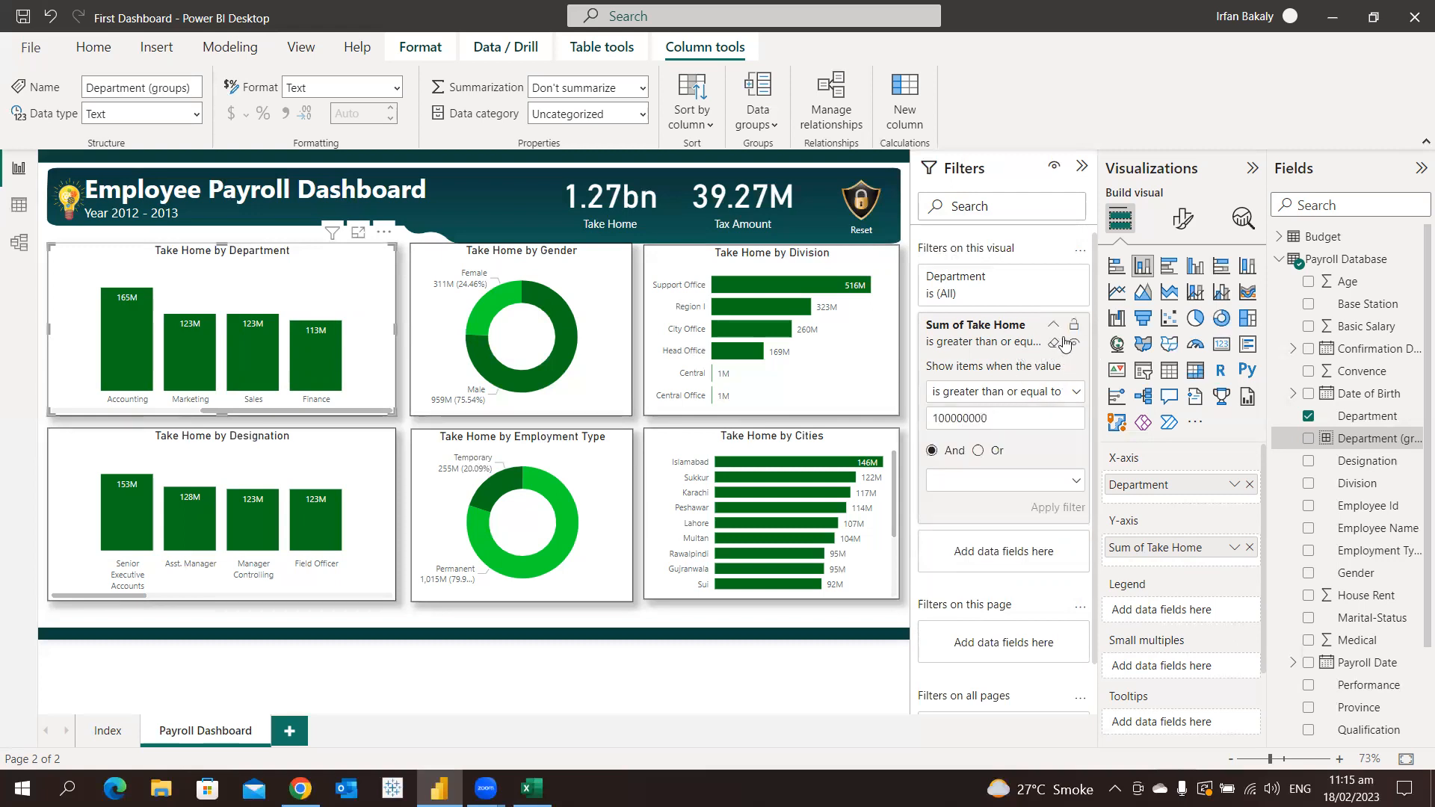
{"action": "left_click", "coordinate": [1055, 344]}
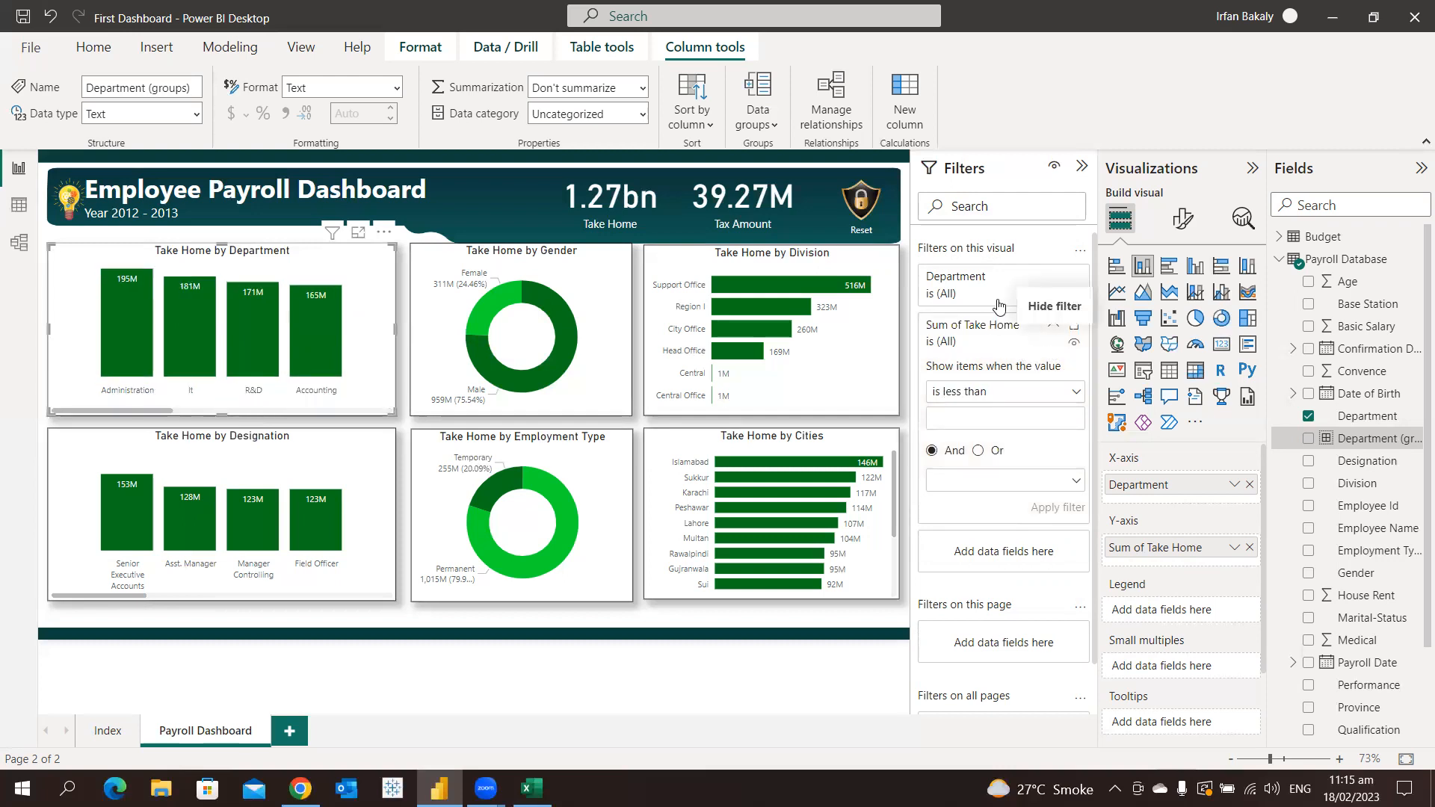
{"action": "left_click", "coordinate": [1053, 325]}
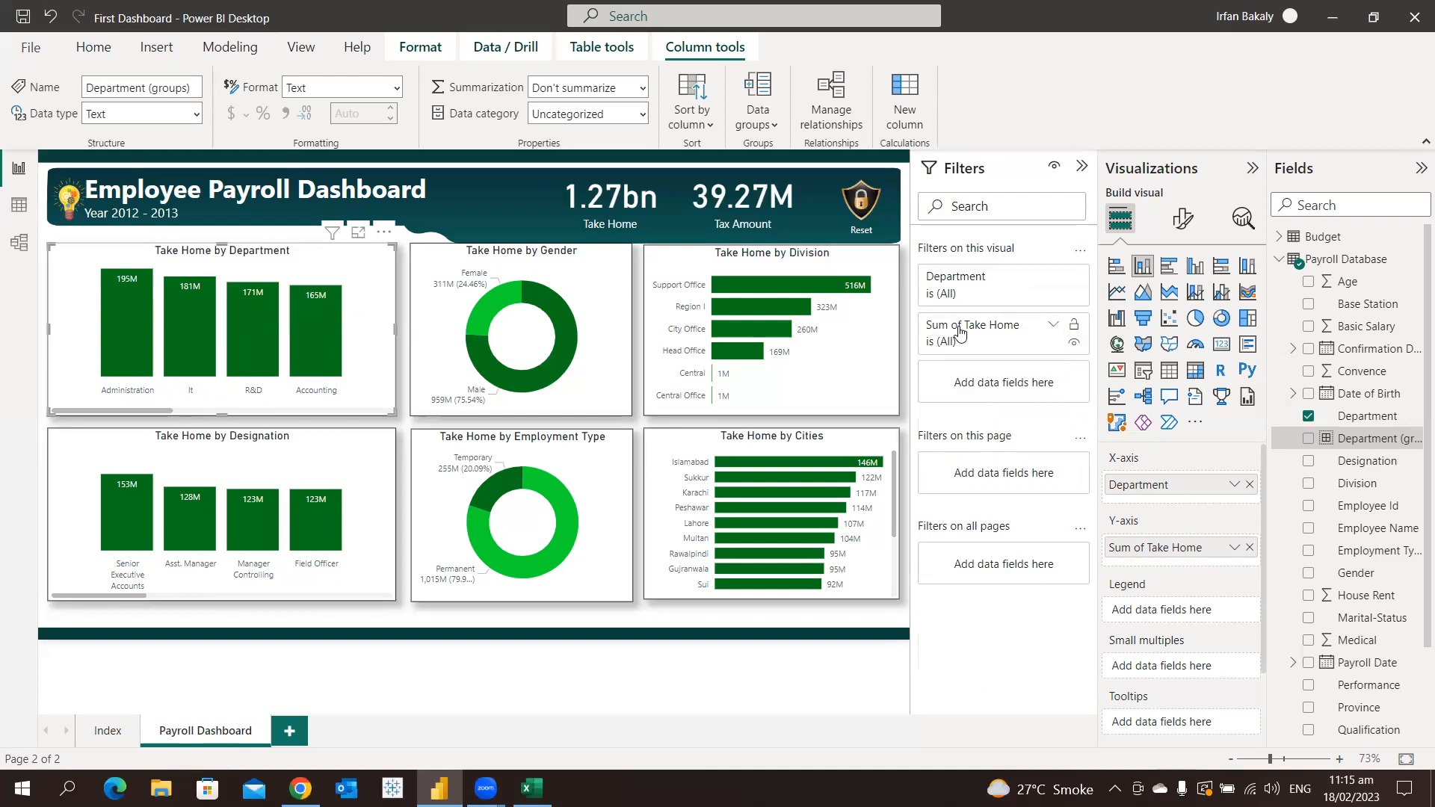
Summarize the Take Home by Department chart and place the summary text box over the Take Home by Gender chart
{"action": "right_click", "coordinate": [306, 323]}
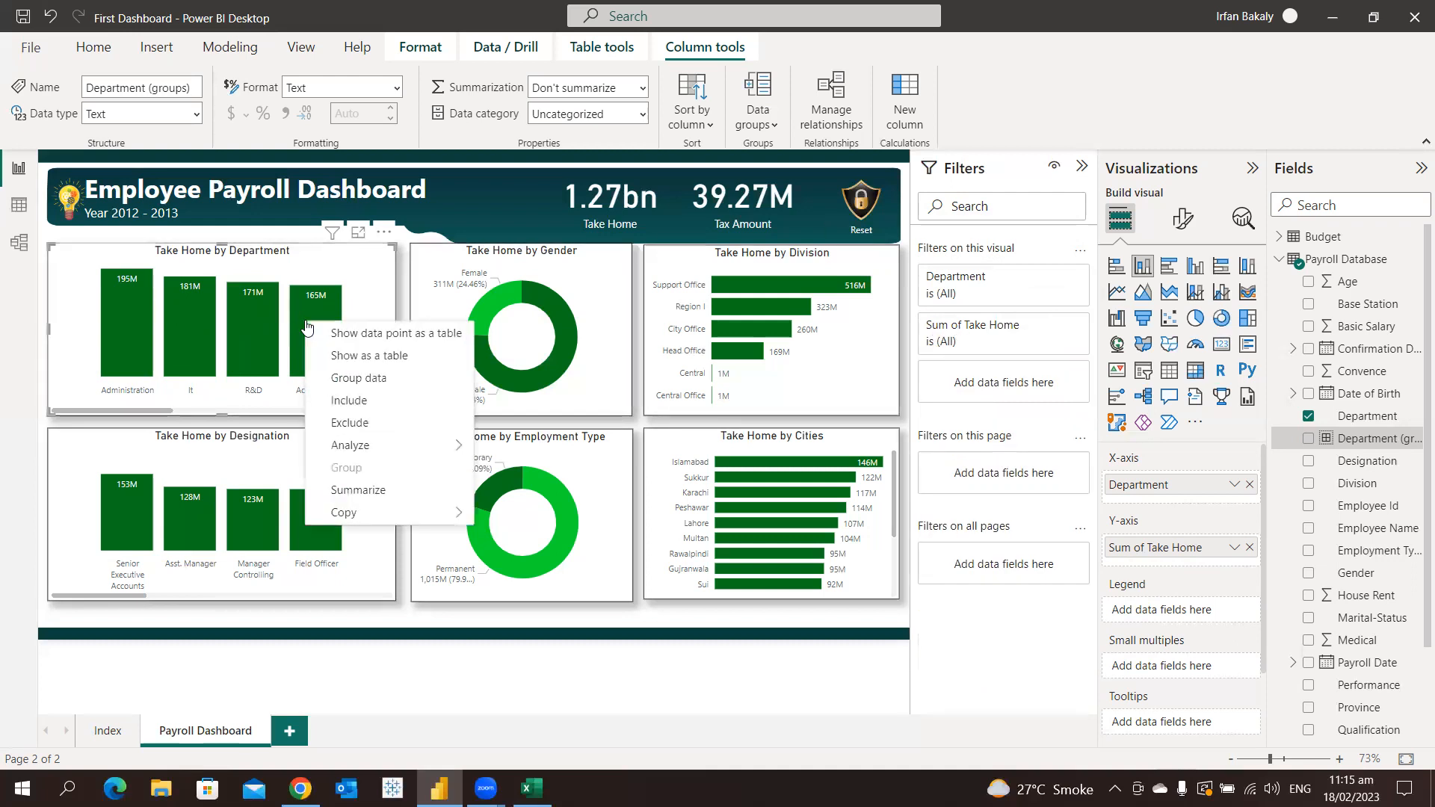
{"action": "mouse_move", "coordinate": [359, 447]}
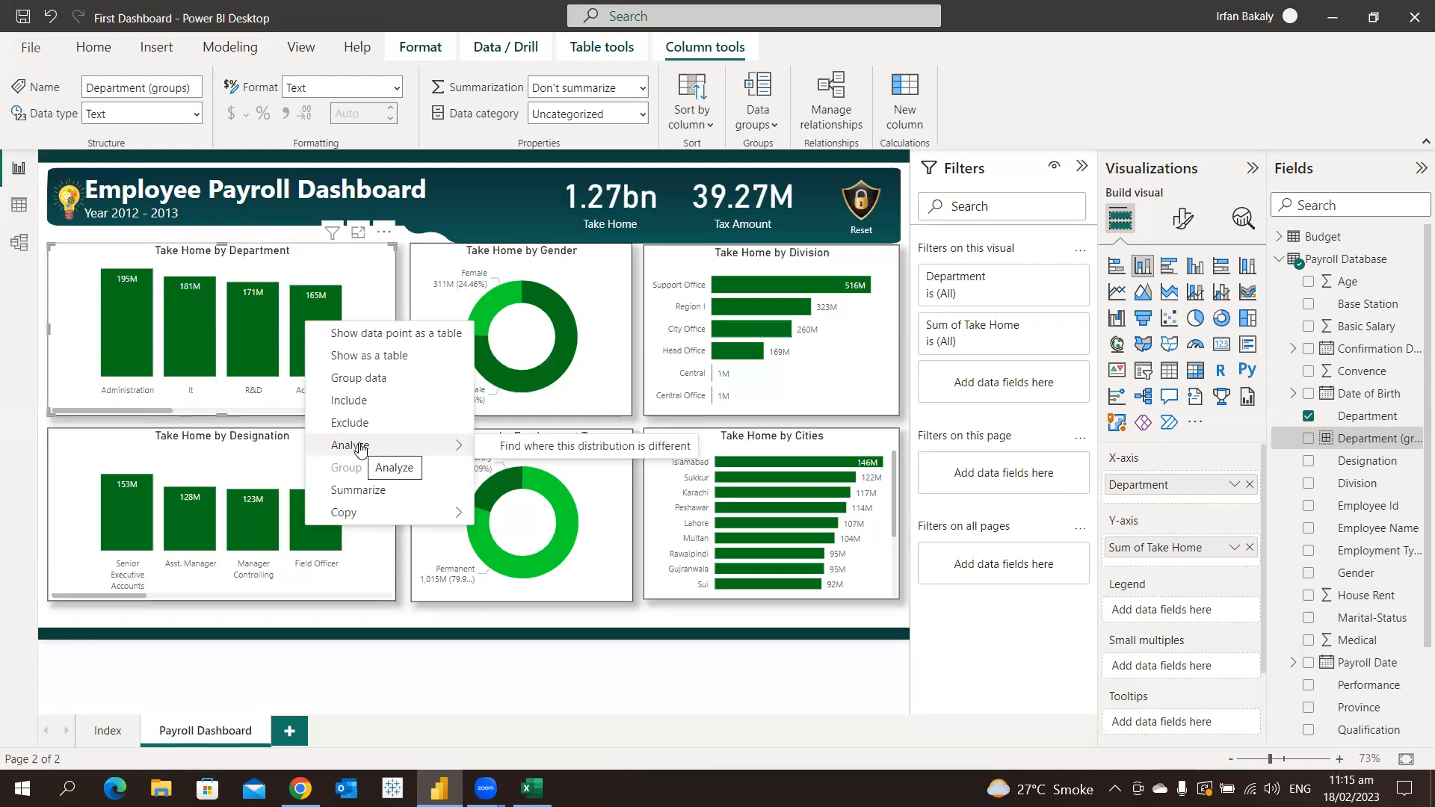
{"action": "left_click", "coordinate": [372, 493]}
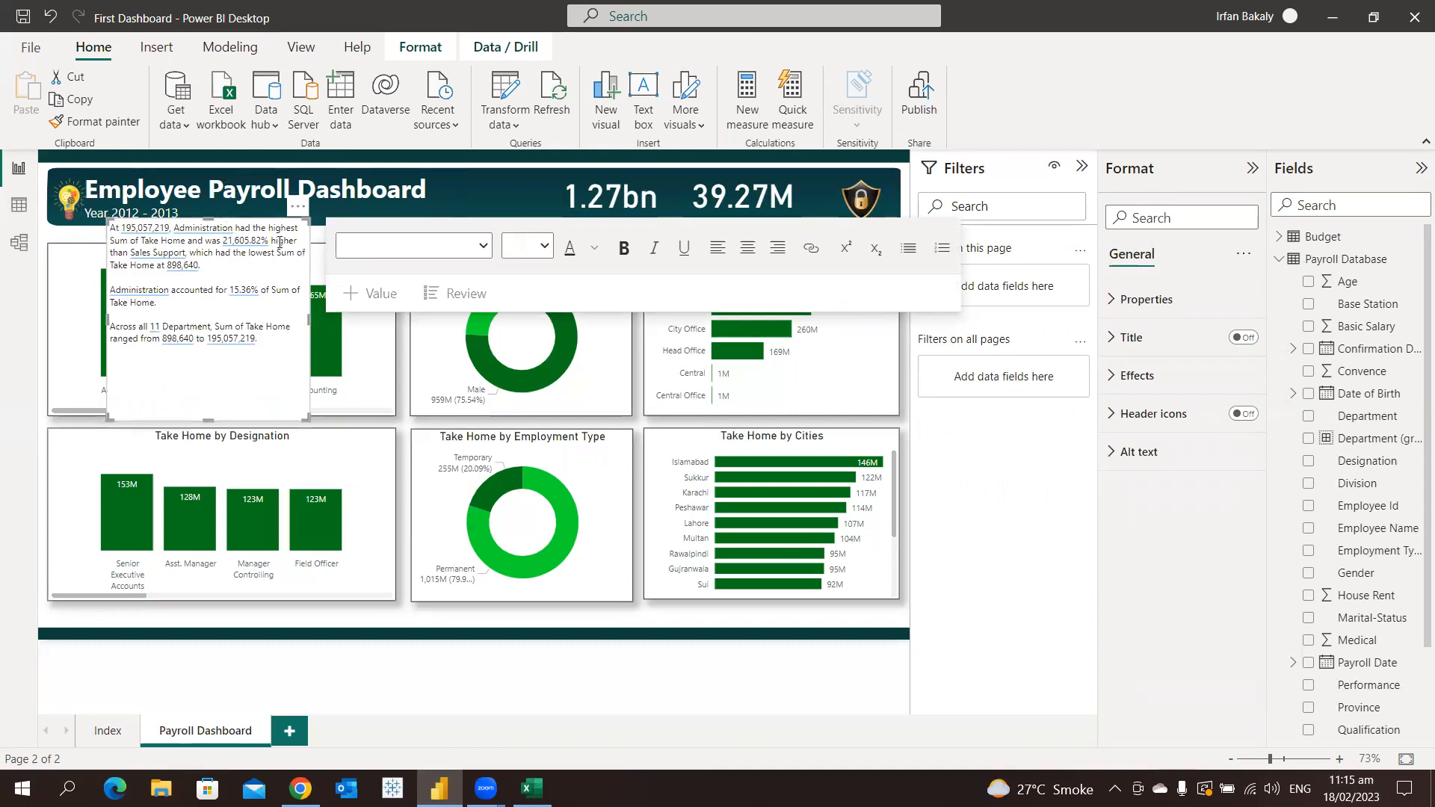
{"action": "left_click_drag", "start_coordinate": [303, 220], "coordinate": [626, 251]}
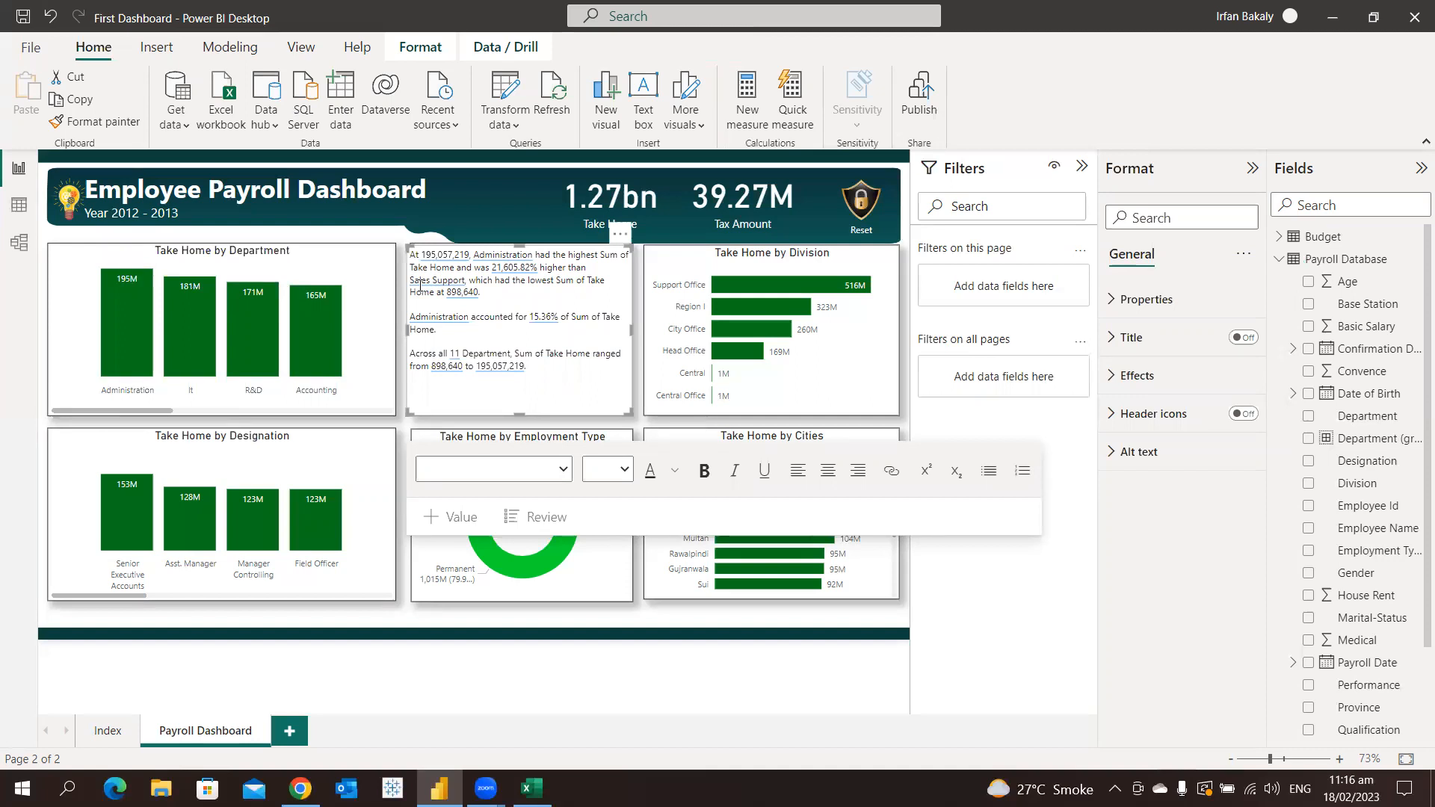
Review the summary text against the Take Home by Department chart
{"action": "mouse_move", "coordinate": [175, 315]}
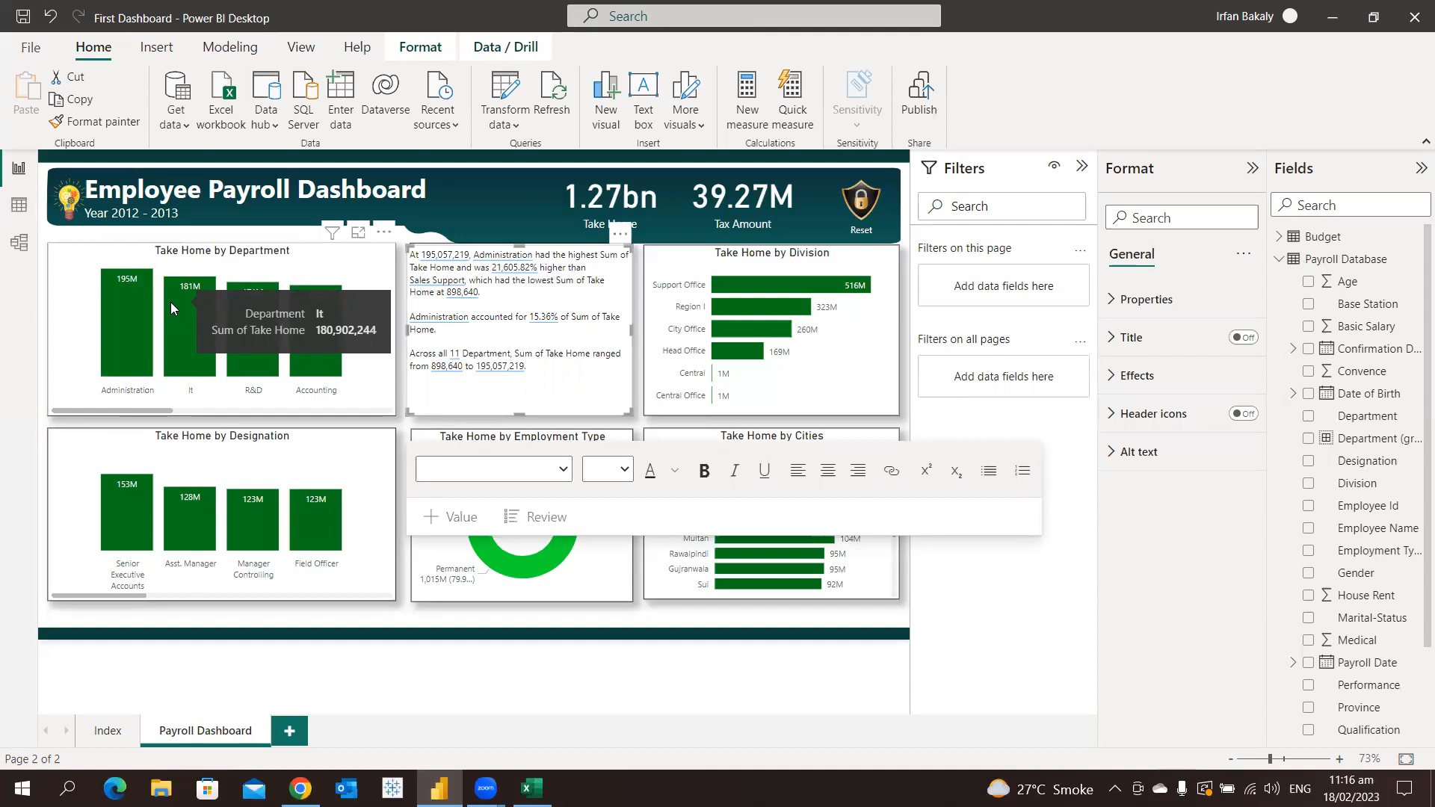
{"action": "left_click", "coordinate": [854, 374]}
{"action": "left_click", "coordinate": [590, 365]}
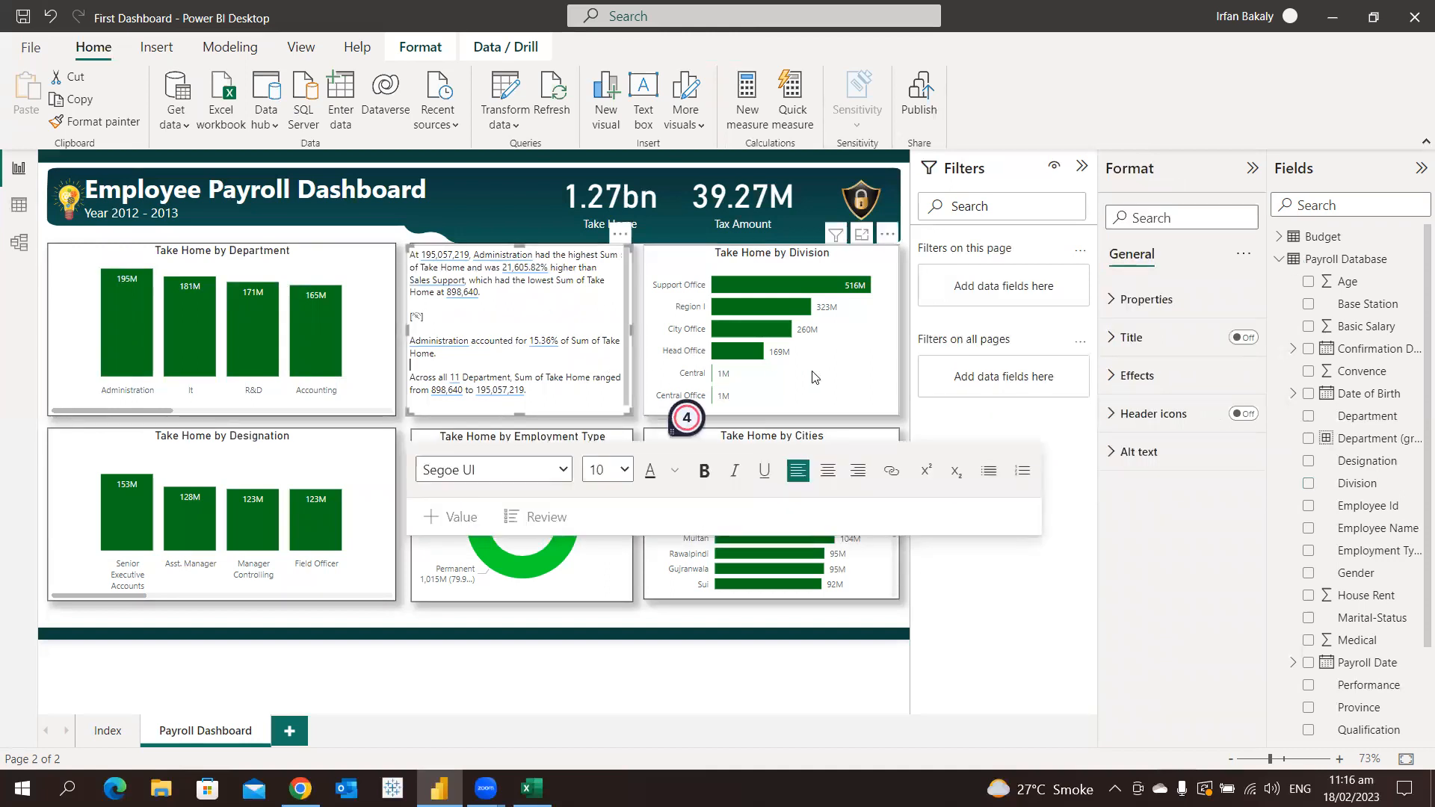
{"action": "left_click", "coordinate": [868, 572]}
{"action": "left_click", "coordinate": [559, 387]}
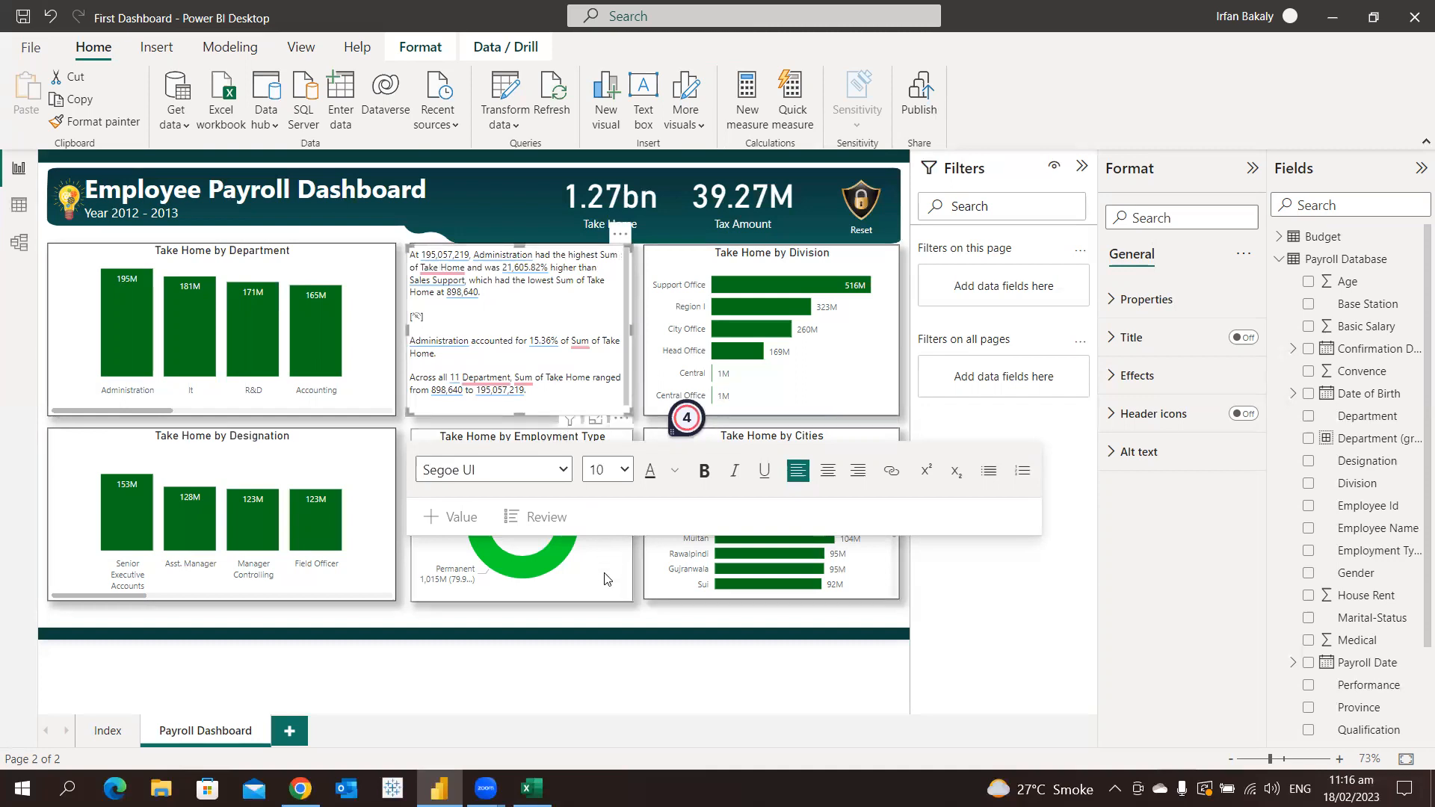
{"action": "left_click", "coordinate": [521, 326]}
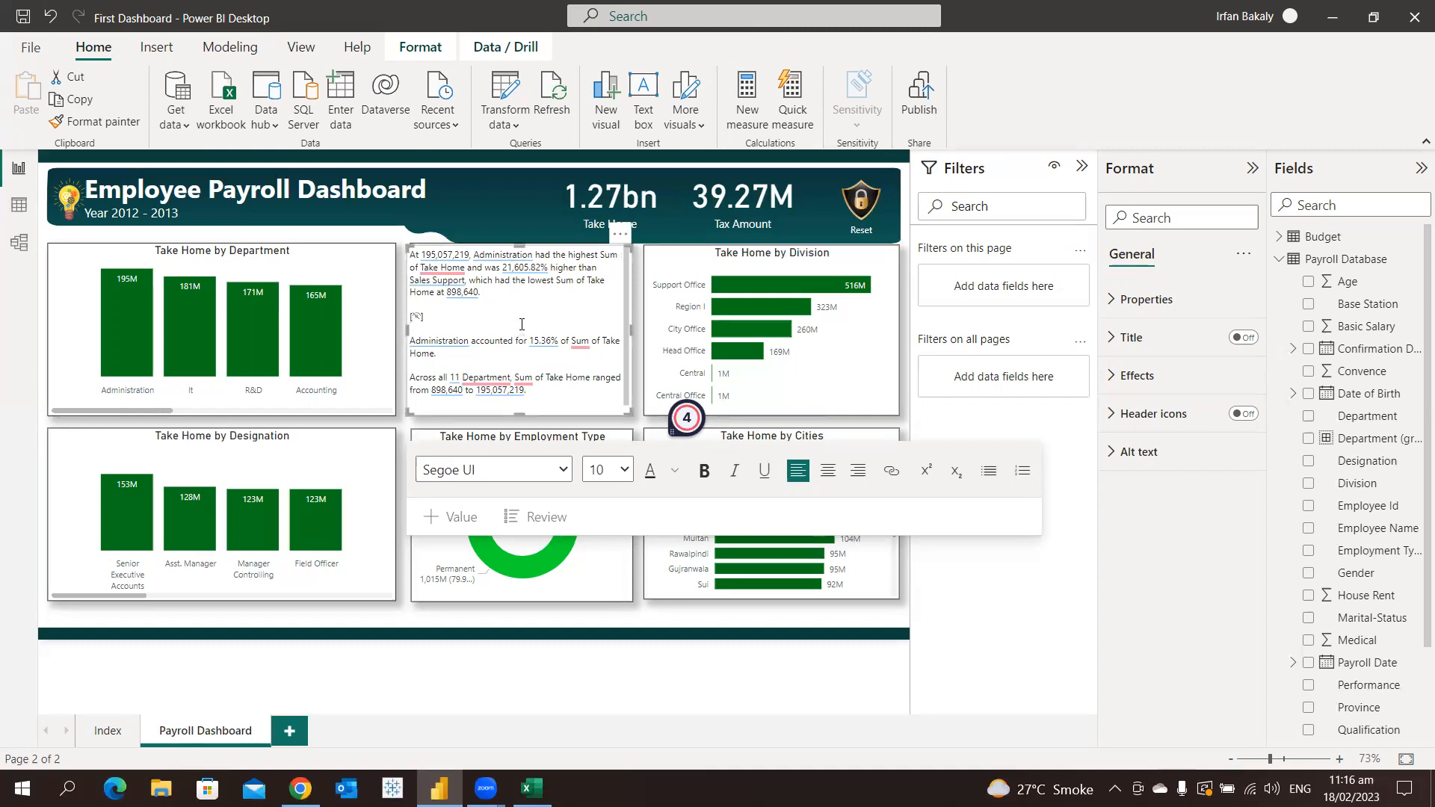
{"action": "left_click", "coordinate": [589, 561]}
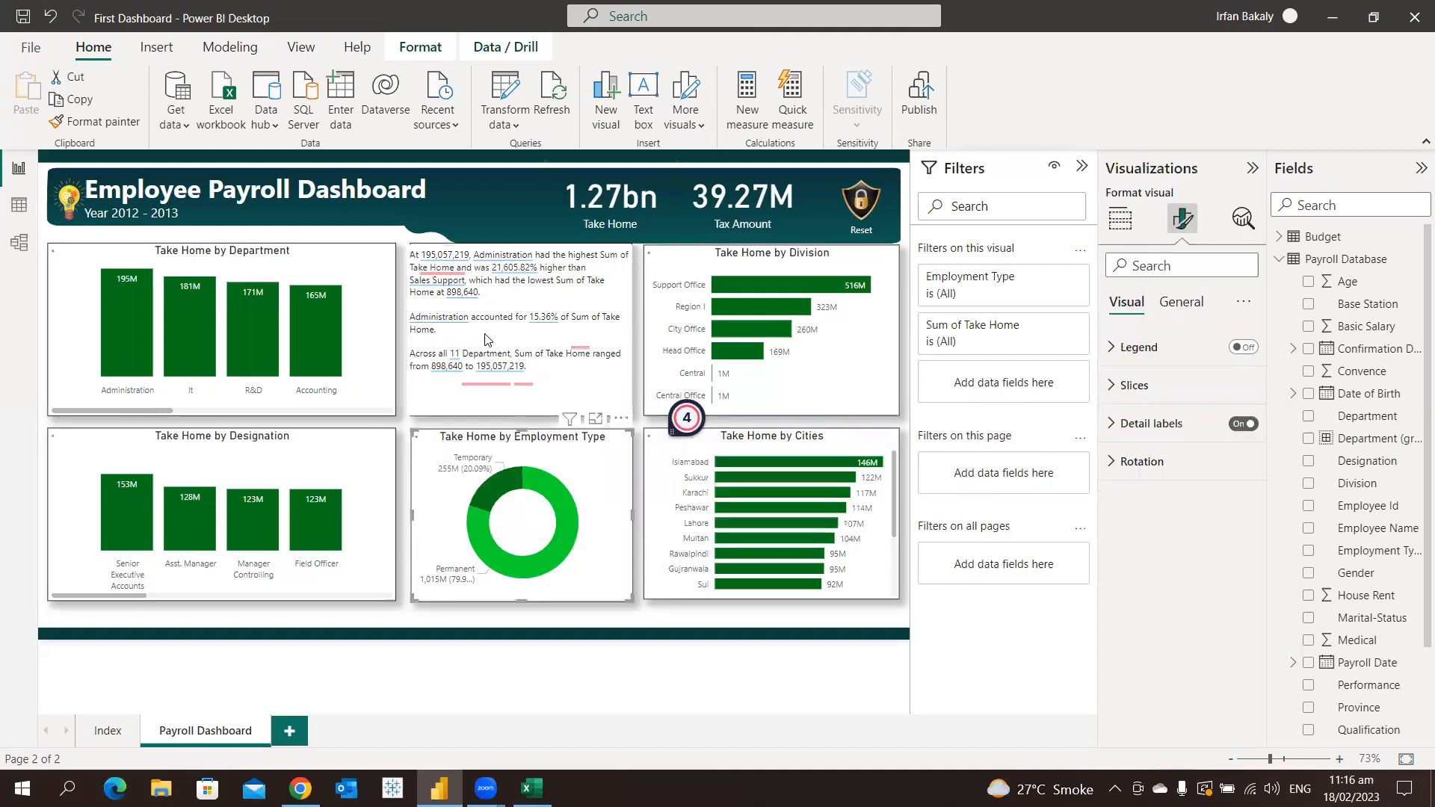
{"action": "left_click", "coordinate": [374, 501]}
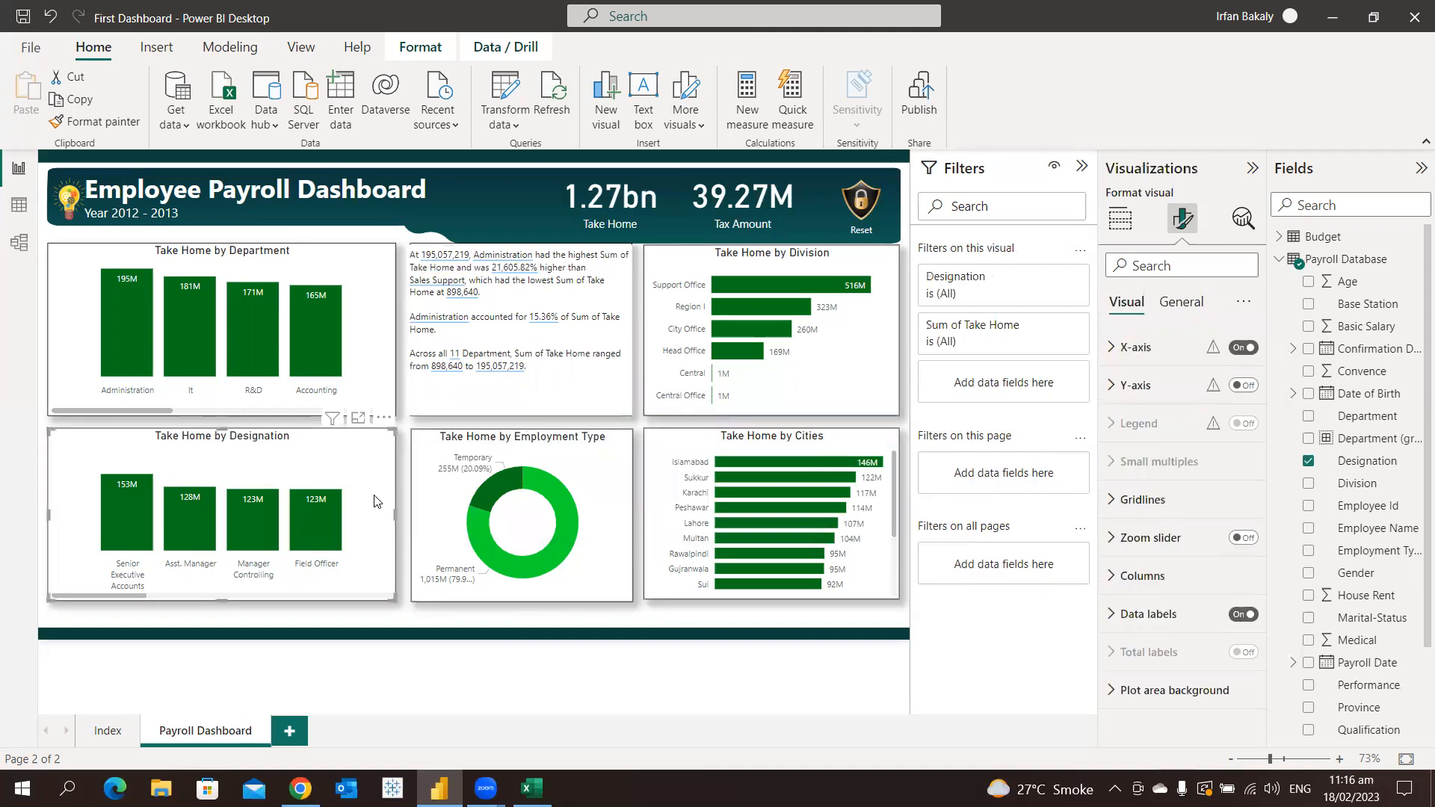
Remove the summary text box covering the Take Home by Gender chart
{"action": "left_click", "coordinate": [511, 331]}
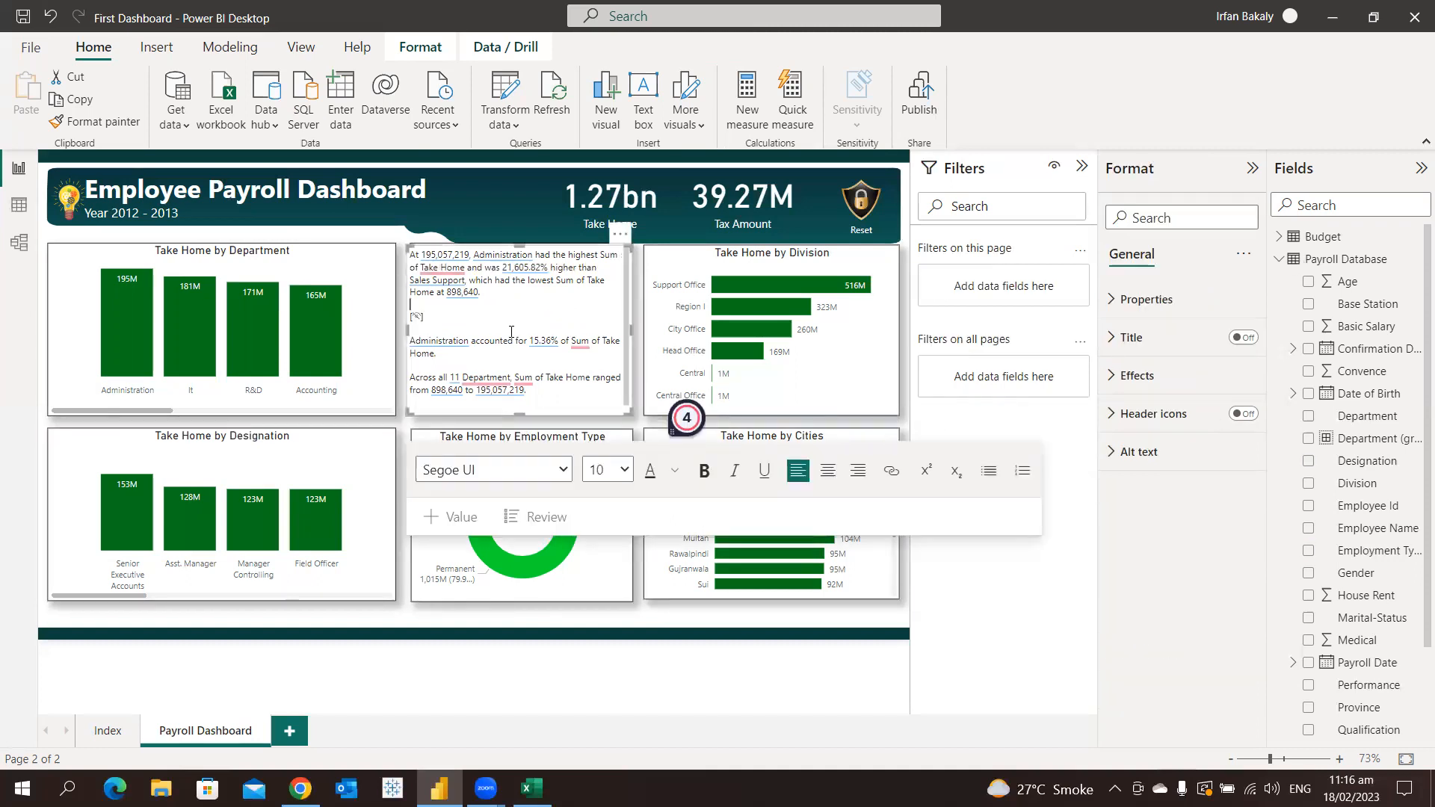
{"action": "left_click", "coordinate": [618, 235]}
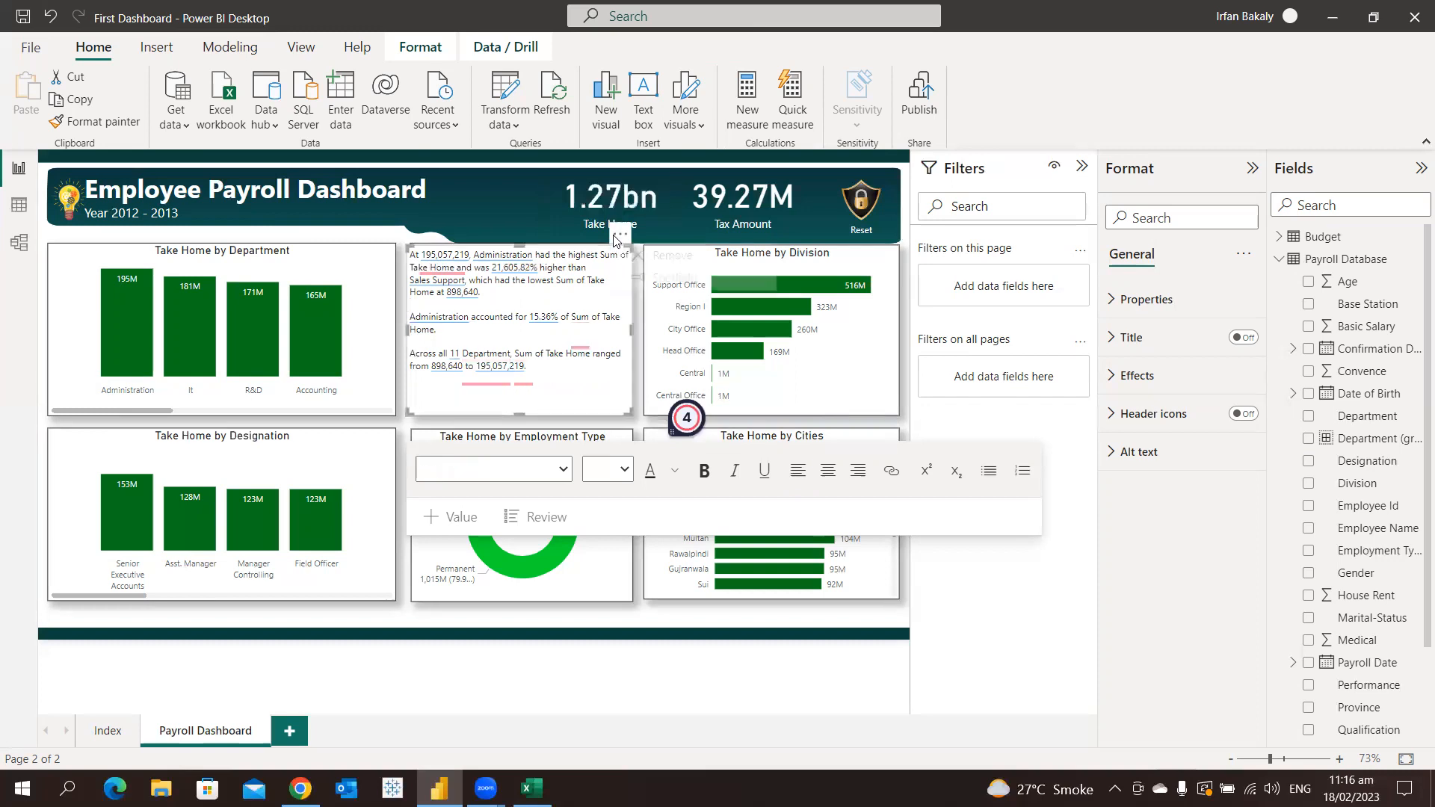
{"action": "left_click", "coordinate": [649, 257]}
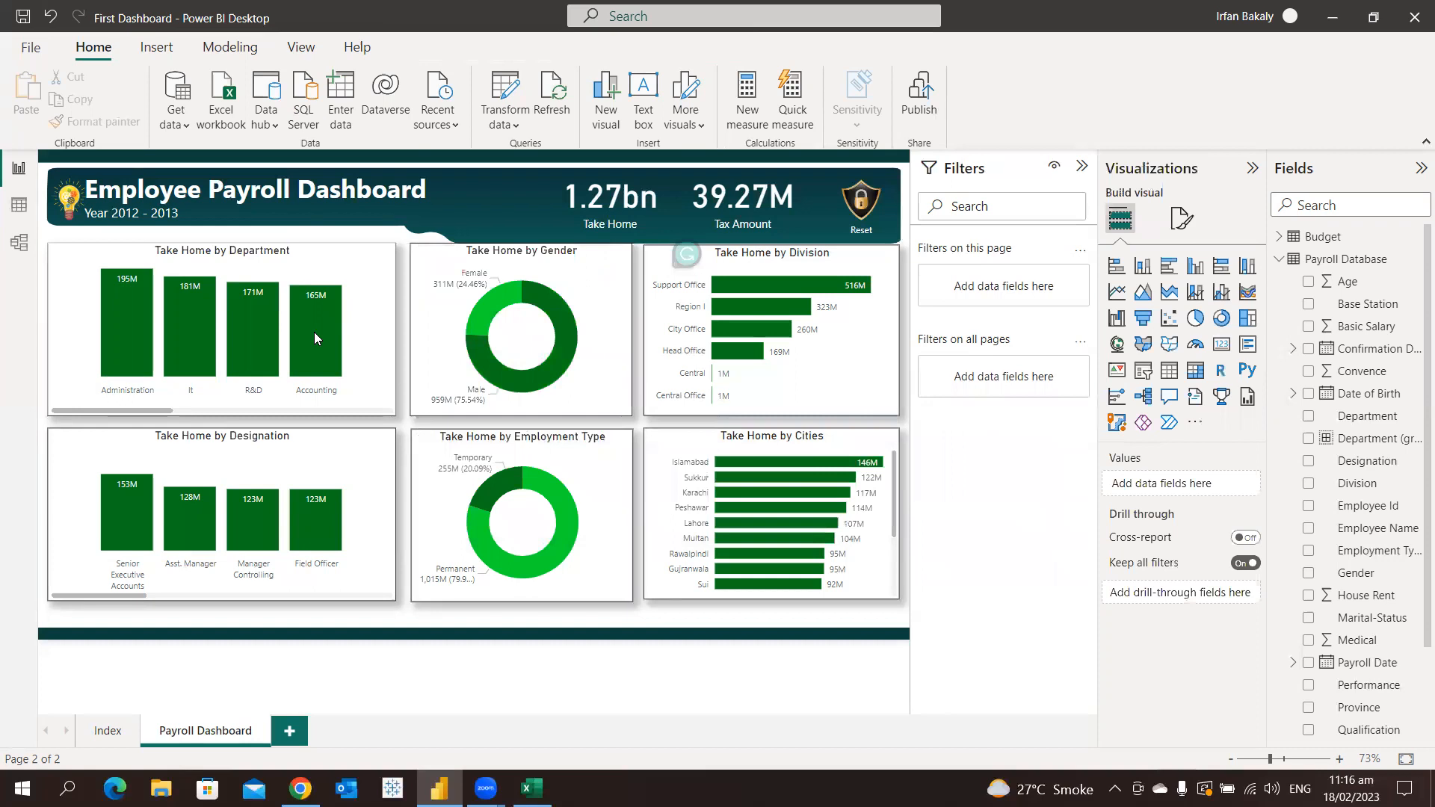
View the copy options for the Accounting data point in the Take Home by Department chart and dismiss them
{"action": "right_click", "coordinate": [319, 333]}
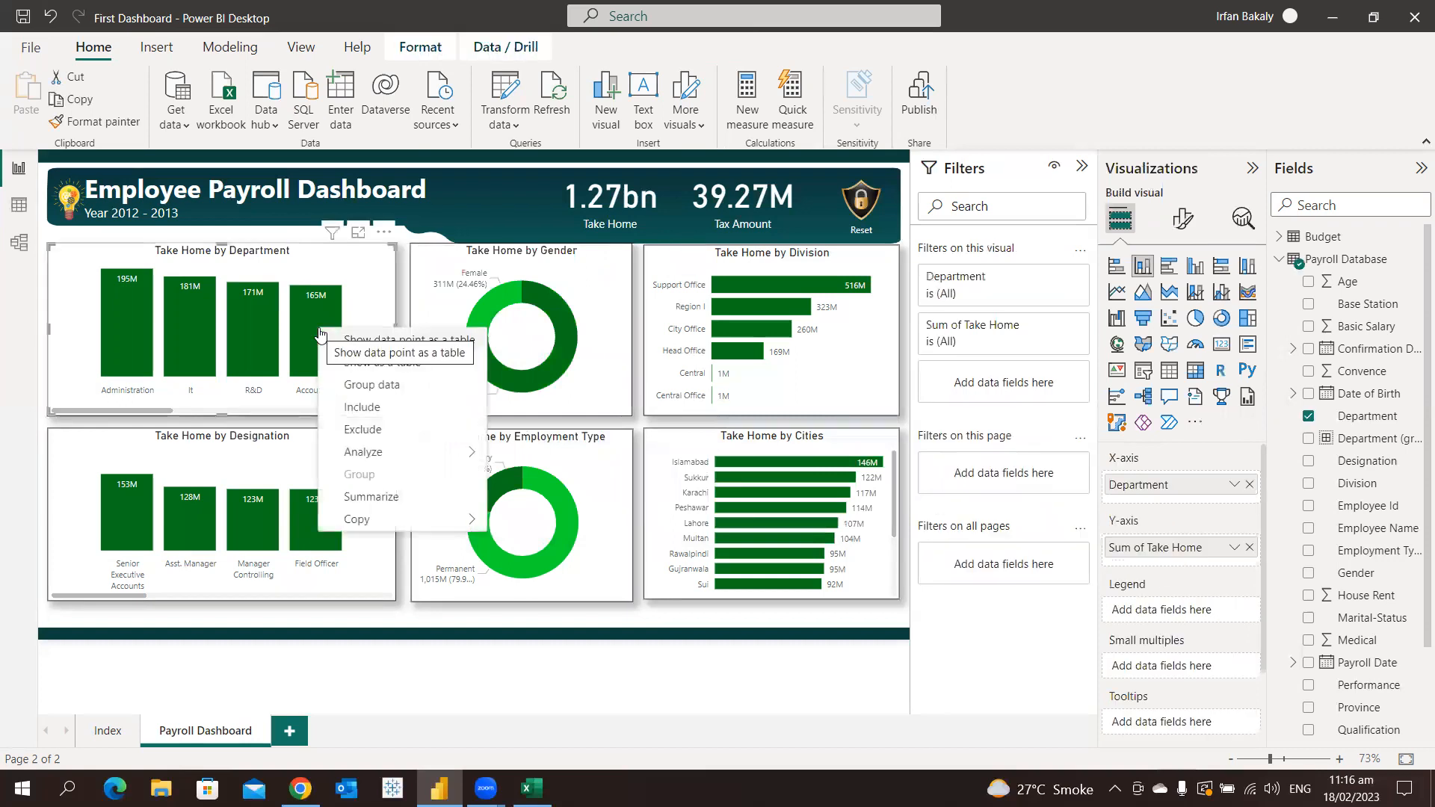
{"action": "mouse_move", "coordinate": [402, 523]}
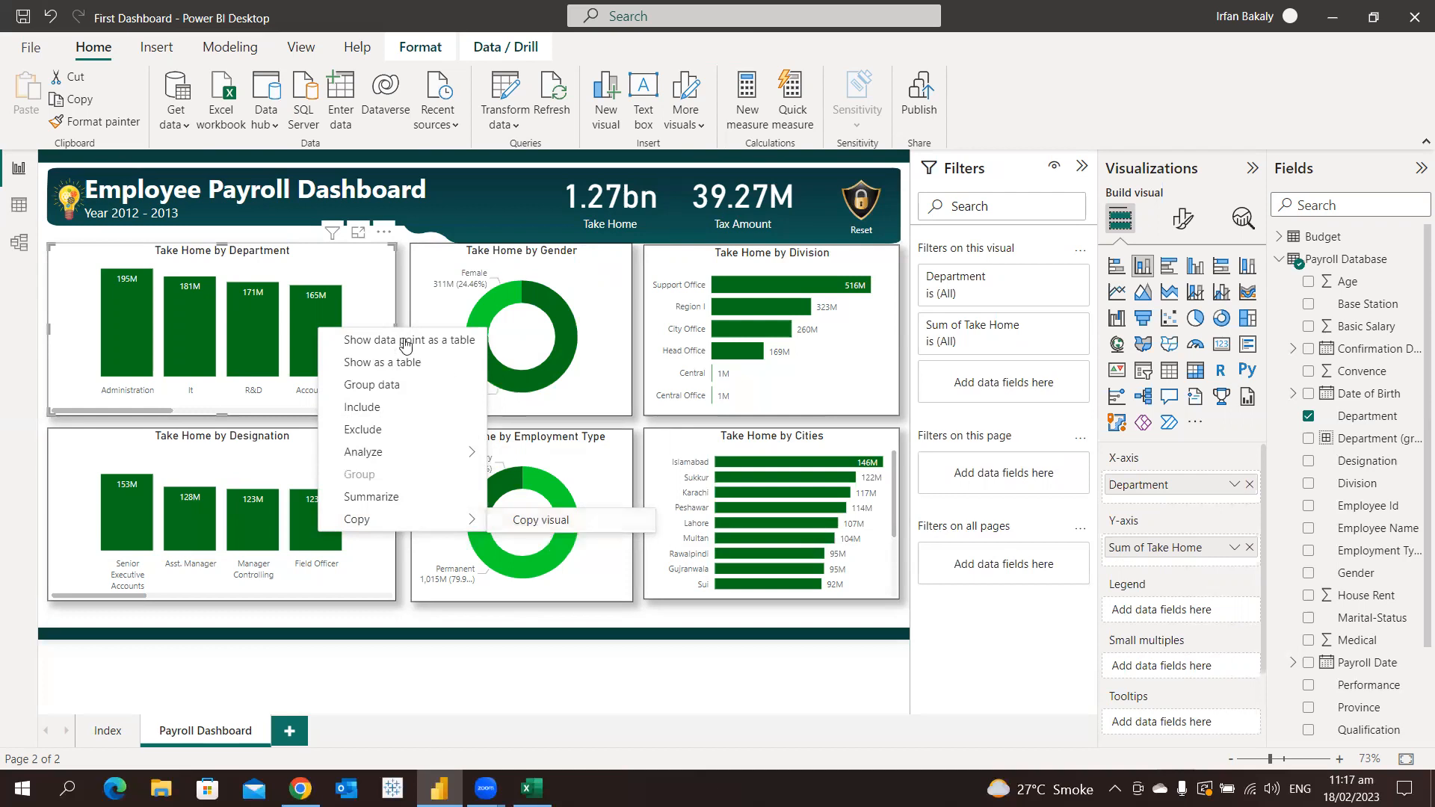
{"action": "left_click", "coordinate": [361, 260]}
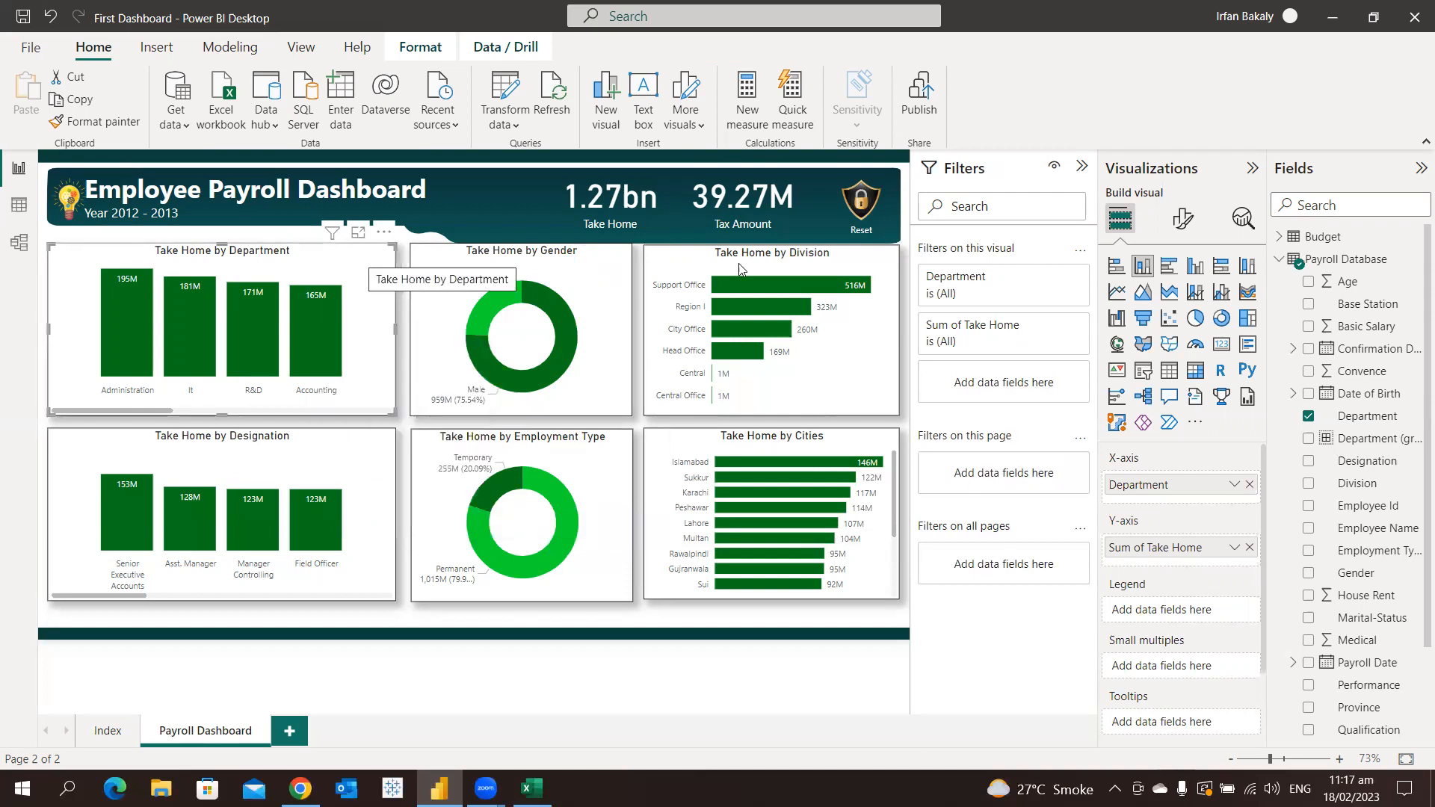
Change the Take Home by Department chart to an area chart and after that to a pie chart
{"action": "left_click", "coordinate": [1143, 293]}
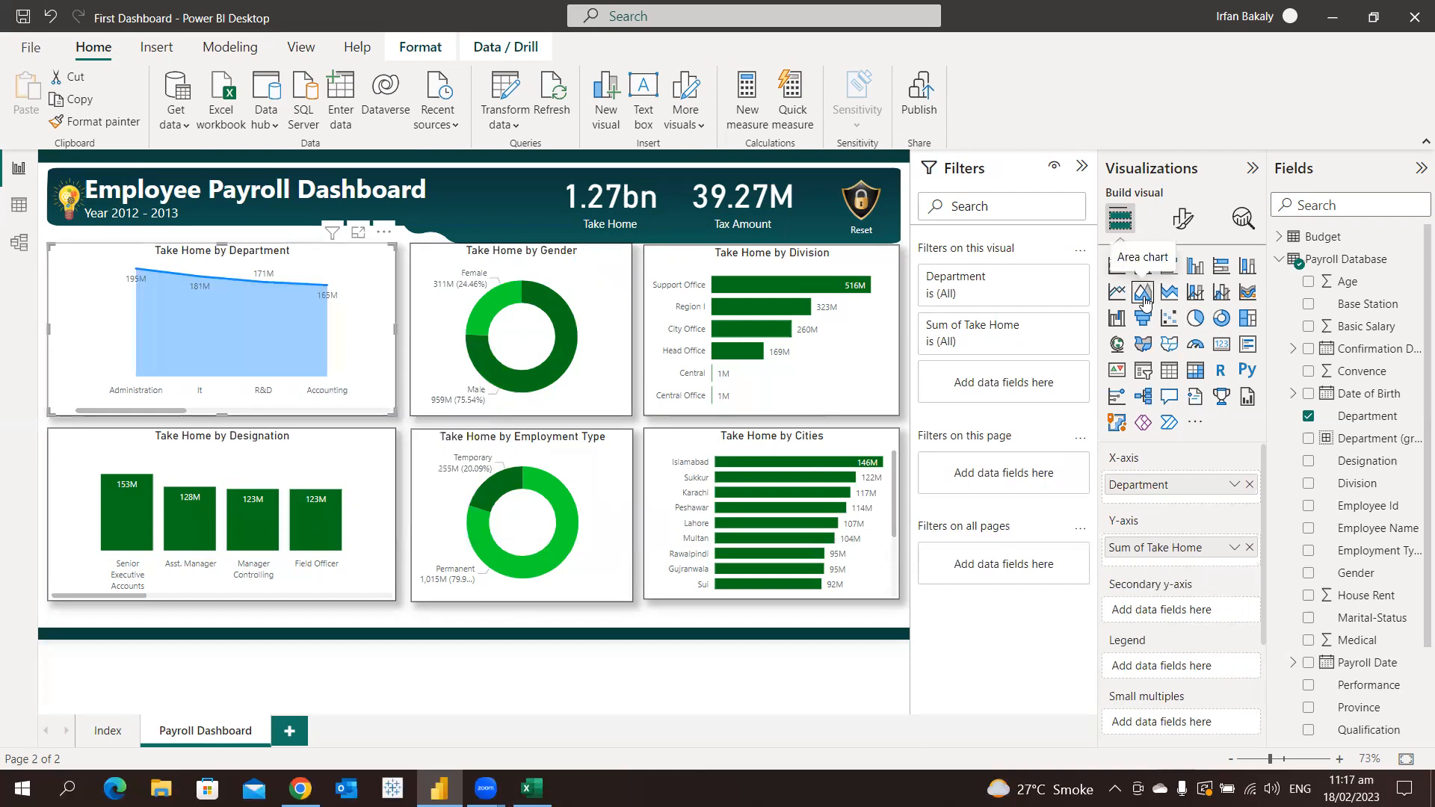
{"action": "left_click", "coordinate": [1195, 318]}
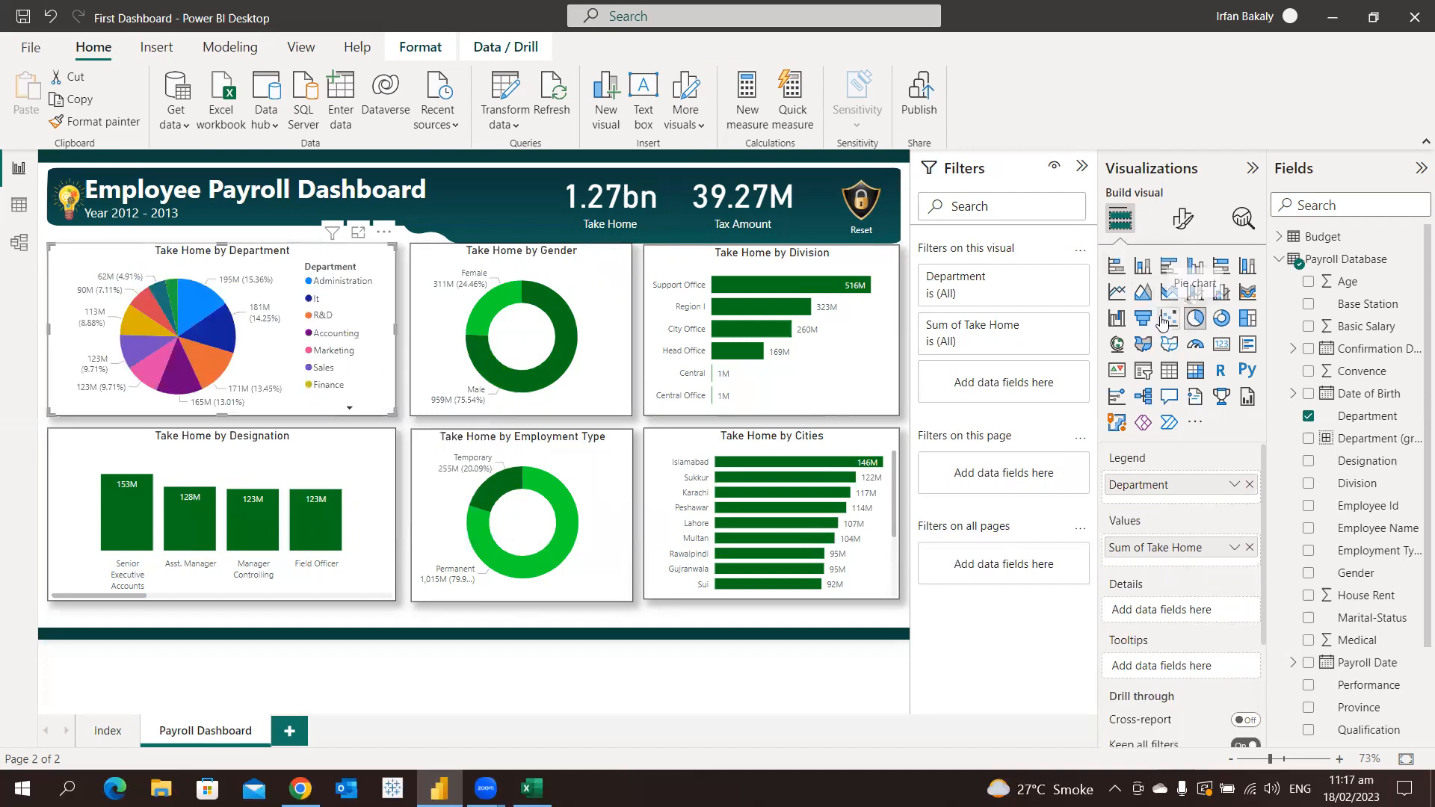
Change the Take Home by Department chart to a scatter chart, a funnel chart and finally a stacked column chart
{"action": "left_click", "coordinate": [1163, 321]}
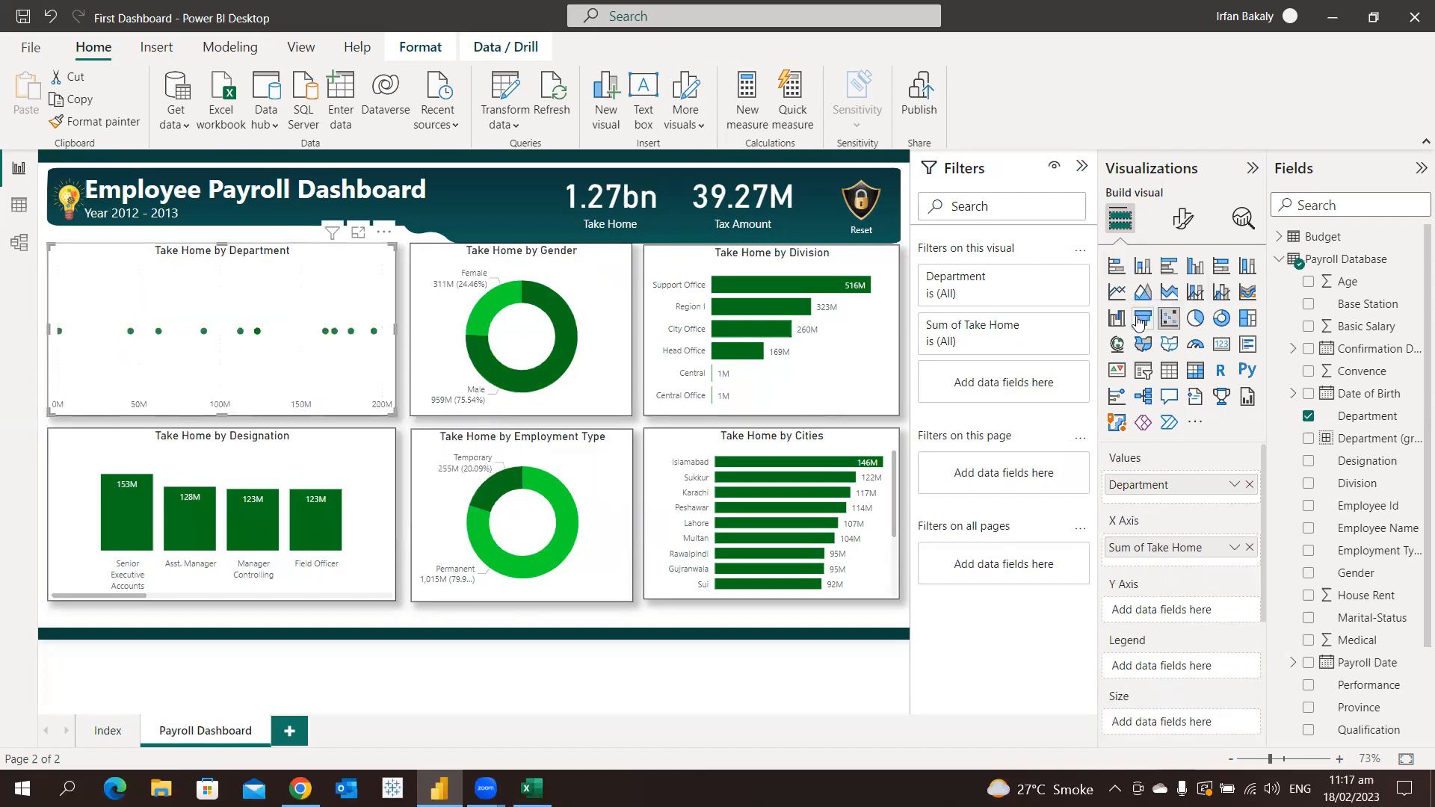
{"action": "left_click", "coordinate": [1140, 320]}
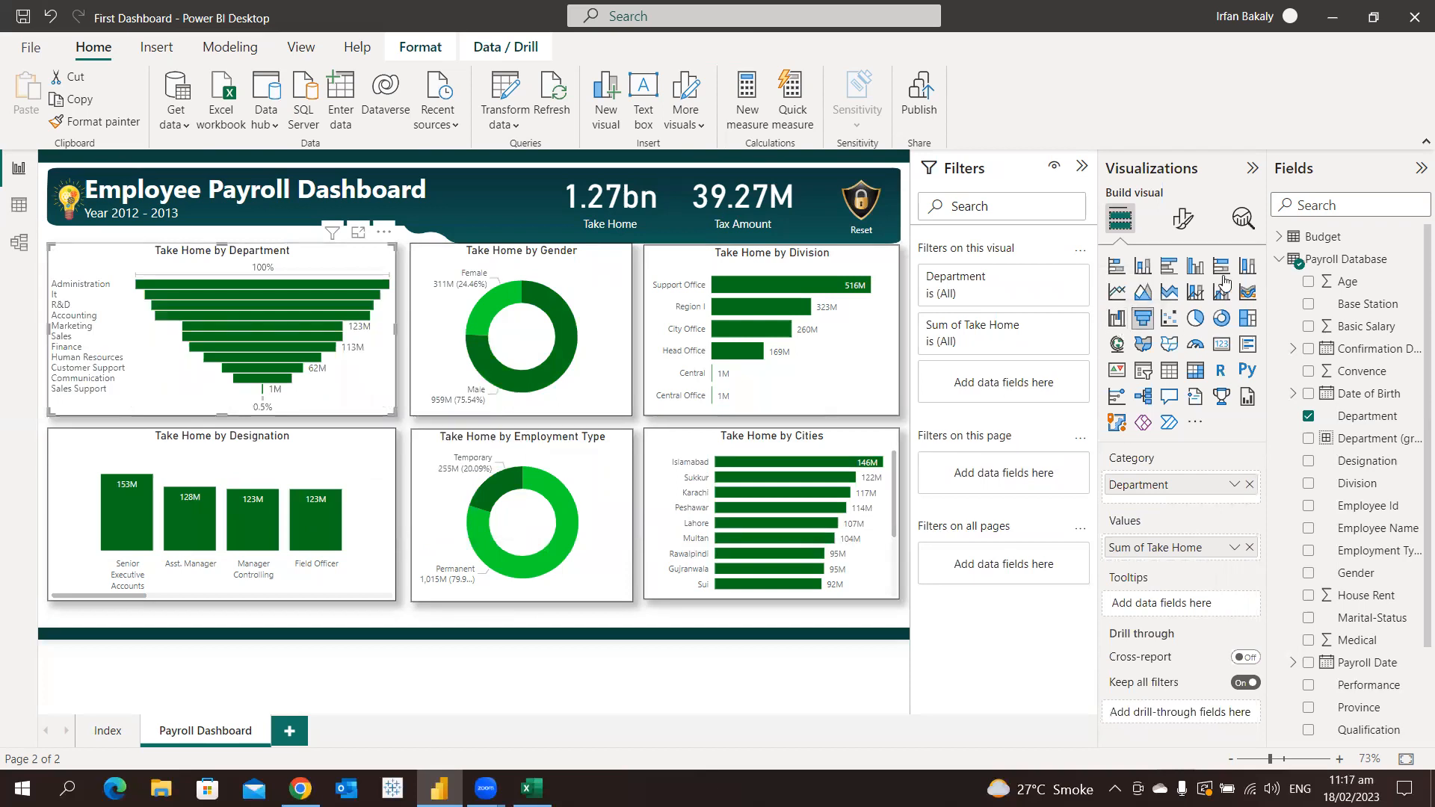
{"action": "left_click", "coordinate": [1143, 266]}
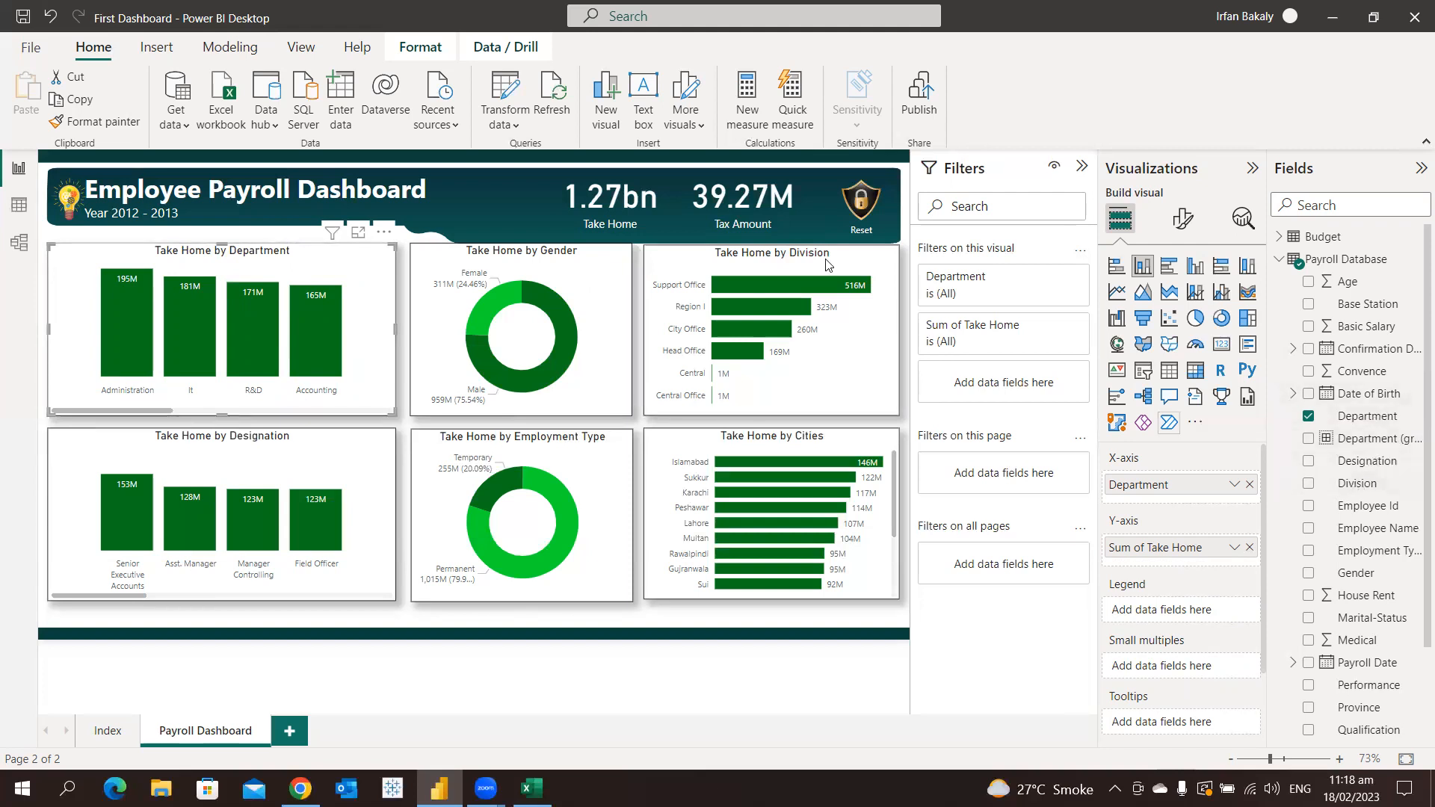
Filter only the Take Home by Department chart to the Head Office division and remove that visual-level filter again
{"action": "left_click_drag", "start_coordinate": [1349, 484], "coordinate": [1029, 384]}
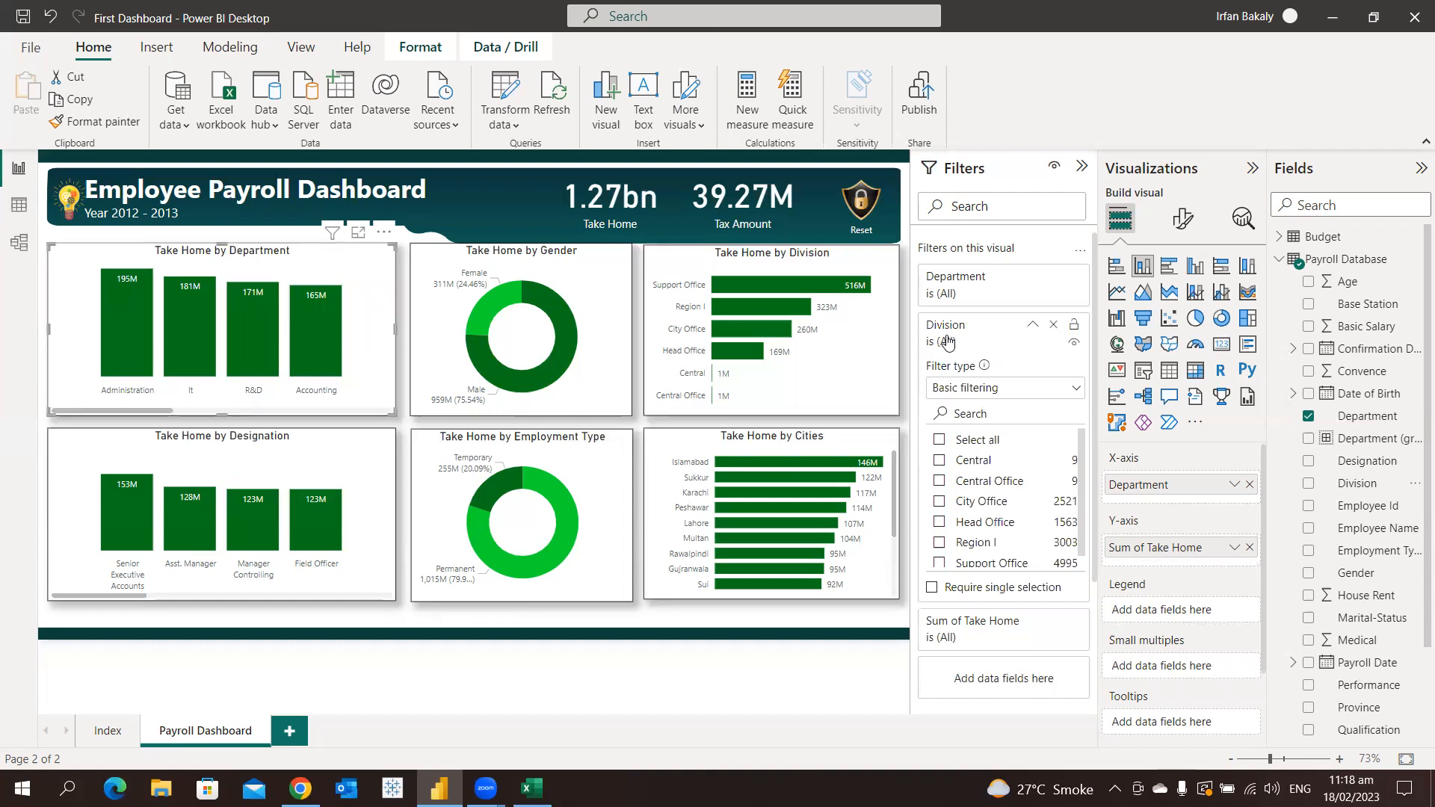
{"action": "left_click", "coordinate": [971, 523]}
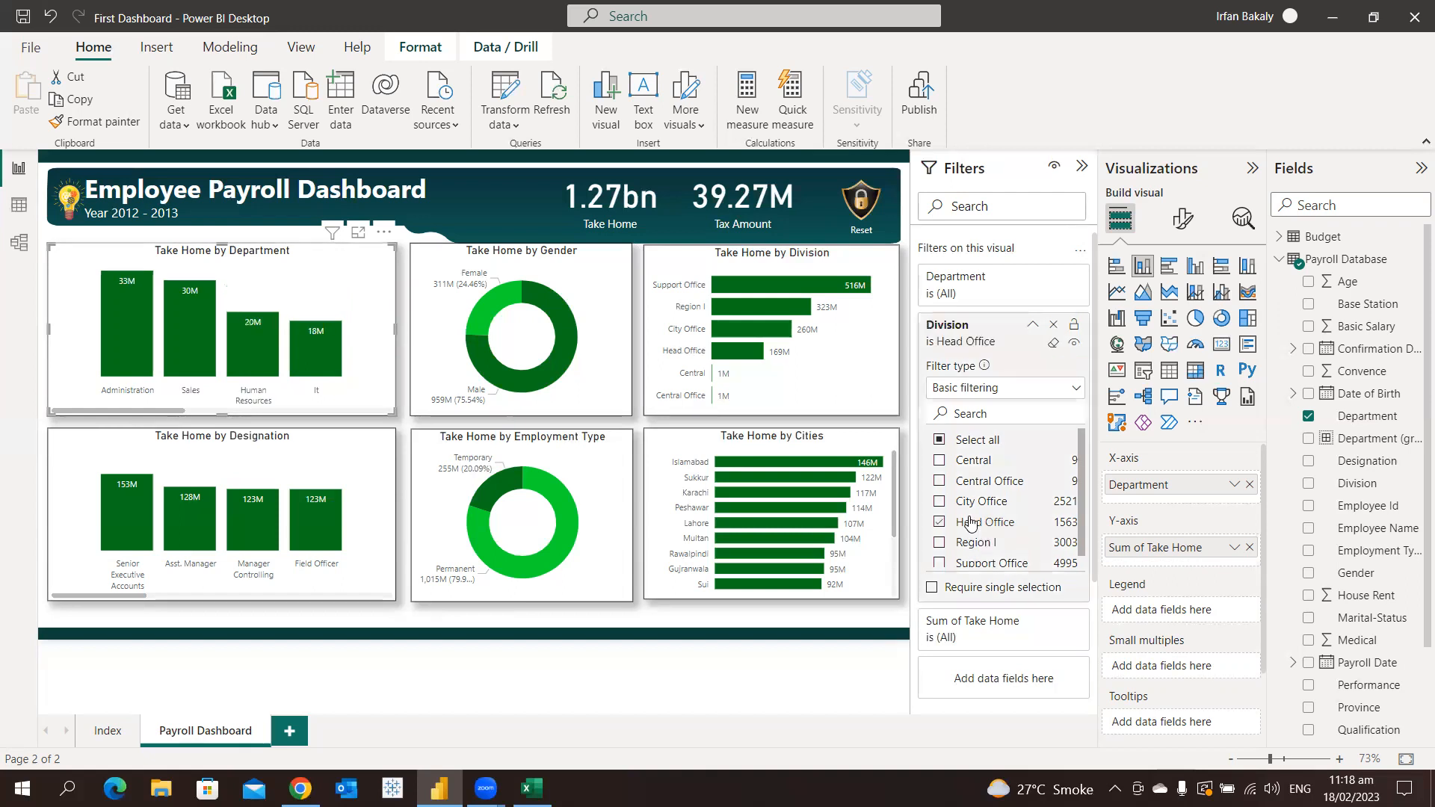
{"action": "left_click", "coordinate": [1033, 327]}
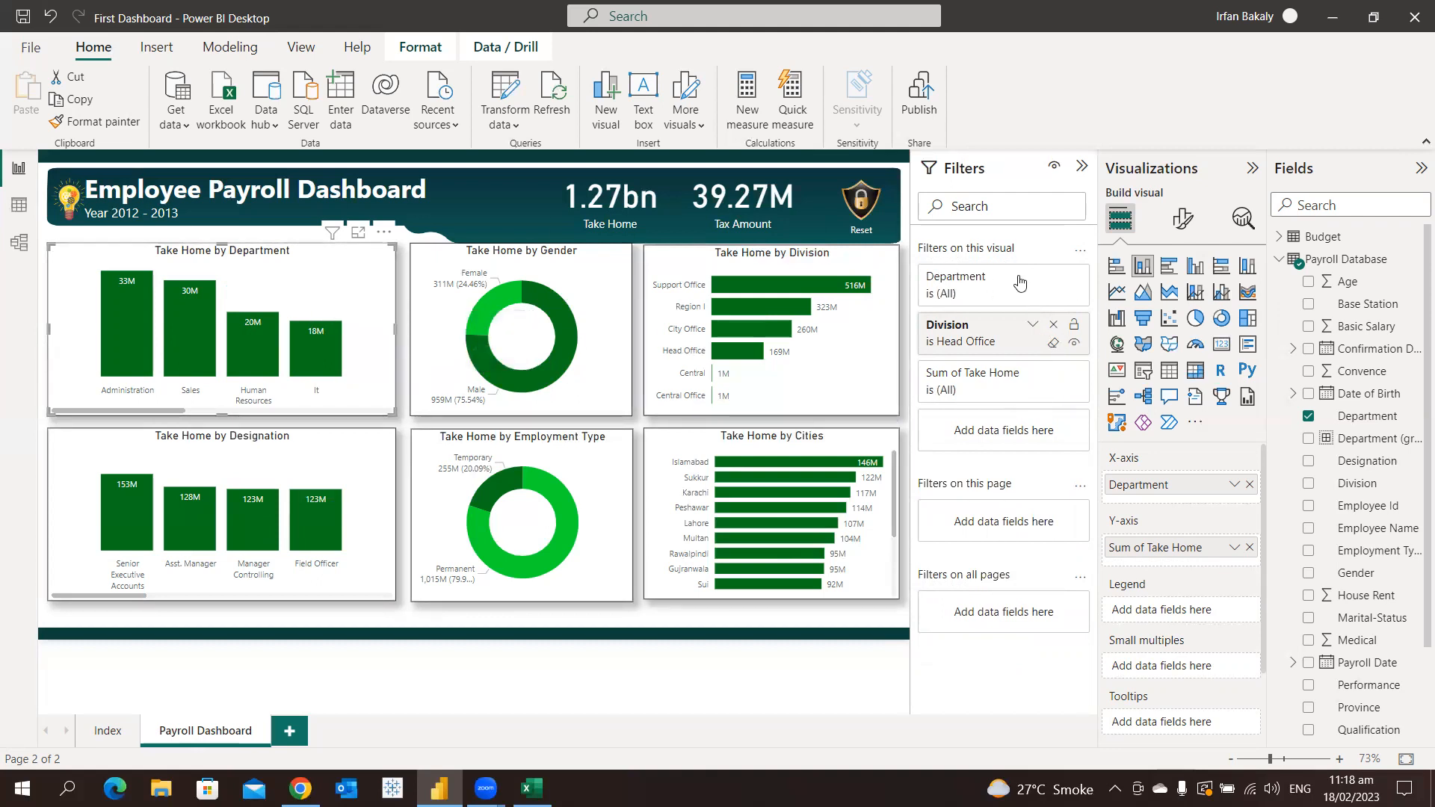
{"action": "left_click", "coordinate": [1054, 326]}
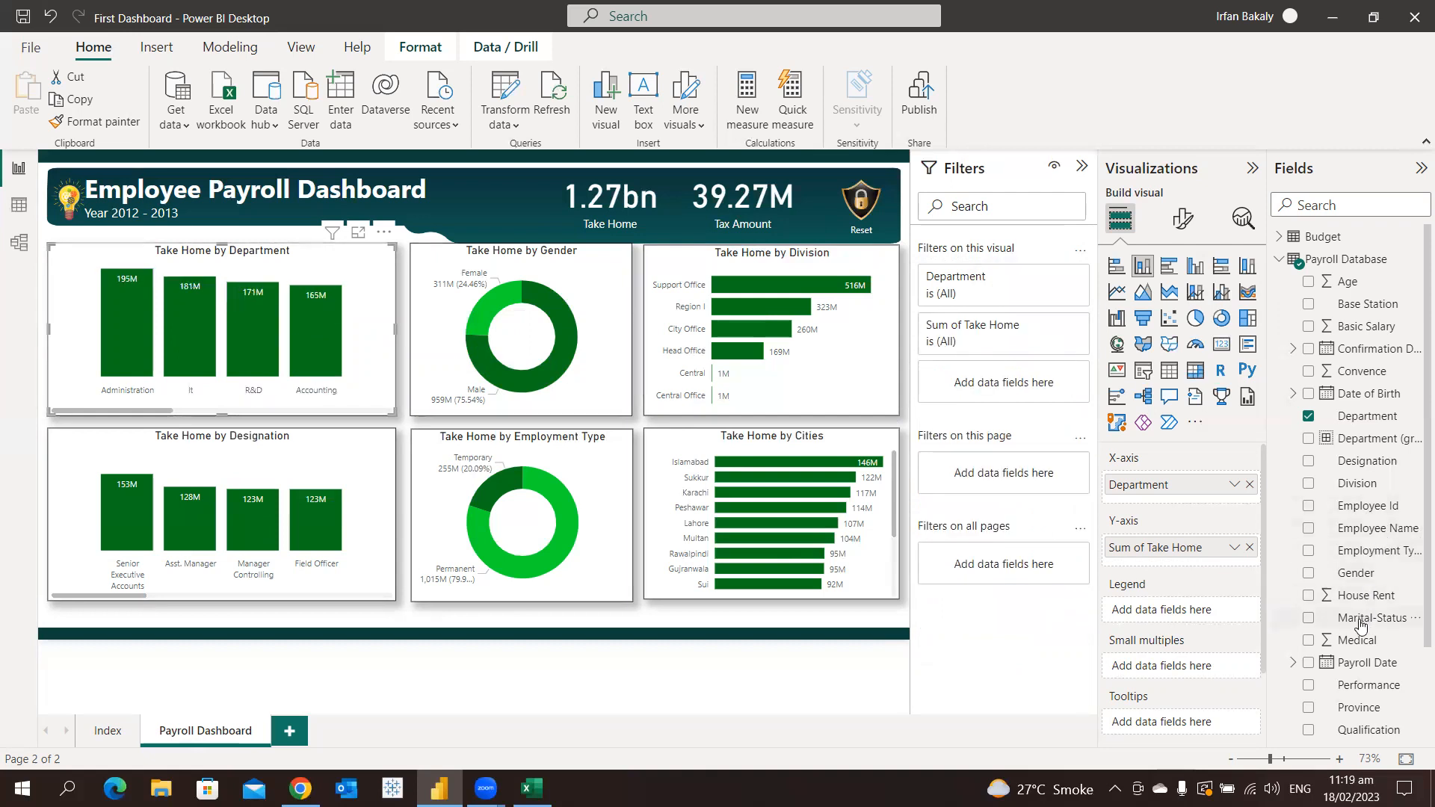
Filter the whole page to the Head Office division, and clear and remove that page-level Division filter
{"action": "left_click_drag", "start_coordinate": [1342, 491], "coordinate": [996, 482]}
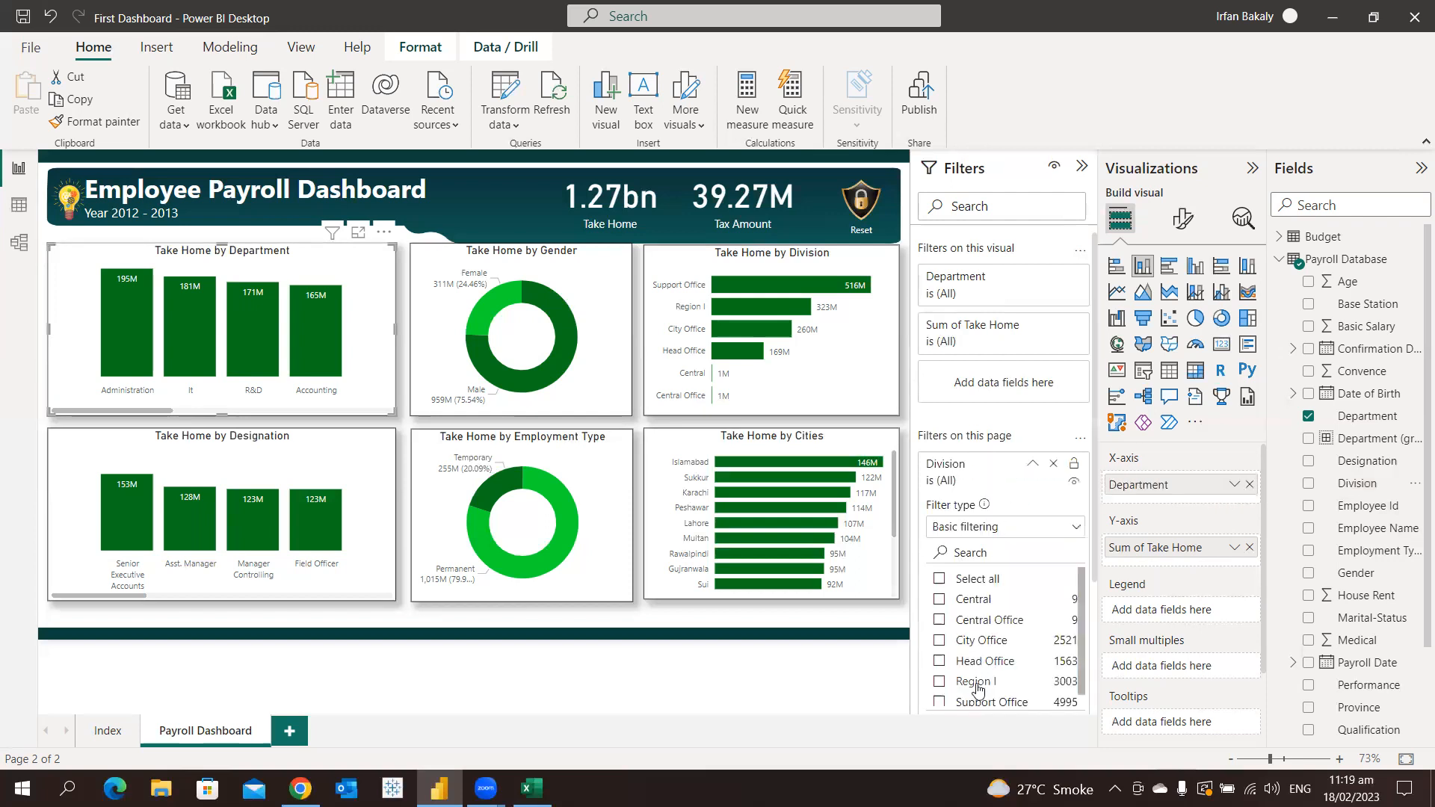
{"action": "scroll", "coordinate": [980, 669], "scroll_direction": "down", "scroll_amount": 1}
{"action": "left_click", "coordinate": [983, 658]}
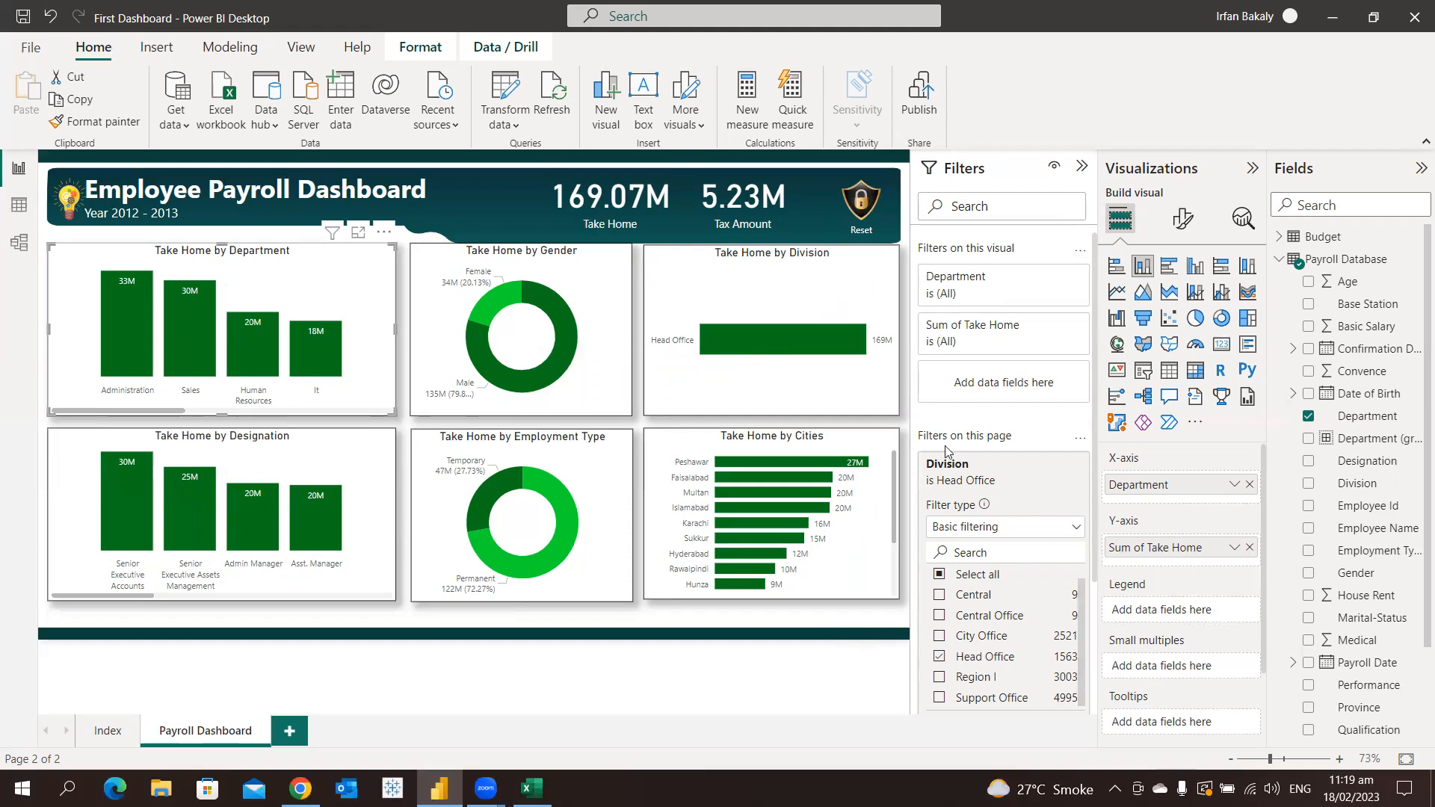
{"action": "mouse_move", "coordinate": [1056, 481]}
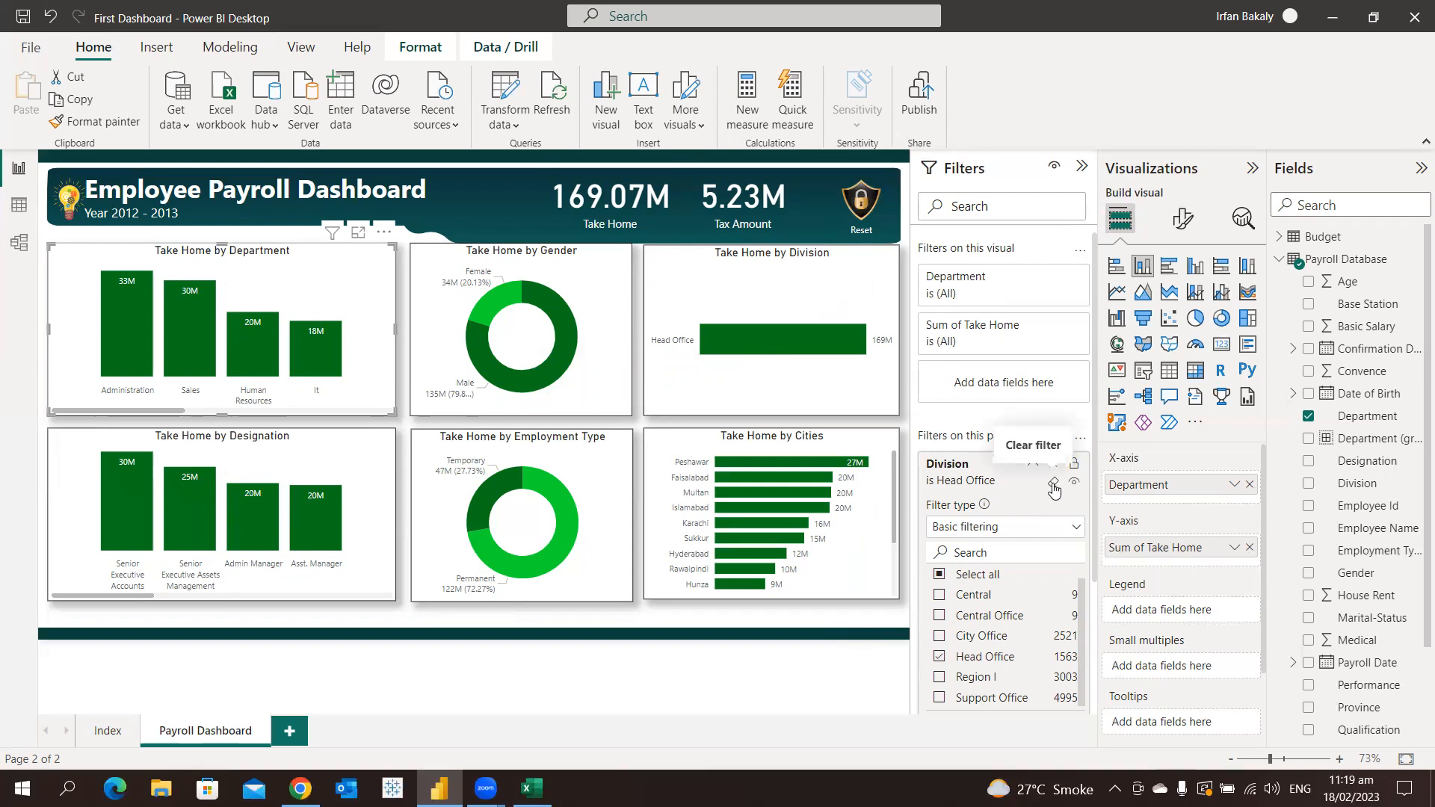
{"action": "left_click", "coordinate": [1054, 486]}
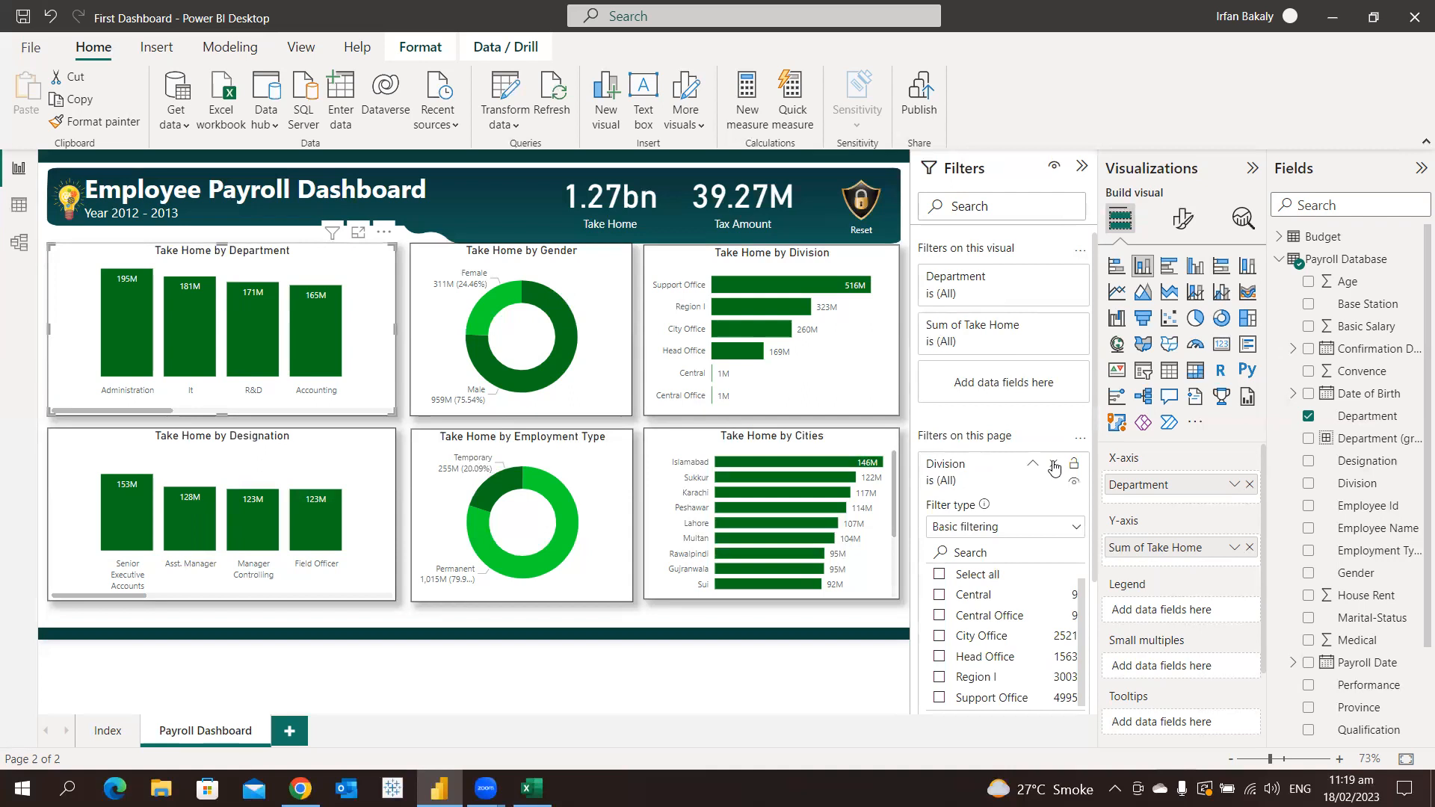
{"action": "left_click", "coordinate": [1053, 465]}
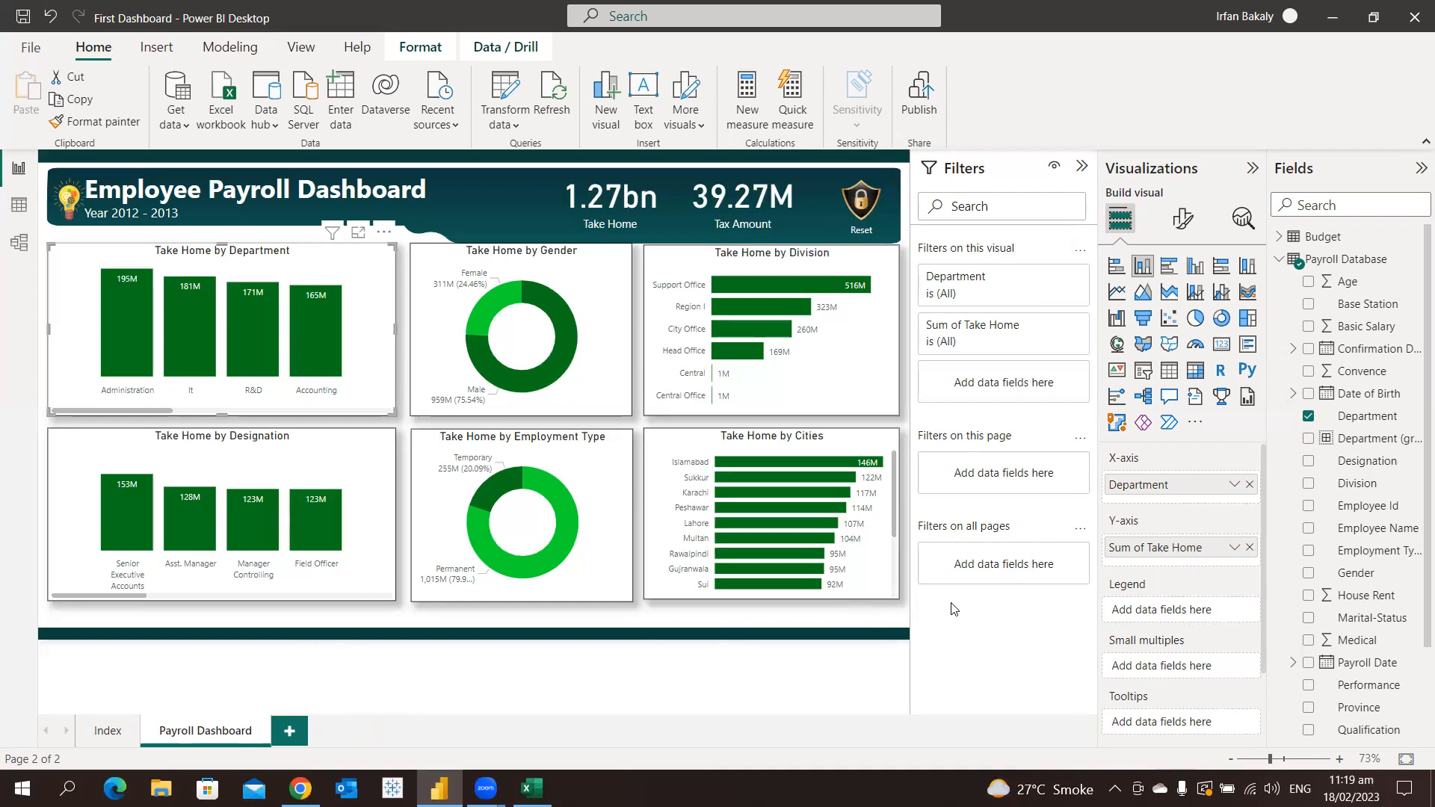
Filter all report pages to the Head Office division and remove that Division filter again
{"action": "left_click_drag", "start_coordinate": [1364, 490], "coordinate": [1022, 577]}
{"action": "scroll", "coordinate": [992, 585], "scroll_direction": "down", "scroll_amount": 3}
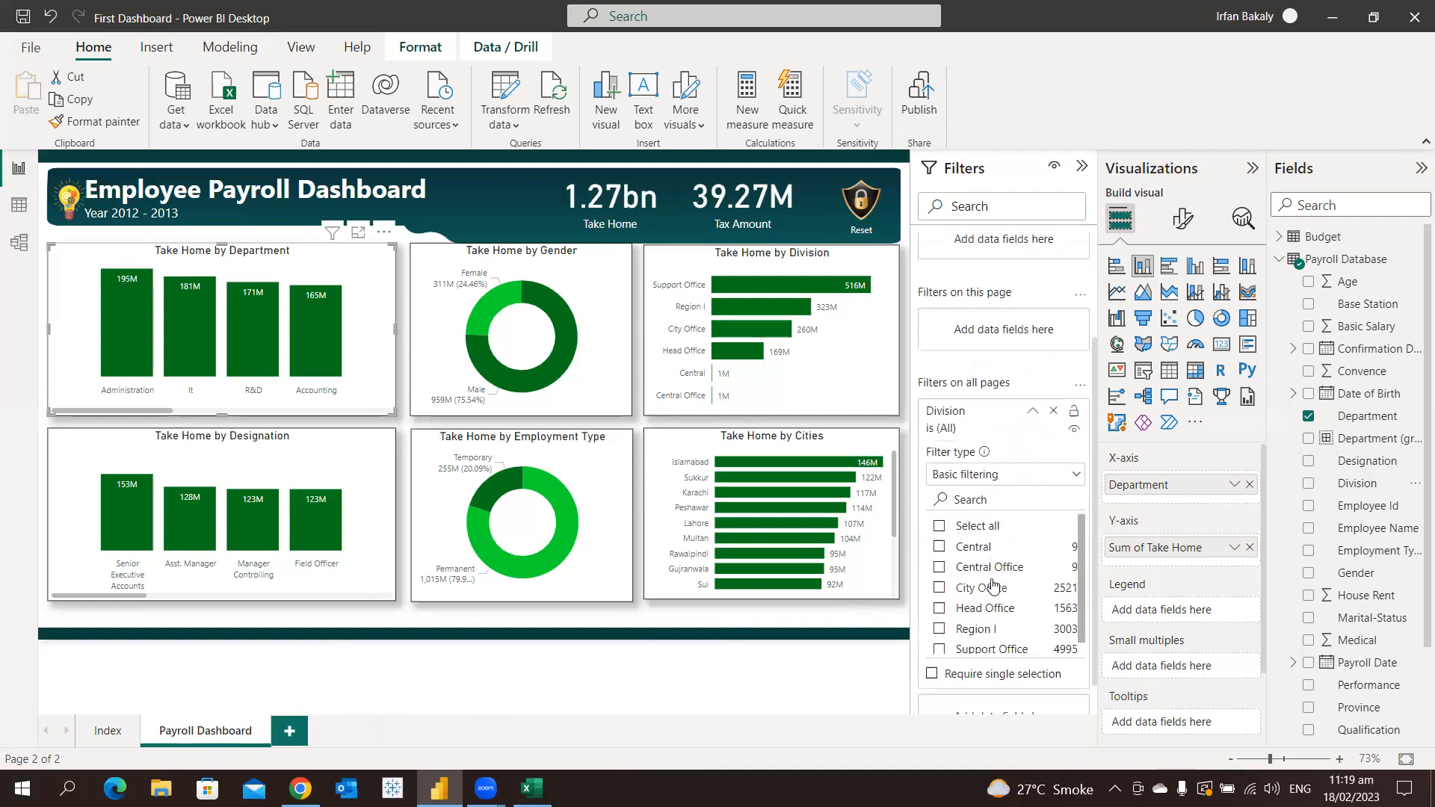
{"action": "left_click", "coordinate": [993, 569]}
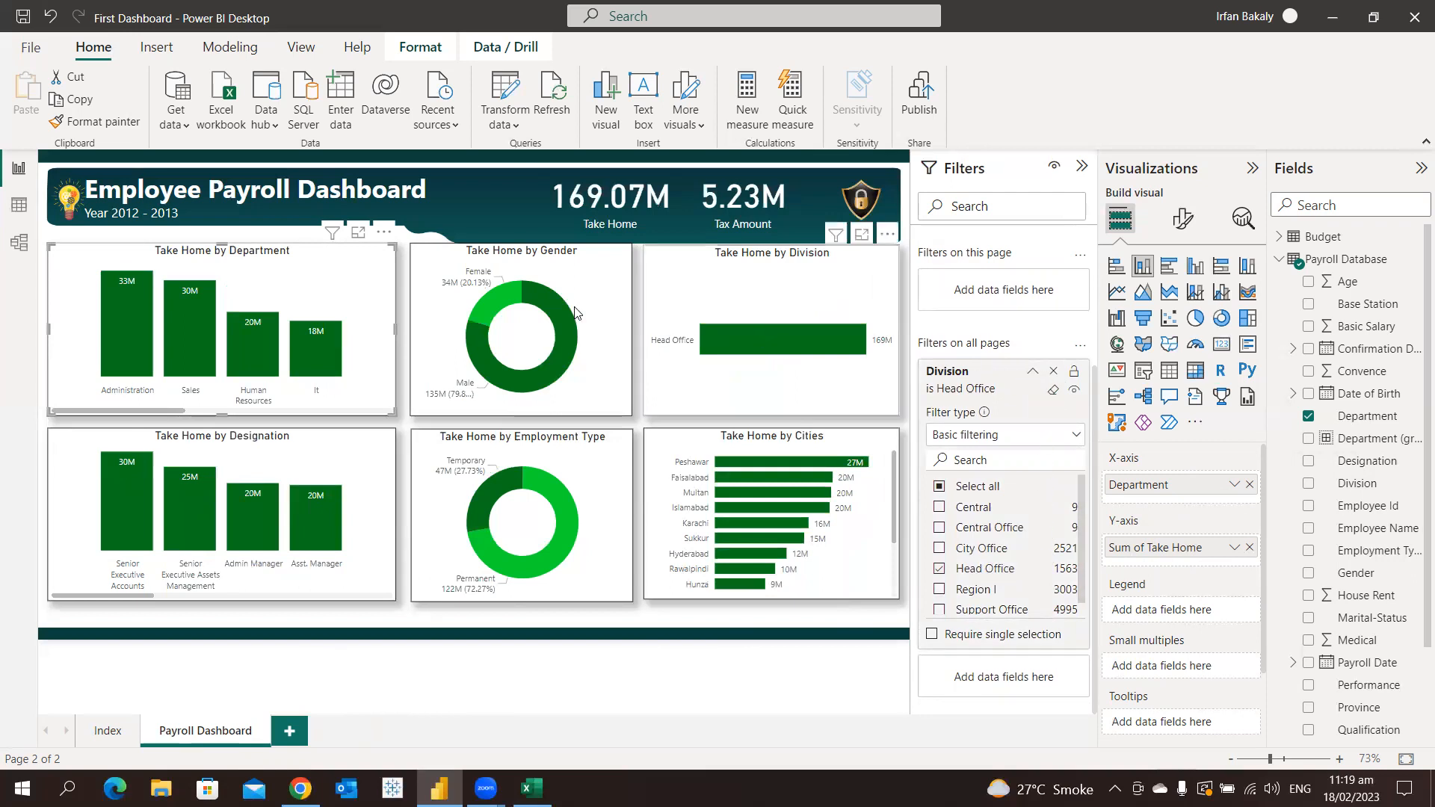
{"action": "left_click", "coordinate": [1030, 374]}
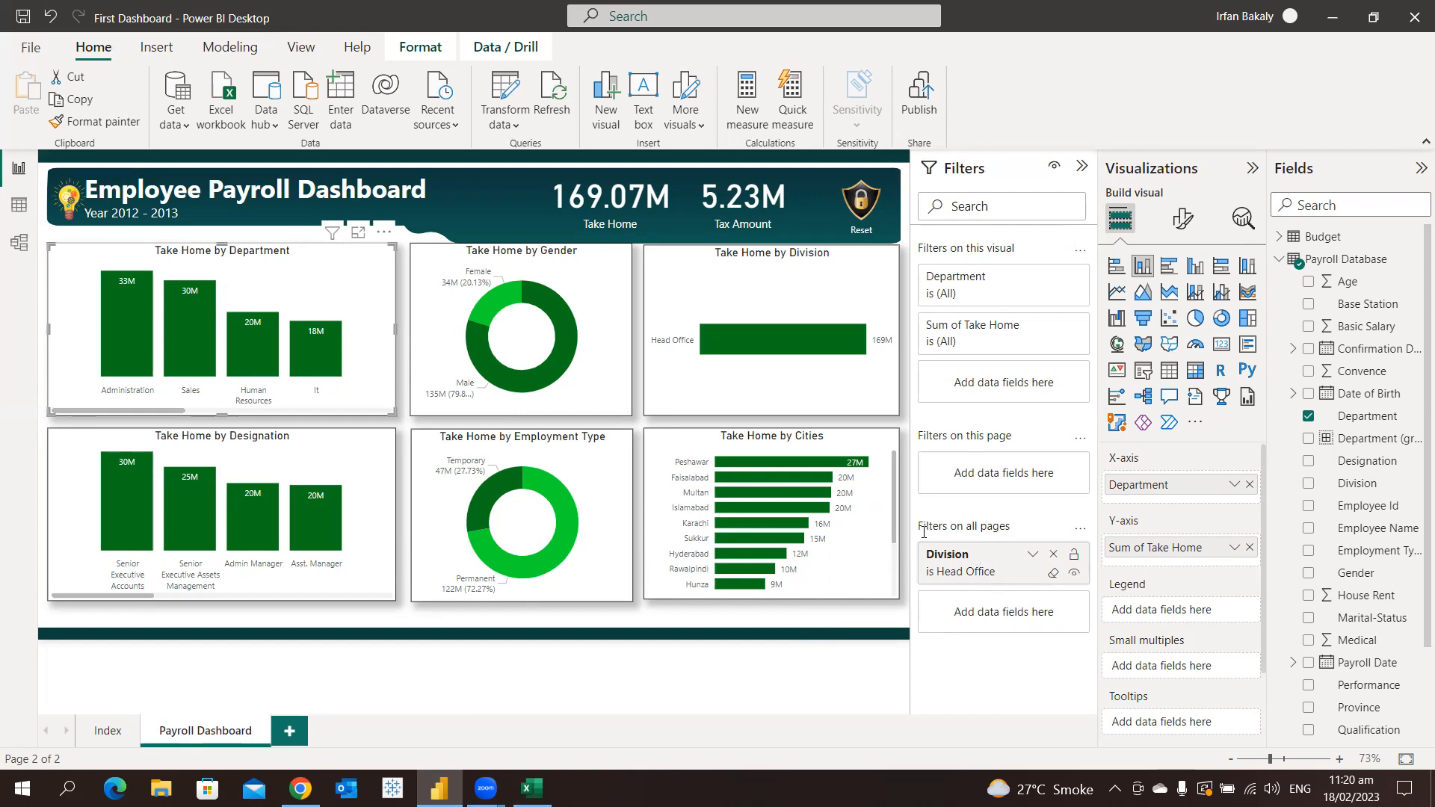
{"action": "left_click", "coordinate": [1055, 554]}
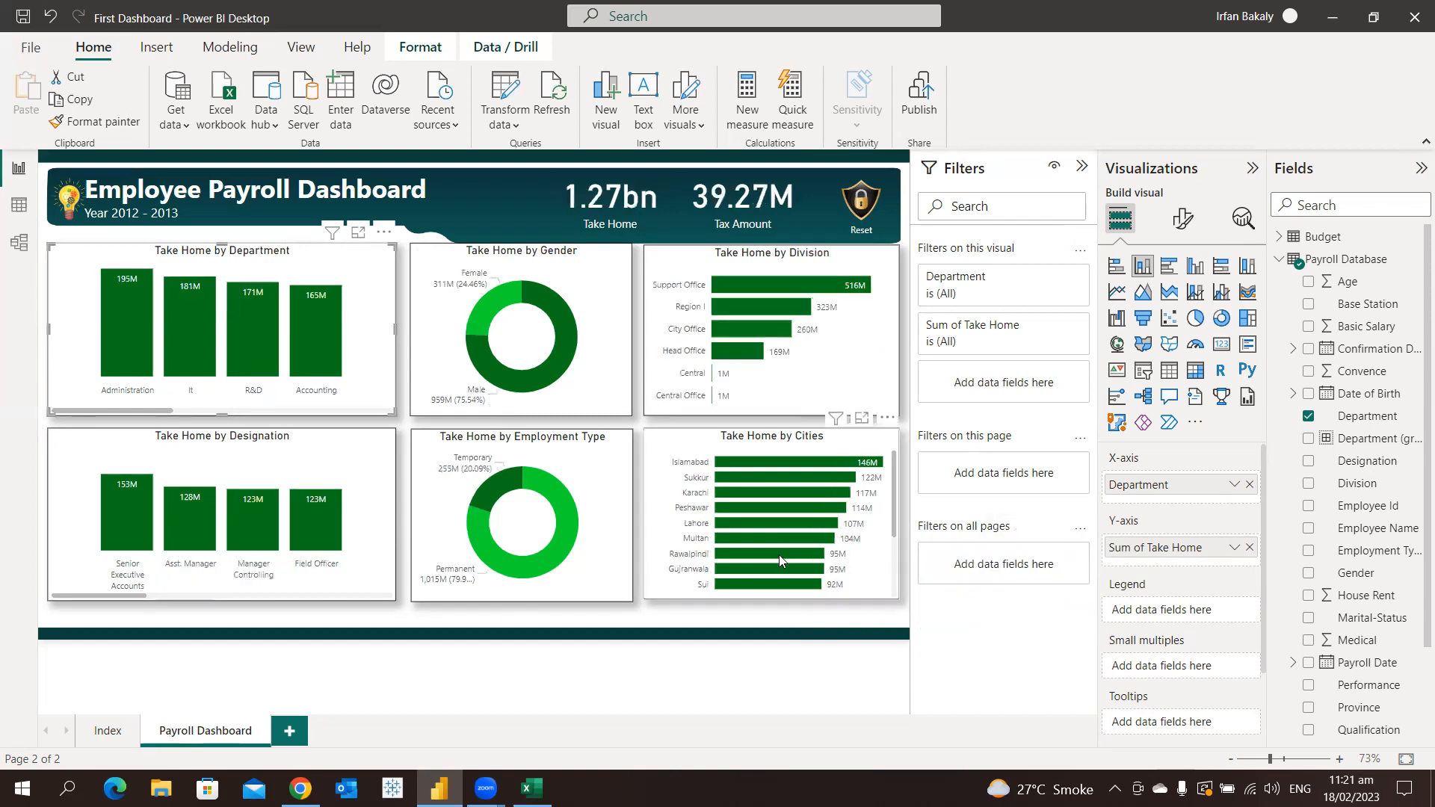
Duplicate the Payroll Dashboard page and rename the copy as Headcount Dashboard
{"action": "right_click", "coordinate": [213, 736]}
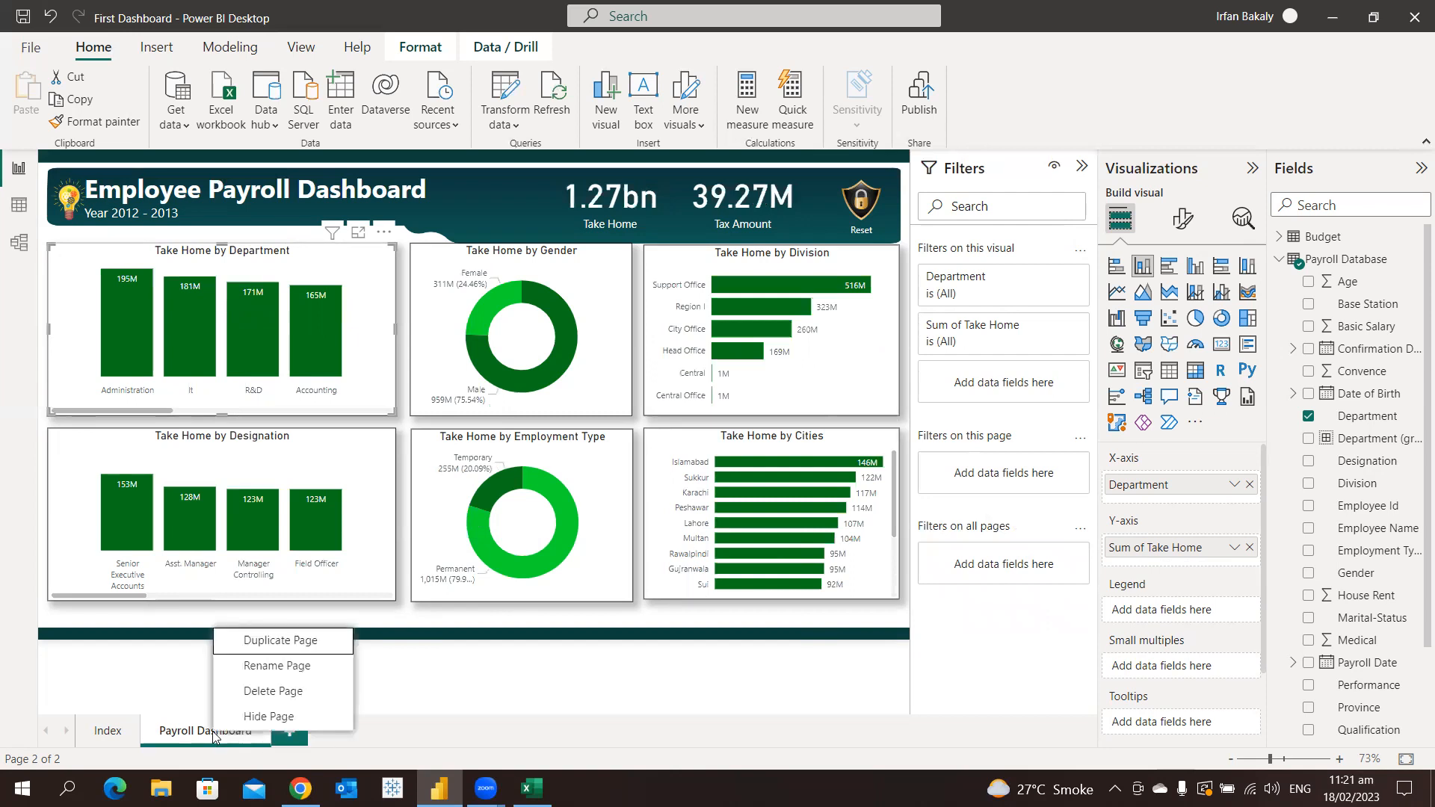
{"action": "left_click", "coordinate": [305, 644]}
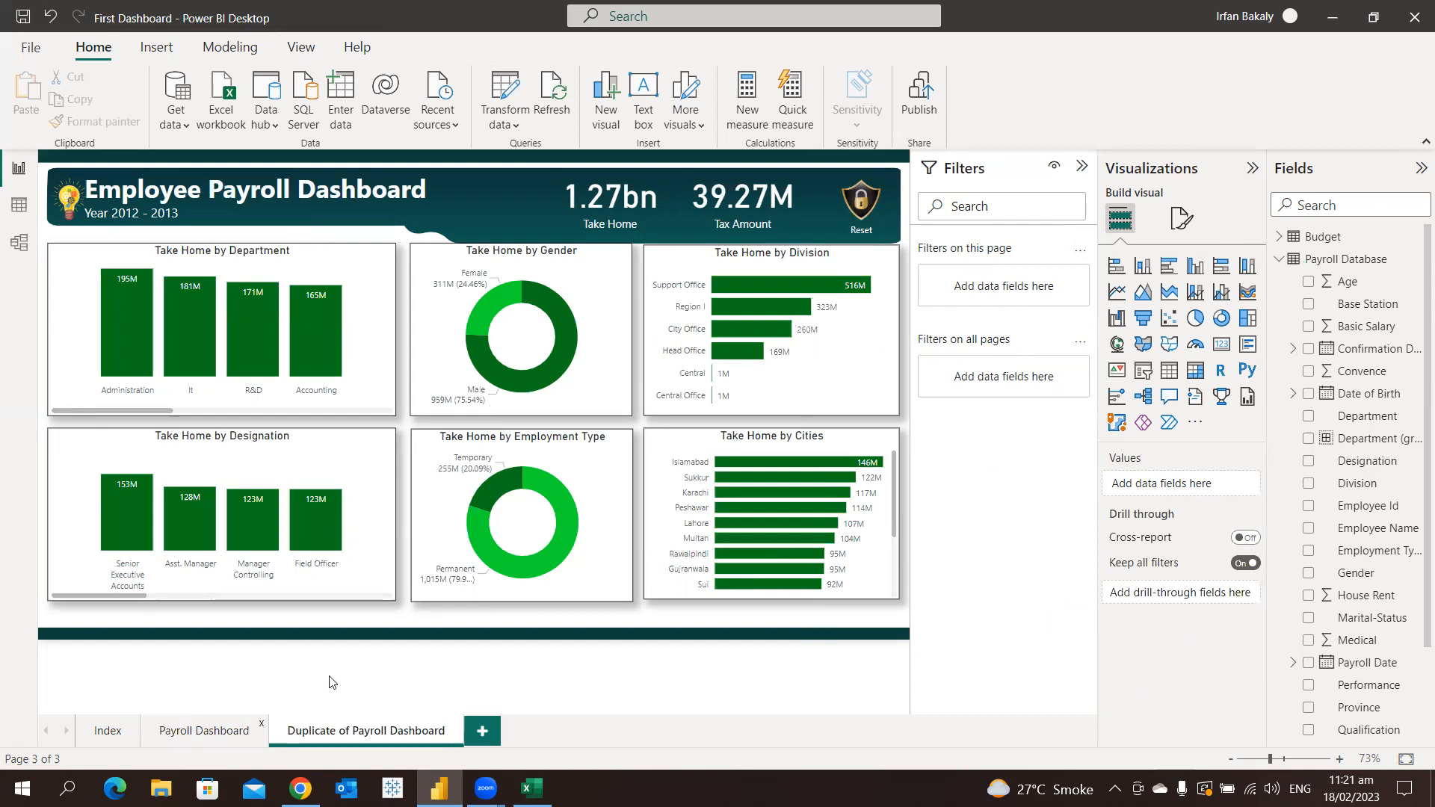
{"action": "double_click", "coordinate": [317, 732]}
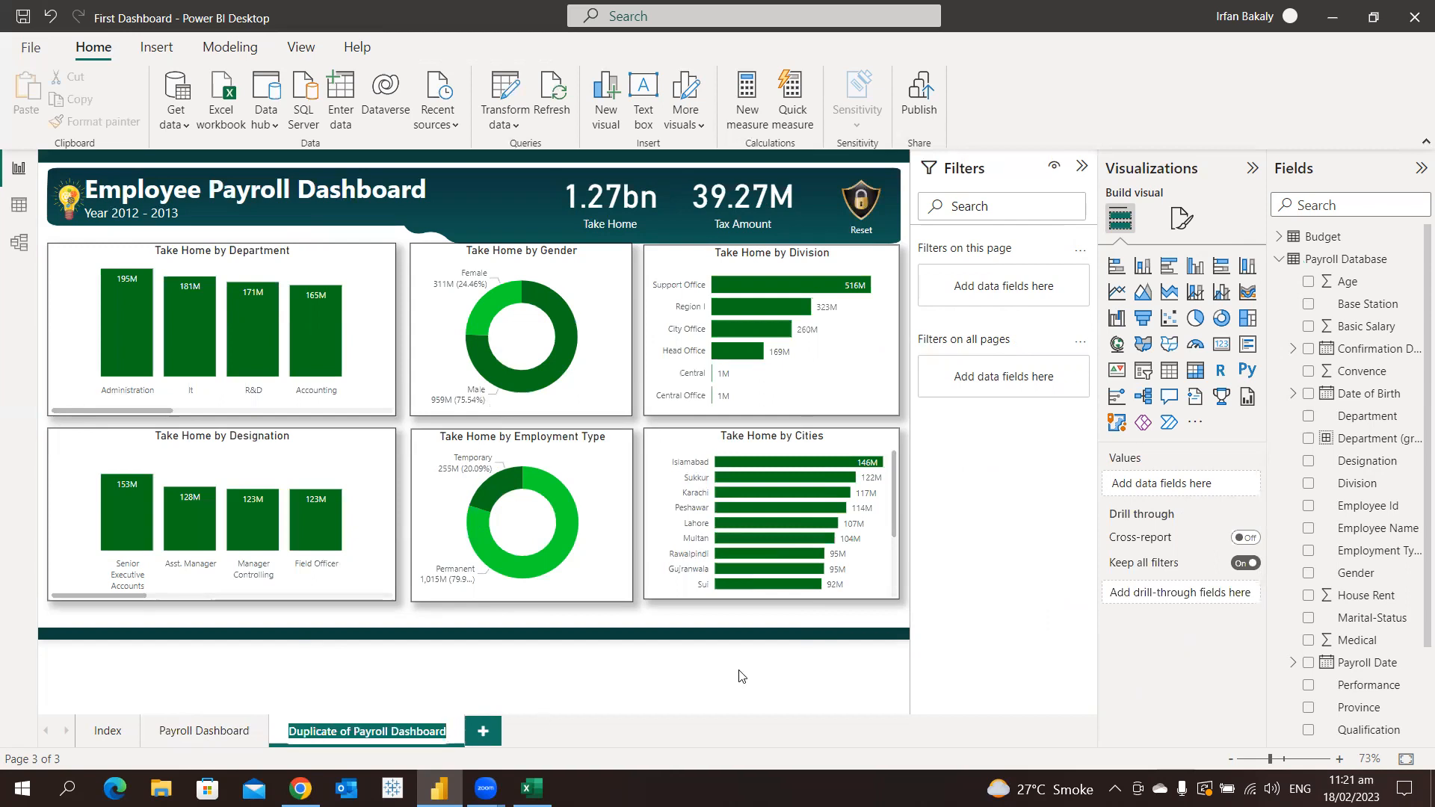
{"action": "type", "text": "Headcount"}
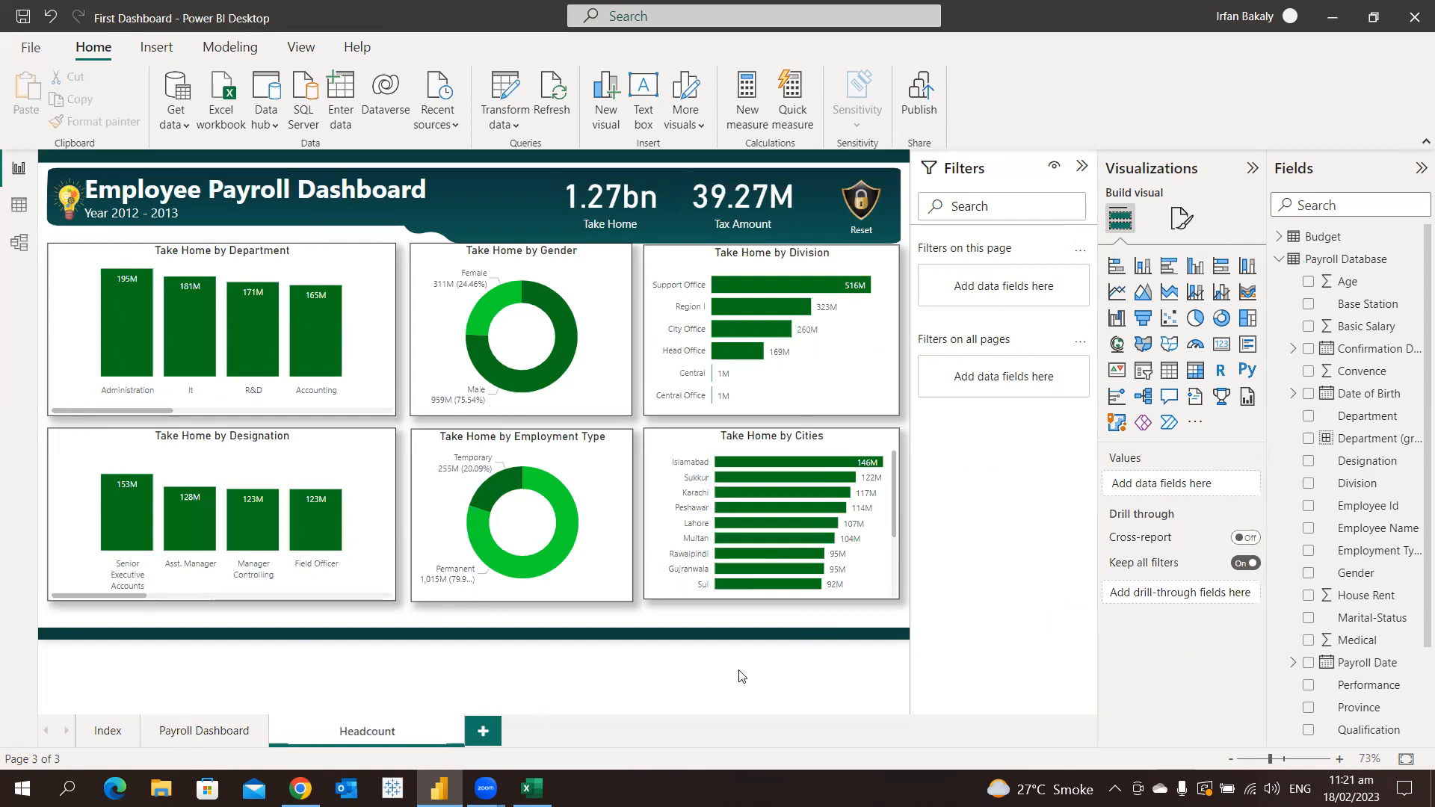
{"action": "type", "text": " Dashboard"}
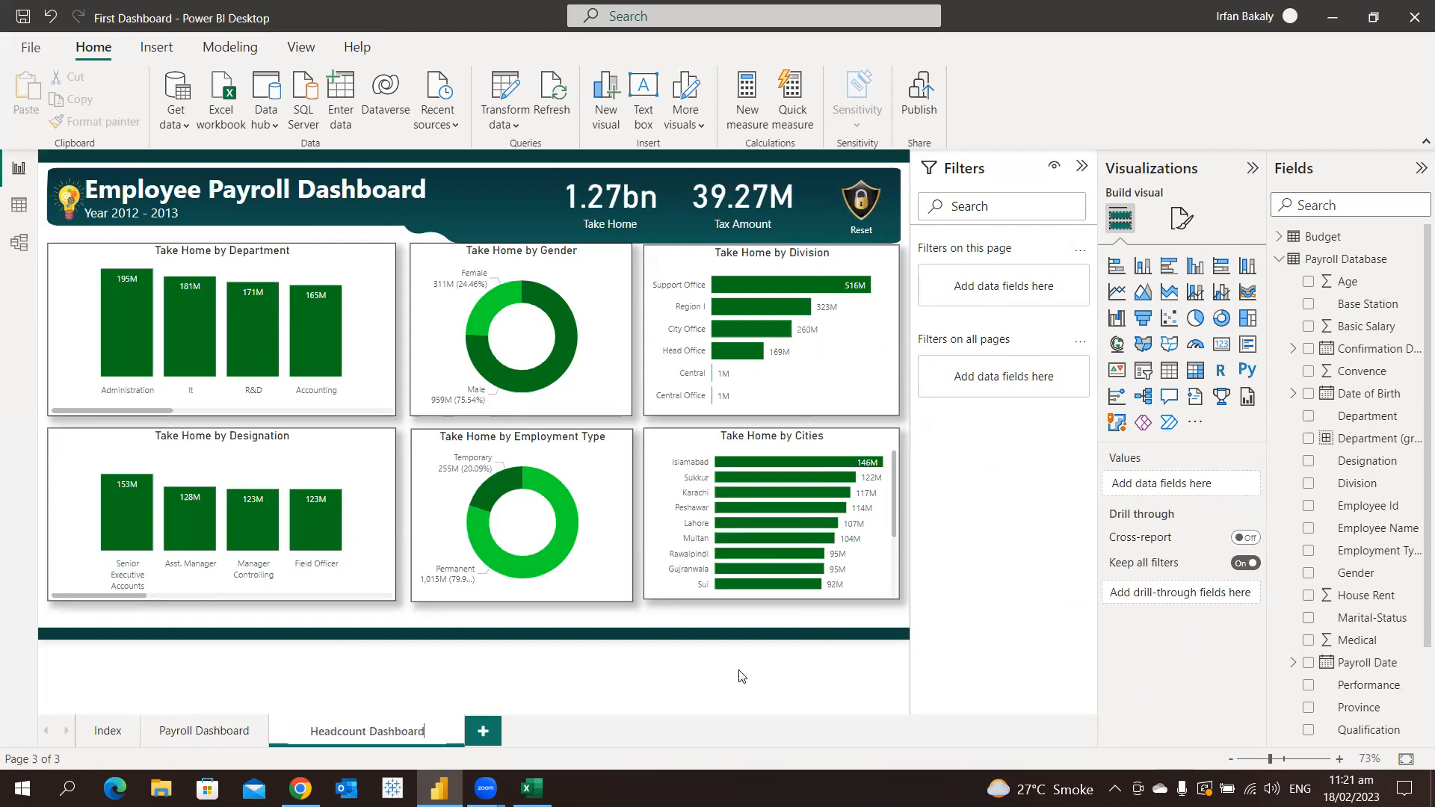
{"action": "key", "text": "Return"}
Change the page title to "Employee Headcount Dashboard" and widen its text box to fit on one line
{"action": "left_click", "coordinate": [299, 198]}
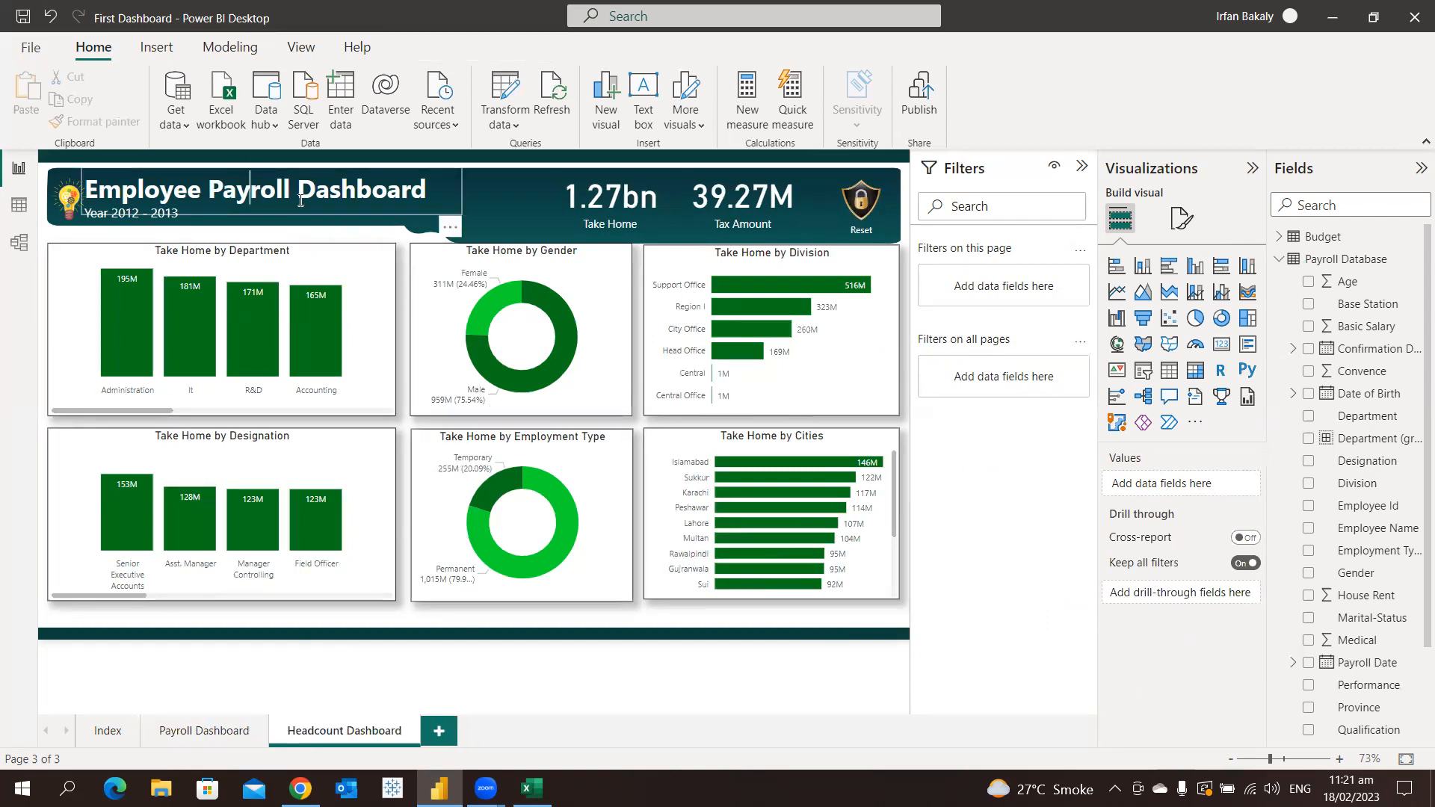
{"action": "key", "text": "ctrl+shift+Left"}
{"action": "type", "text": "Headcou"}
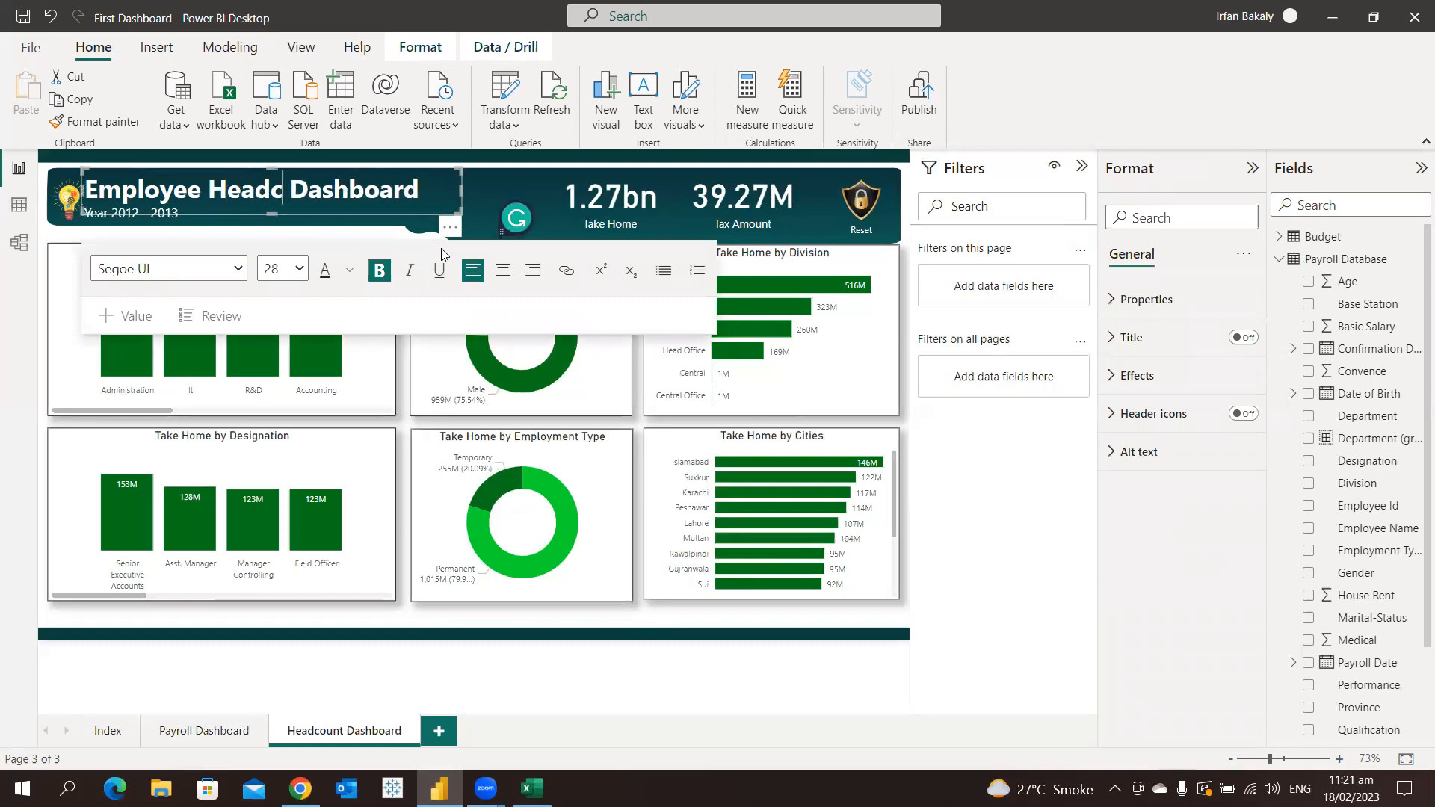
{"action": "key", "text": "ctrl+shift+Right"}
{"action": "type", "text": "nt"}
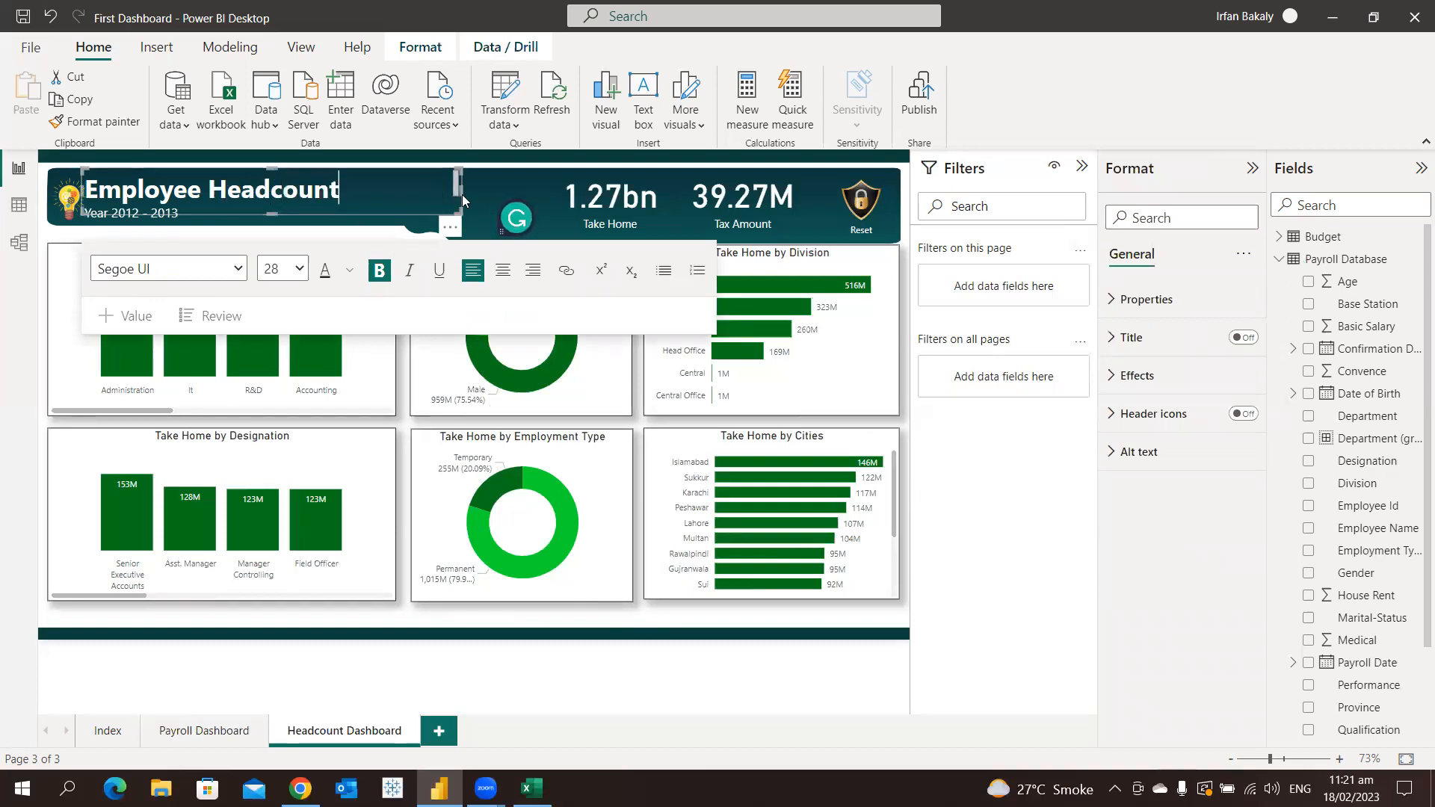
{"action": "left_click_drag", "start_coordinate": [463, 188], "coordinate": [505, 190]}
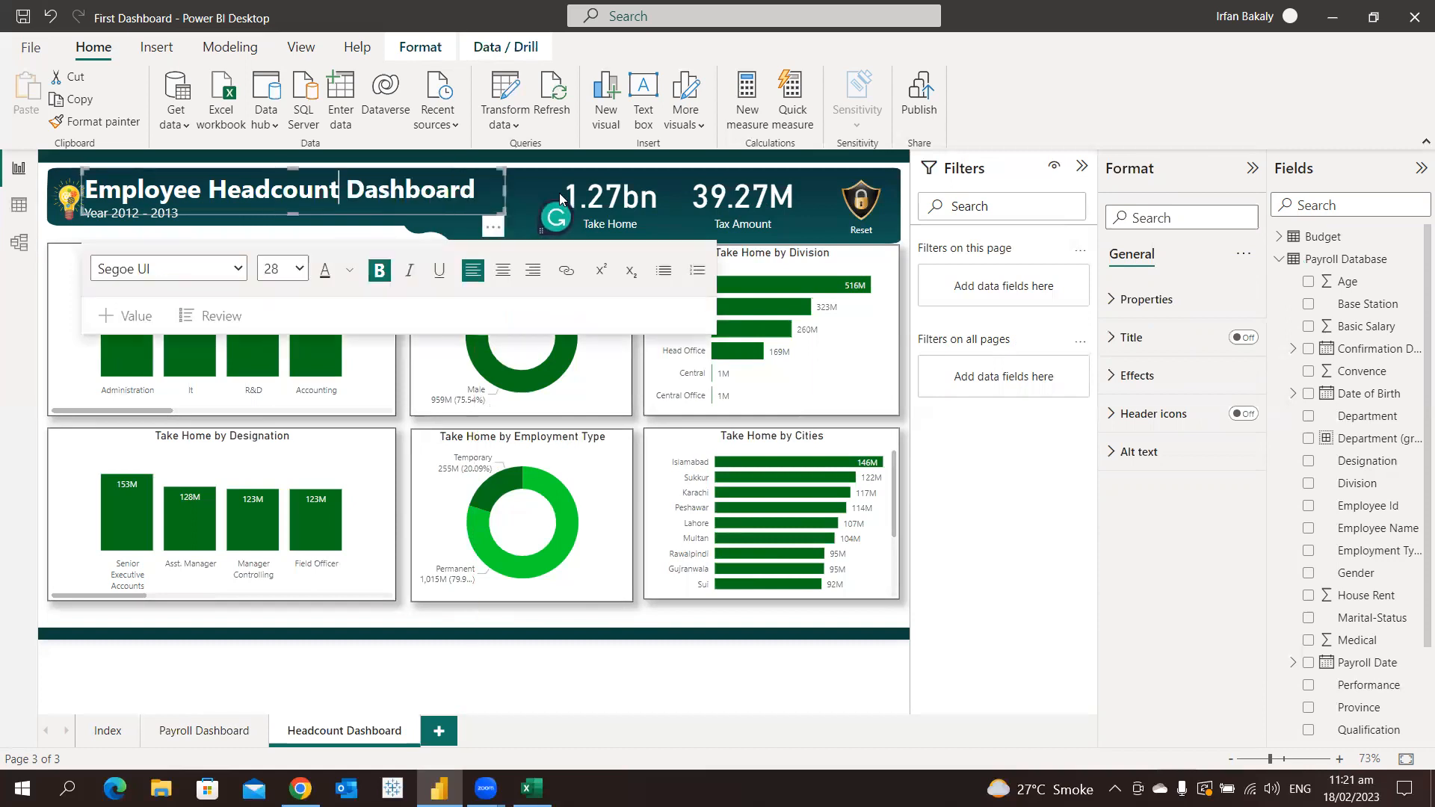
Replace the Take Home field in the first header card with Employee Id, summarized as Count (Distinct)
{"action": "left_click", "coordinate": [639, 206]}
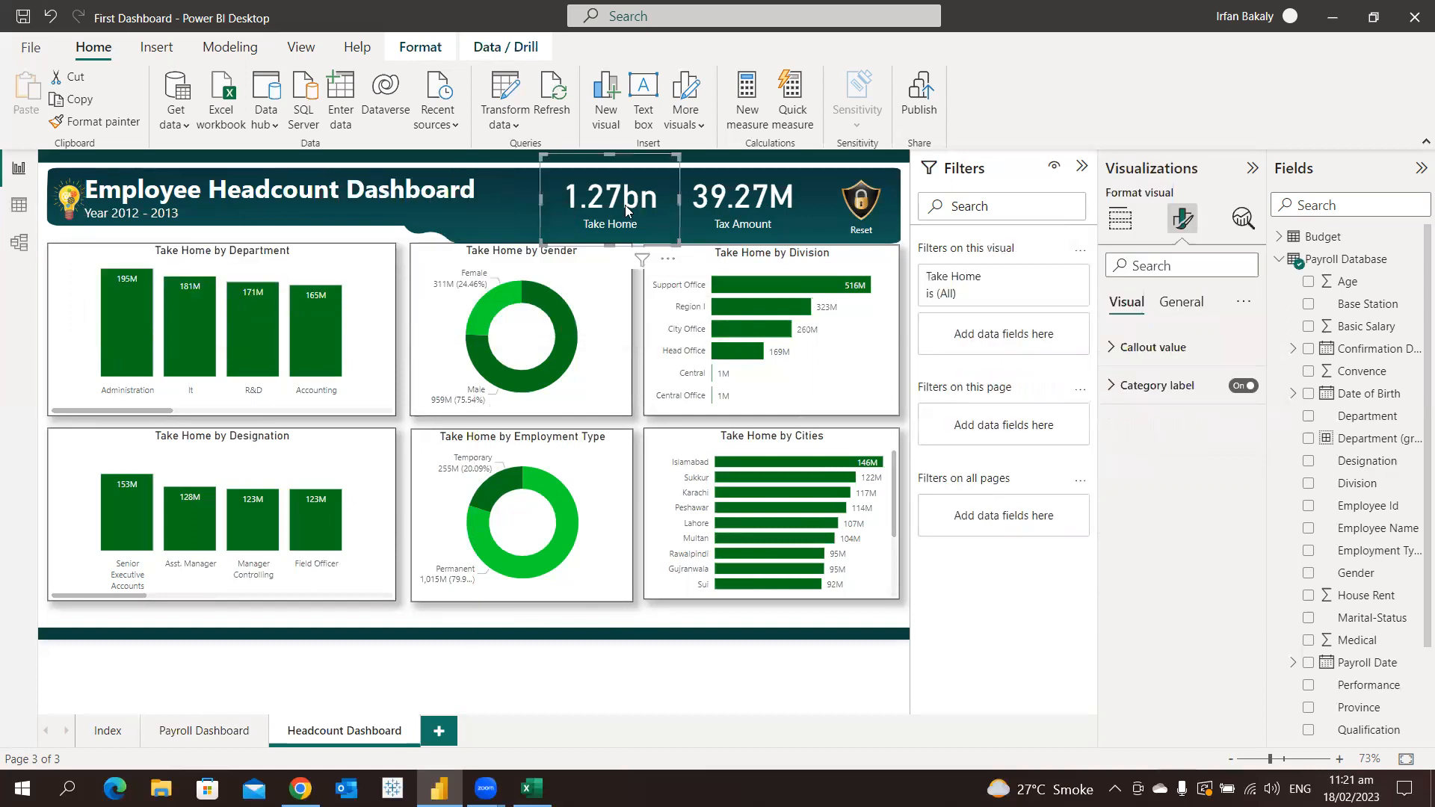
{"action": "left_click", "coordinate": [1129, 226]}
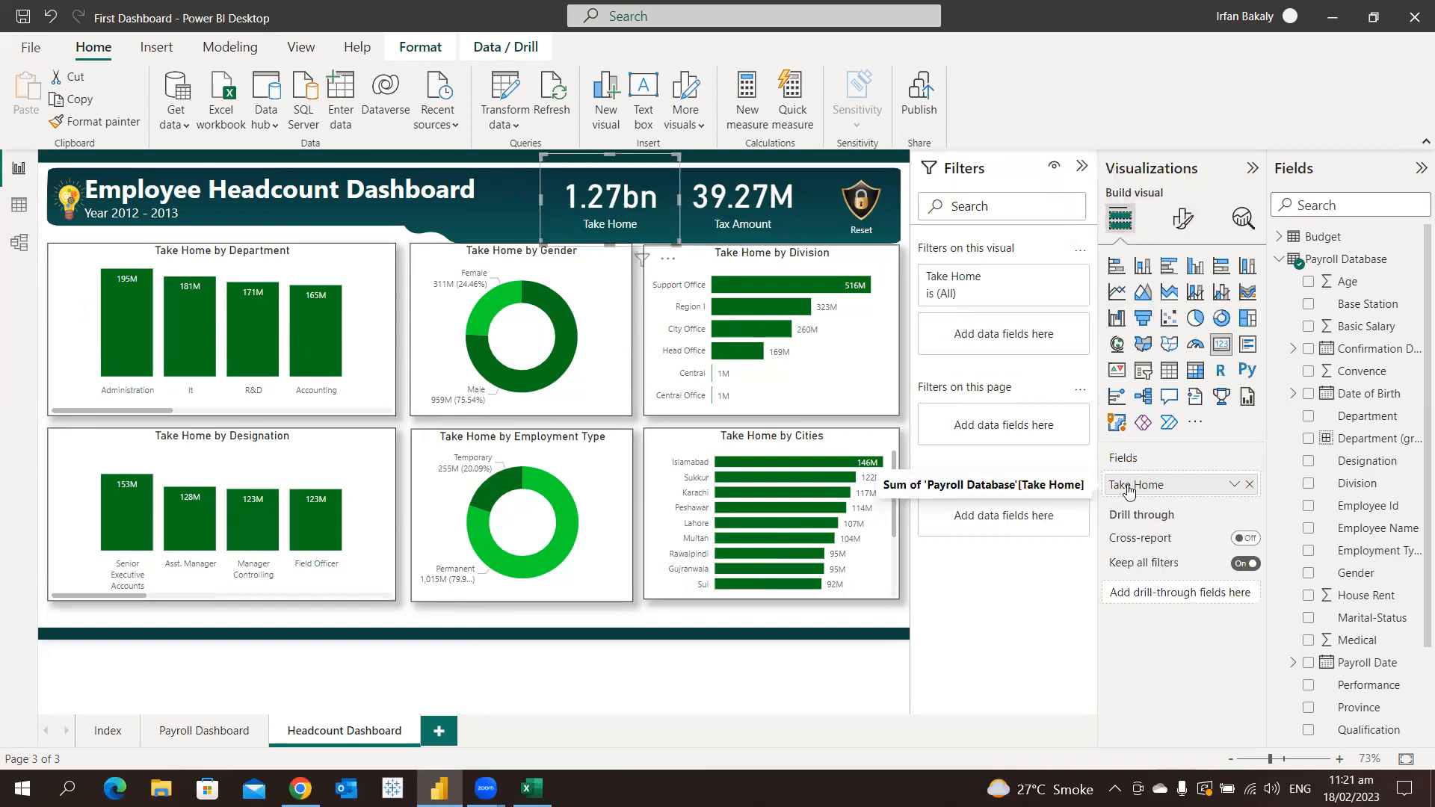
{"action": "left_click", "coordinate": [1249, 485]}
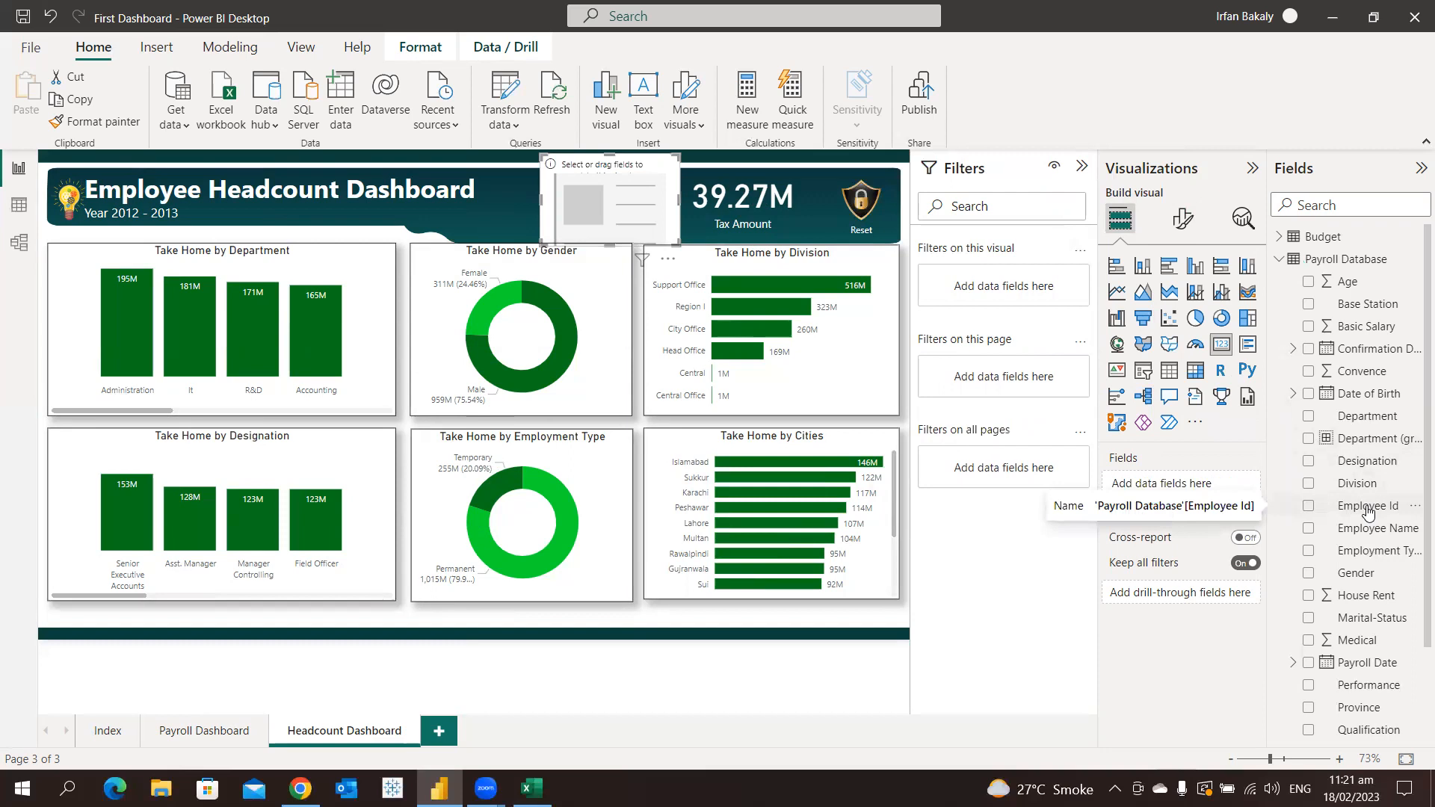
{"action": "left_click", "coordinate": [1309, 508]}
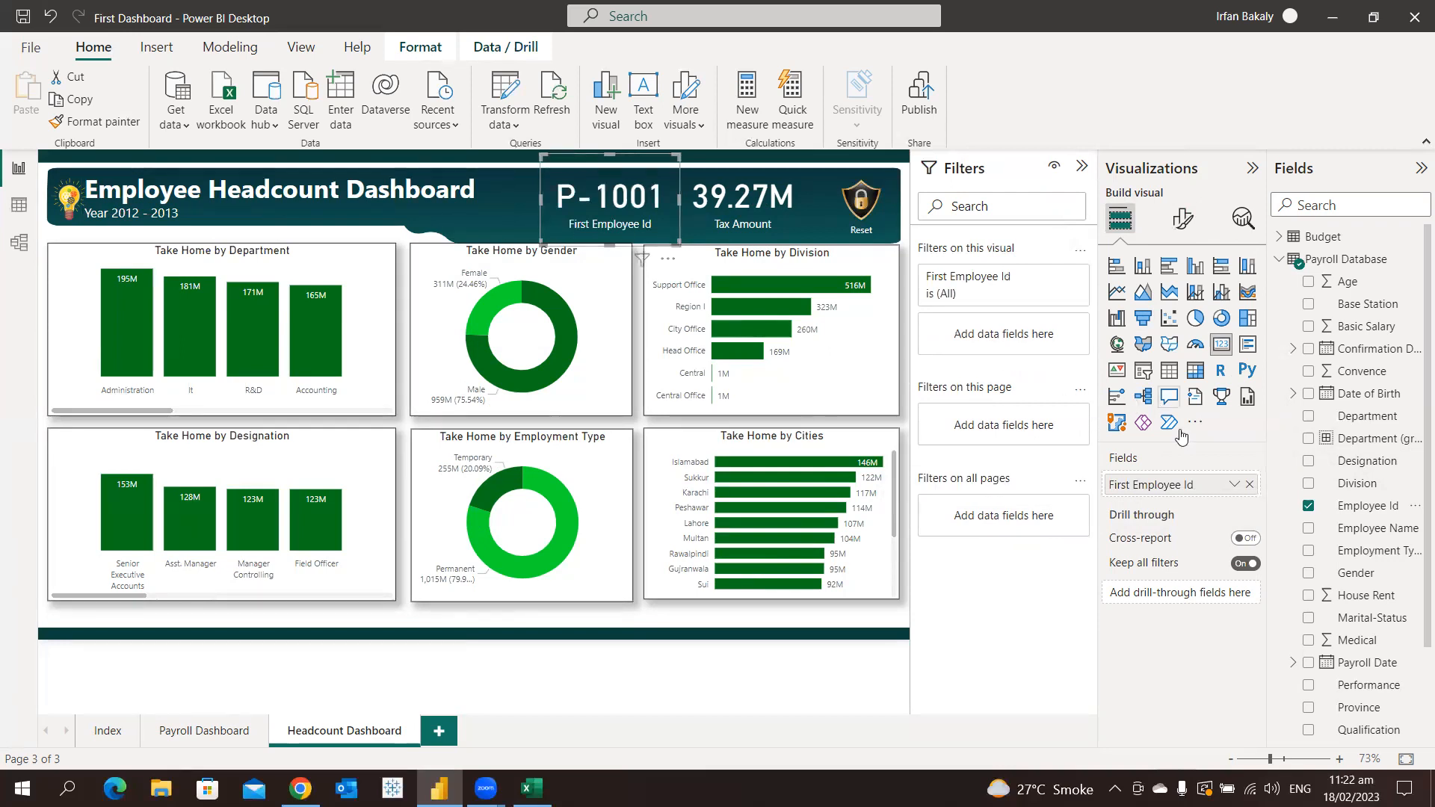
{"action": "left_click", "coordinate": [1234, 486]}
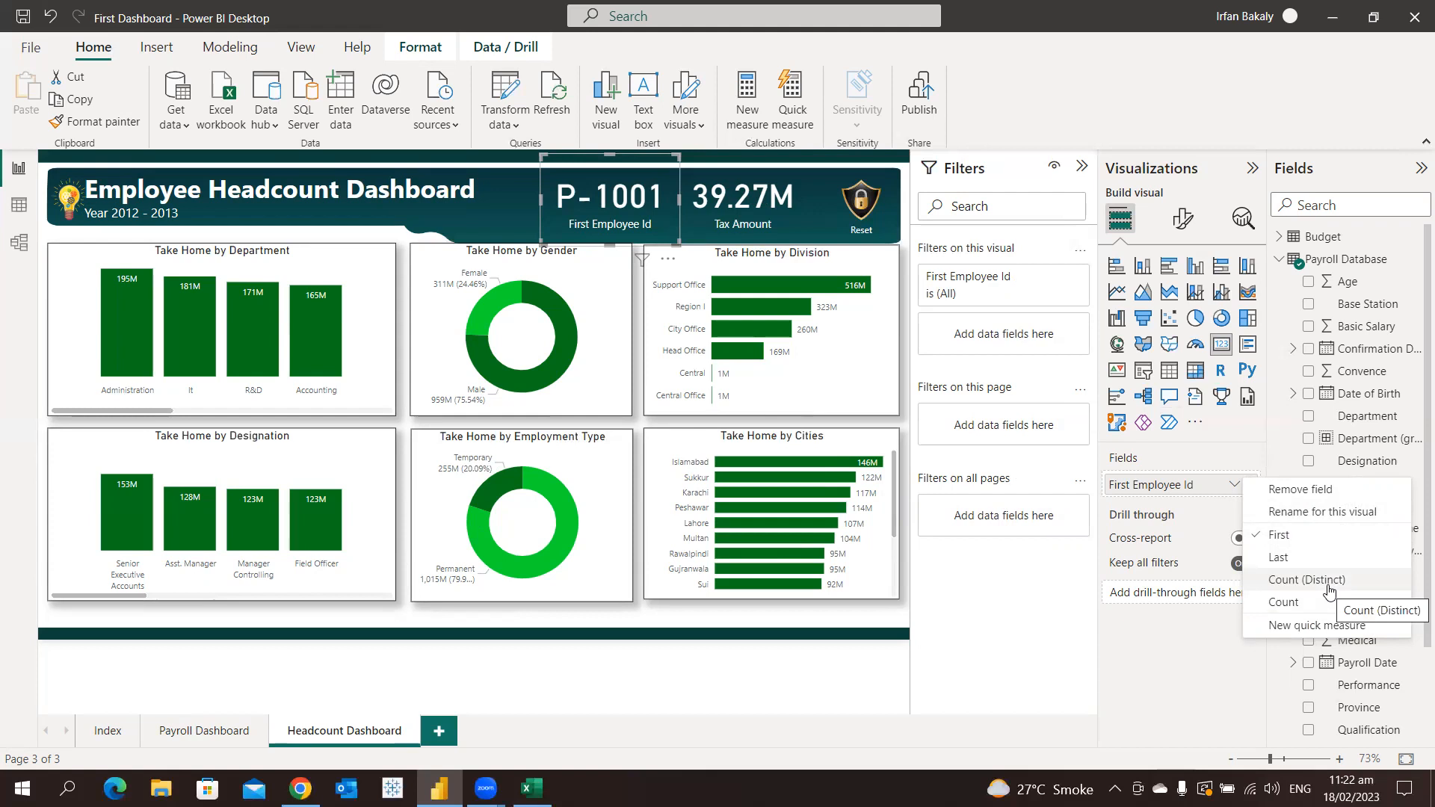
{"action": "left_click", "coordinate": [1328, 588]}
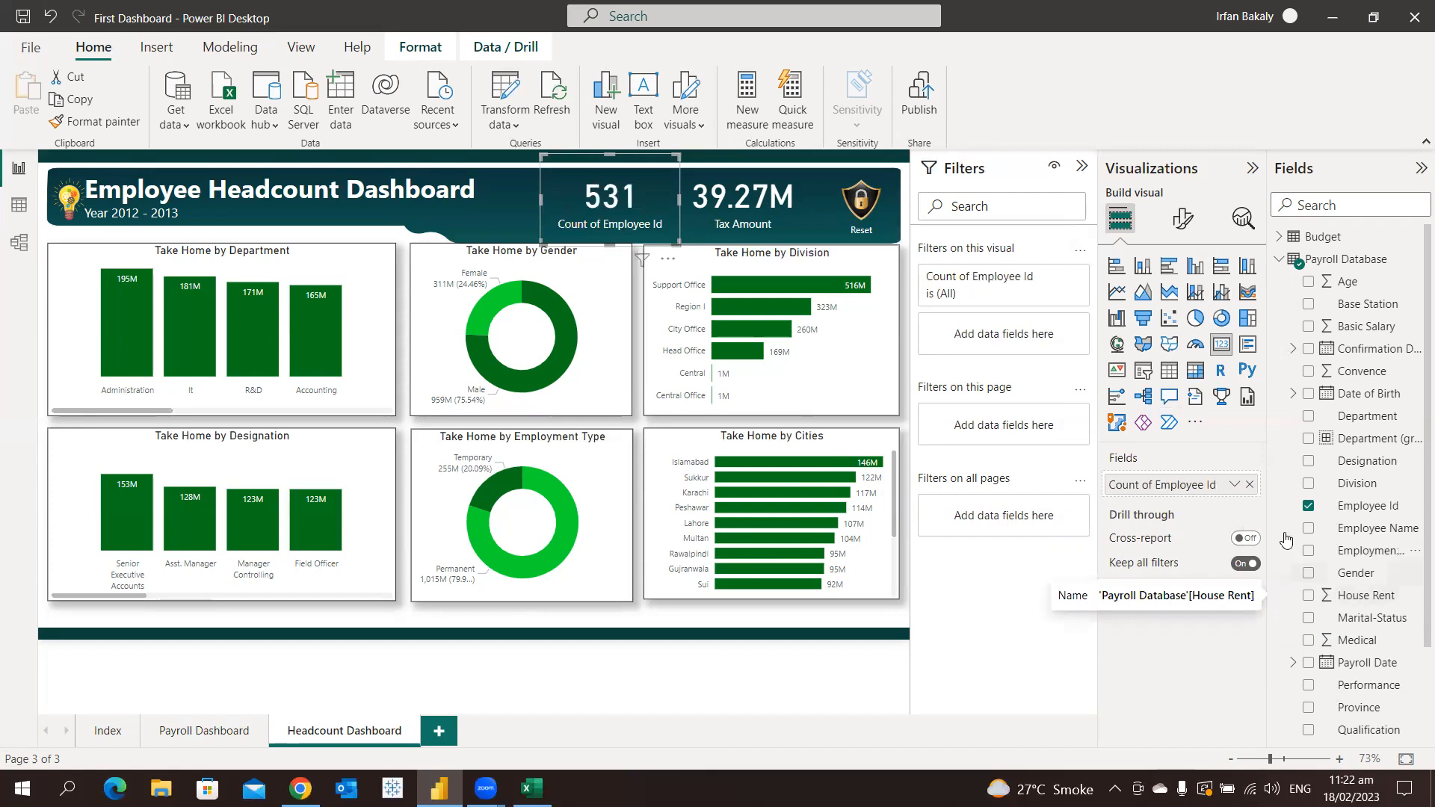
Replace the Employee Id field in the card with Gender, summarized as Count
{"action": "left_click", "coordinate": [1249, 485]}
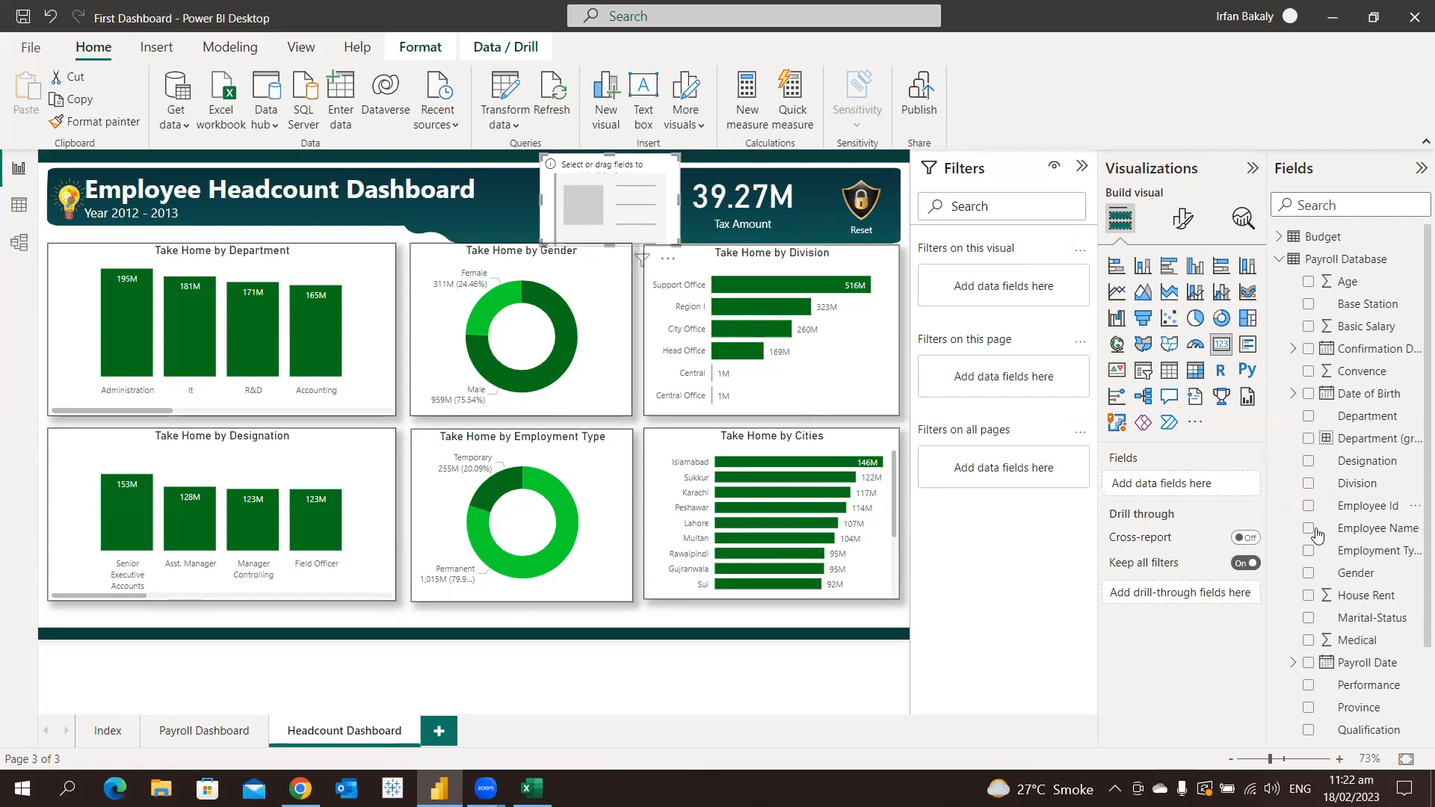
{"action": "left_click", "coordinate": [1314, 581]}
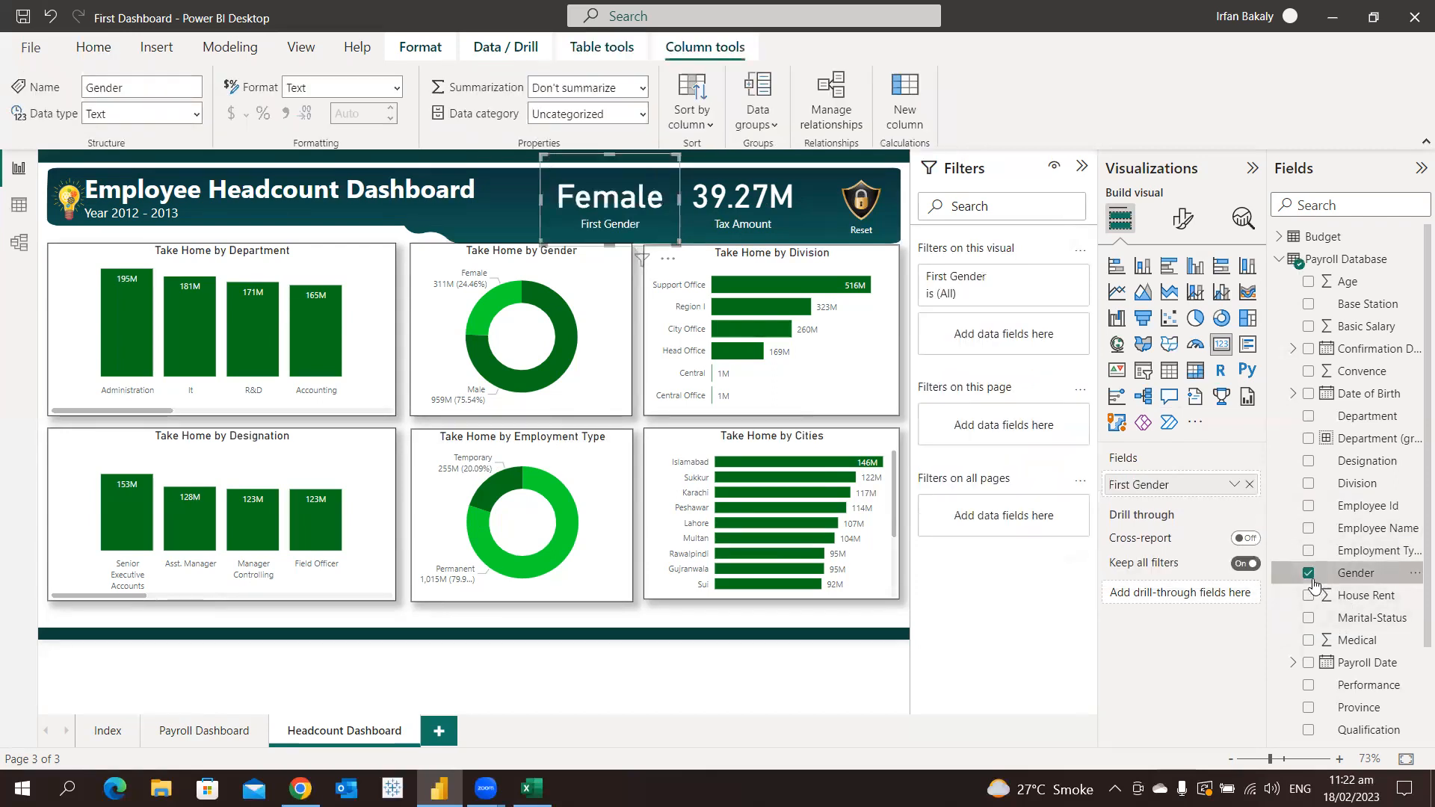
{"action": "left_click", "coordinate": [1234, 485]}
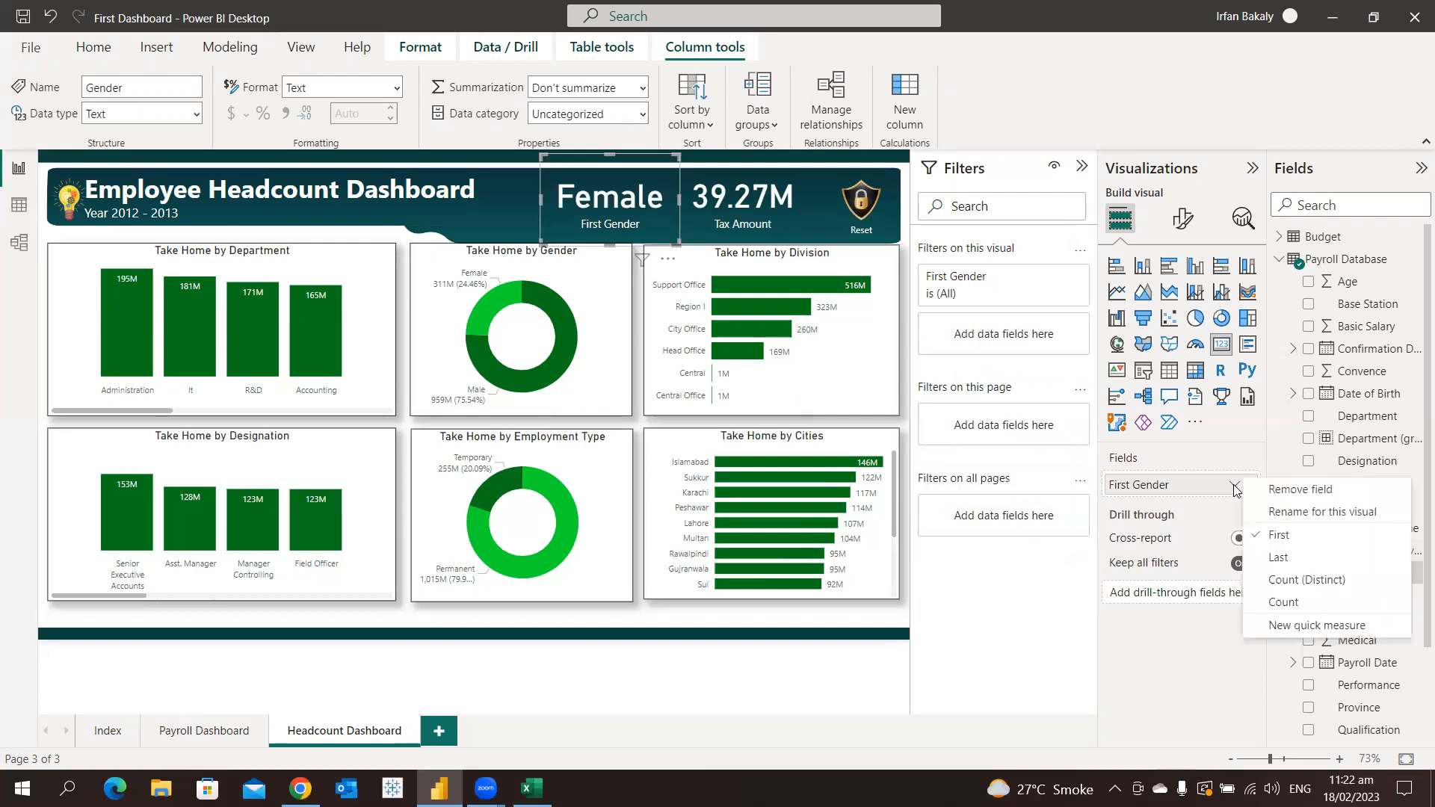
{"action": "left_click", "coordinate": [1273, 603]}
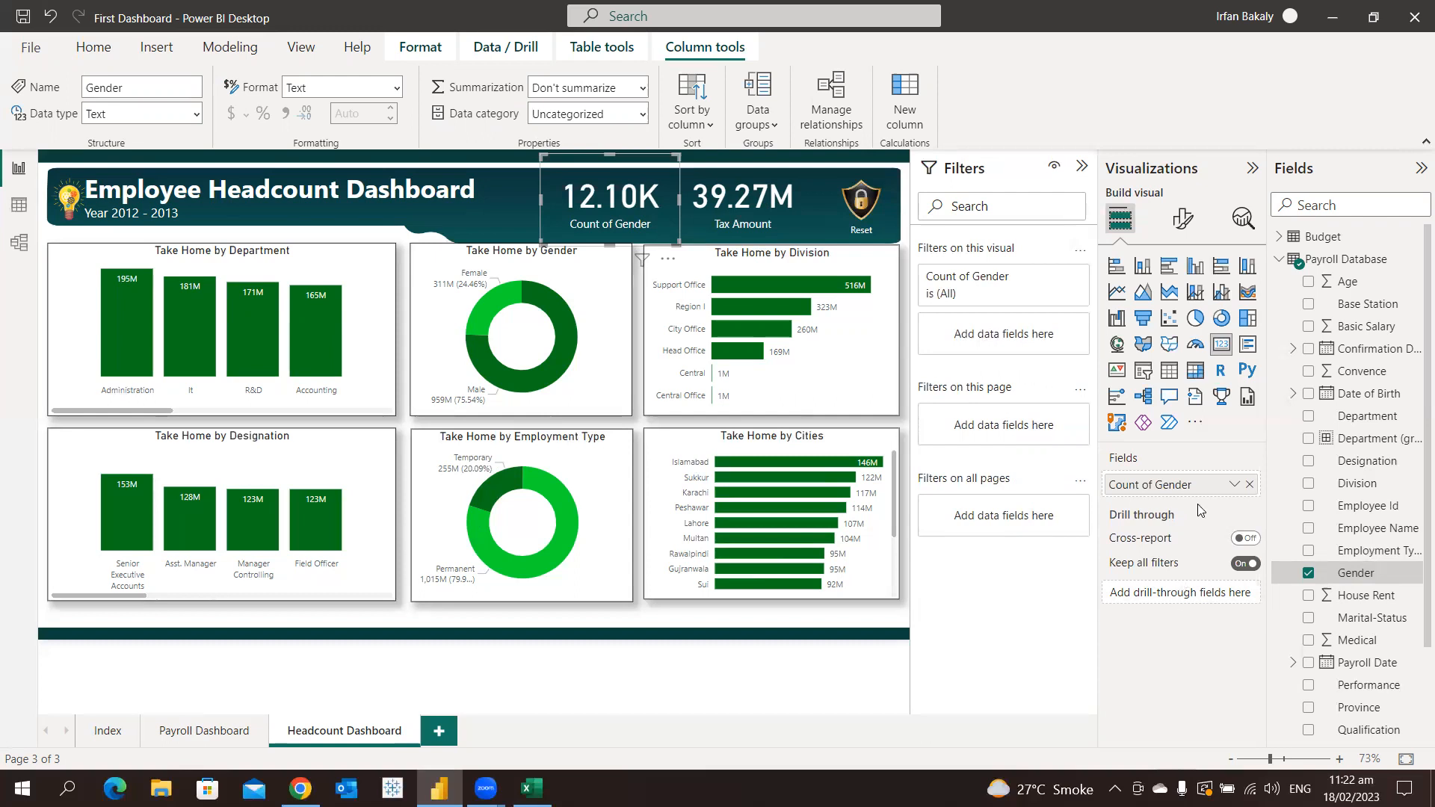
Summarize the Gender field in the first header card as Count (Distinct)
{"action": "left_click", "coordinate": [1235, 485]}
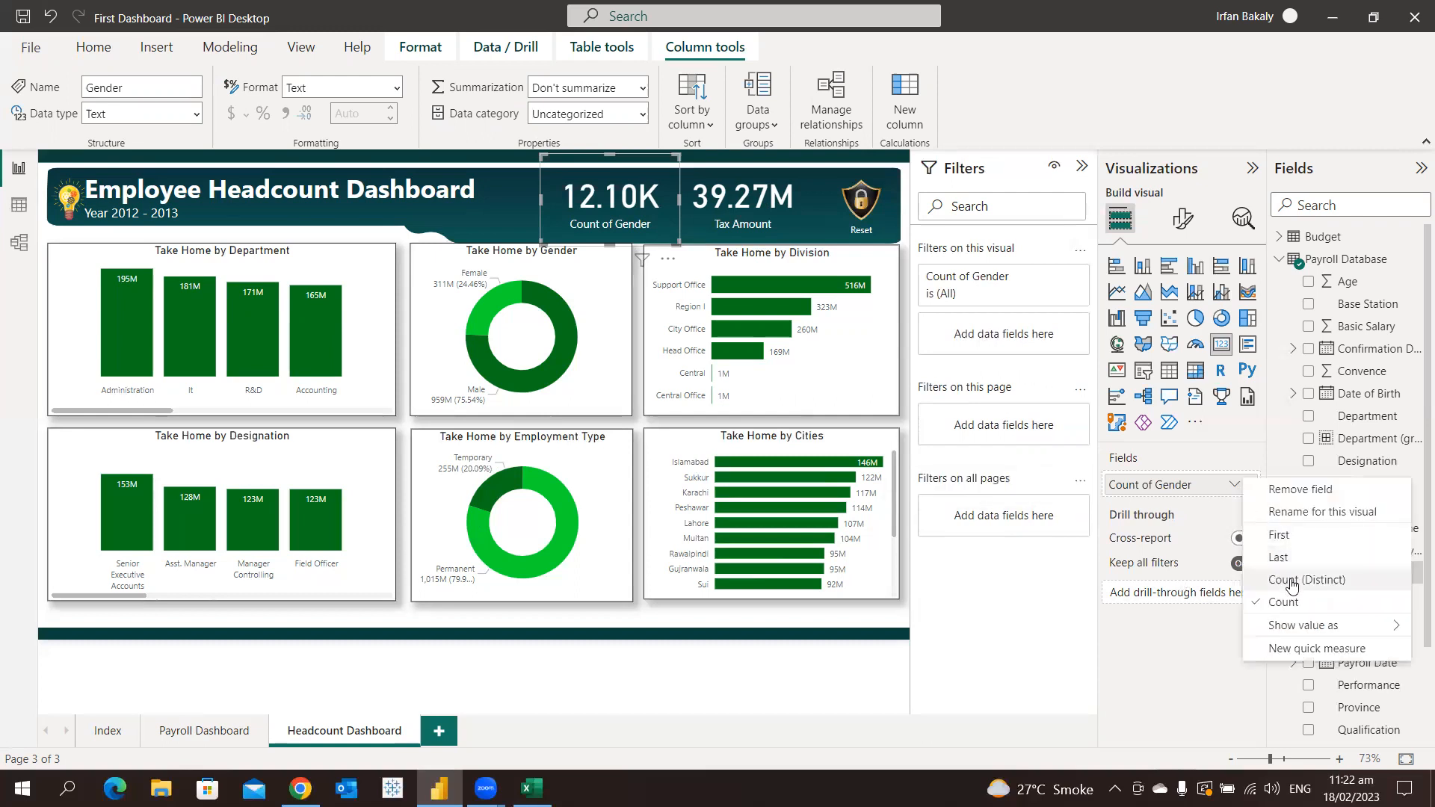
{"action": "left_click", "coordinate": [1312, 598]}
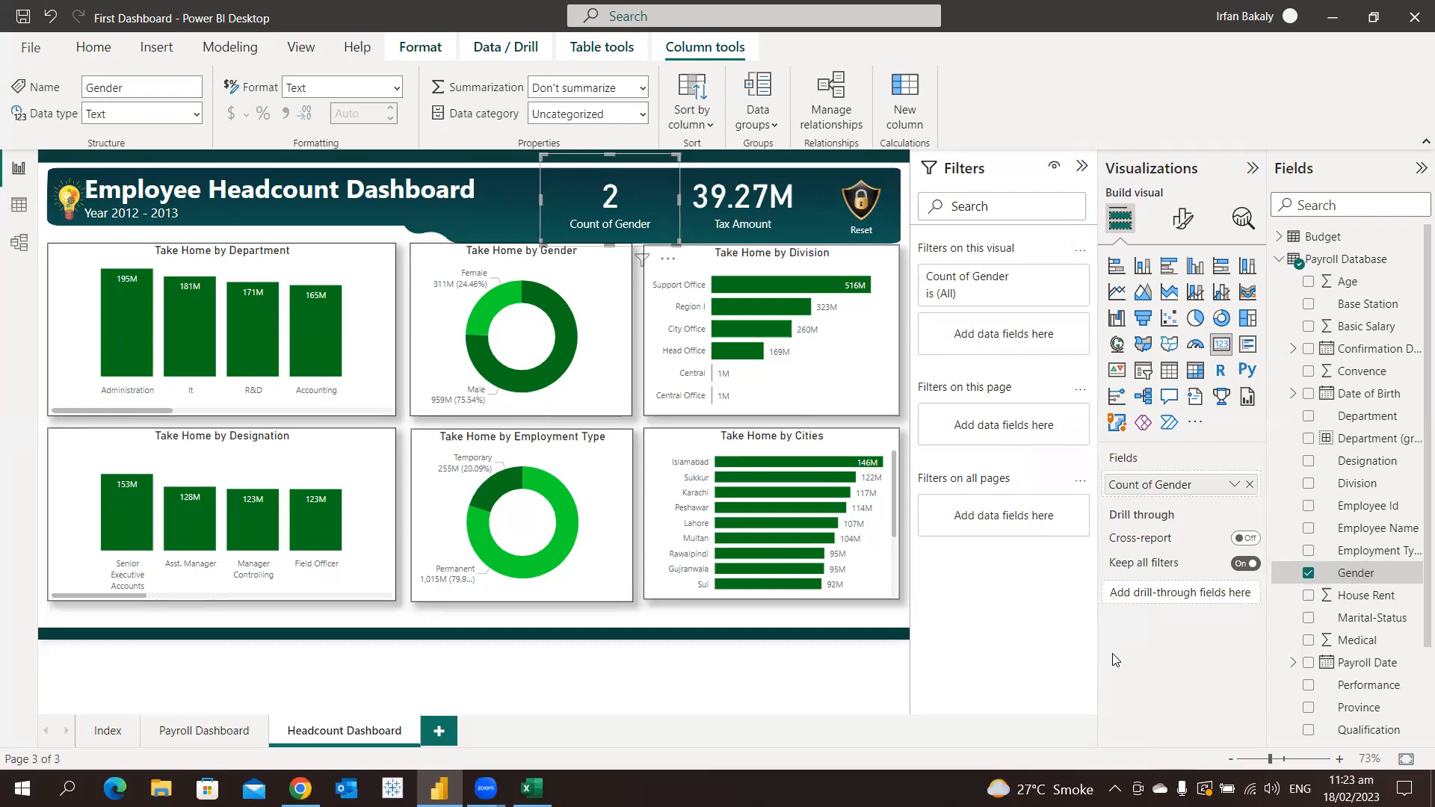
Replace the Gender field in the header card with Employee Id, summarized as Count (Distinct)
{"action": "left_click", "coordinate": [1249, 484]}
{"action": "left_click", "coordinate": [1307, 508]}
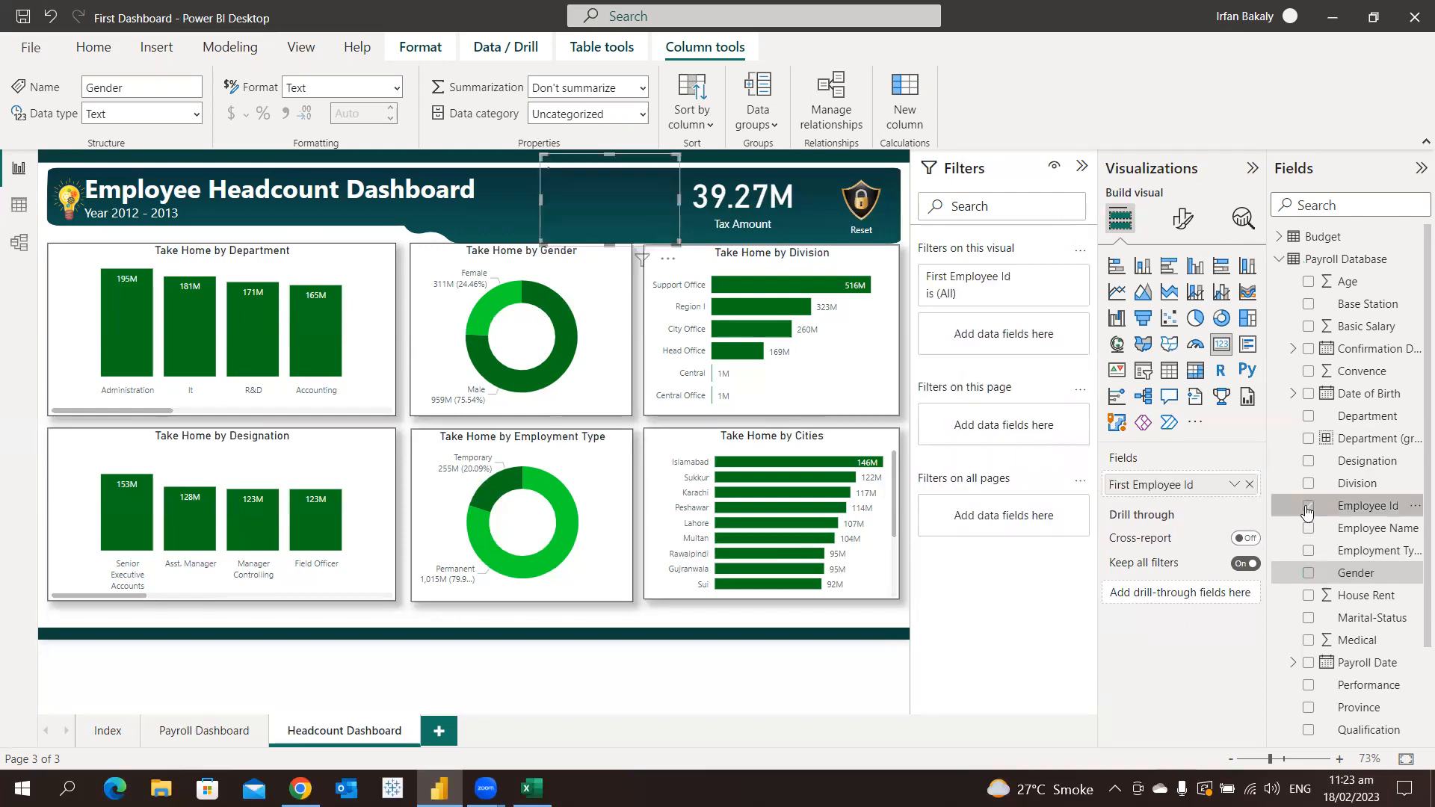
{"action": "left_click", "coordinate": [1234, 485]}
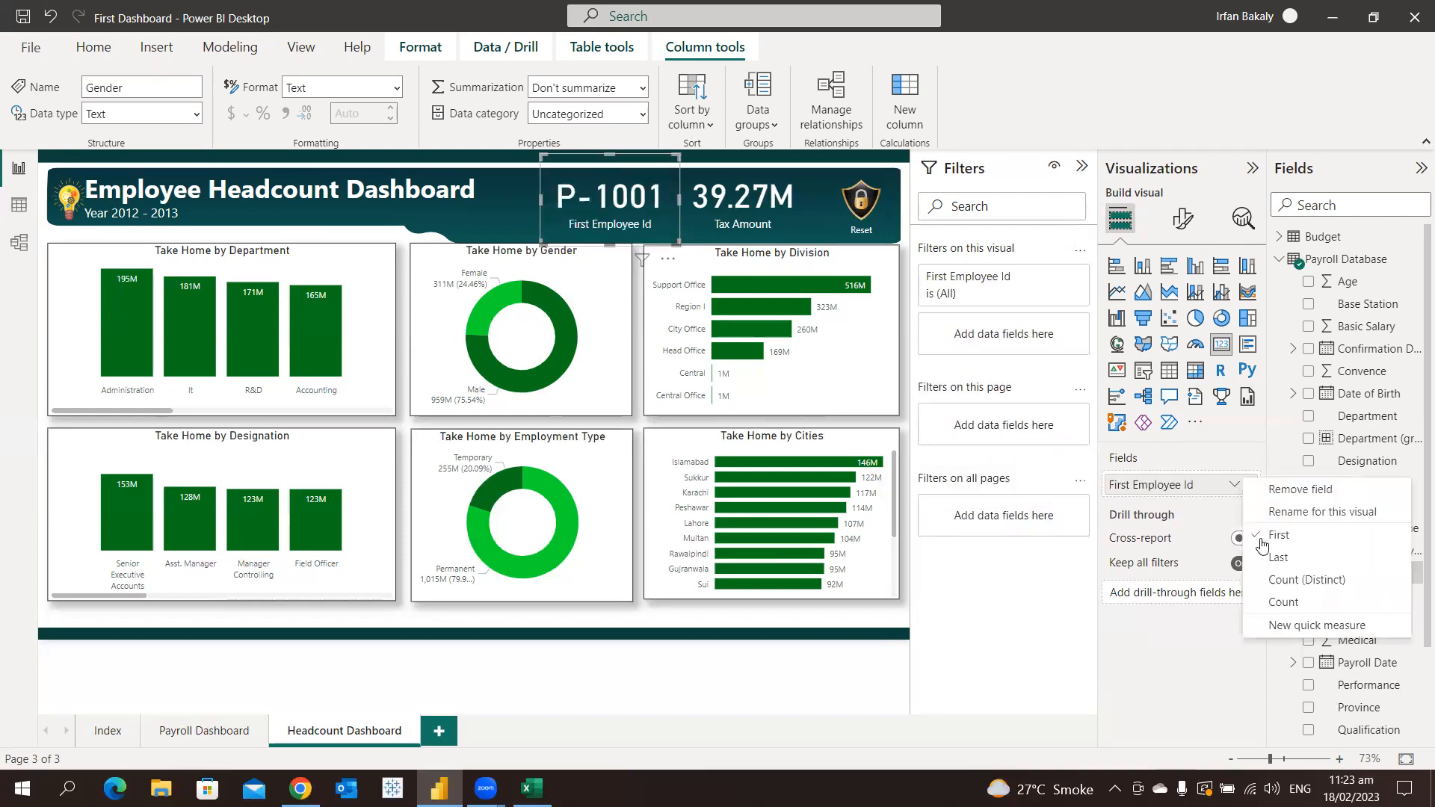
{"action": "left_click", "coordinate": [1279, 581]}
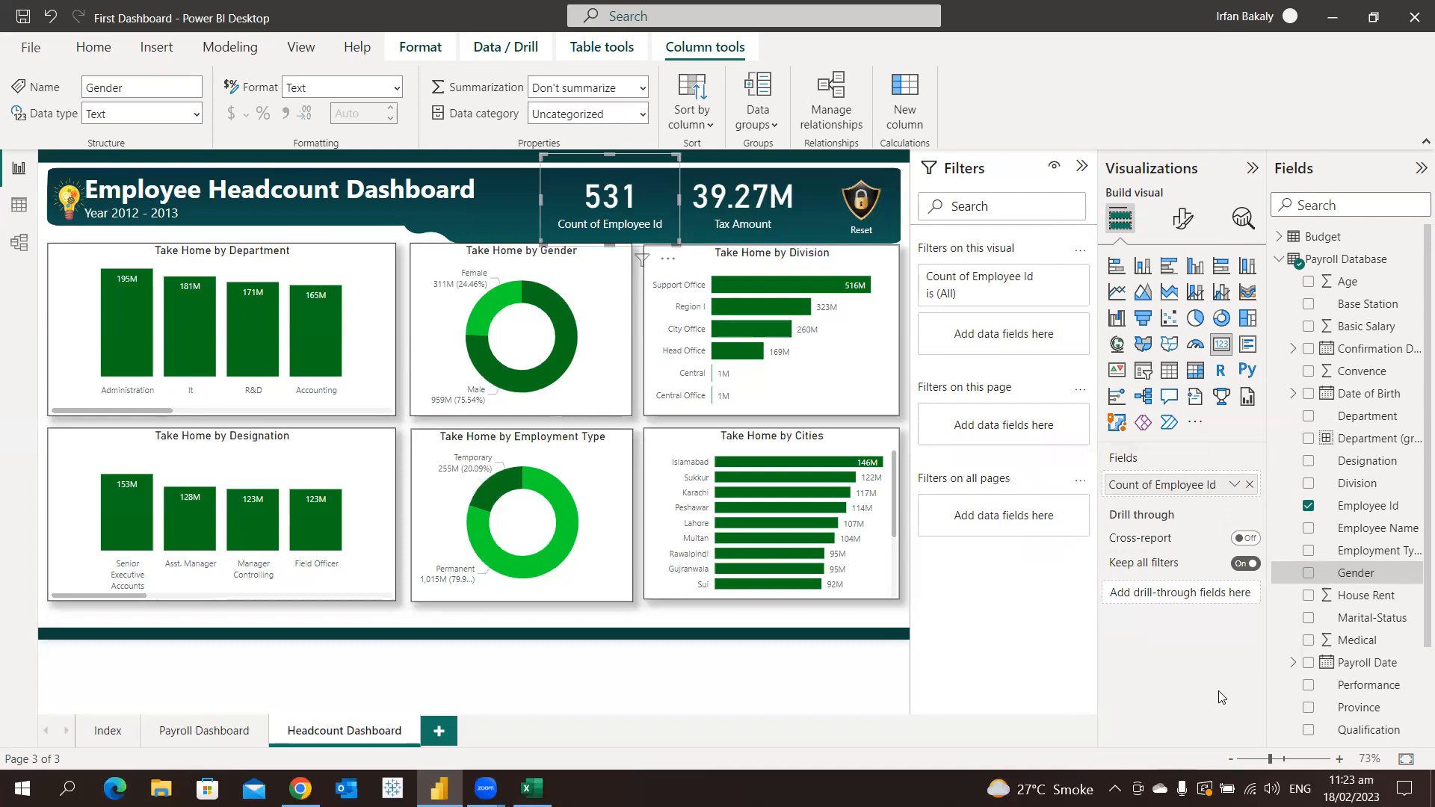
Rename the Employee Id count in the header card as "Employee Headcount" for this visual
{"action": "double_click", "coordinate": [1154, 486]}
{"action": "type", "text": "C"}
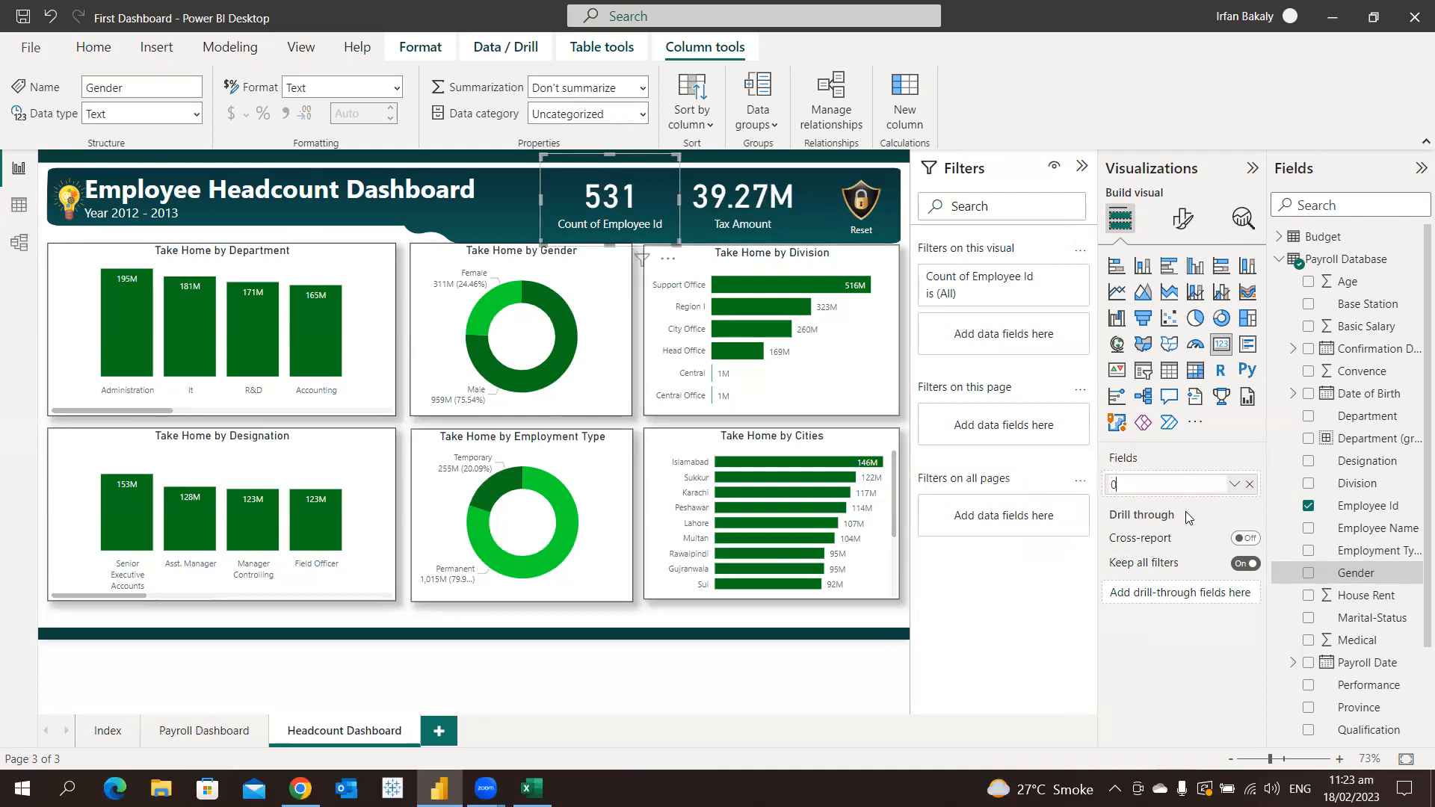
{"action": "key", "text": "BackSpace"}
{"action": "type", "text": "Employee Headcount"}
{"action": "key", "text": "Return"}
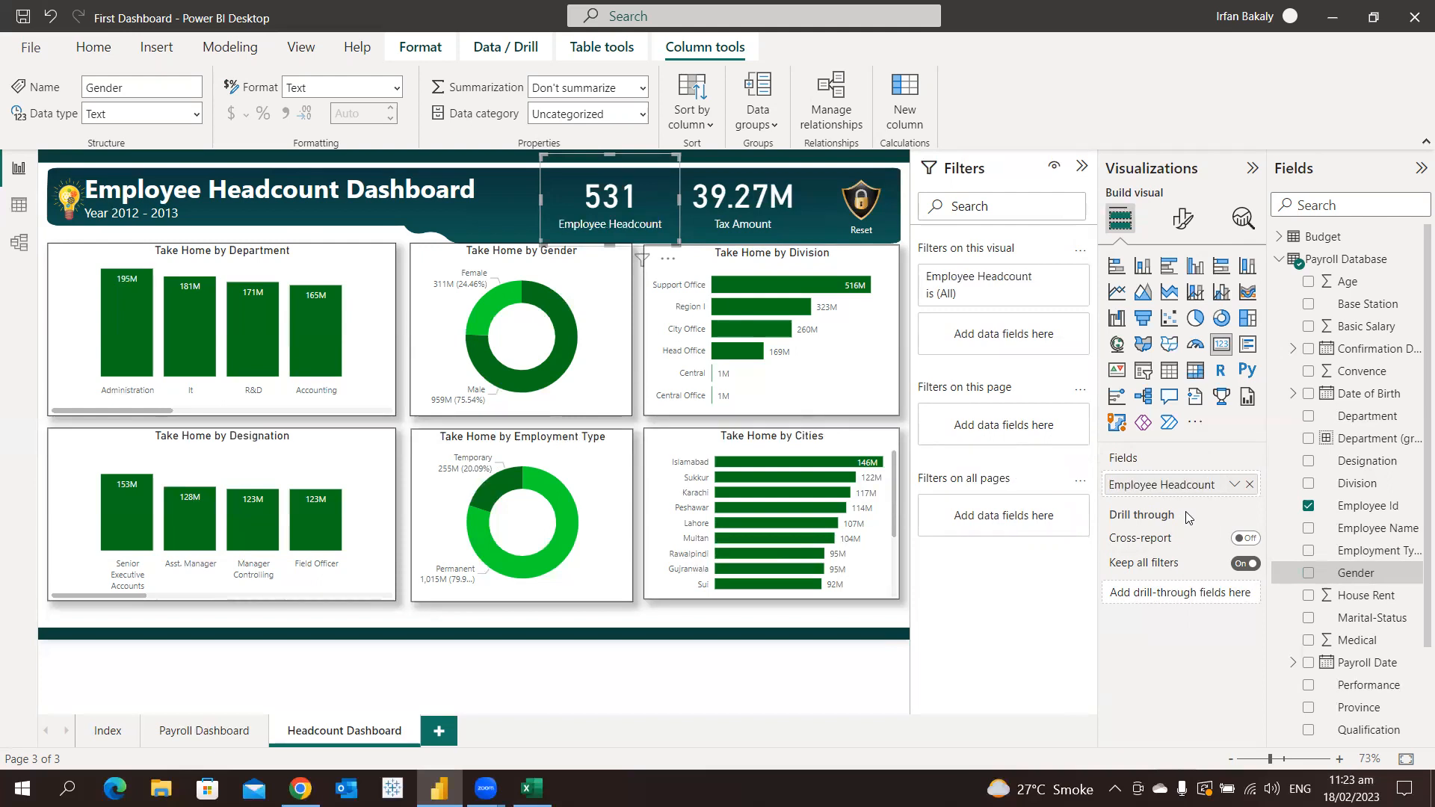
Delete the Tax Amount card from the header and slightly narrow the Employee Headcount card
{"action": "left_click", "coordinate": [736, 209]}
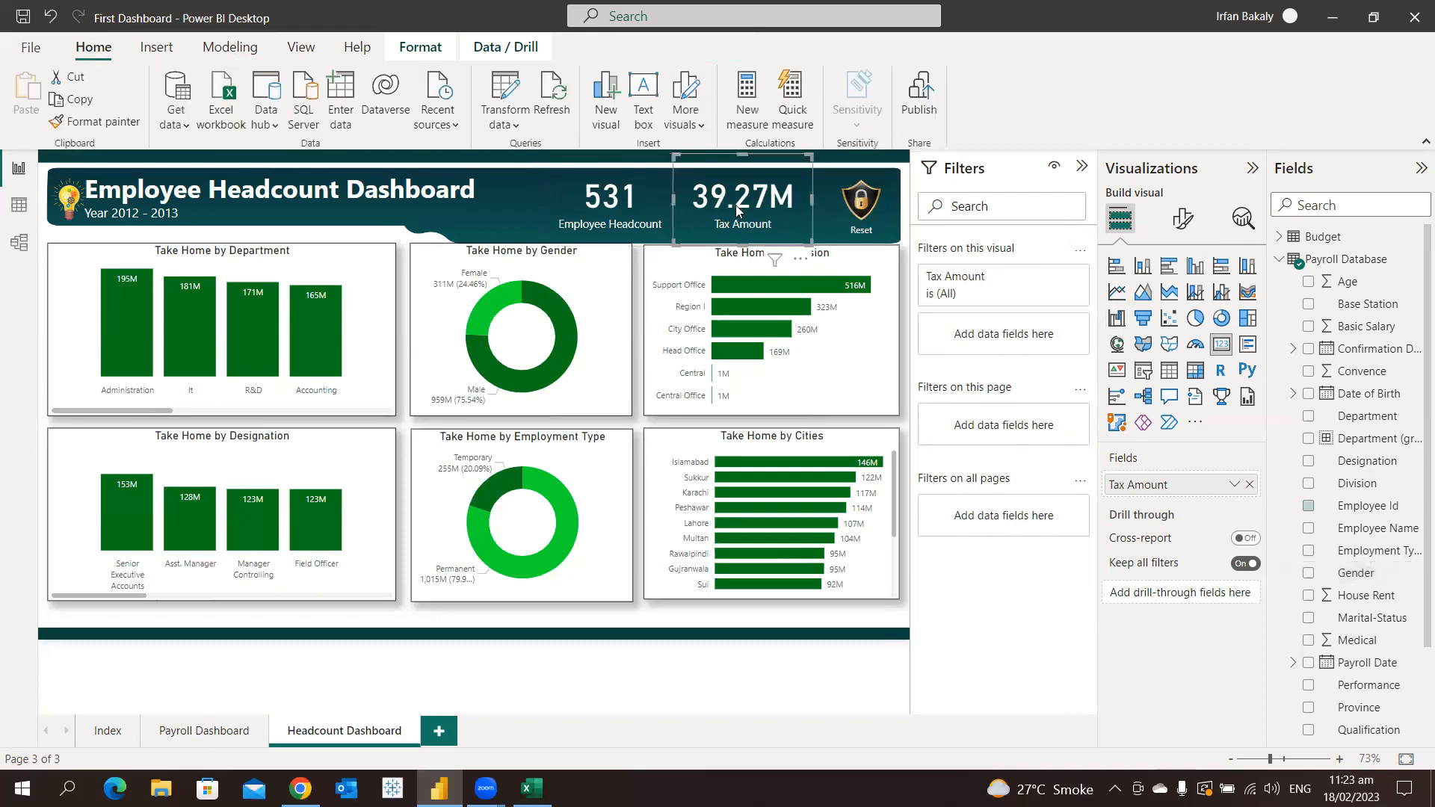
{"action": "key", "text": "Delete"}
{"action": "left_click", "coordinate": [636, 209]}
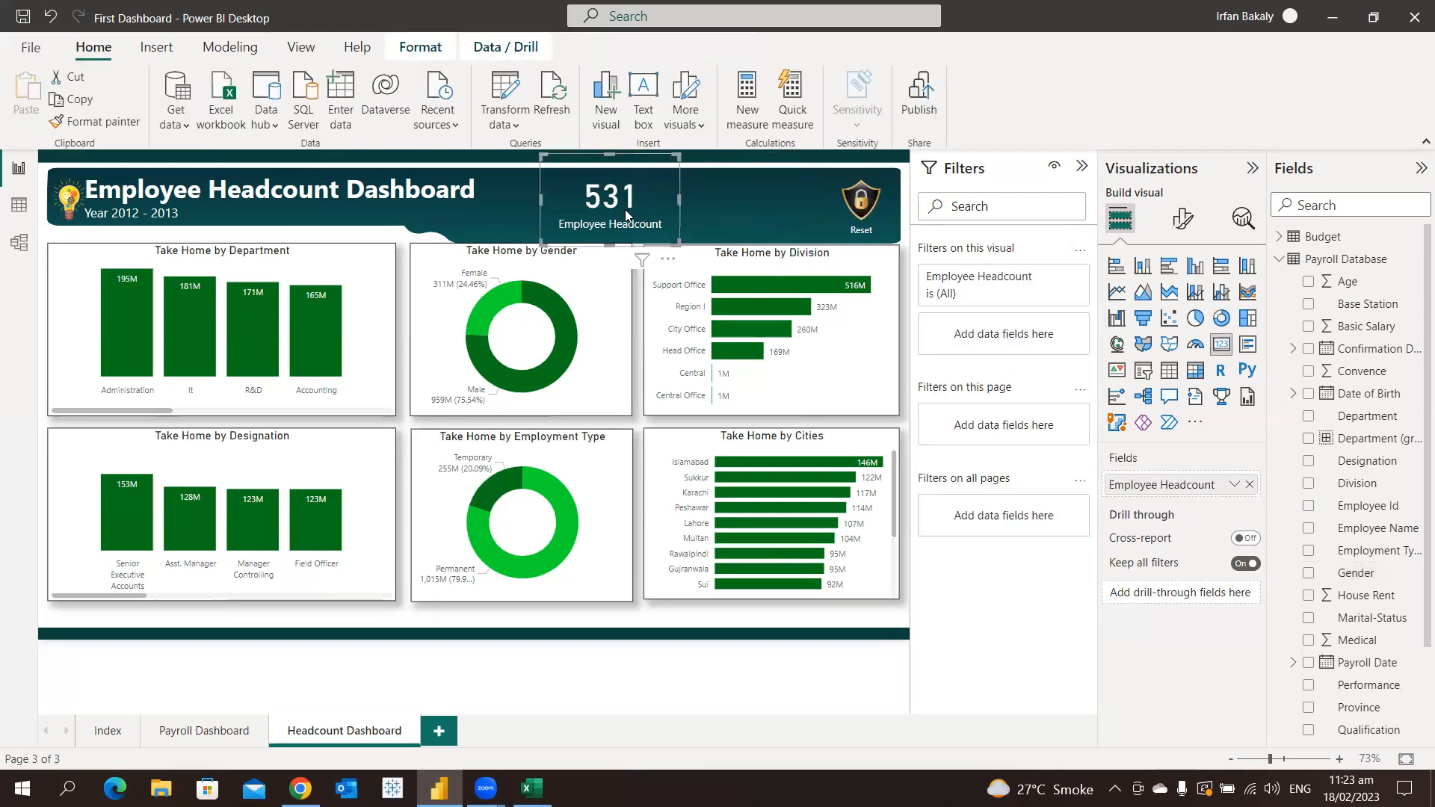
{"action": "left_click_drag", "start_coordinate": [675, 200], "coordinate": [665, 202]}
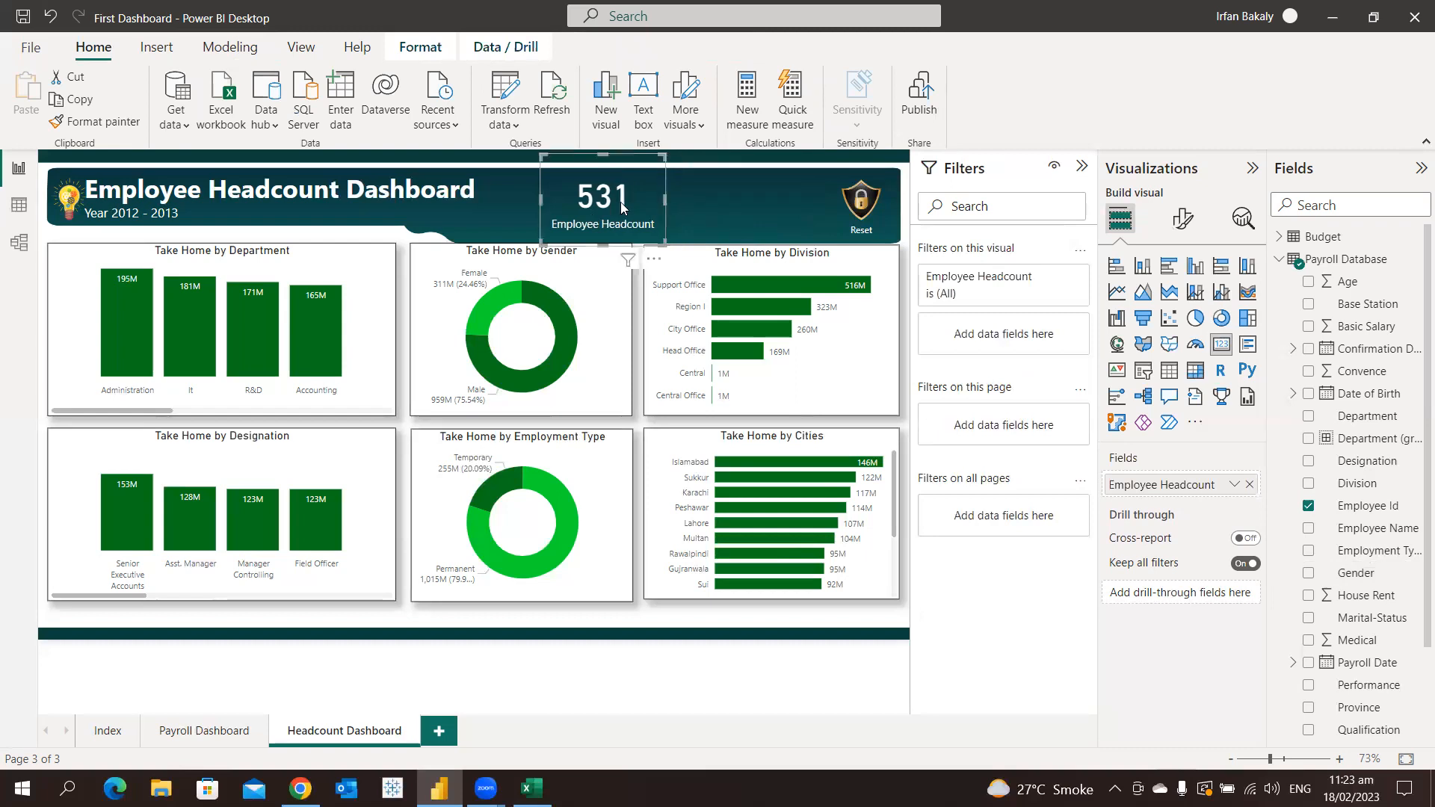
Duplicate the Employee Headcount card and place the copy directly to the right of the original
{"action": "key", "text": "ctrl+c"}
{"action": "key", "text": "ctrl+v"}
{"action": "left_click_drag", "start_coordinate": [622, 209], "coordinate": [734, 209]}
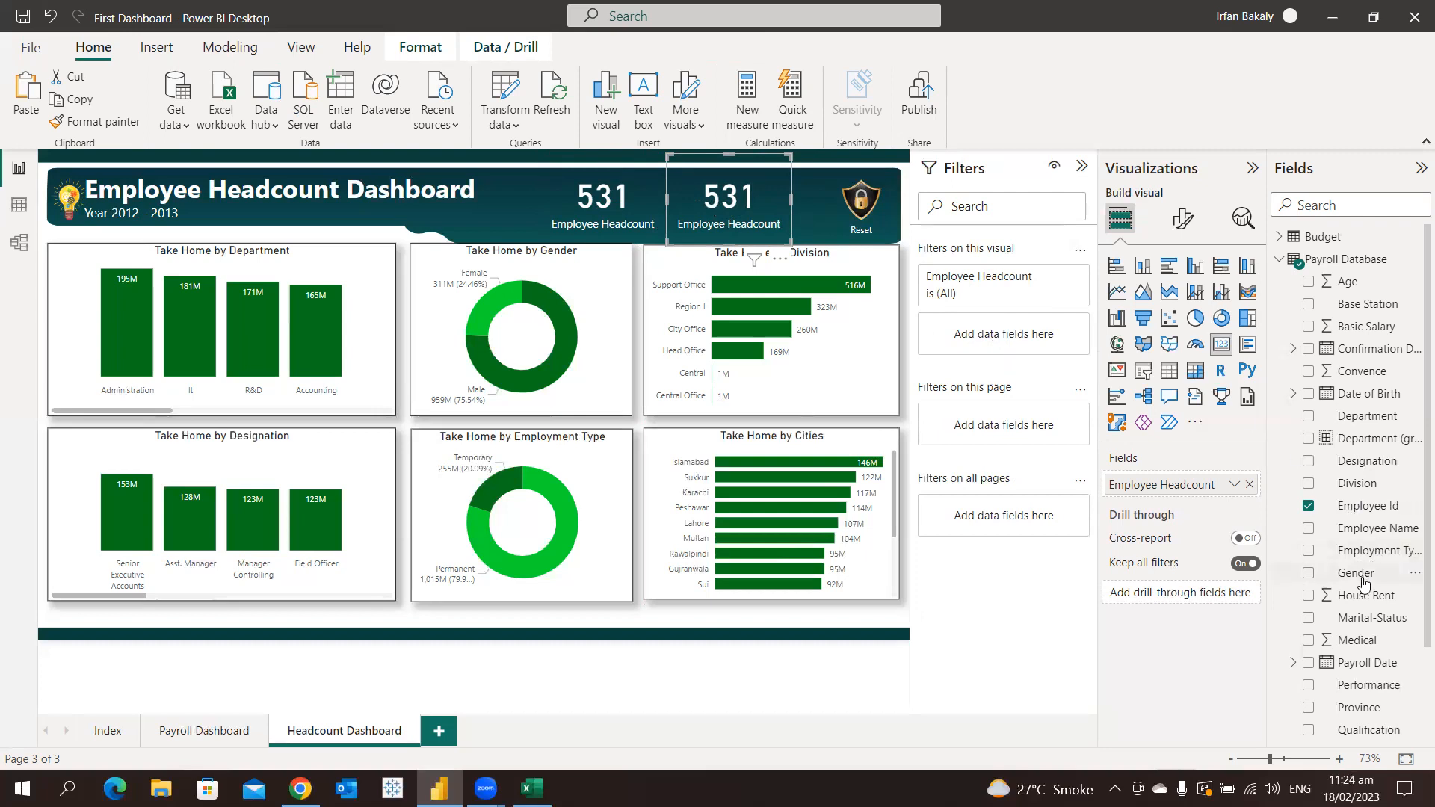
Add a visual-level Gender filter set to Male on the copied card and rename its field as "Male Staff"
{"action": "left_click_drag", "start_coordinate": [1356, 576], "coordinate": [1028, 345]}
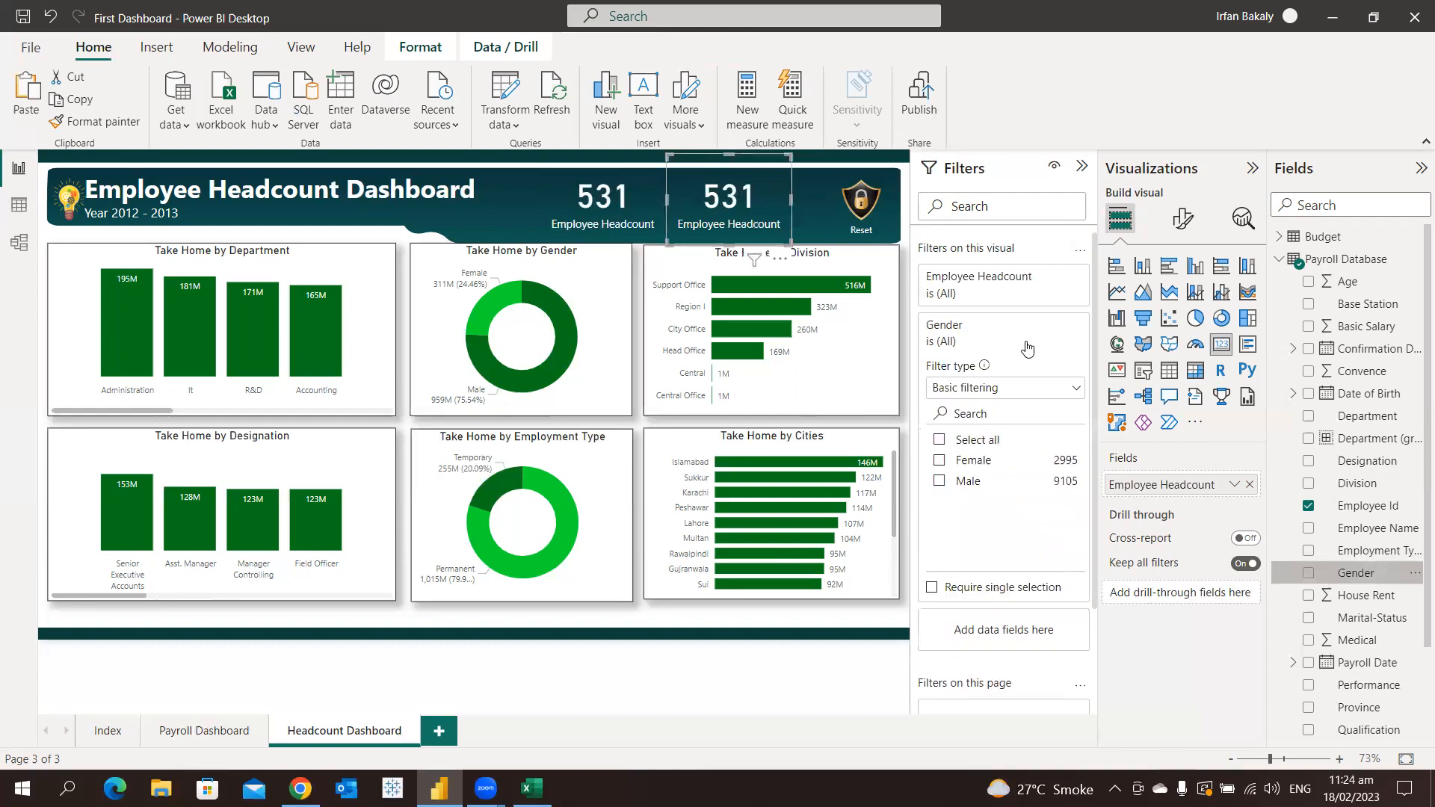
{"action": "left_click", "coordinate": [972, 482]}
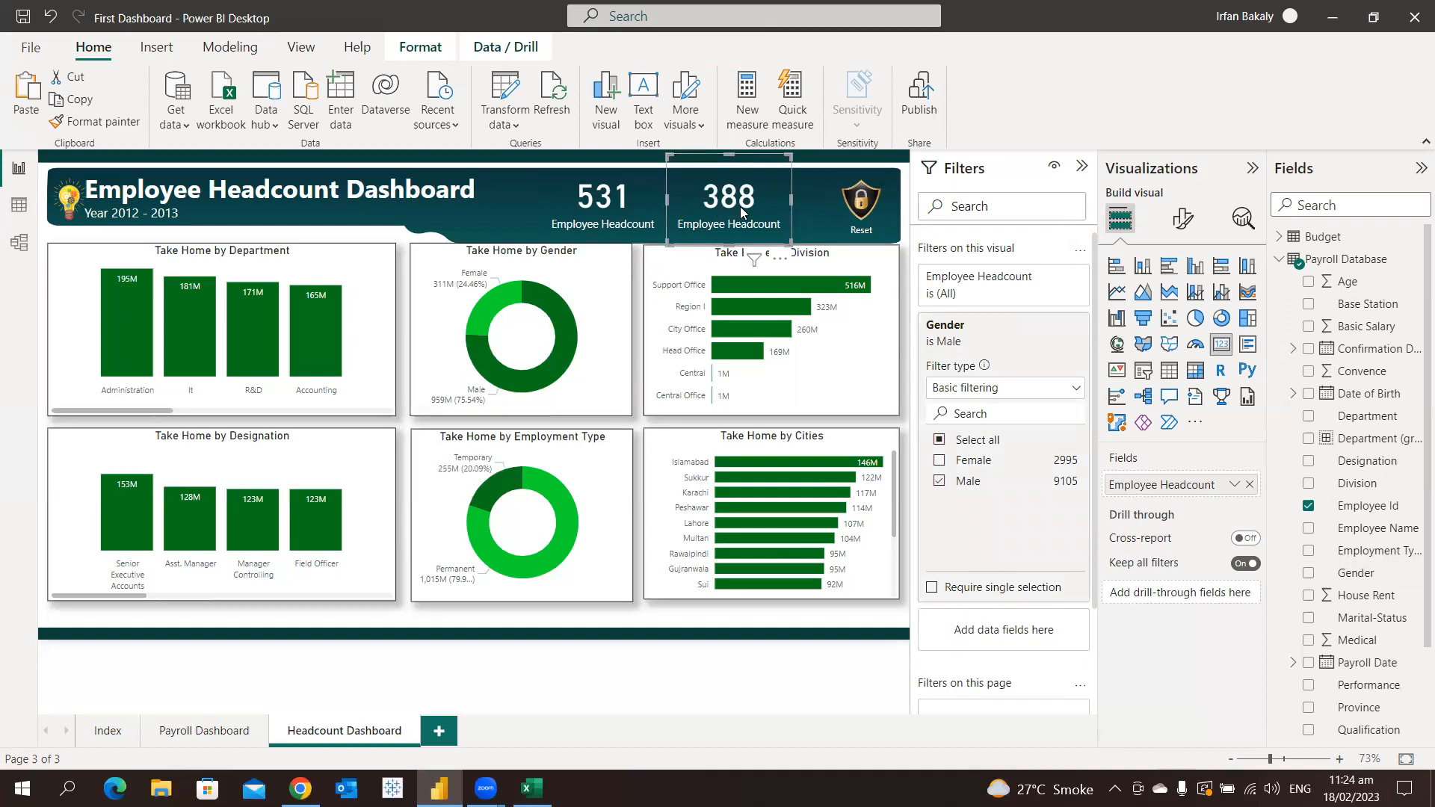
{"action": "double_click", "coordinate": [1163, 484]}
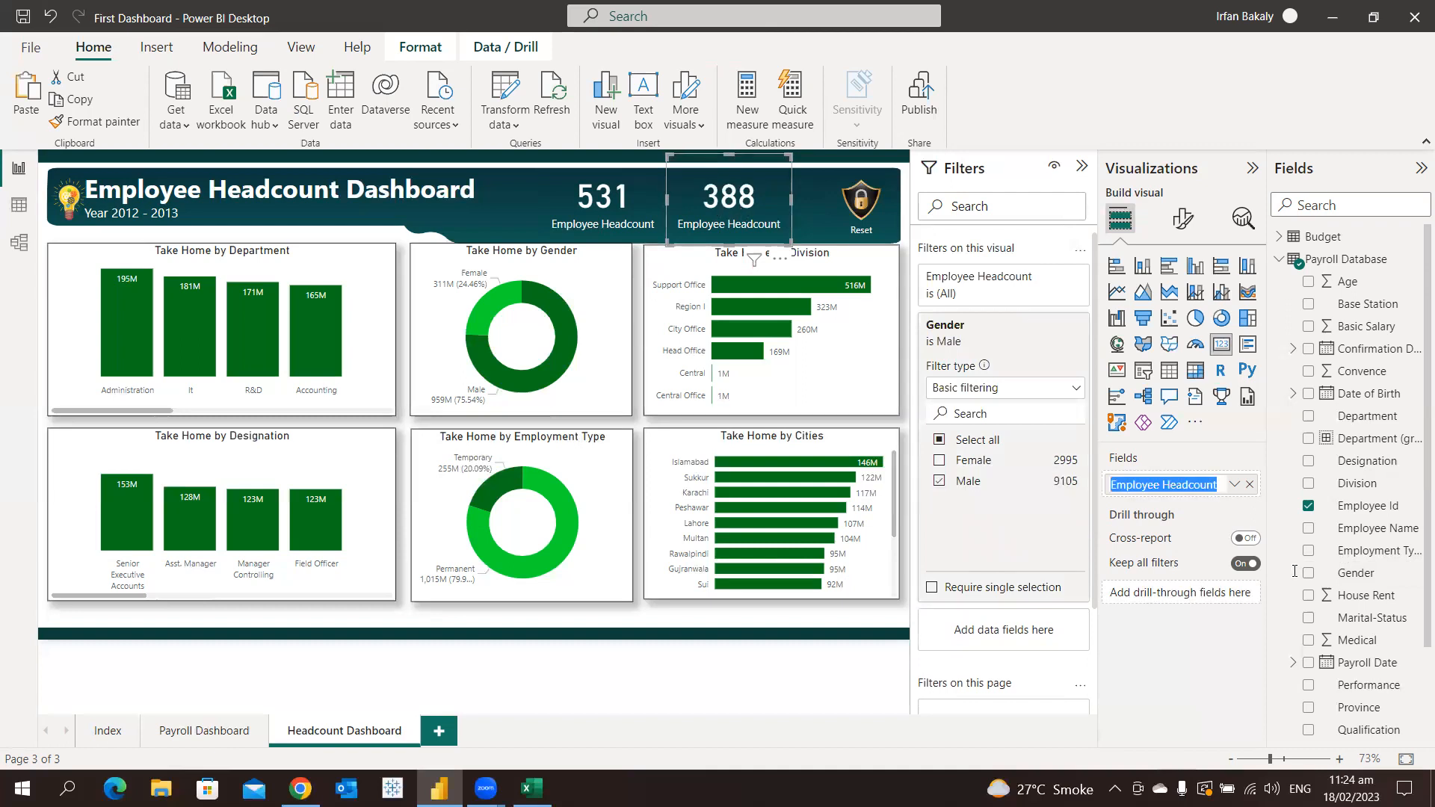
{"action": "type", "text": "Male Staff"}
{"action": "key", "text": "Return"}
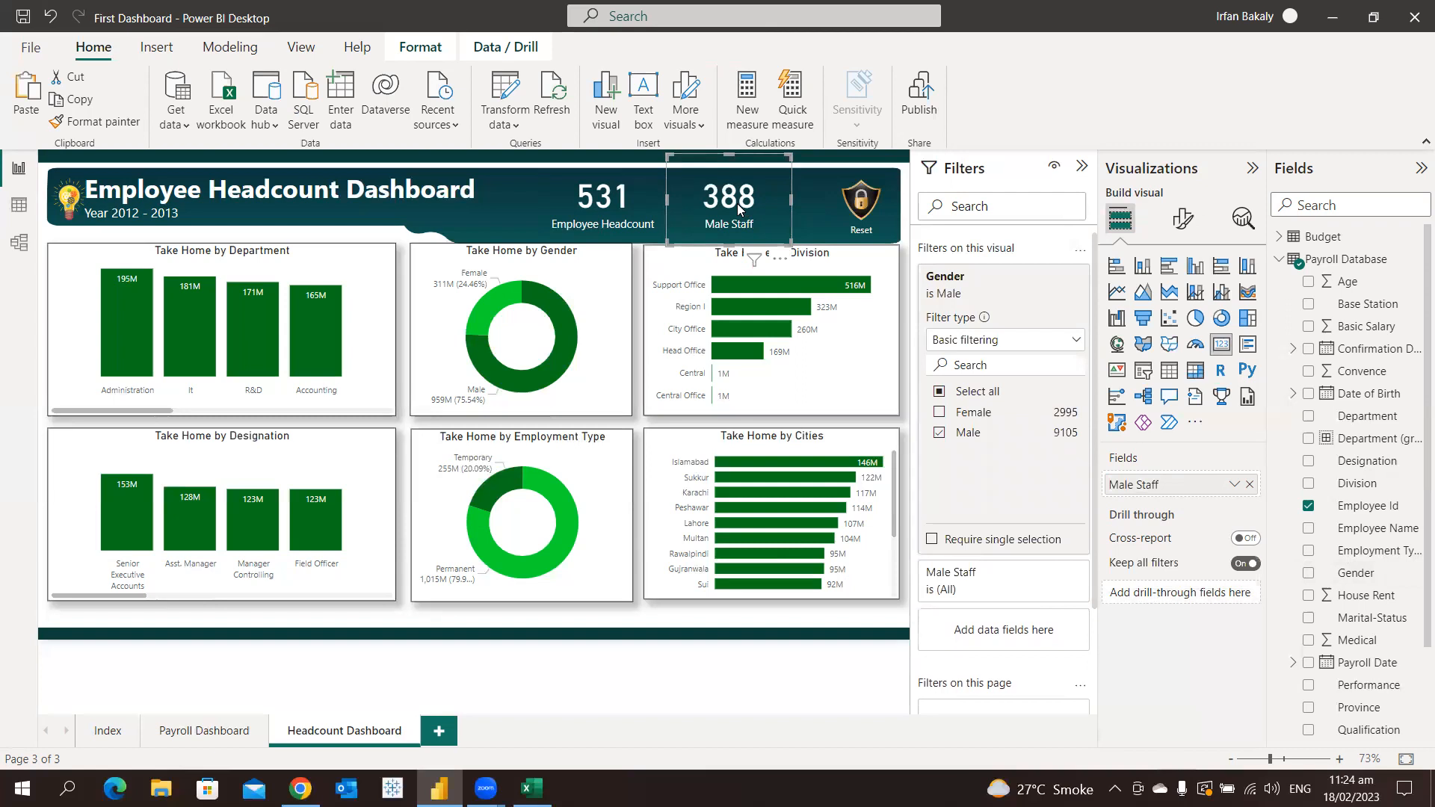
Duplicate the Male Staff card toward the Reset icon and switch the copy's Gender filter from Male to Female
{"action": "key", "text": "ctrl+c"}
{"action": "key", "text": "ctrl+v"}
{"action": "left_click_drag", "start_coordinate": [737, 203], "coordinate": [808, 202]}
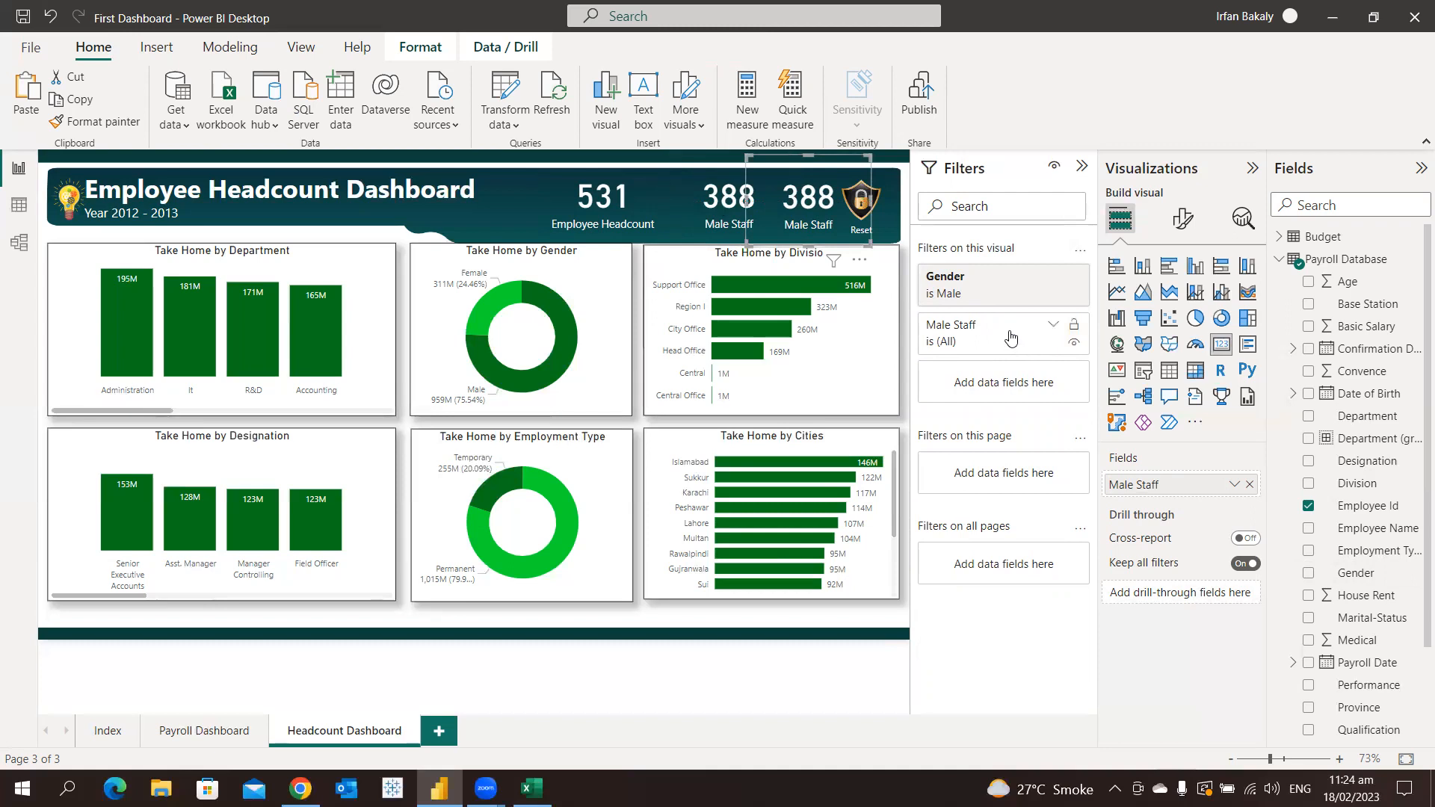
{"action": "left_click", "coordinate": [972, 299]}
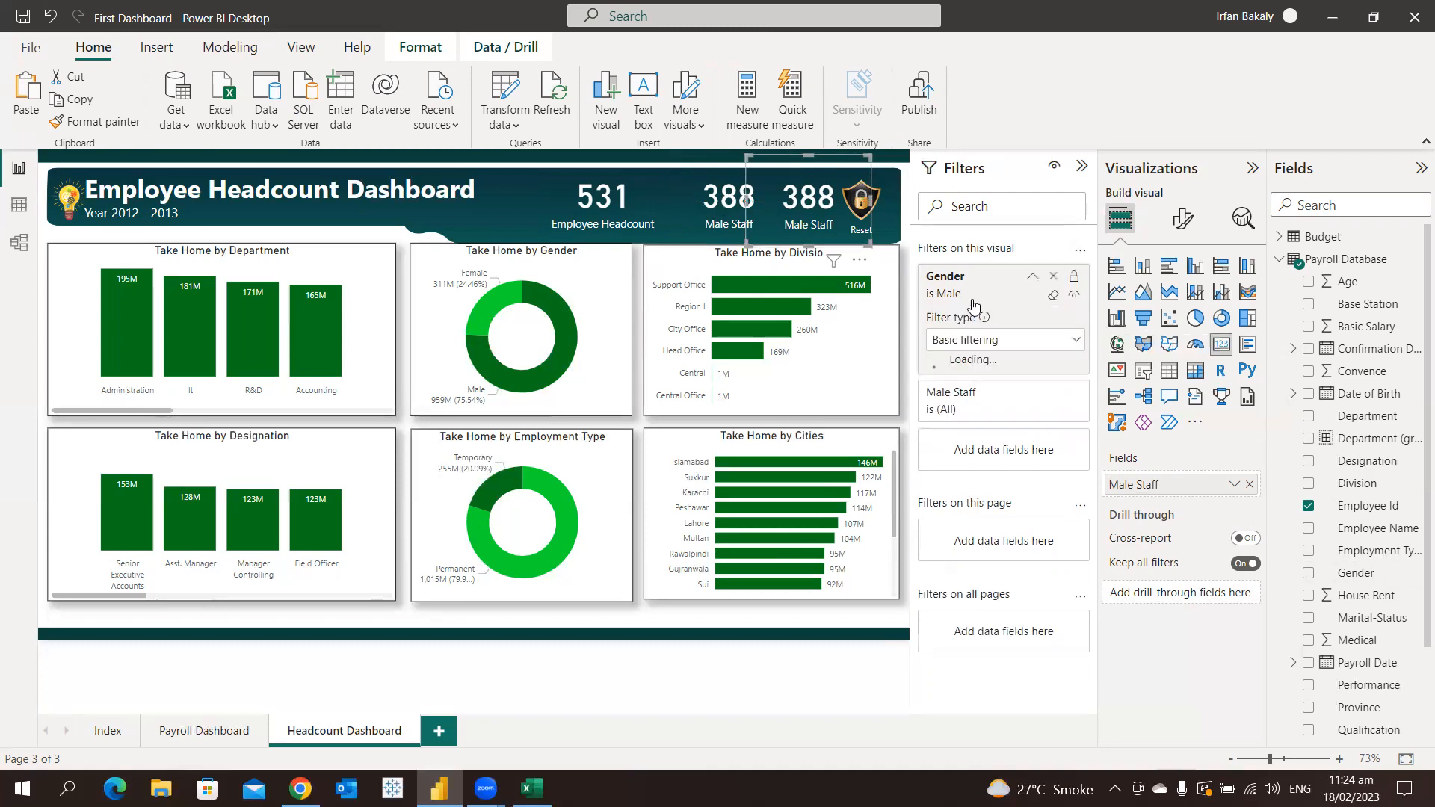
{"action": "left_click", "coordinate": [967, 432]}
{"action": "left_click", "coordinate": [966, 415]}
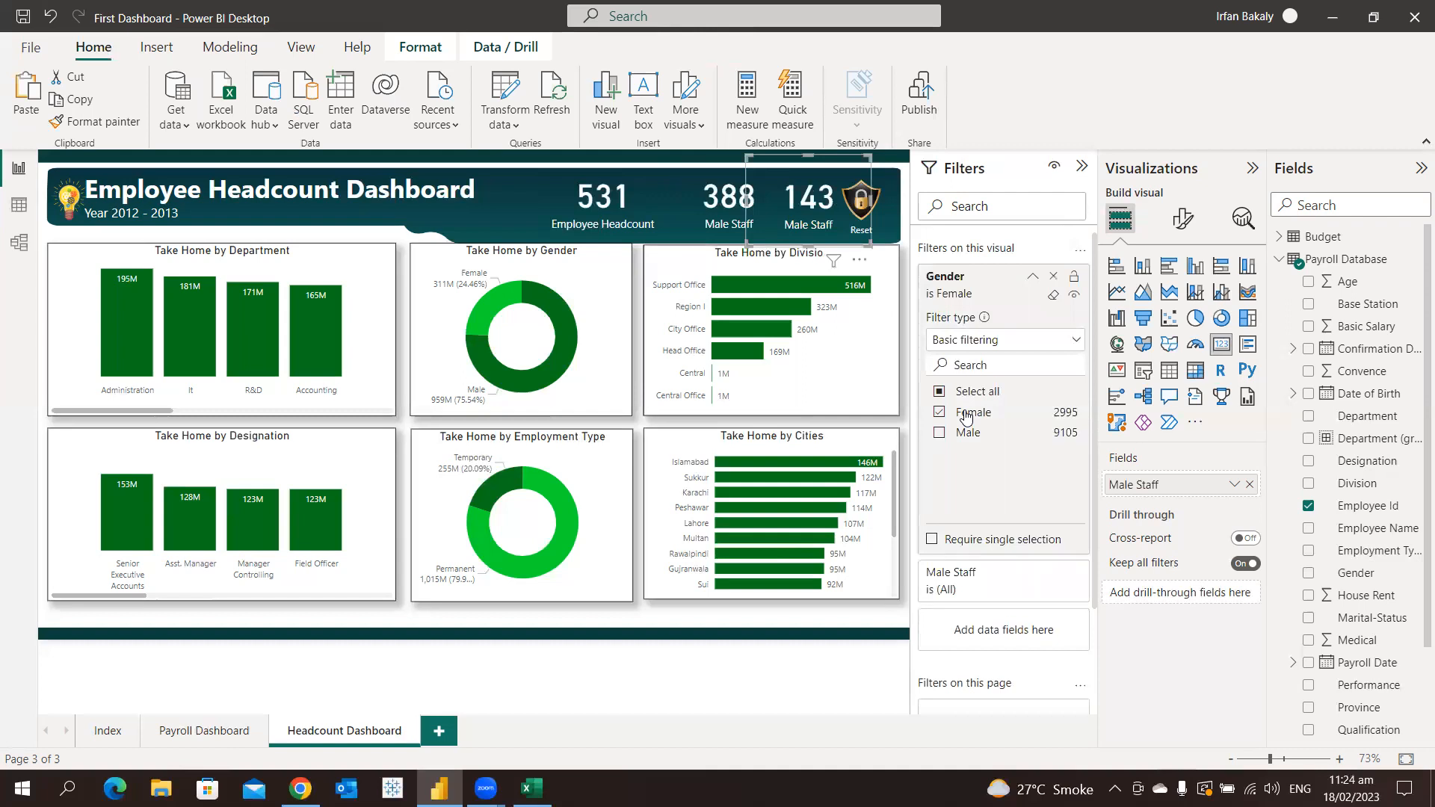
Rename the field of the female-filtered card as "Female Staff"
{"action": "double_click", "coordinate": [1114, 485]}
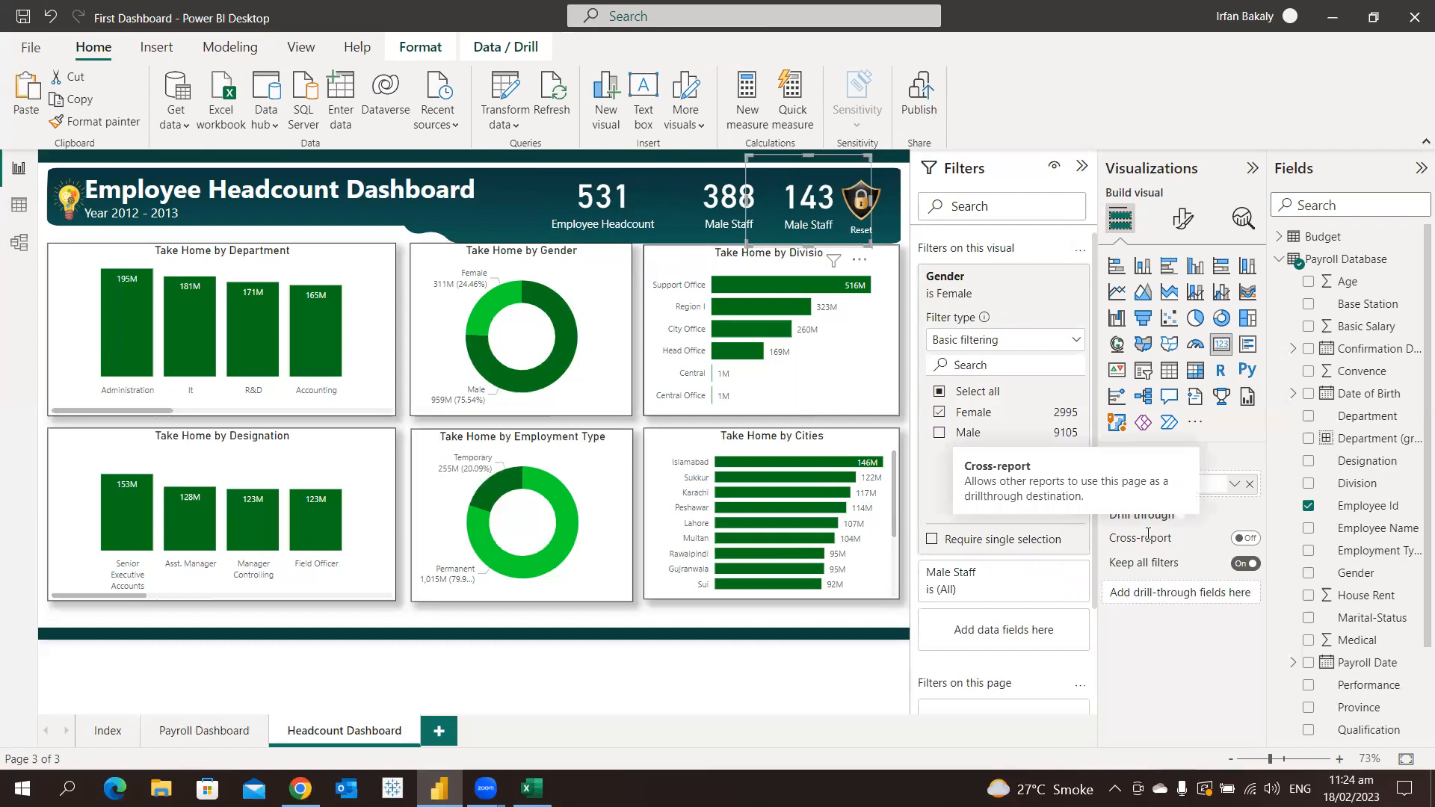
{"action": "type", "text": "FEmale"}
{"action": "key", "text": "Return"}
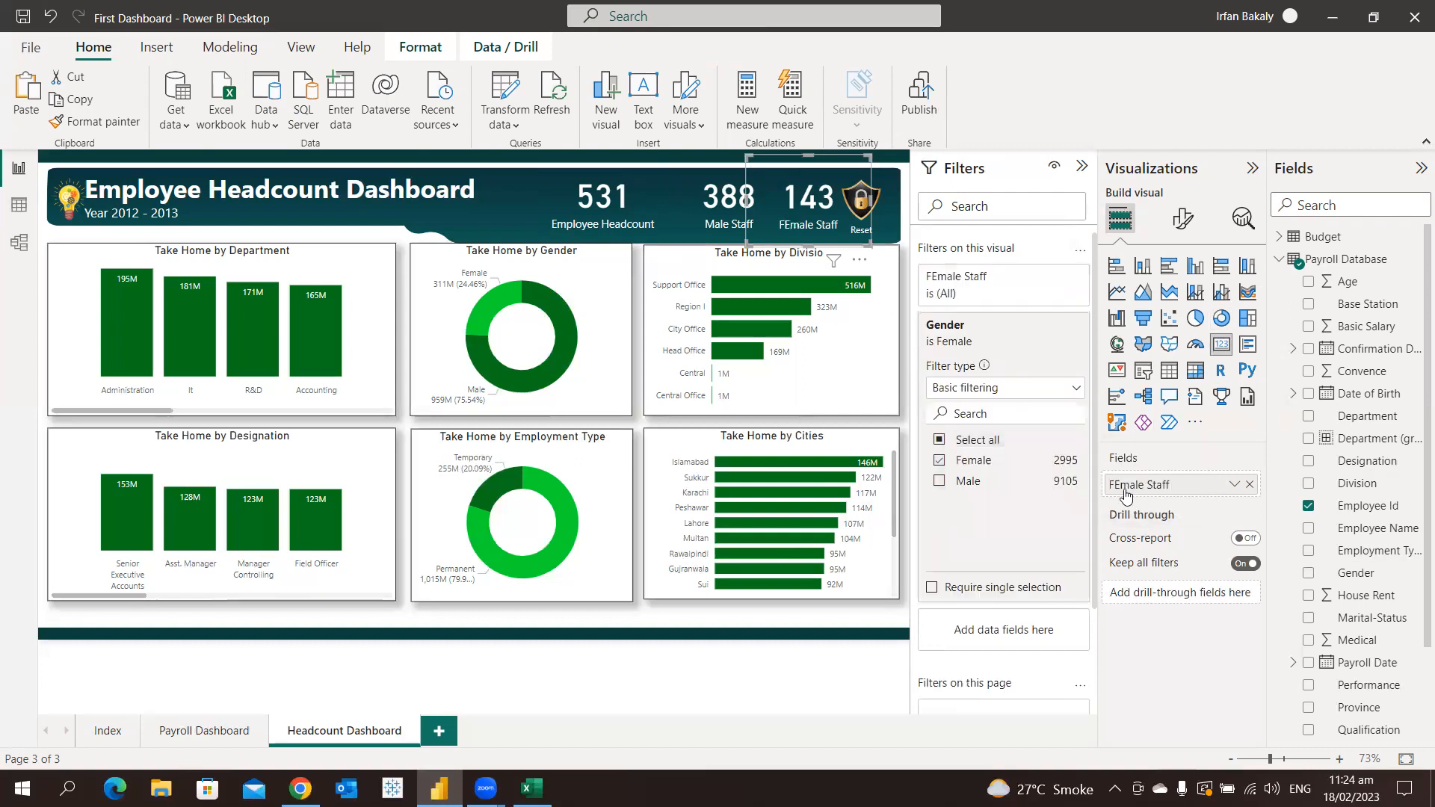
{"action": "double_click", "coordinate": [1125, 491]}
{"action": "left_click", "coordinate": [1124, 487]}
{"action": "key", "text": "BackSpace"}
{"action": "type", "text": "e"}
{"action": "key", "text": "Return"}
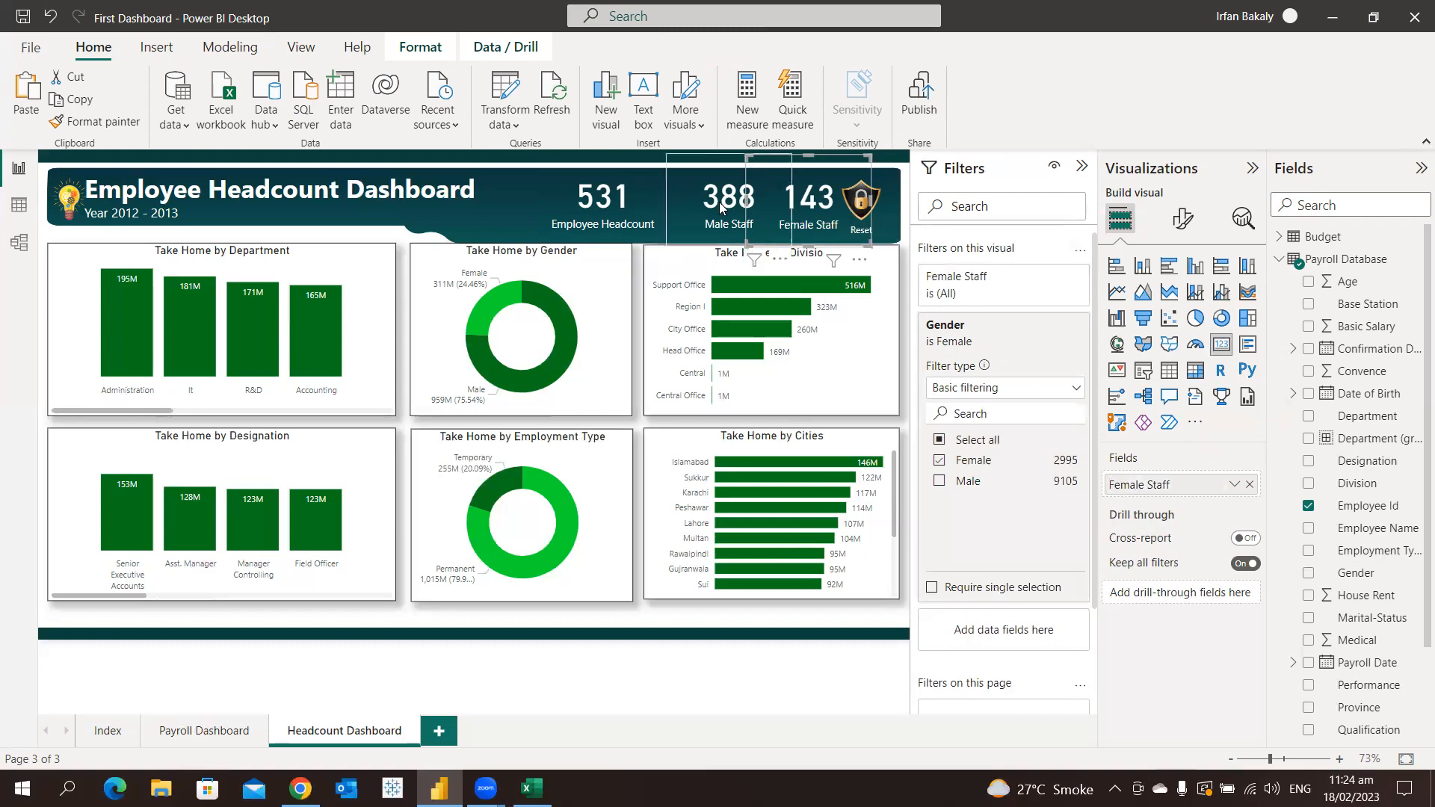
Set the callout value font size of all three header cards to 30
{"action": "left_click", "coordinate": [720, 208], "text": "ctrl"}
{"action": "left_click", "coordinate": [612, 215], "text": "ctrl"}
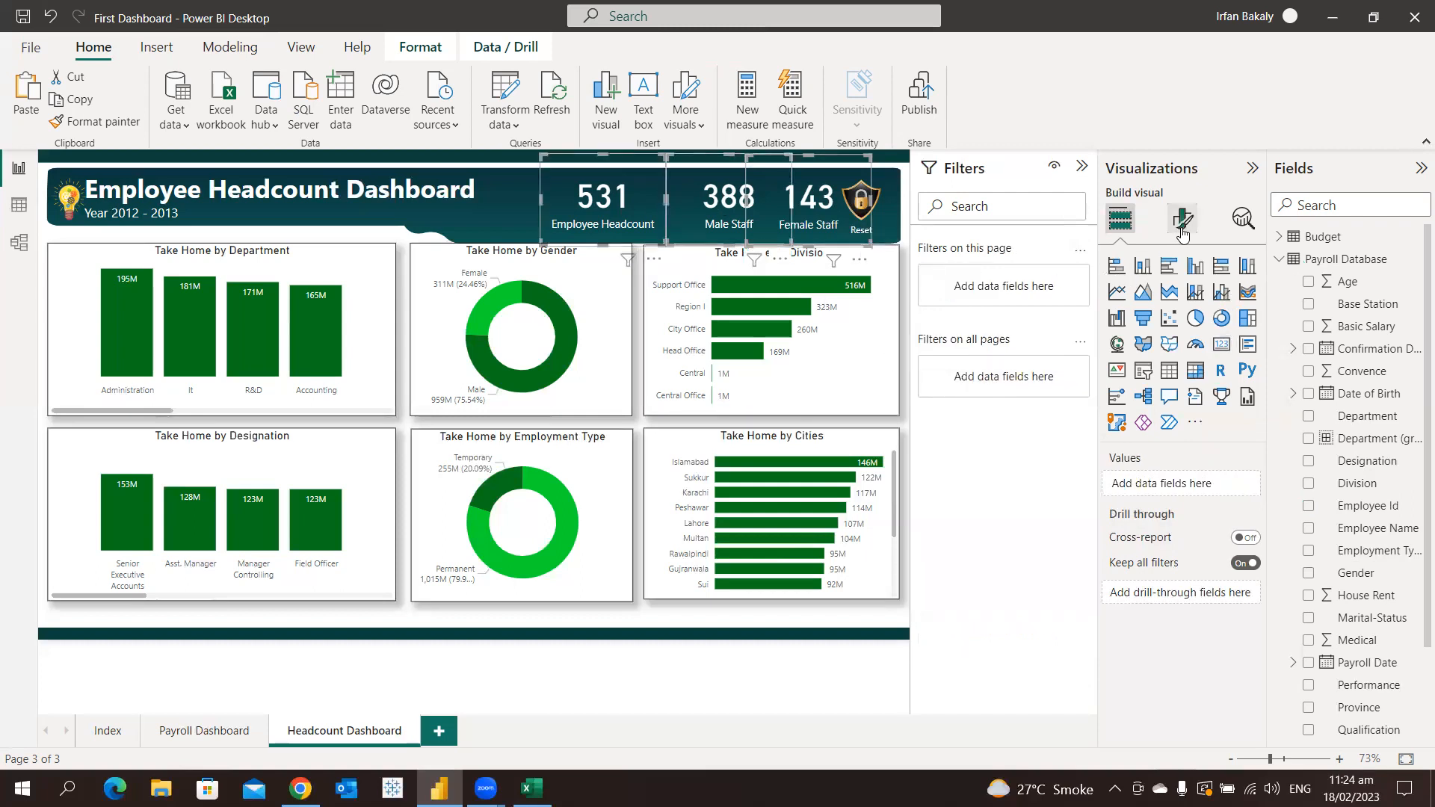
{"action": "left_click", "coordinate": [1182, 234]}
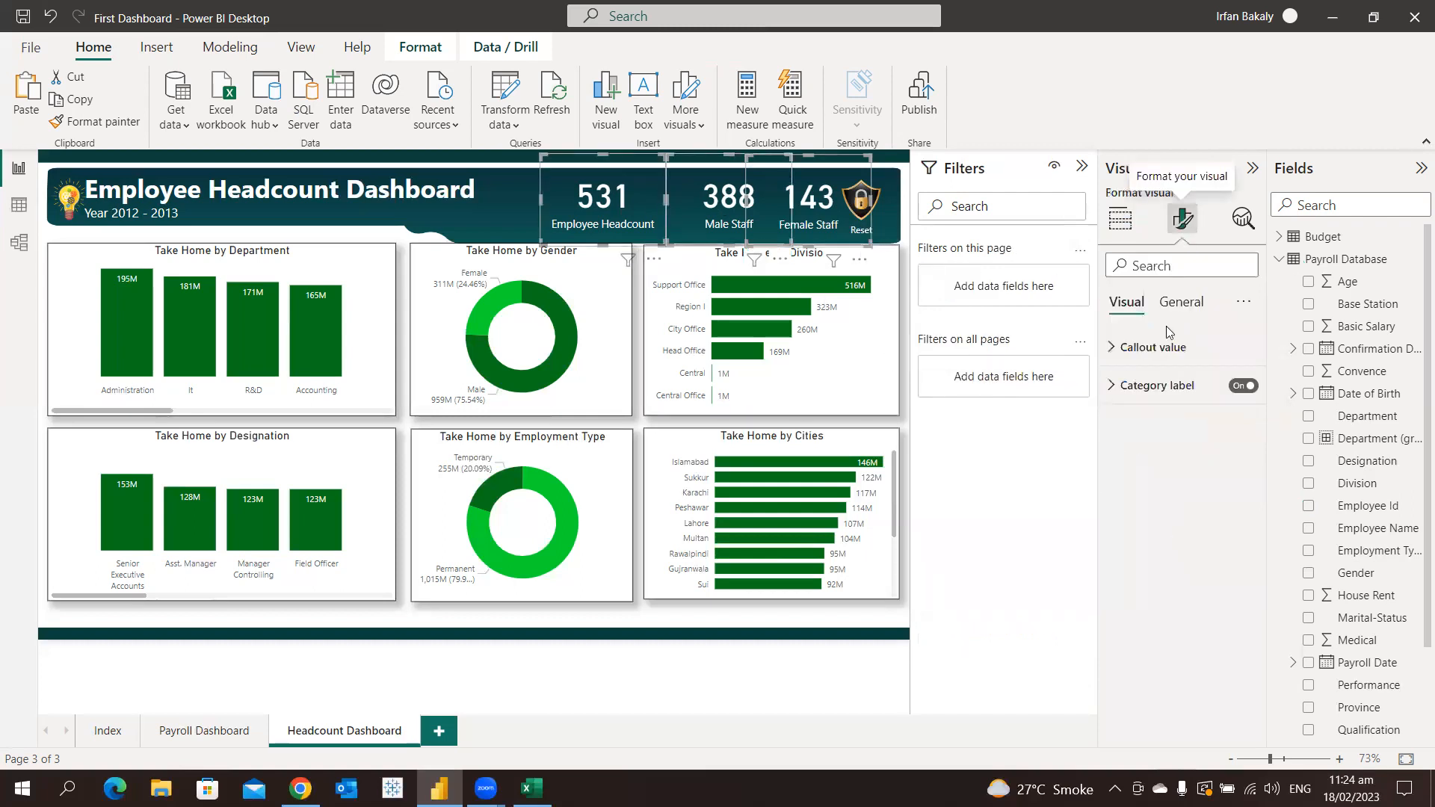
{"action": "left_click", "coordinate": [1166, 347]}
{"action": "left_click", "coordinate": [1210, 404]}
{"action": "type", "text": "30"}
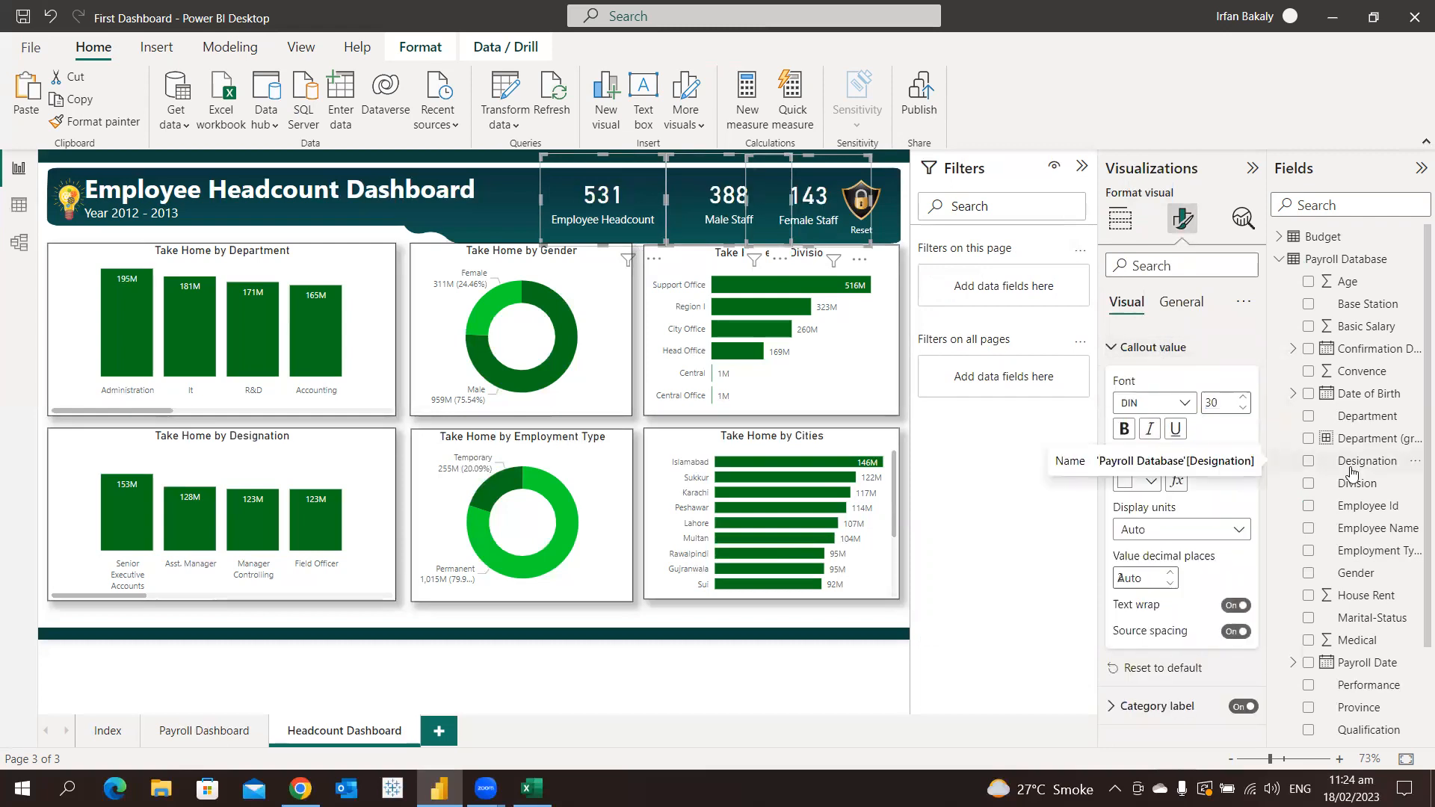
Narrow the three header cards and move them left so they sit side by side, clear of the Reset icon
{"action": "left_click", "coordinate": [657, 213]}
{"action": "left_click_drag", "start_coordinate": [666, 201], "coordinate": [622, 201]}
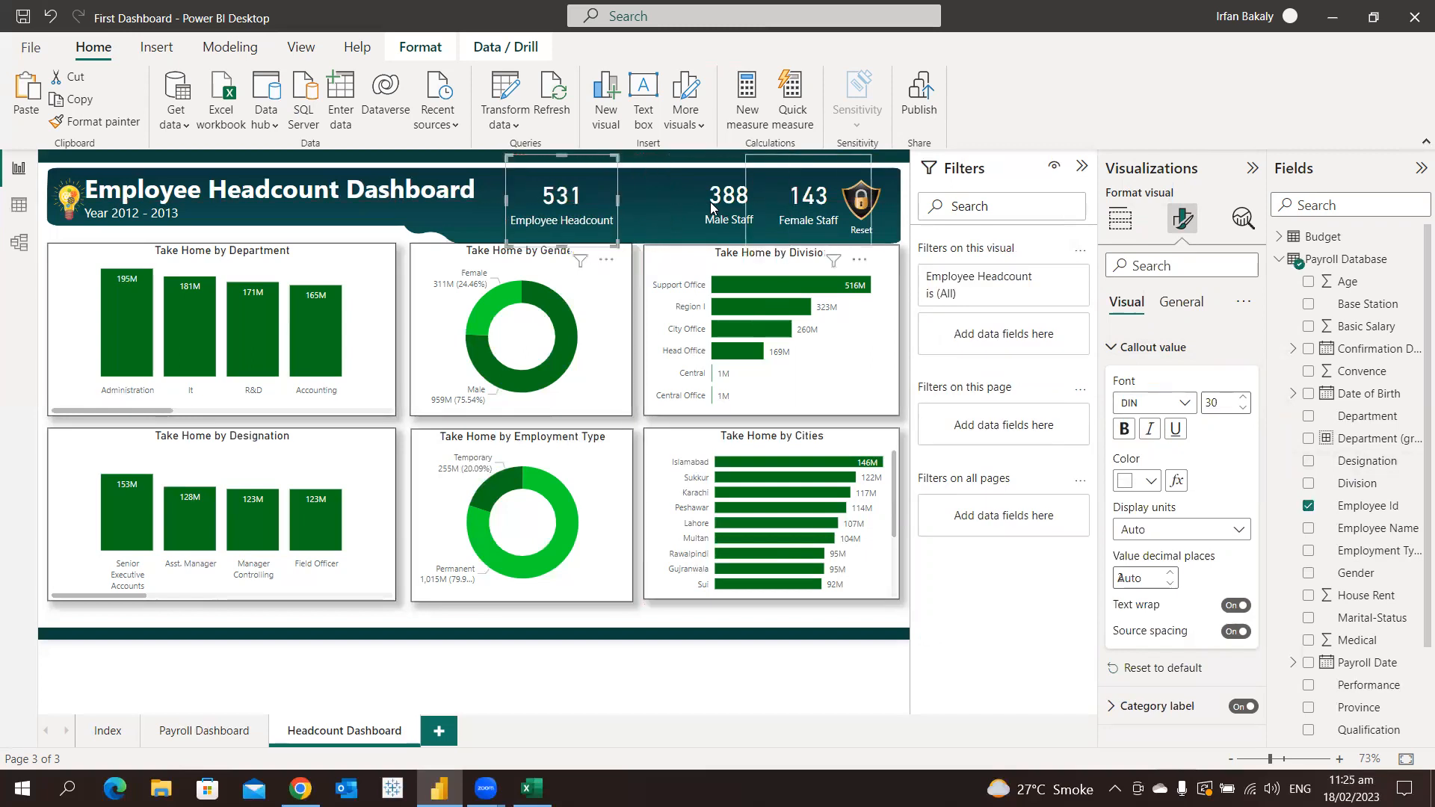
{"action": "left_click", "coordinate": [764, 215]}
{"action": "left_click_drag", "start_coordinate": [764, 215], "coordinate": [765, 215]}
{"action": "left_click_drag", "start_coordinate": [728, 210], "coordinate": [673, 209]}
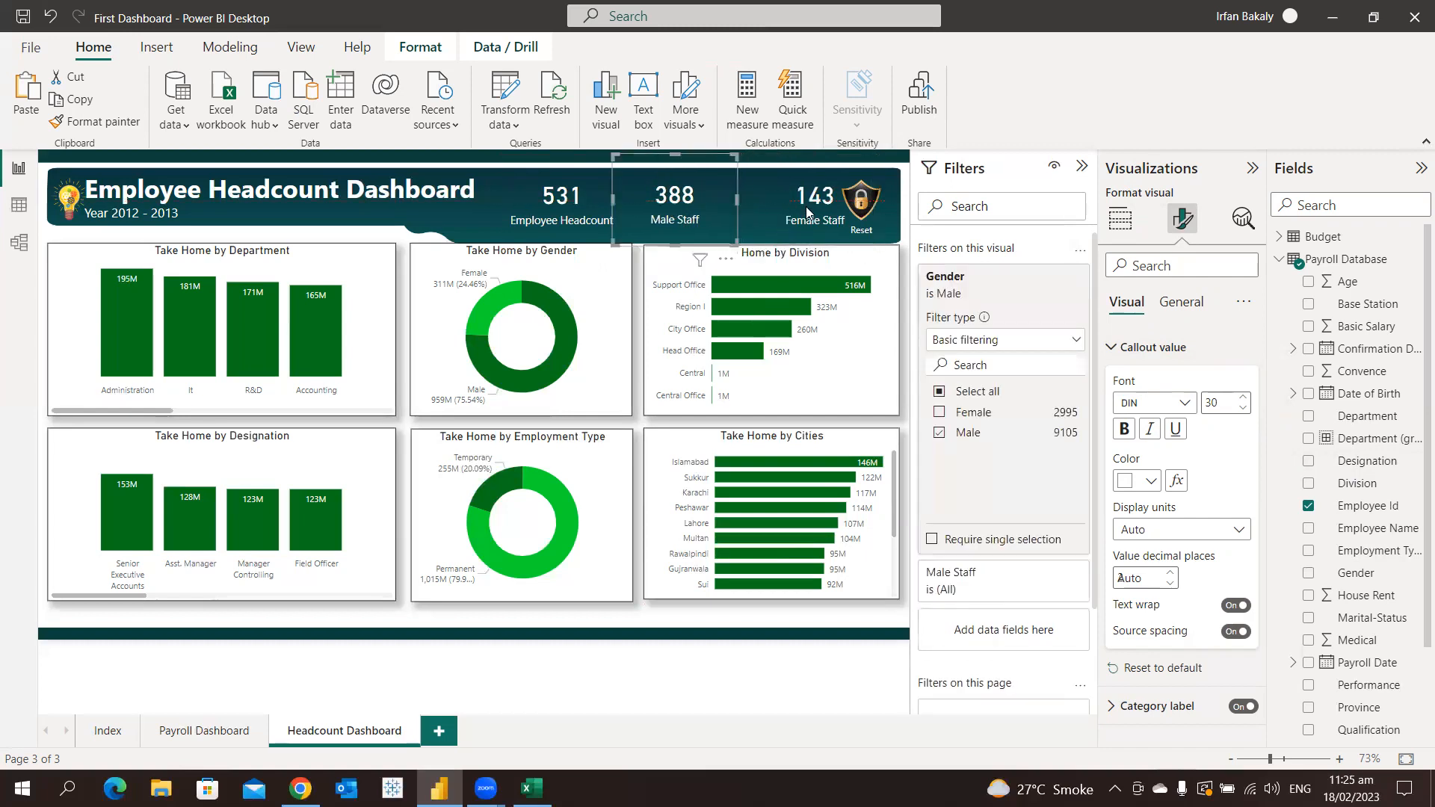
{"action": "left_click", "coordinate": [771, 211]}
{"action": "left_click_drag", "start_coordinate": [770, 211], "coordinate": [736, 211]}
{"action": "left_click_drag", "start_coordinate": [840, 203], "coordinate": [696, 203]}
{"action": "left_click", "coordinate": [703, 209]}
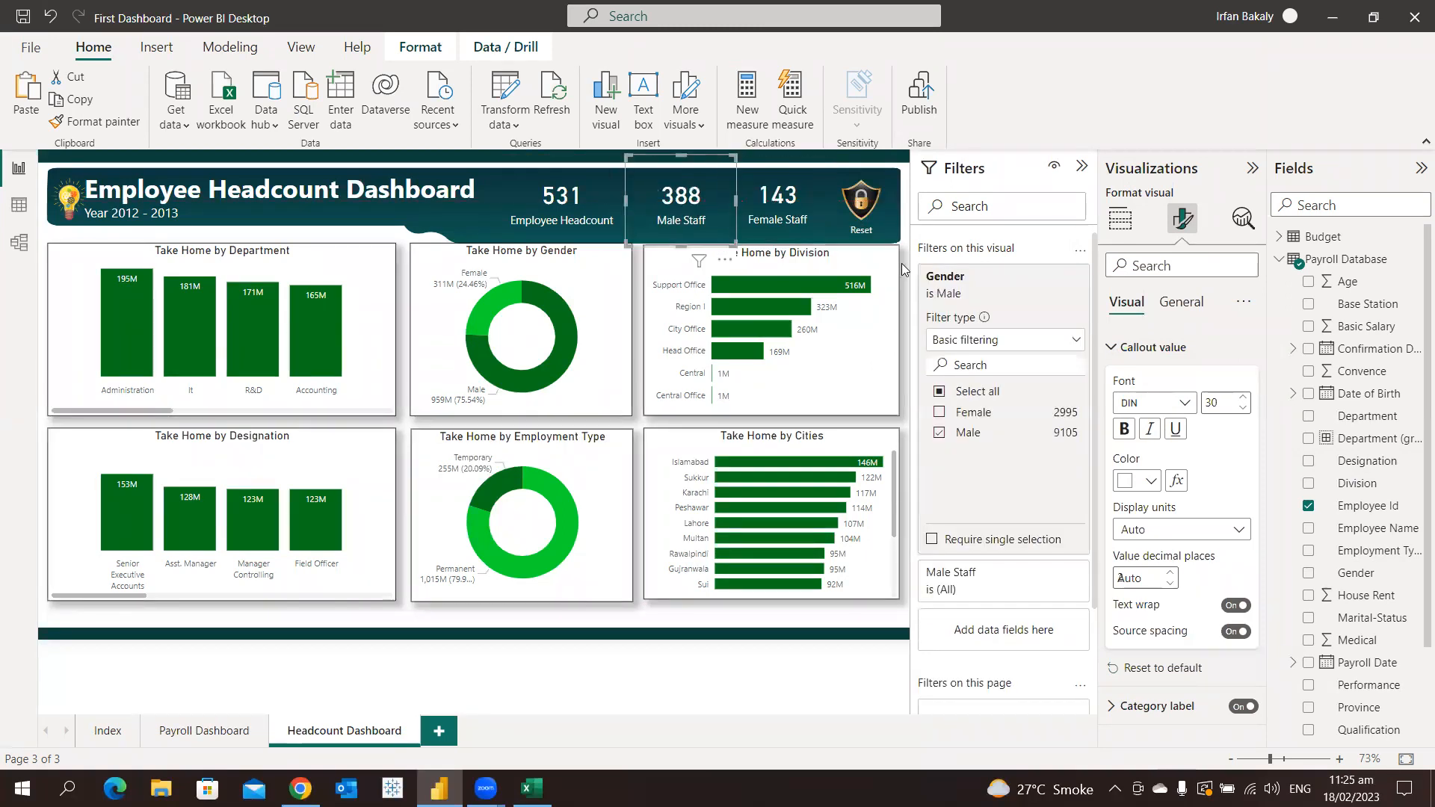
{"action": "left_click", "coordinate": [1035, 435]}
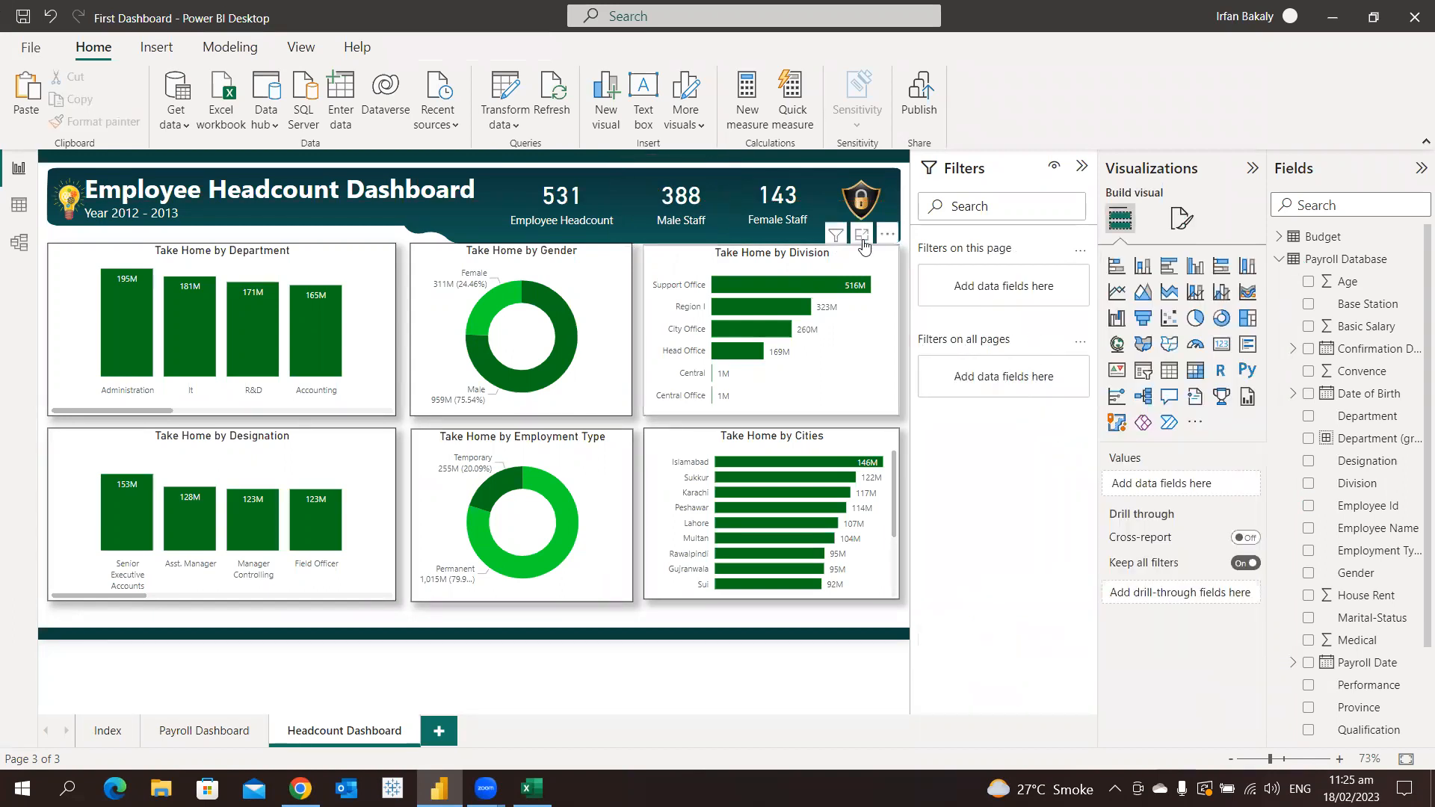
Shorten the Employee Headcount card's field name to "Headcount"
{"action": "left_click", "coordinate": [586, 224]}
{"action": "double_click", "coordinate": [1151, 484]}
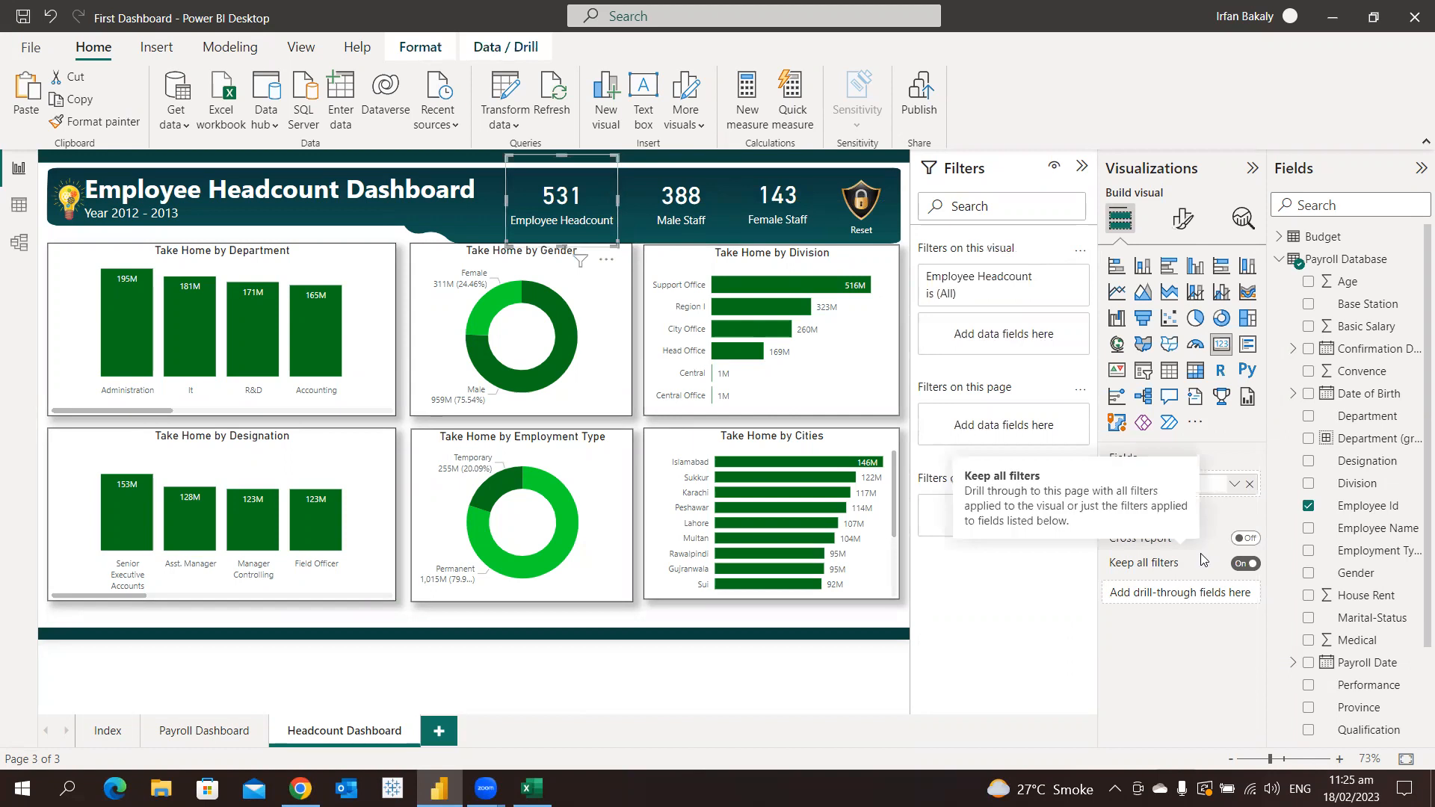
{"action": "key", "text": "Return"}
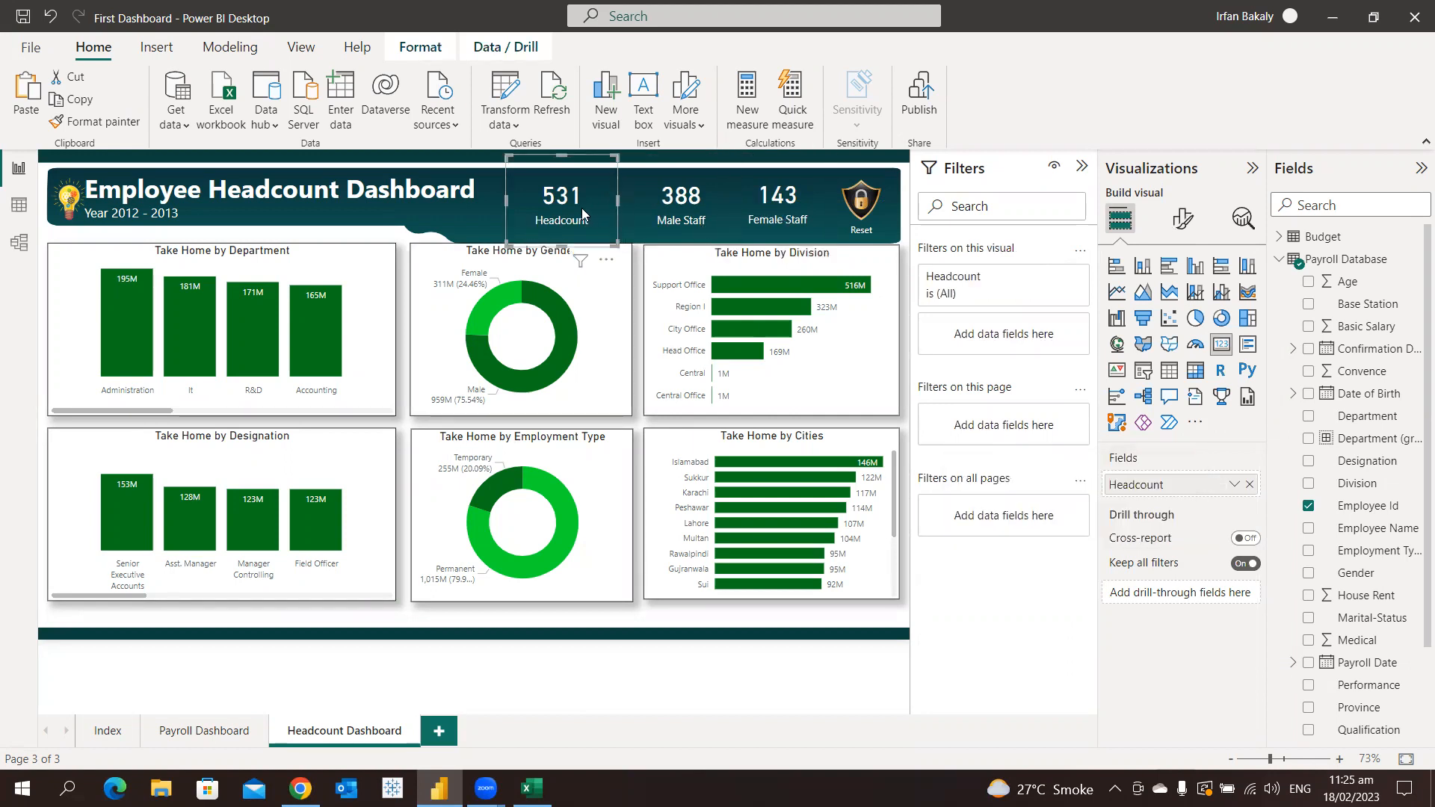
Distribute the Headcount, Male Staff and Female Staff cards horizontally and align their tops
{"action": "left_click", "coordinate": [658, 217], "text": "ctrl"}
{"action": "left_click", "coordinate": [801, 219], "text": "ctrl"}
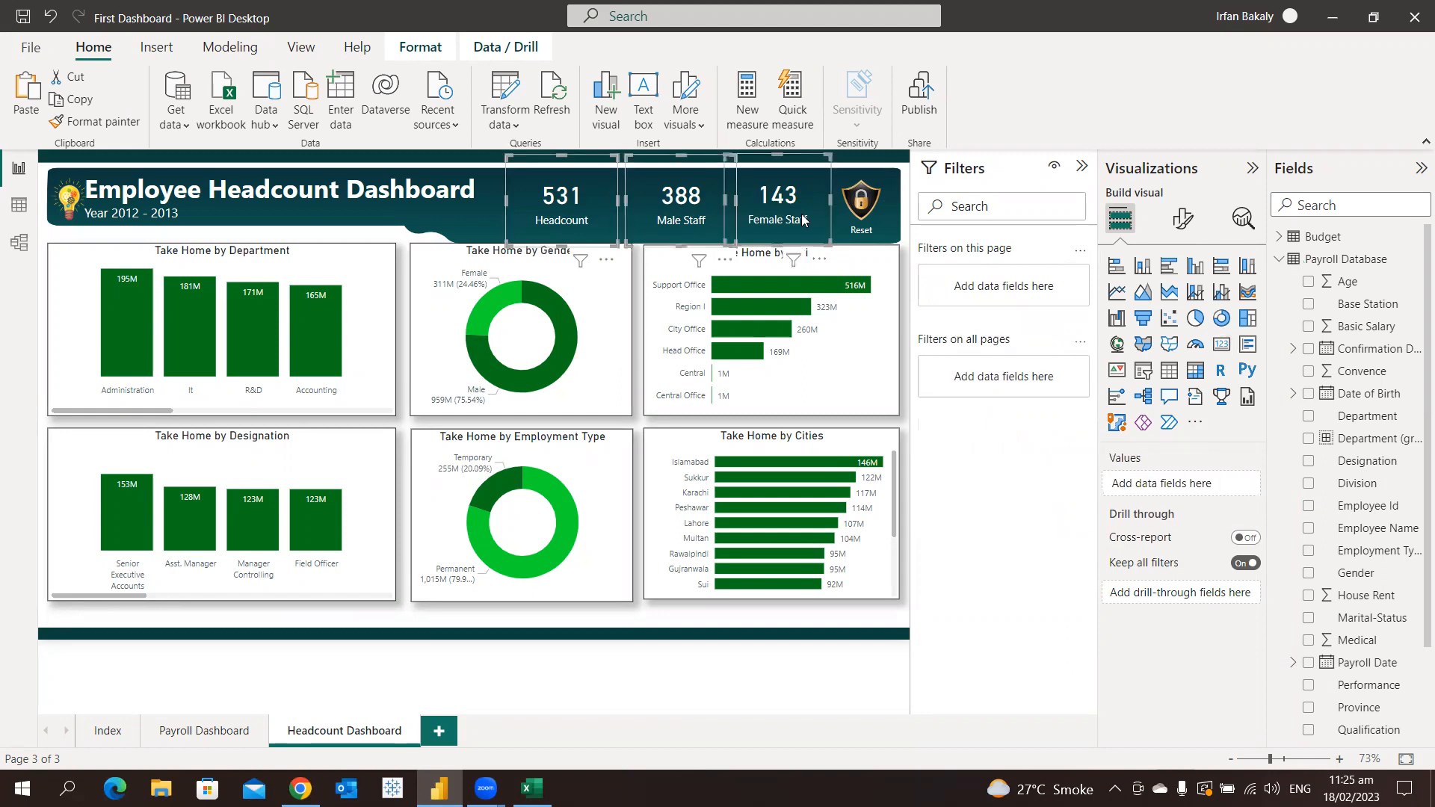
{"action": "left_click", "coordinate": [444, 48]}
{"action": "left_click", "coordinate": [404, 120]}
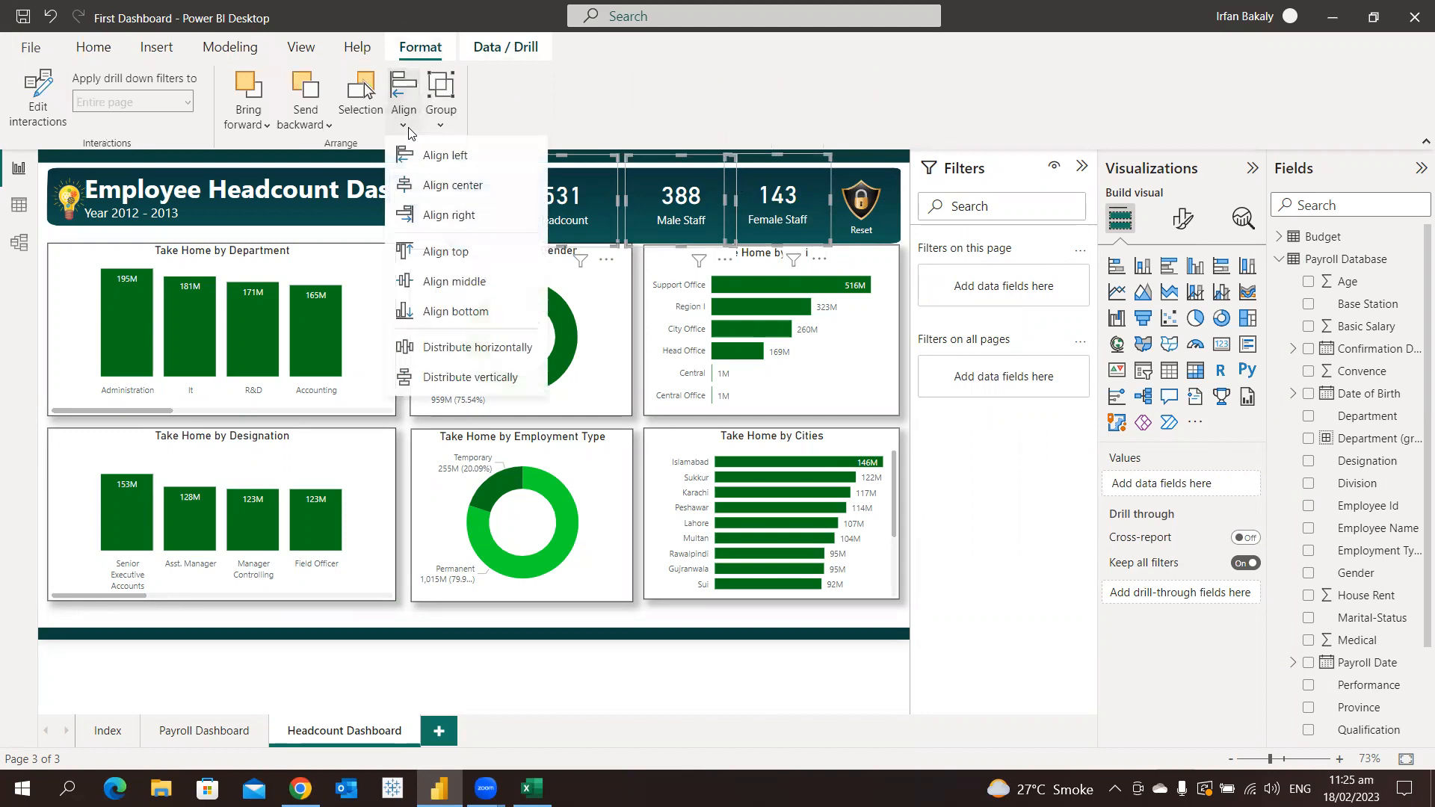
{"action": "left_click", "coordinate": [449, 346]}
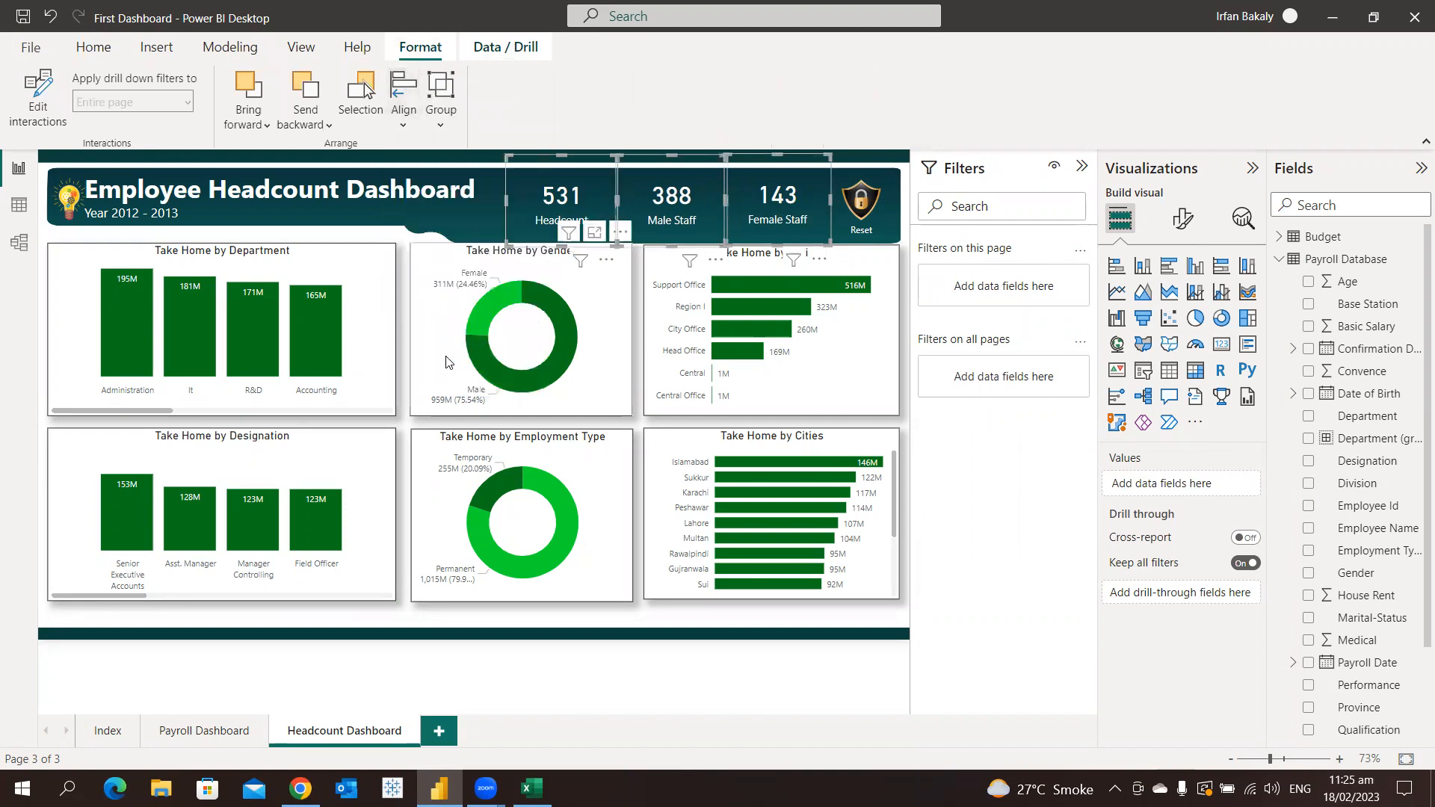
{"action": "left_click", "coordinate": [396, 116]}
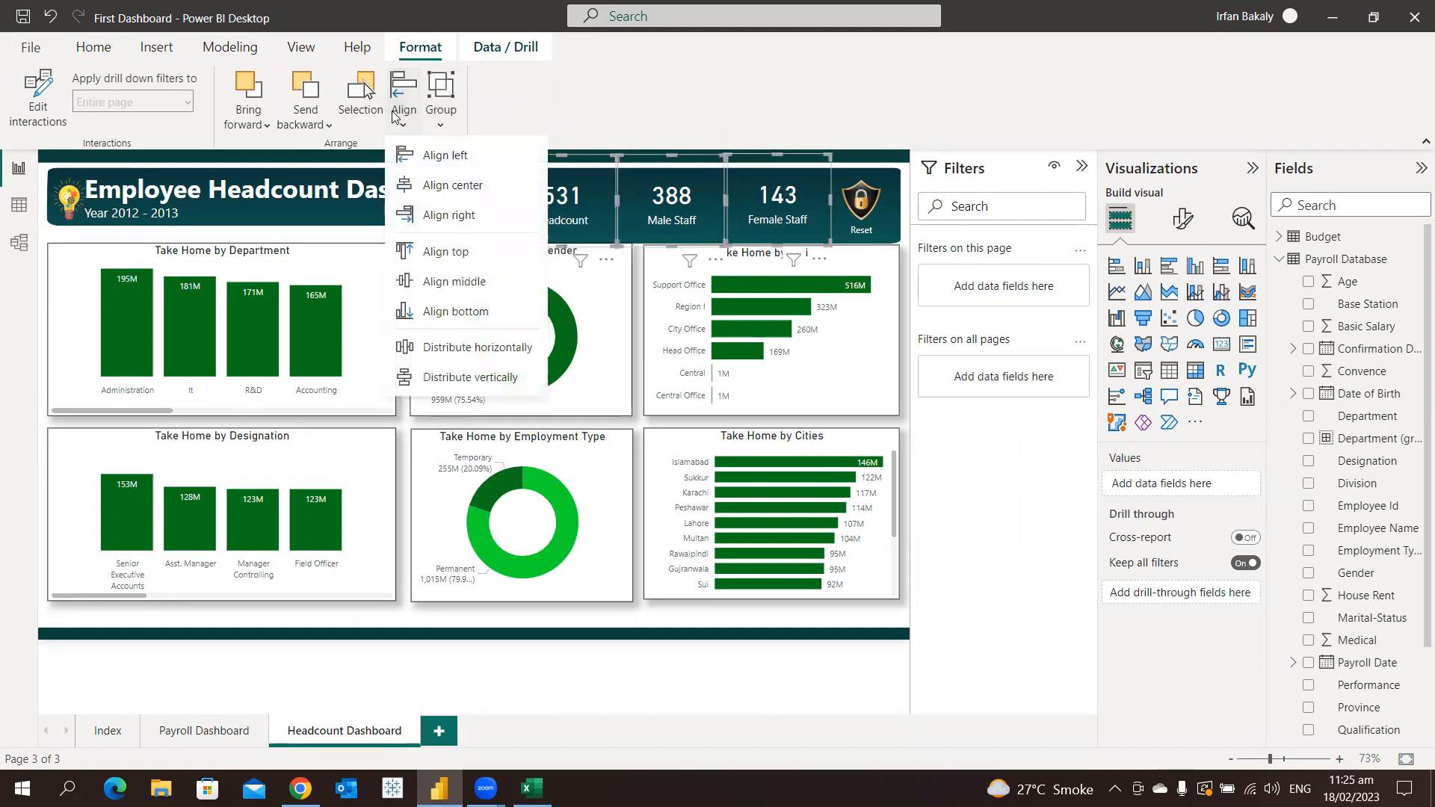
{"action": "left_click", "coordinate": [458, 263]}
{"action": "left_click", "coordinate": [901, 168]}
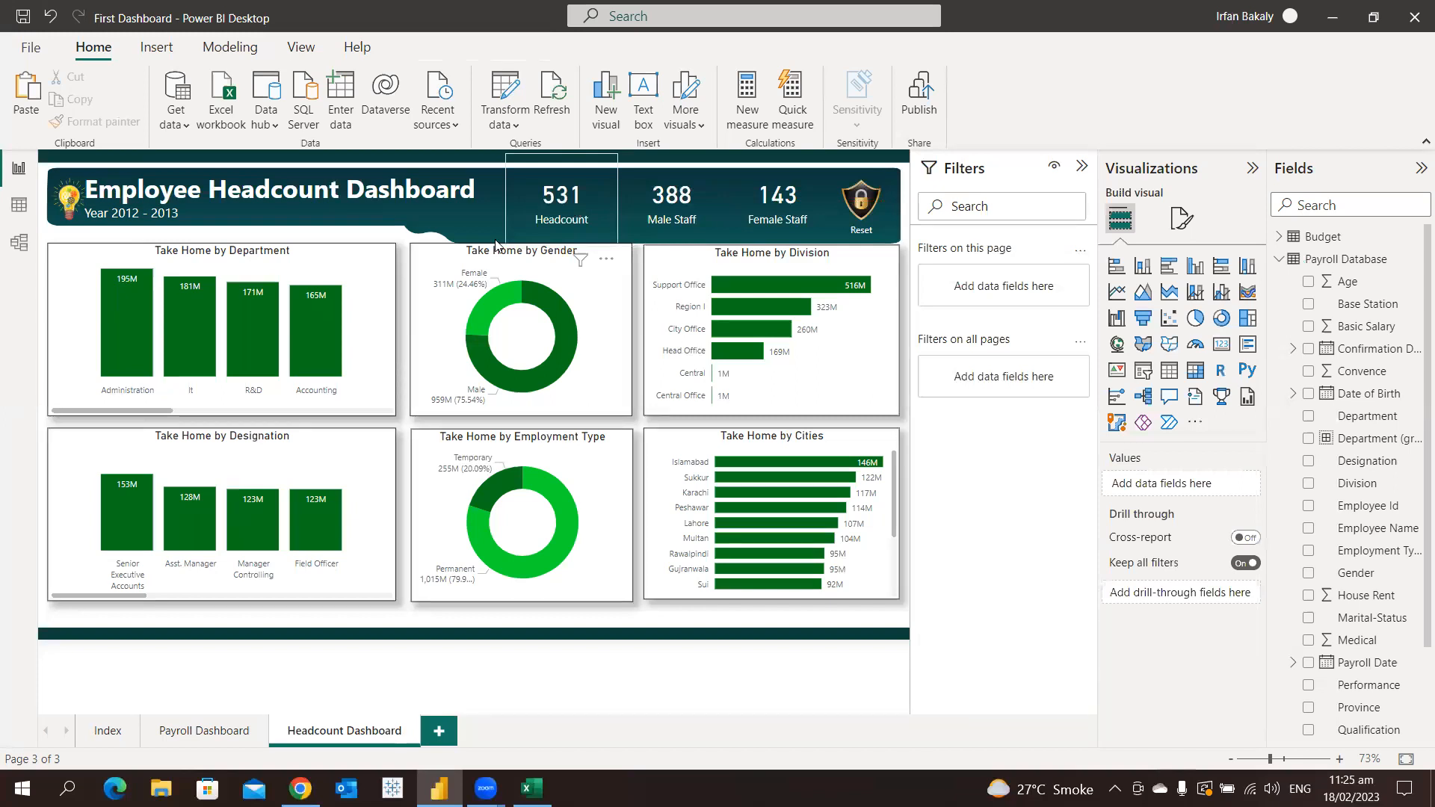
Replace Take Home on the department column chart's Y-axis with Employee Id, aggregated as Count (Distinct)
{"action": "left_click", "coordinate": [365, 291]}
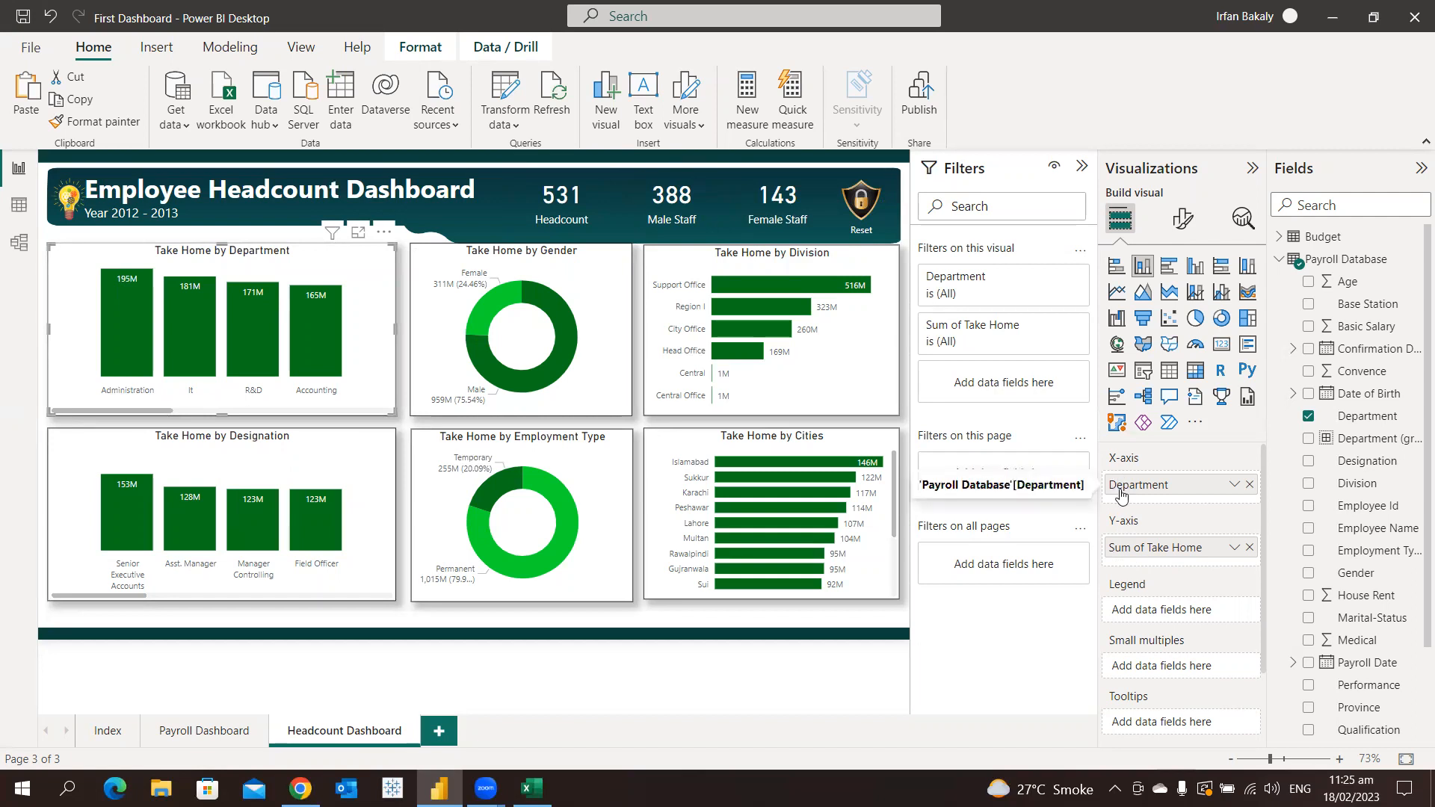
{"action": "left_click", "coordinate": [1245, 549]}
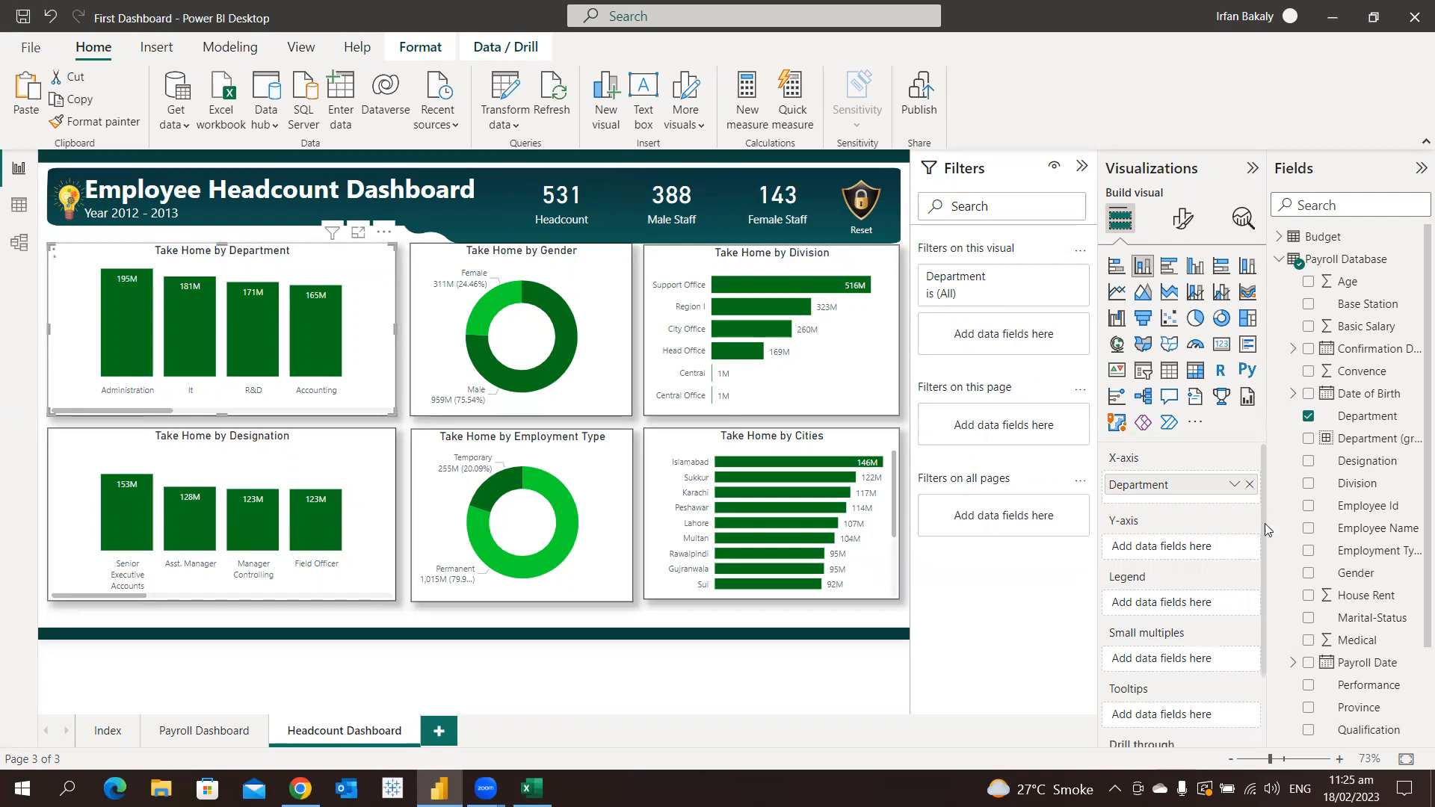
{"action": "left_click_drag", "start_coordinate": [1306, 513], "coordinate": [1169, 604]}
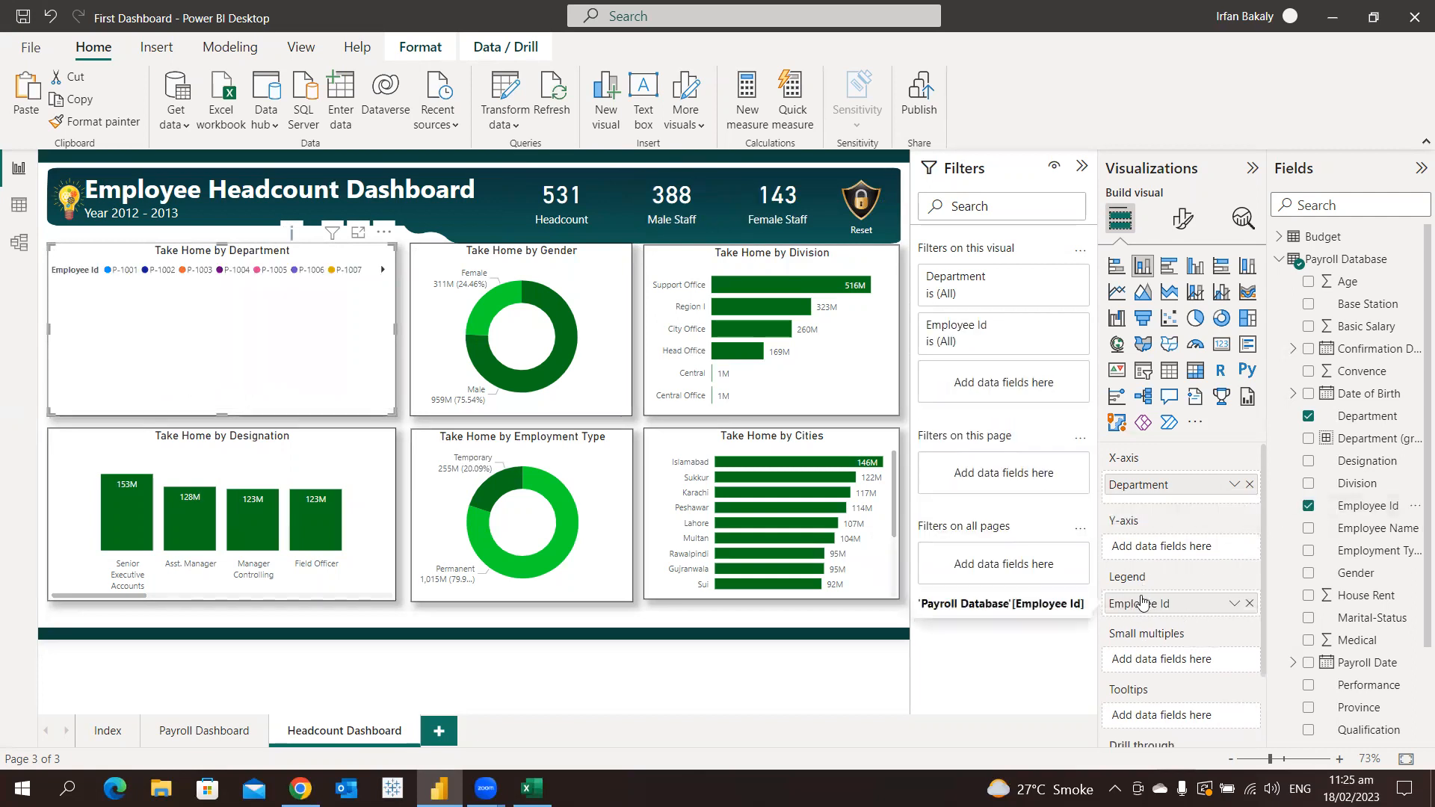
{"action": "left_click_drag", "start_coordinate": [1158, 605], "coordinate": [1157, 559]}
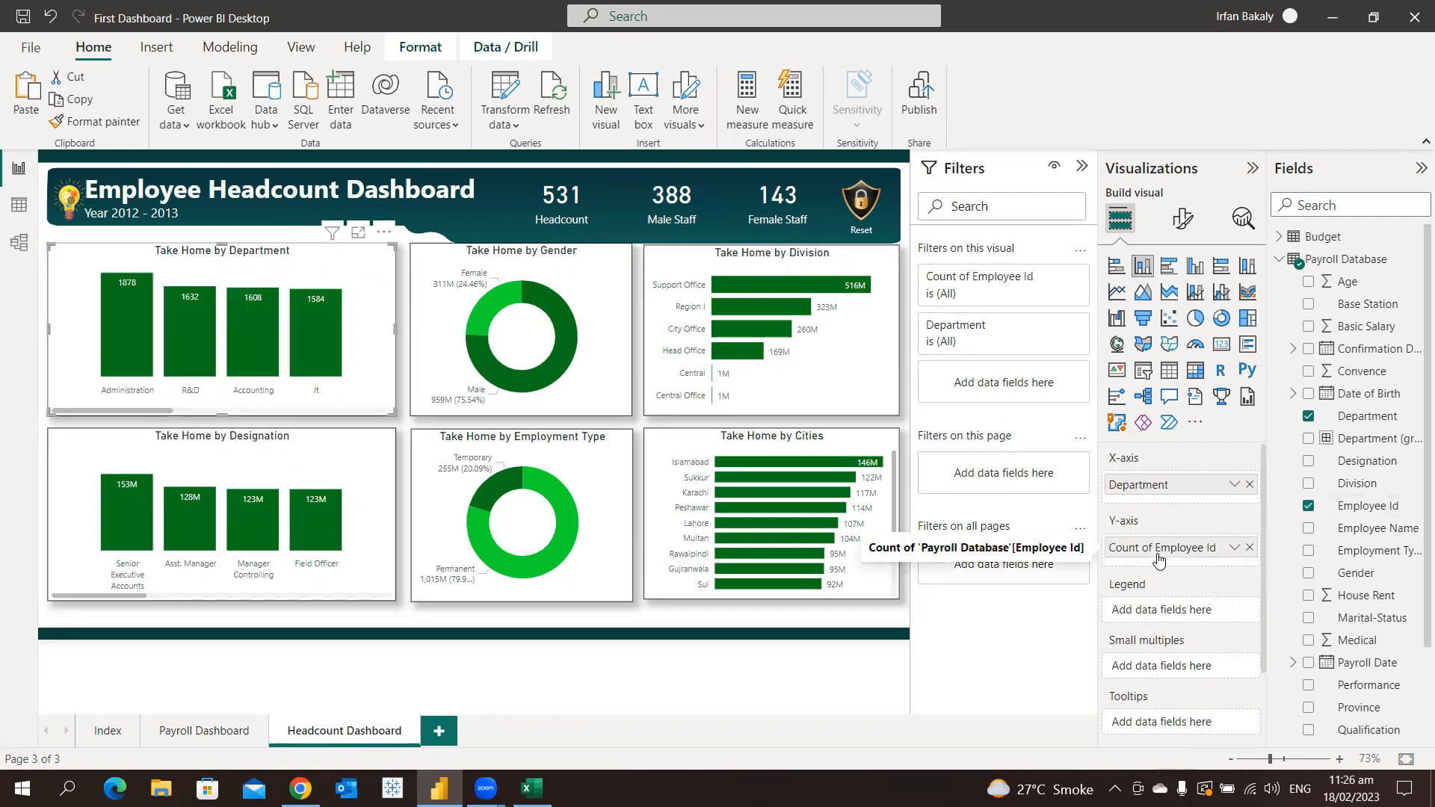
{"action": "left_click", "coordinate": [1234, 549]}
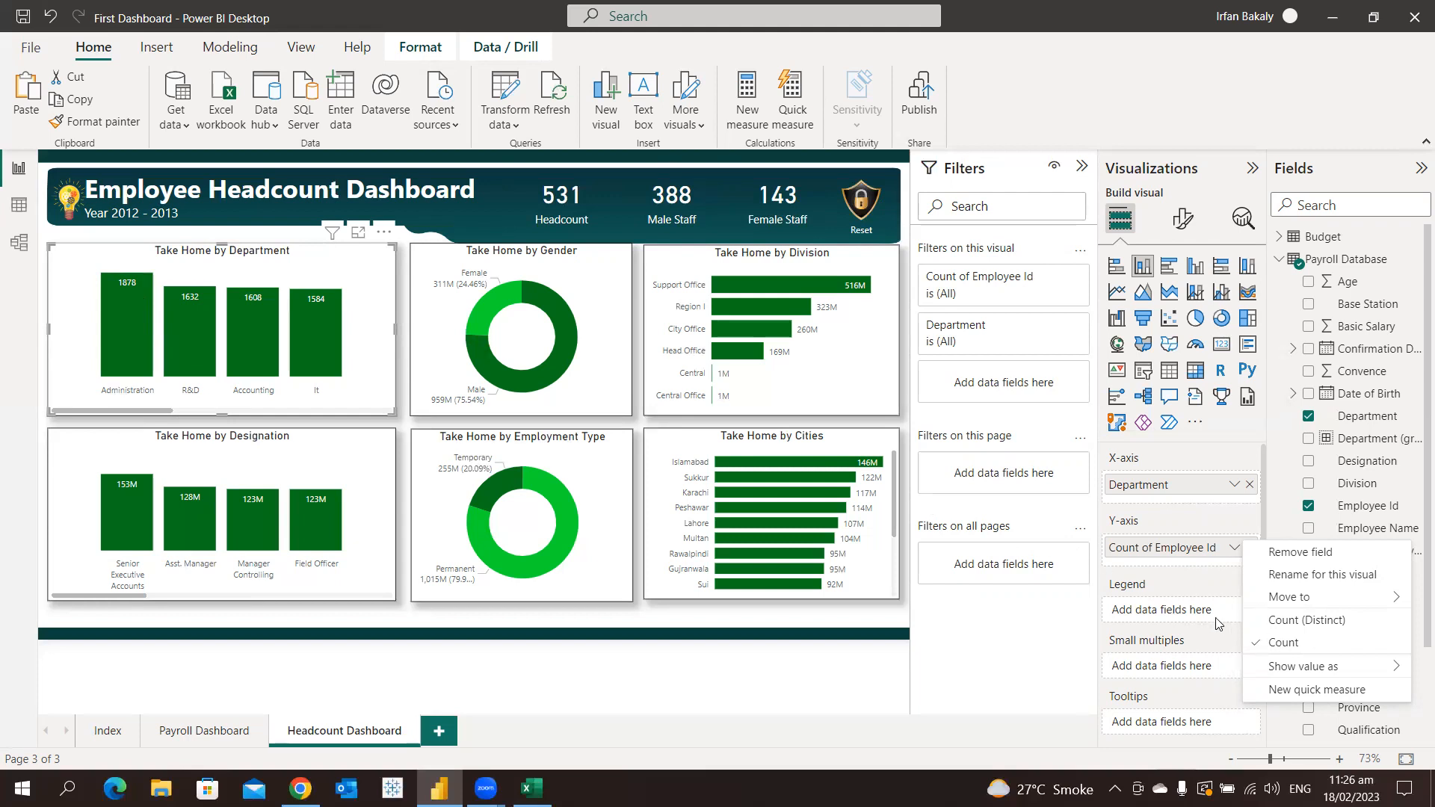
{"action": "left_click", "coordinate": [1327, 630]}
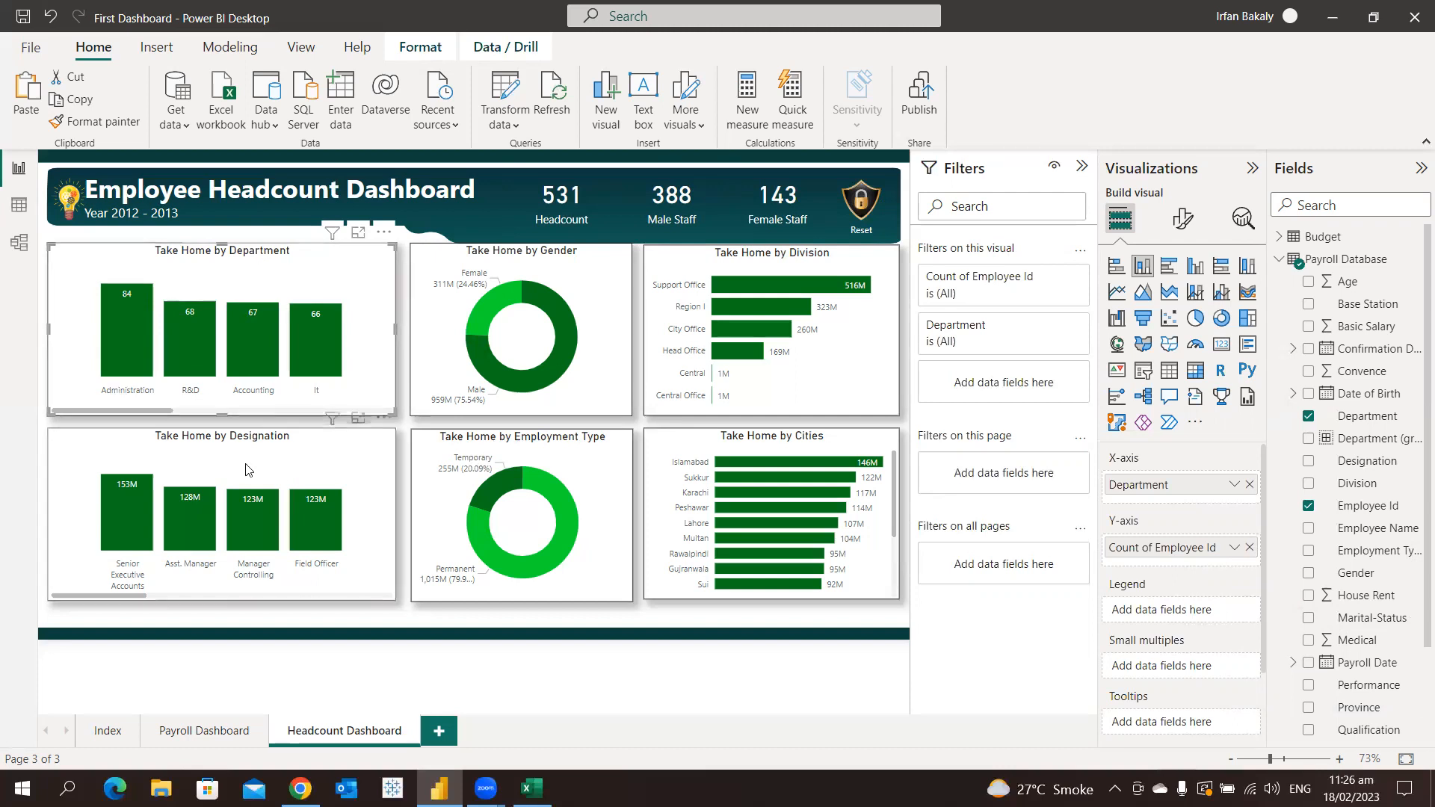
Swap the designation column chart's Take Home values for a distinct count of Employee Id
{"action": "left_click", "coordinate": [203, 451]}
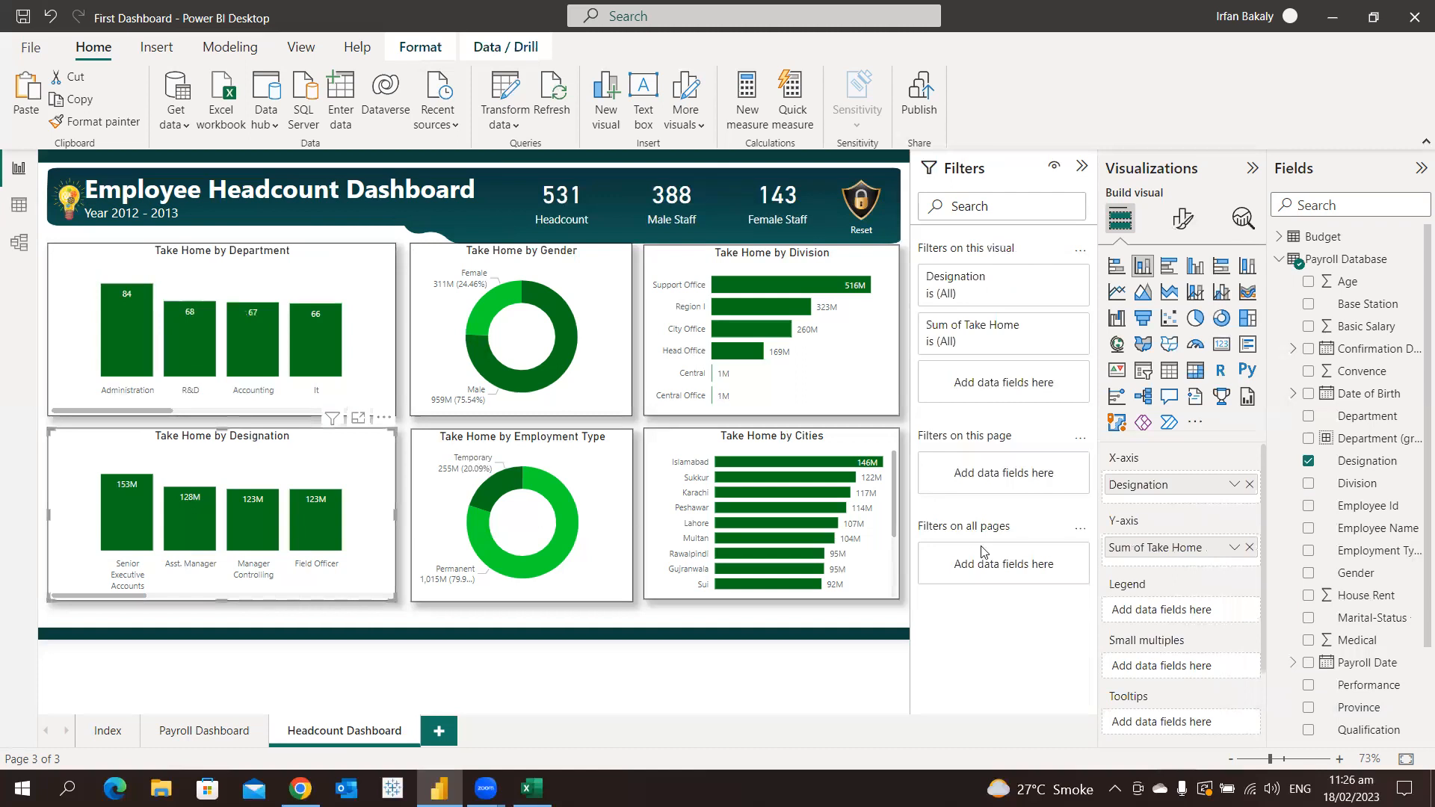
{"action": "left_click", "coordinate": [1251, 549]}
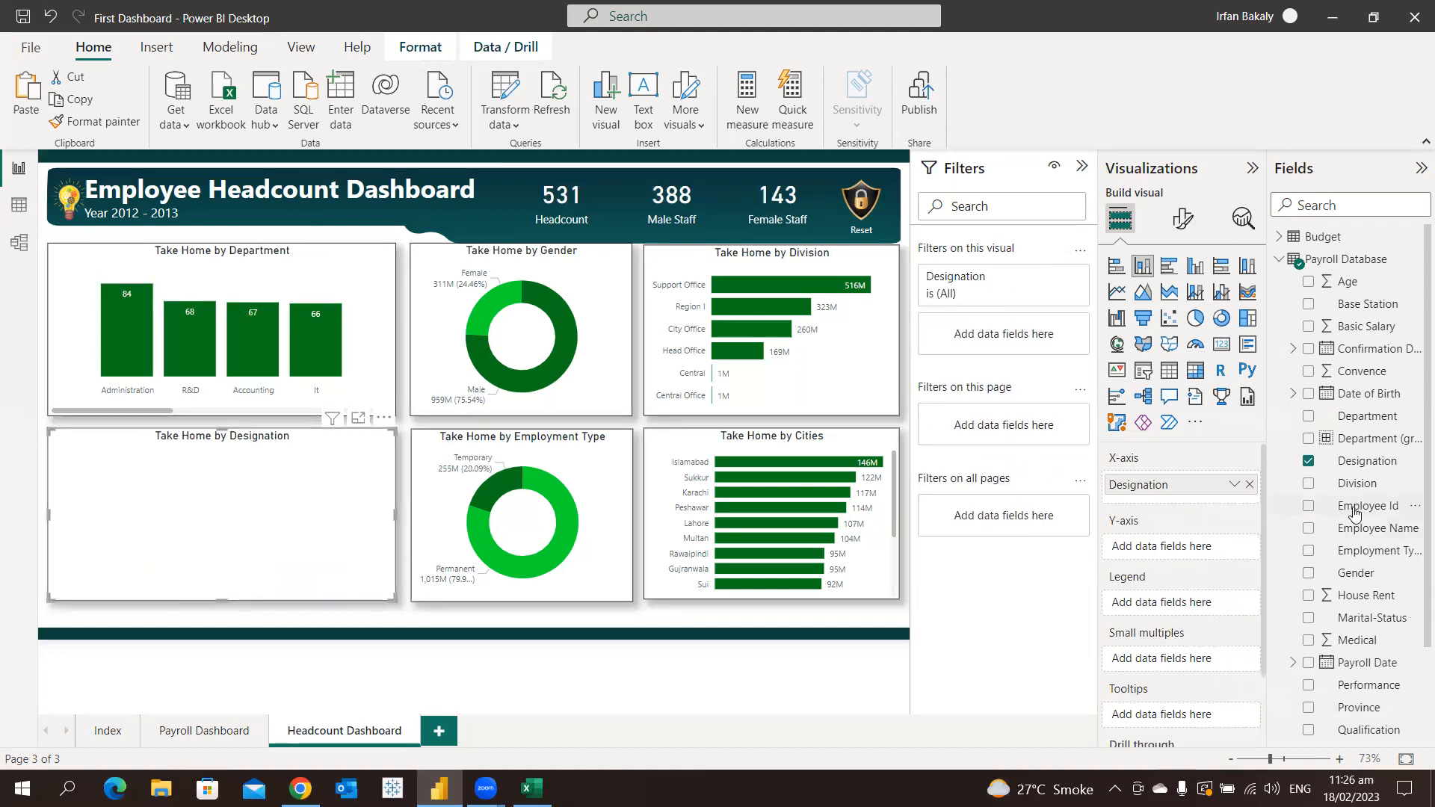
{"action": "left_click_drag", "start_coordinate": [1354, 514], "coordinate": [1171, 553]}
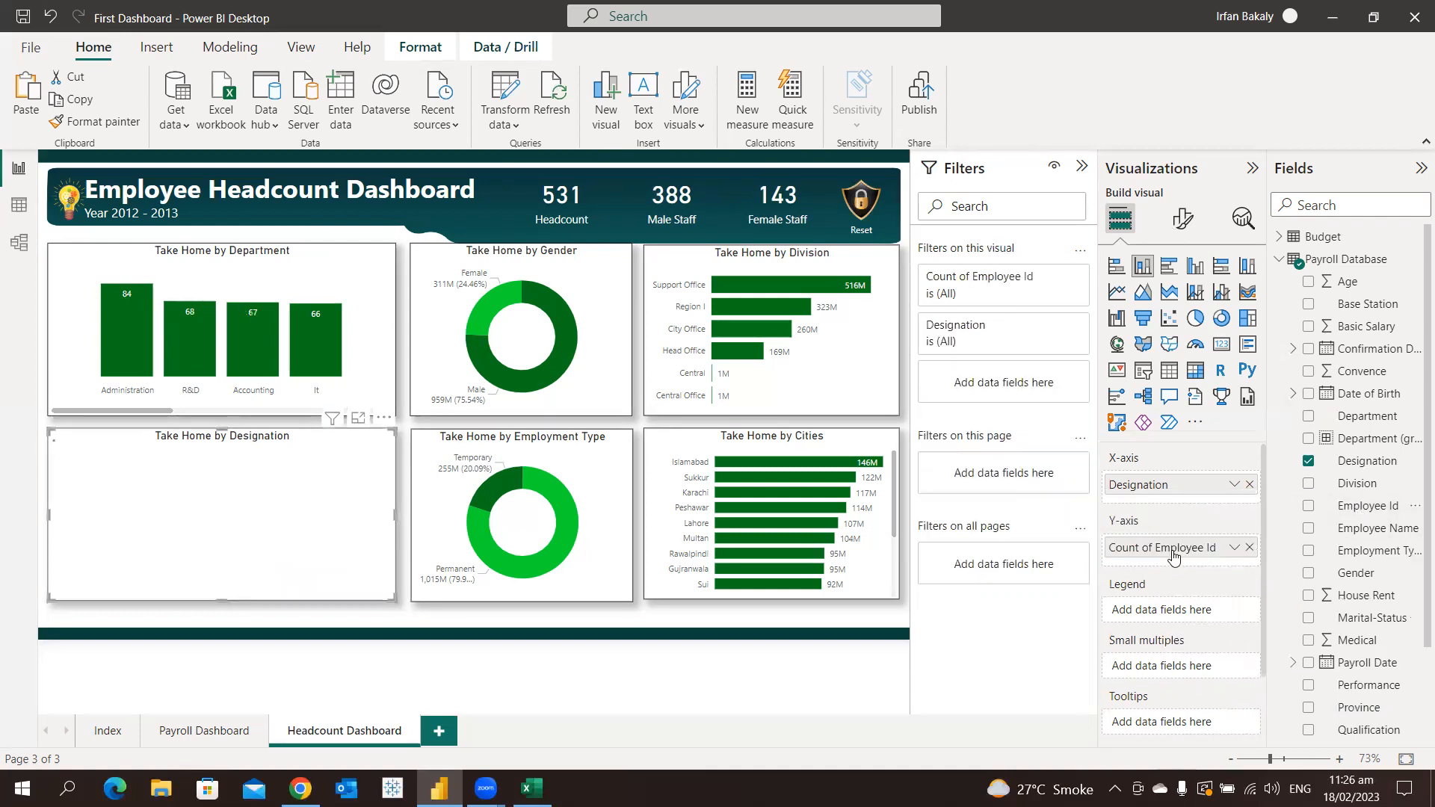
{"action": "left_click", "coordinate": [1234, 550]}
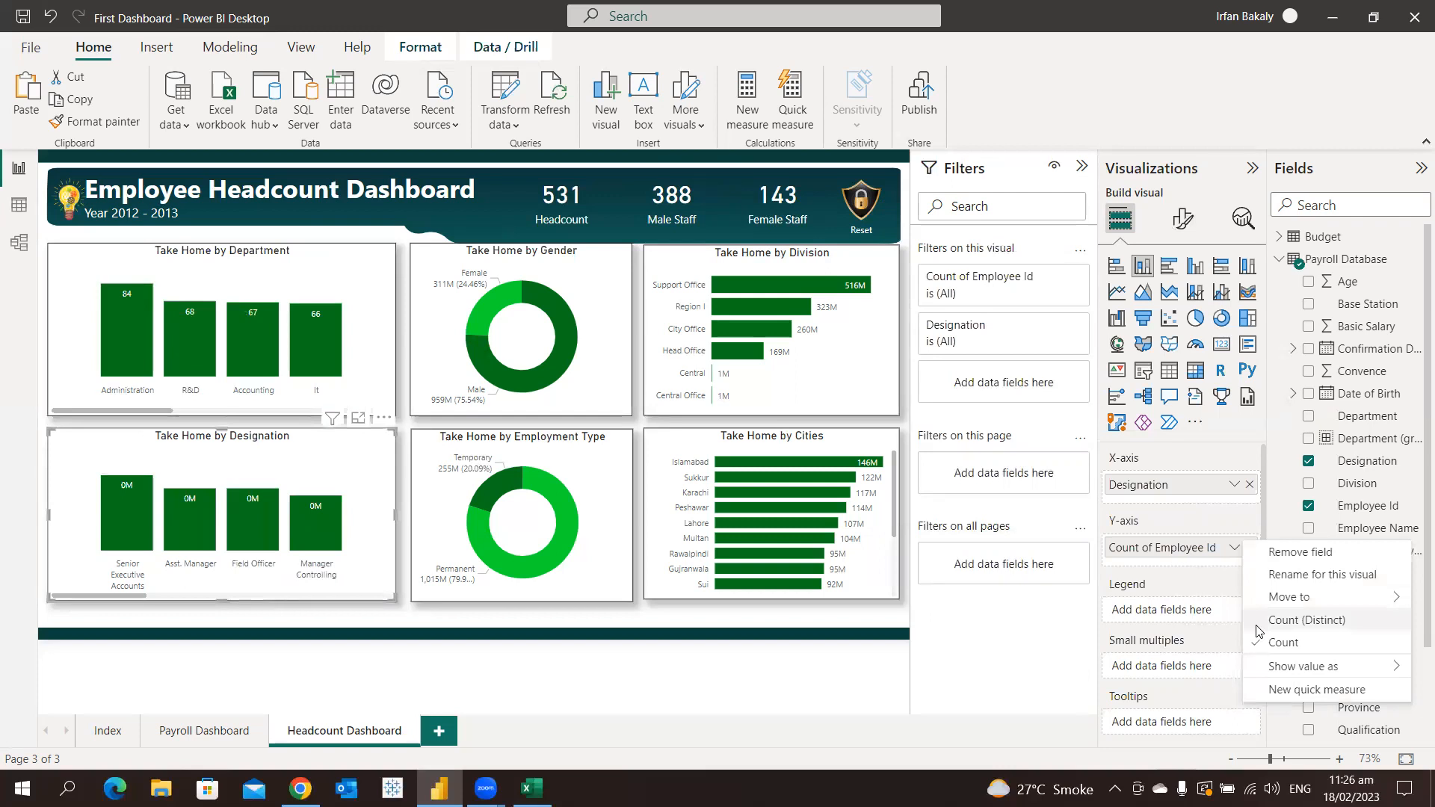
{"action": "left_click", "coordinate": [1256, 625]}
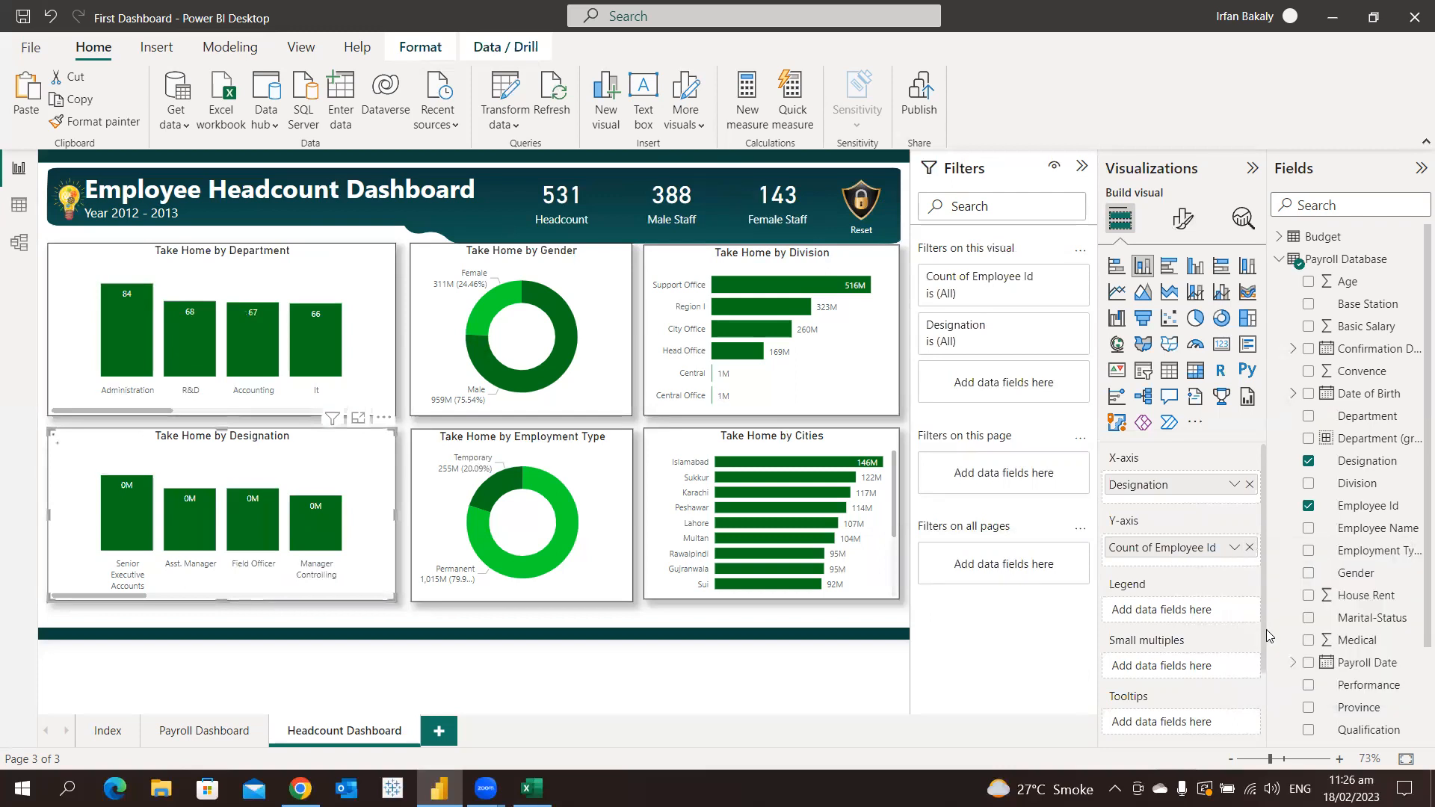
Remove Gender and Take Home from the gender donut chart and use Performance as its legend
{"action": "left_click", "coordinate": [586, 399]}
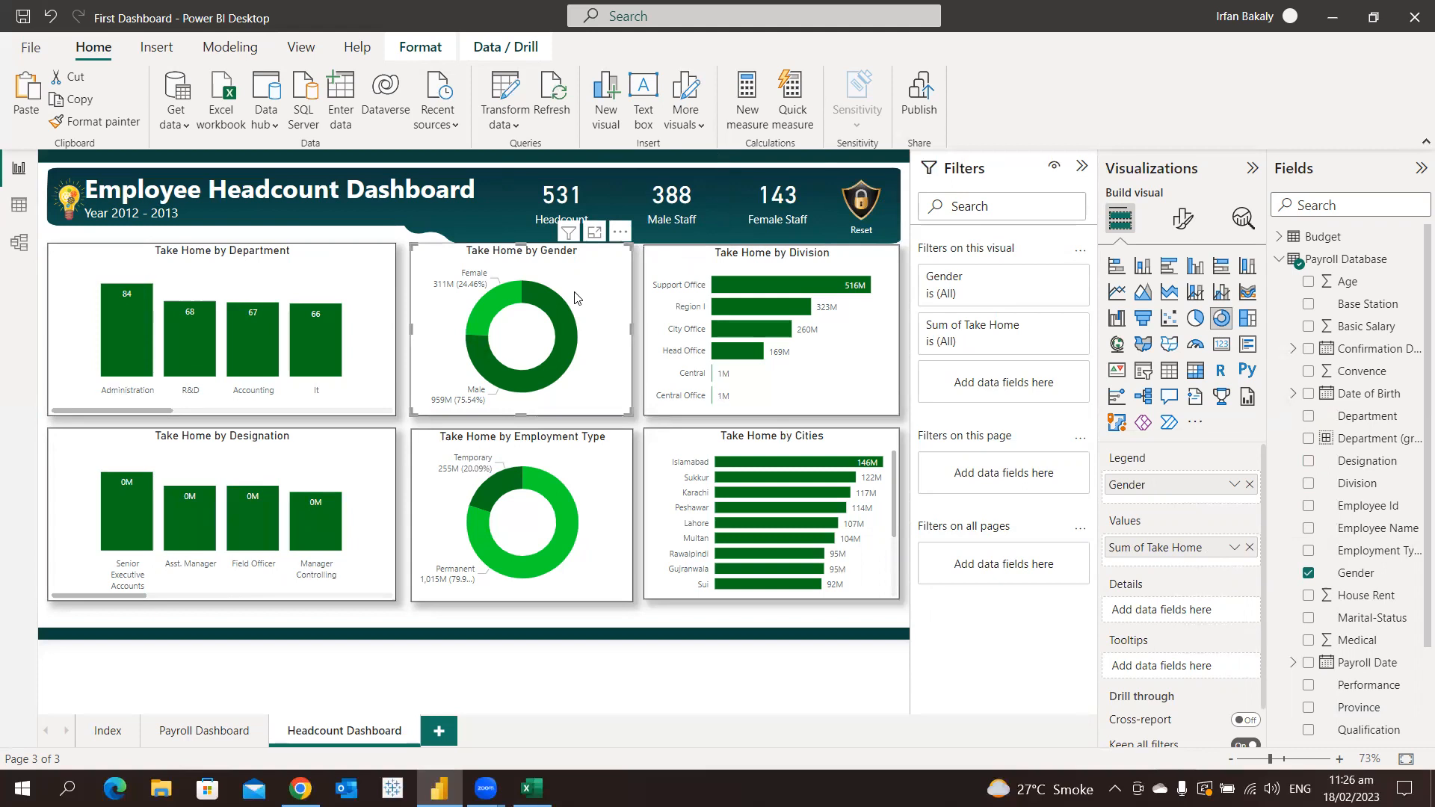
{"action": "left_click", "coordinate": [1248, 484]}
{"action": "left_click", "coordinate": [1250, 542]}
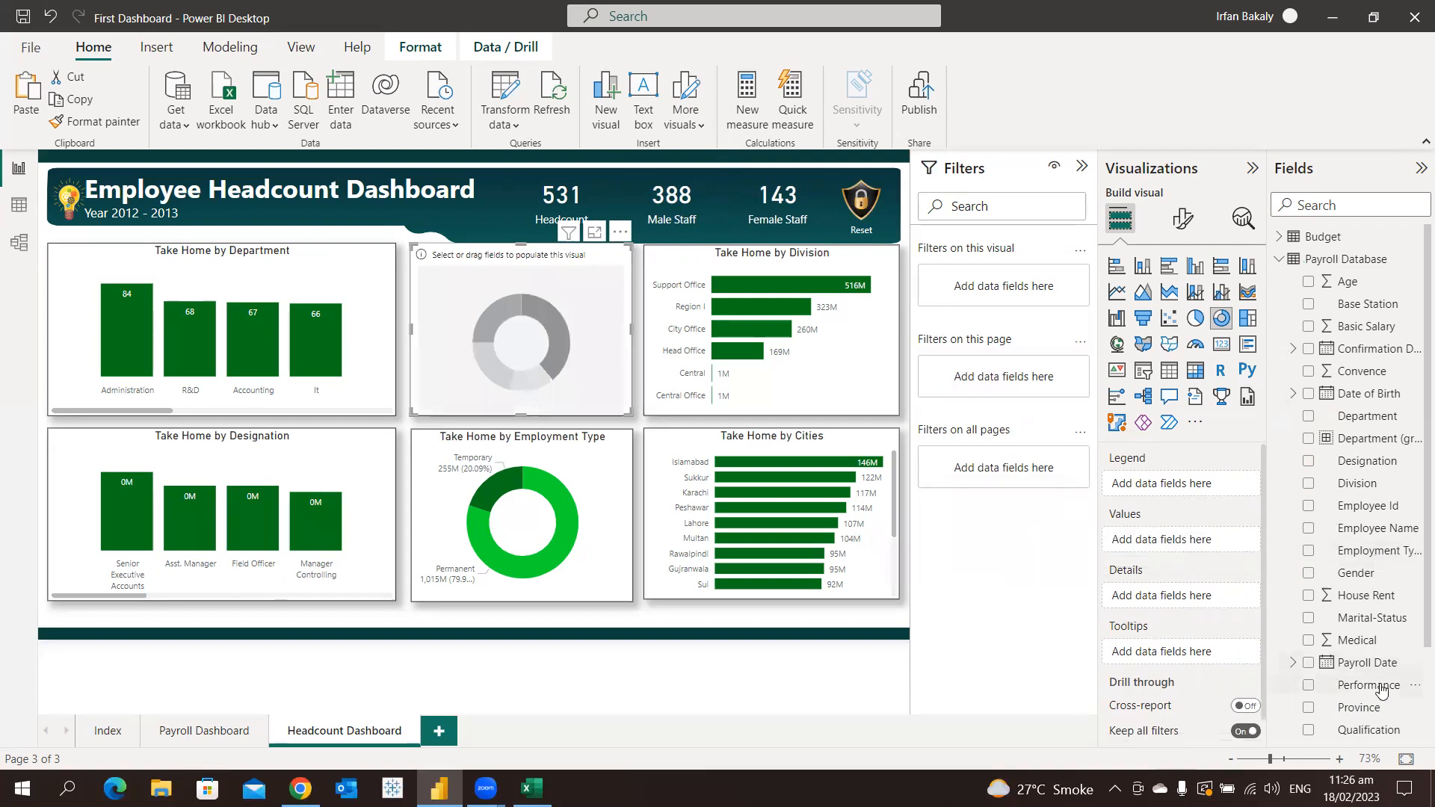
{"action": "scroll", "coordinate": [1402, 705], "scroll_direction": "down", "scroll_amount": 1}
{"action": "scroll", "coordinate": [1402, 705], "scroll_direction": "down", "scroll_amount": 1}
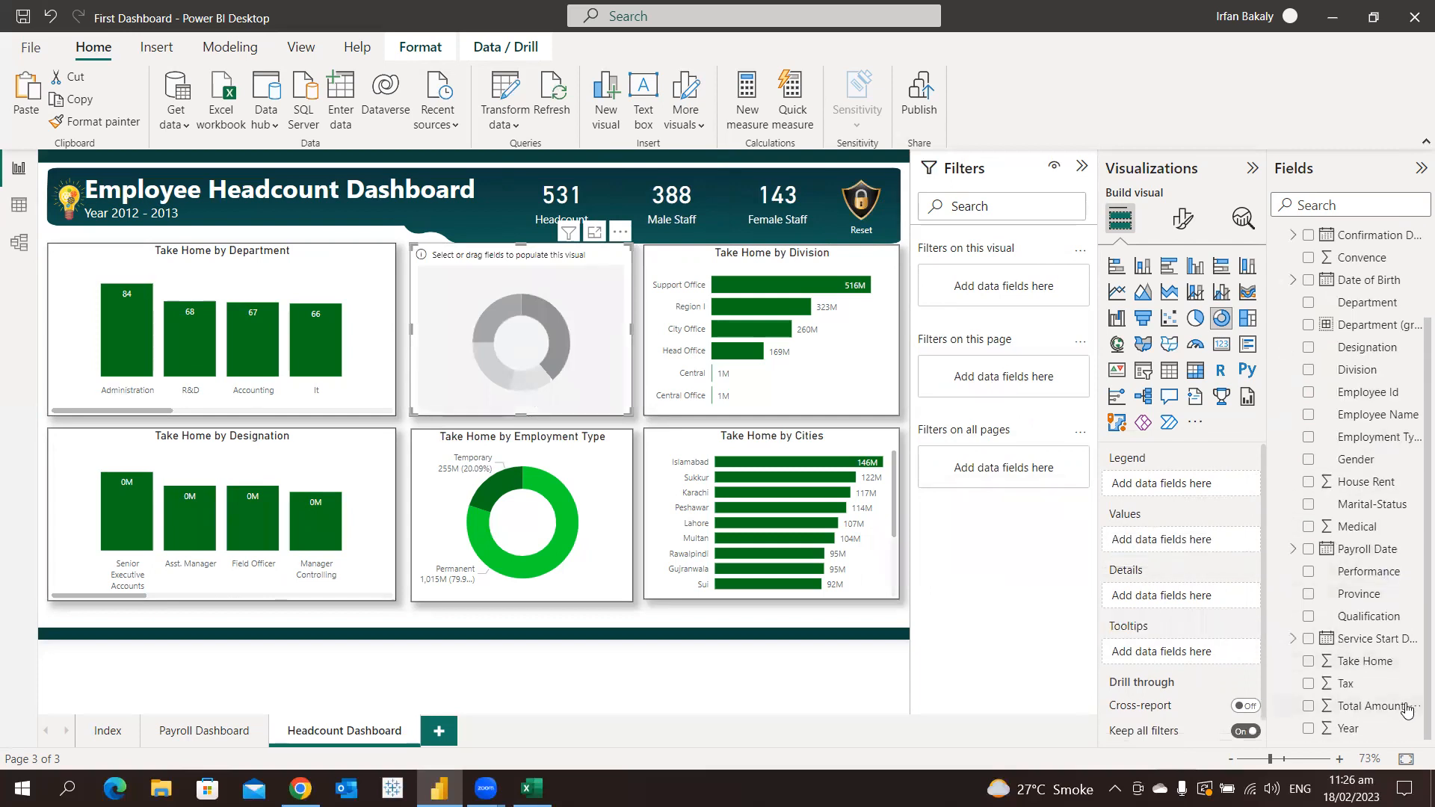
{"action": "left_click_drag", "start_coordinate": [1359, 579], "coordinate": [1175, 486]}
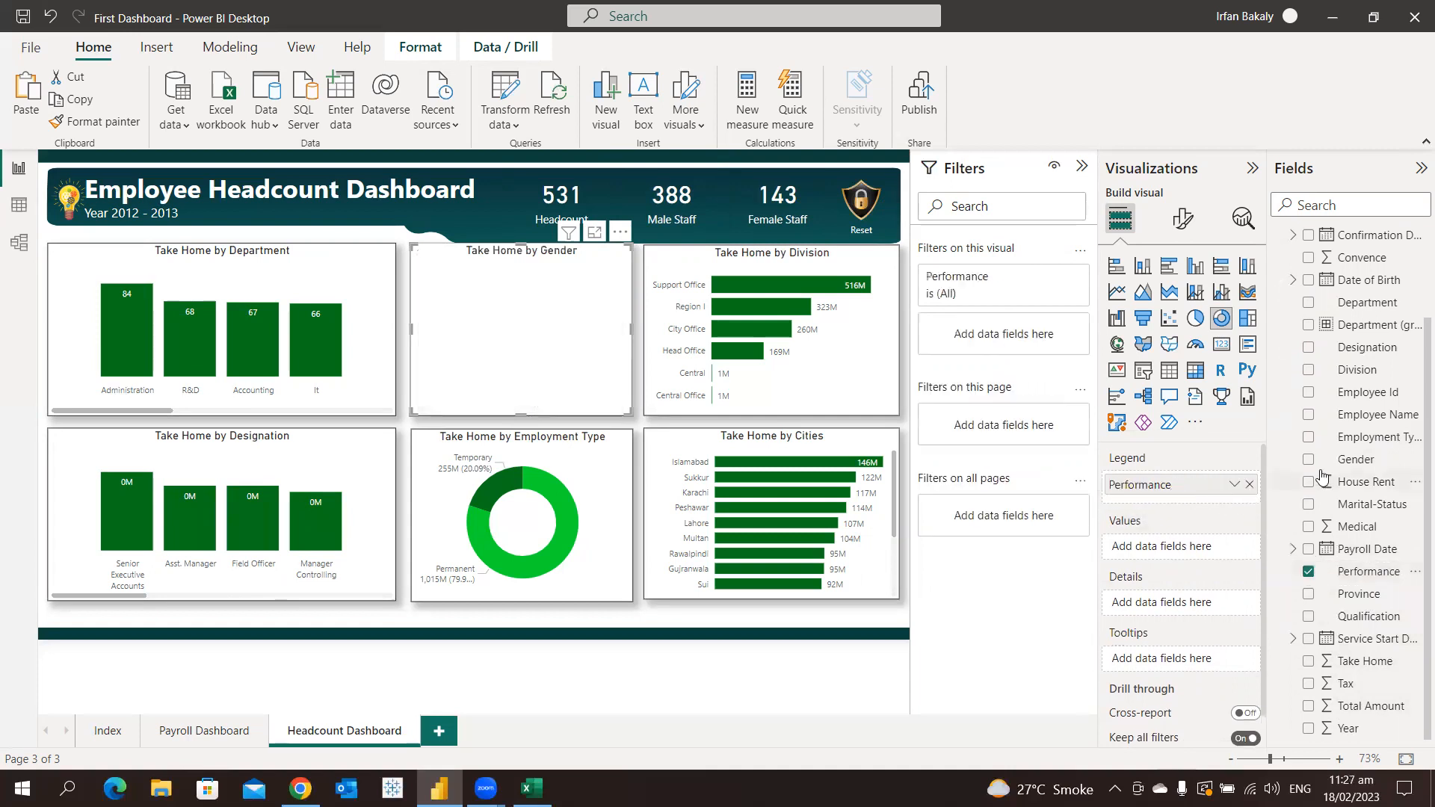
Add Employee Id as the Performance donut's values and summarize it by Count (Distinct)
{"action": "scroll", "coordinate": [1364, 452], "scroll_direction": "up", "scroll_amount": 2}
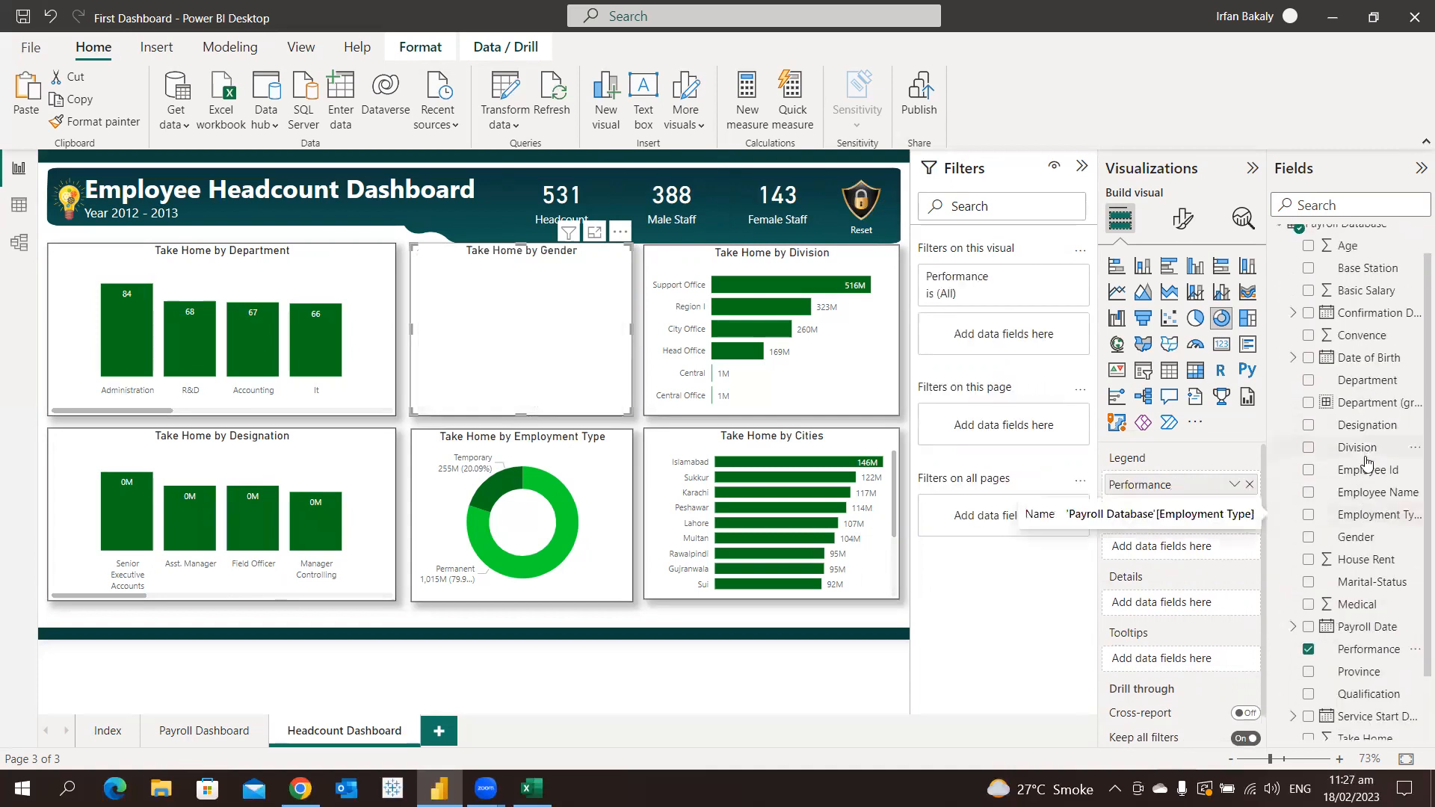
{"action": "left_click_drag", "start_coordinate": [1353, 471], "coordinate": [1172, 553]}
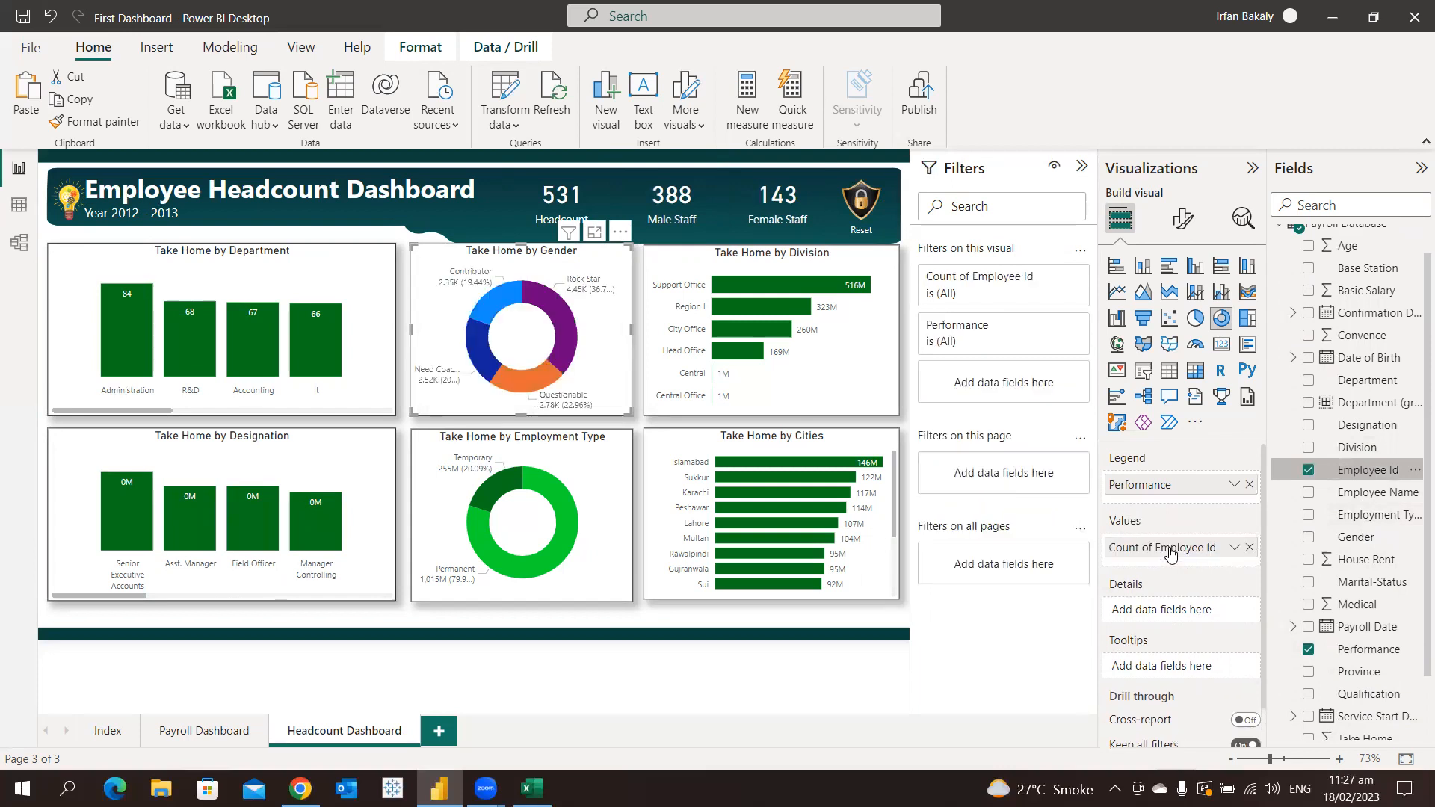
{"action": "left_click", "coordinate": [1234, 547]}
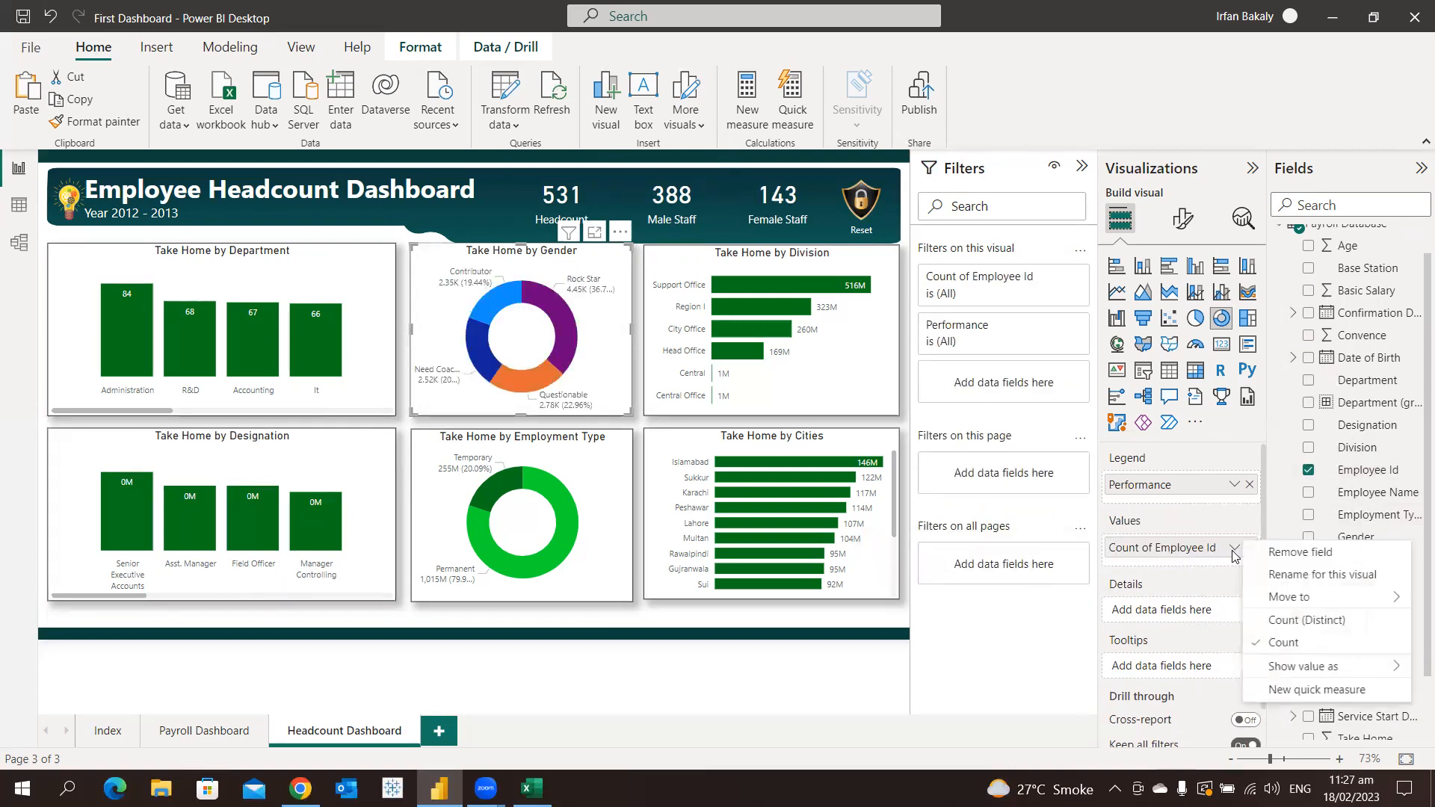
{"action": "left_click", "coordinate": [1271, 620]}
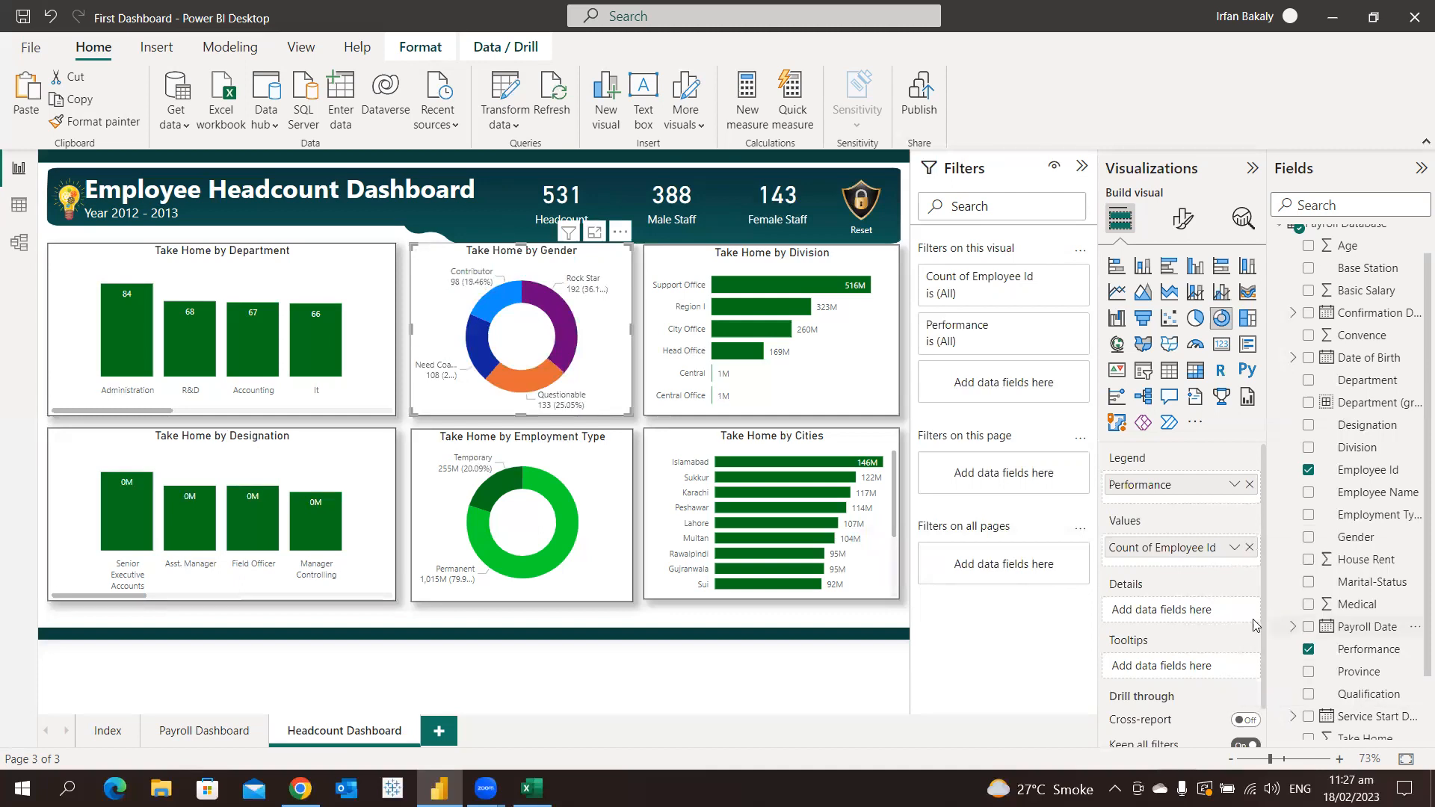
Replace Take Home in the employment type donut chart's values with a distinct count of Employee Id
{"action": "left_click", "coordinate": [609, 491]}
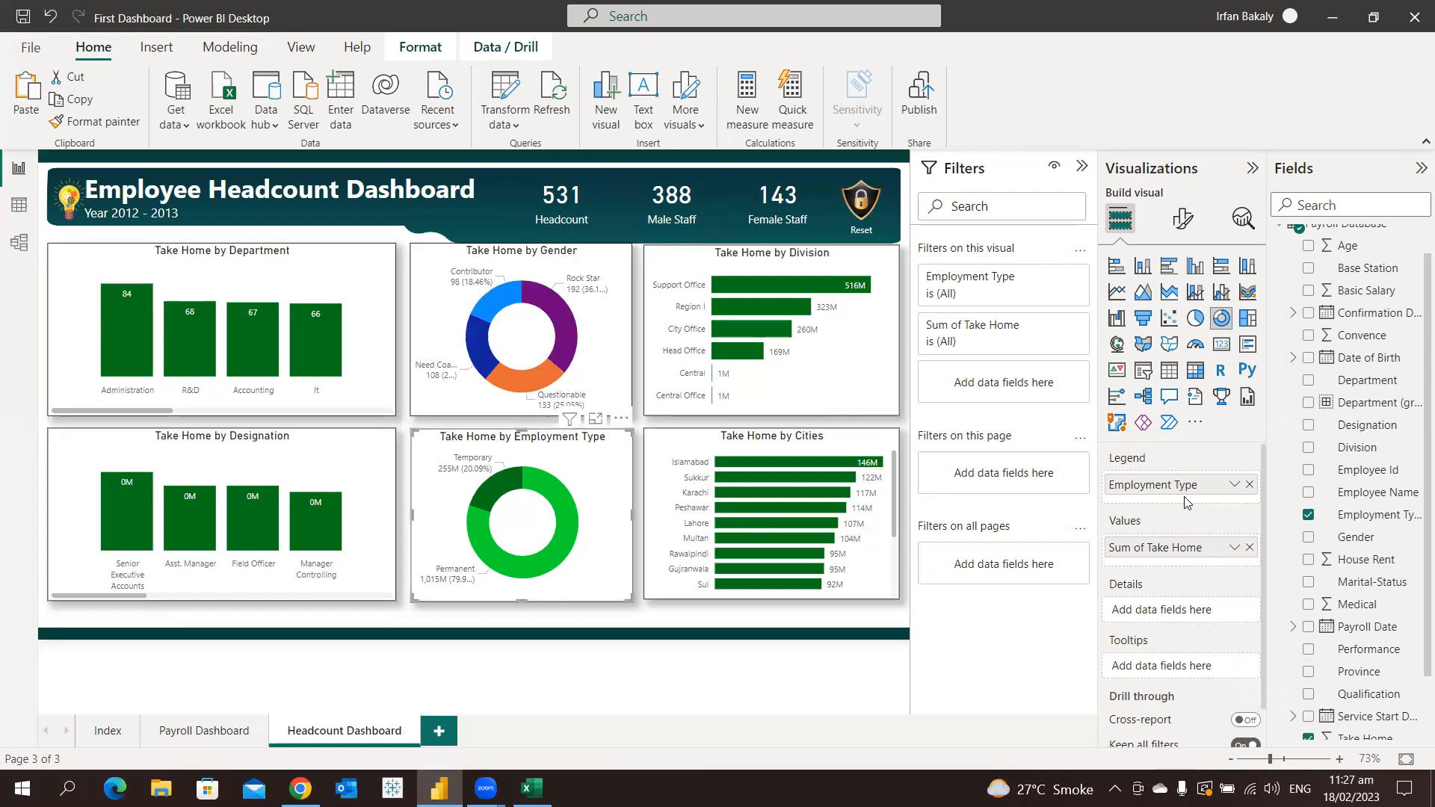
{"action": "left_click", "coordinate": [1249, 548]}
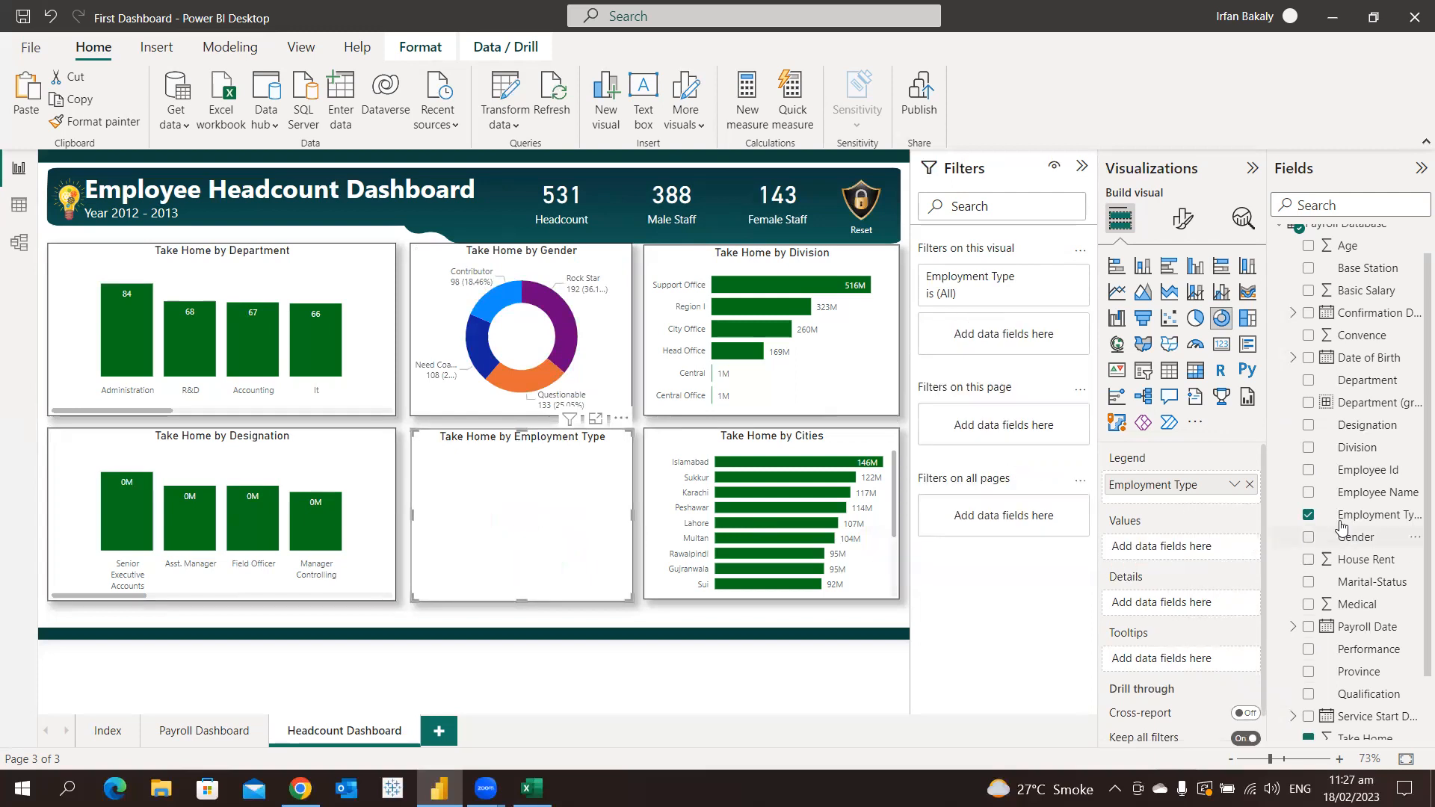
{"action": "left_click_drag", "start_coordinate": [1367, 469], "coordinate": [1172, 552]}
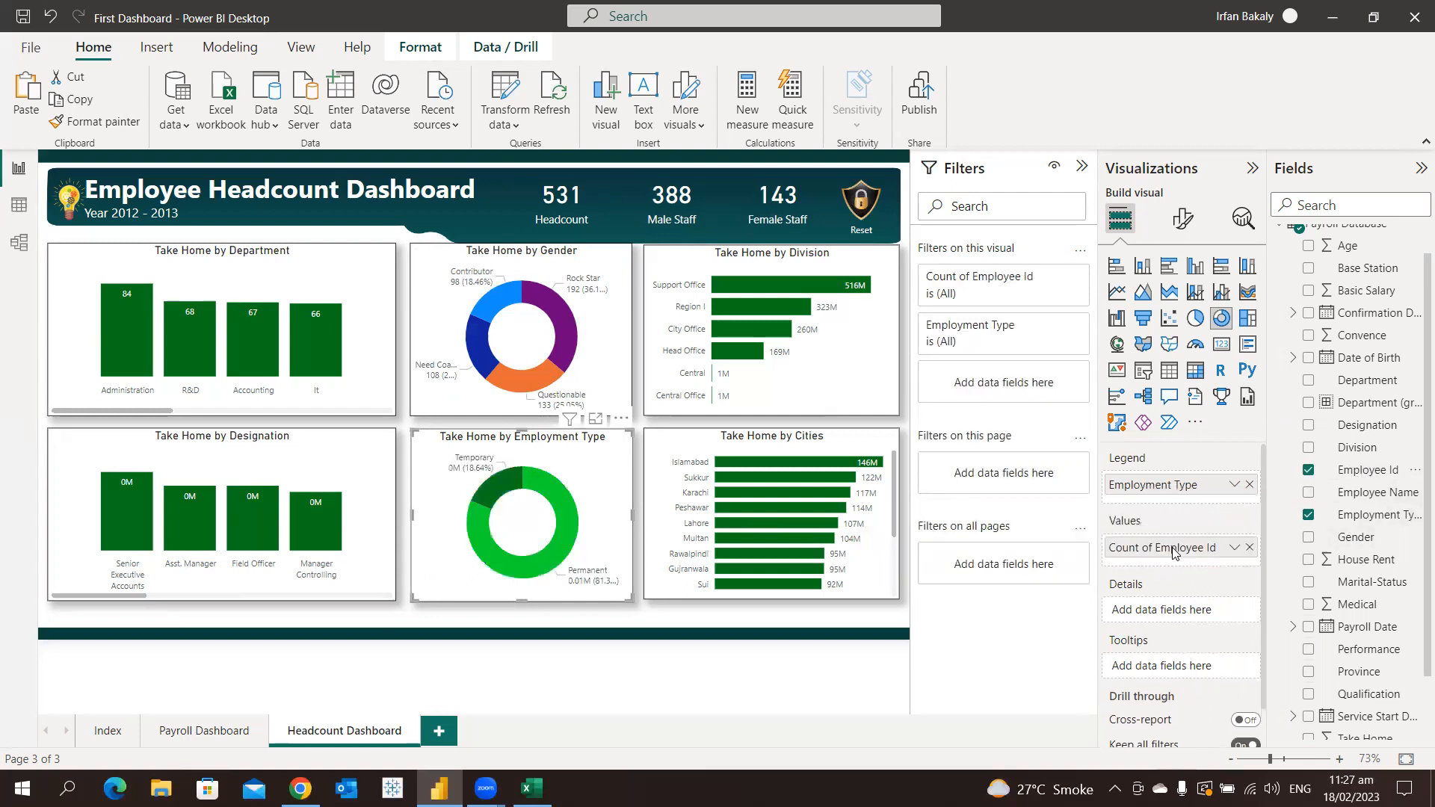
{"action": "left_click", "coordinate": [1234, 548]}
{"action": "left_click", "coordinate": [1269, 621]}
Replace Take Home on the division bar chart's X-axis with a distinct count of Employee Id
{"action": "left_click", "coordinate": [845, 373]}
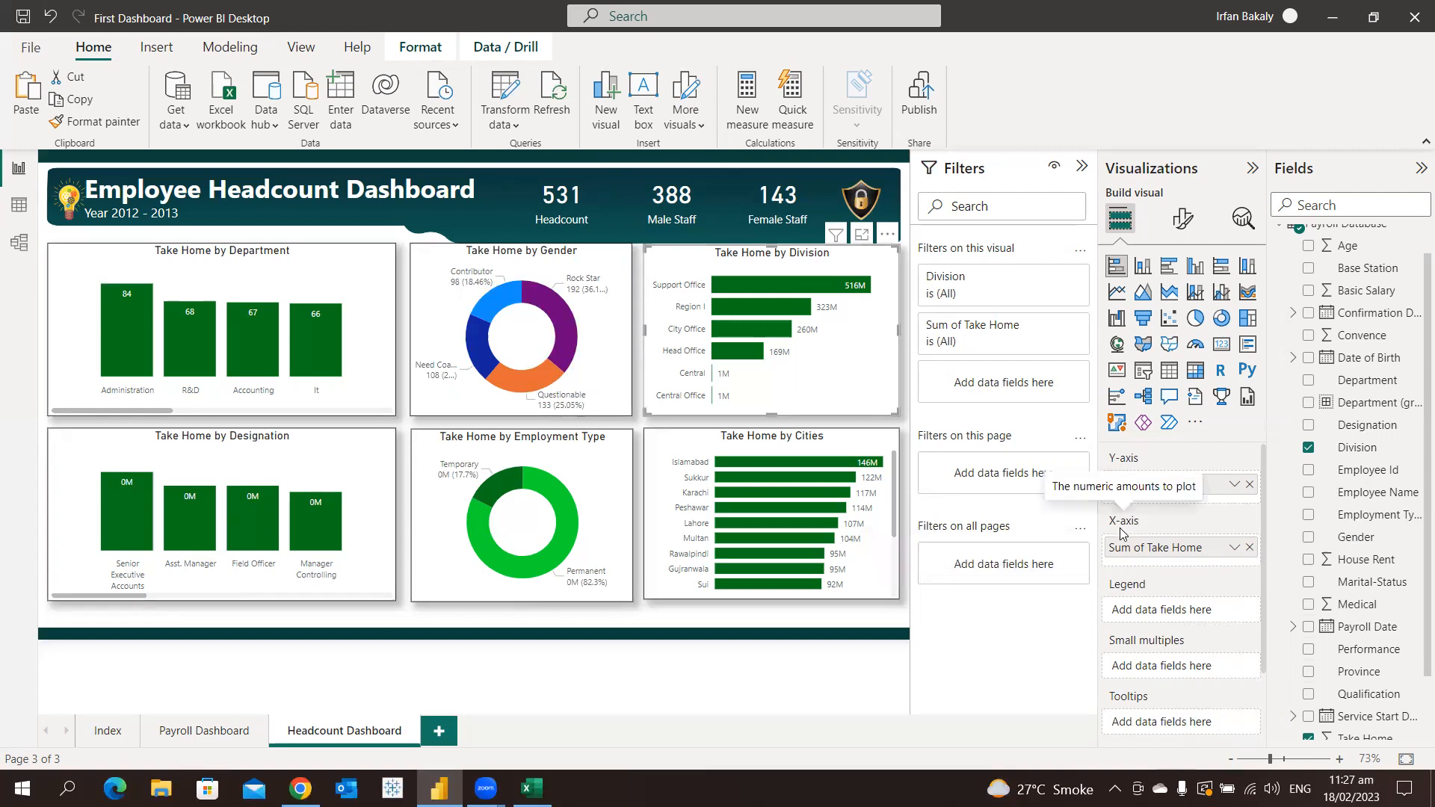
{"action": "left_click", "coordinate": [1249, 548]}
{"action": "left_click_drag", "start_coordinate": [1364, 471], "coordinate": [1197, 557]}
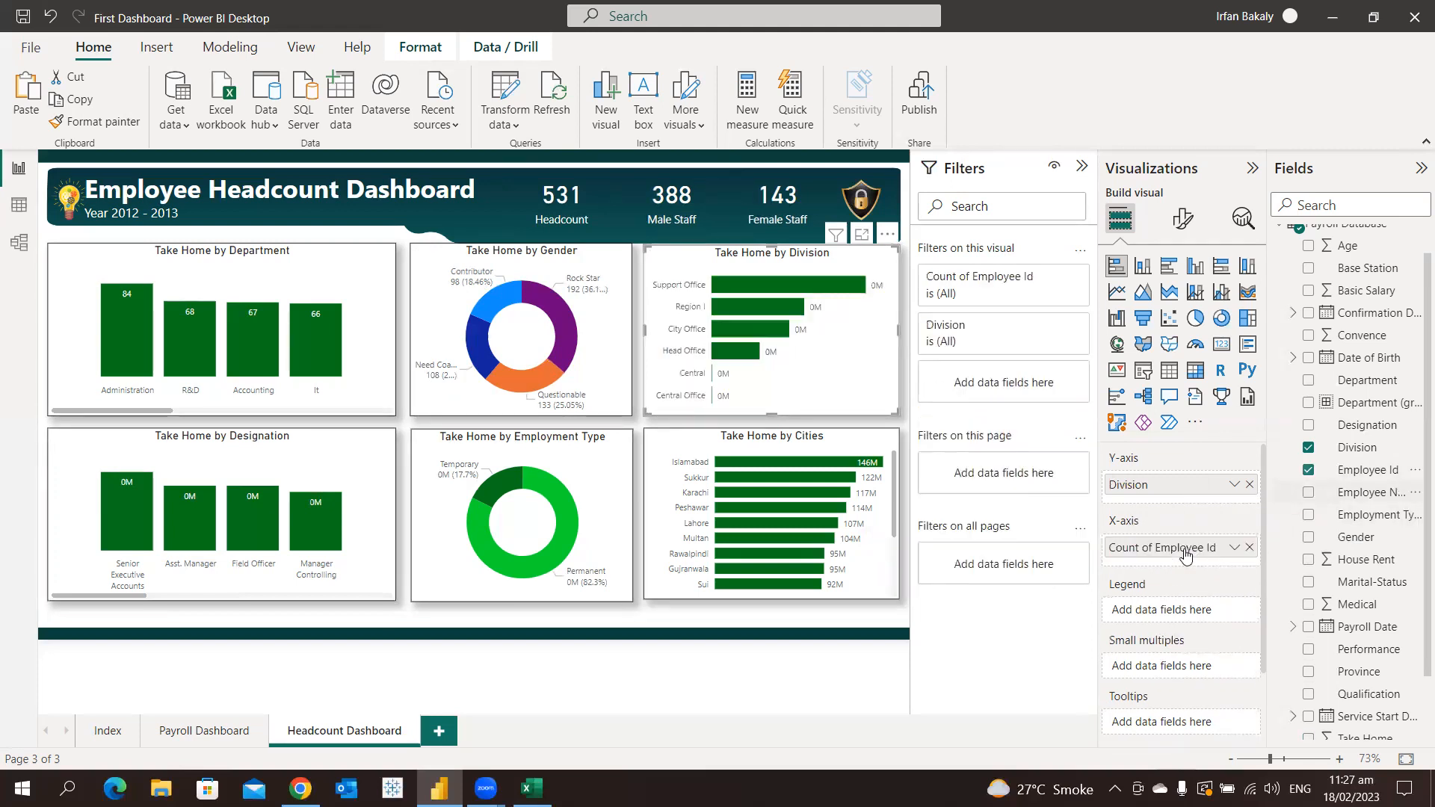
{"action": "left_click", "coordinate": [1237, 550]}
{"action": "left_click", "coordinate": [1267, 621]}
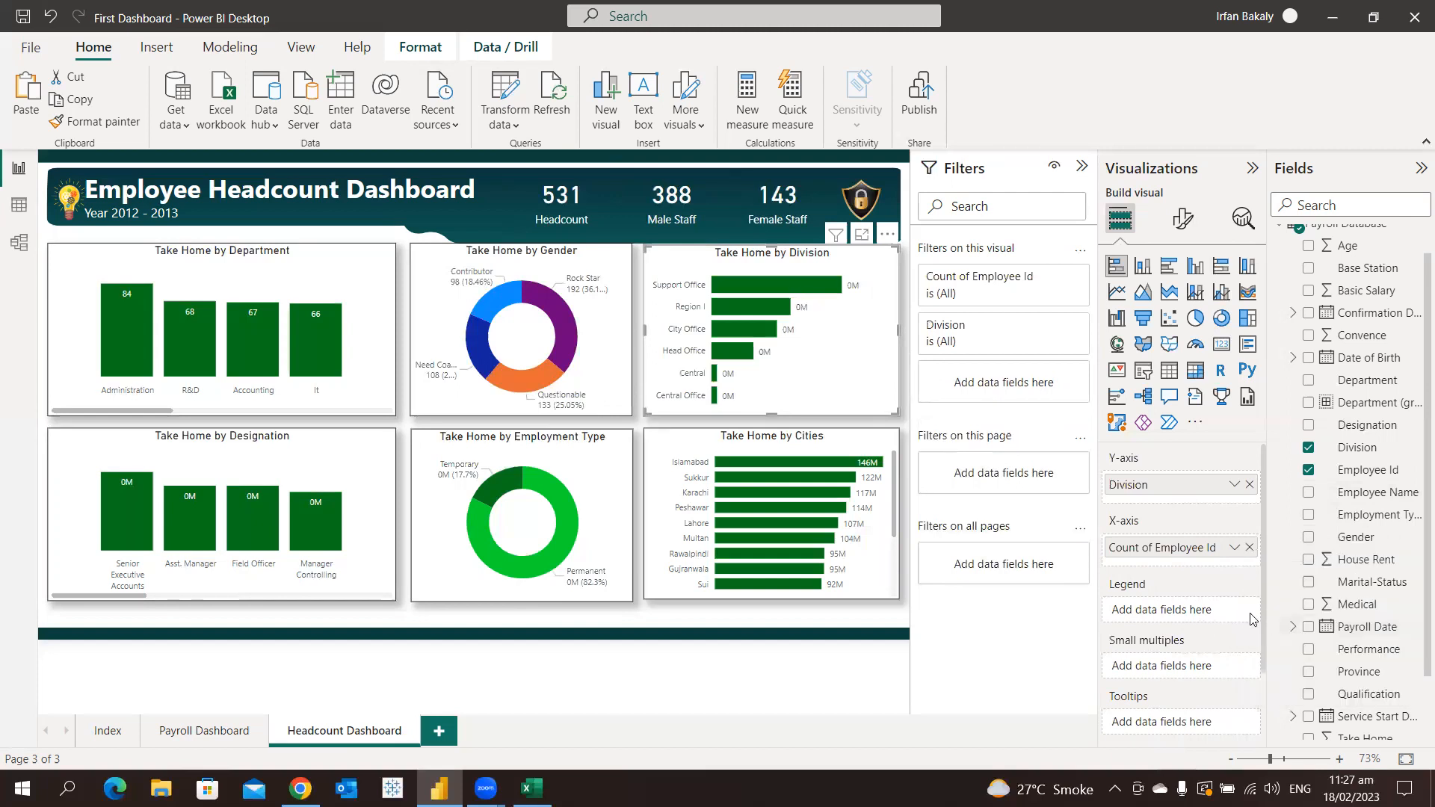
Make the cities bar chart plot the distinct count of Employee Id instead of Take Home
{"action": "left_click", "coordinate": [869, 579]}
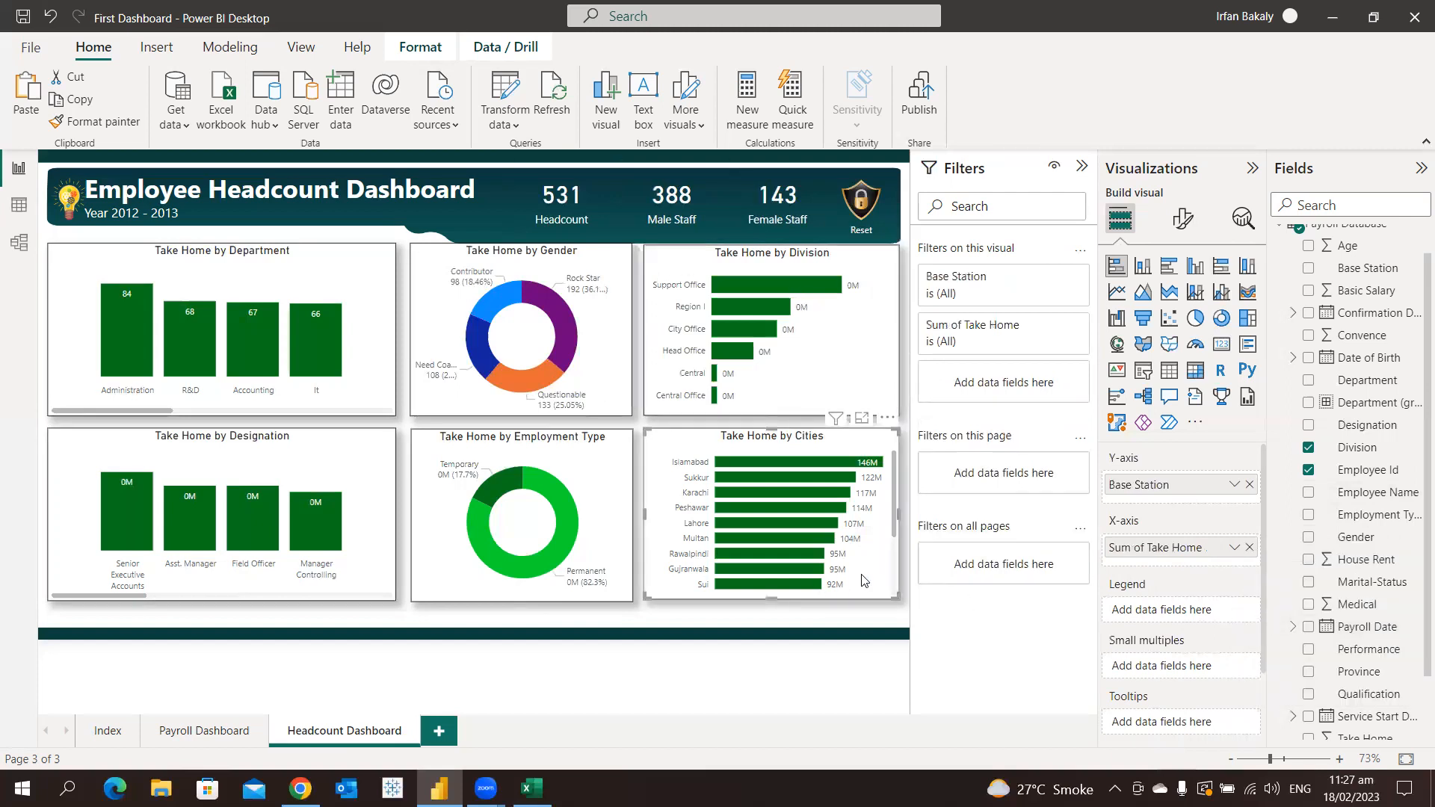
{"action": "left_click", "coordinate": [1248, 547]}
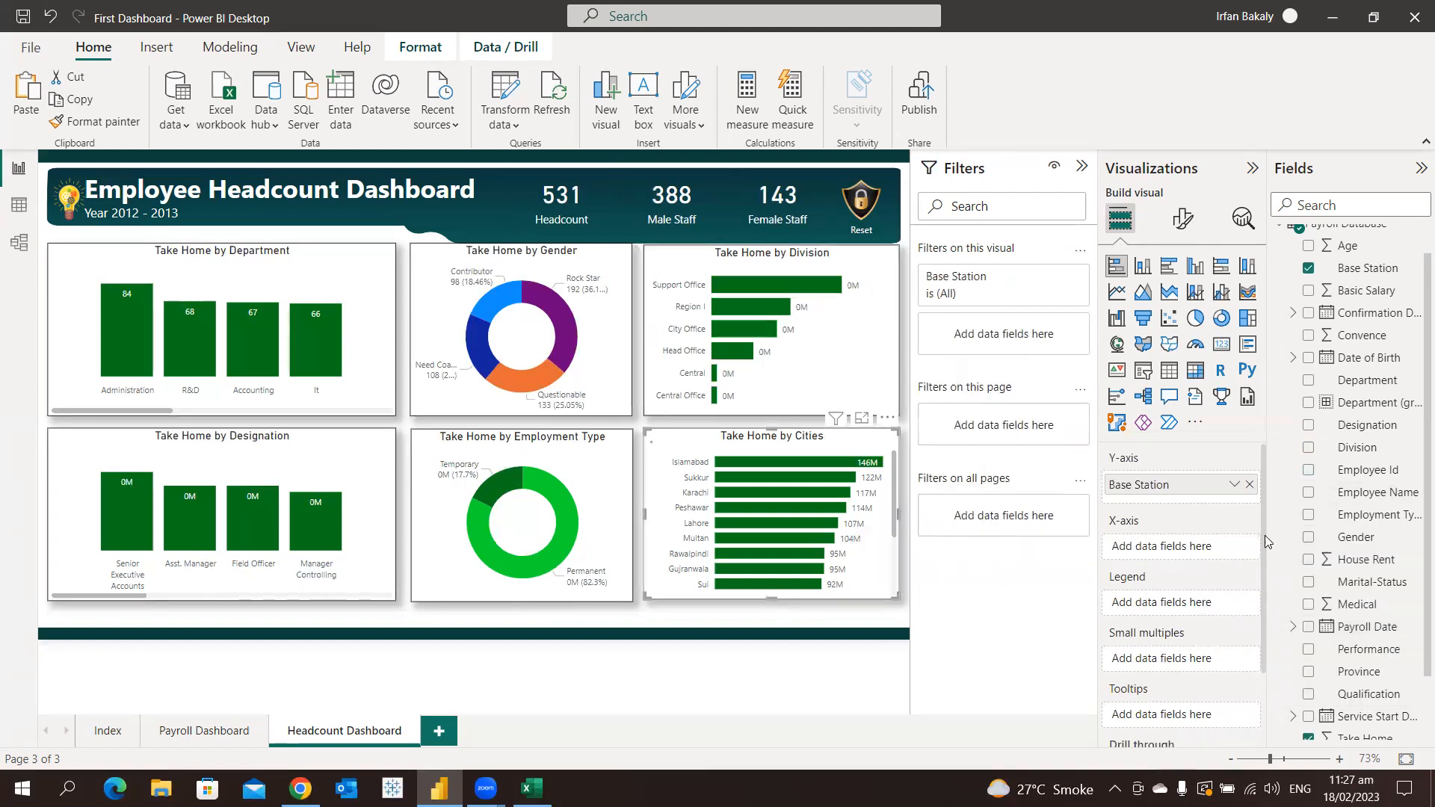
{"action": "mouse_move", "coordinate": [1360, 477]}
{"action": "left_mouse_down"}
{"action": "mouse_move", "coordinate": [1166, 545]}
{"action": "mouse_move", "coordinate": [1181, 549]}
{"action": "left_mouse_up"}
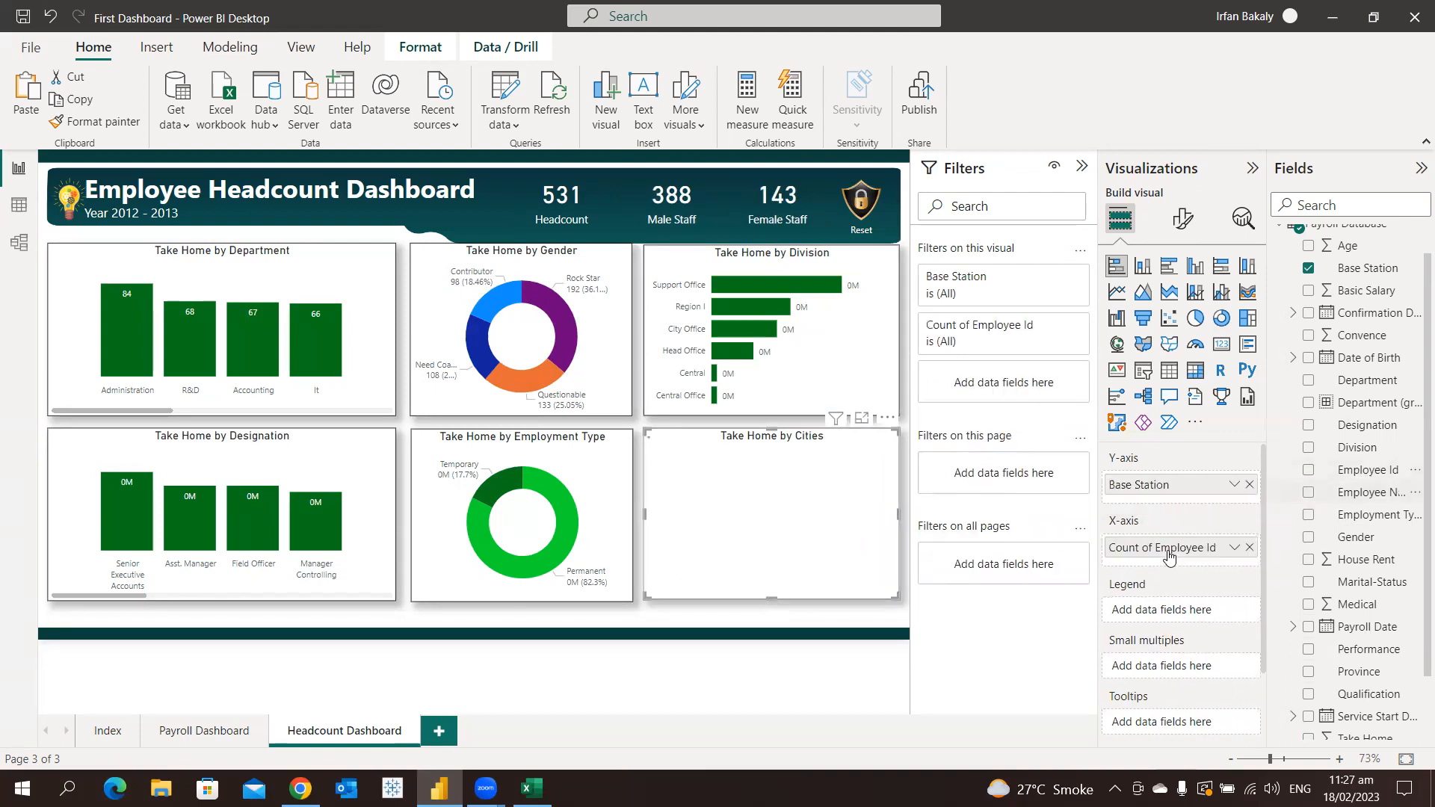
{"action": "left_click", "coordinate": [1233, 548]}
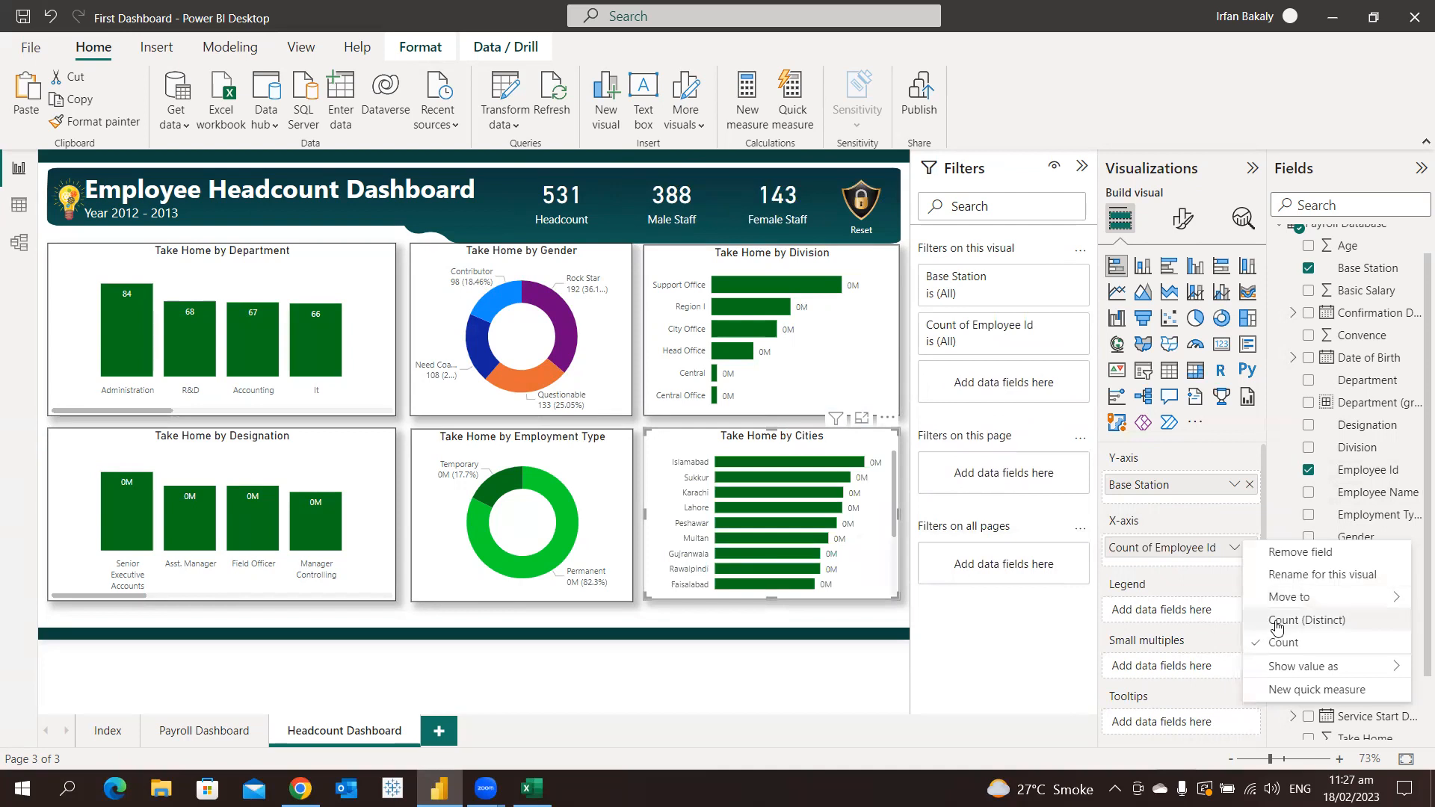
{"action": "left_click", "coordinate": [1277, 622]}
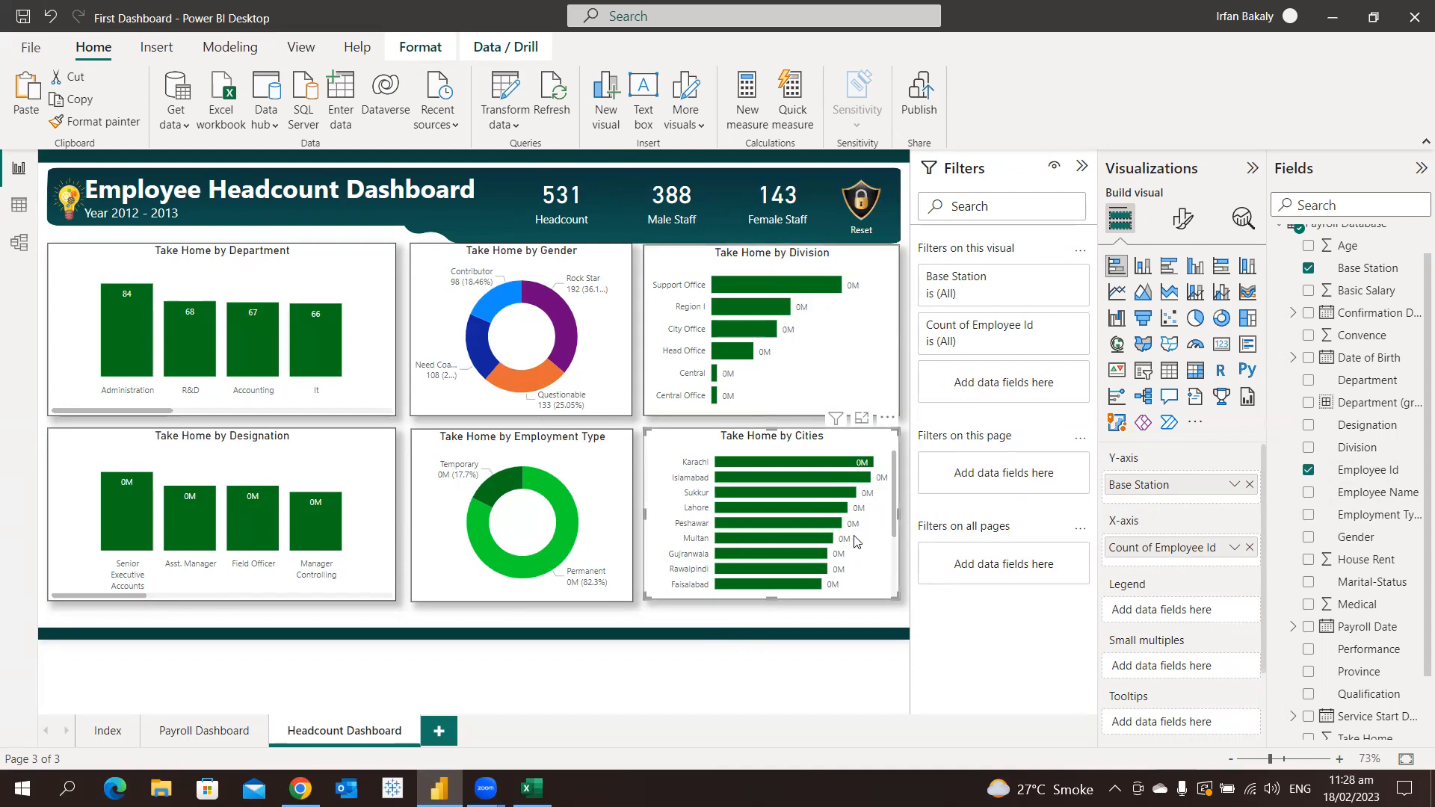
Change the department column chart's title to "Headcount by Department"
{"action": "mouse_move", "coordinate": [732, 553]}
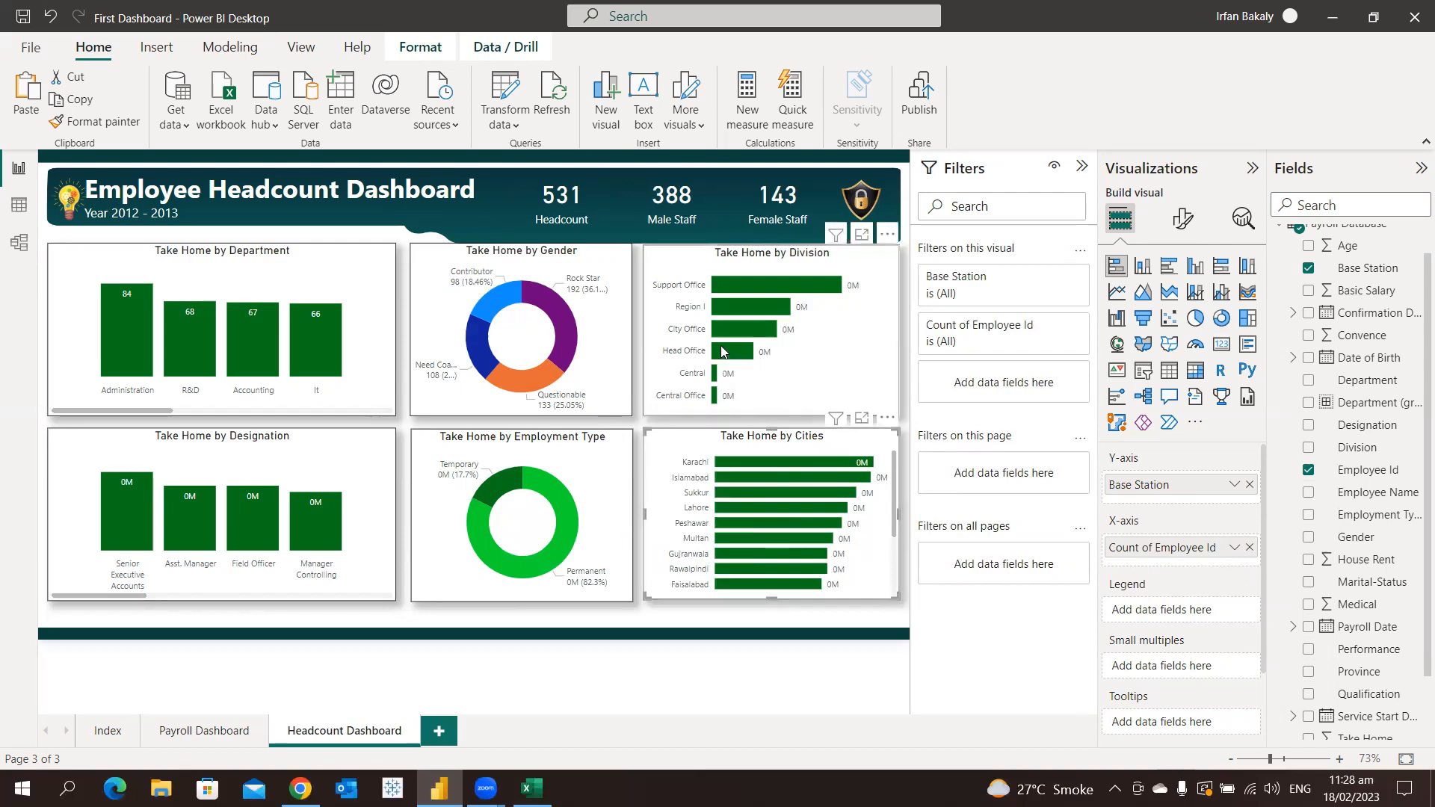
{"action": "left_click", "coordinate": [257, 264]}
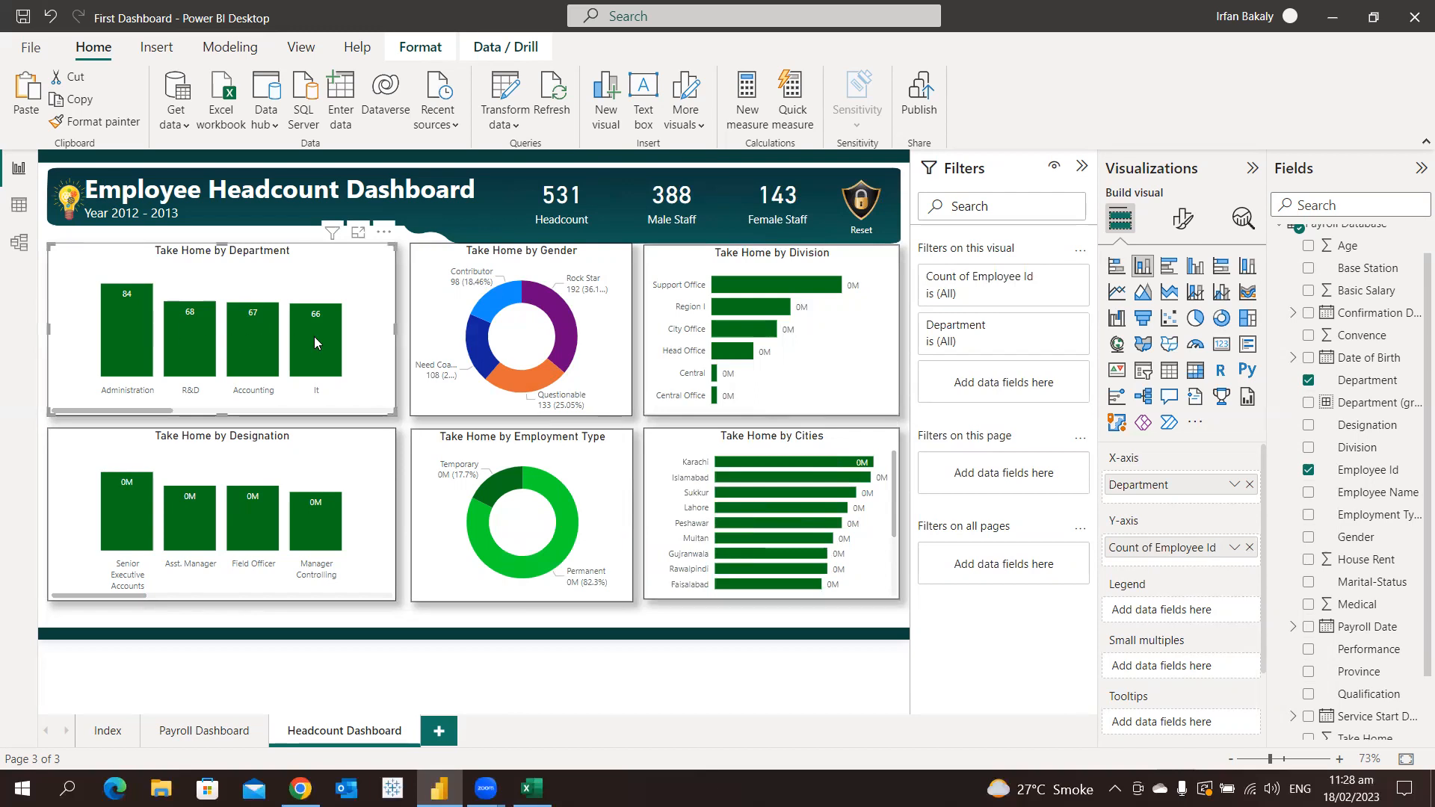
{"action": "mouse_move", "coordinate": [314, 337]}
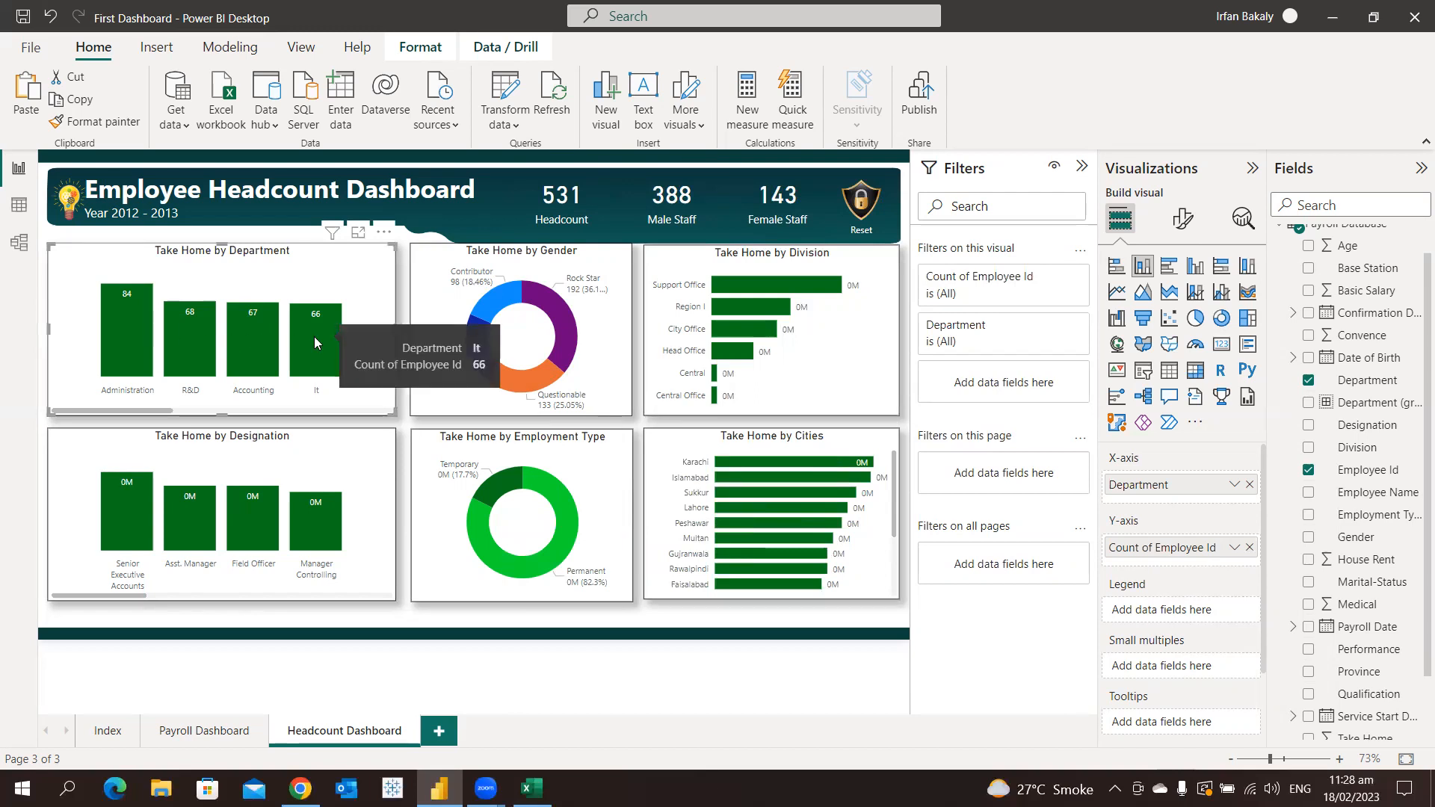
{"action": "left_click", "coordinate": [1187, 225]}
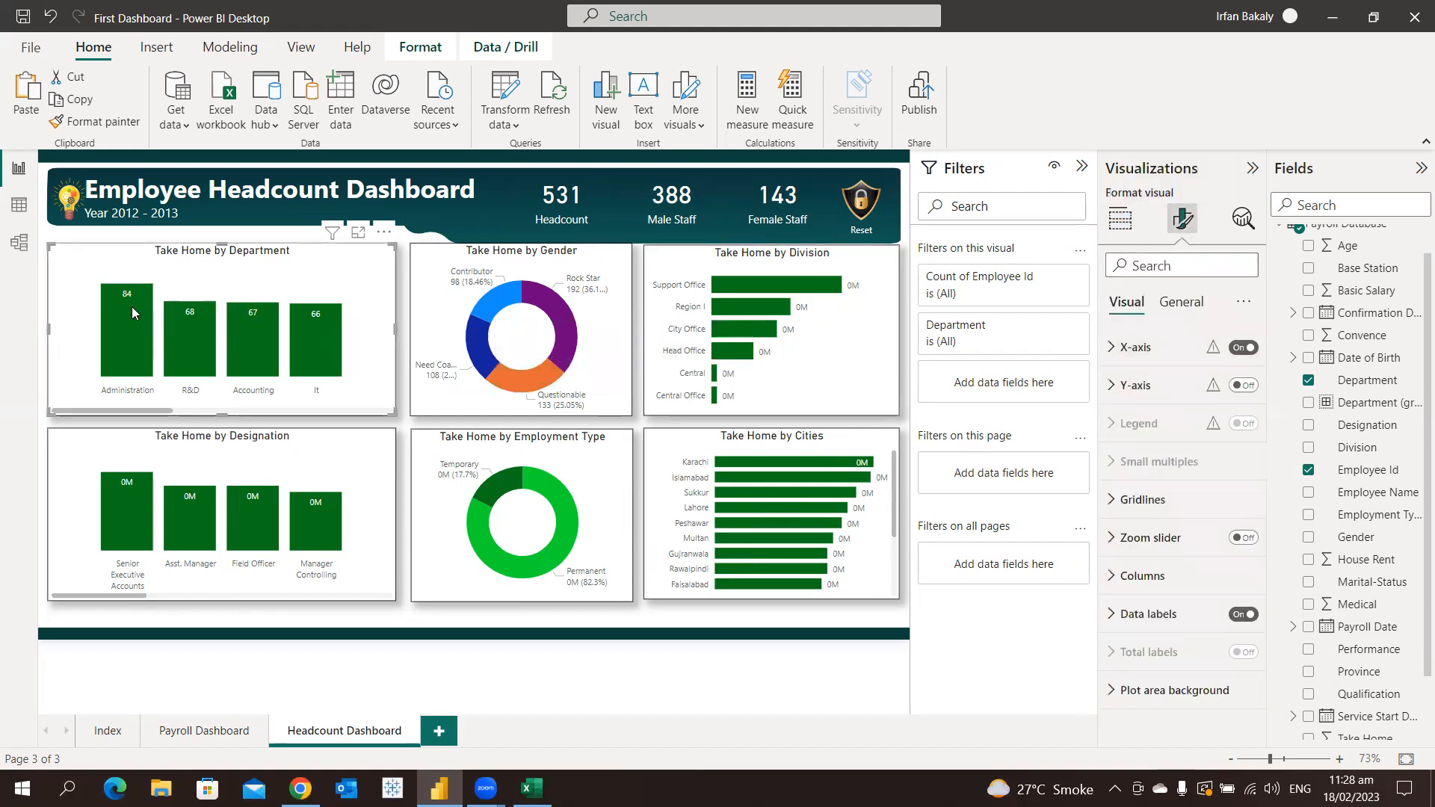
{"action": "left_click", "coordinate": [1181, 303]}
{"action": "left_click", "coordinate": [1170, 384]}
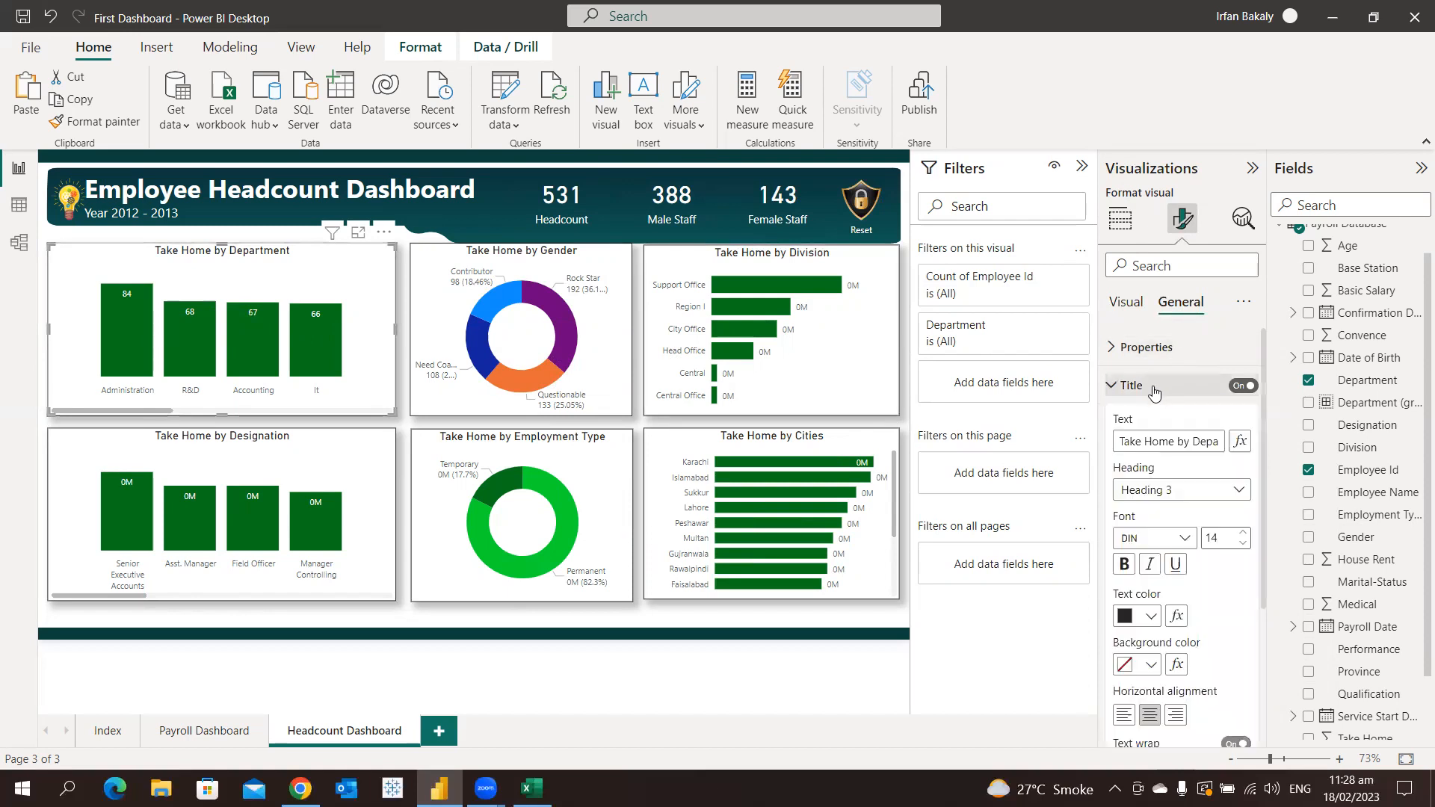
{"action": "left_click", "coordinate": [1182, 441]}
{"action": "key", "text": "ctrl+shift+Left"}
{"action": "key", "text": "ctrl+shift+Left"}
{"action": "type", "text": "Headcount"}
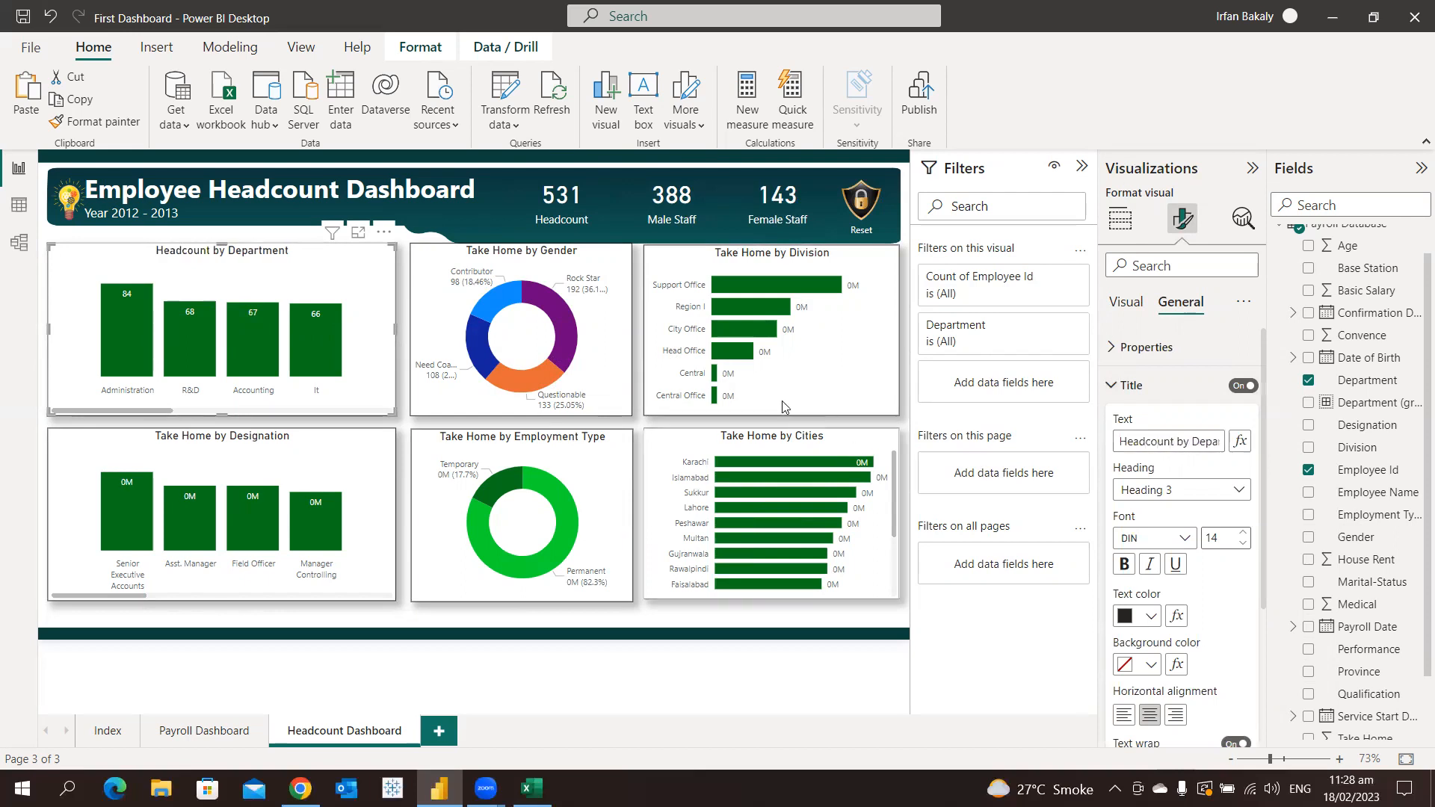
Retitle the Performance donut chart "Headcount by Performance"
{"action": "left_click", "coordinate": [613, 353]}
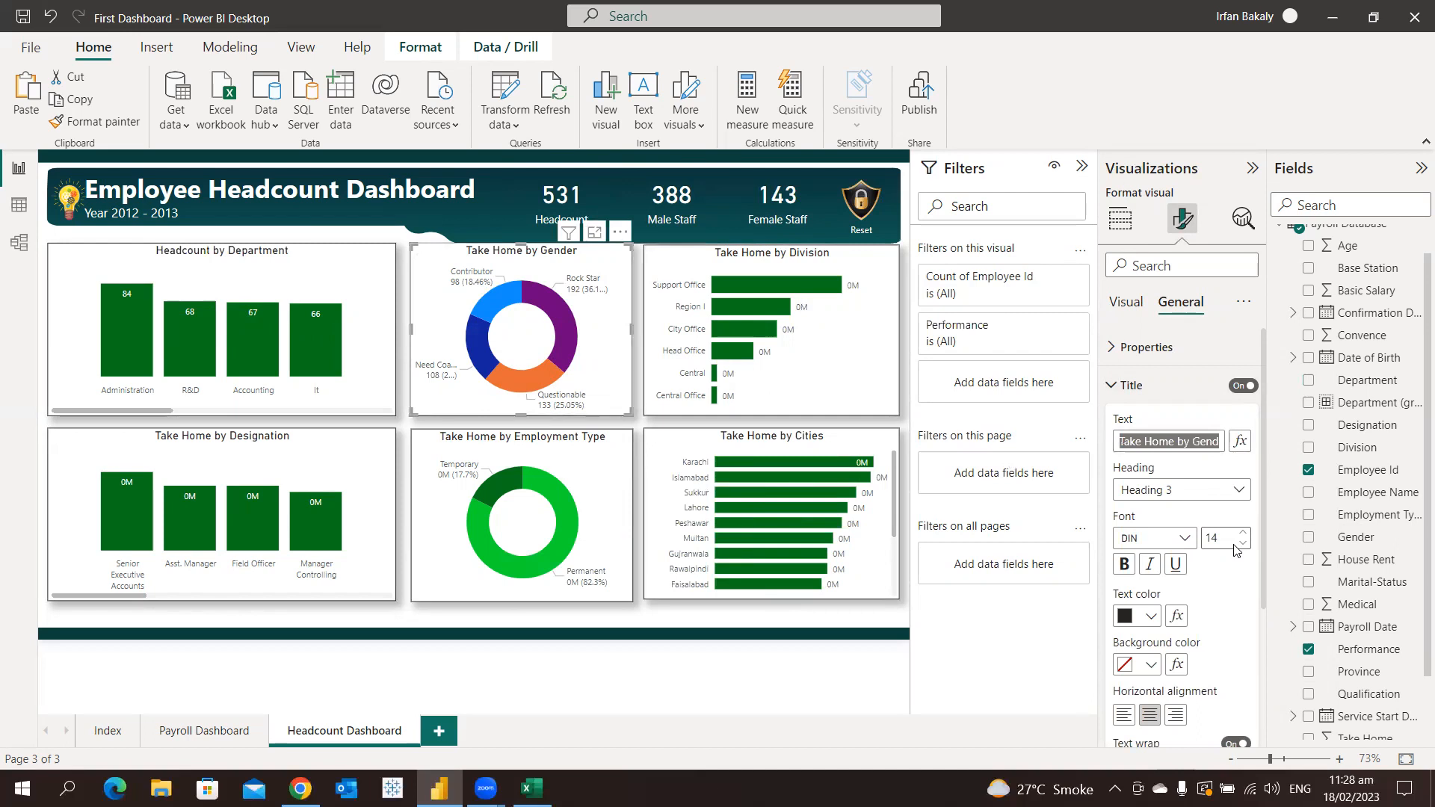
{"action": "type", "text": "Headcount by"}
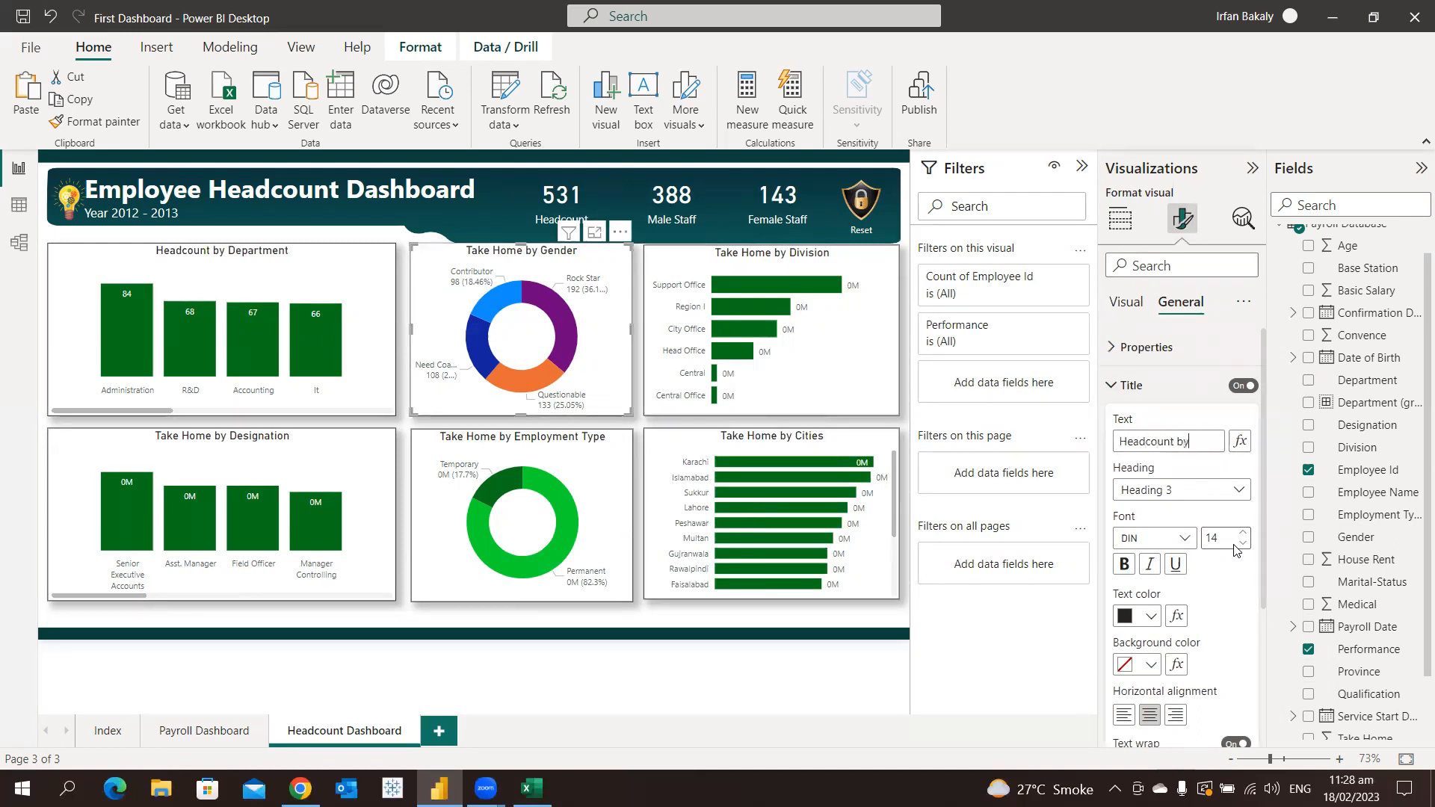
{"action": "type", "text": " Performance"}
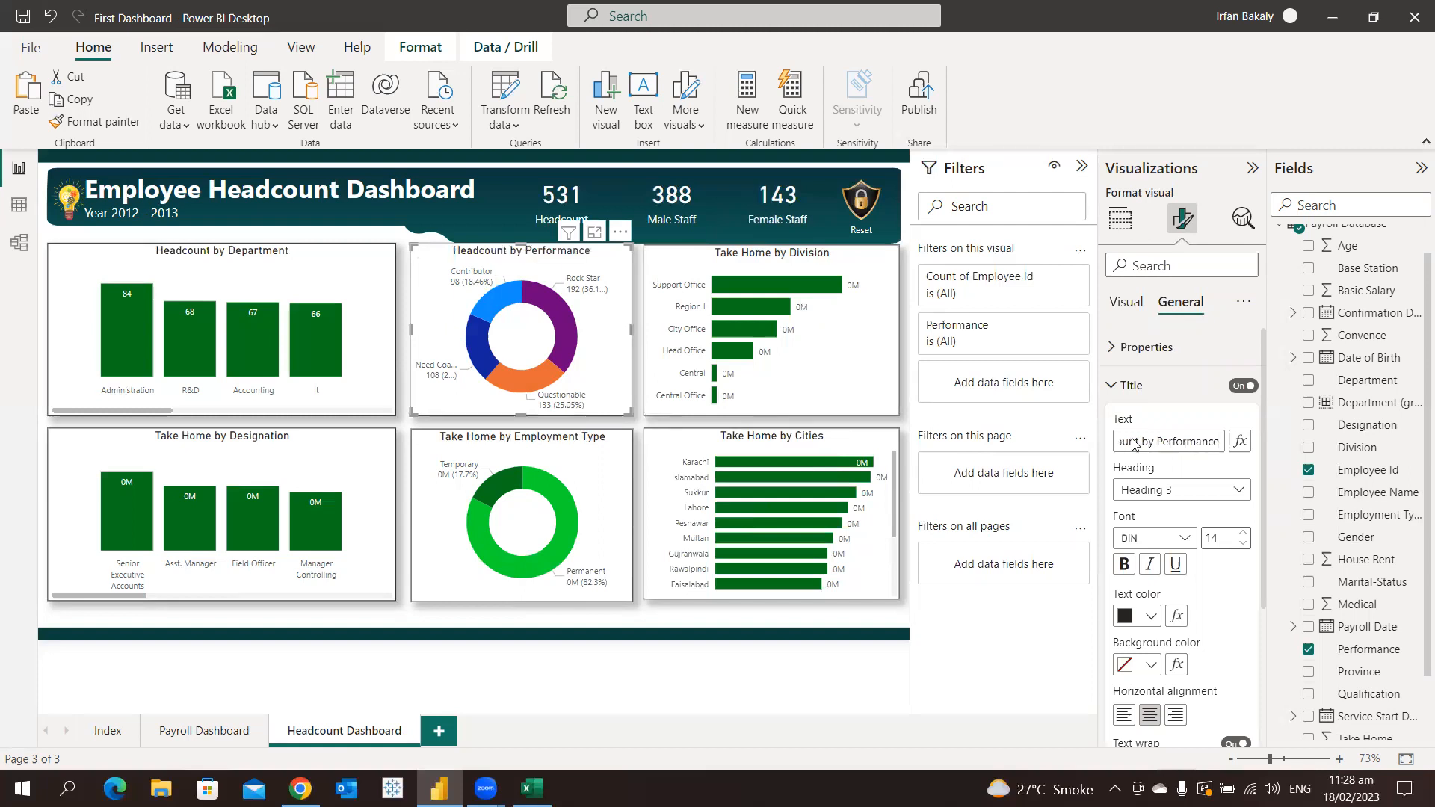
{"action": "left_click", "coordinate": [1140, 387]}
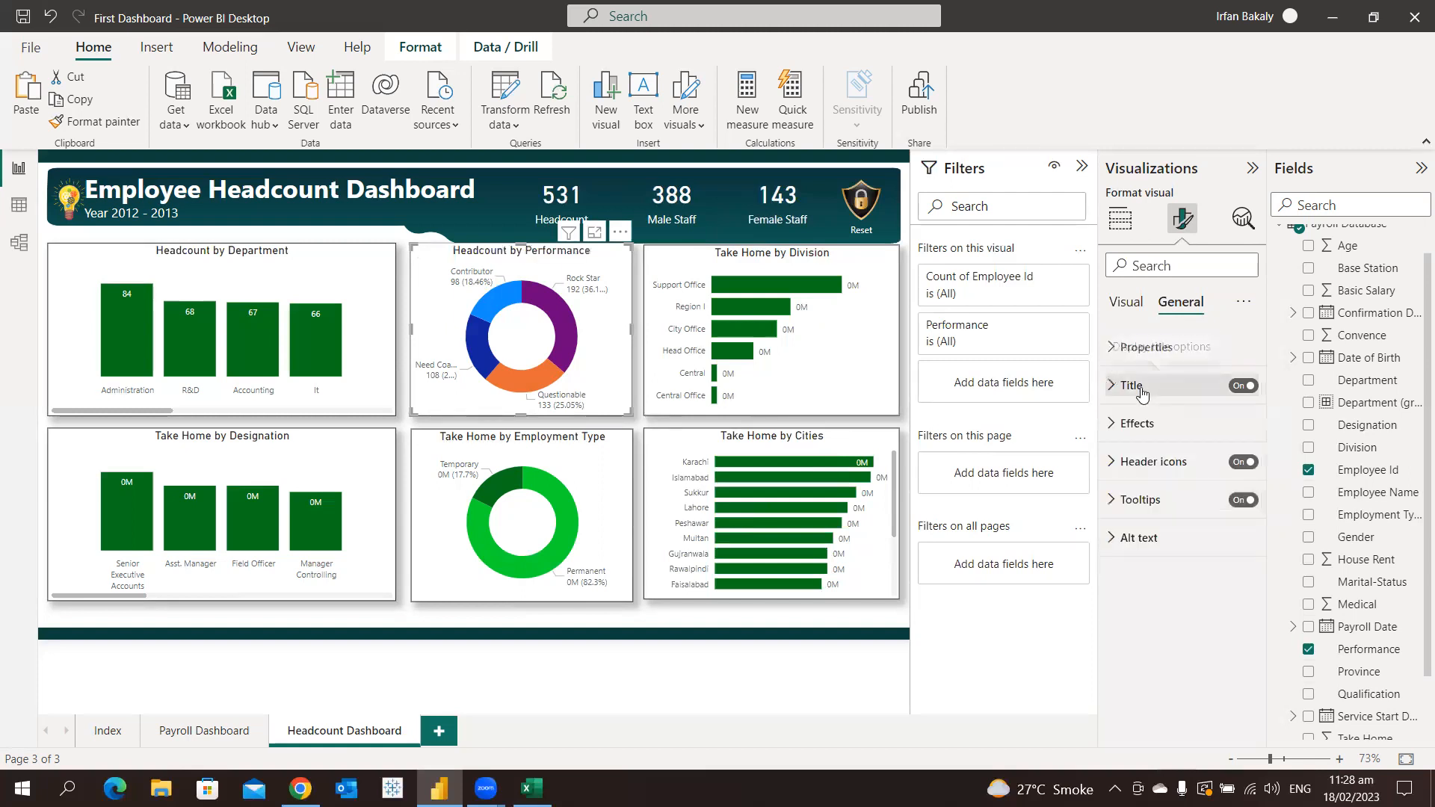
Recolor the Rock Star slice of the Performance donut dark green with custom color #047A00
{"action": "left_click", "coordinate": [1125, 303]}
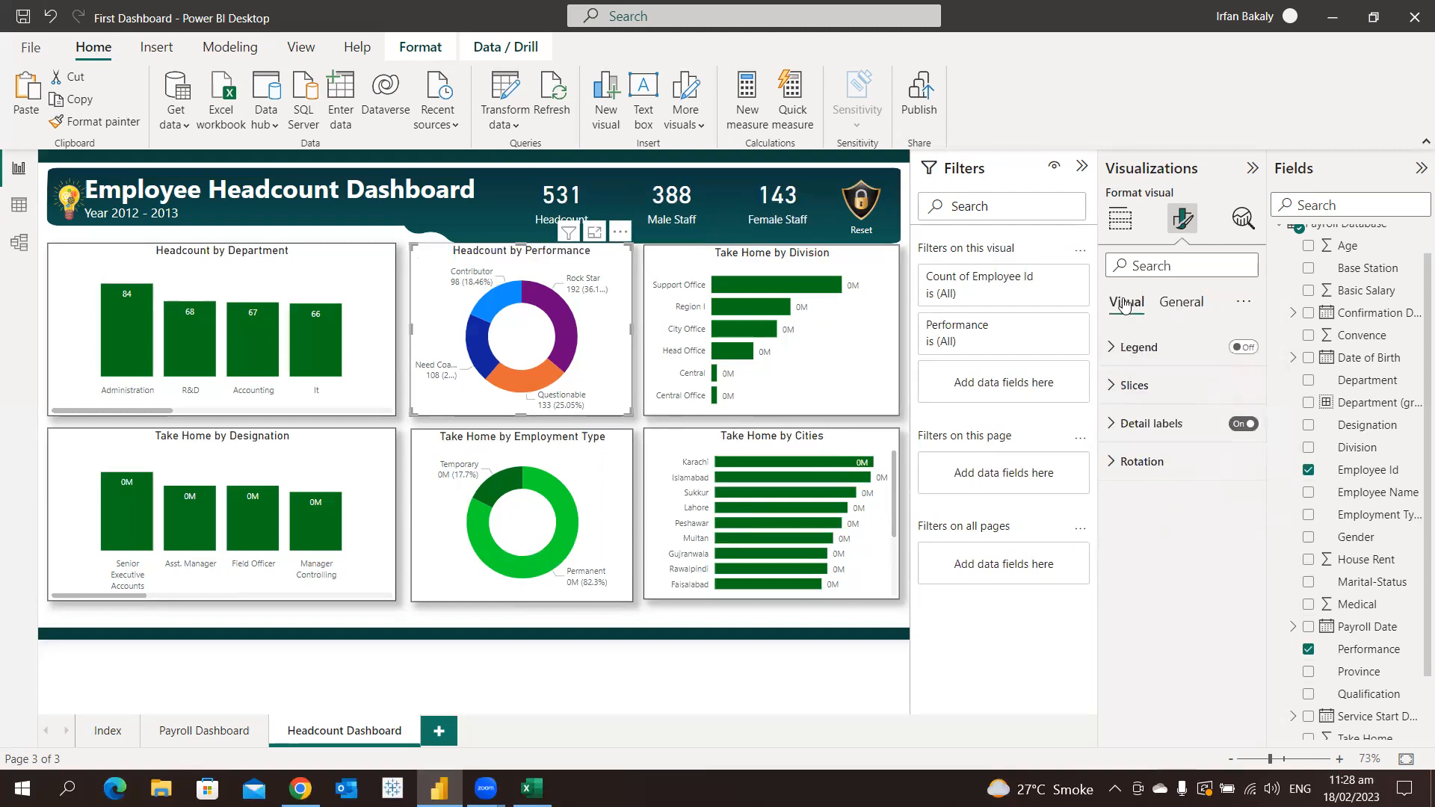
{"action": "left_click", "coordinate": [1155, 388]}
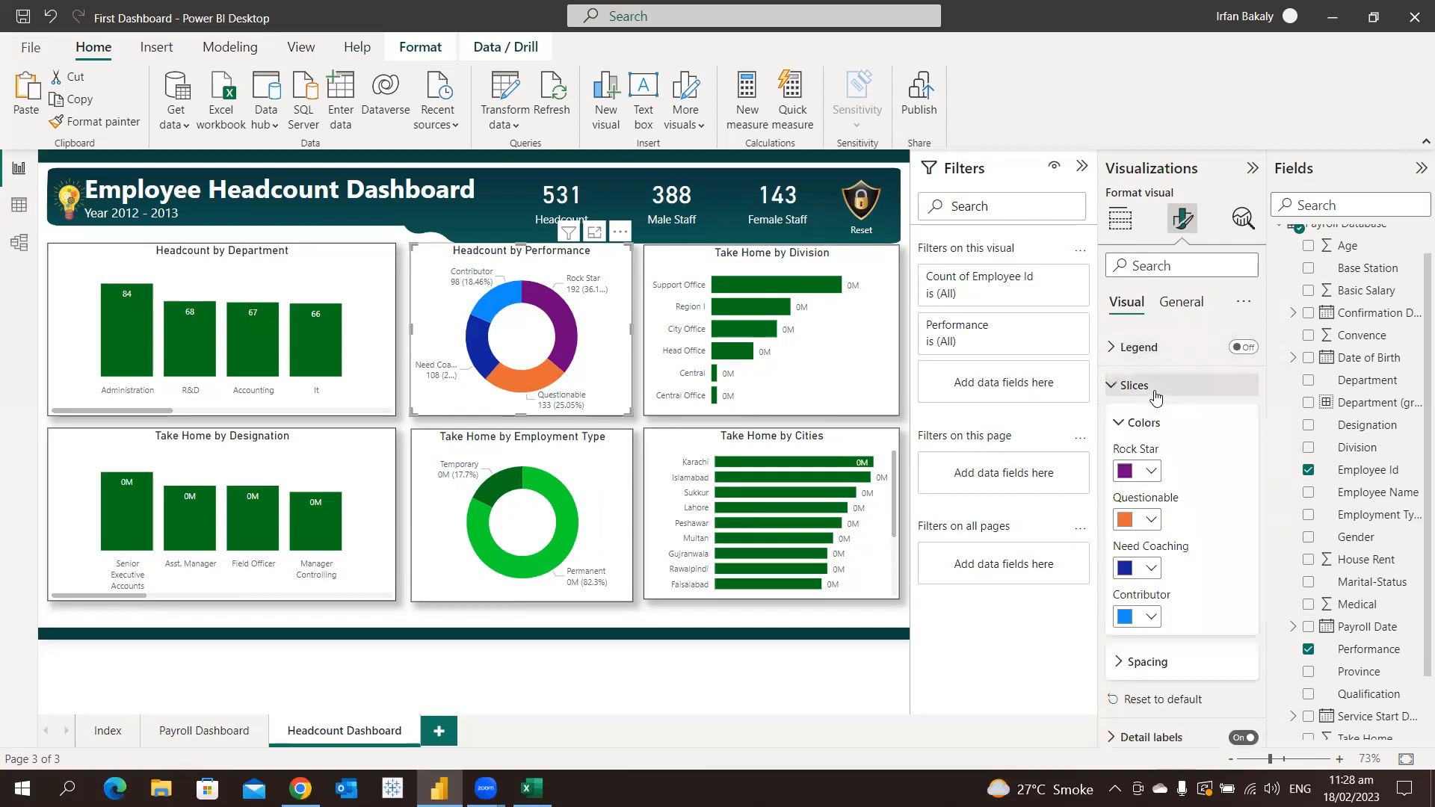
{"action": "left_click", "coordinate": [1143, 471]}
{"action": "left_click", "coordinate": [1166, 432]}
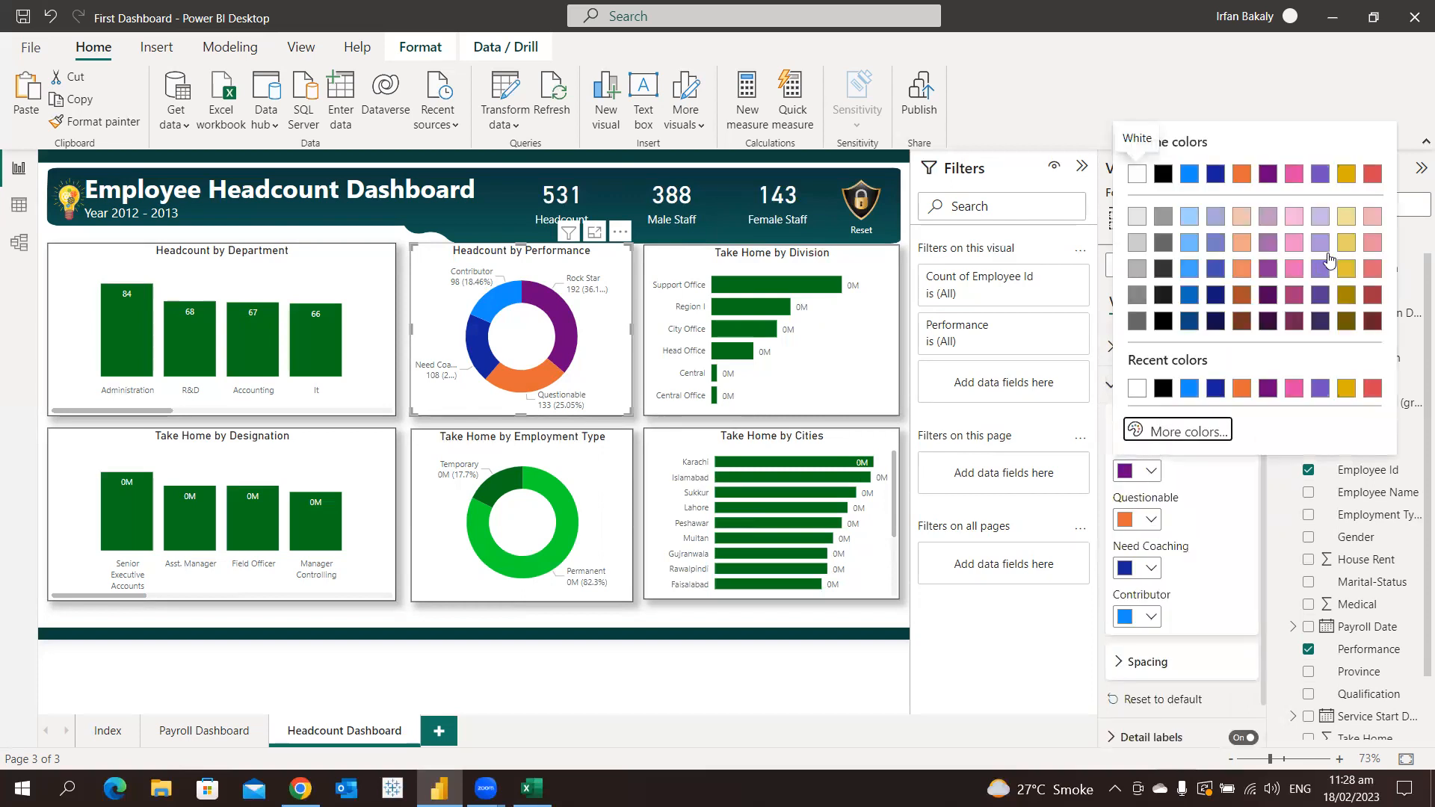
{"action": "left_click", "coordinate": [1211, 365]}
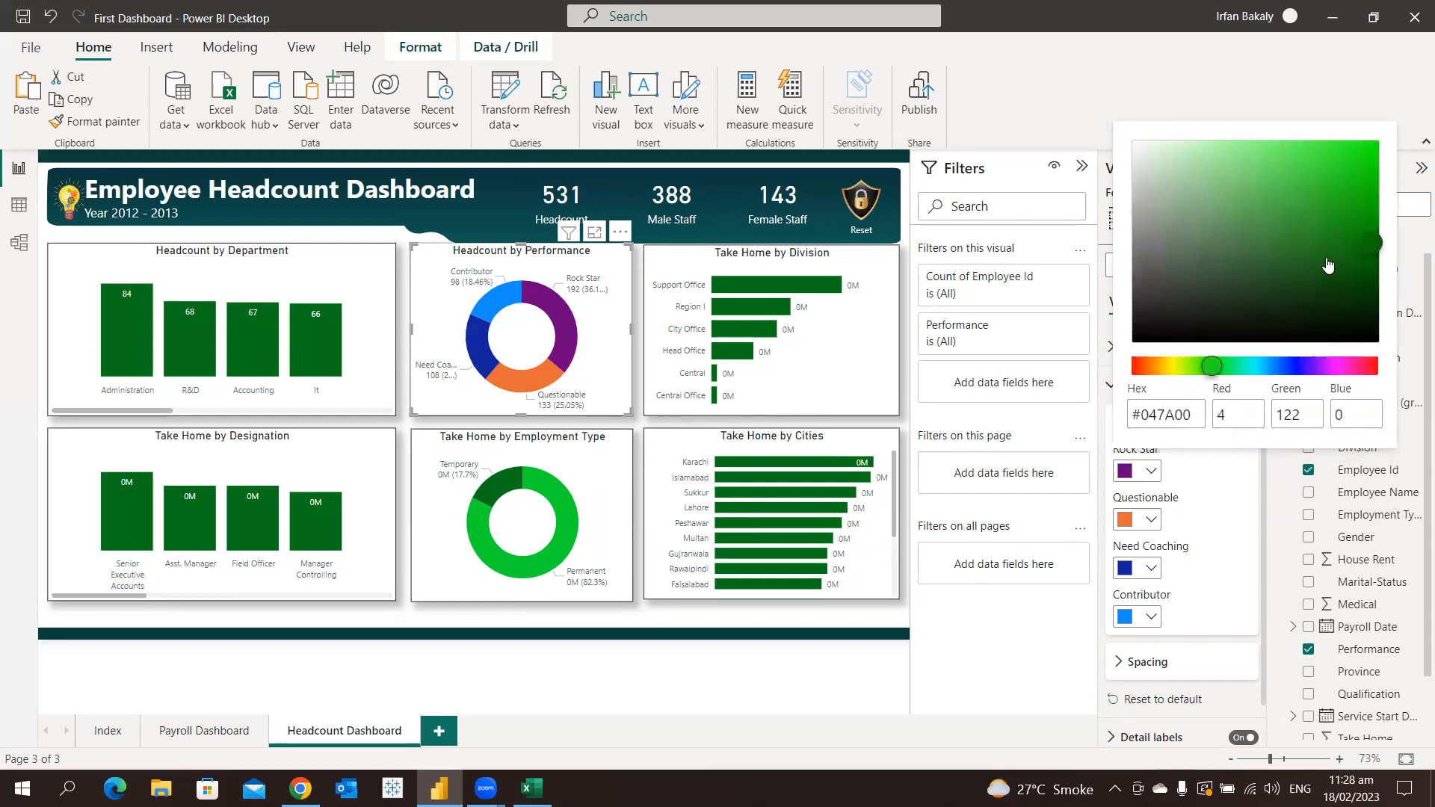
{"action": "left_click", "coordinate": [1160, 516]}
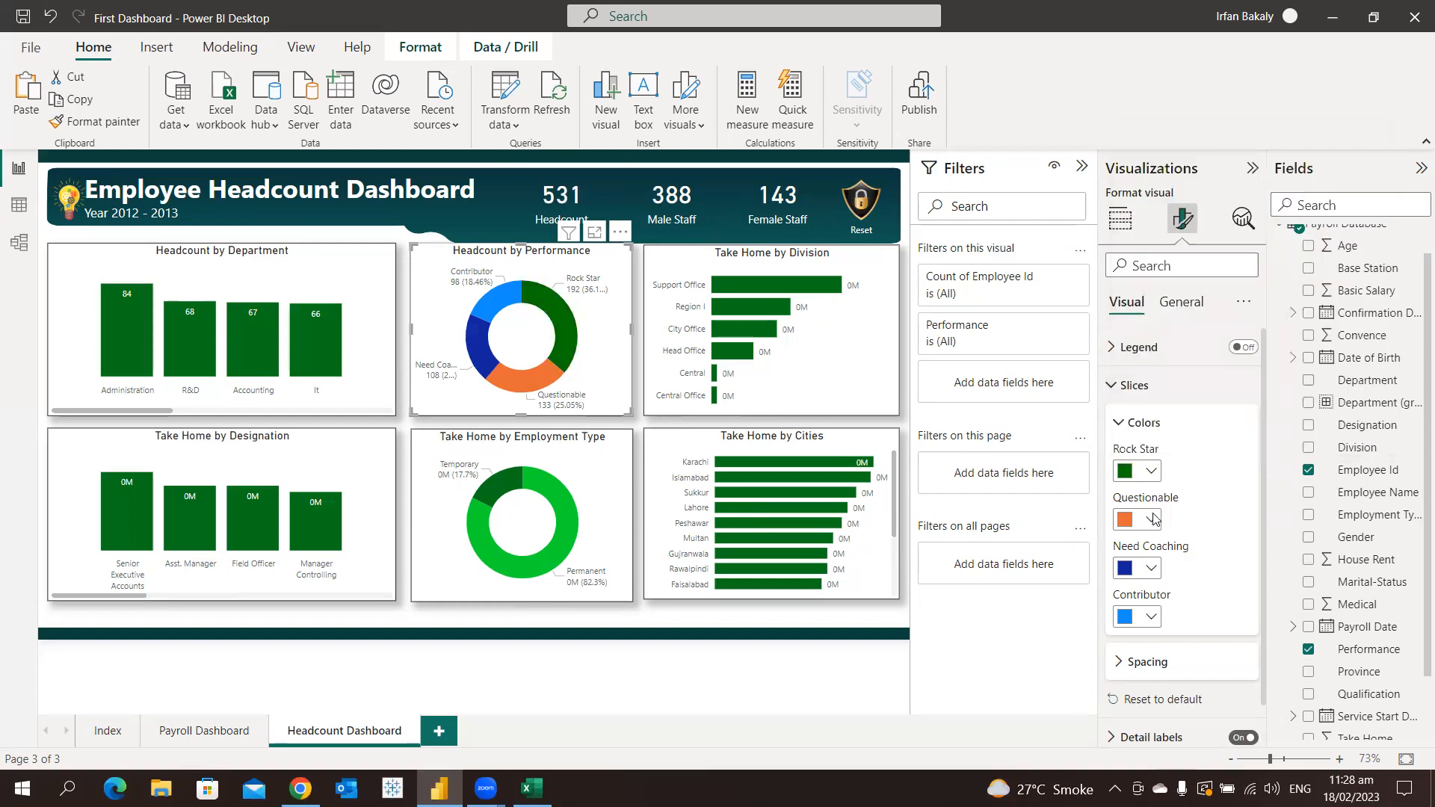
Give the Questionable slice of the Performance donut the custom bright green #36E639
{"action": "left_click", "coordinate": [1139, 519]}
{"action": "left_click", "coordinate": [1178, 479]}
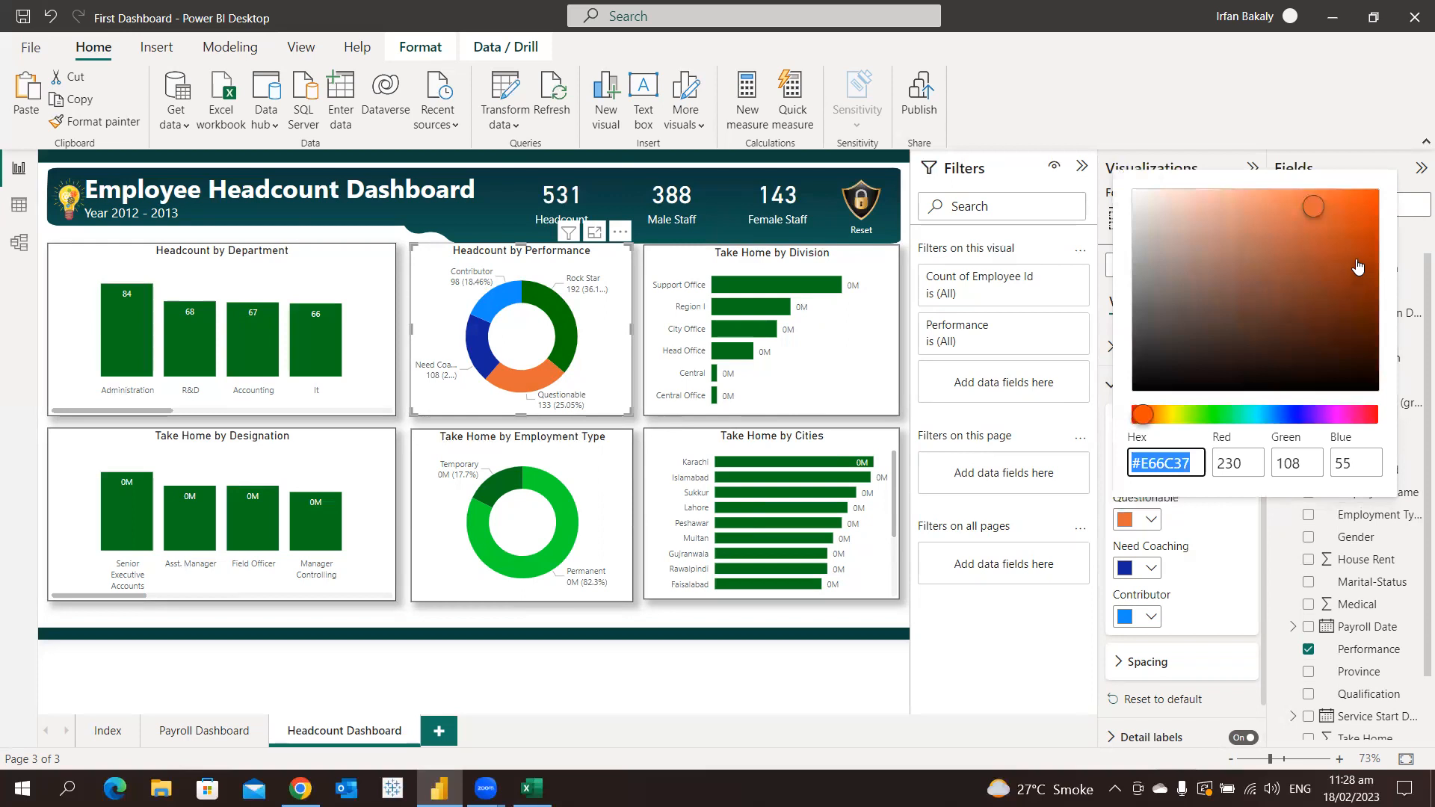
{"action": "left_click", "coordinate": [1215, 415]}
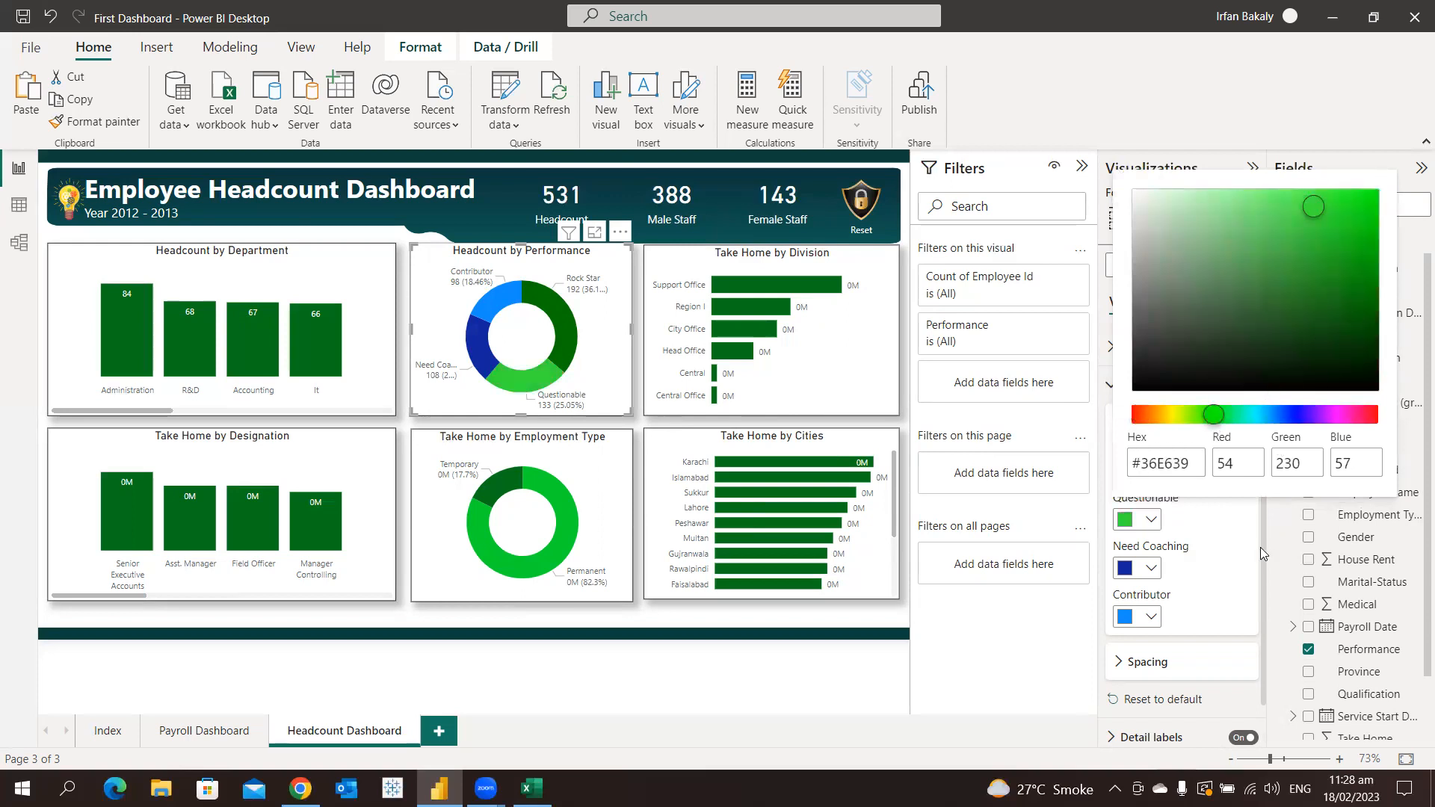
{"action": "left_click", "coordinate": [1260, 553]}
Color the Performance donut's Need Coaching slice a soft green, #6CC967
{"action": "left_click", "coordinate": [1143, 569]}
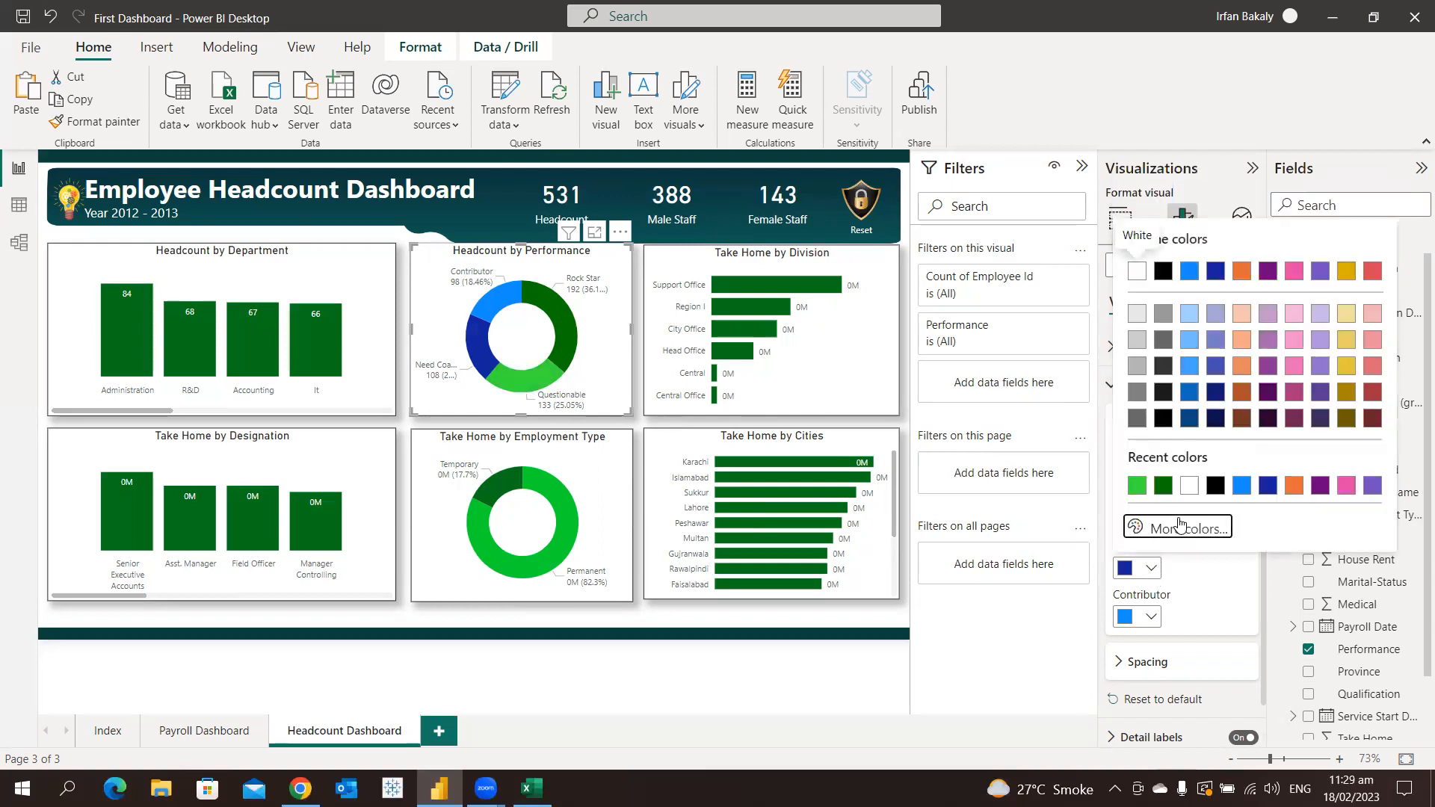
{"action": "left_click", "coordinate": [1180, 524]}
{"action": "left_click", "coordinate": [1214, 462]}
{"action": "left_click", "coordinate": [1245, 277]}
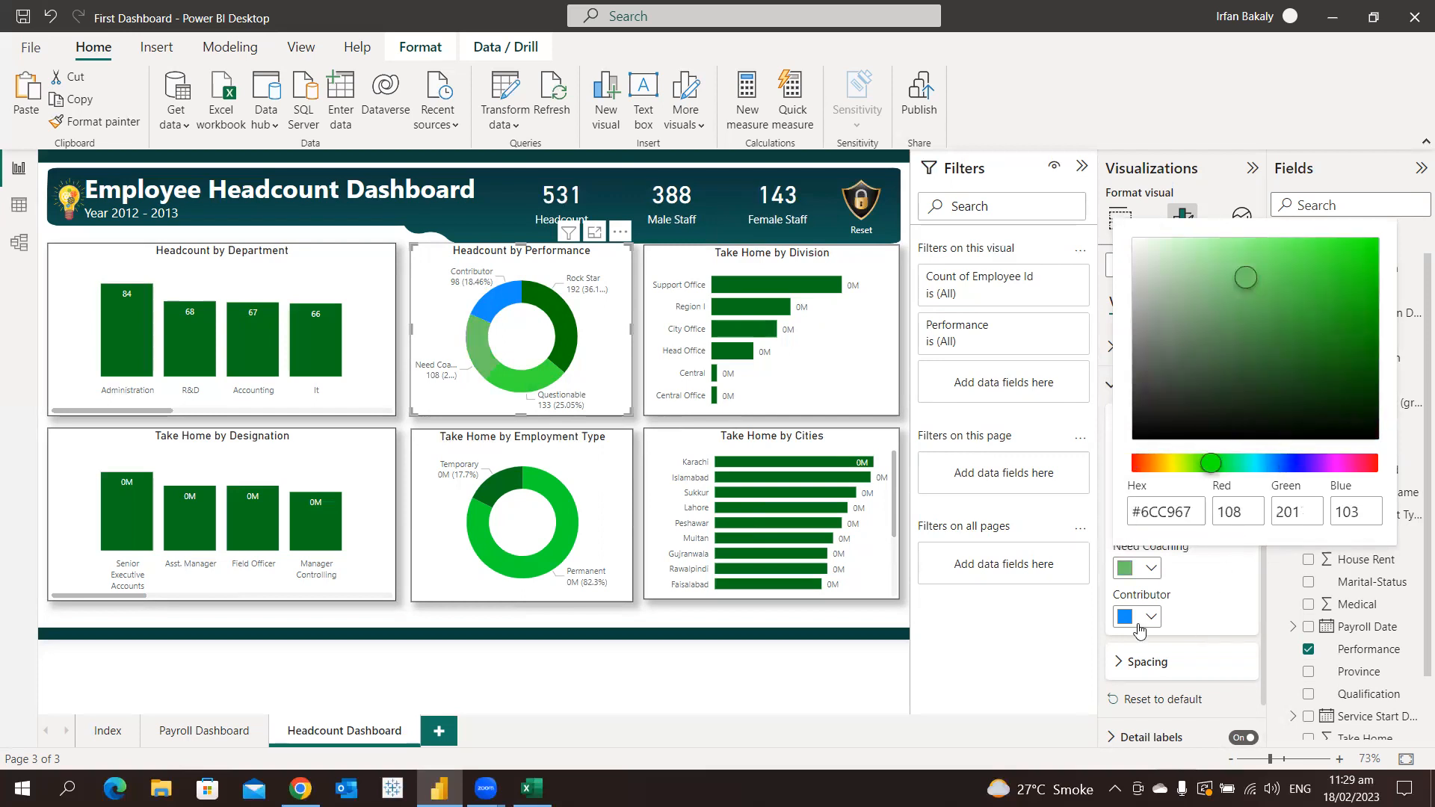
{"action": "left_click", "coordinate": [1139, 632]}
Set the Performance donut's Contributor slice to the custom olive green #4DAC16
{"action": "left_click", "coordinate": [1139, 618]}
{"action": "left_click", "coordinate": [1184, 579]}
{"action": "left_click_drag", "start_coordinate": [1223, 511], "coordinate": [1198, 512]}
{"action": "left_click", "coordinate": [1358, 357]}
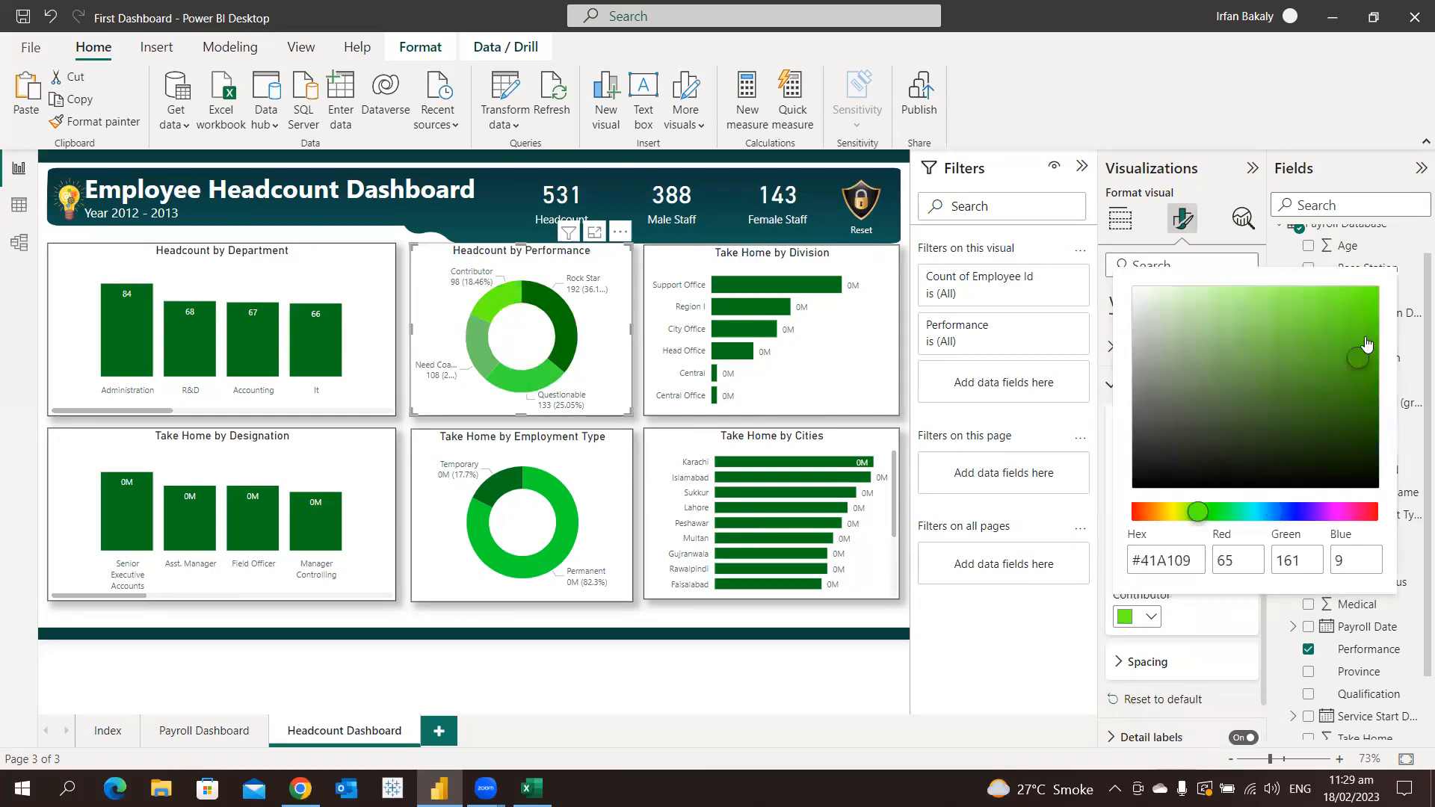
{"action": "left_click", "coordinate": [1338, 349]}
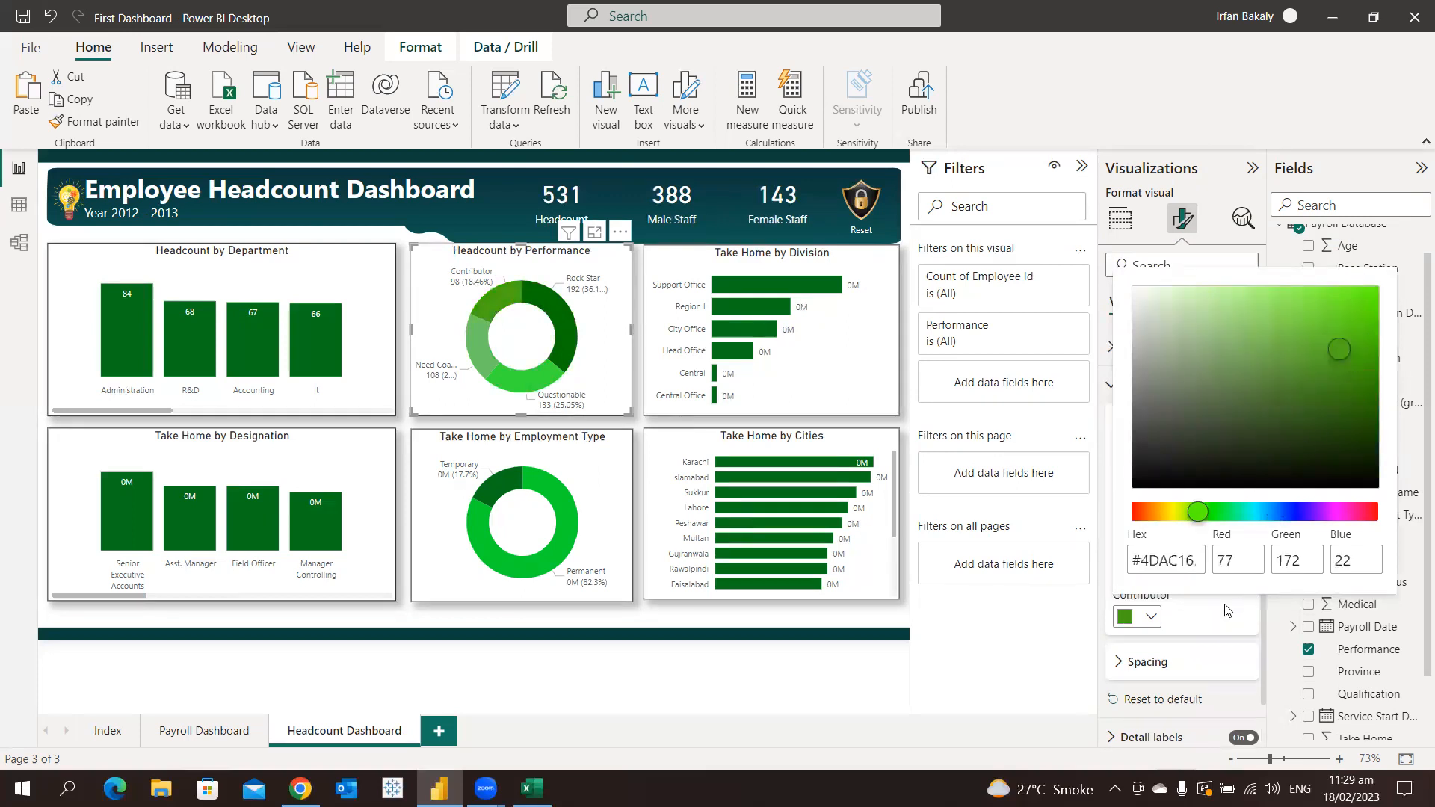
{"action": "left_click", "coordinate": [1212, 624]}
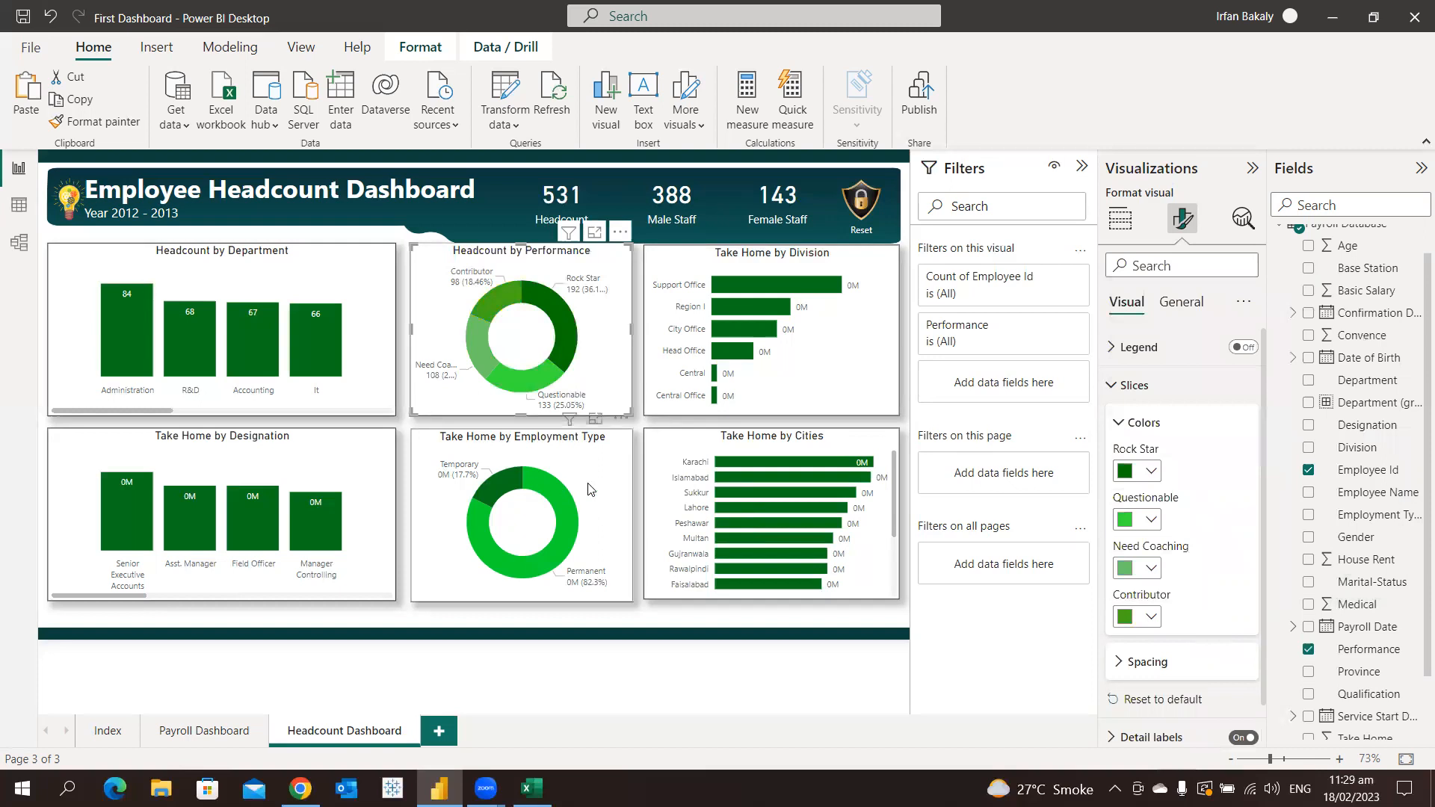
Replace "Take Home" with "Headcount" in the employment type donut chart's title
{"action": "mouse_move", "coordinate": [478, 285]}
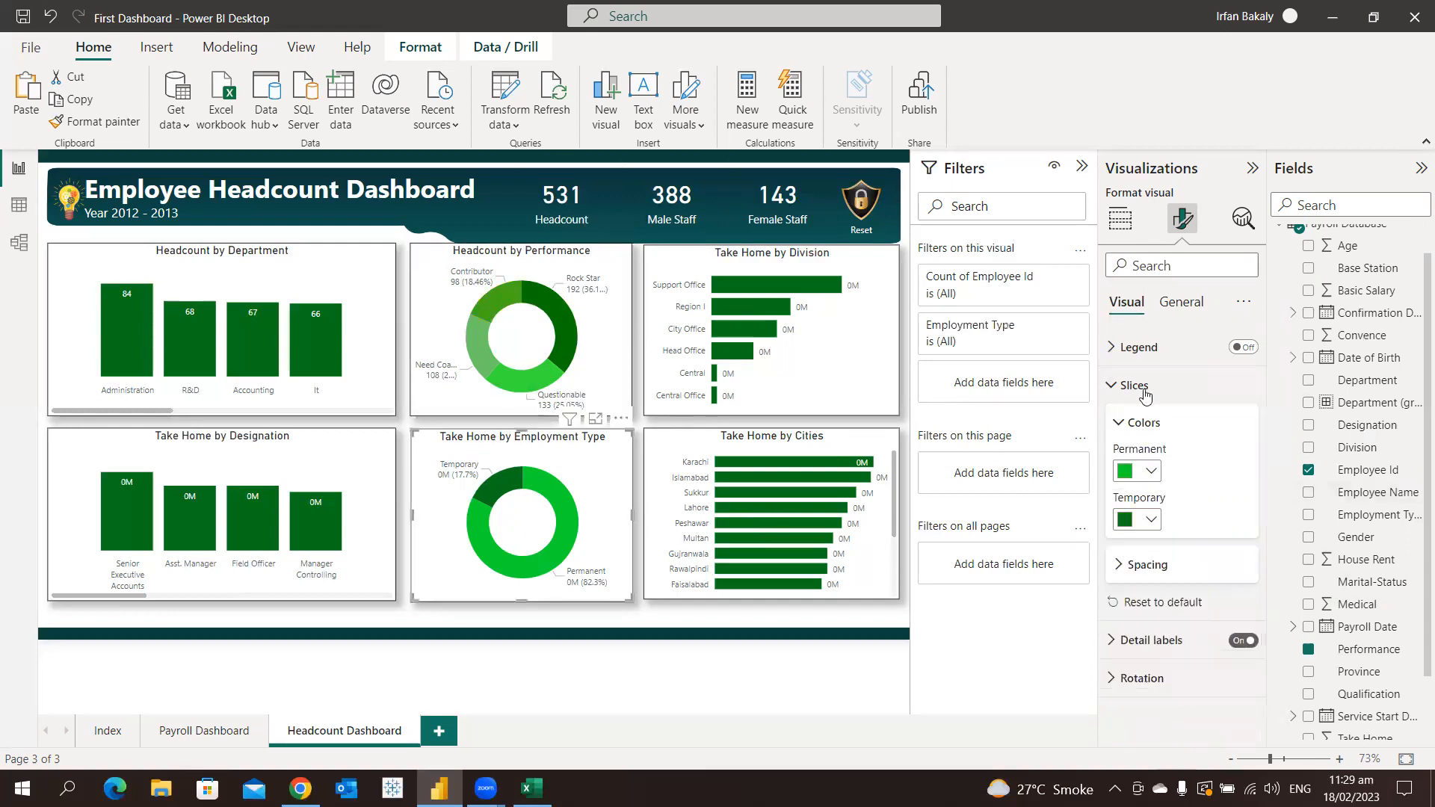
{"action": "left_click", "coordinate": [1177, 303]}
{"action": "left_click", "coordinate": [1154, 386]}
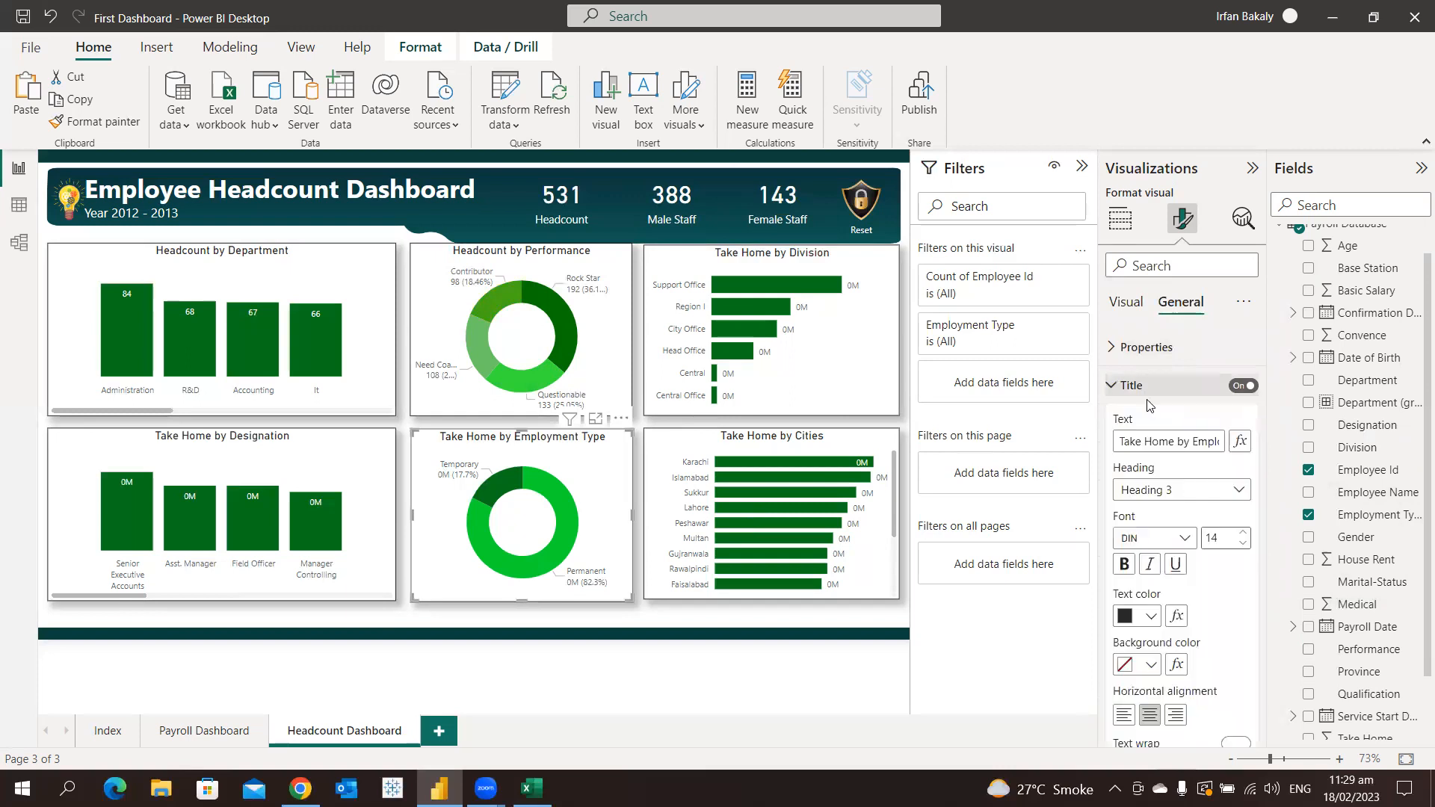
{"action": "left_click", "coordinate": [1173, 441]}
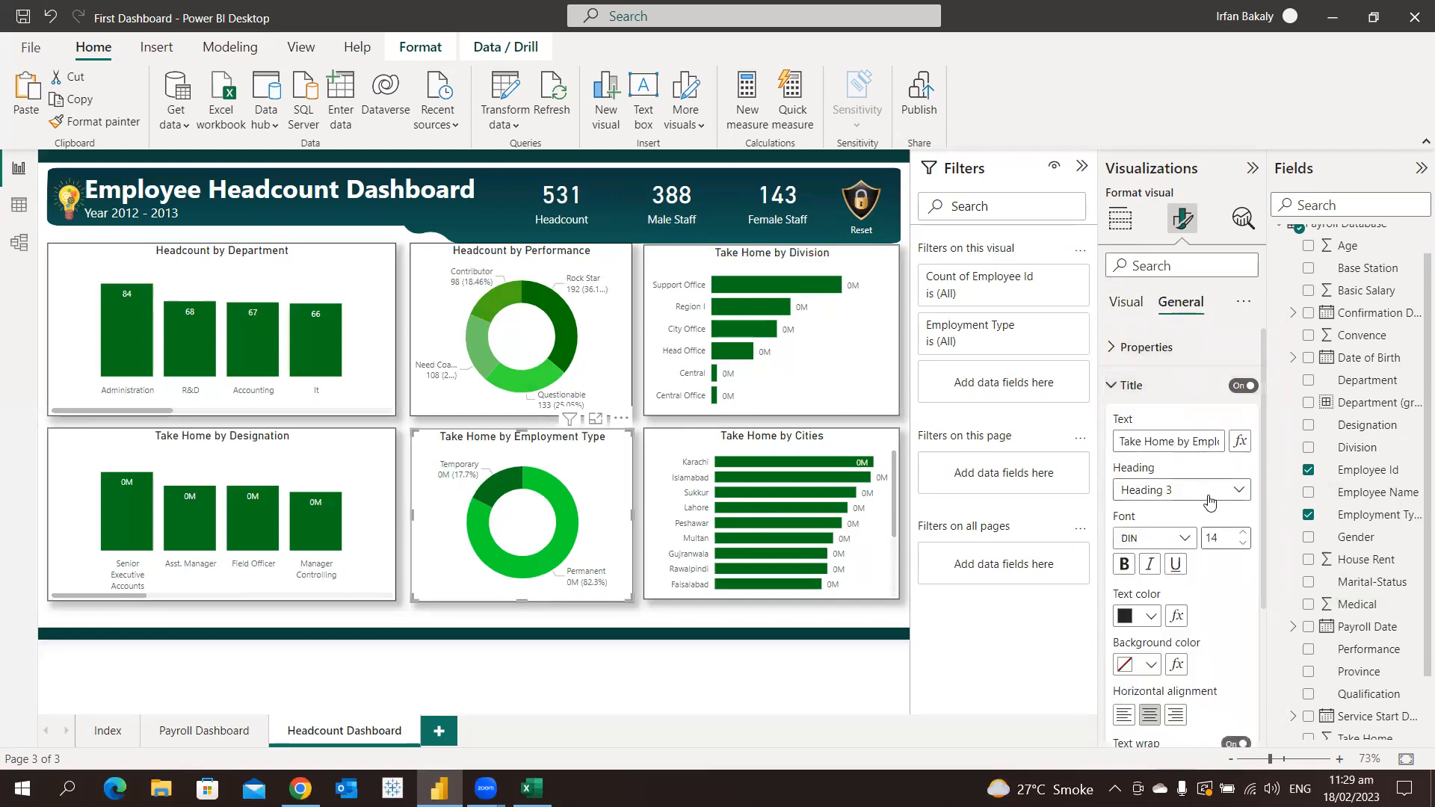
{"action": "key", "text": "ctrl+shift+Left"}
{"action": "key", "text": "ctrl+shift+Left"}
{"action": "type", "text": "Headcount"}
{"action": "left_click", "coordinate": [1124, 386]}
Set the display units of the employment type donut's detail labels to Auto
{"action": "left_click", "coordinate": [1126, 302]}
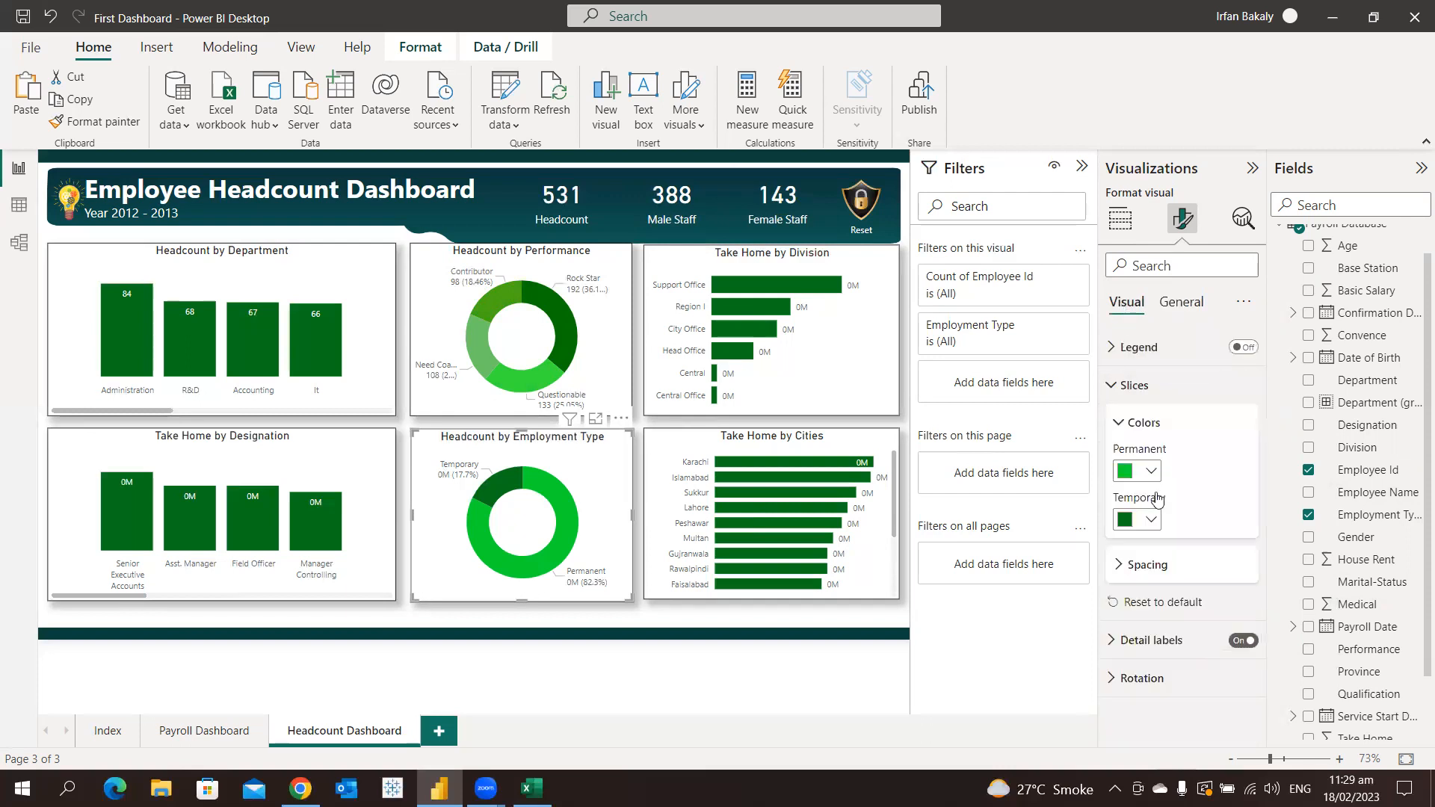
{"action": "left_click", "coordinate": [1164, 643]}
{"action": "scroll", "coordinate": [1177, 619], "scroll_direction": "down", "scroll_amount": 3}
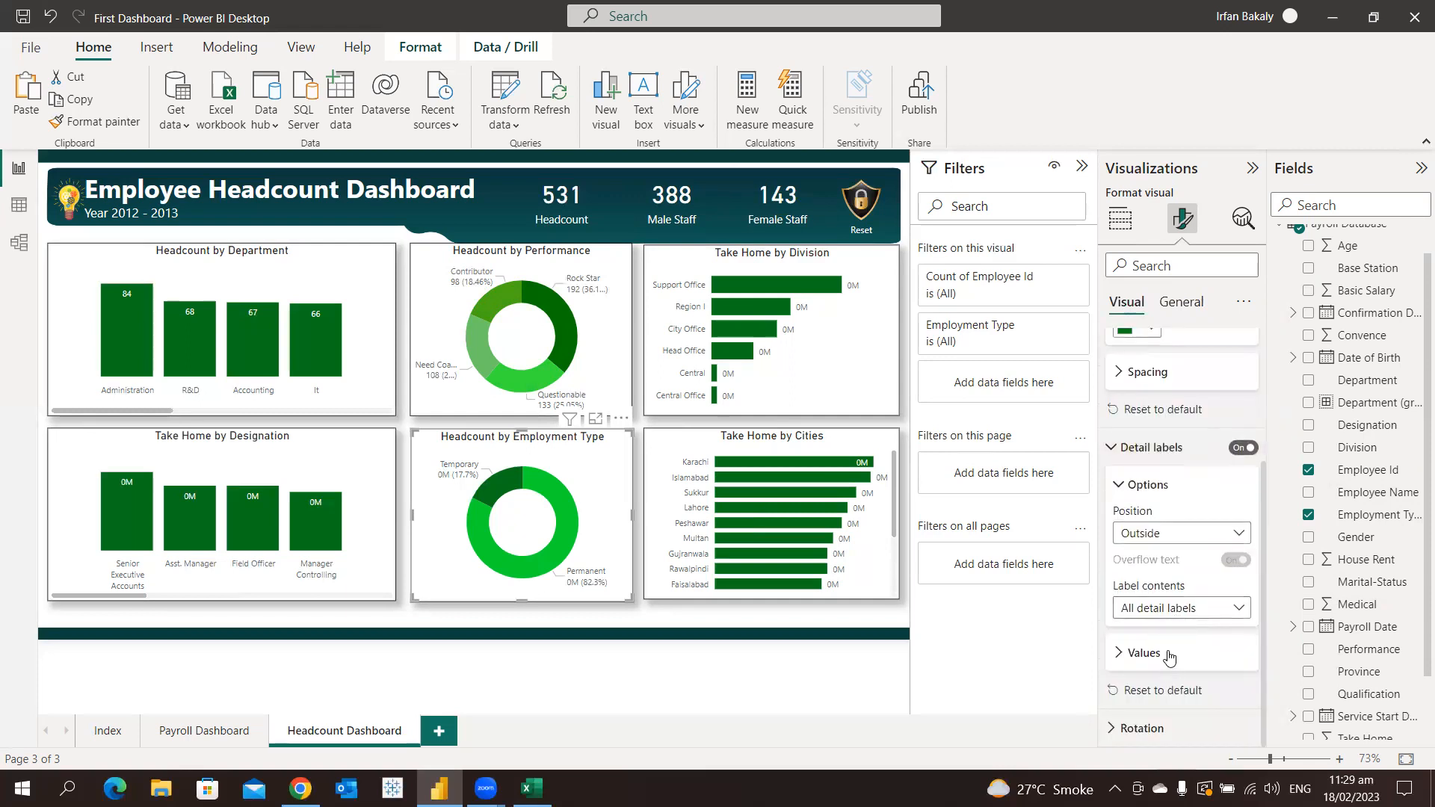
{"action": "left_click", "coordinate": [1169, 656]}
{"action": "scroll", "coordinate": [1184, 643], "scroll_direction": "down", "scroll_amount": 3}
{"action": "scroll", "coordinate": [1184, 642], "scroll_direction": "down", "scroll_amount": 2}
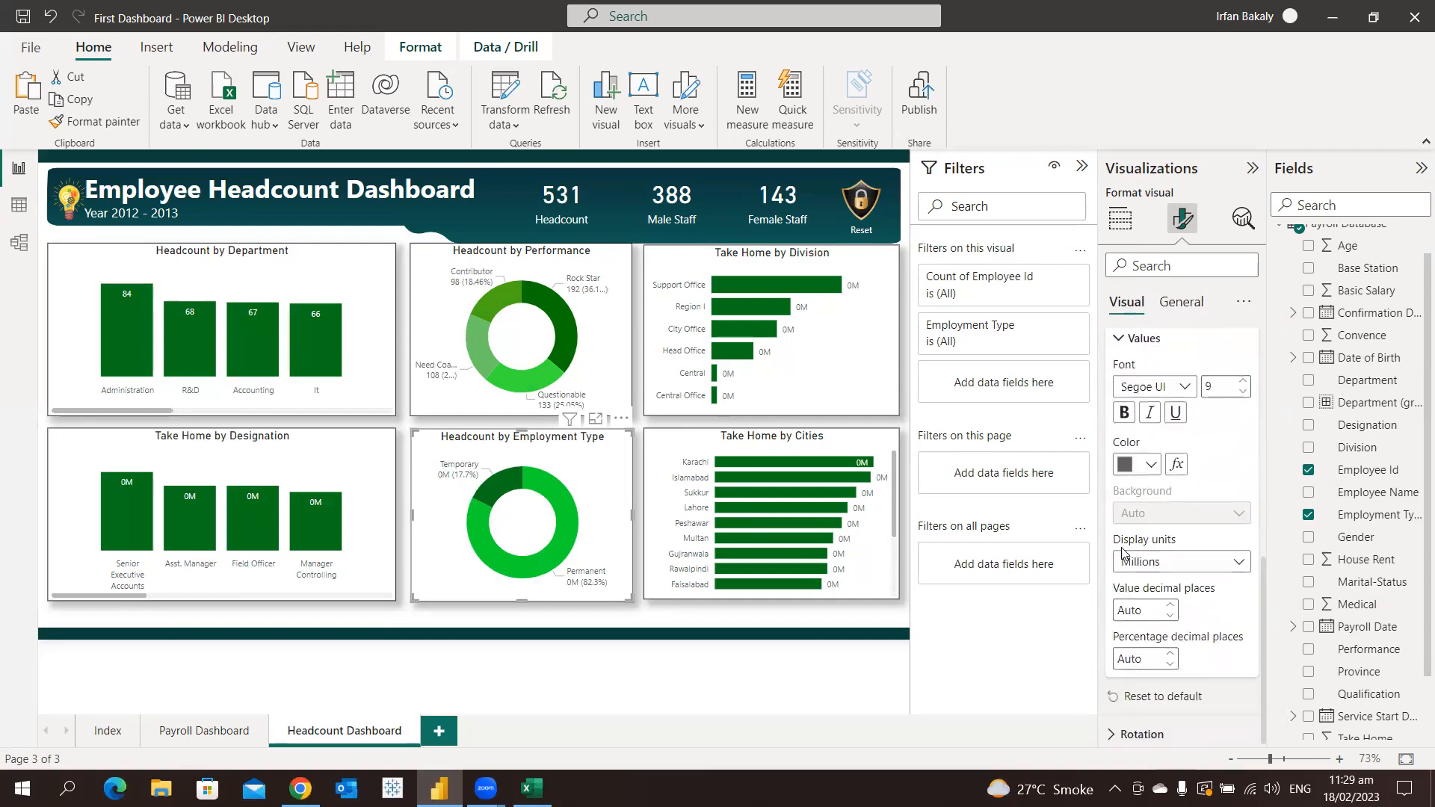
{"action": "left_click", "coordinate": [1166, 564]}
{"action": "left_click", "coordinate": [1164, 606]}
{"action": "left_click", "coordinate": [1168, 570]}
{"action": "left_click", "coordinate": [1168, 586]}
Switch the designation column chart's data label display units to Auto
{"action": "left_click", "coordinate": [326, 469]}
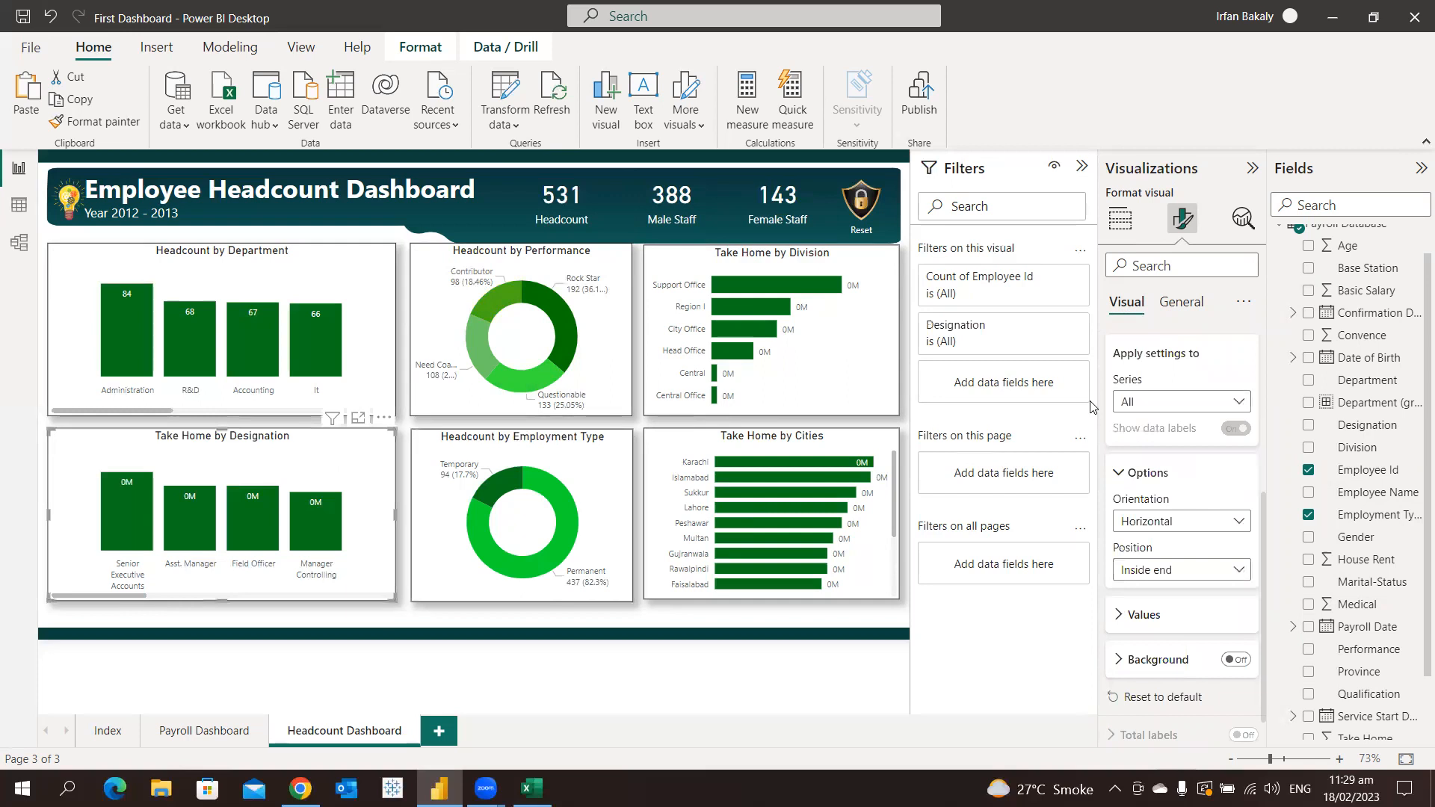
{"action": "left_click", "coordinate": [1144, 614]}
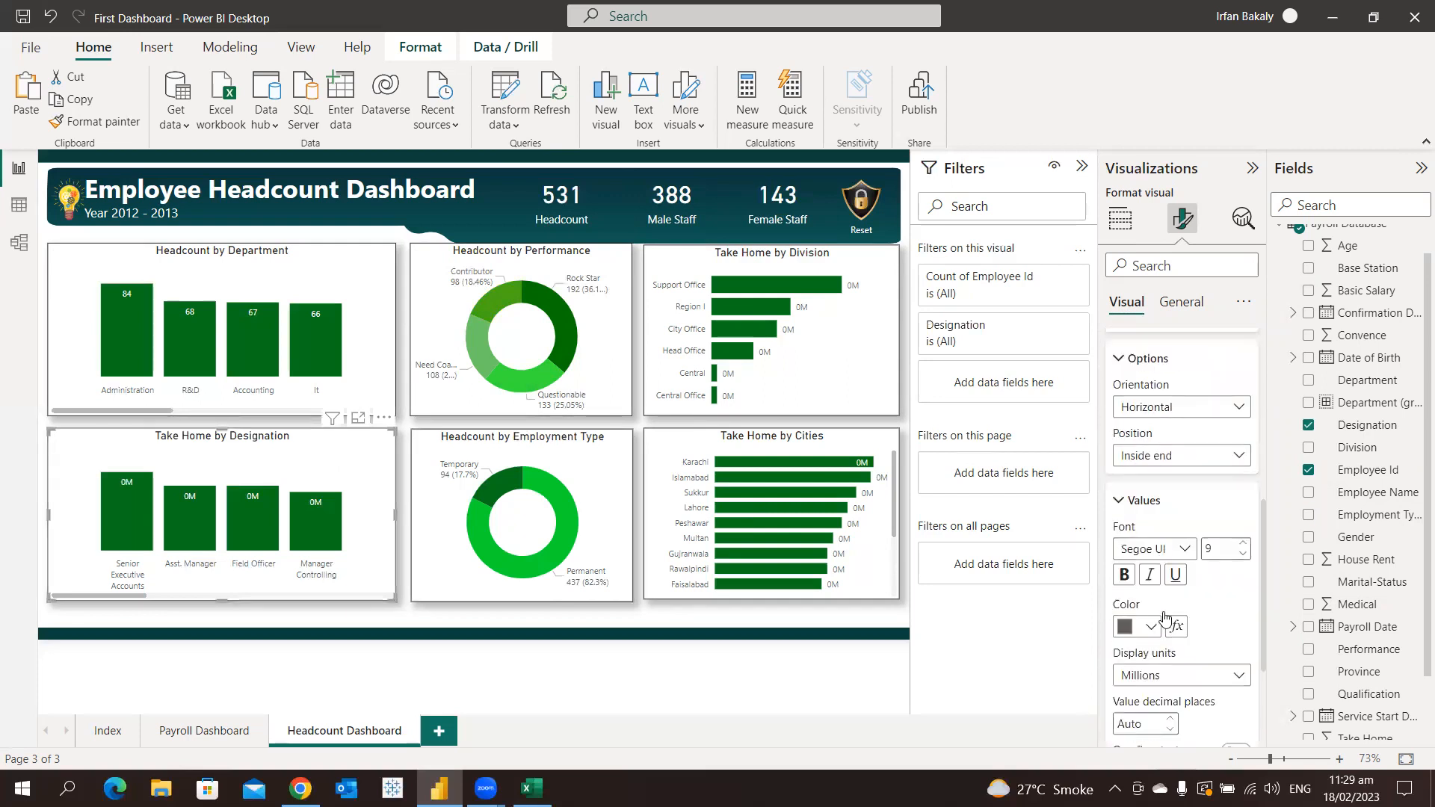
{"action": "scroll", "coordinate": [1156, 590], "scroll_direction": "down", "scroll_amount": 3}
{"action": "left_click", "coordinate": [1156, 538]}
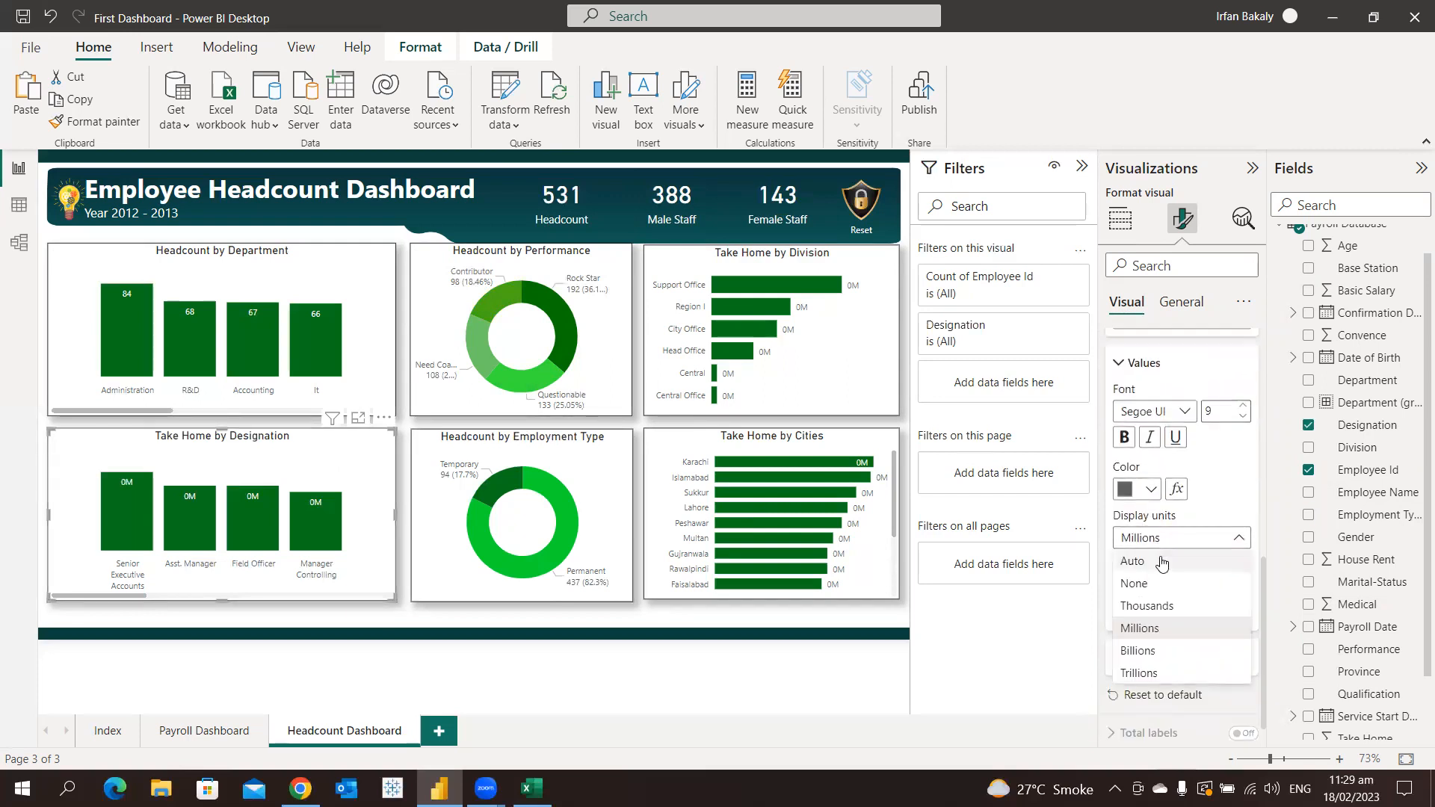
{"action": "left_click", "coordinate": [1164, 562]}
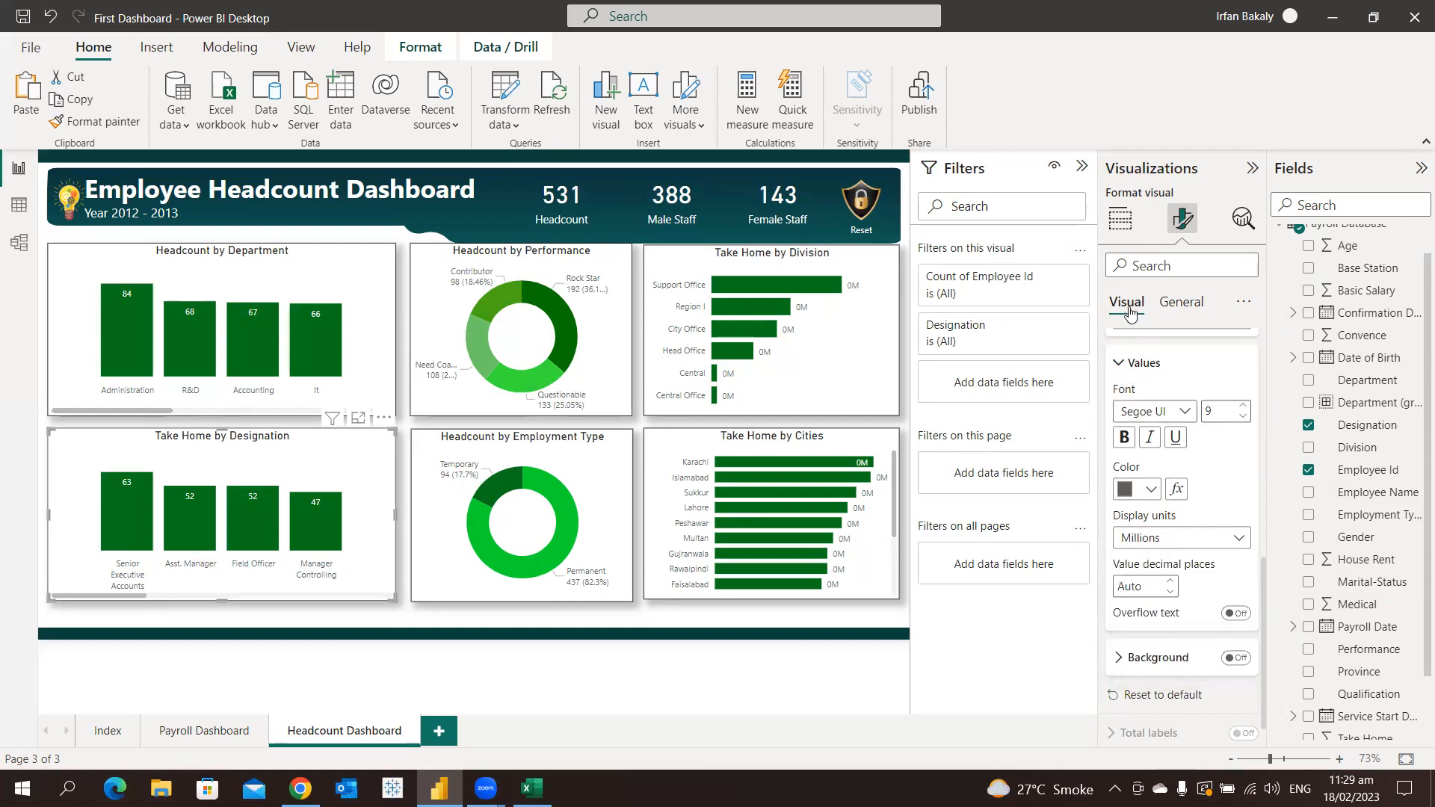
Change the designation column chart's title to "Headcount by Designation"
{"action": "left_click", "coordinate": [1178, 309]}
{"action": "left_click", "coordinate": [1163, 387]}
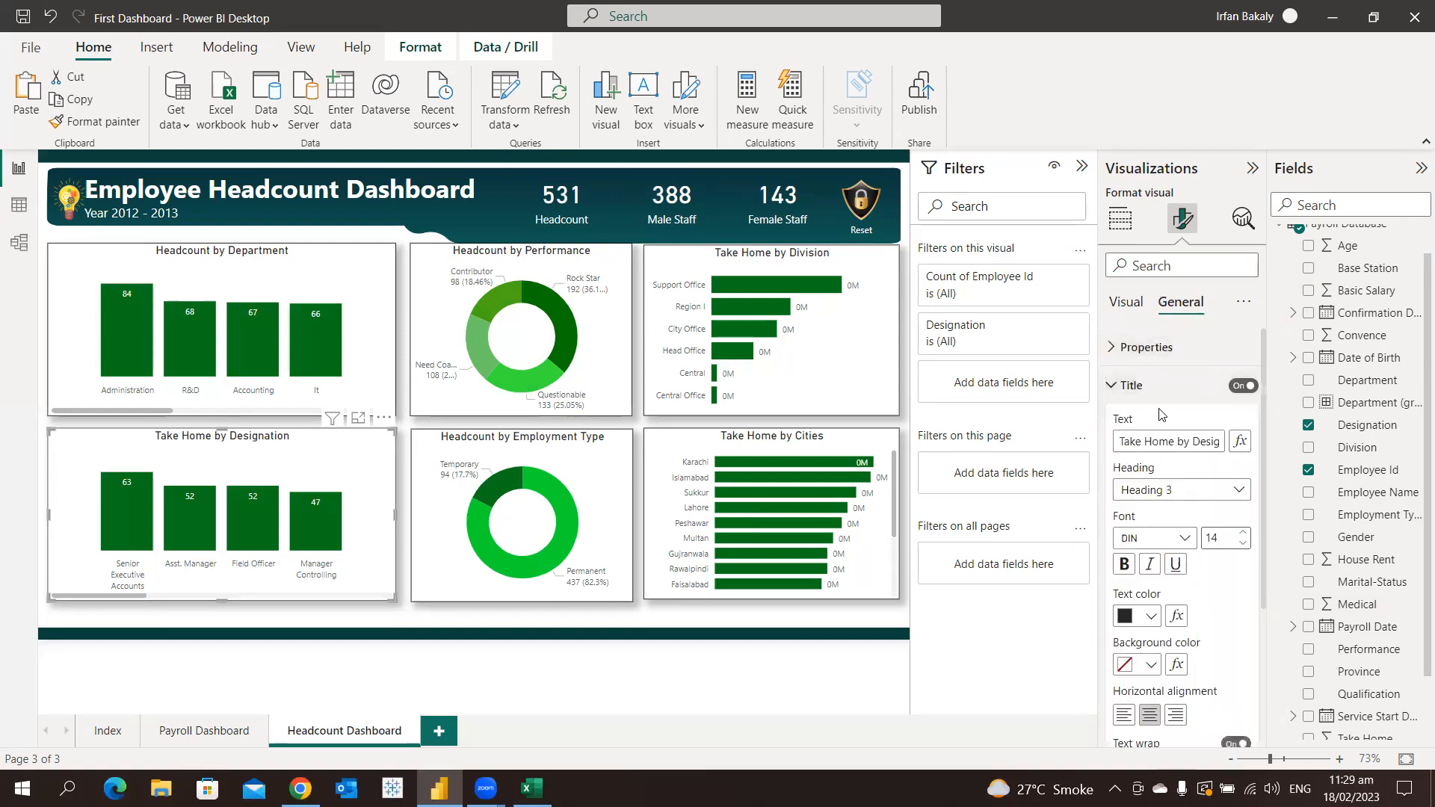
{"action": "key", "text": "shift+Home"}
{"action": "type", "text": "Headcount"}
Change the division bar chart's title to "Headcount by Division"
{"action": "left_click", "coordinate": [847, 396]}
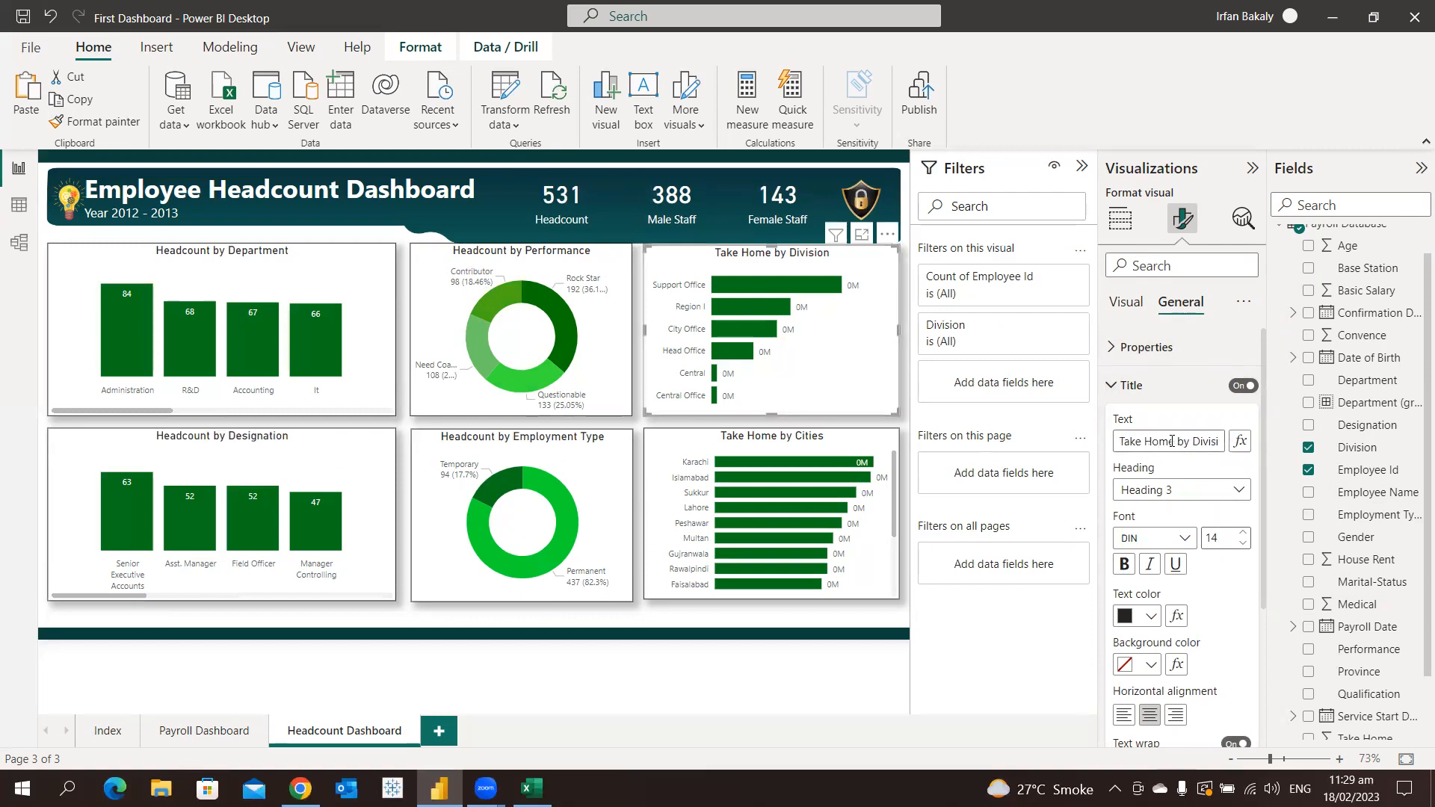
{"action": "key", "text": "shift+Home"}
{"action": "type", "text": "Headcount"}
Set the display units of the division bar chart's data labels to Auto
{"action": "left_click", "coordinate": [1130, 303]}
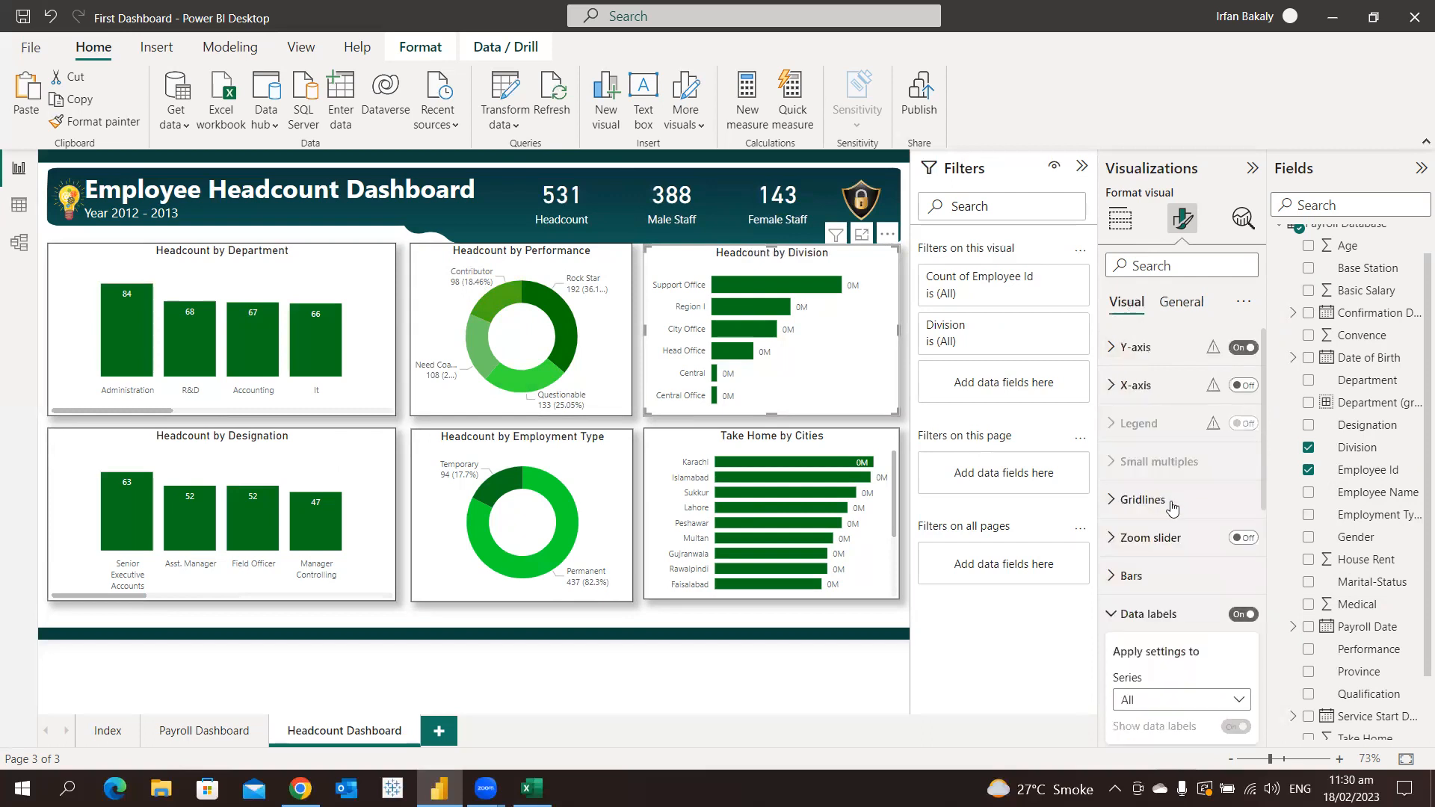
{"action": "scroll", "coordinate": [1175, 657], "scroll_direction": "down", "scroll_amount": 5}
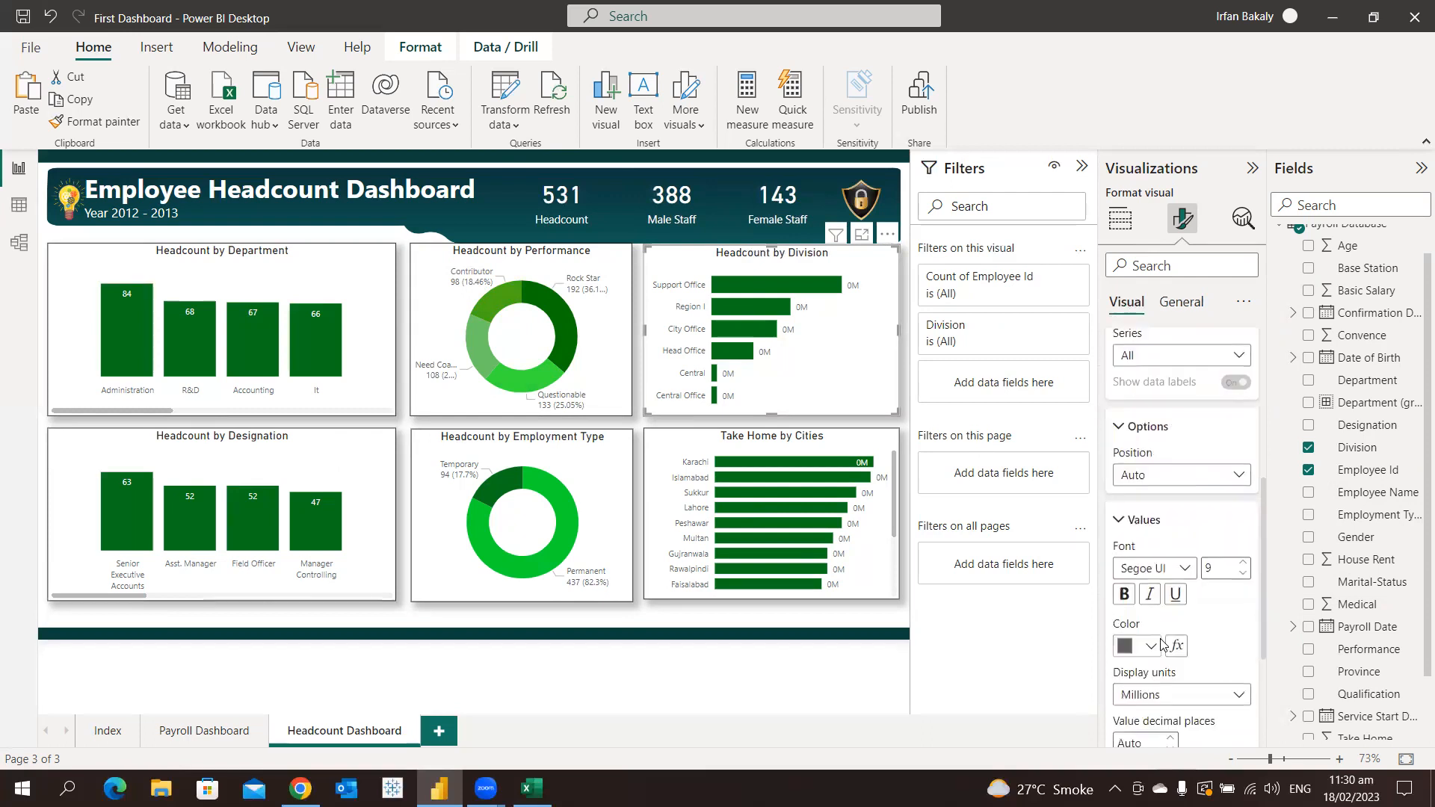
{"action": "scroll", "coordinate": [1160, 644], "scroll_direction": "down", "scroll_amount": 1}
{"action": "left_click", "coordinate": [1160, 602]}
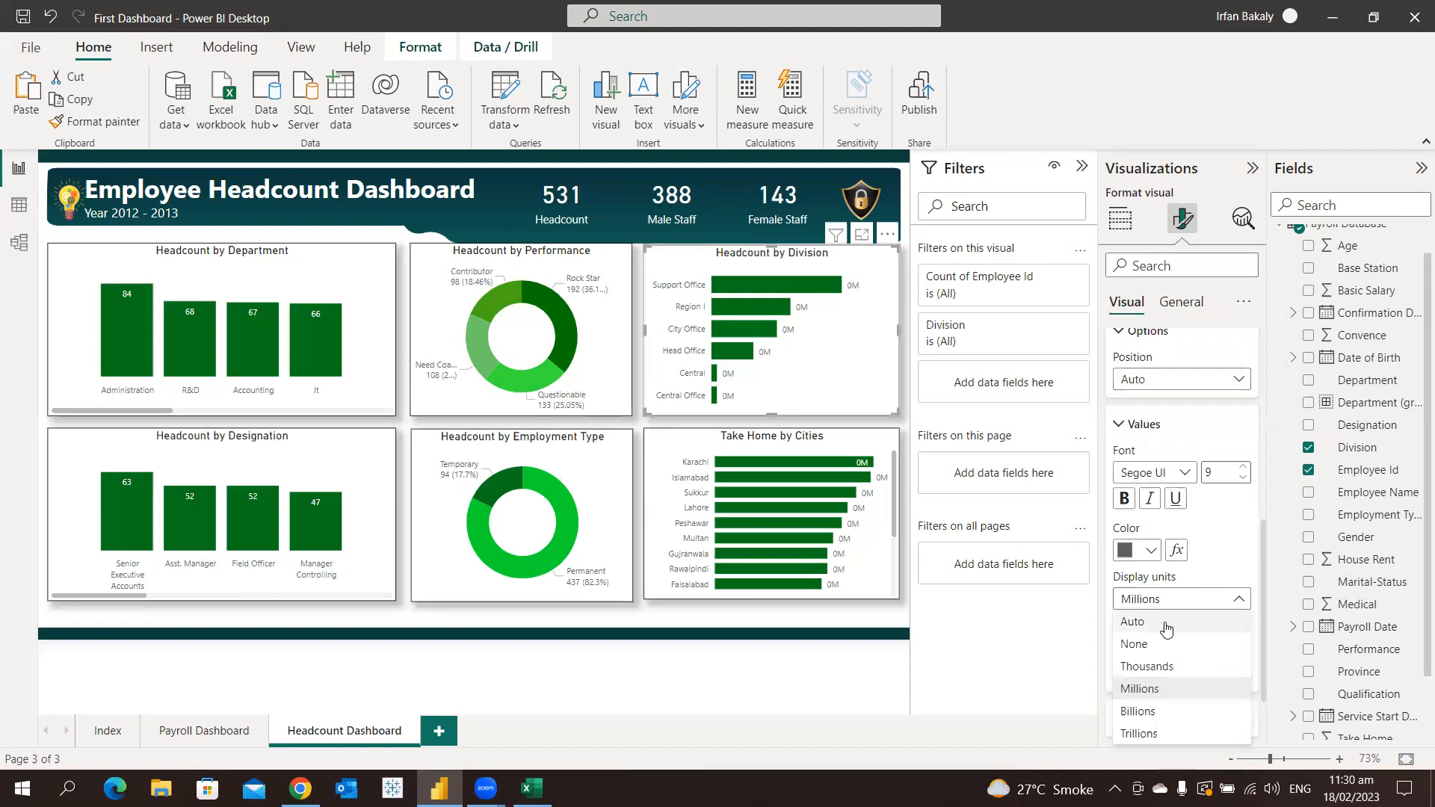
{"action": "left_click", "coordinate": [1133, 622]}
Switch the cities bar chart's data label display units to Auto
{"action": "left_click", "coordinate": [680, 452]}
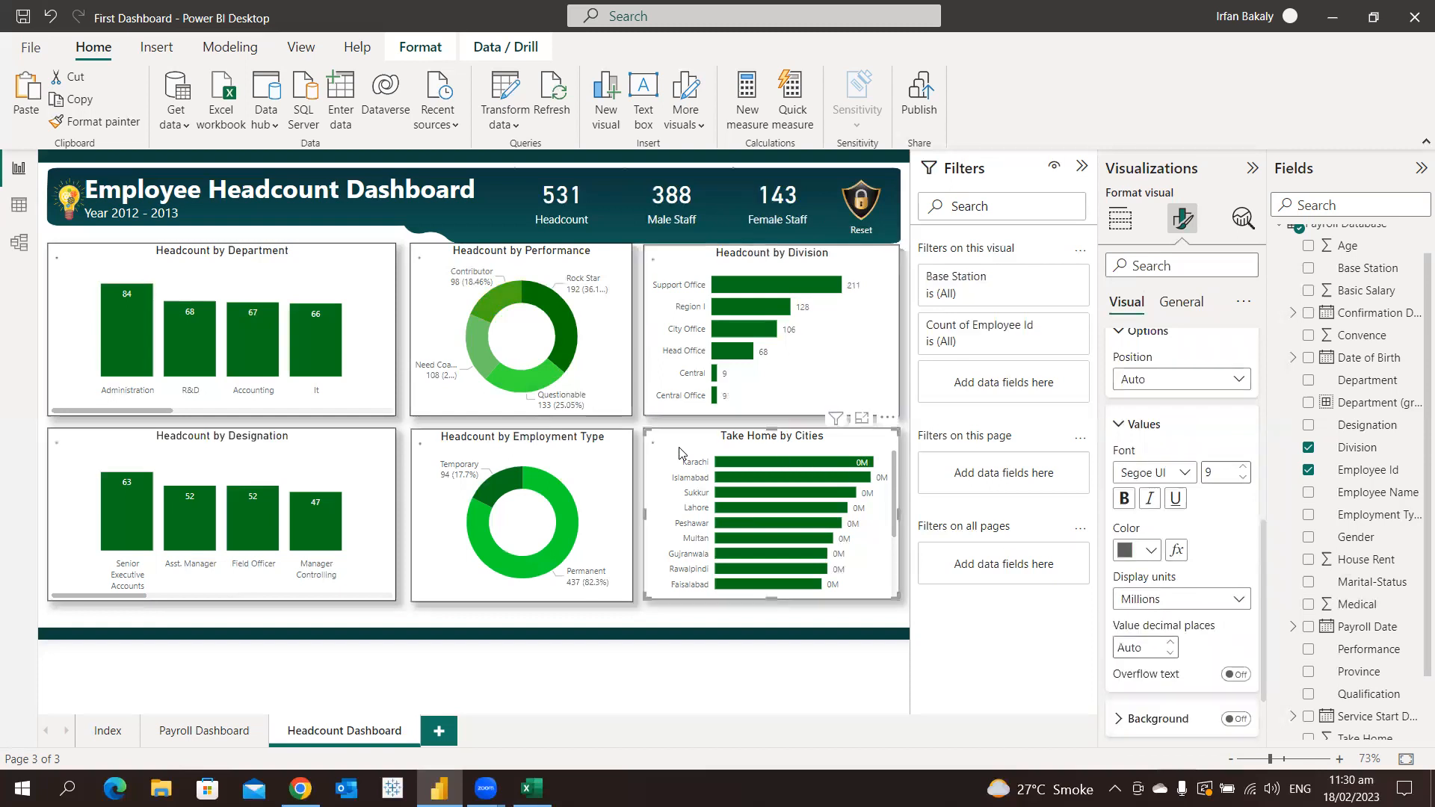
{"action": "left_click", "coordinate": [1149, 603]}
{"action": "left_click", "coordinate": [1148, 630]}
Replace "Take Home" with "Headcount" in the cities bar chart's title
{"action": "left_click", "coordinate": [1179, 307]}
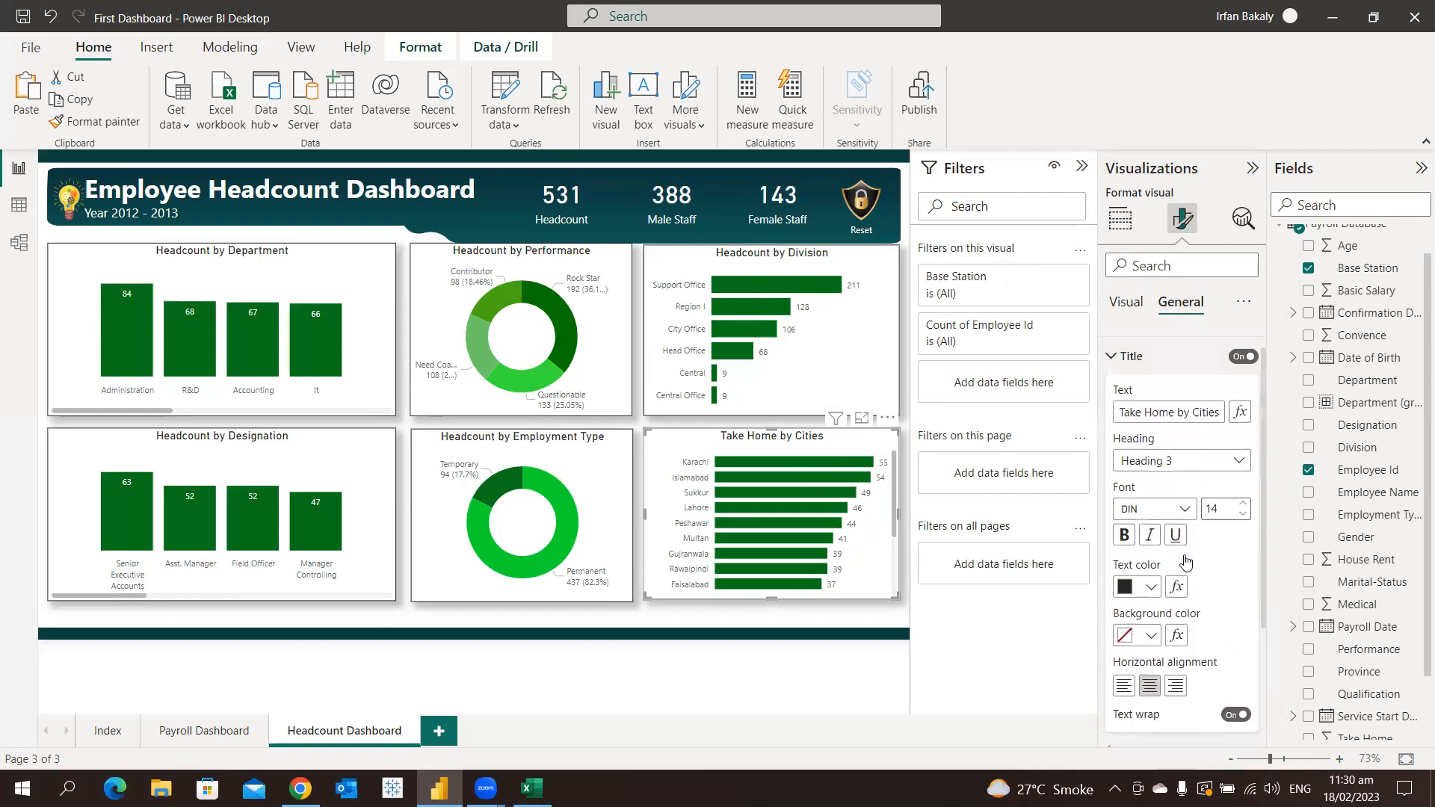
{"action": "scroll", "coordinate": [1203, 515], "scroll_direction": "up", "scroll_amount": 3}
{"action": "key", "text": "ctrl+shift+Left"}
{"action": "key", "text": "ctrl+shift+Left"}
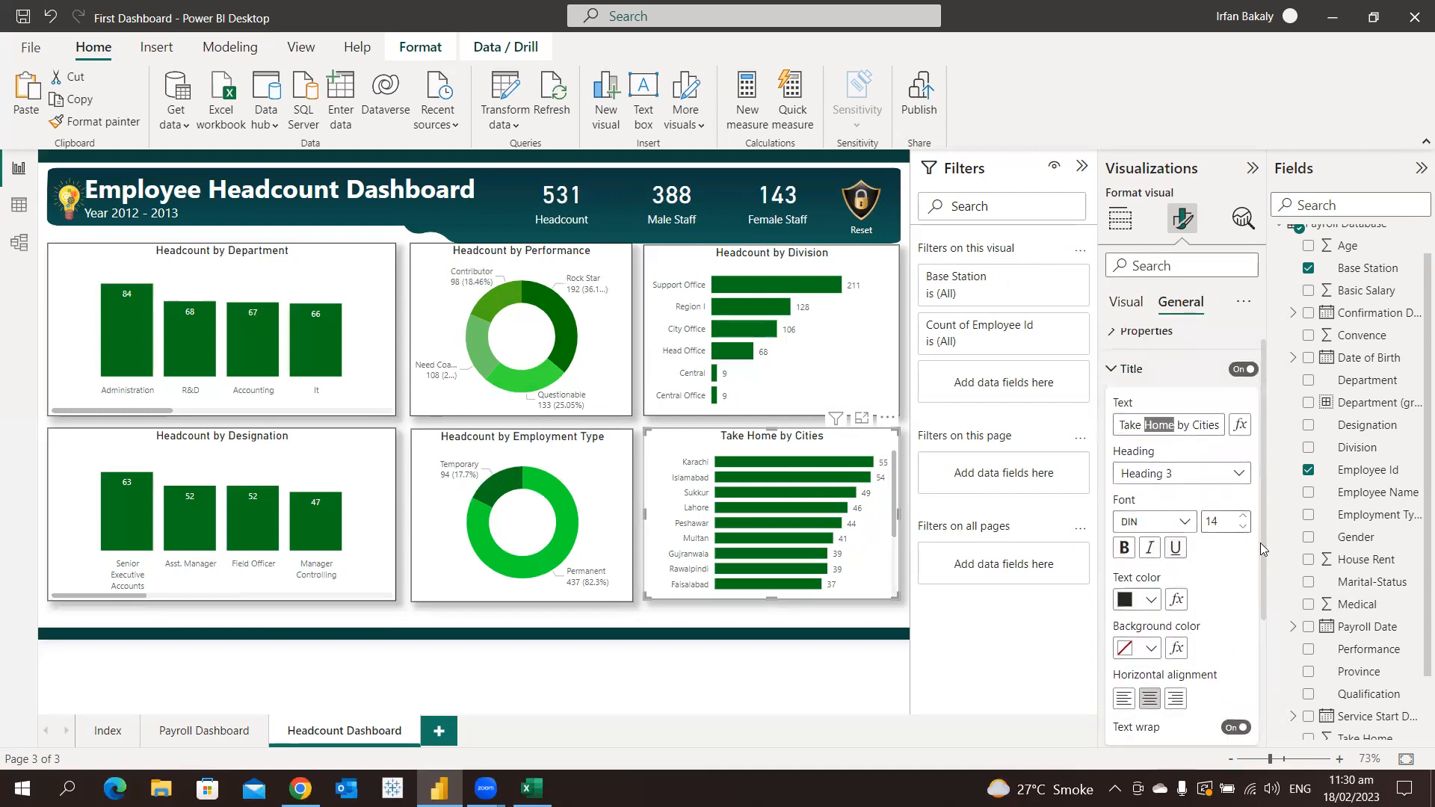
{"action": "type", "text": "Headcount"}
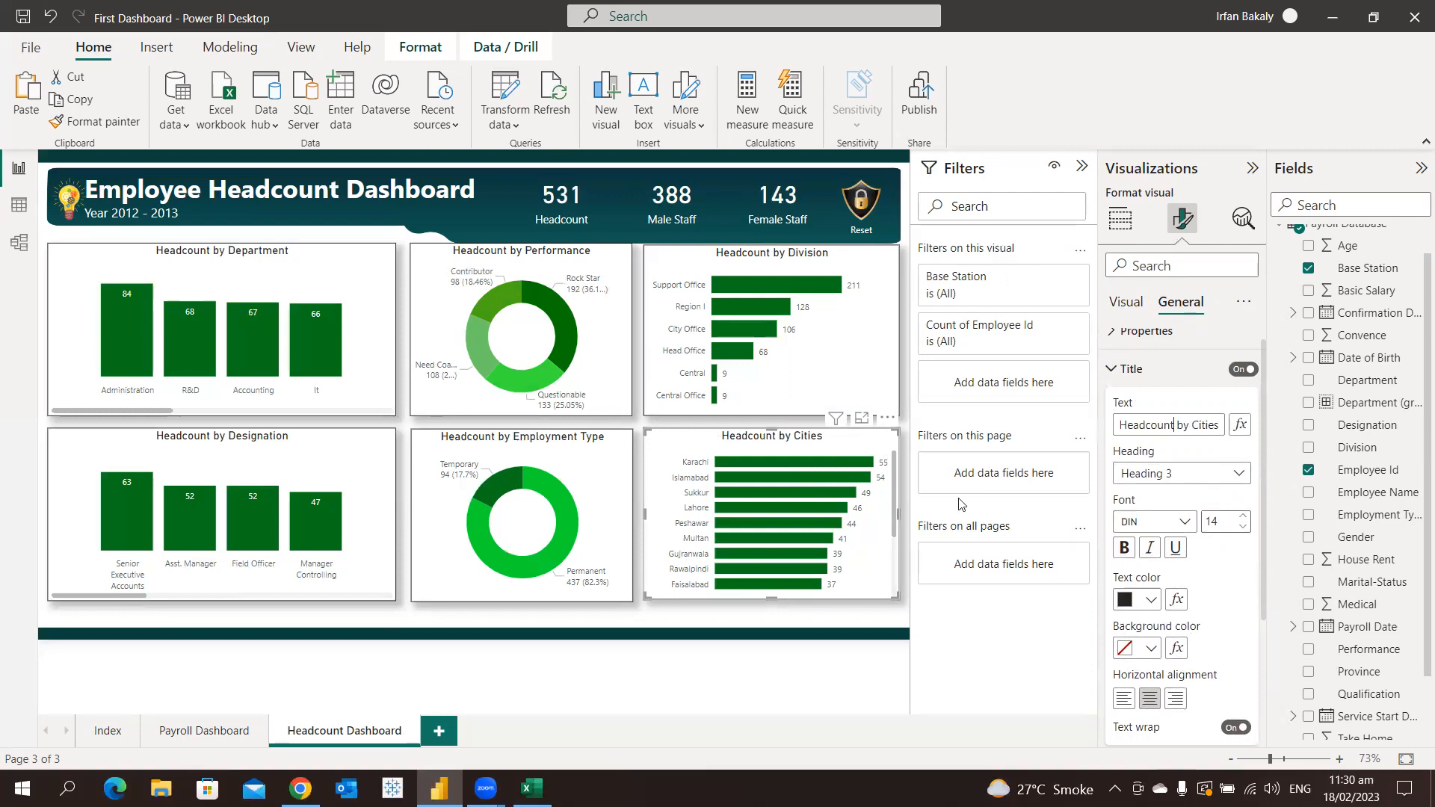
With no visual selected, add Division as a filter on all pages and restrict it to Head Office
{"action": "left_click", "coordinate": [598, 624]}
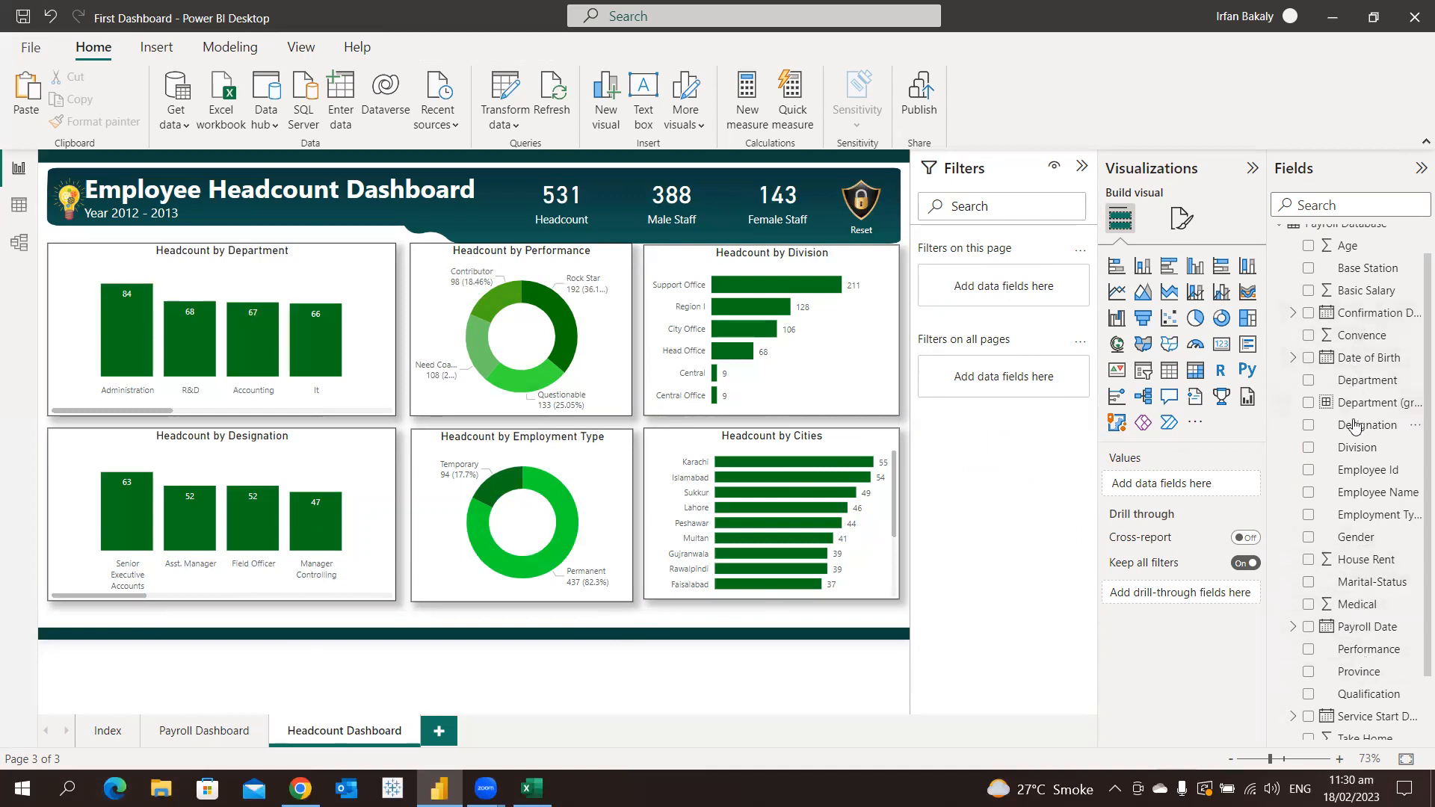
{"action": "left_click_drag", "start_coordinate": [1357, 447], "coordinate": [1008, 377]}
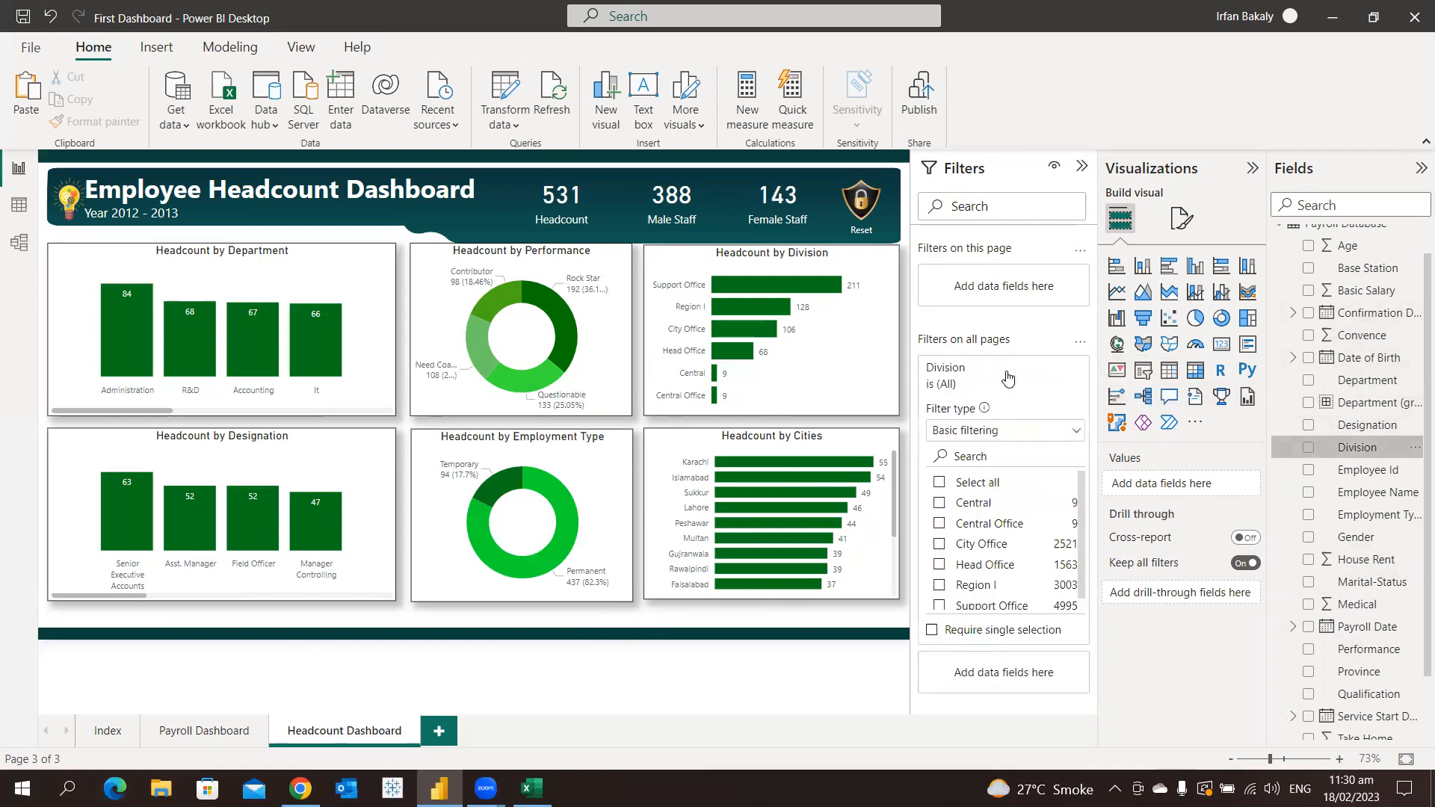
{"action": "left_click", "coordinate": [983, 565]}
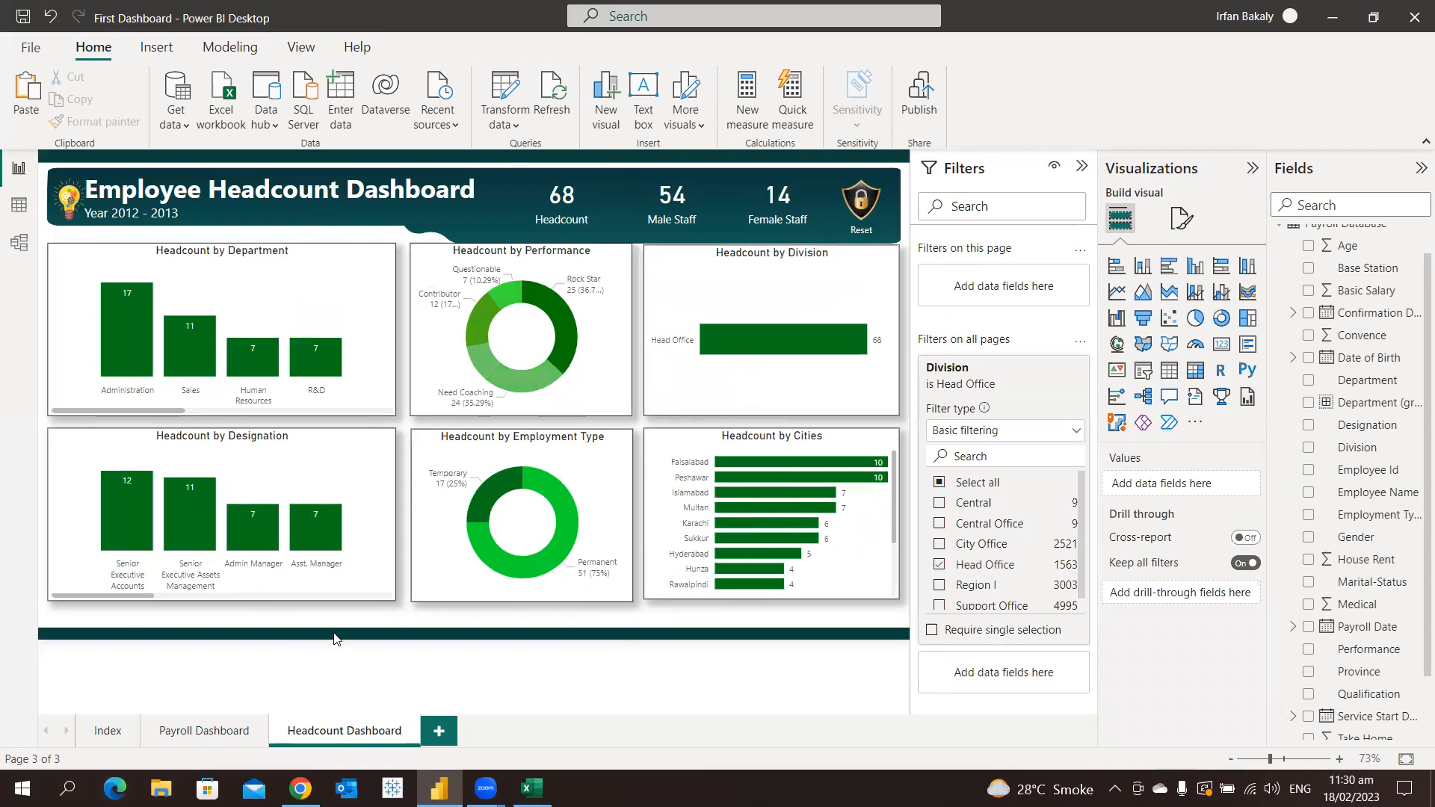
Check the filtered charts on the Payroll Dashboard page and remove the Division filter from all pages
{"action": "left_click", "coordinate": [205, 731]}
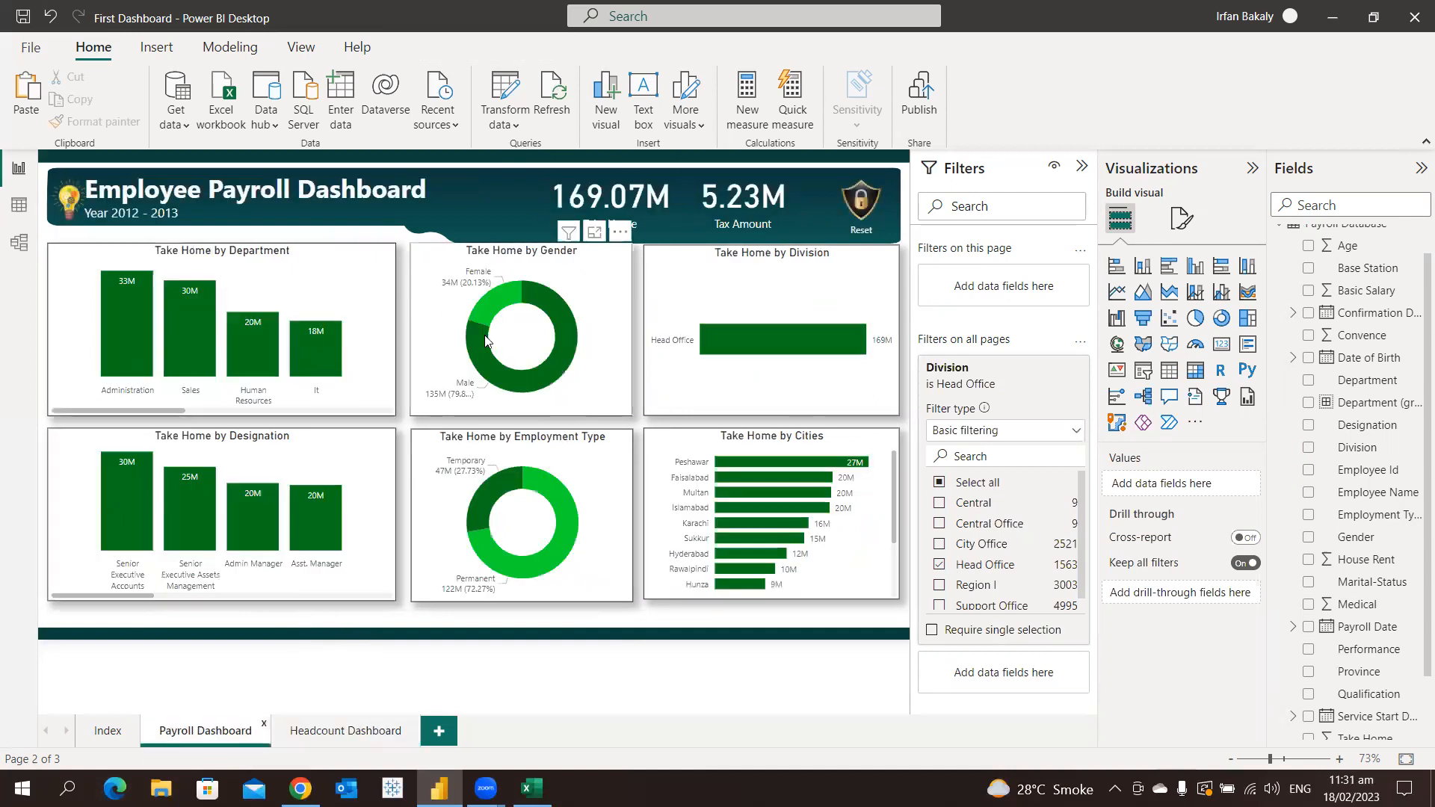
{"action": "mouse_move", "coordinate": [486, 340]}
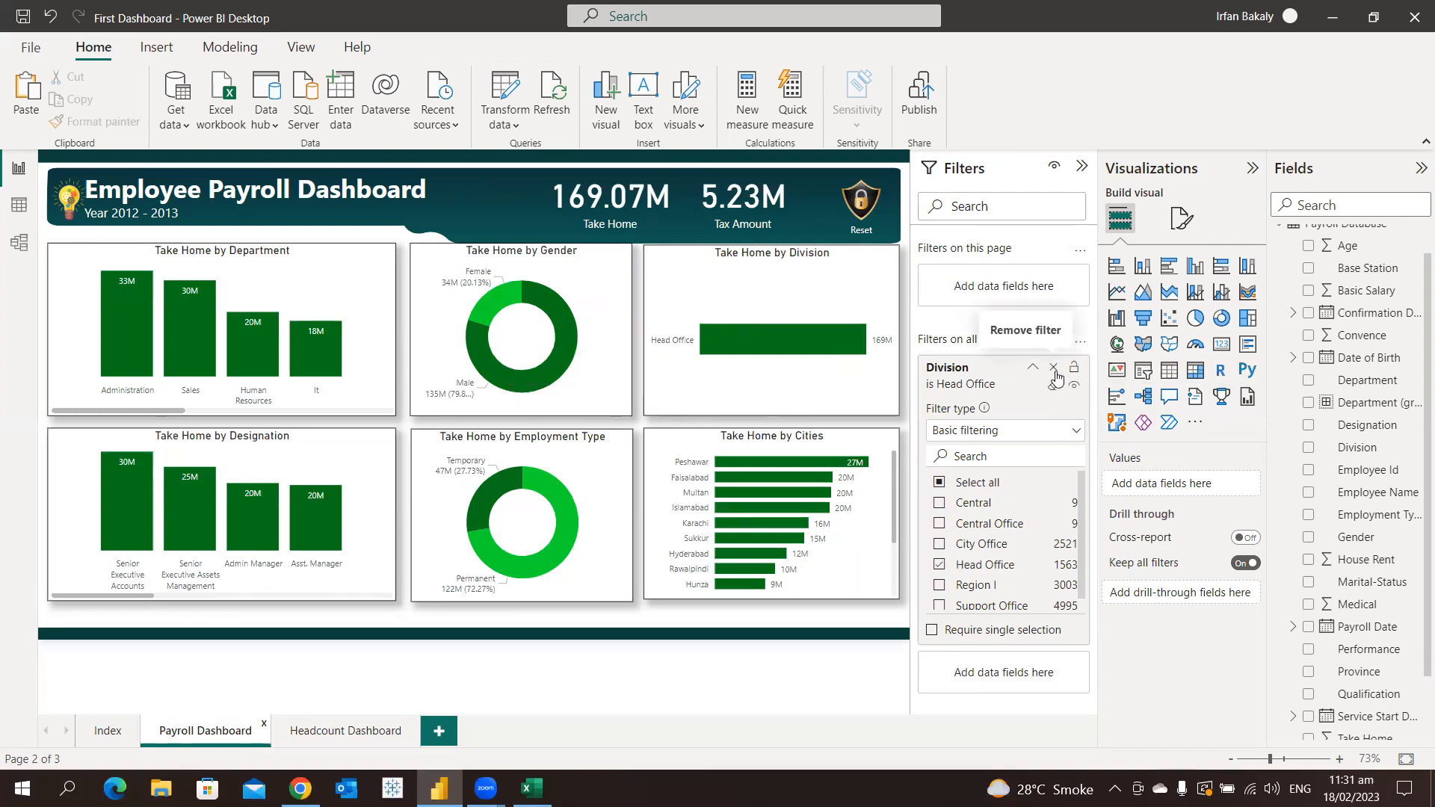
{"action": "left_click", "coordinate": [1053, 369]}
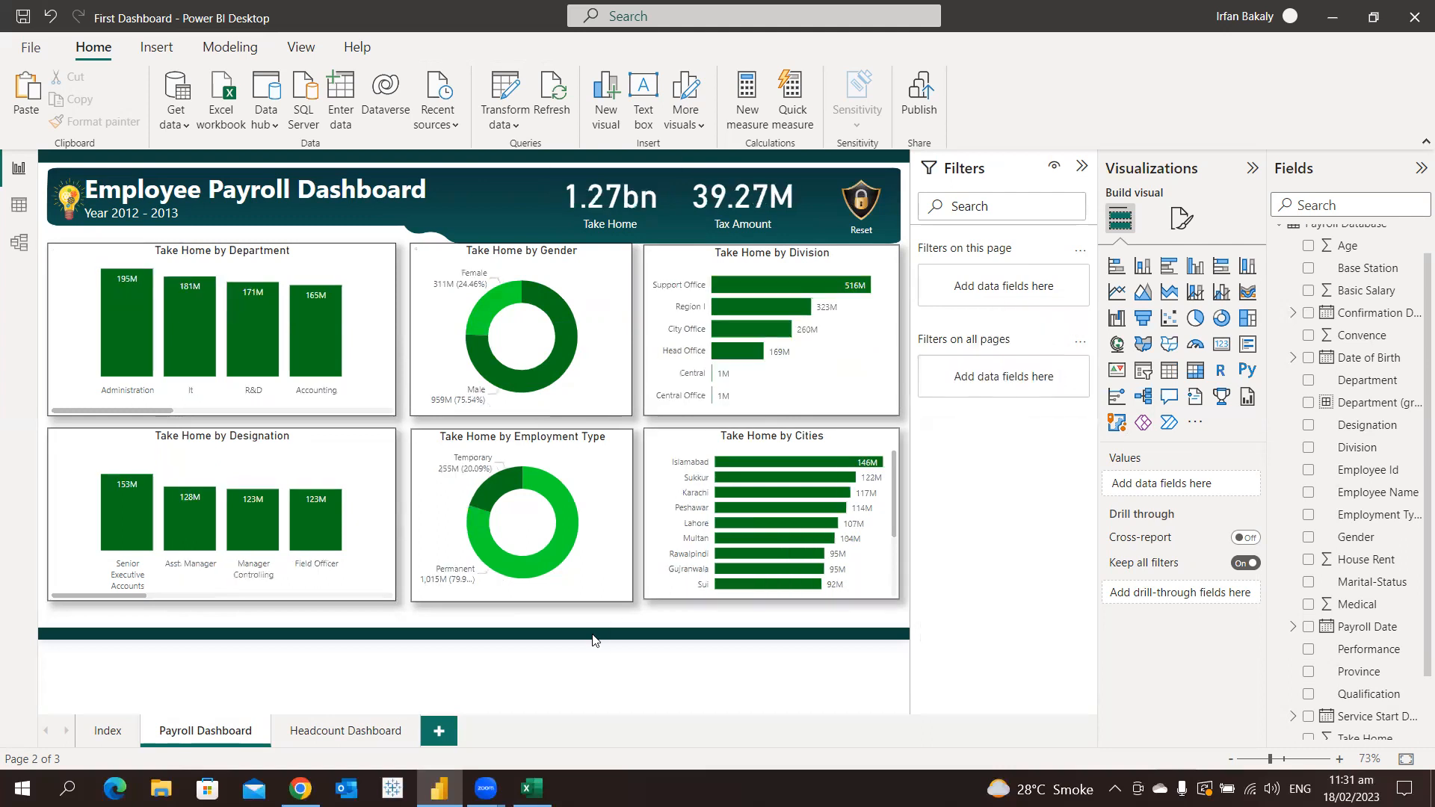
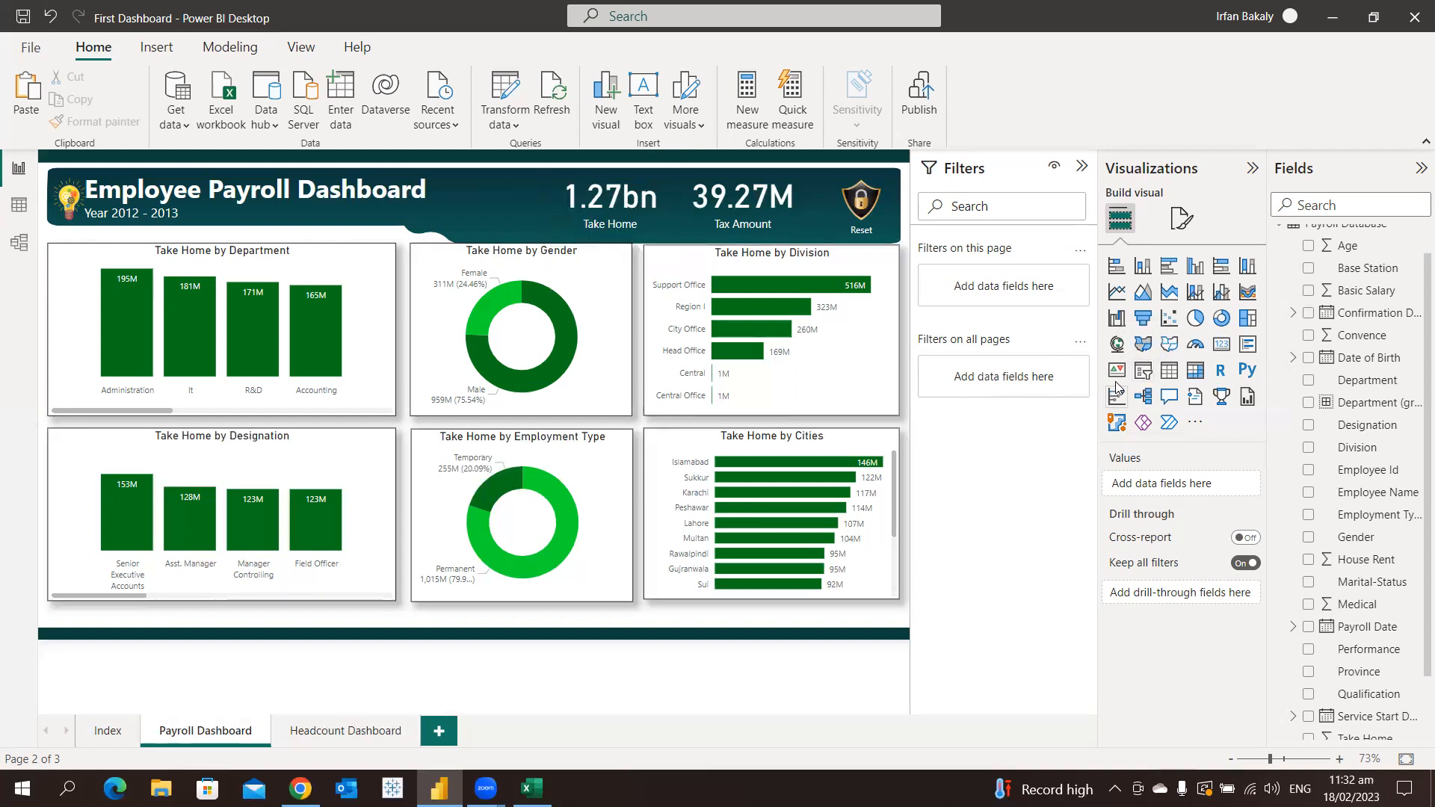
Add a slicer for the Division field to the Payroll Dashboard page and move it onto the header banner beside the dashboard title
{"action": "left_click", "coordinate": [1142, 372]}
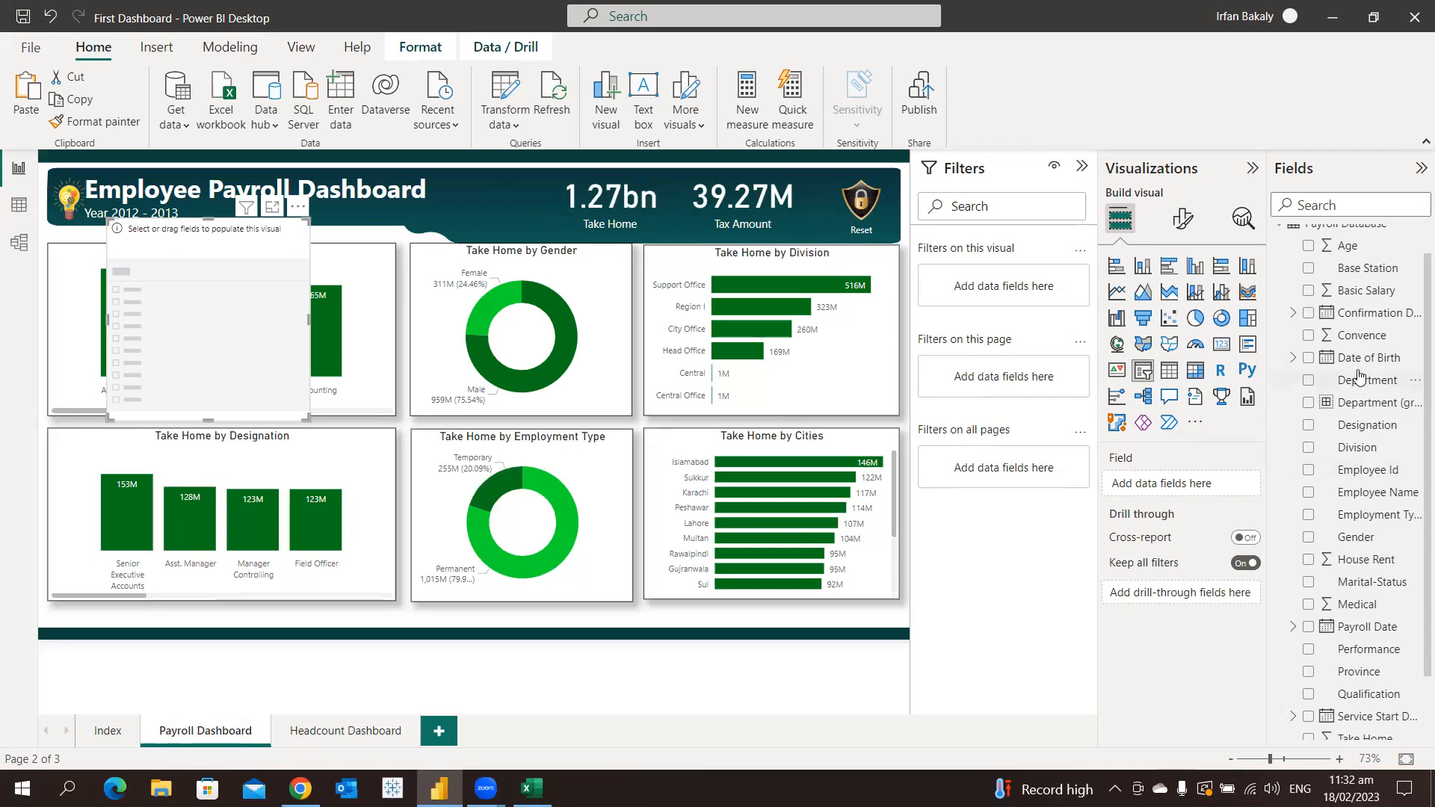
{"action": "left_click", "coordinate": [1308, 447]}
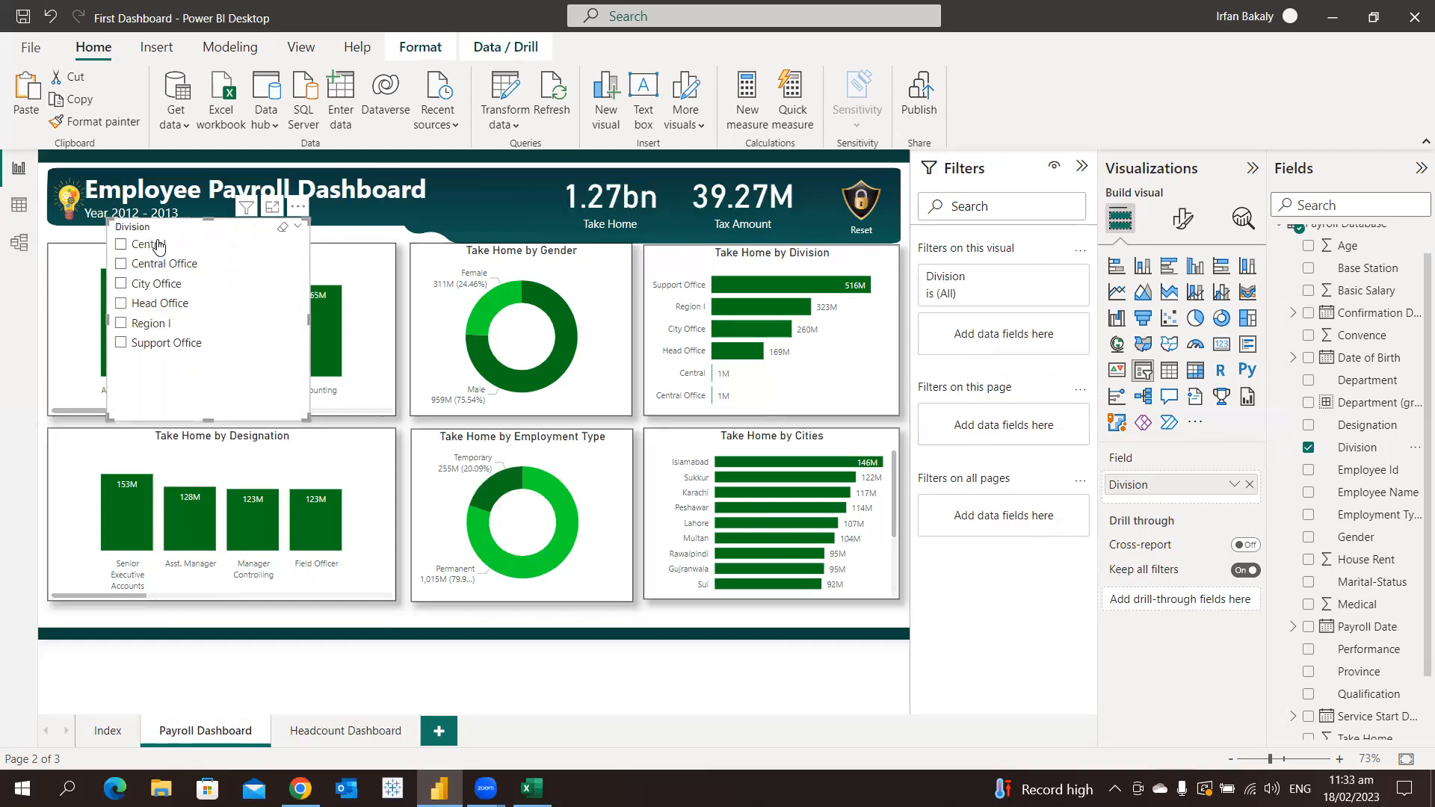
{"action": "left_click_drag", "start_coordinate": [171, 230], "coordinate": [505, 186]}
Test the Division slicer with Central, Central Office and City Office, and clear its selection
{"action": "left_click", "coordinate": [490, 202]}
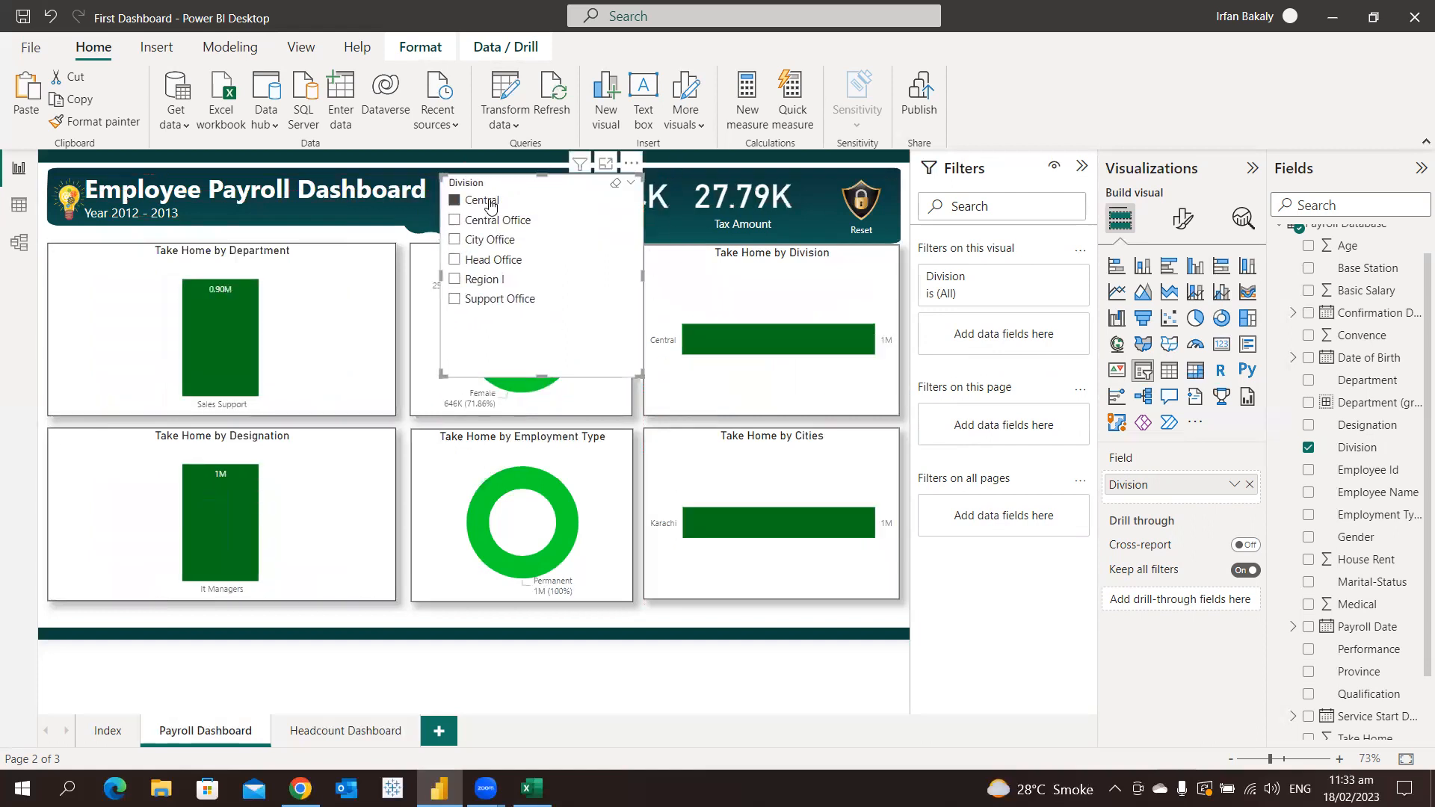
{"action": "left_click", "coordinate": [487, 221]}
{"action": "left_click", "coordinate": [484, 242]}
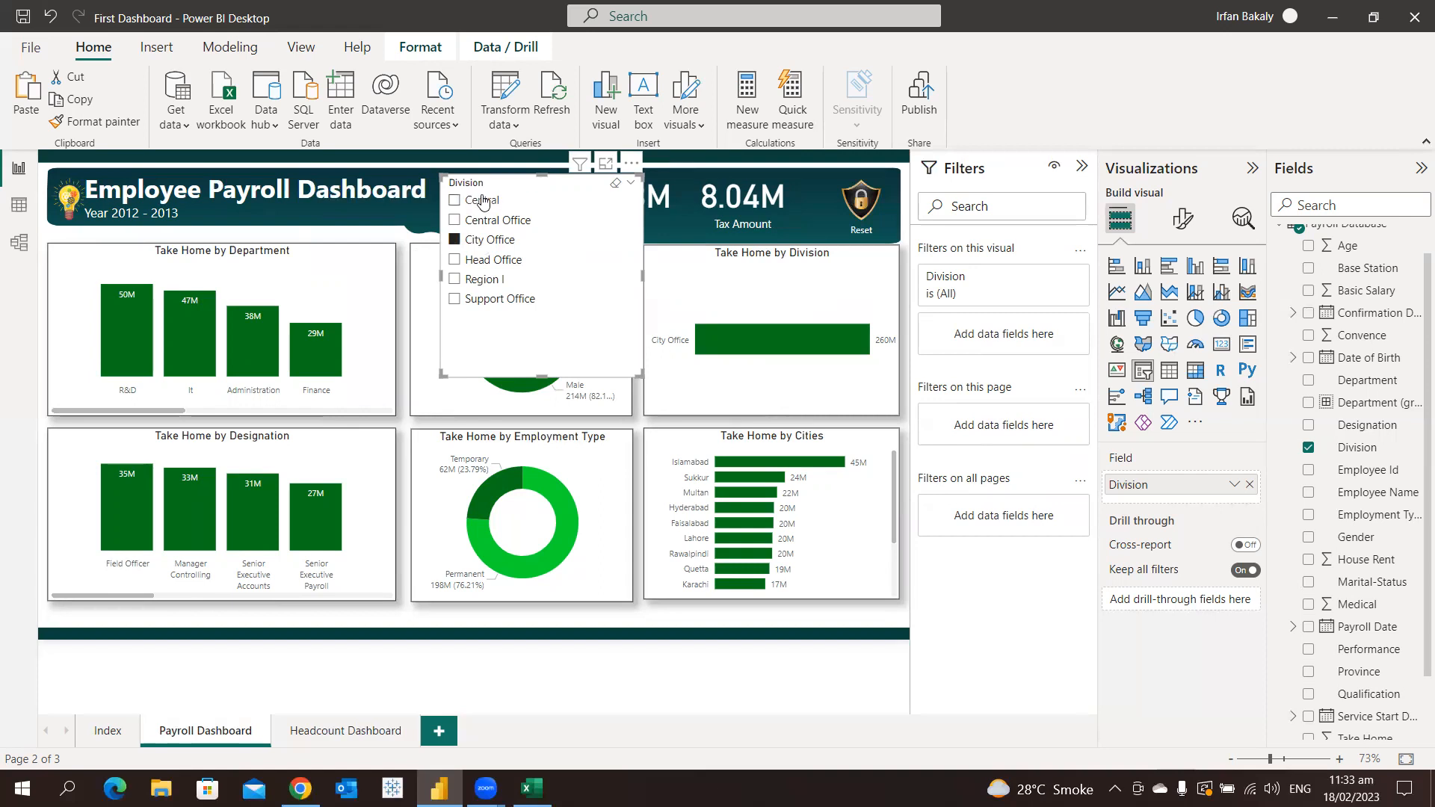
{"action": "left_click", "coordinate": [615, 185]}
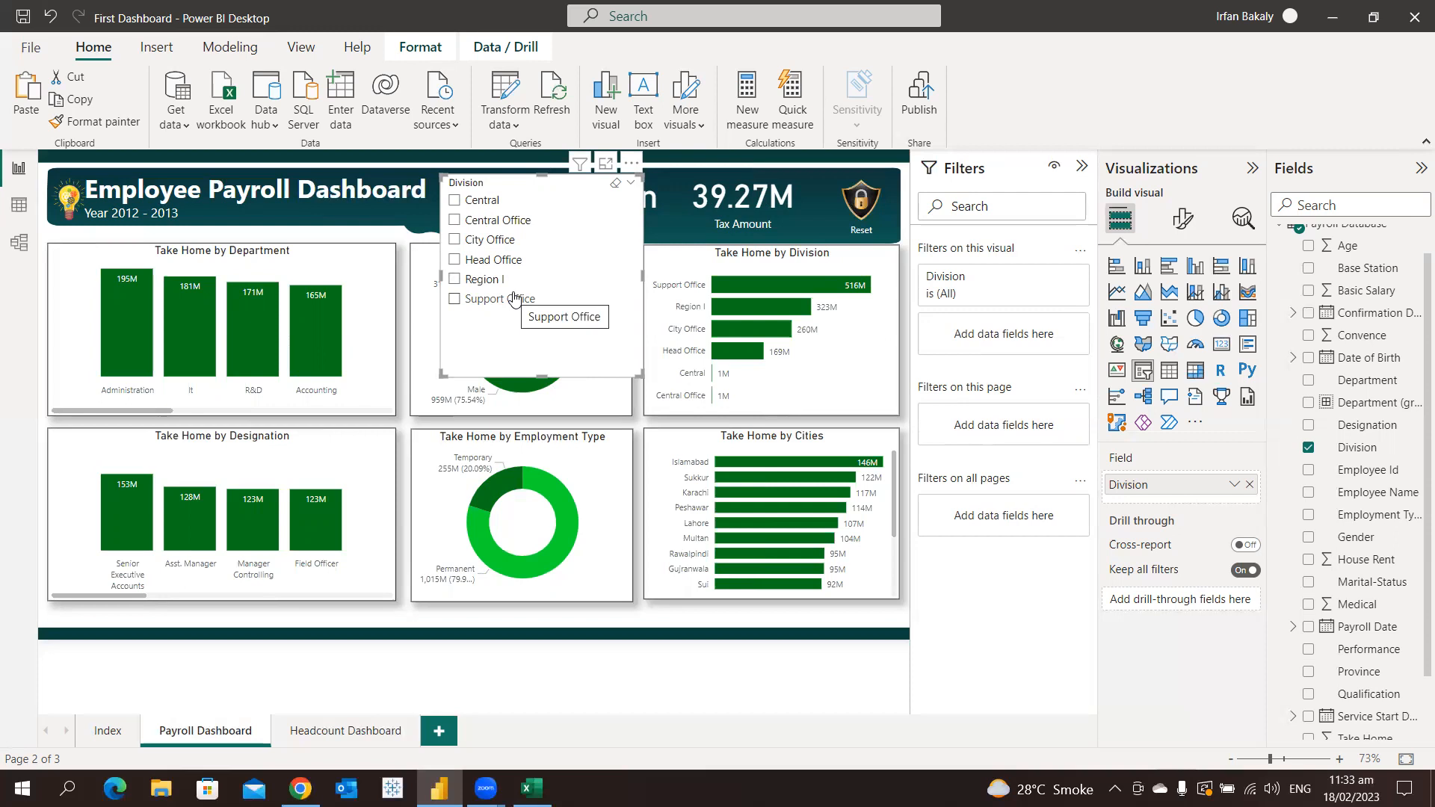
Set the Division slicer's style to Tile and reduce its height so the tiles form two rows
{"action": "left_click", "coordinate": [1181, 220]}
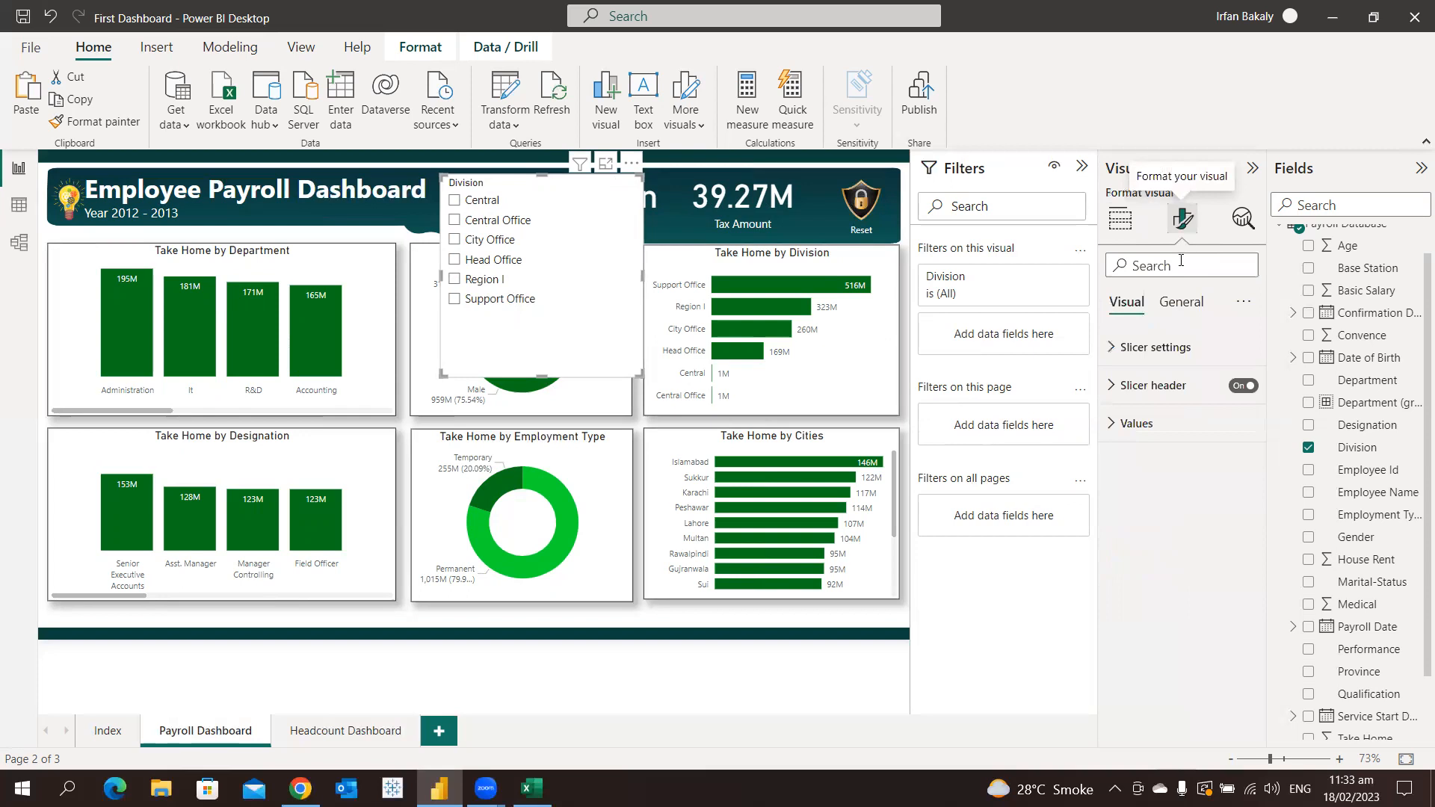
{"action": "left_click", "coordinate": [1176, 349]}
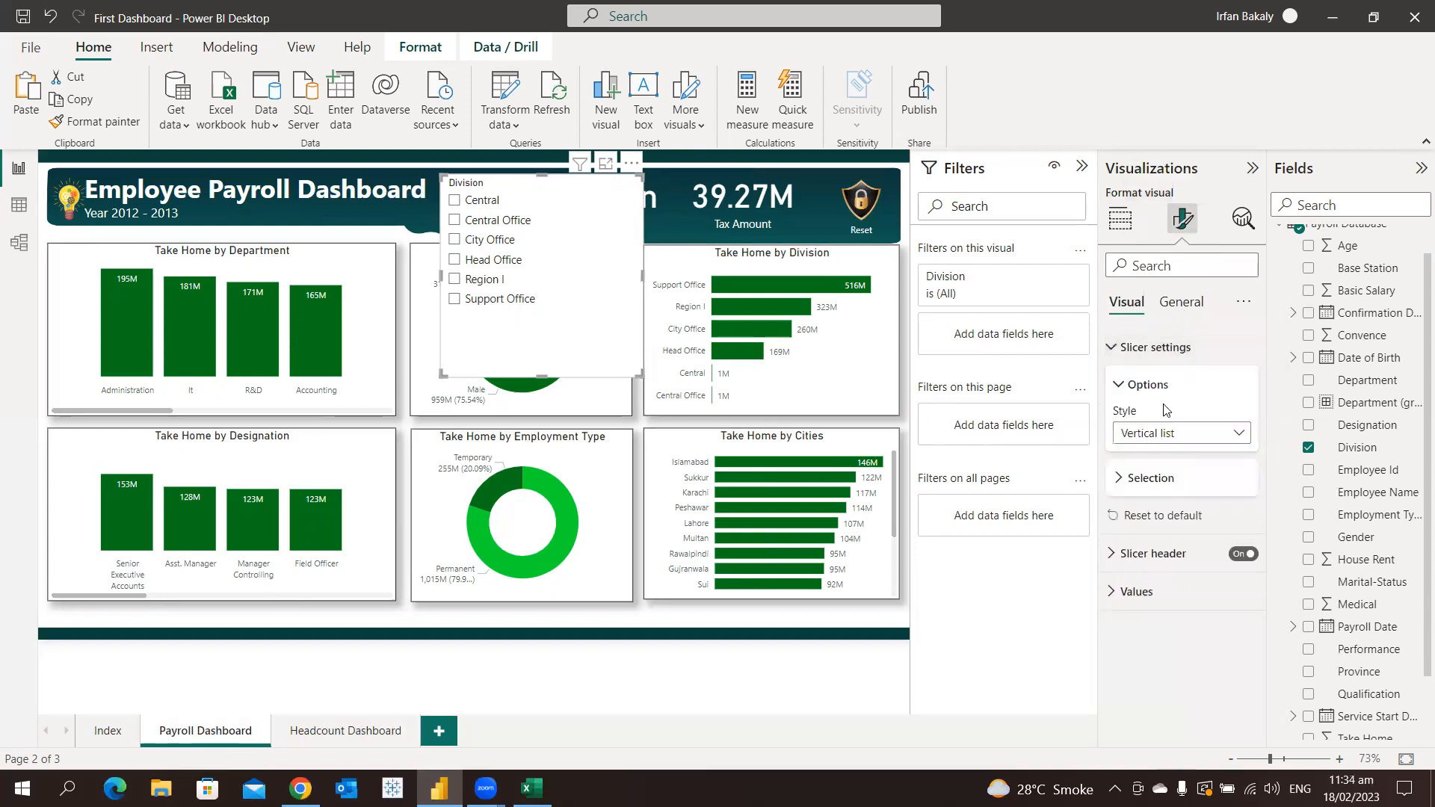
{"action": "left_click", "coordinate": [1170, 441]}
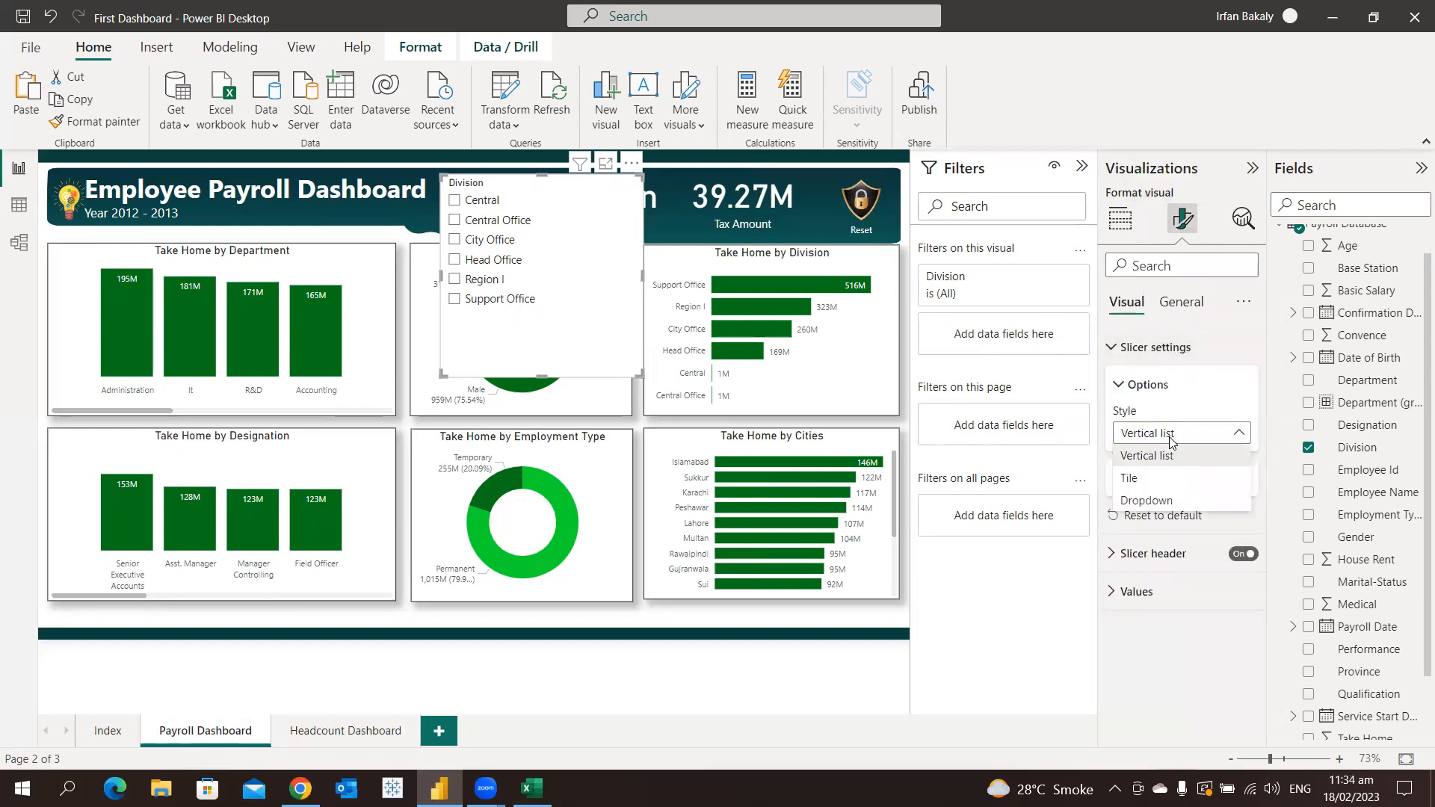
{"action": "left_click", "coordinate": [1178, 482]}
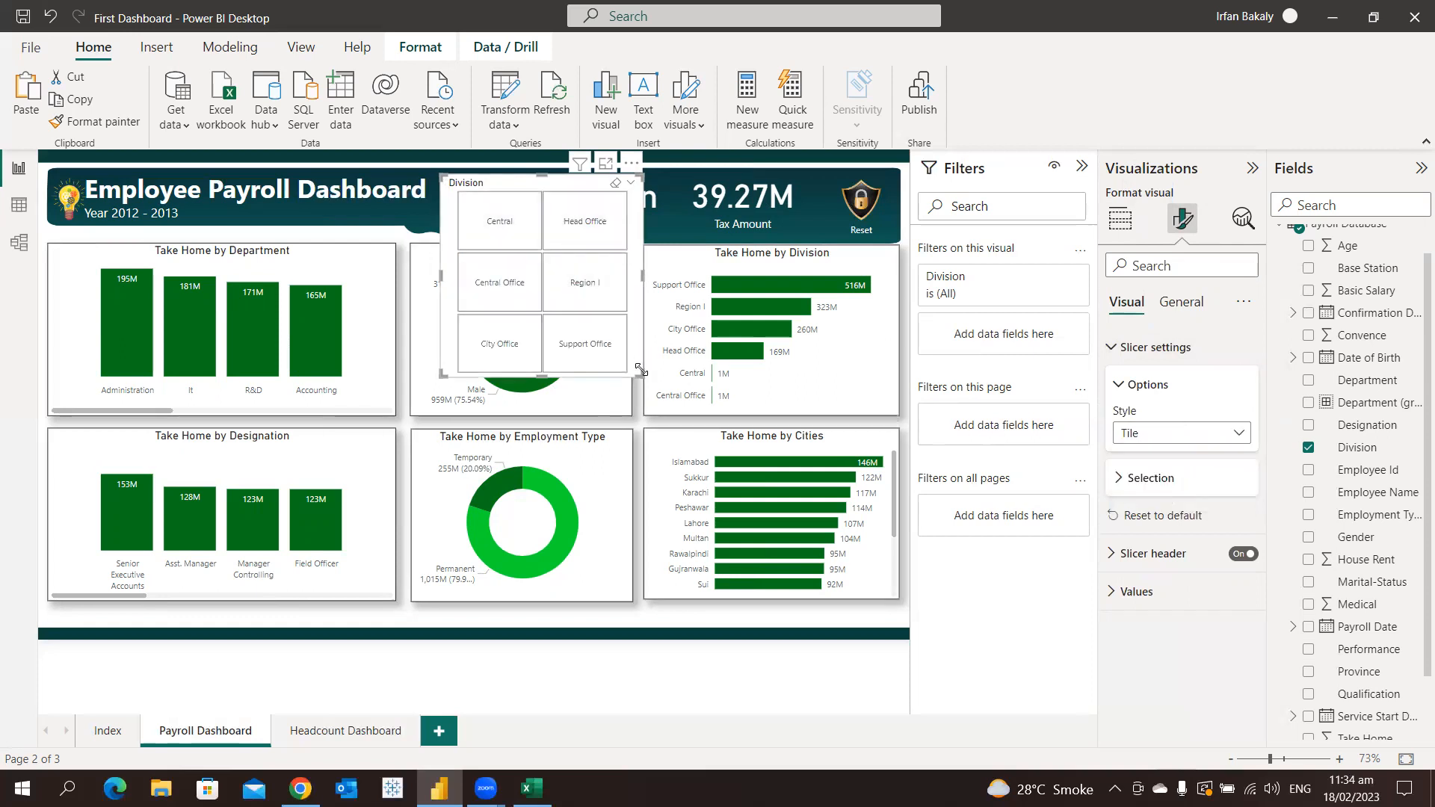
{"action": "left_click_drag", "start_coordinate": [640, 373], "coordinate": [650, 275]}
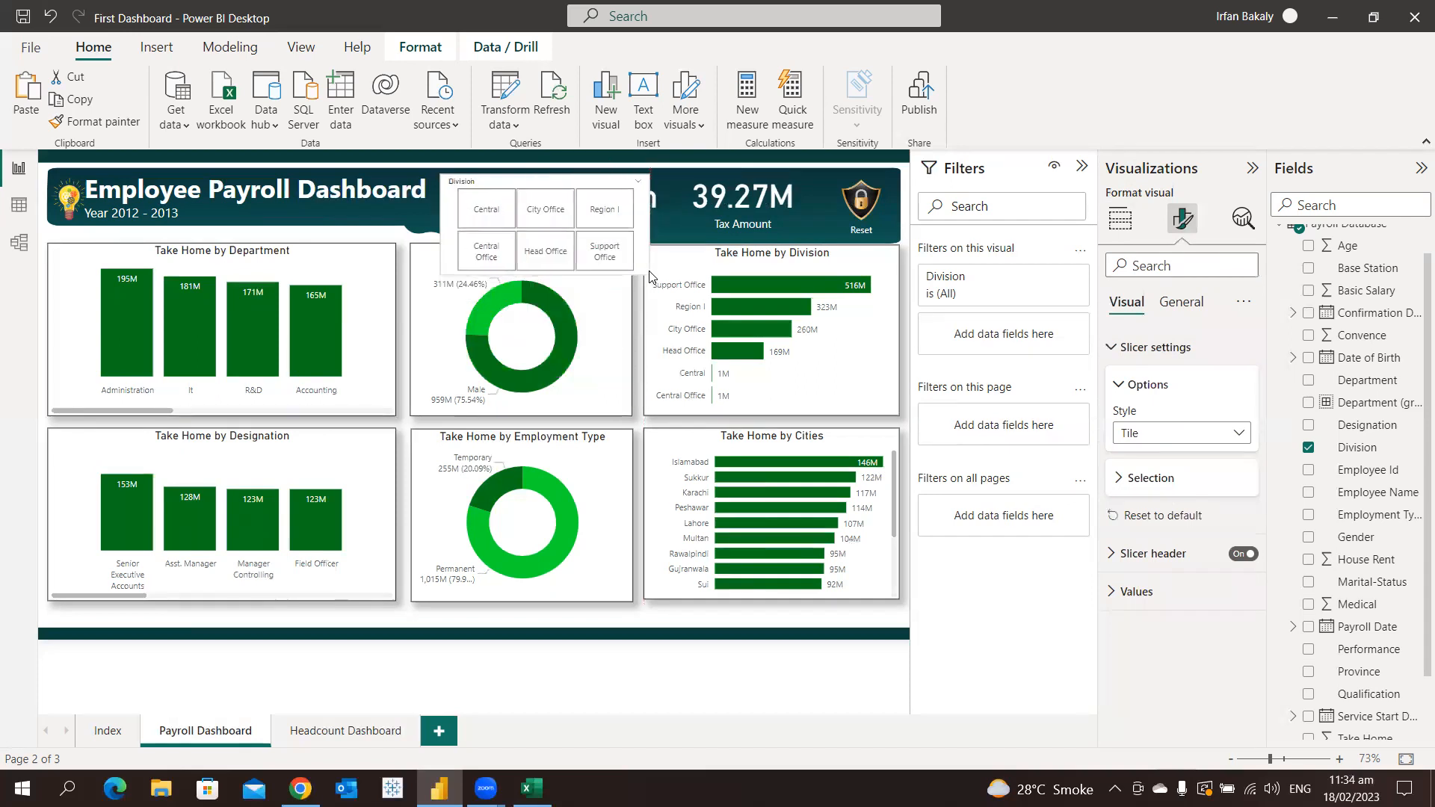
Test the tile slicer with Central, City Office, Region I and Support Office, and clear the selection
{"action": "left_click", "coordinate": [485, 223]}
{"action": "left_click", "coordinate": [543, 218]}
{"action": "left_click", "coordinate": [596, 222]}
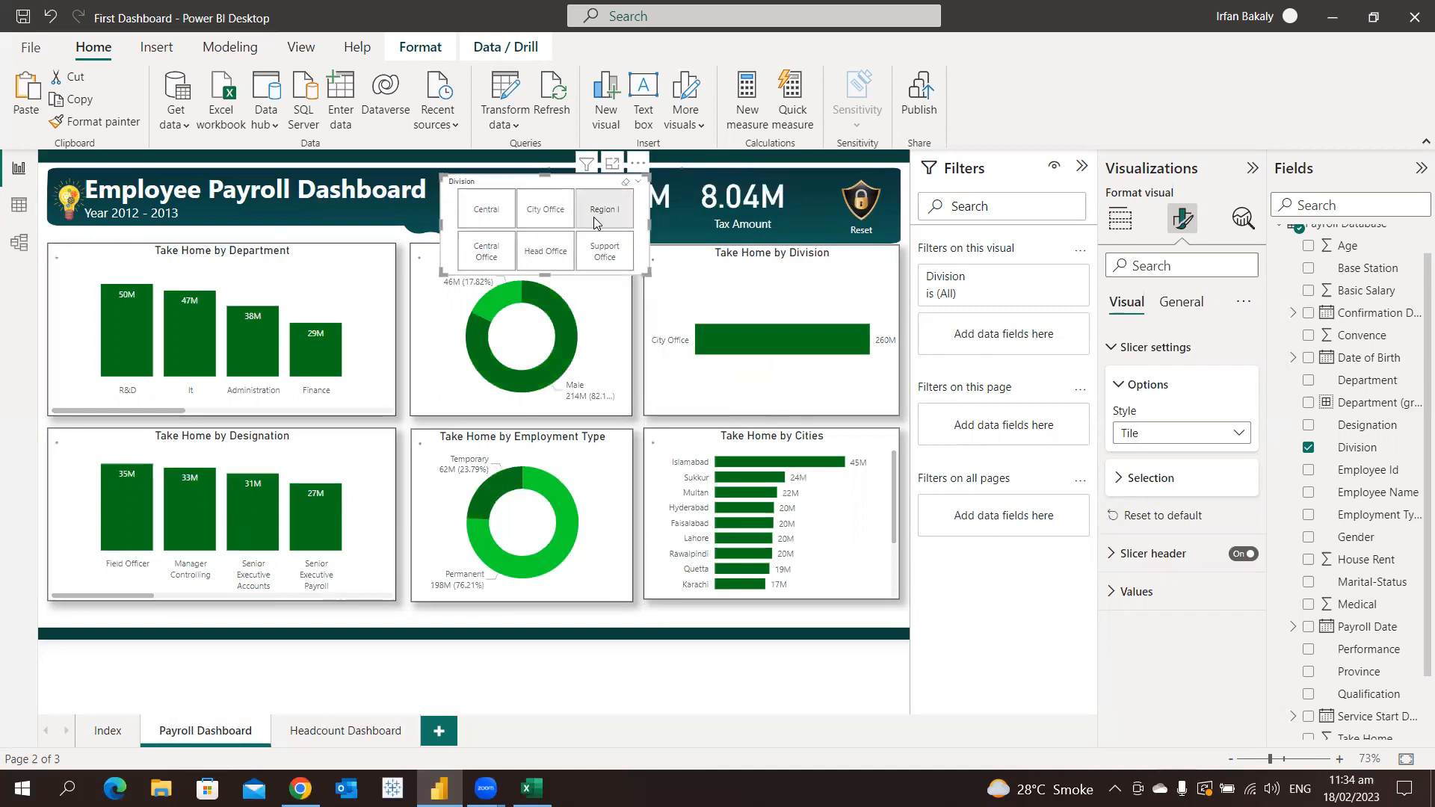
{"action": "left_click", "coordinate": [604, 256]}
{"action": "left_click", "coordinate": [604, 257]}
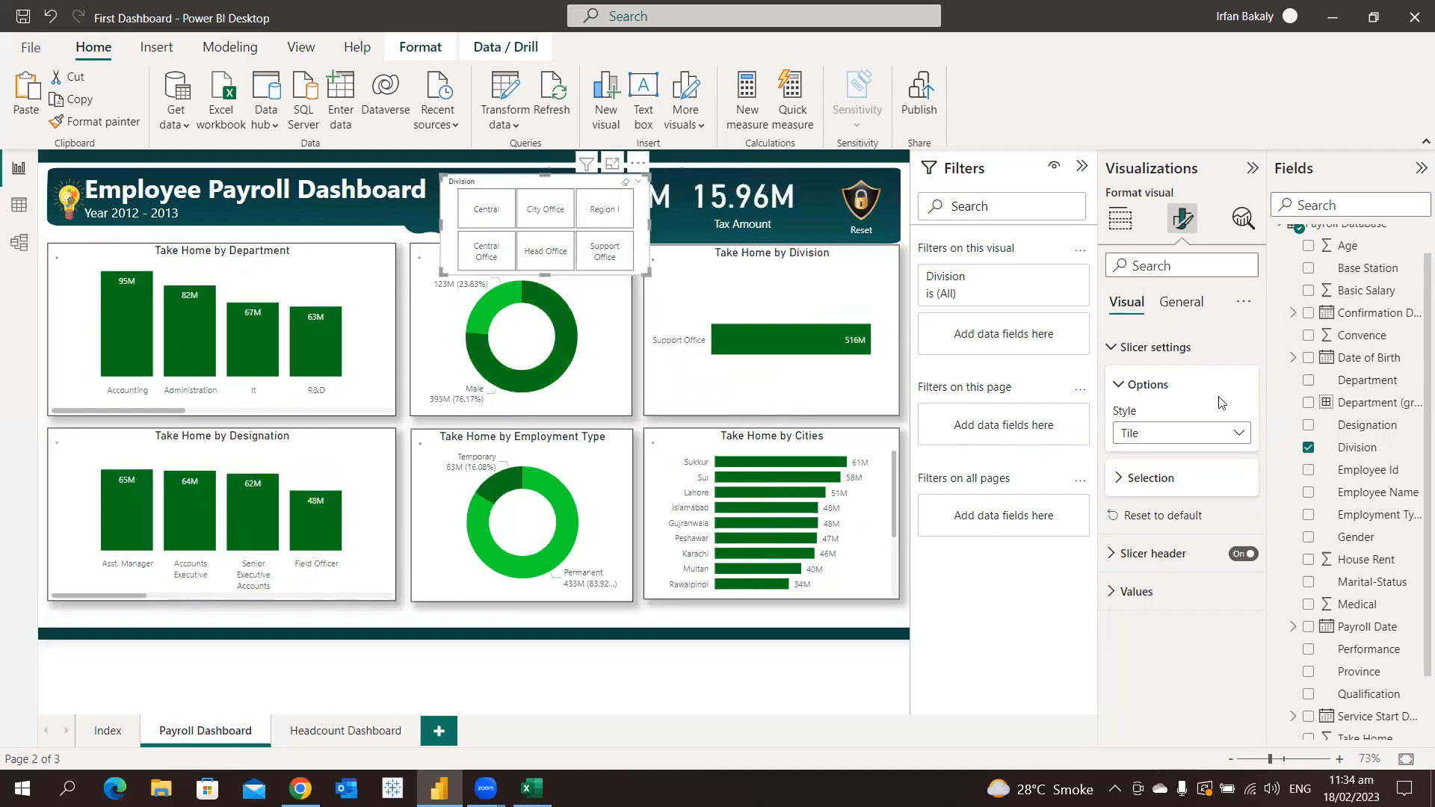
Change the Division slicer's style to Dropdown and shrink it to fit between the dashboard title and the Take Home card
{"action": "left_click", "coordinate": [1163, 435]}
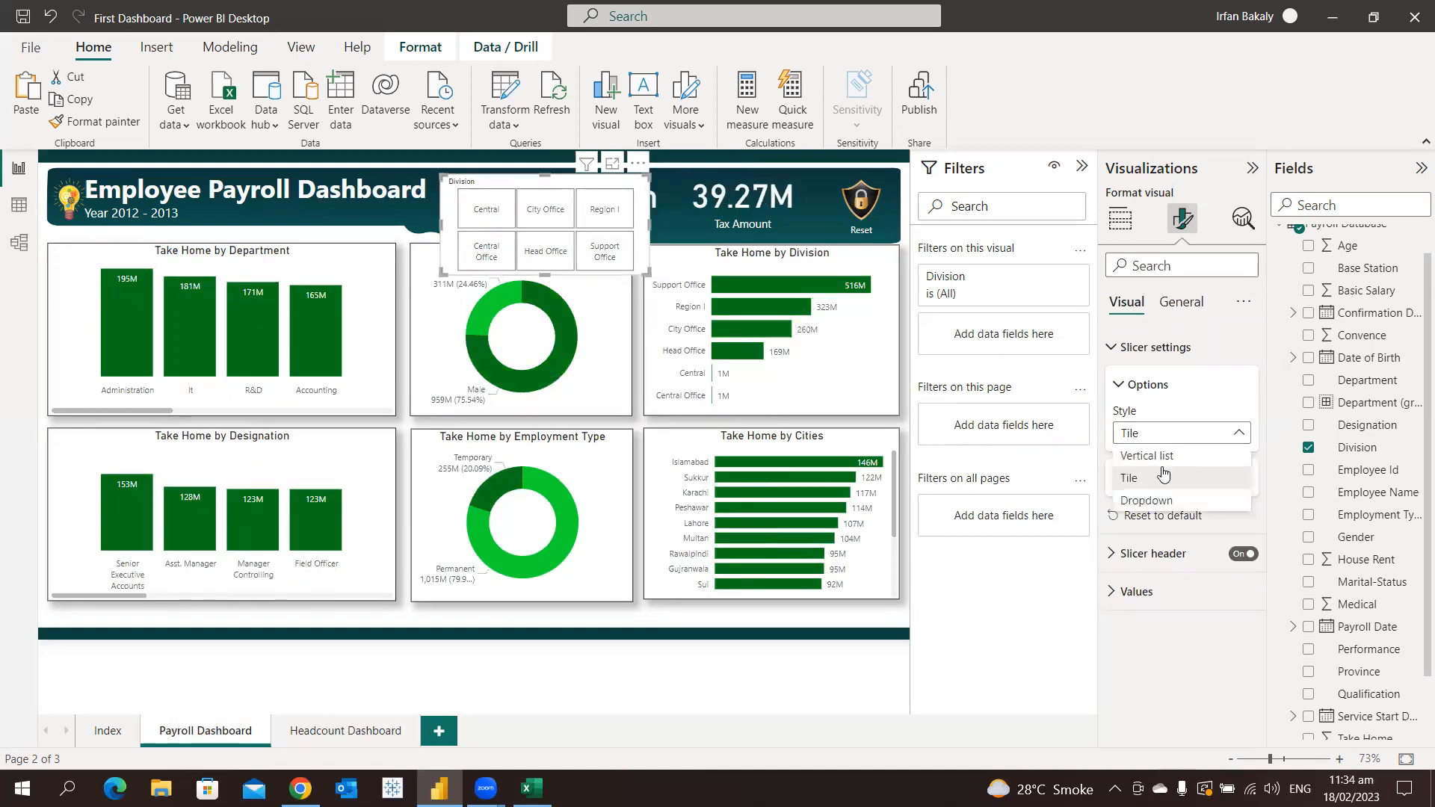
{"action": "left_click", "coordinate": [1164, 496]}
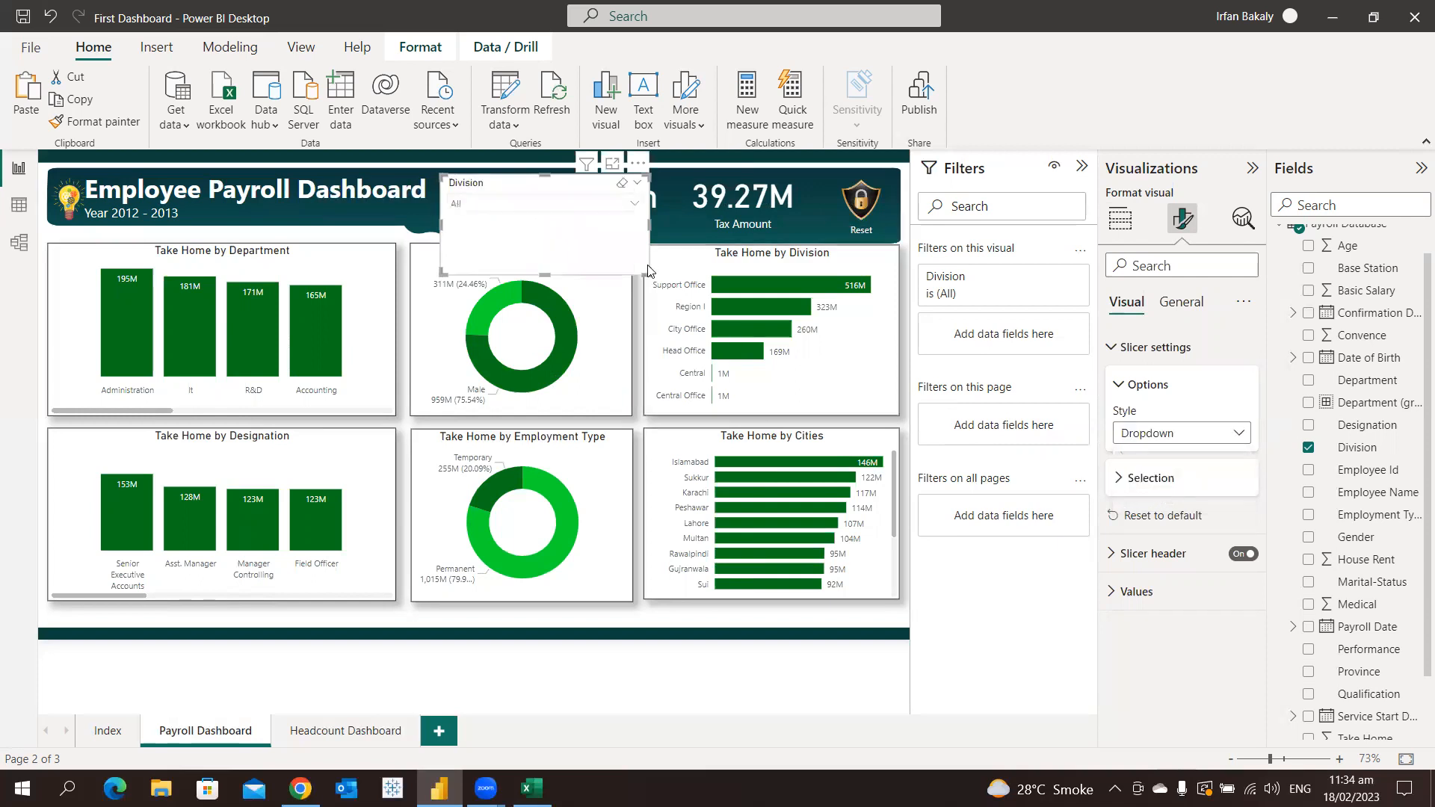
{"action": "left_click_drag", "start_coordinate": [645, 260], "coordinate": [561, 222]}
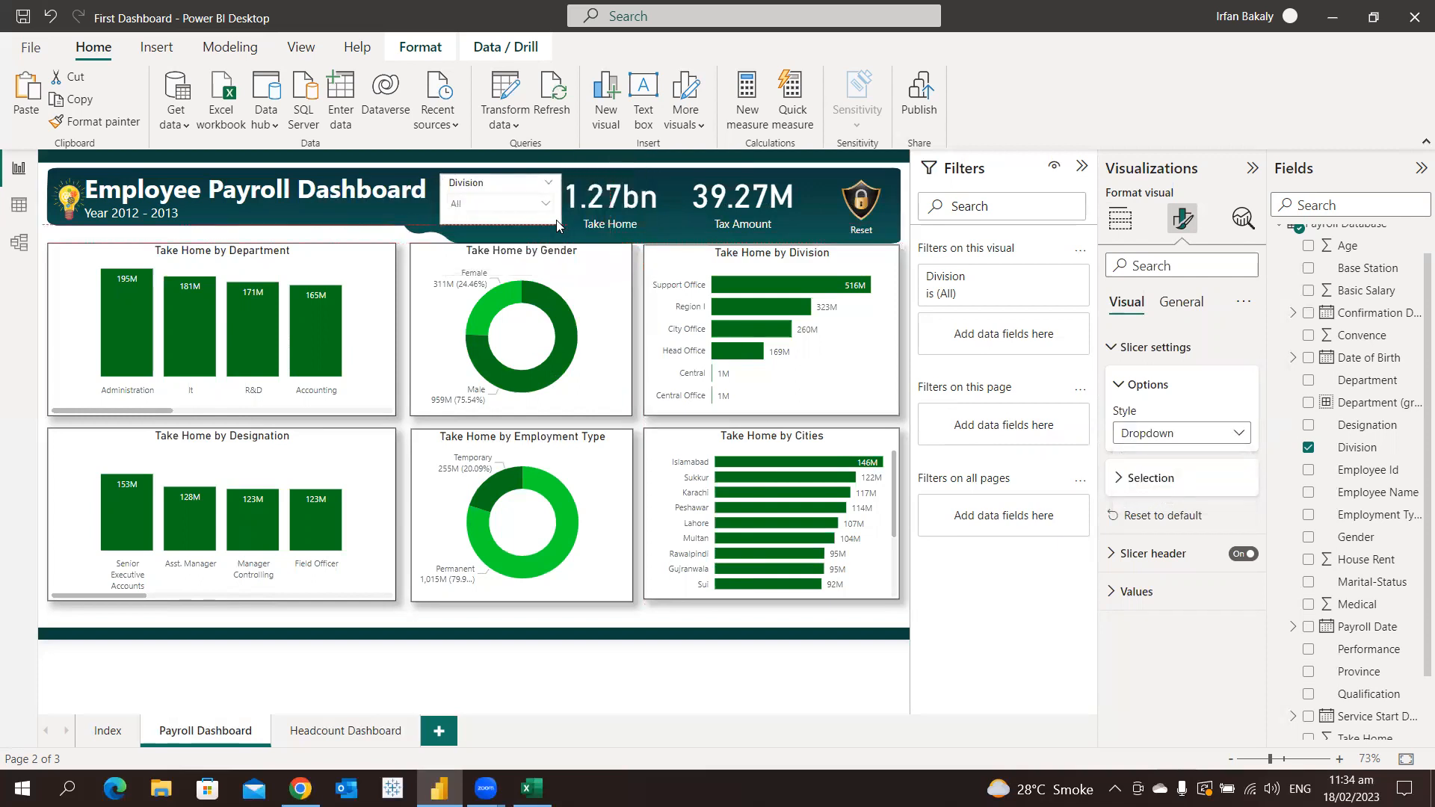
{"action": "left_click", "coordinate": [505, 206]}
{"action": "left_click", "coordinate": [504, 206]}
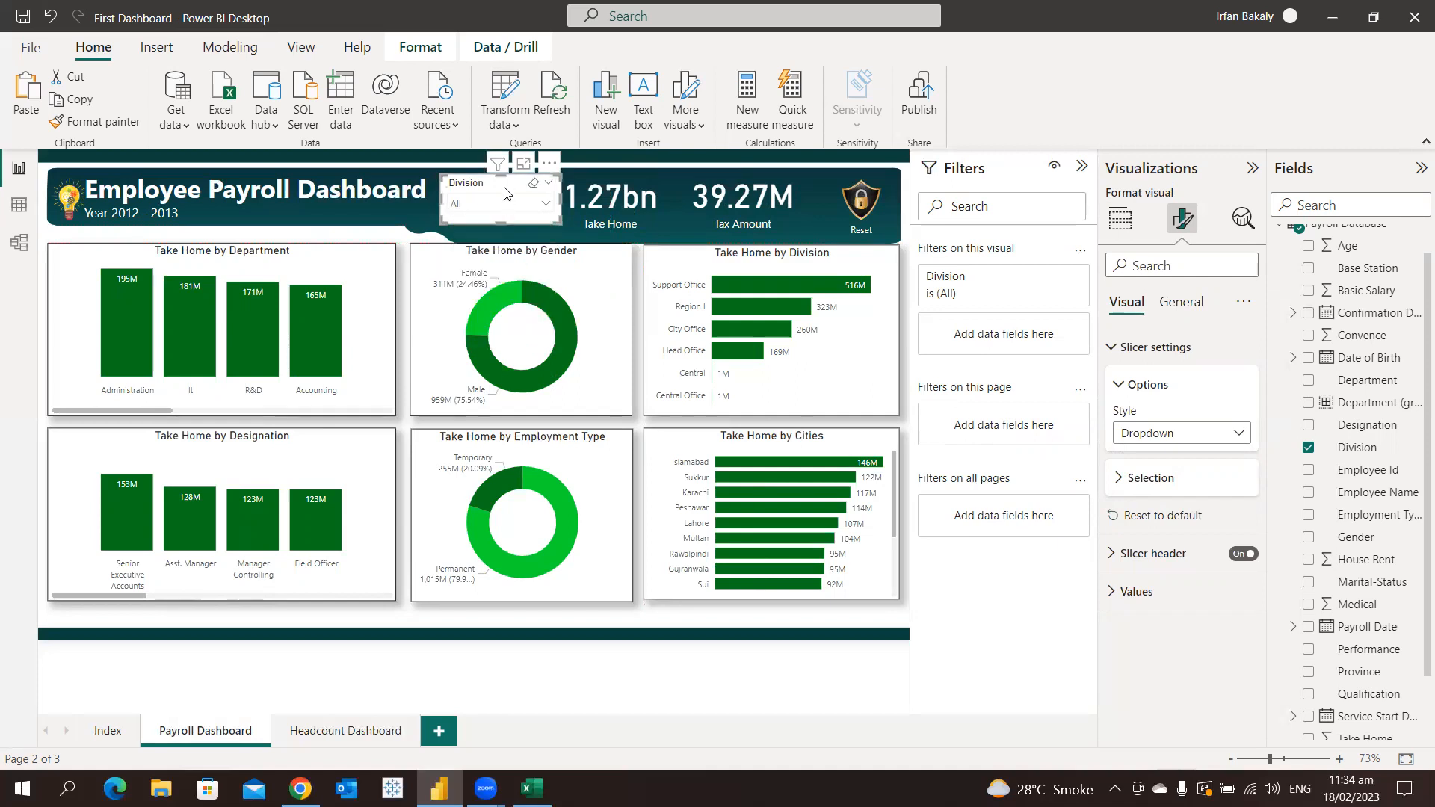
{"action": "left_click", "coordinate": [1155, 348]}
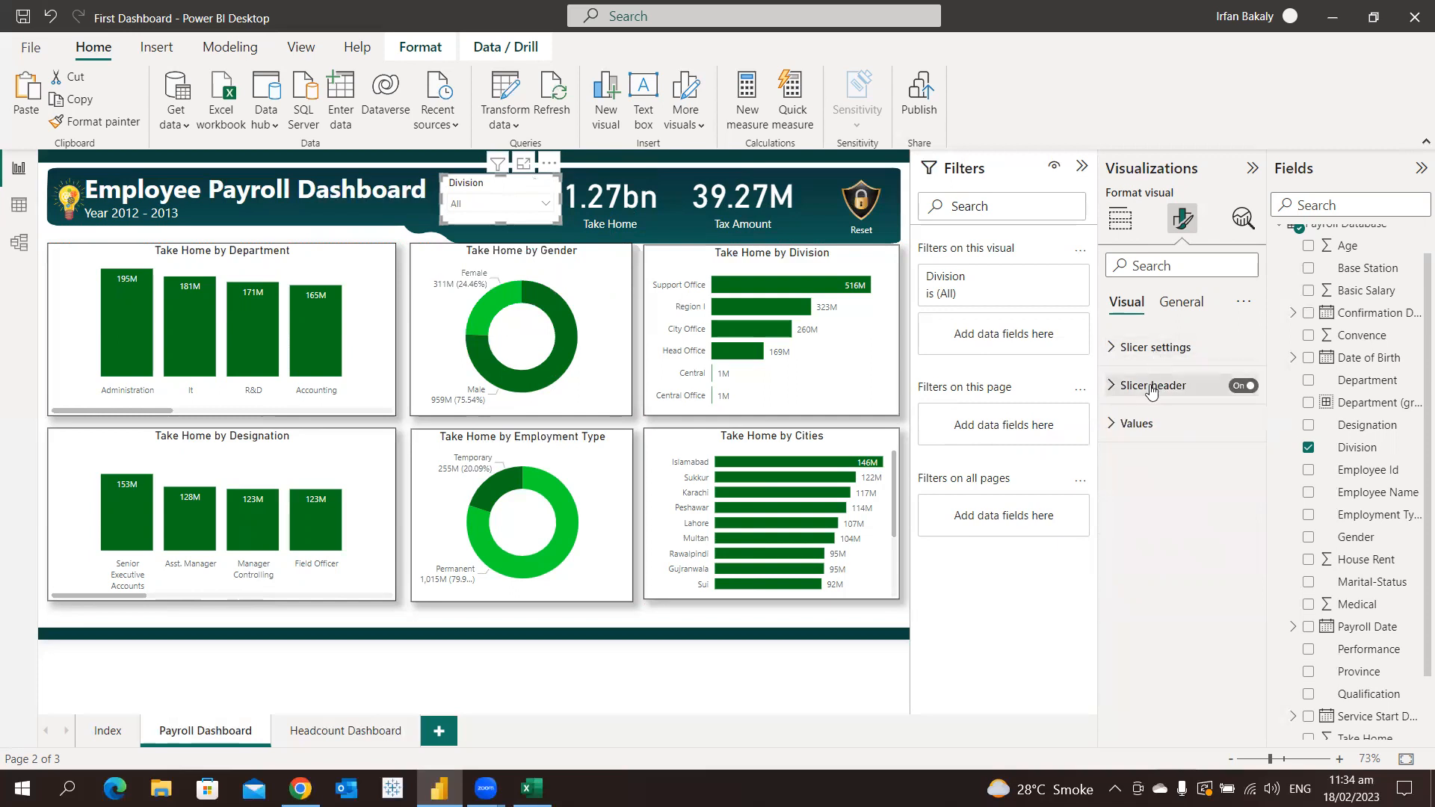
Turn off the Division slicer's header
{"action": "left_click", "coordinate": [1244, 386]}
{"action": "left_click", "coordinate": [1245, 385]}
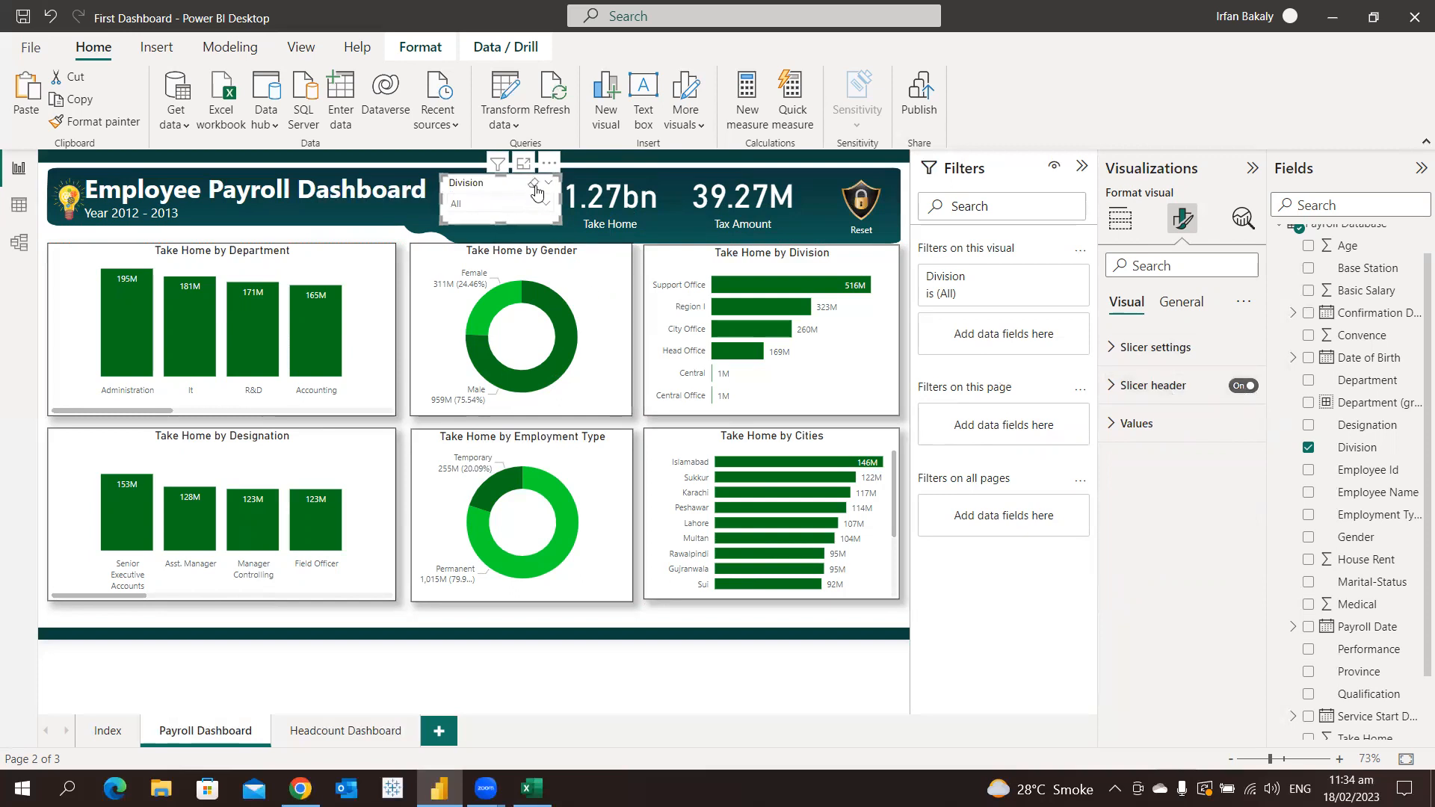
{"action": "left_click", "coordinate": [1244, 385]}
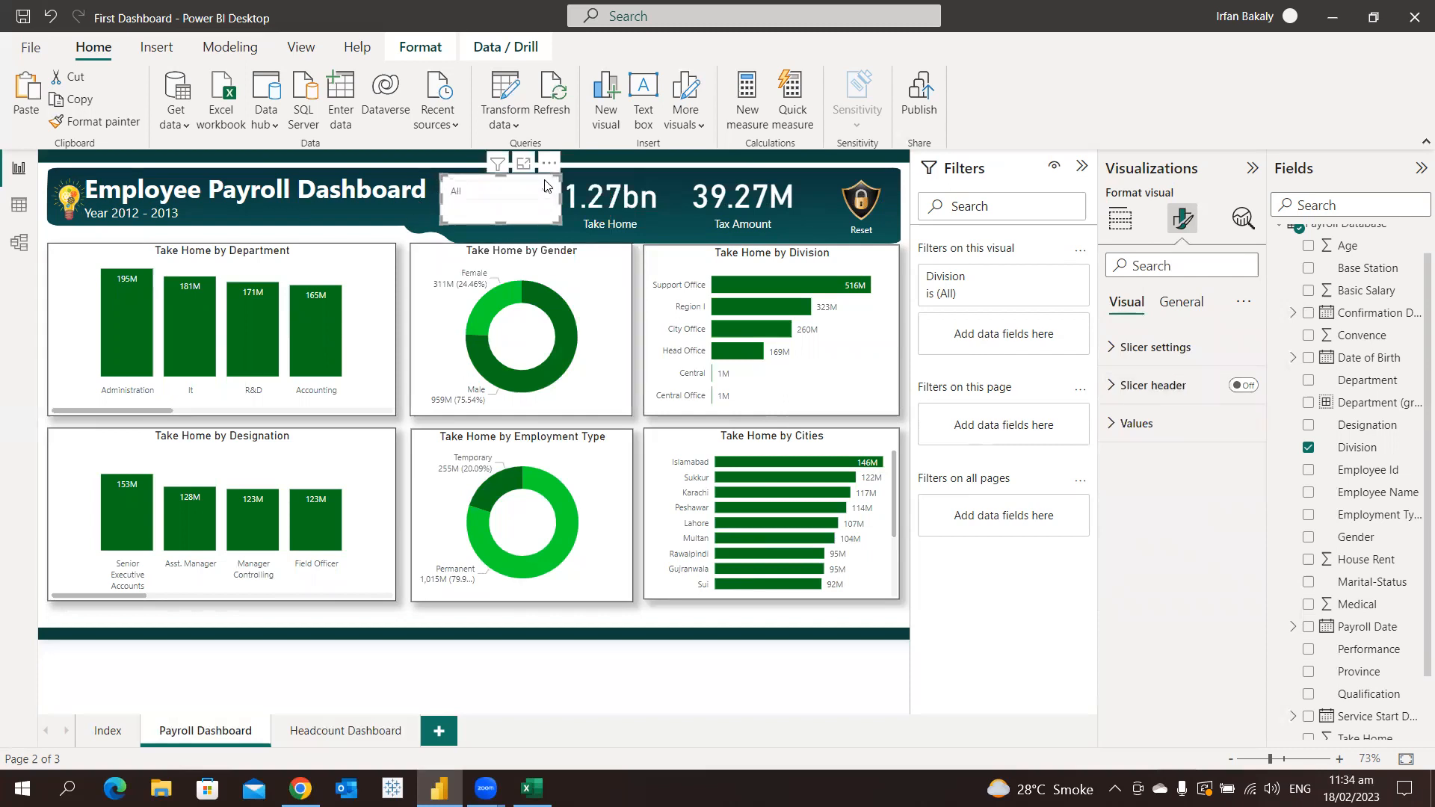
Filter the page by Central in the headerless dropdown slicer, check the charts, and deselect Central again
{"action": "left_click", "coordinate": [493, 210]}
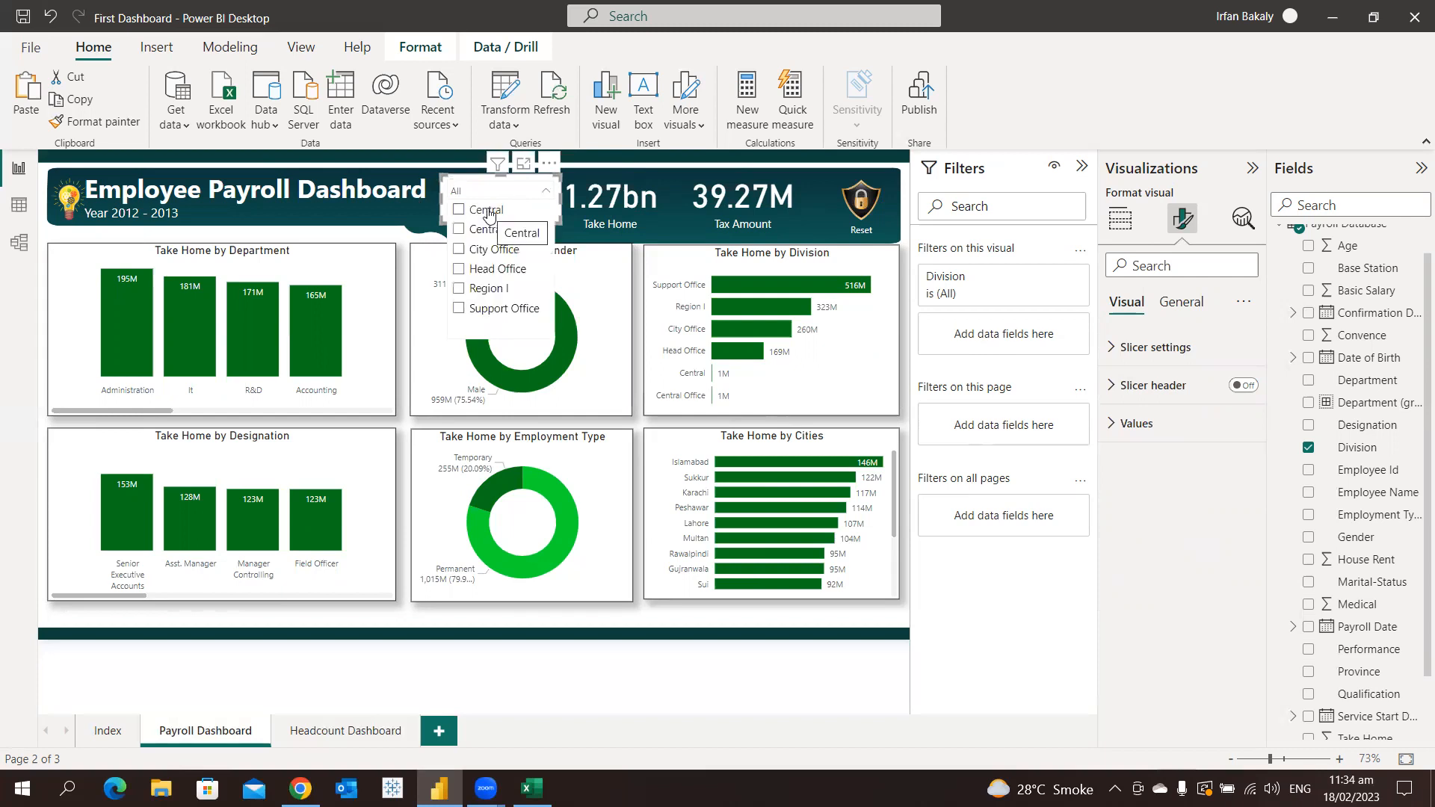
{"action": "left_click", "coordinate": [486, 211]}
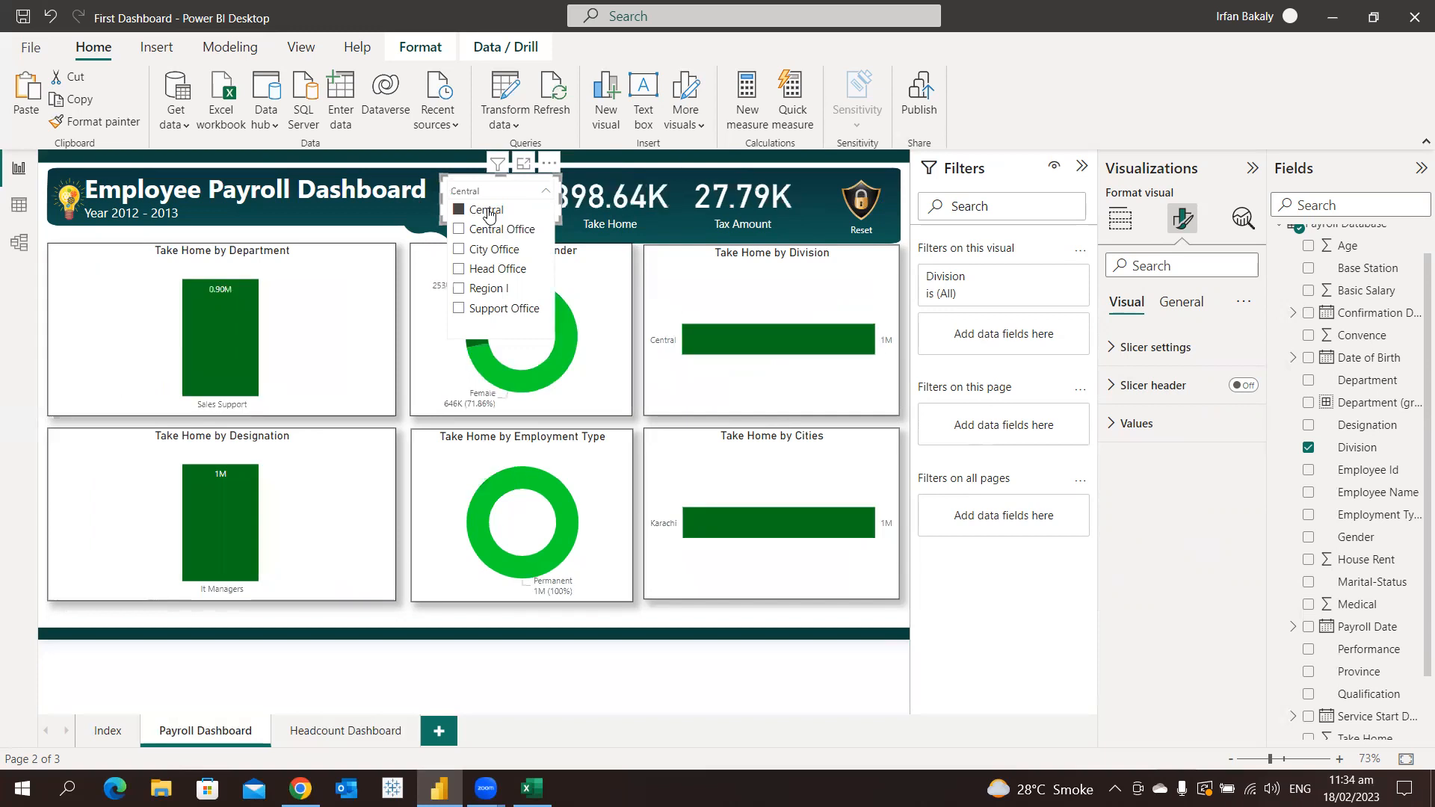
{"action": "left_click", "coordinate": [487, 184]}
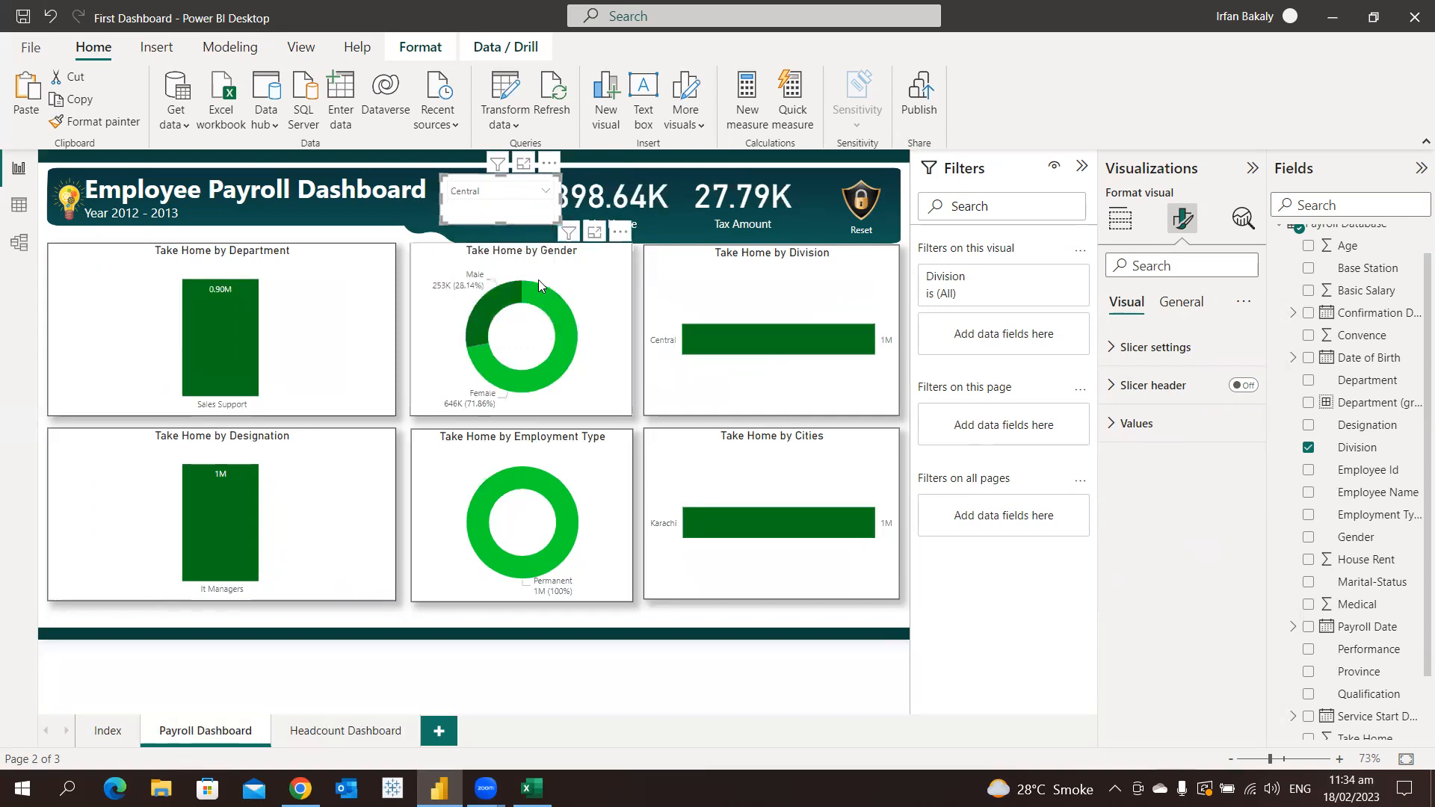
{"action": "left_click", "coordinate": [484, 193]}
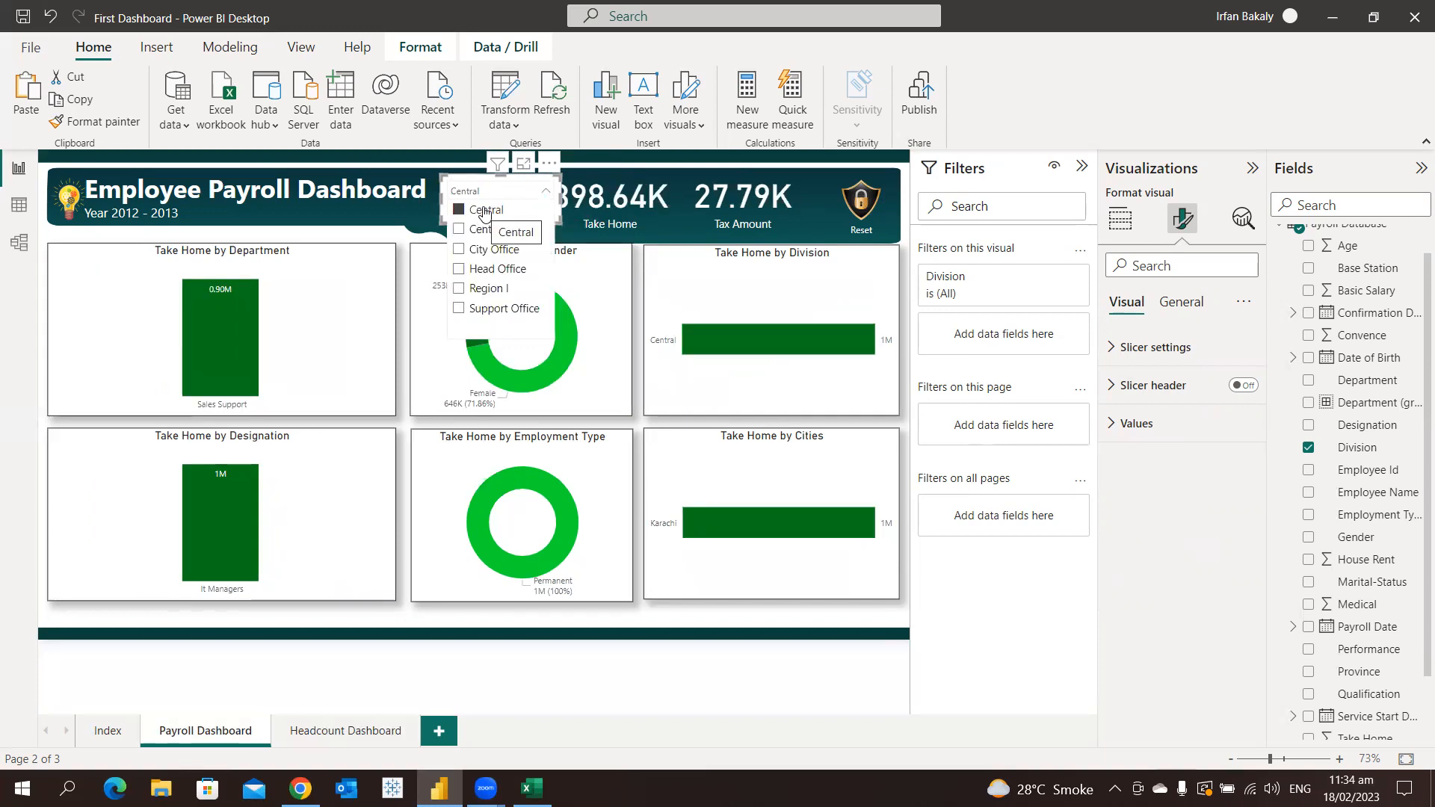
{"action": "left_click", "coordinate": [484, 210]}
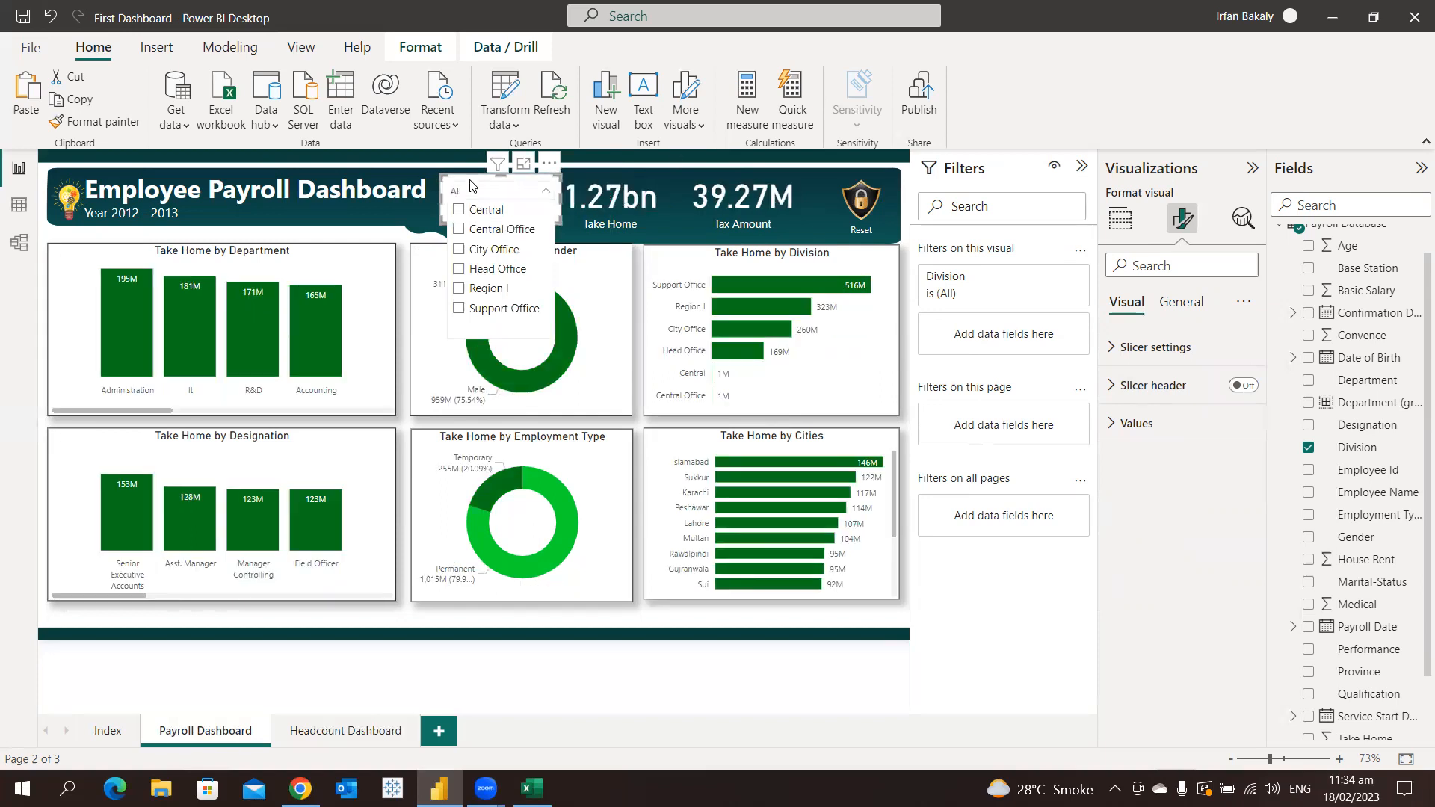
{"action": "left_click", "coordinate": [471, 187]}
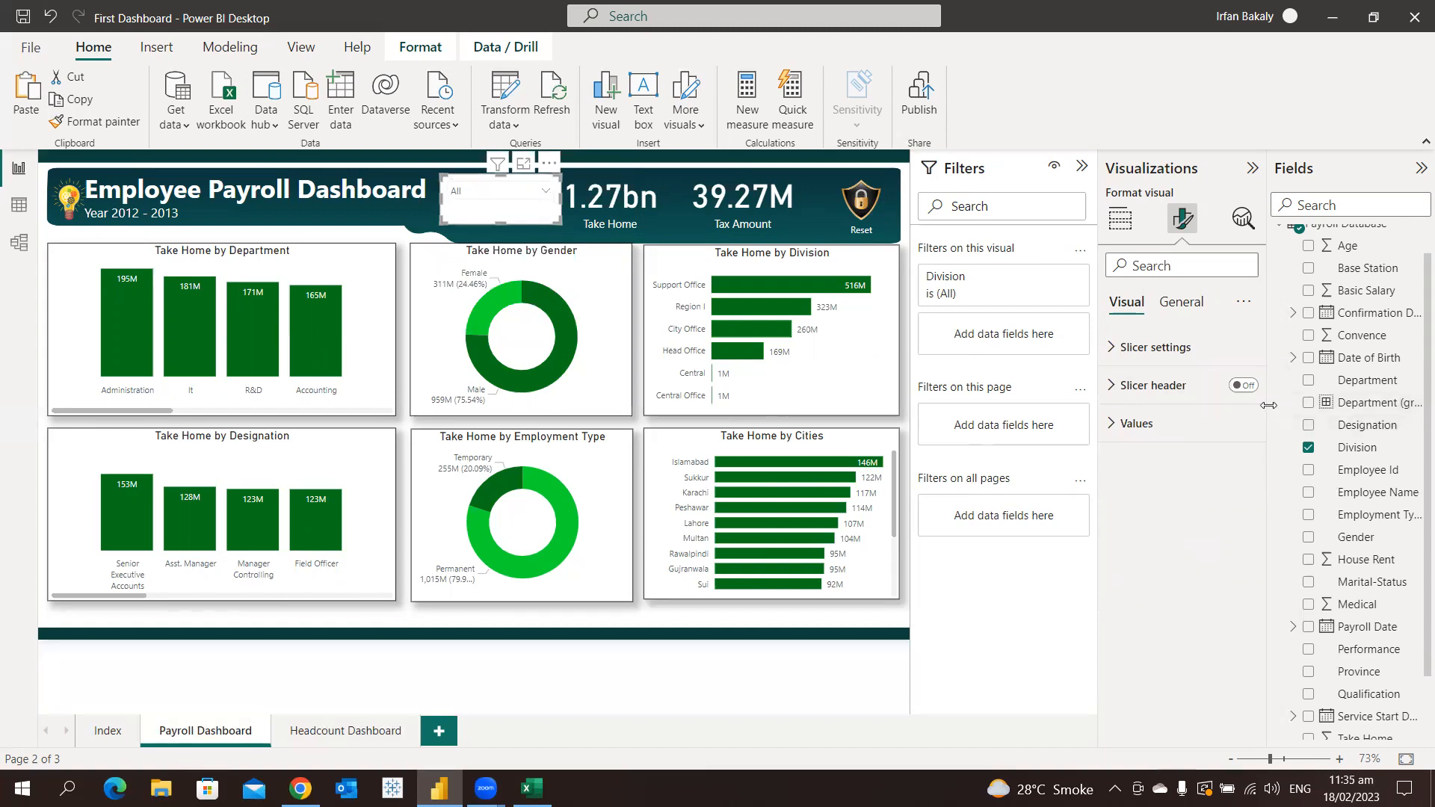
Turn the Division slicer's header back on and set the header's font color to white
{"action": "left_click", "coordinate": [1246, 388]}
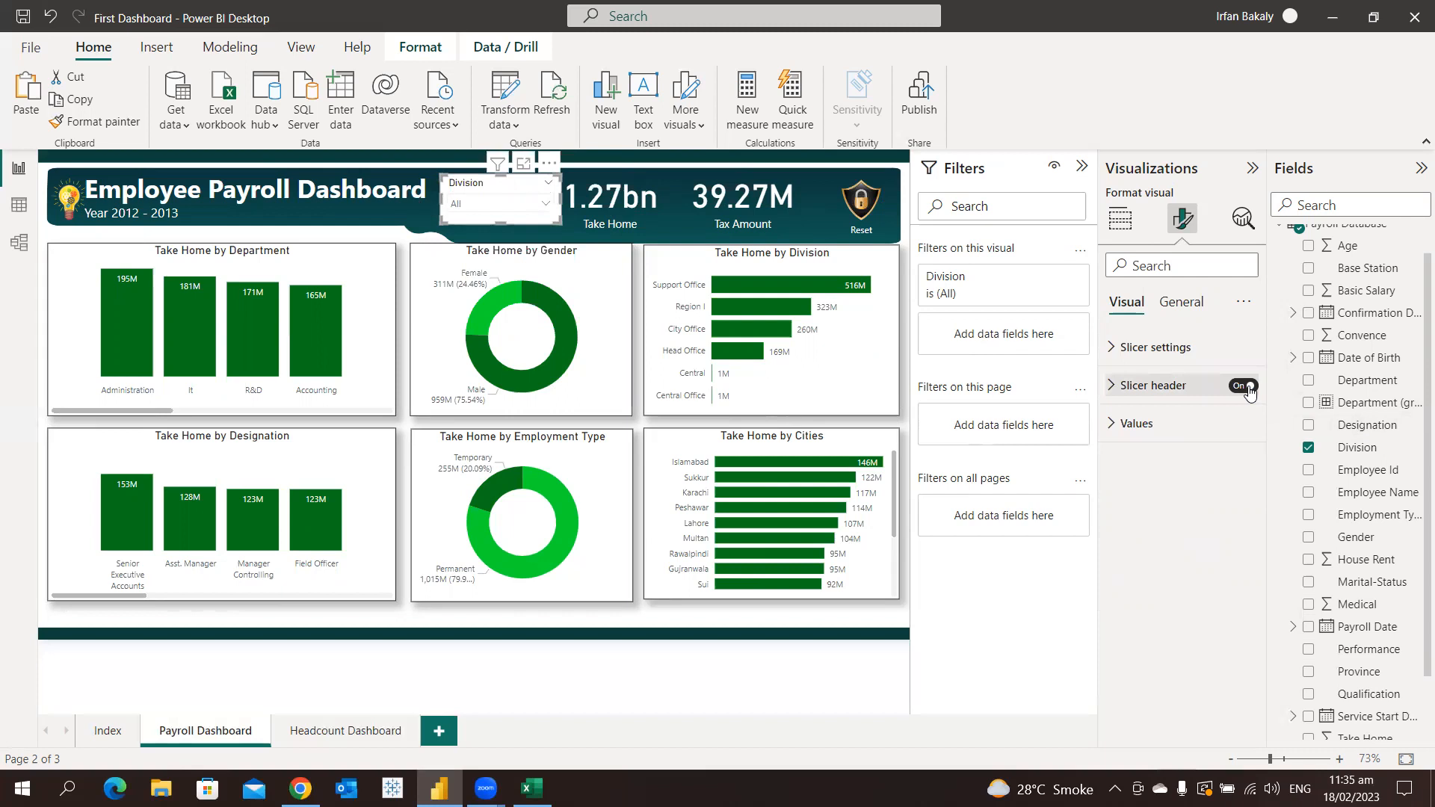
{"action": "left_click", "coordinate": [1160, 387]}
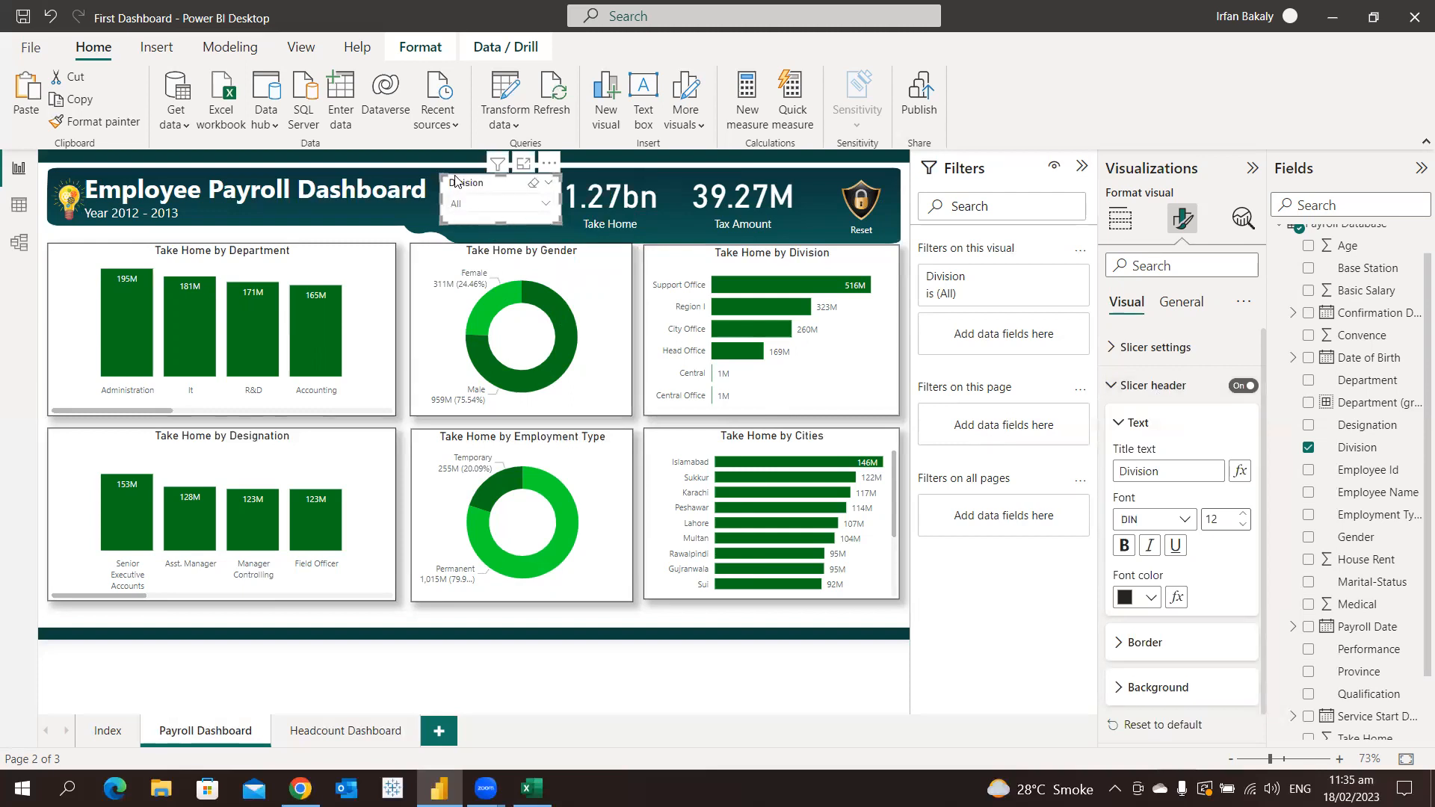
{"action": "left_click", "coordinate": [1148, 598]}
{"action": "left_click", "coordinate": [1135, 305]}
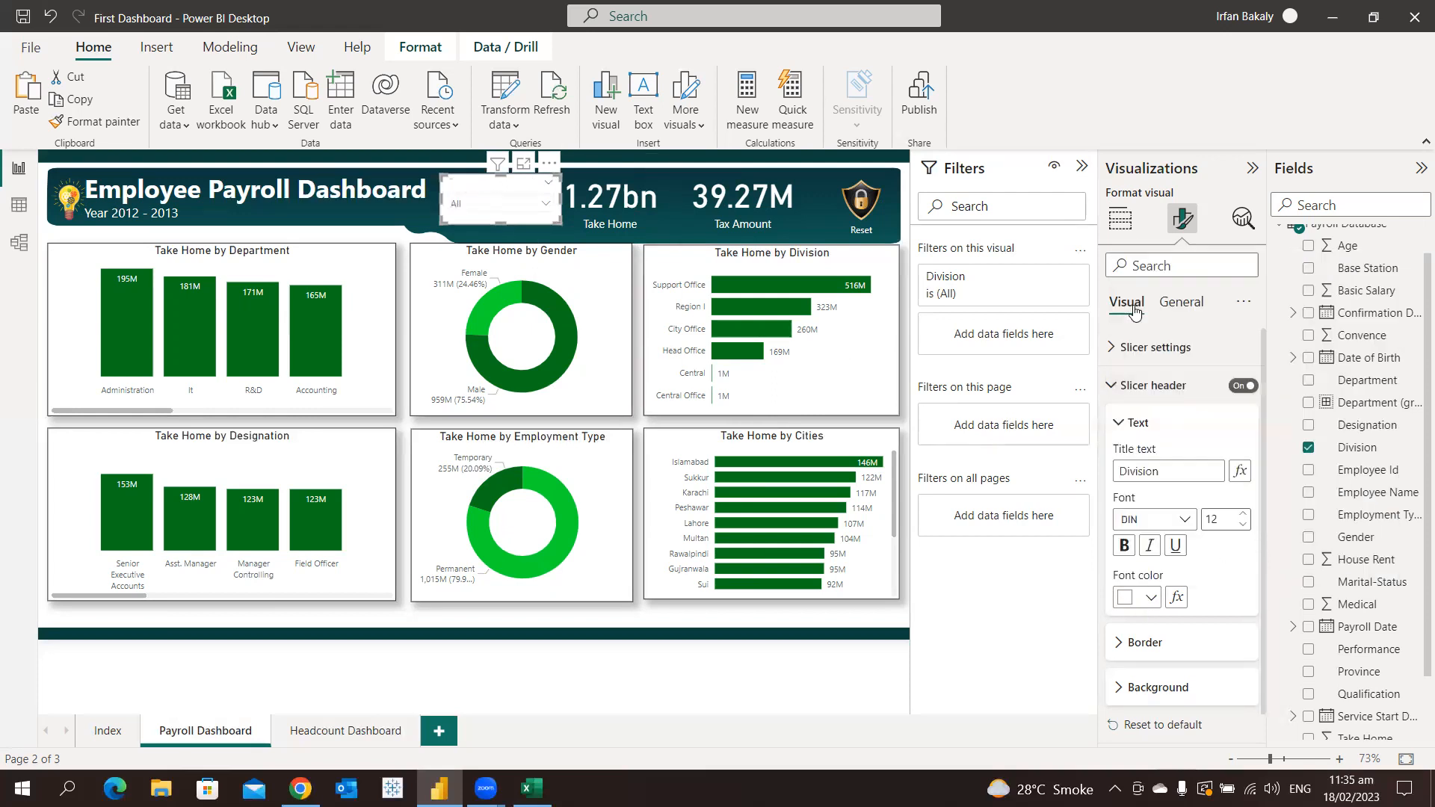
{"action": "left_click", "coordinate": [1132, 388]}
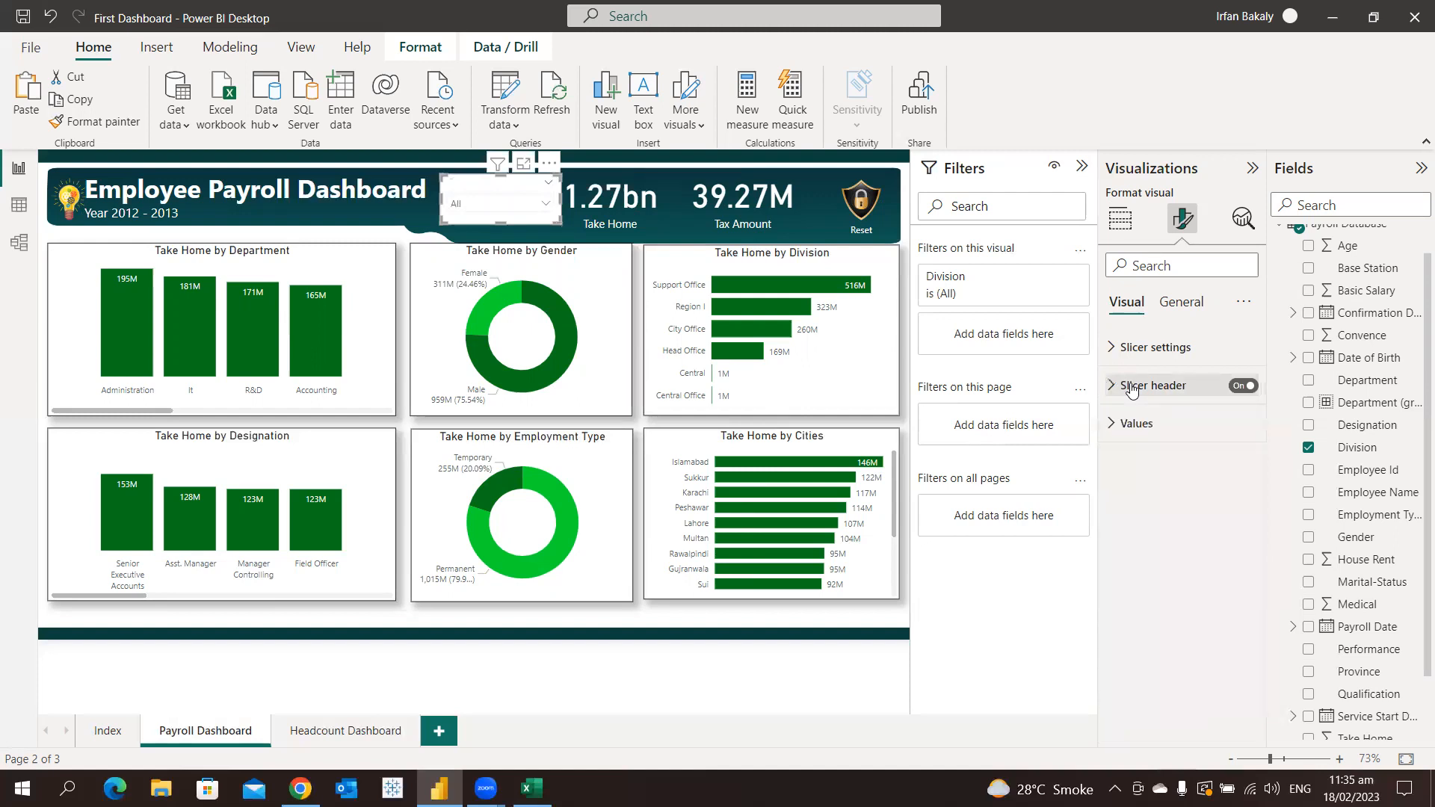
Turn off the Division slicer's background so the header banner shows through, and deselect the slicer
{"action": "left_click", "coordinate": [1136, 424]}
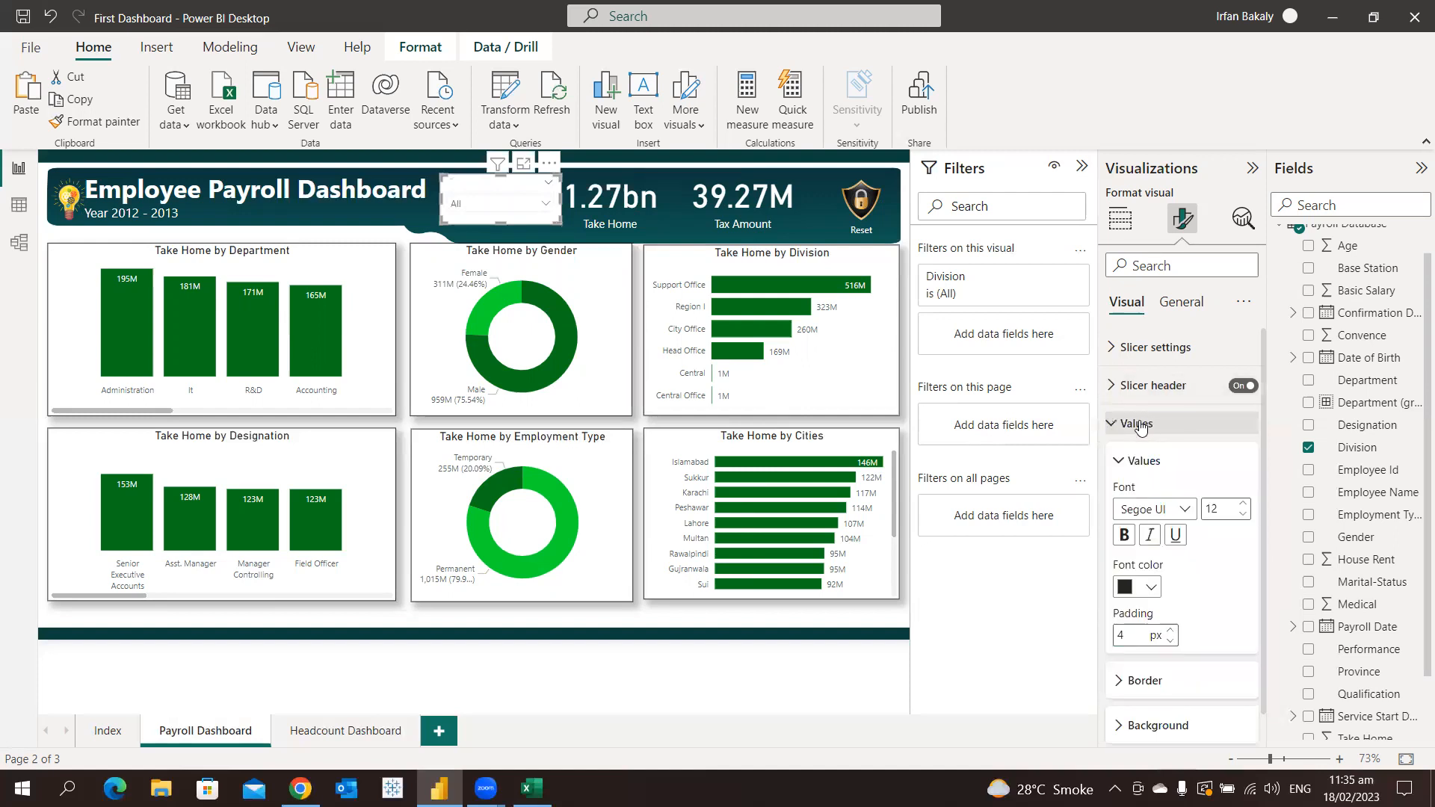
{"action": "left_click", "coordinate": [521, 216]}
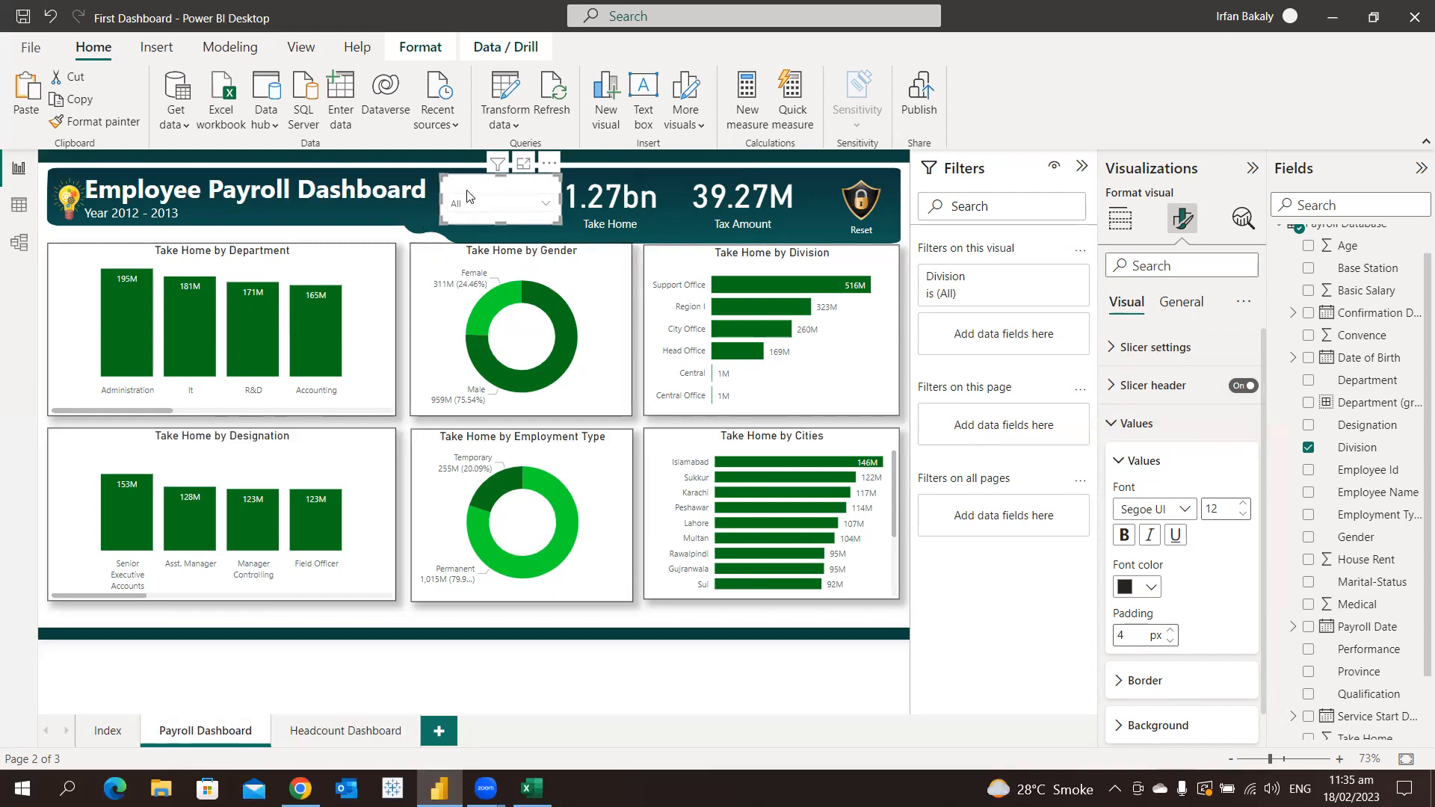
{"action": "left_click", "coordinate": [1182, 308]}
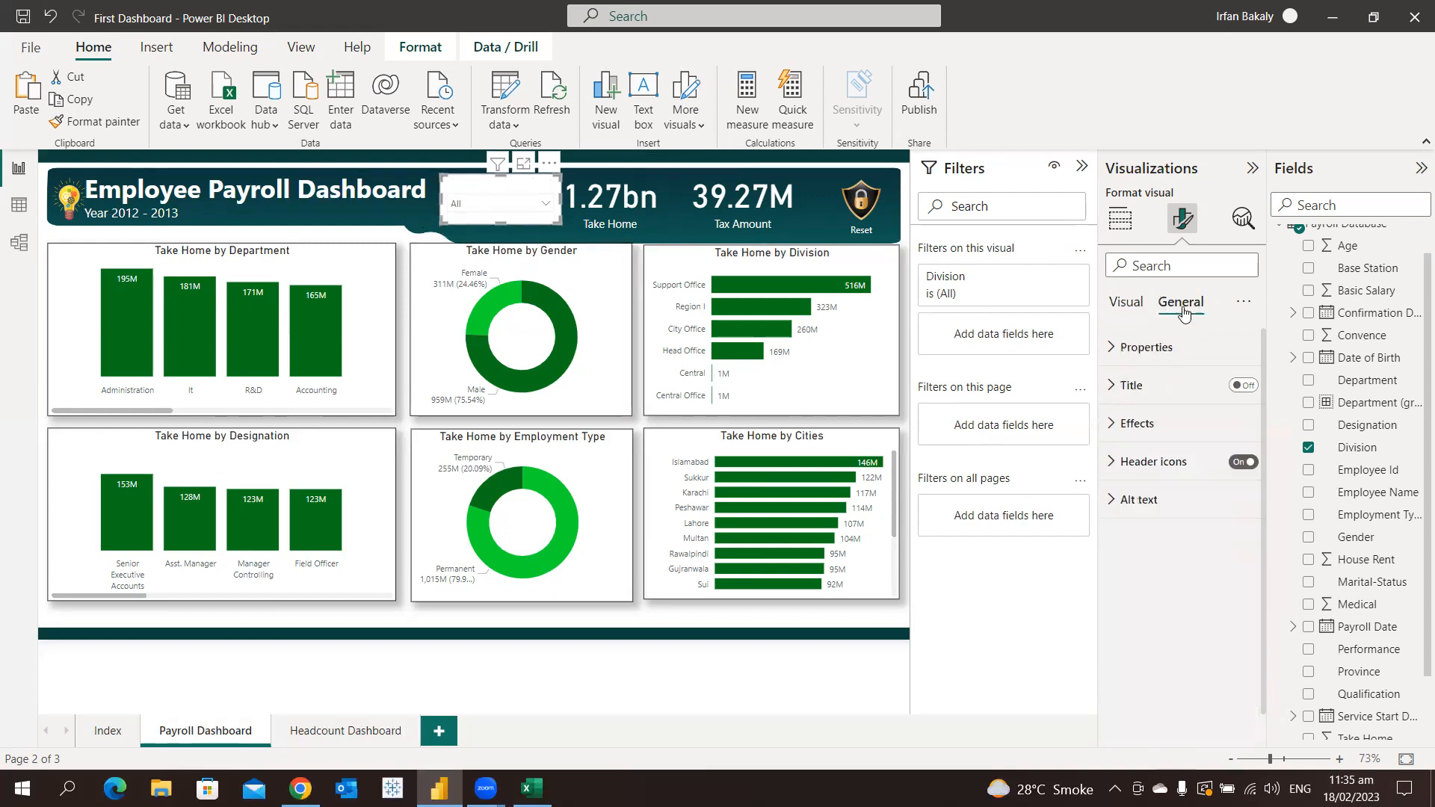
{"action": "left_click", "coordinate": [1178, 422]}
{"action": "left_click", "coordinate": [1234, 461]}
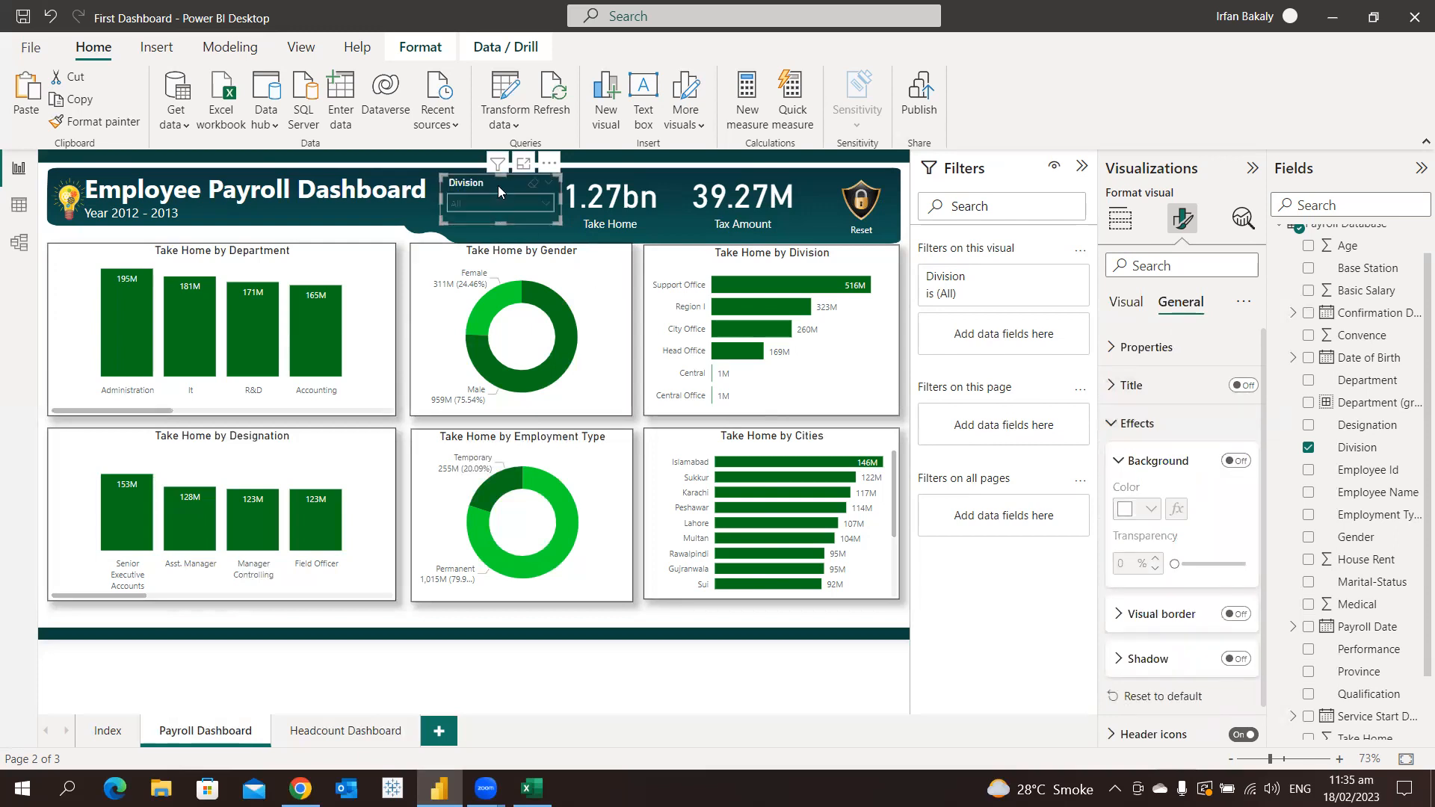
{"action": "left_click", "coordinate": [439, 165]}
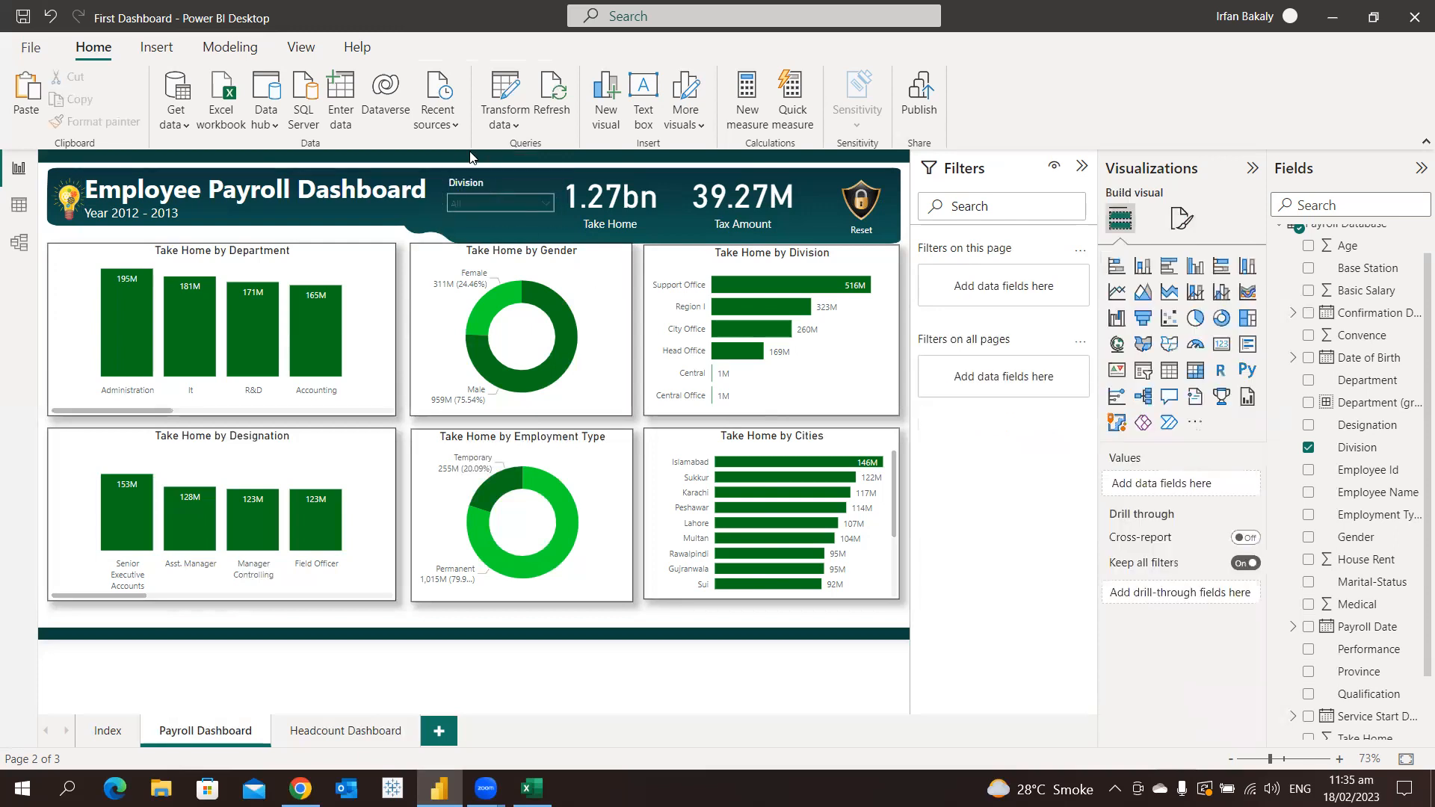
Test the transparent Division dropdown by selecting and deselecting Central
{"action": "left_click", "coordinate": [488, 200]}
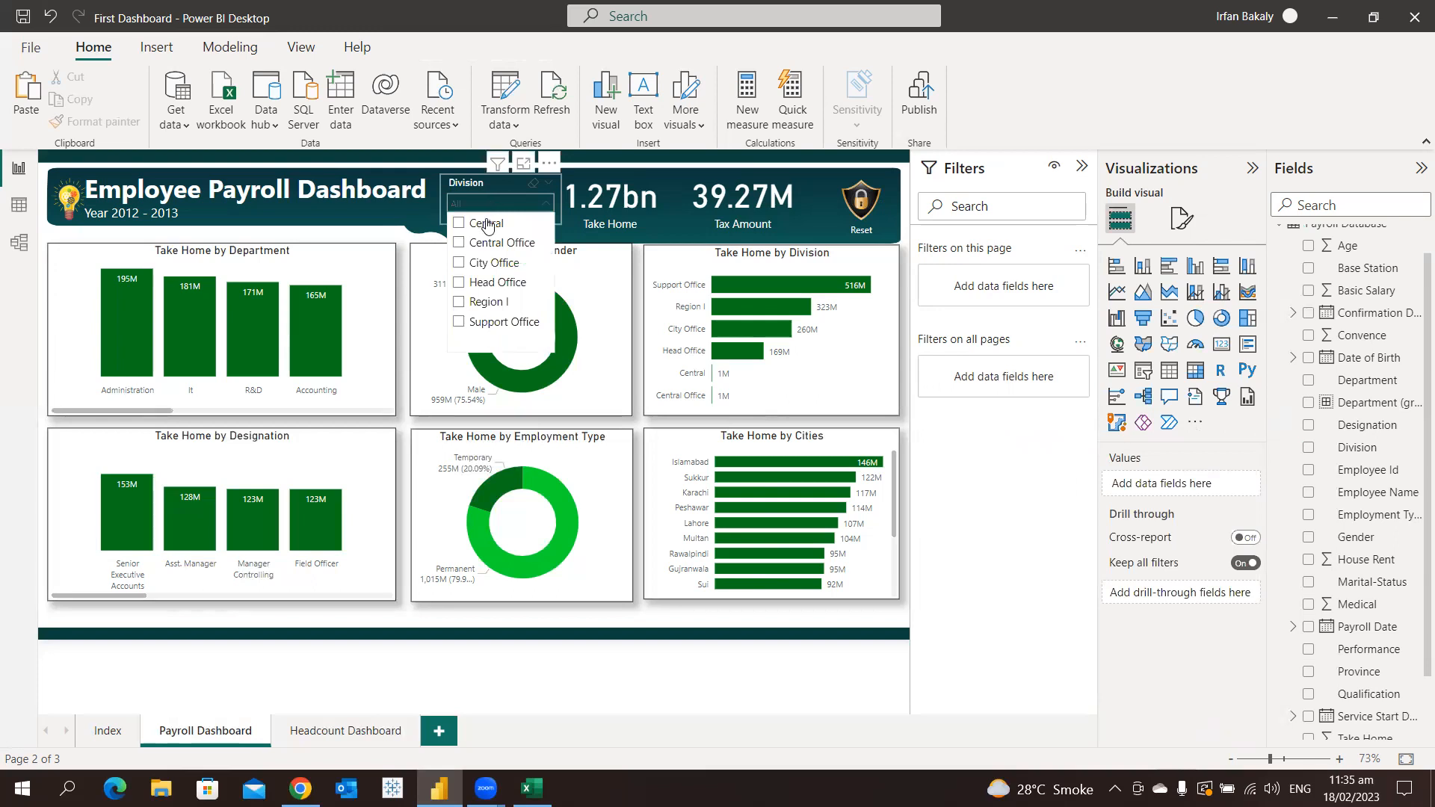
{"action": "left_click", "coordinate": [486, 223]}
{"action": "left_click", "coordinate": [486, 224]}
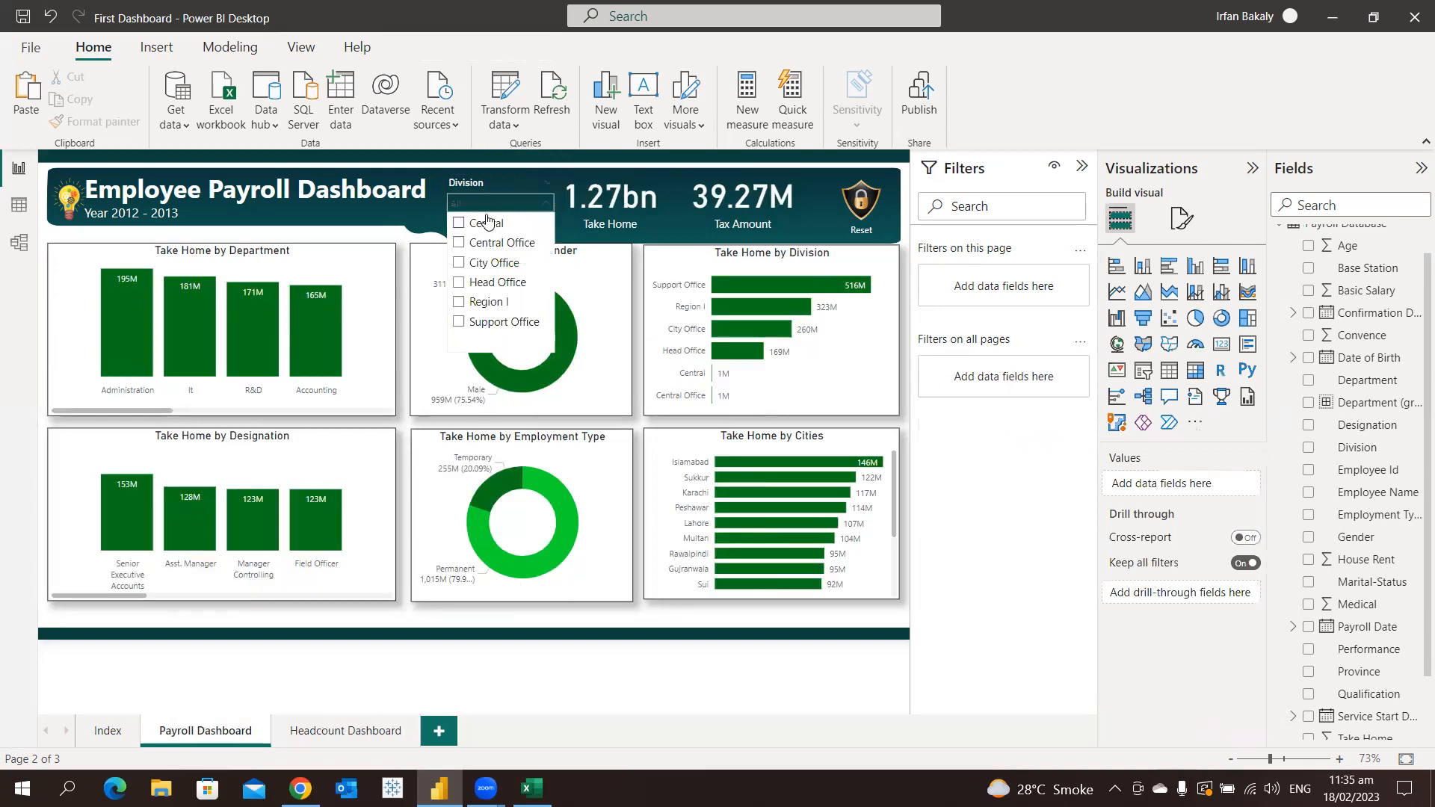
Duplicate the Division slicer, place the copy just below the original, and replace its field with Base Station
{"action": "left_click", "coordinate": [487, 189]}
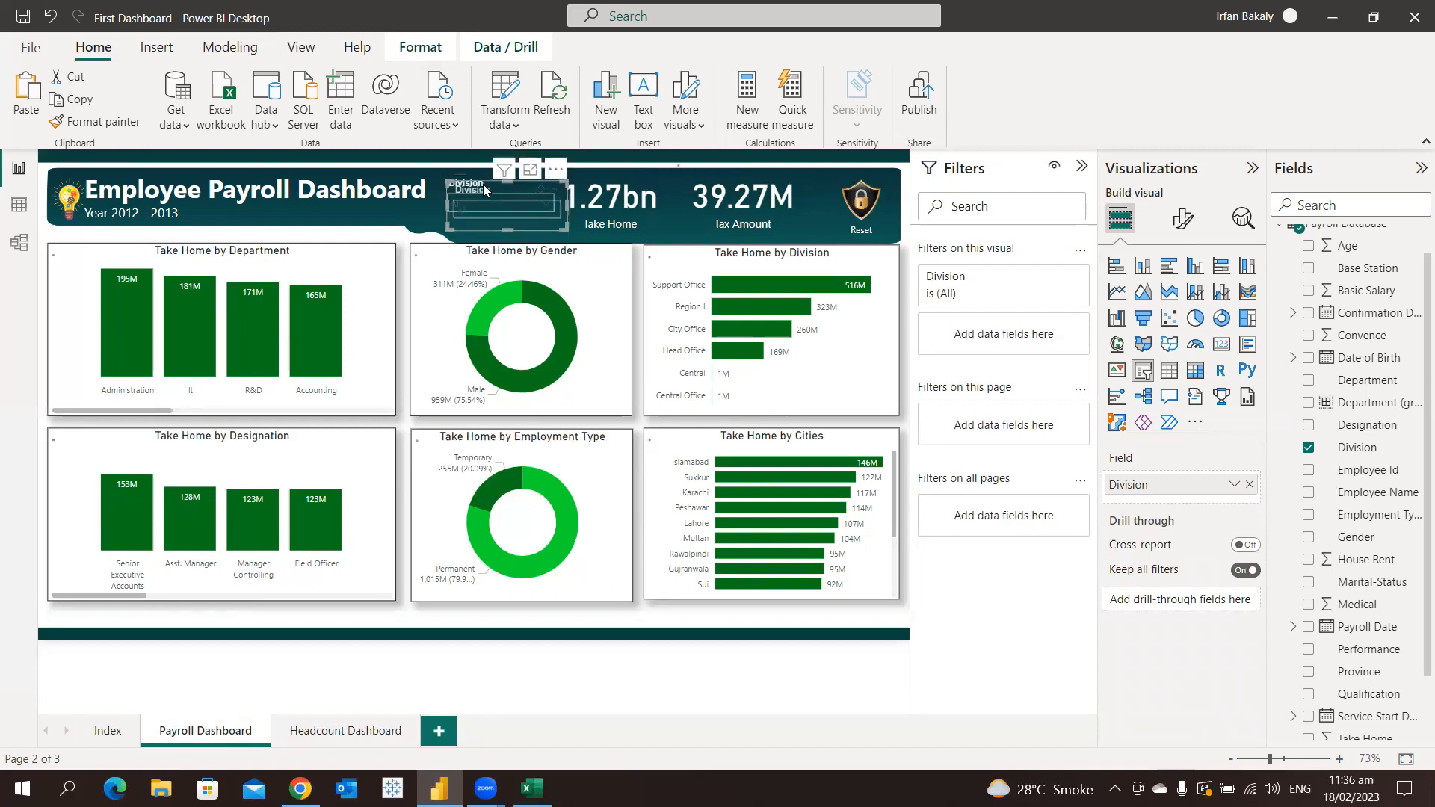
{"action": "left_click_drag", "start_coordinate": [483, 184], "coordinate": [479, 233]}
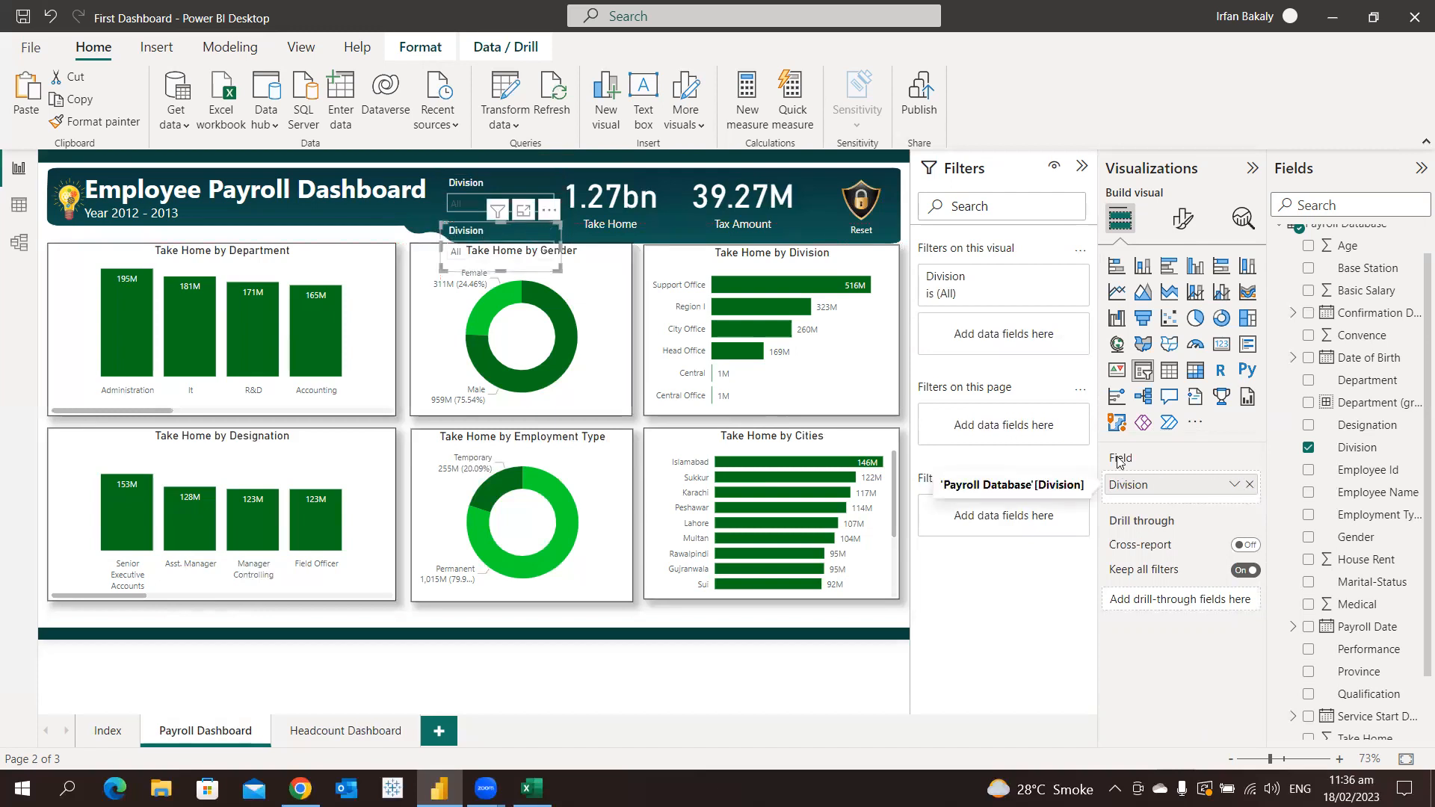
{"action": "left_click", "coordinate": [1249, 485]}
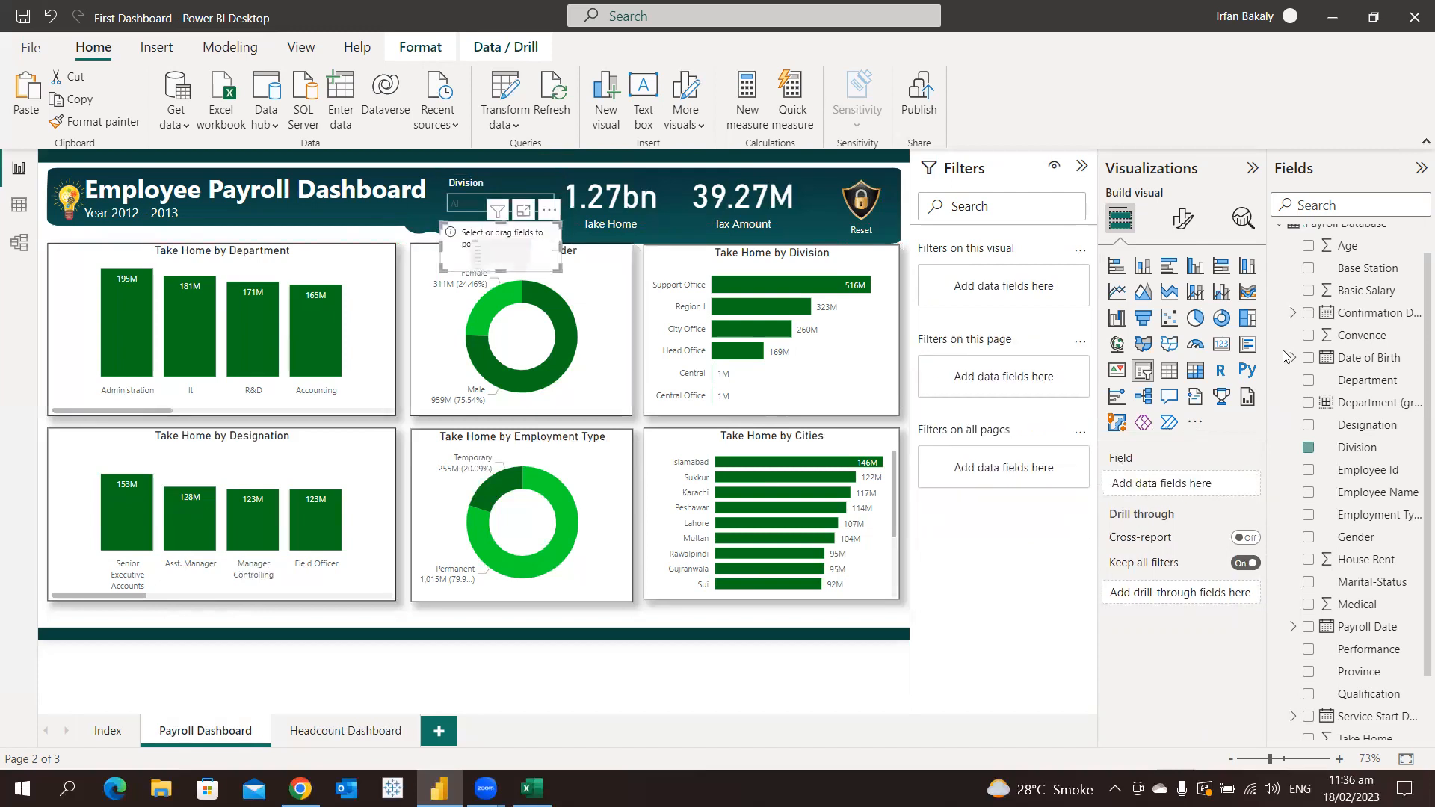
{"action": "left_click", "coordinate": [1307, 270]}
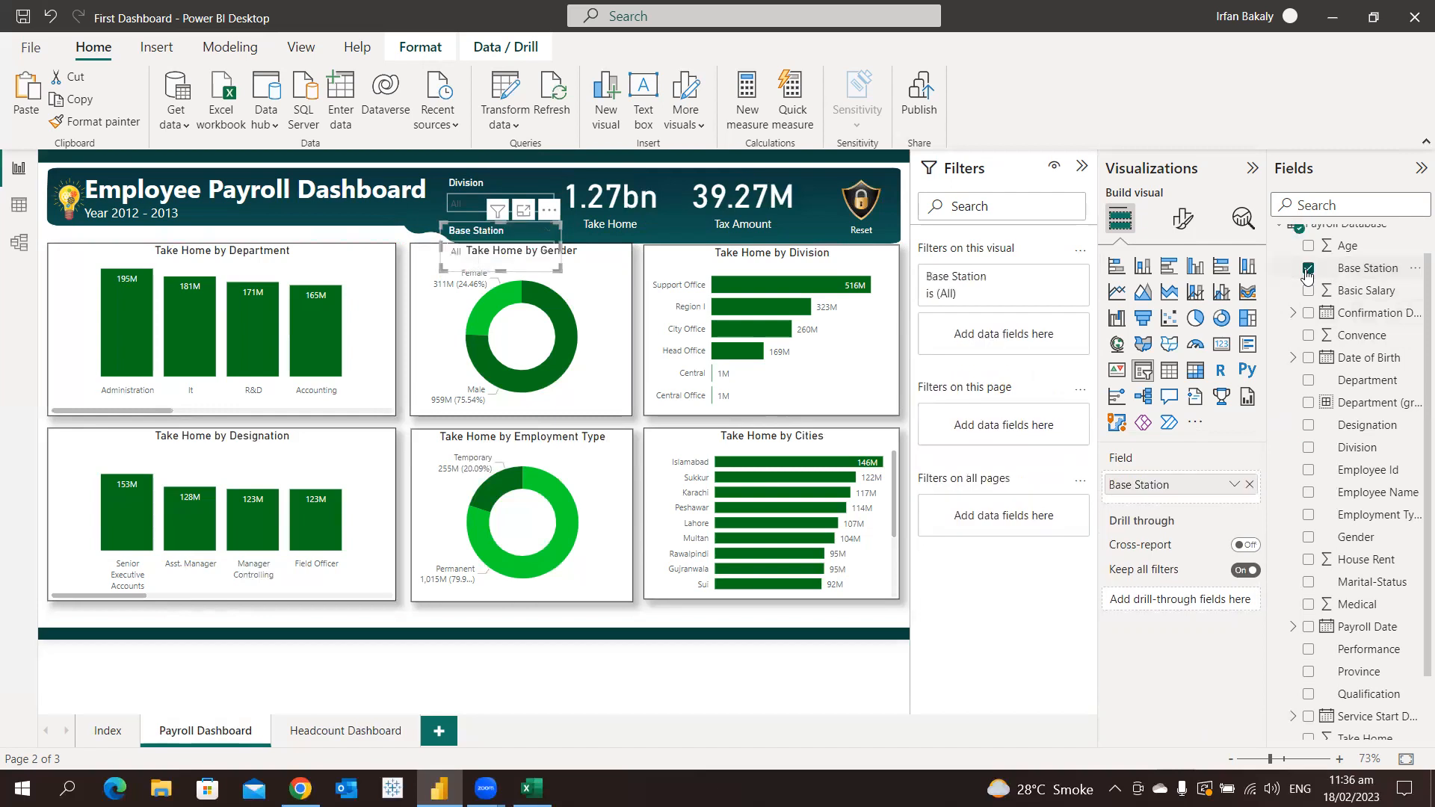
{"action": "left_click", "coordinate": [532, 253]}
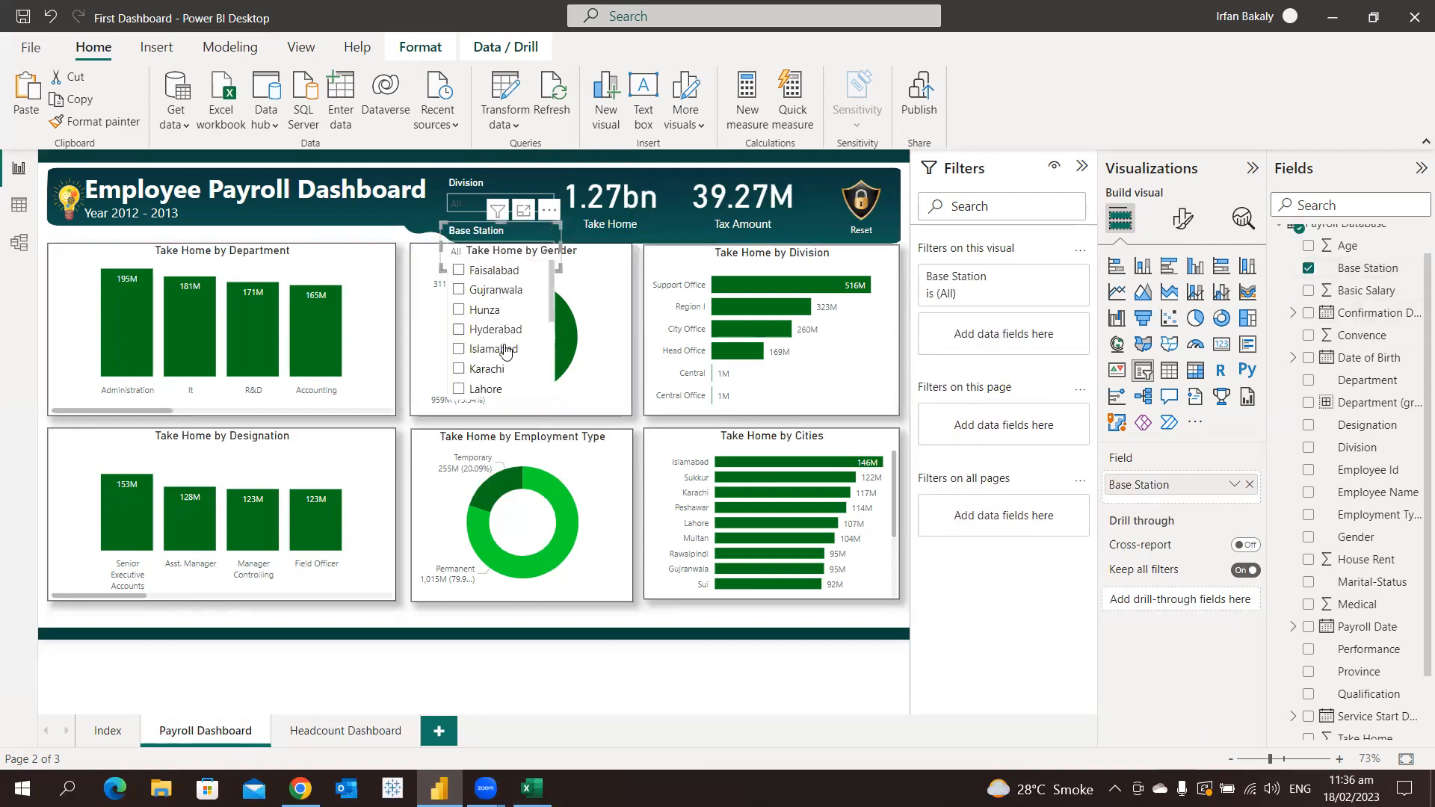
{"action": "left_click", "coordinate": [500, 227]}
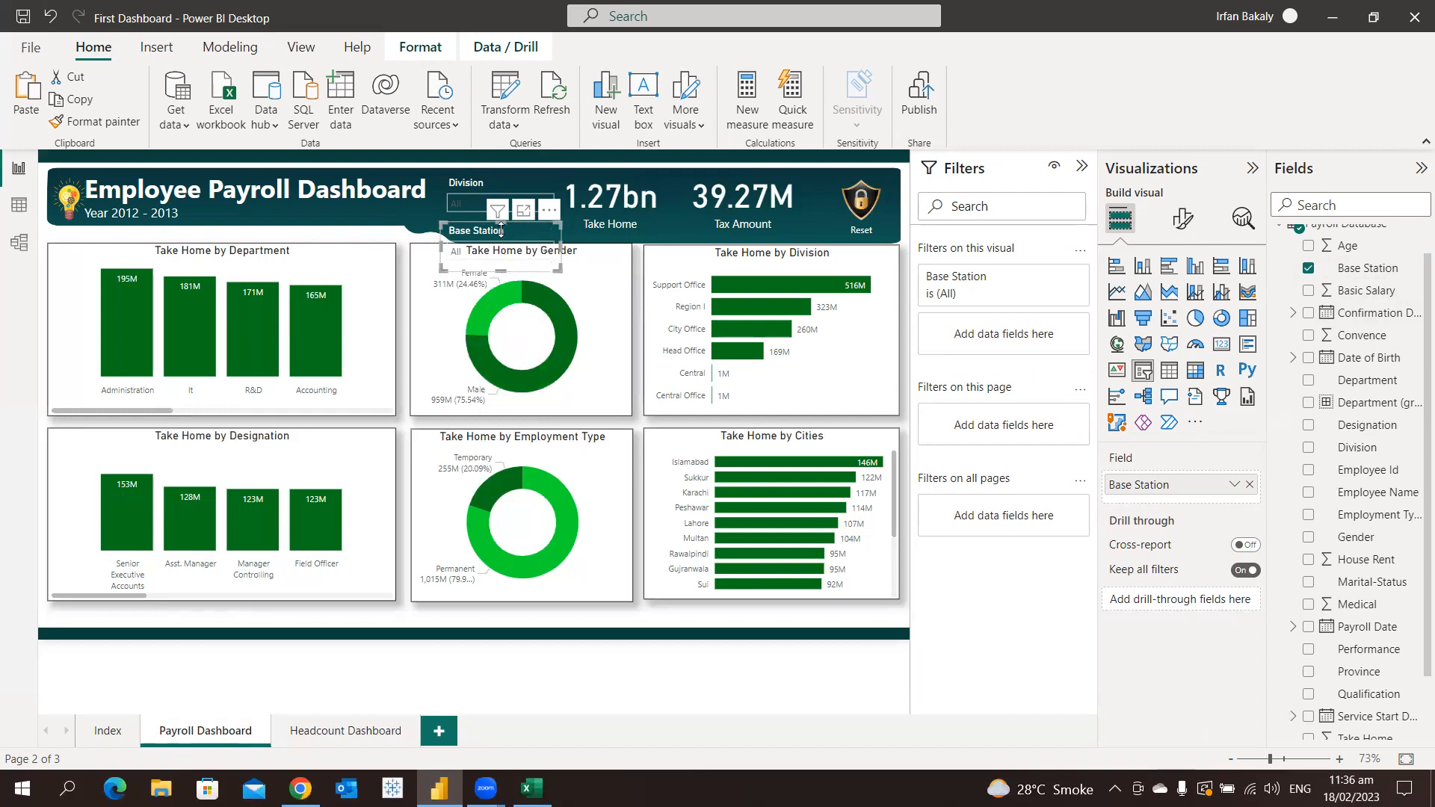
Delete the Tax Amount card and move the Take Home card into its place, fitting the Base Station slicer beside the Division slicer
{"action": "left_click", "coordinate": [747, 212]}
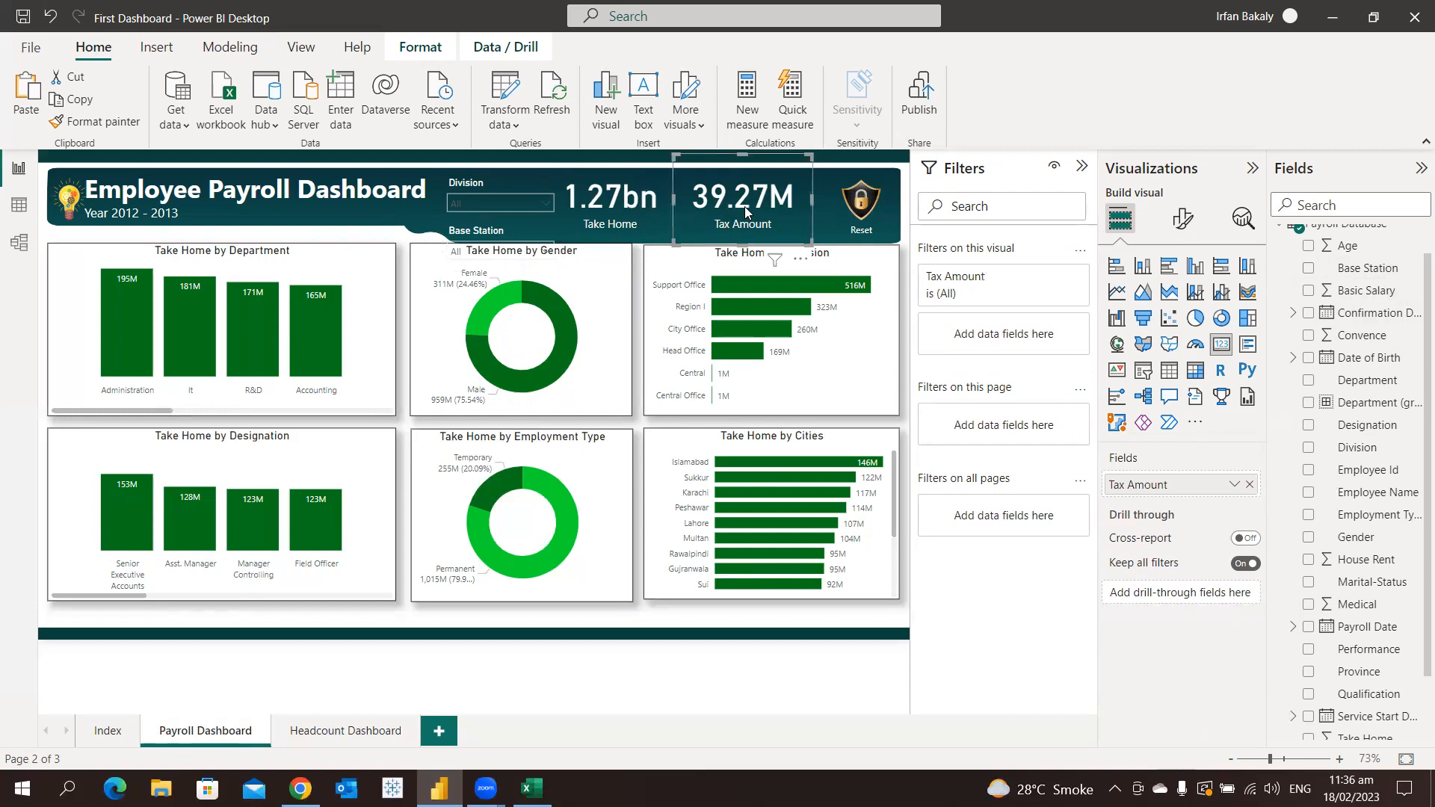
{"action": "key", "text": "Delete"}
{"action": "left_click", "coordinate": [581, 213]}
{"action": "left_click_drag", "start_coordinate": [582, 214], "coordinate": [740, 207]}
{"action": "left_click_drag", "start_coordinate": [500, 236], "coordinate": [623, 186]}
{"action": "left_click", "coordinate": [551, 161]}
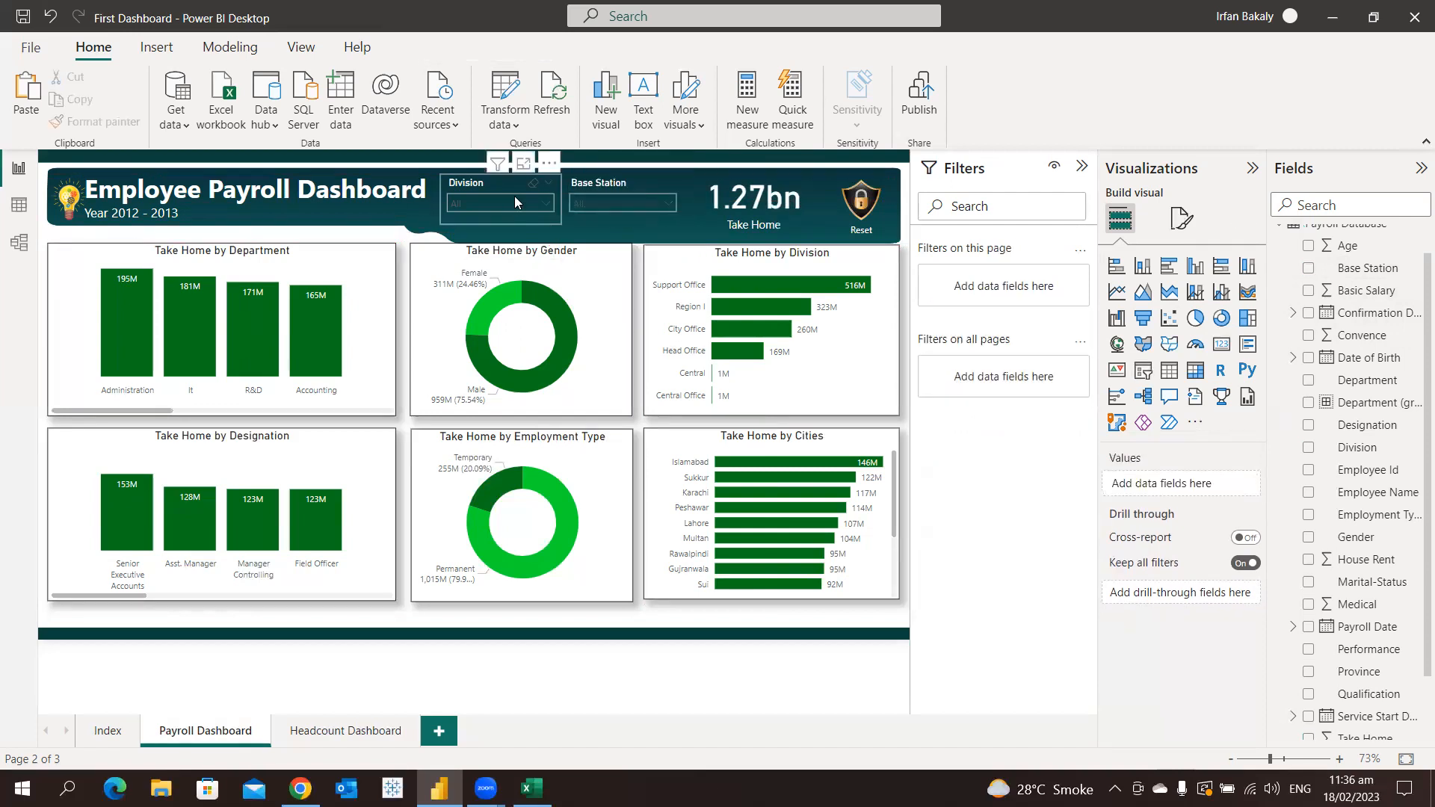
Test both slicers by filtering the page to Division Head Office and Base Station Karachi, and clear both selections
{"action": "left_click", "coordinate": [514, 202]}
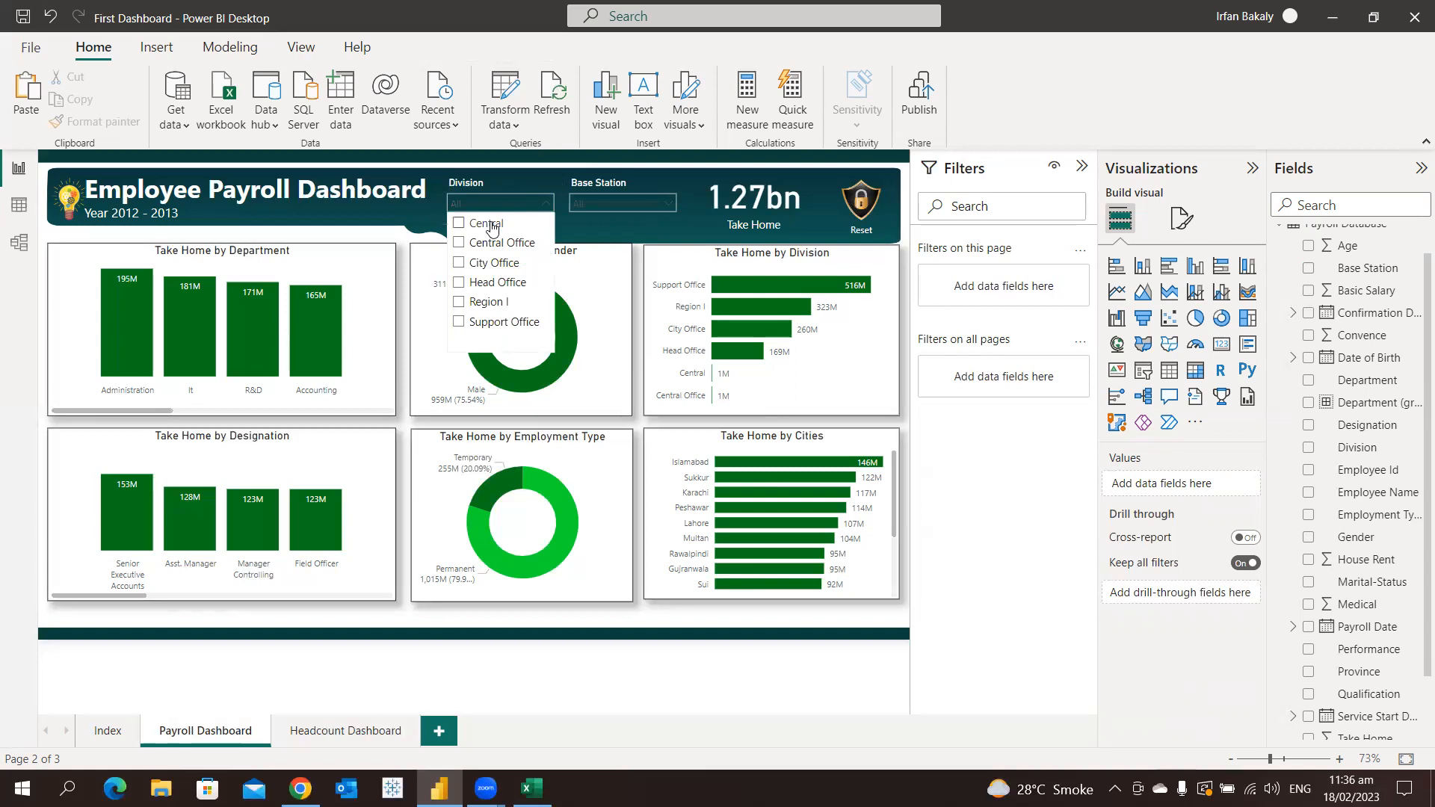
{"action": "left_click", "coordinate": [493, 288]}
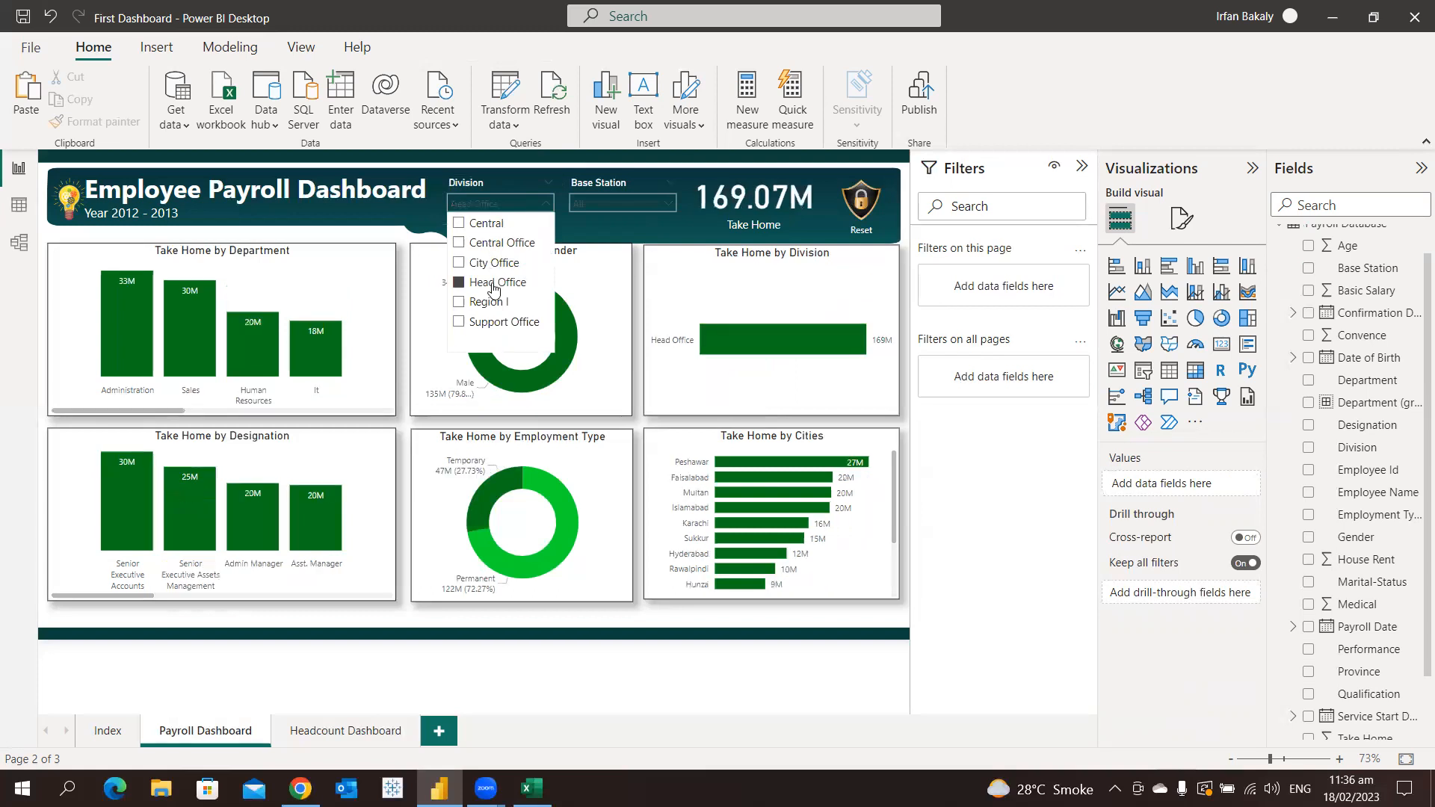
{"action": "left_click", "coordinate": [601, 204]}
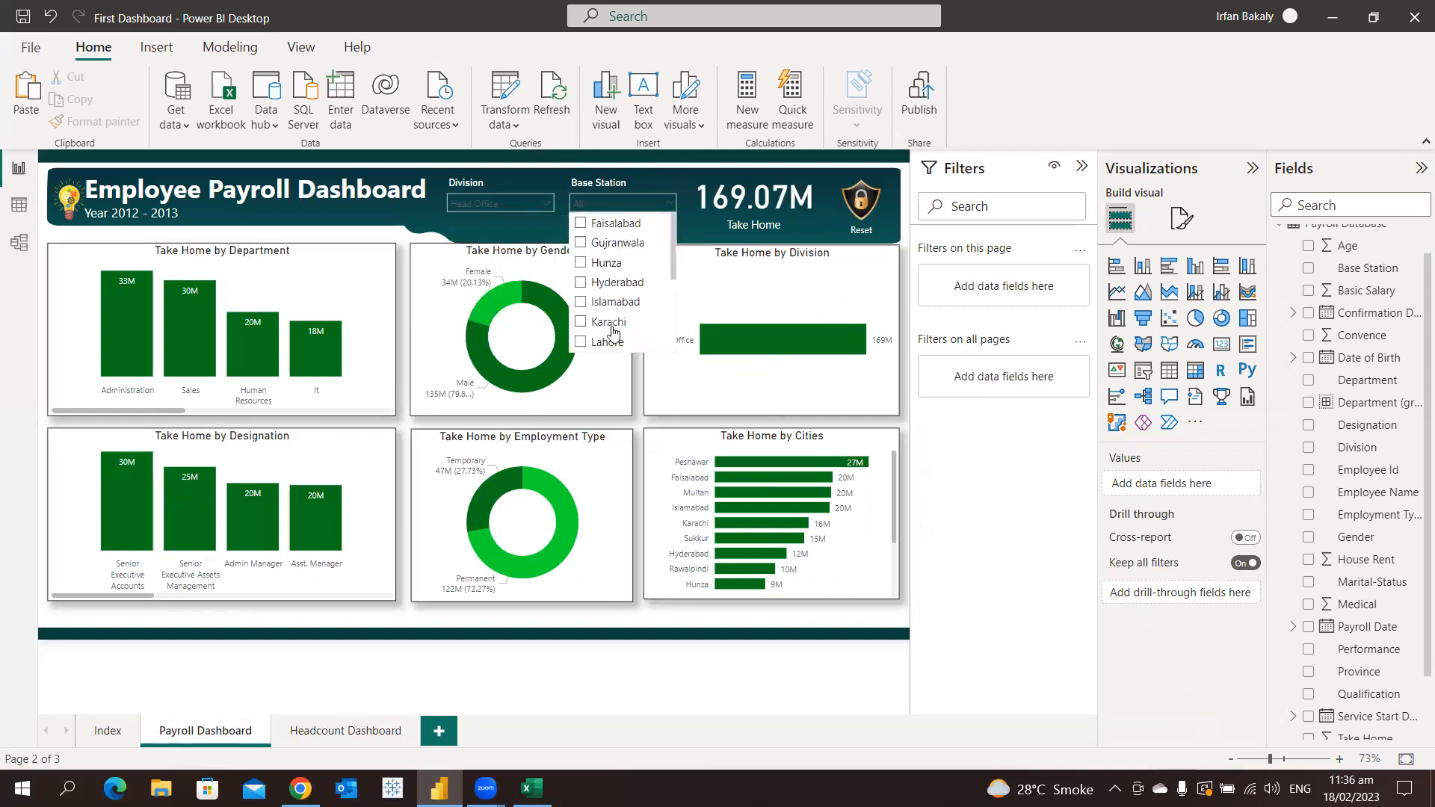
{"action": "left_click", "coordinate": [613, 331]}
{"action": "left_click", "coordinate": [565, 161]}
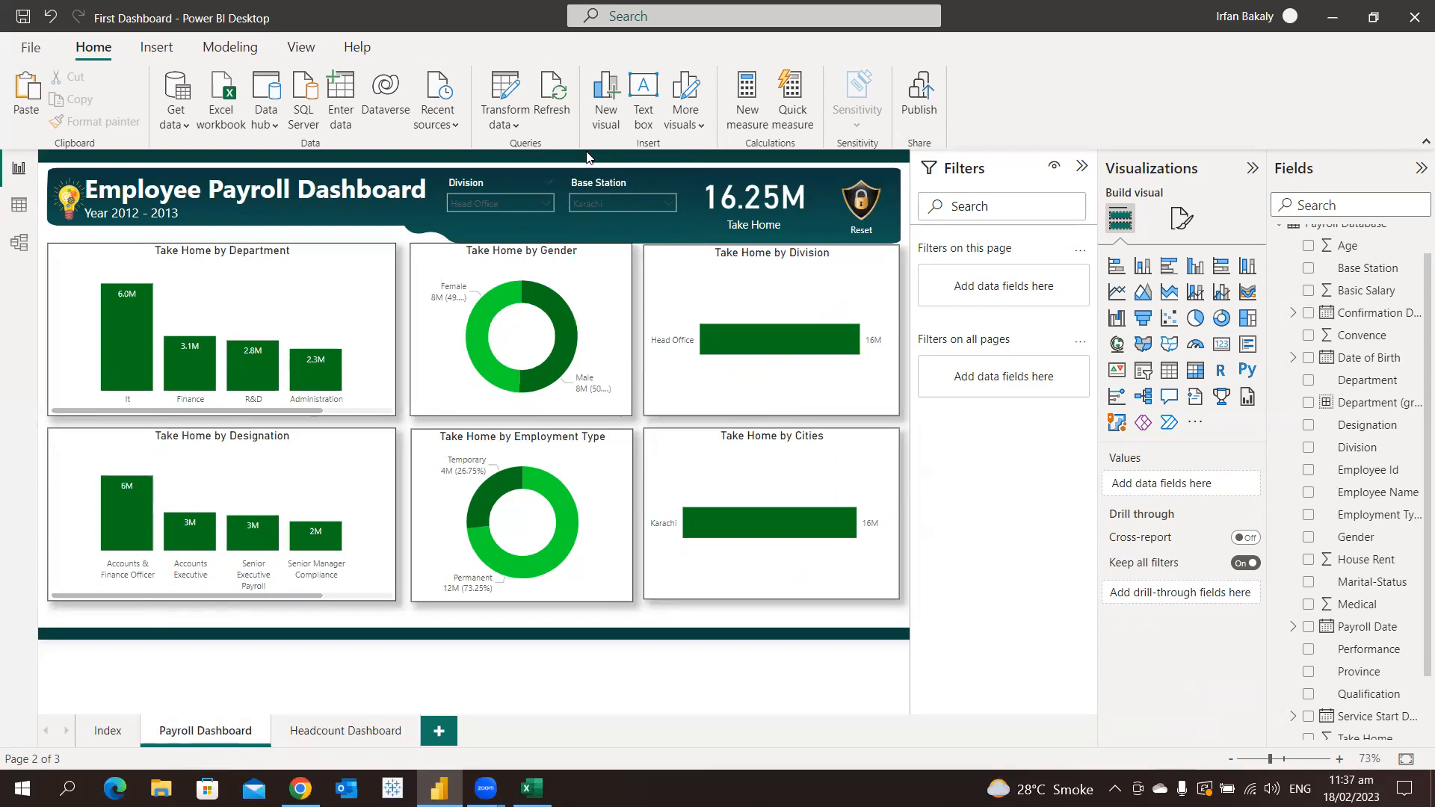
{"action": "left_click", "coordinate": [660, 188]}
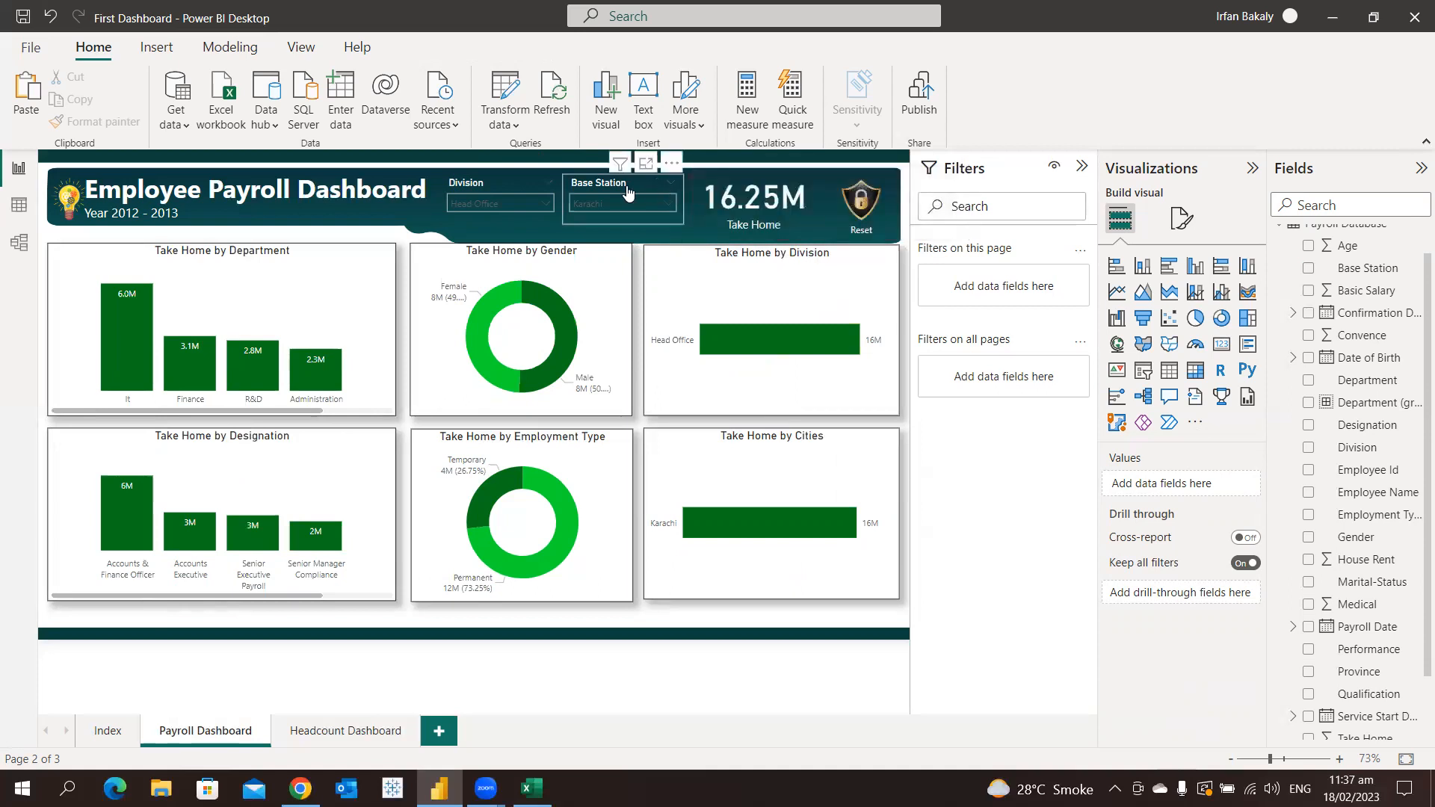
{"action": "left_click", "coordinate": [535, 189]}
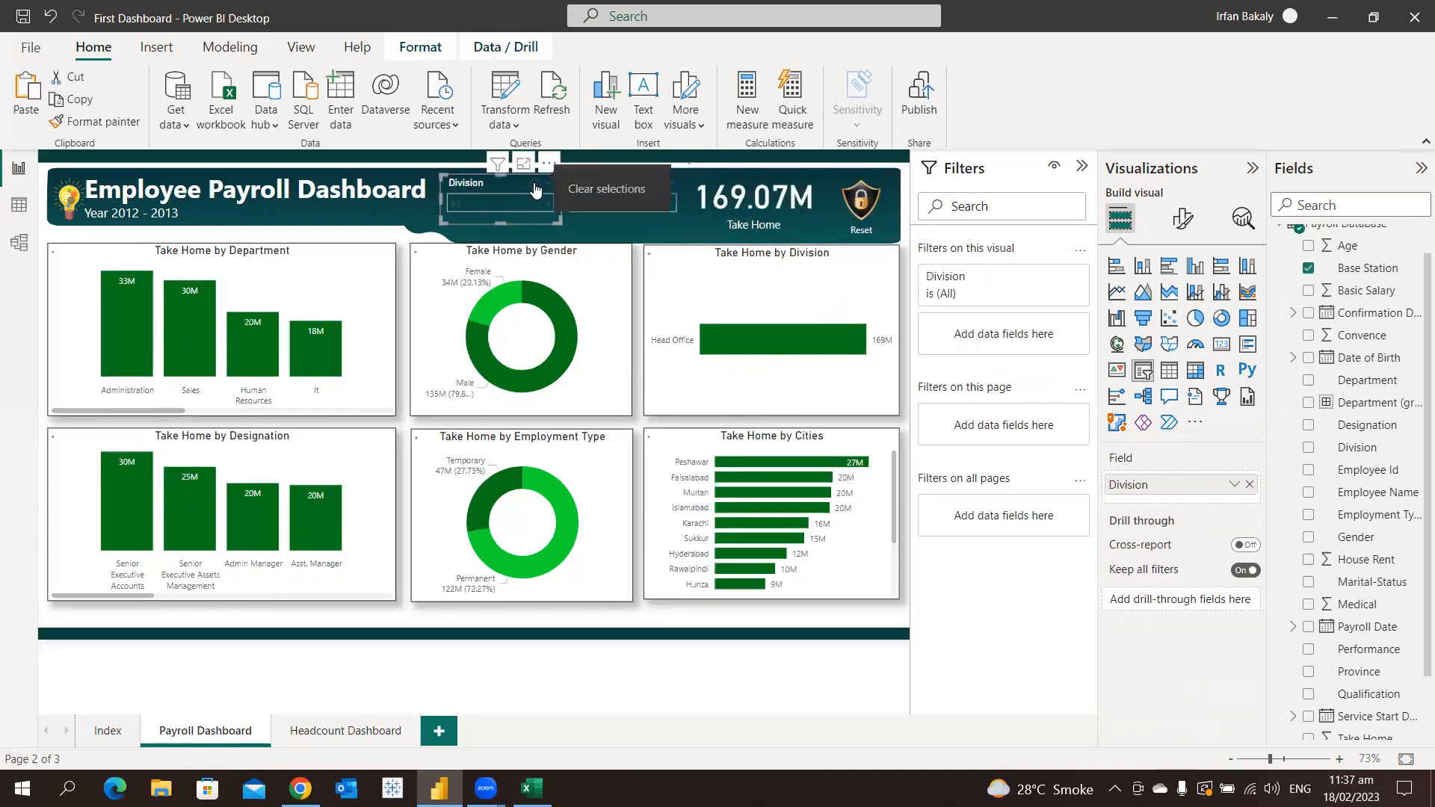
{"action": "left_click", "coordinate": [876, 157]}
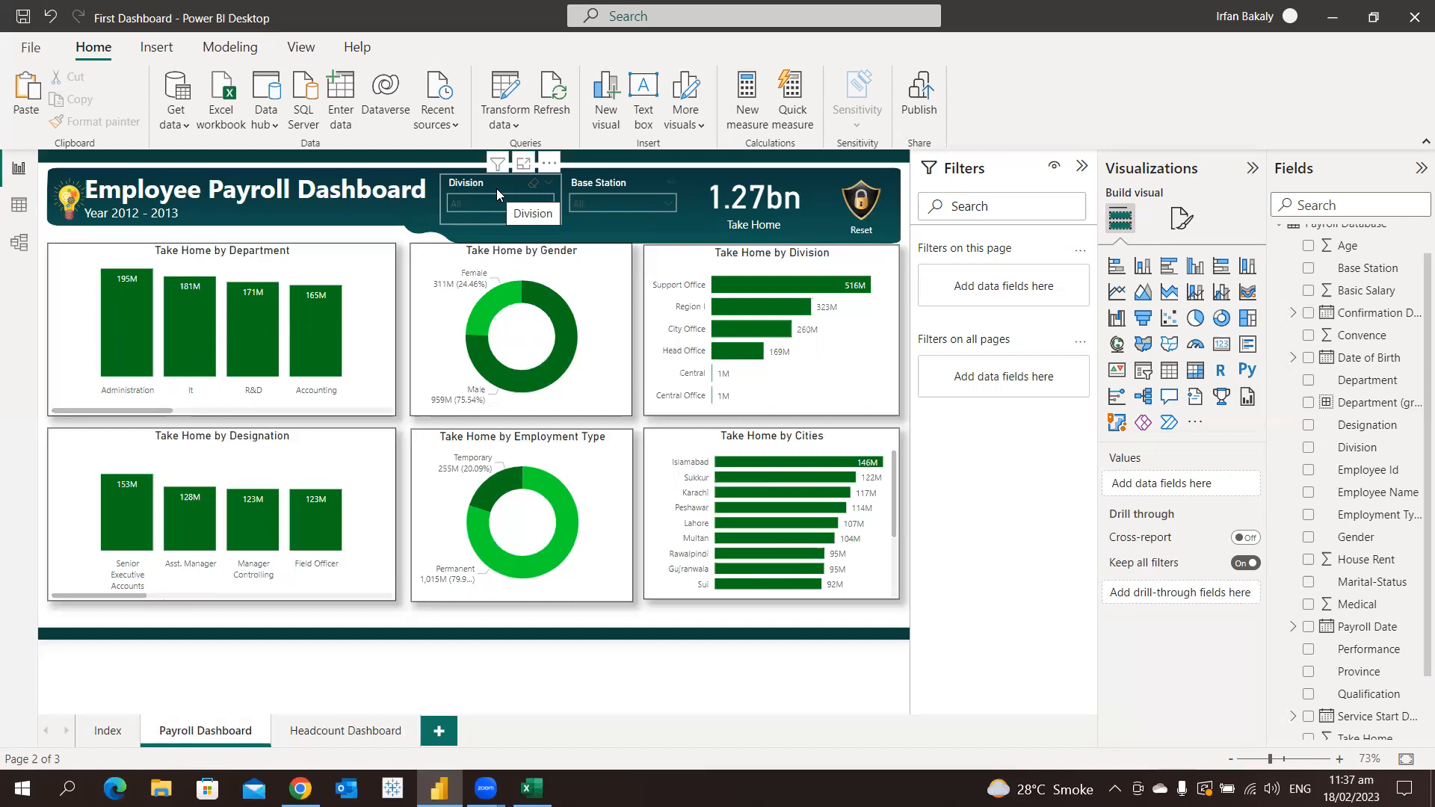
Examine cross-highlighting from the Male slice and the Support Office bar, and clear the chart selection
{"action": "left_click", "coordinate": [555, 309]}
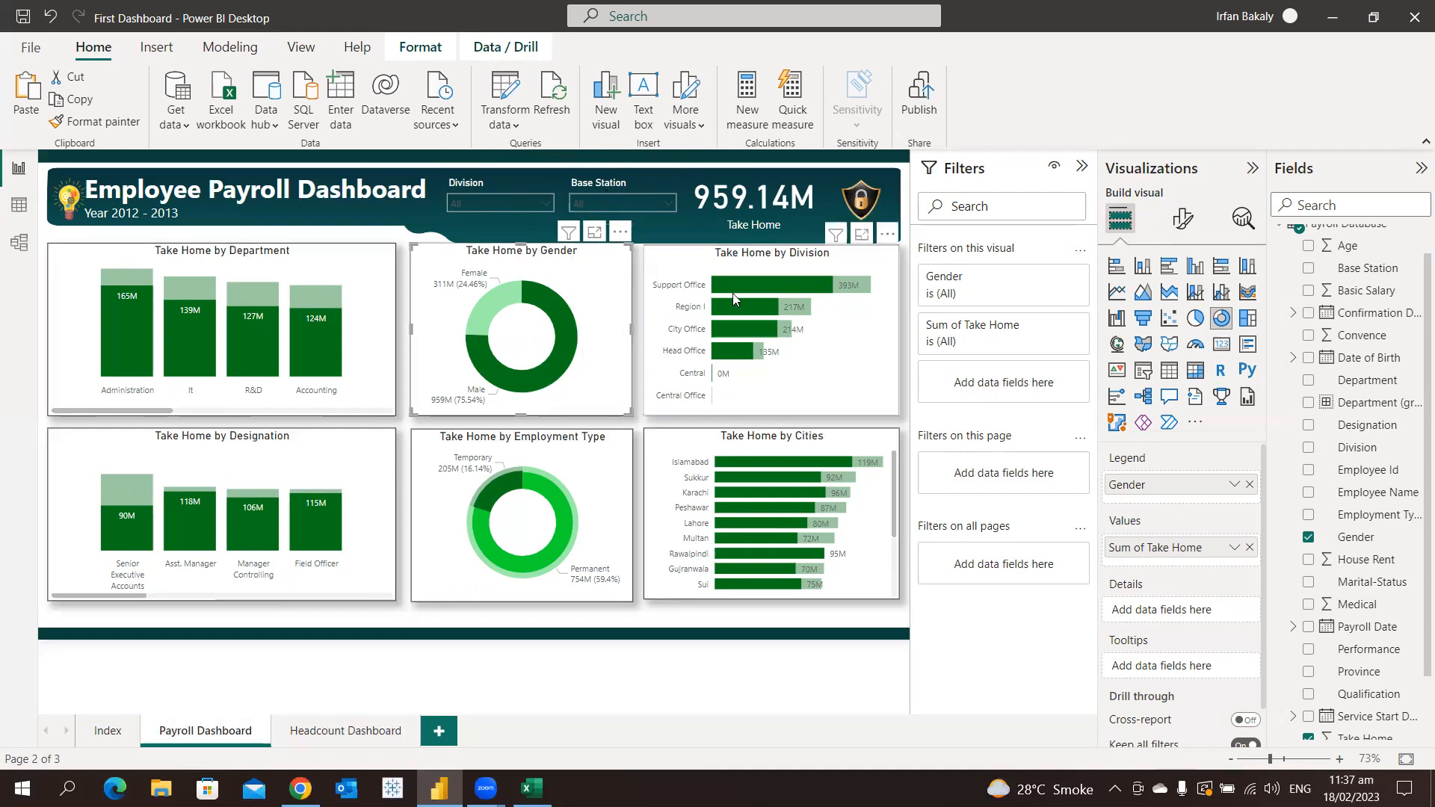
{"action": "left_click", "coordinate": [754, 287]}
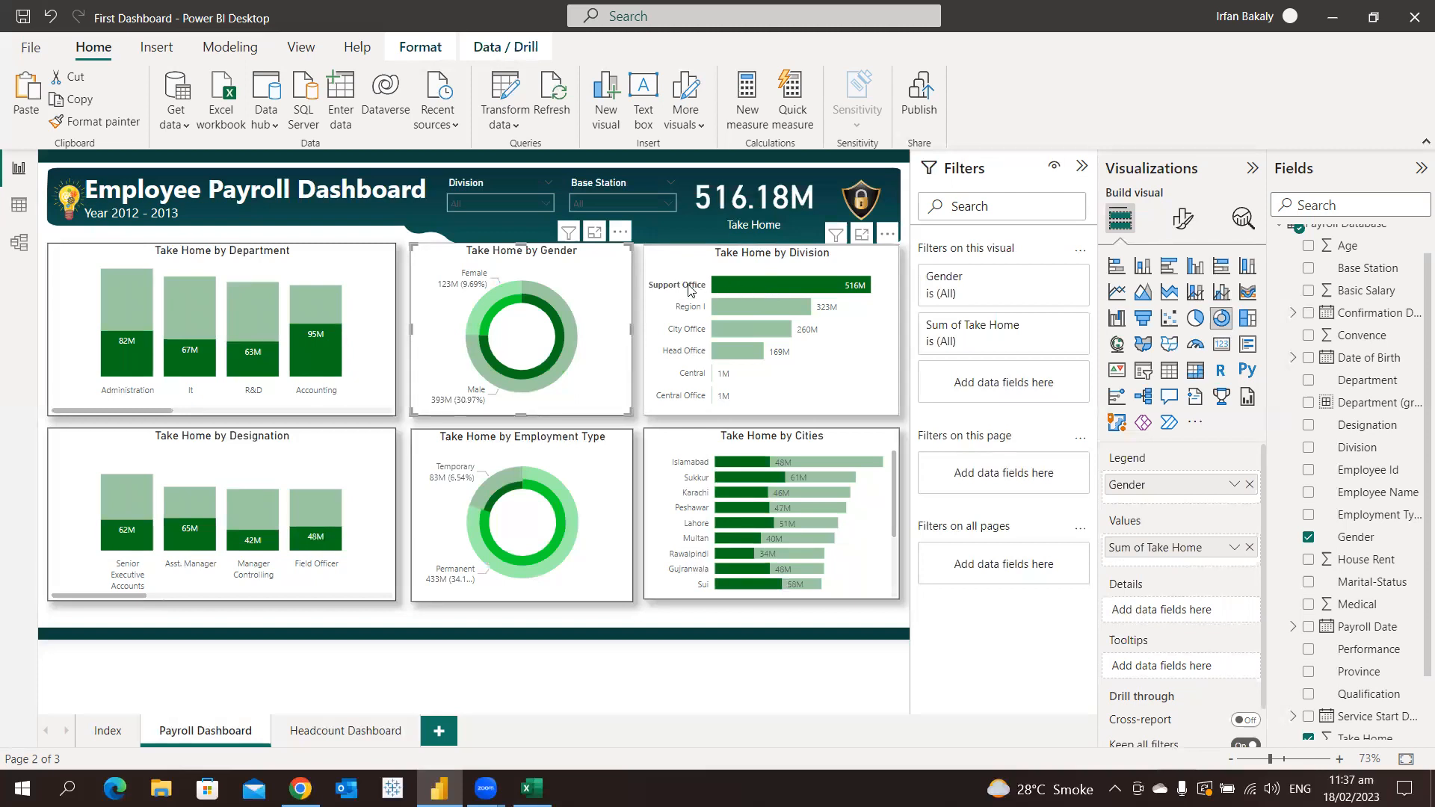
{"action": "mouse_move", "coordinate": [854, 292]}
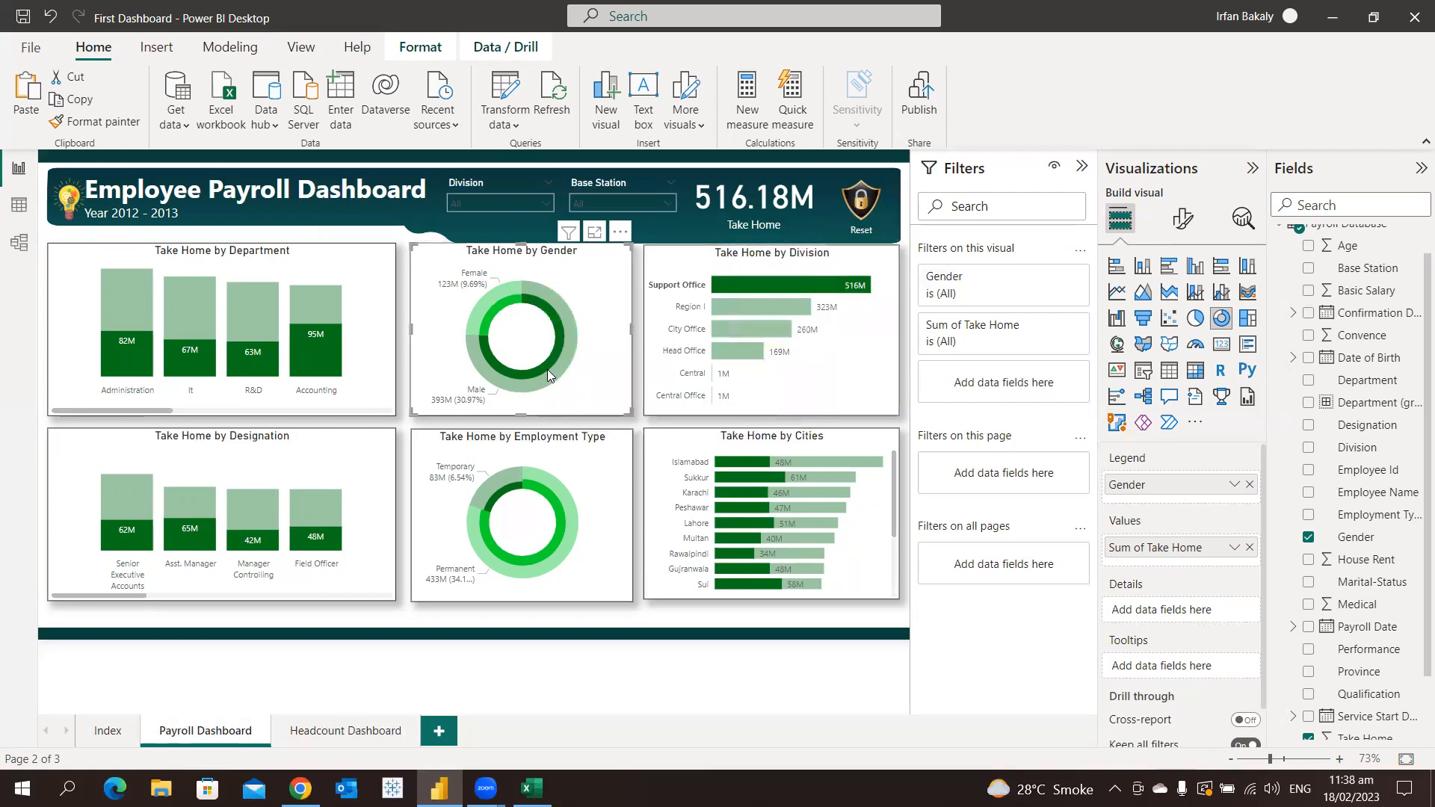
{"action": "mouse_move", "coordinate": [545, 364]}
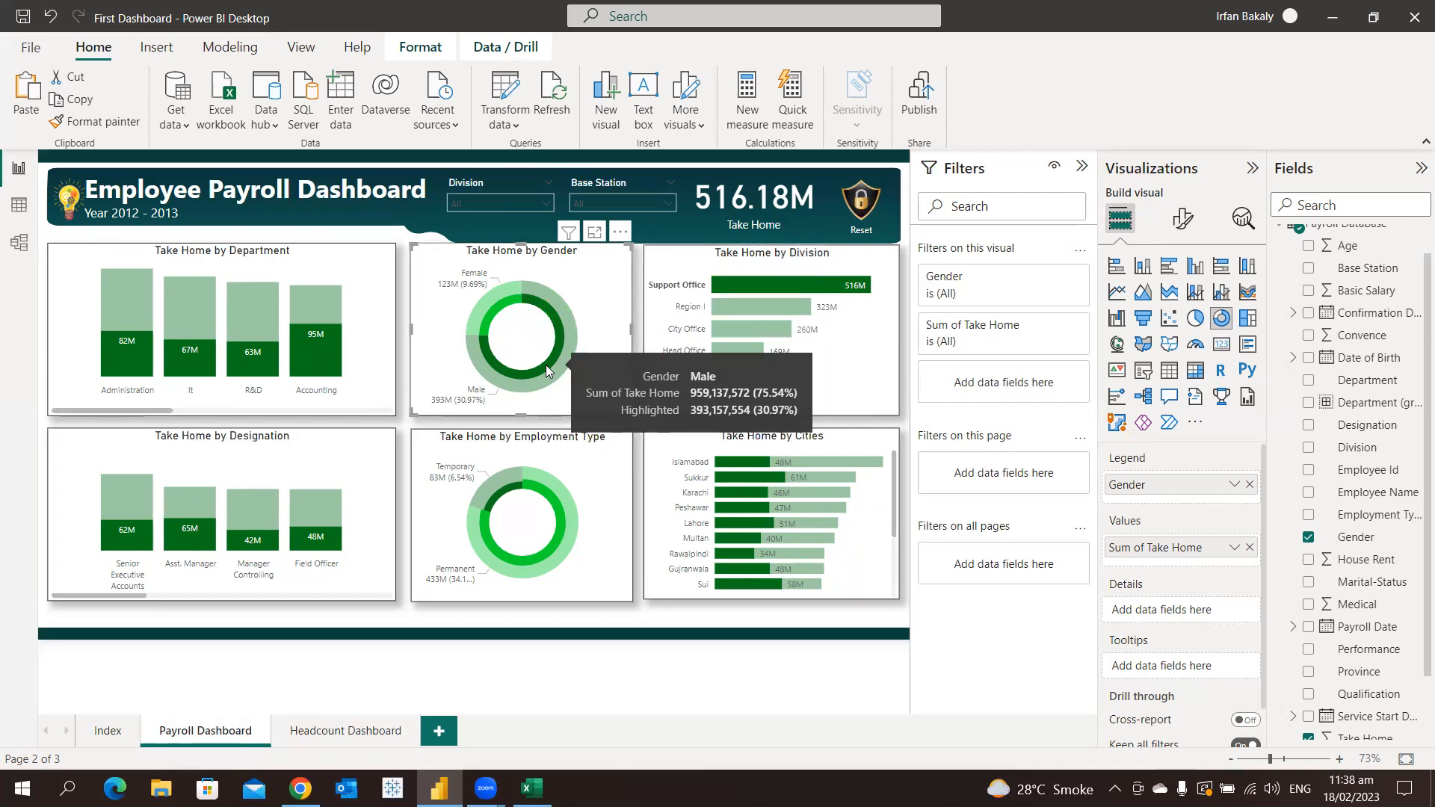
{"action": "left_click", "coordinate": [546, 370]}
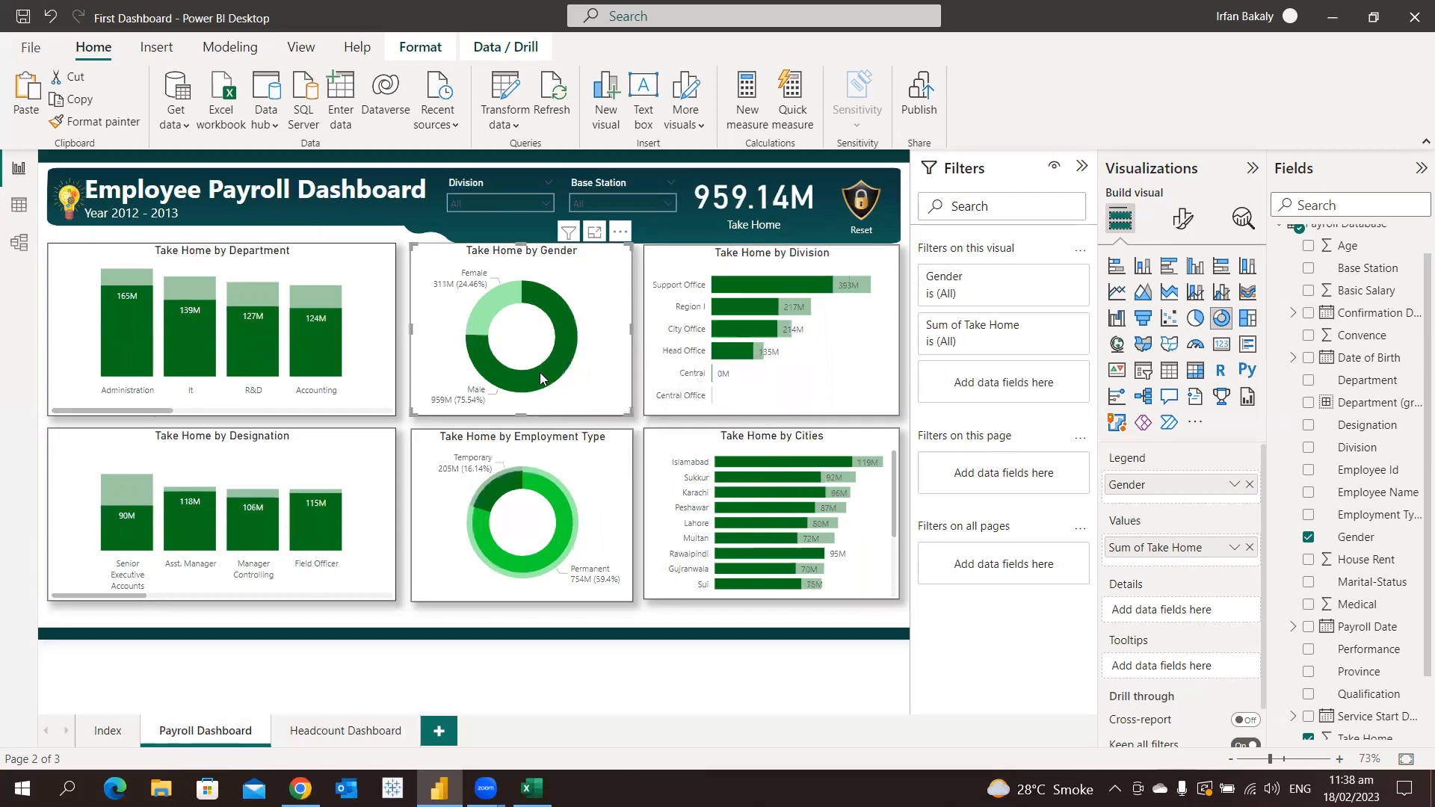
{"action": "mouse_move", "coordinate": [842, 469]}
{"action": "mouse_move", "coordinate": [562, 341]}
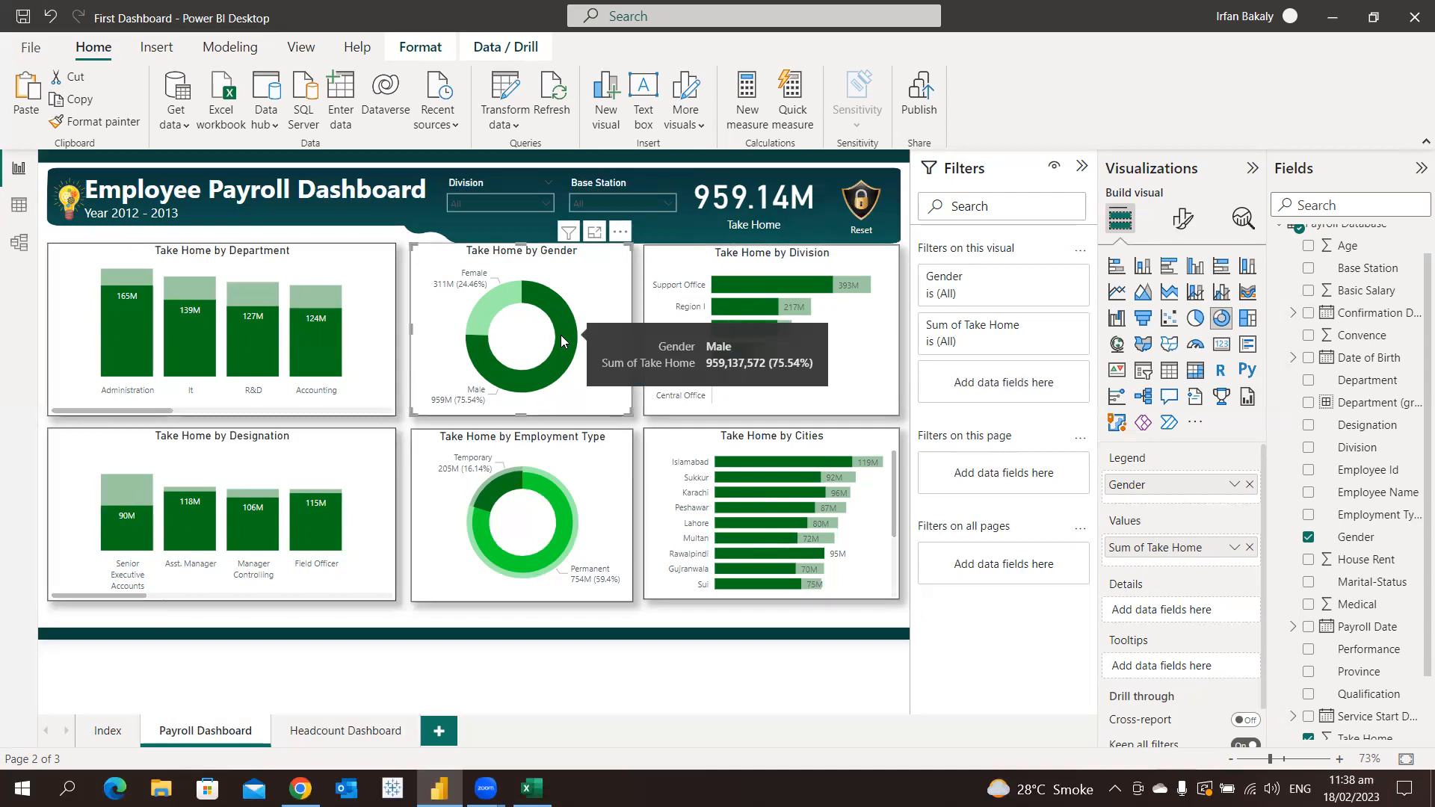
{"action": "left_click", "coordinate": [500, 192]}
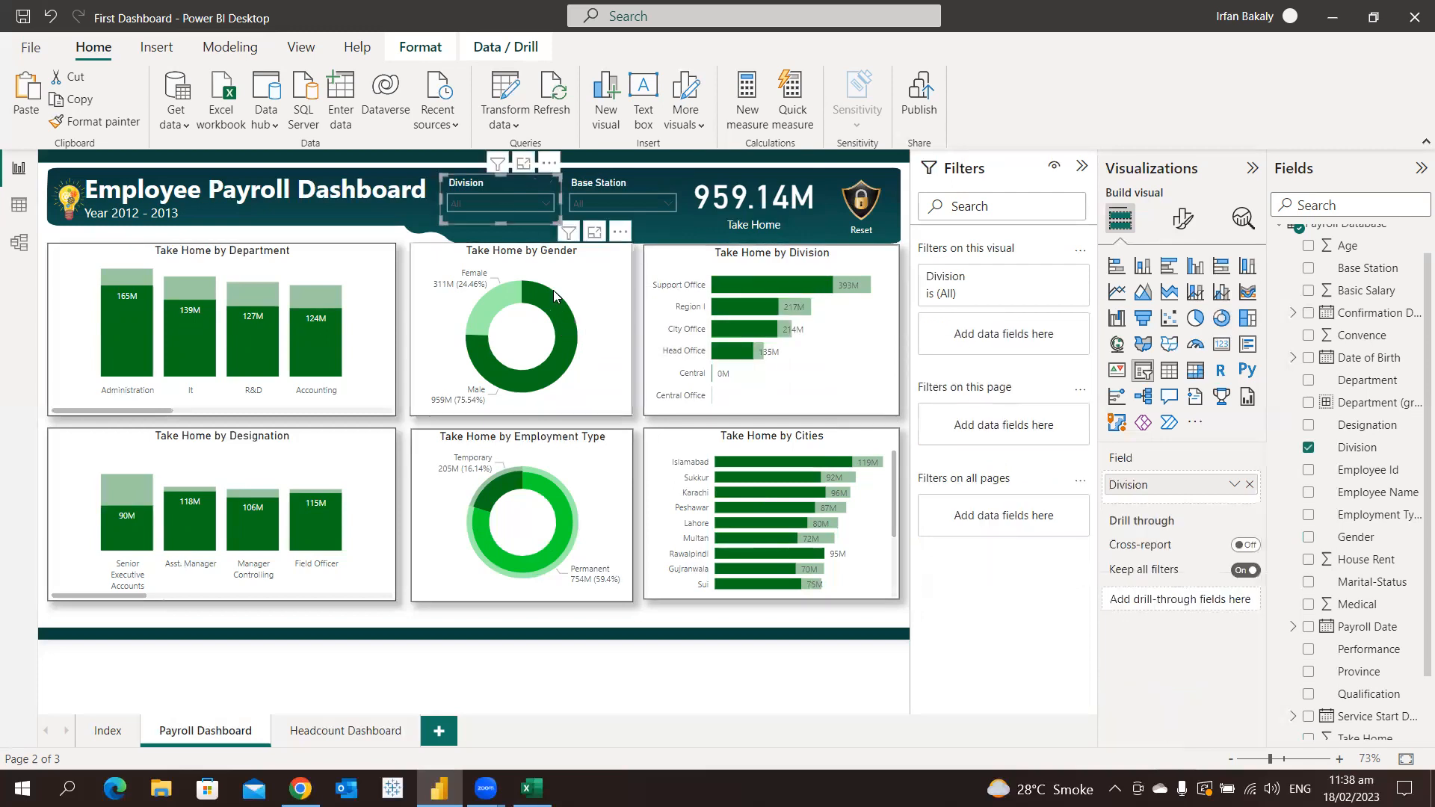
{"action": "left_click", "coordinate": [520, 259]}
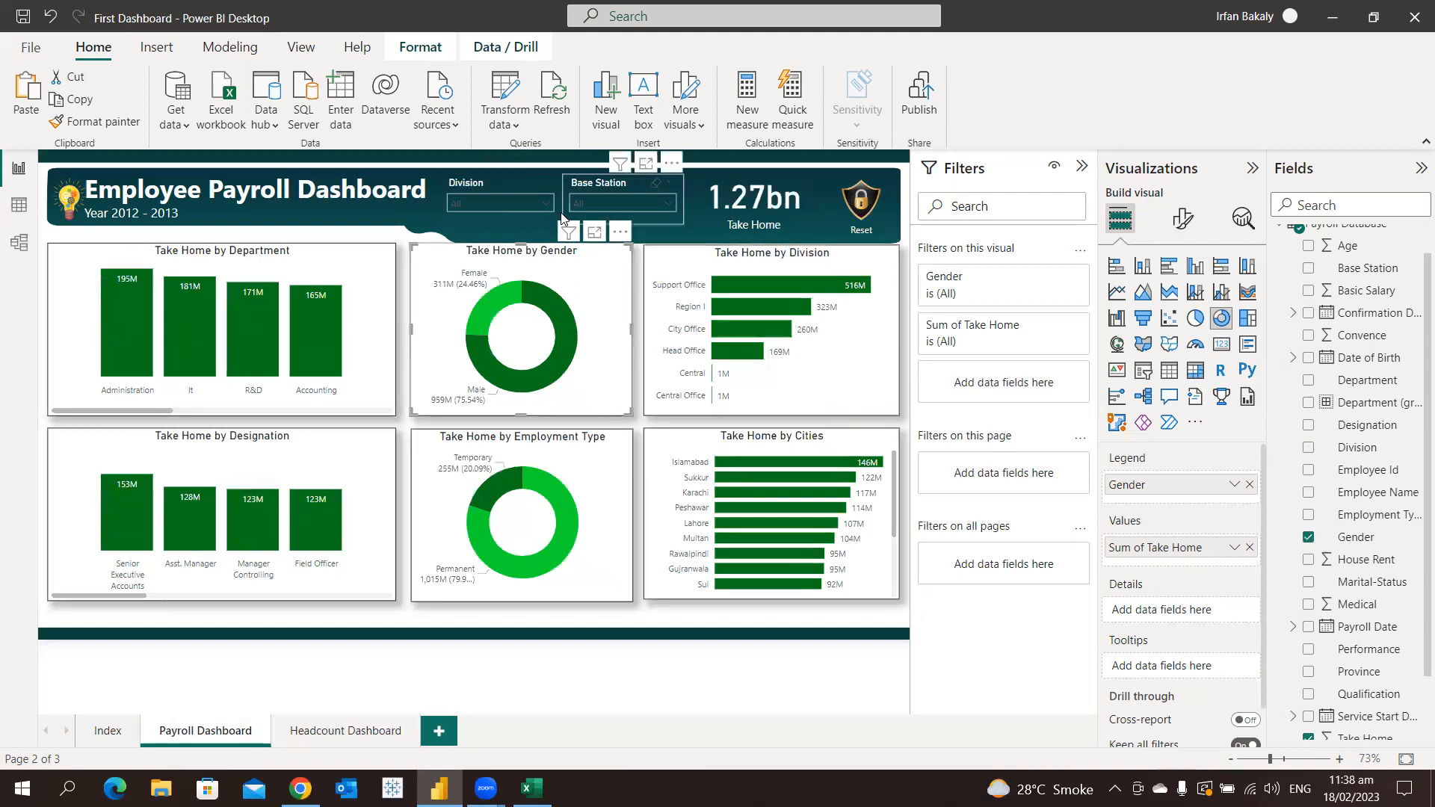
Filter the page to Division Head Office and Base Station Faisalabad, check the charts, and clear both slicers
{"action": "left_click", "coordinate": [503, 212]}
{"action": "left_click", "coordinate": [507, 208]}
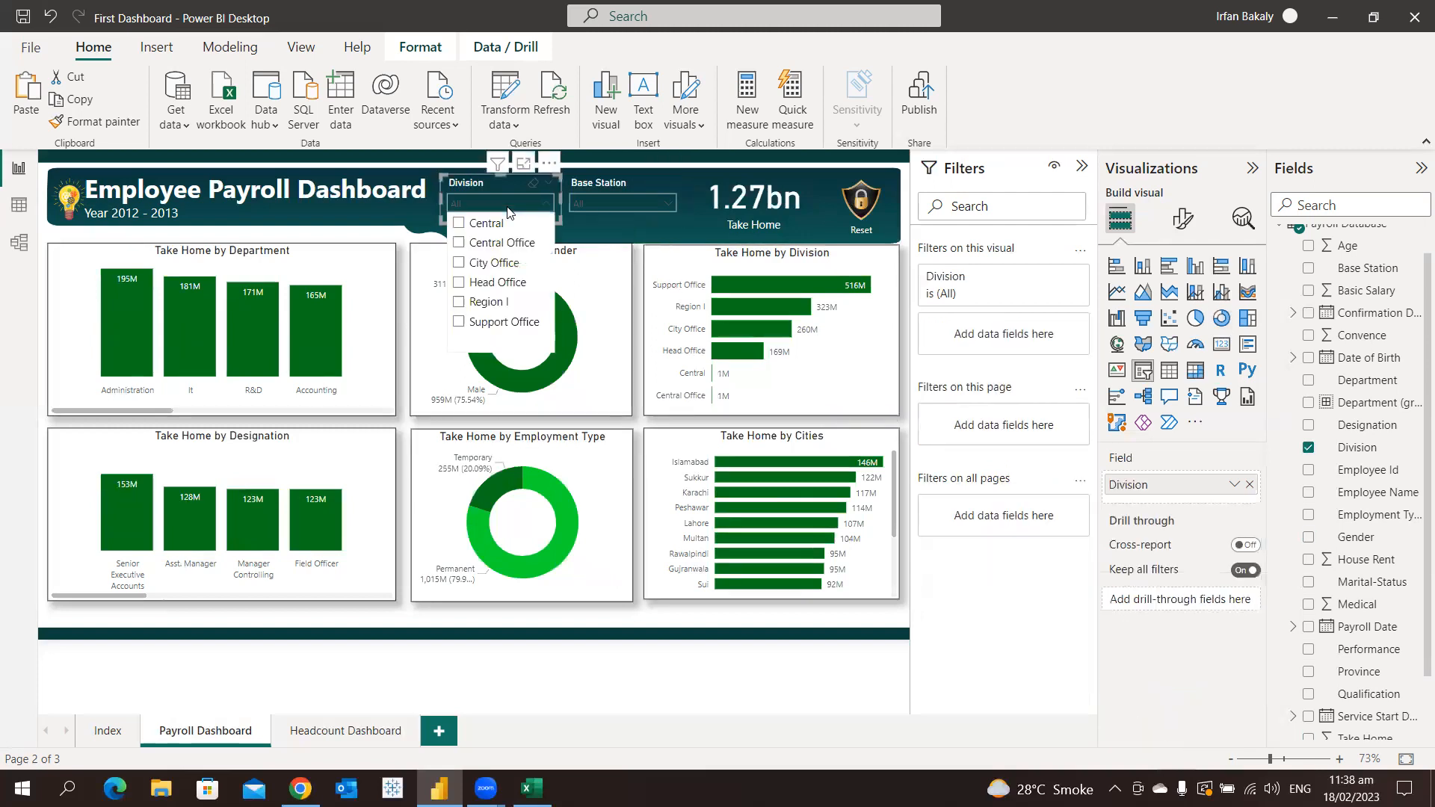
{"action": "left_click", "coordinate": [500, 281]}
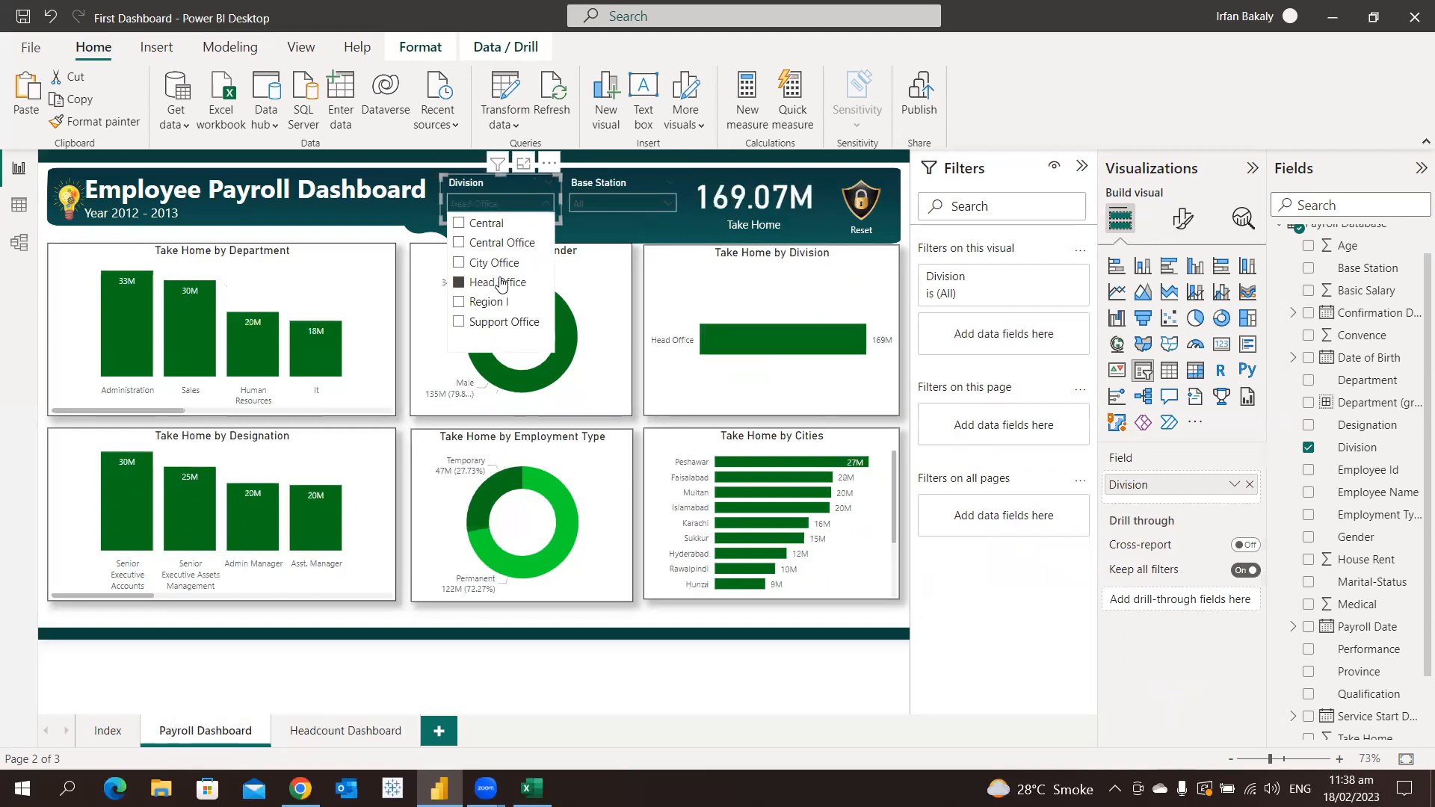
{"action": "left_click", "coordinate": [620, 187]}
{"action": "left_click", "coordinate": [621, 202]}
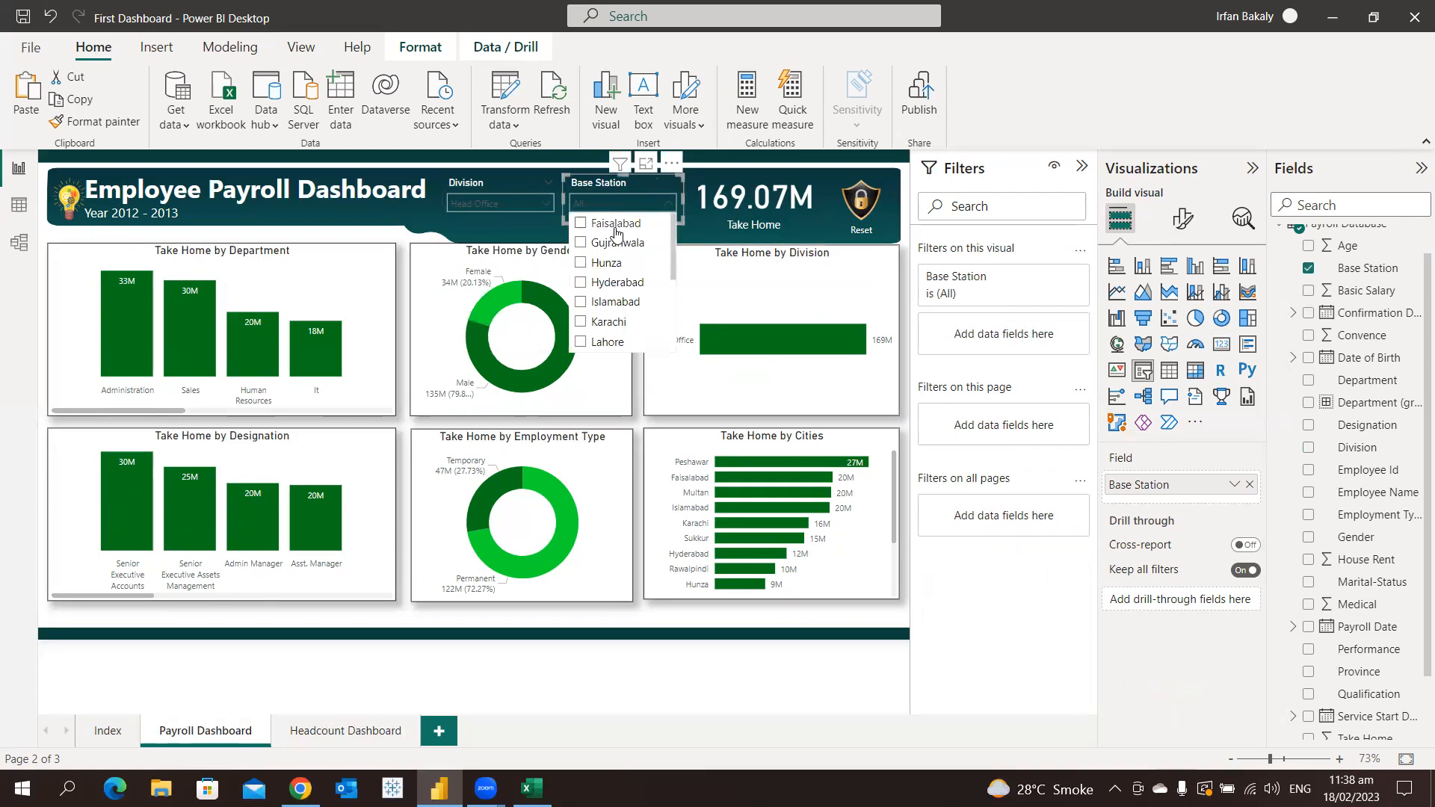
{"action": "left_click", "coordinate": [616, 228]}
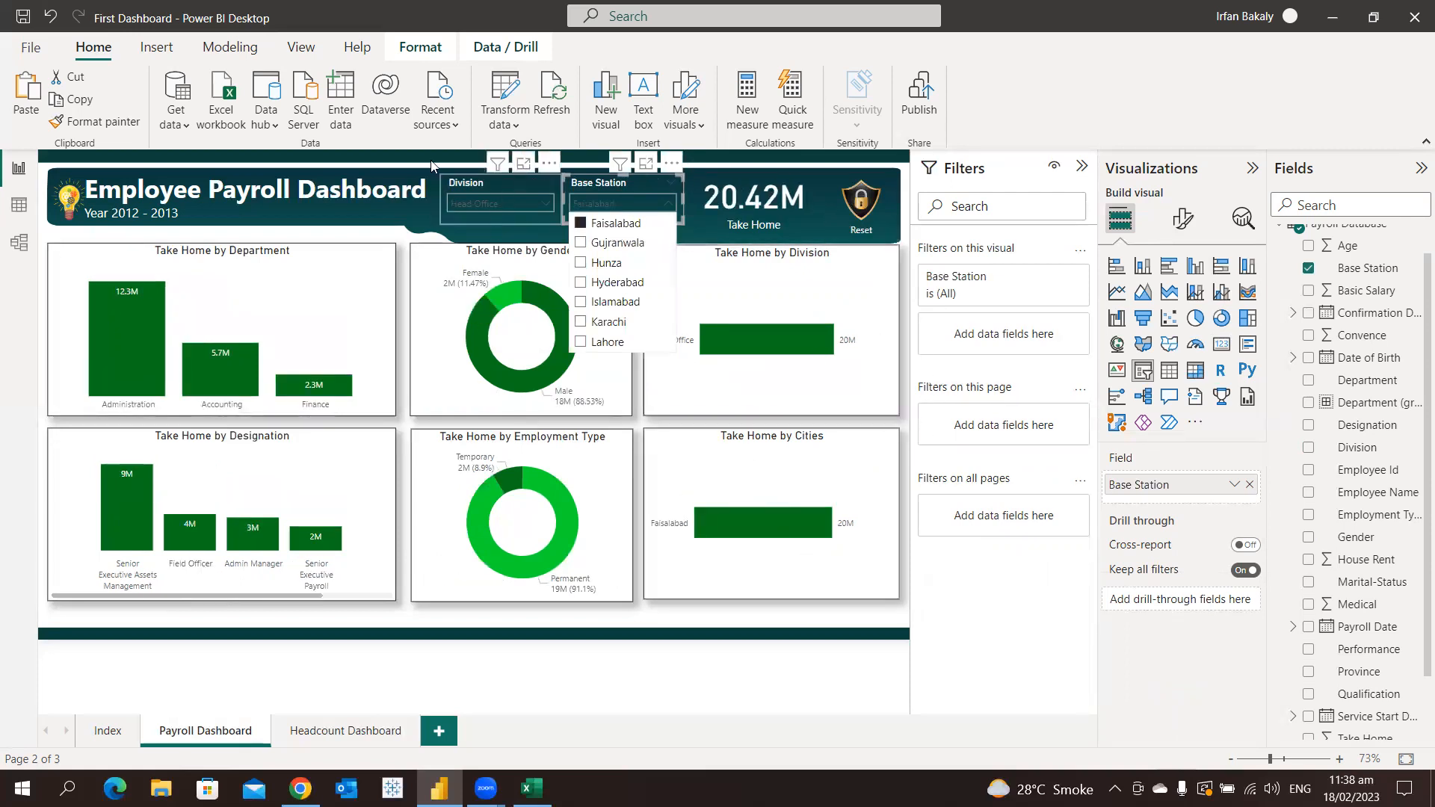
{"action": "left_click", "coordinate": [640, 273]}
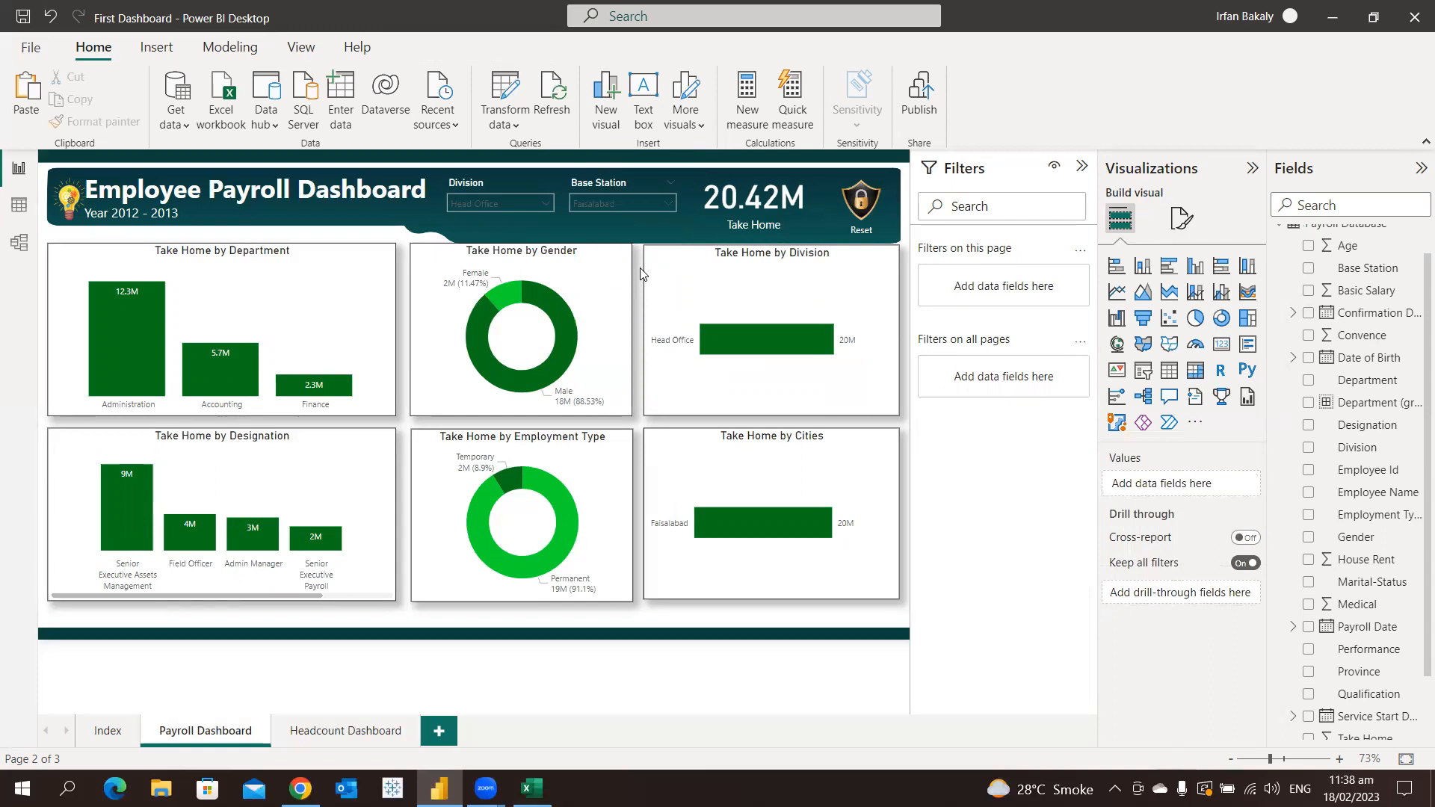
{"action": "left_click", "coordinate": [657, 184]}
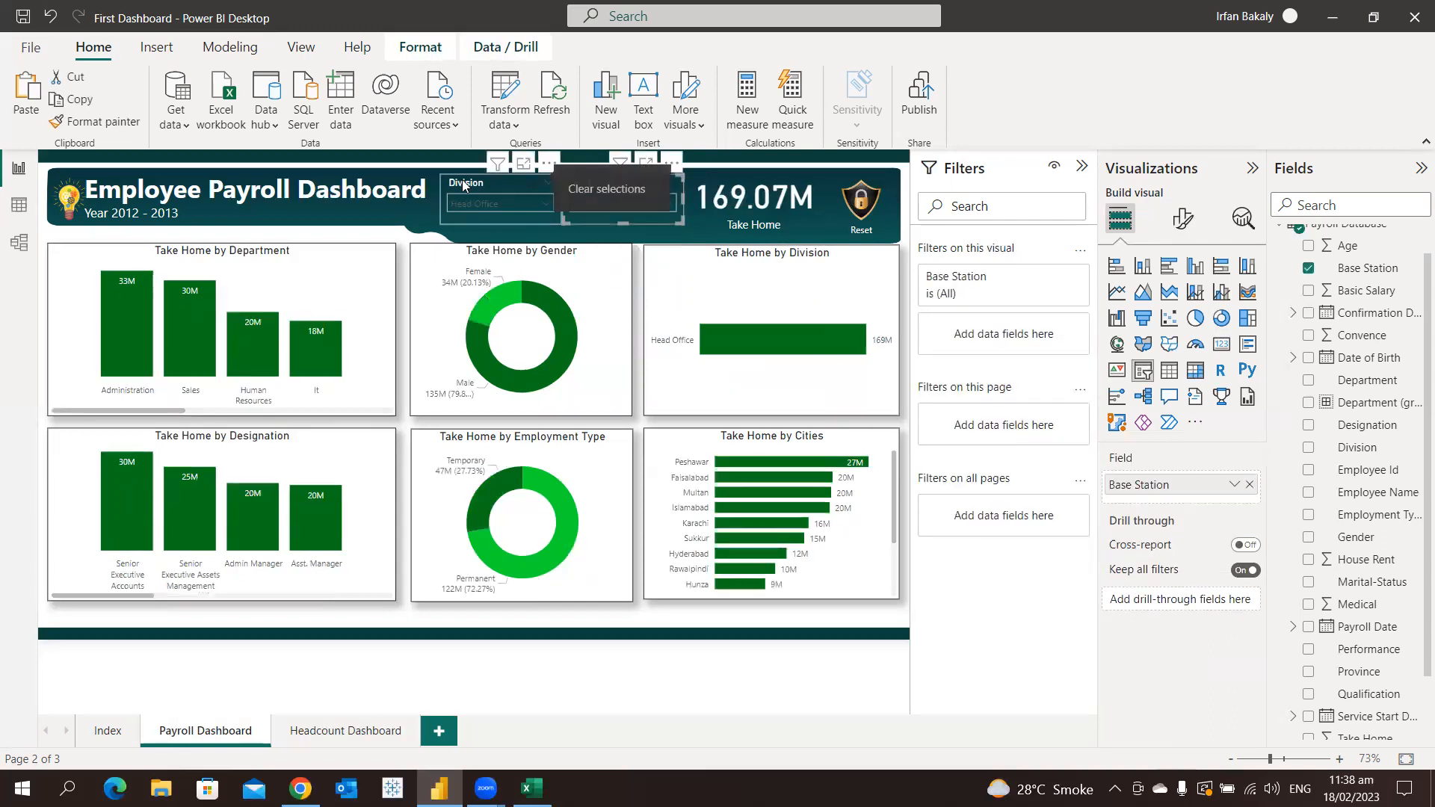
{"action": "left_click", "coordinate": [536, 182]}
{"action": "left_click", "coordinate": [434, 154]}
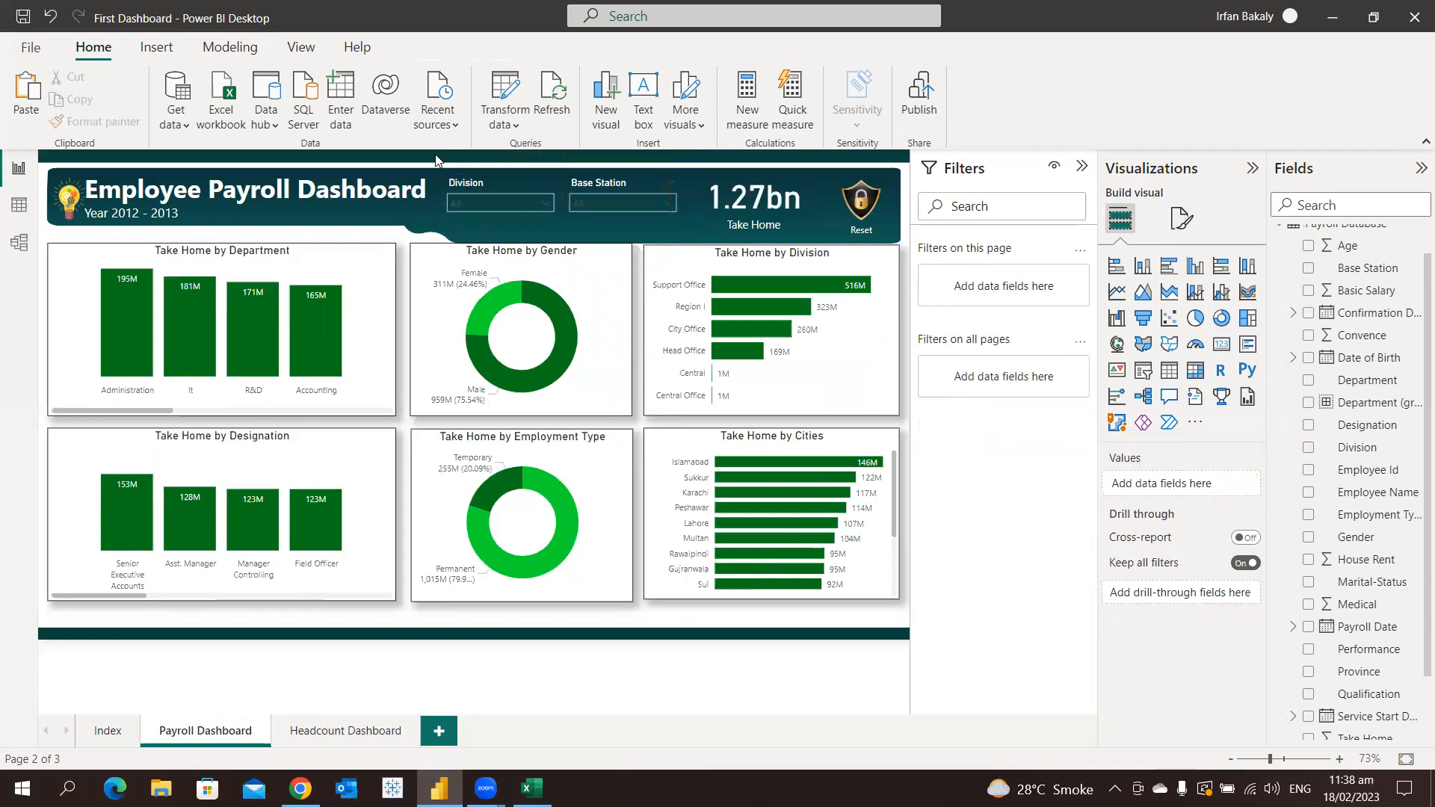
Rename the Y-axis value of the Take Home by Department chart to Take Home and check its tooltip
{"action": "mouse_move", "coordinate": [319, 326]}
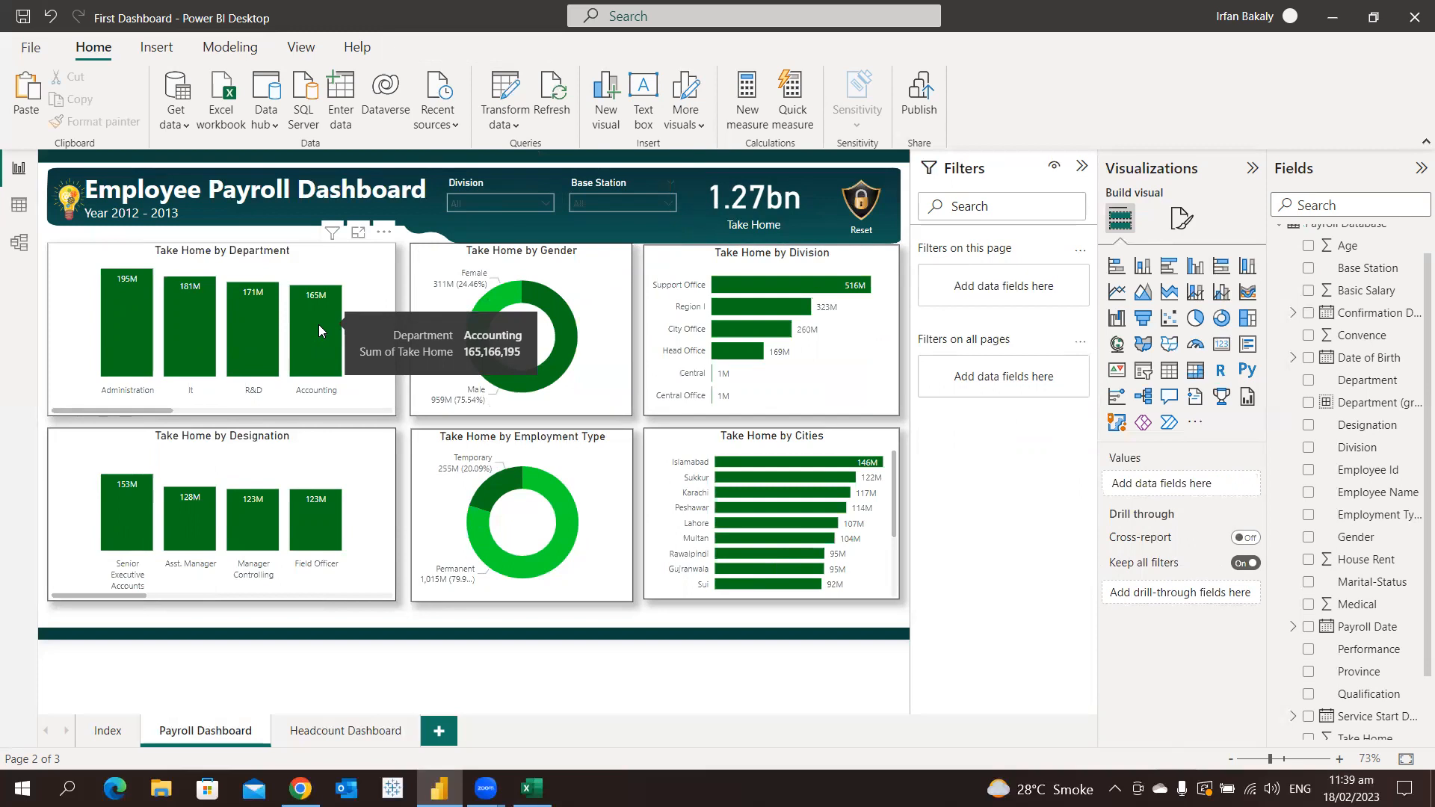
{"action": "left_click", "coordinate": [364, 286]}
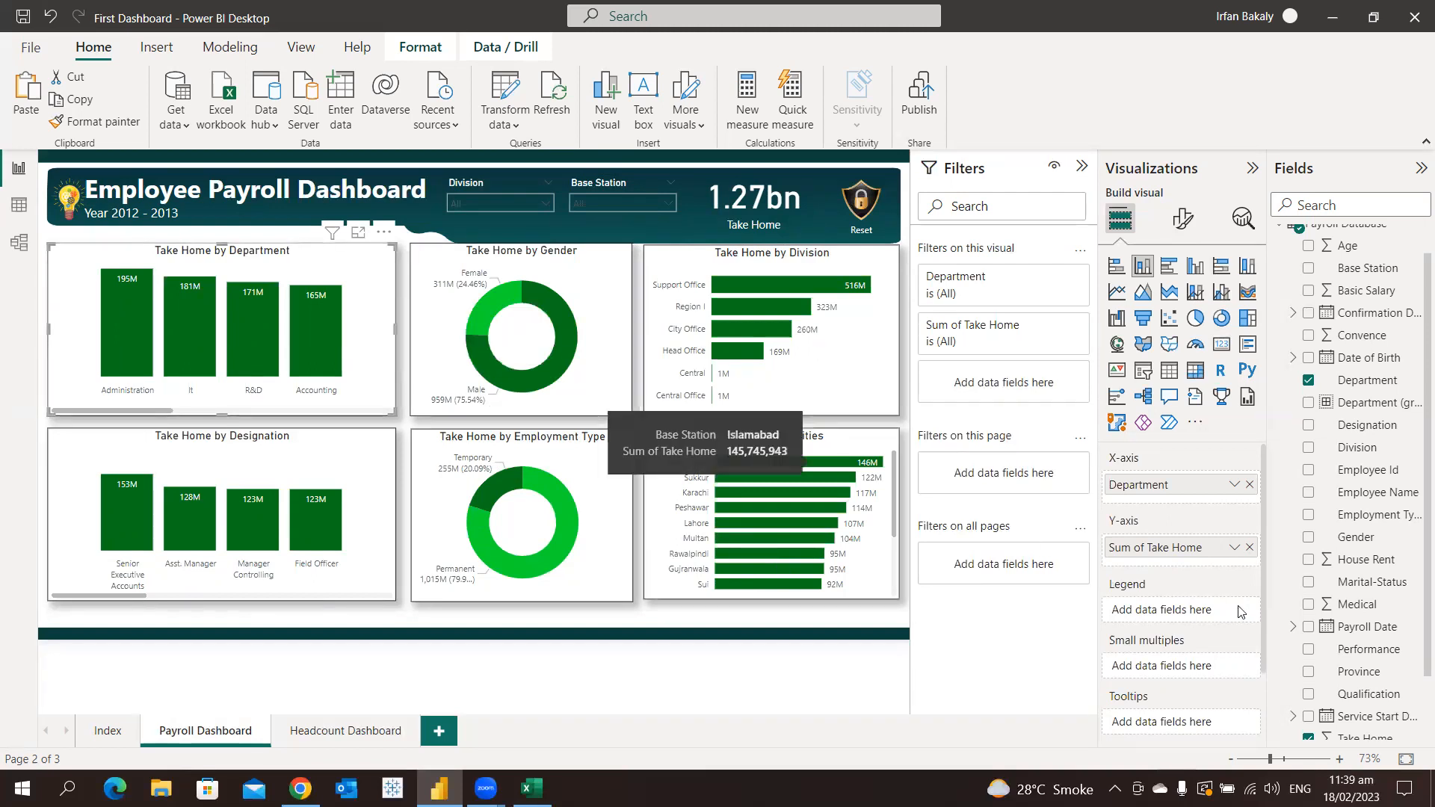
{"action": "double_click", "coordinate": [1148, 548]}
{"action": "left_click", "coordinate": [1147, 548]}
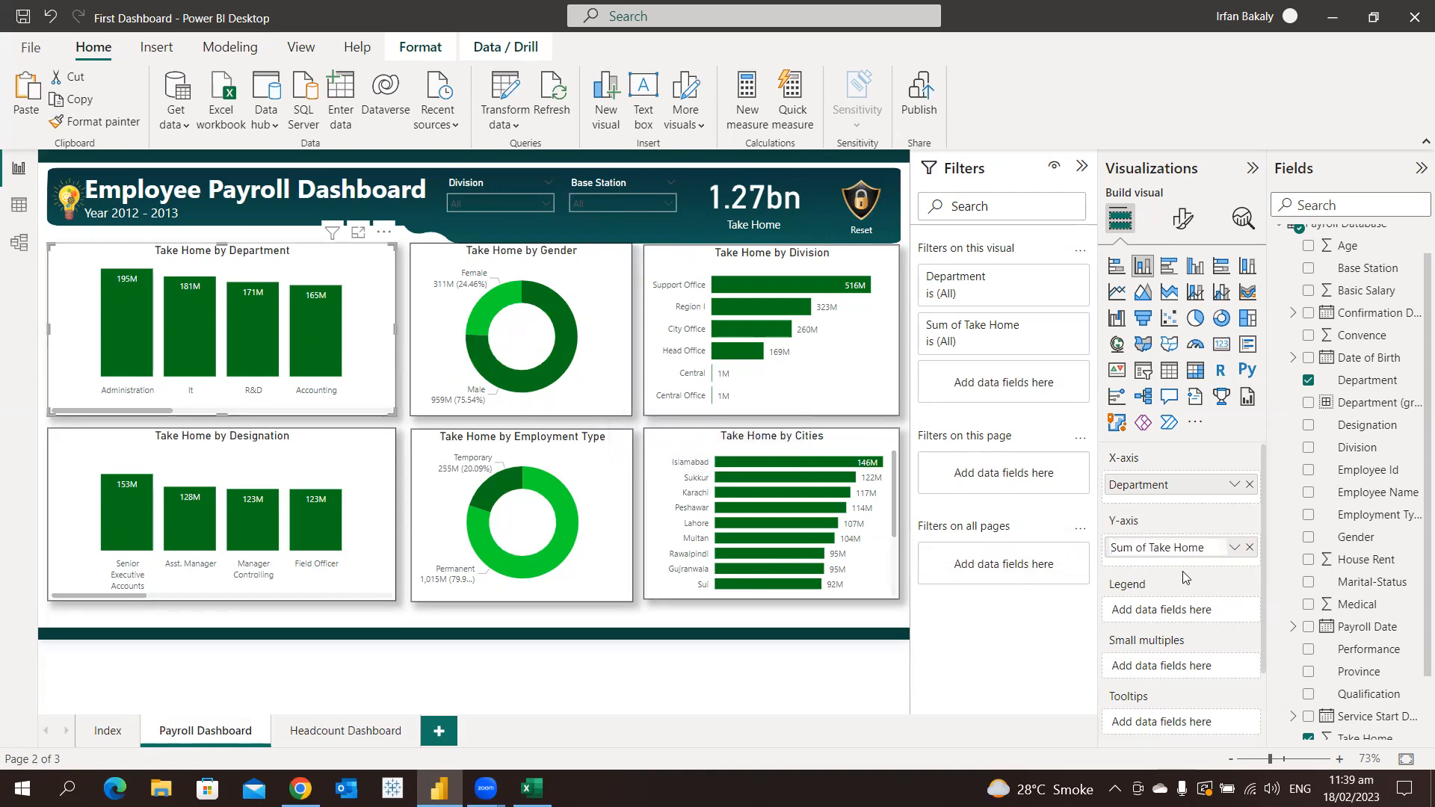
{"action": "key", "text": "BackSpace"}
{"action": "key", "text": "BackSpace"}
{"action": "key", "text": "BackSpace"}
{"action": "key", "text": "BackSpace"}
{"action": "key", "text": "BackSpace"}
{"action": "key", "text": "BackSpace"}
{"action": "key", "text": "BackSpace"}
{"action": "key", "text": "Return"}
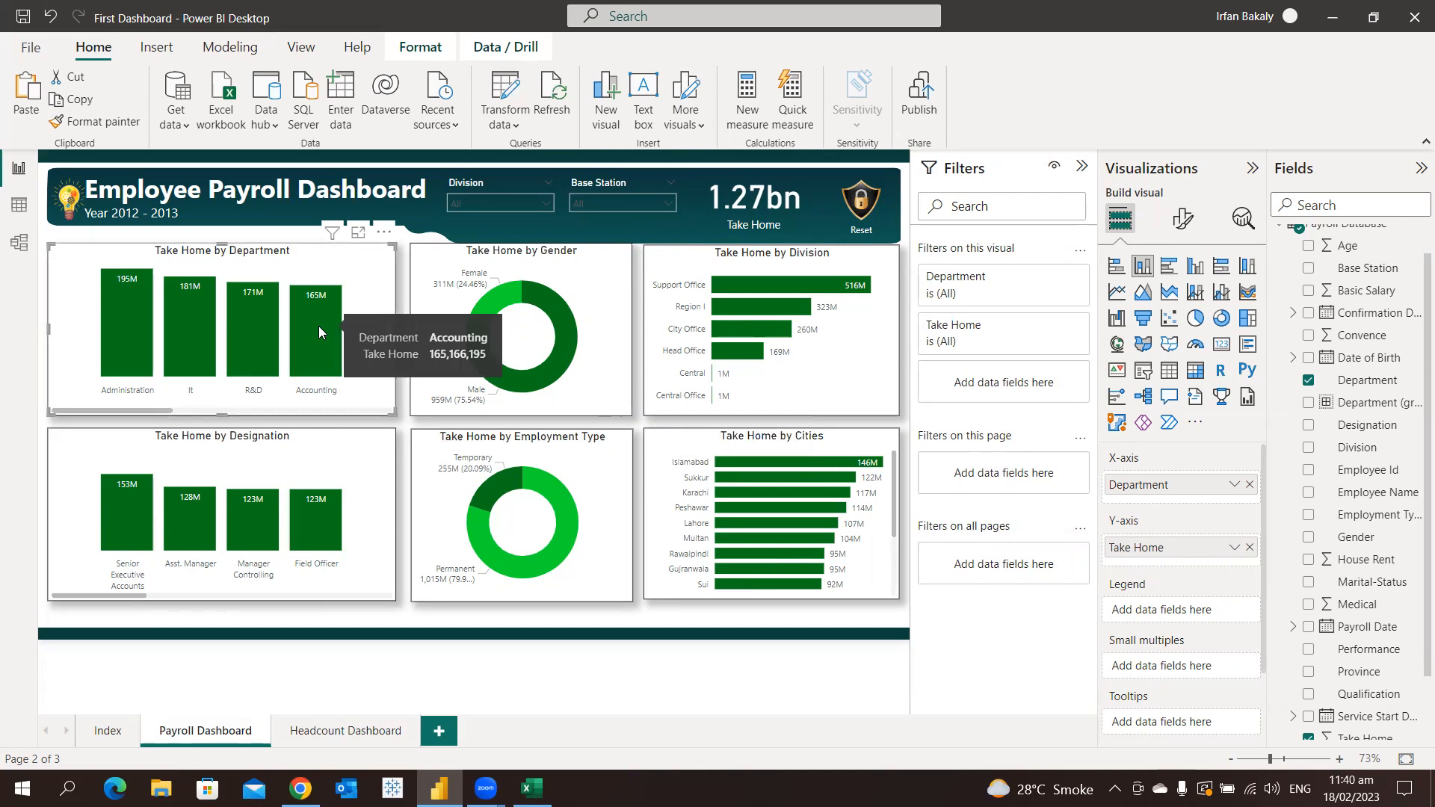
{"action": "mouse_move", "coordinate": [564, 314]}
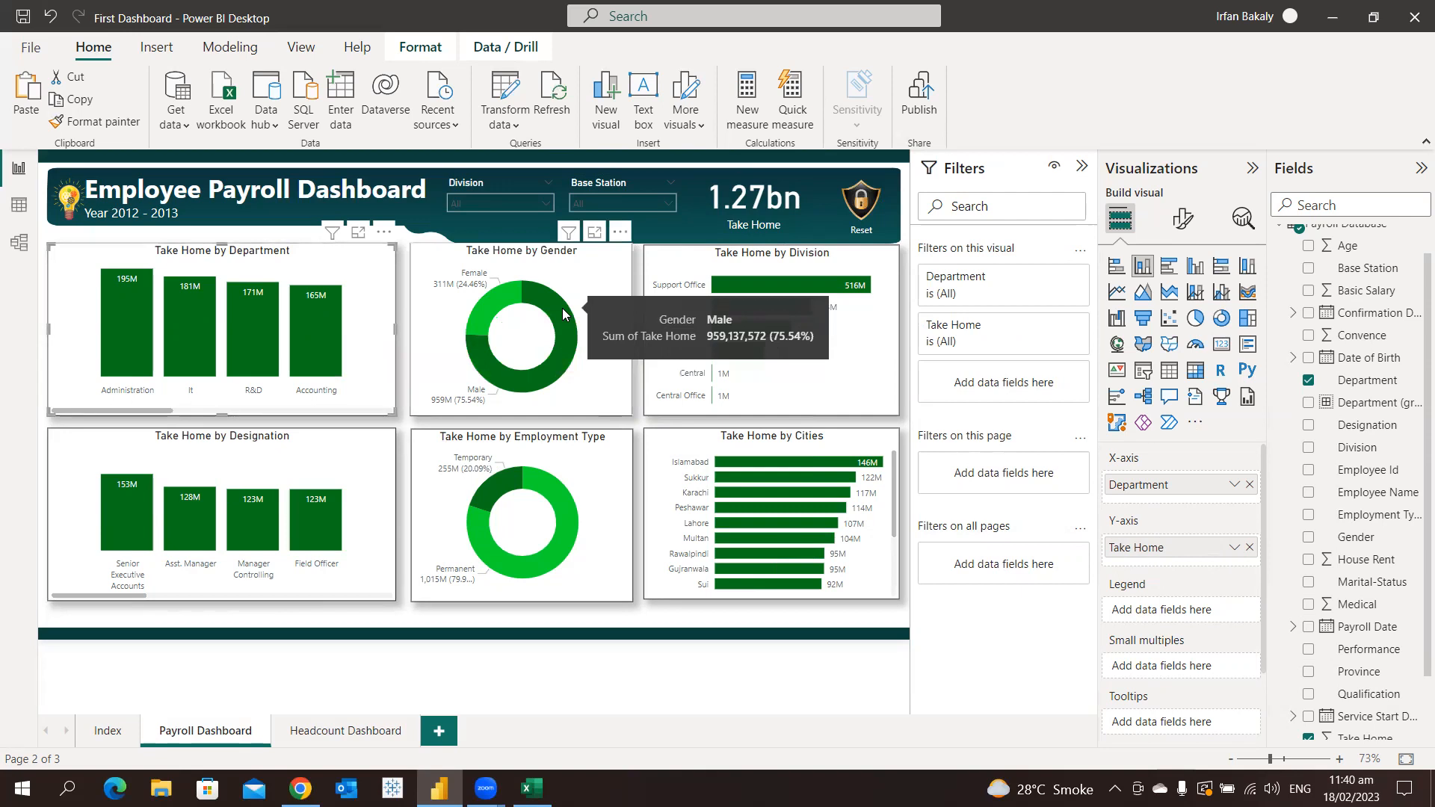
Rename the value field of the Take Home by Gender chart to Take Home and check its tooltip
{"action": "left_click", "coordinate": [606, 287]}
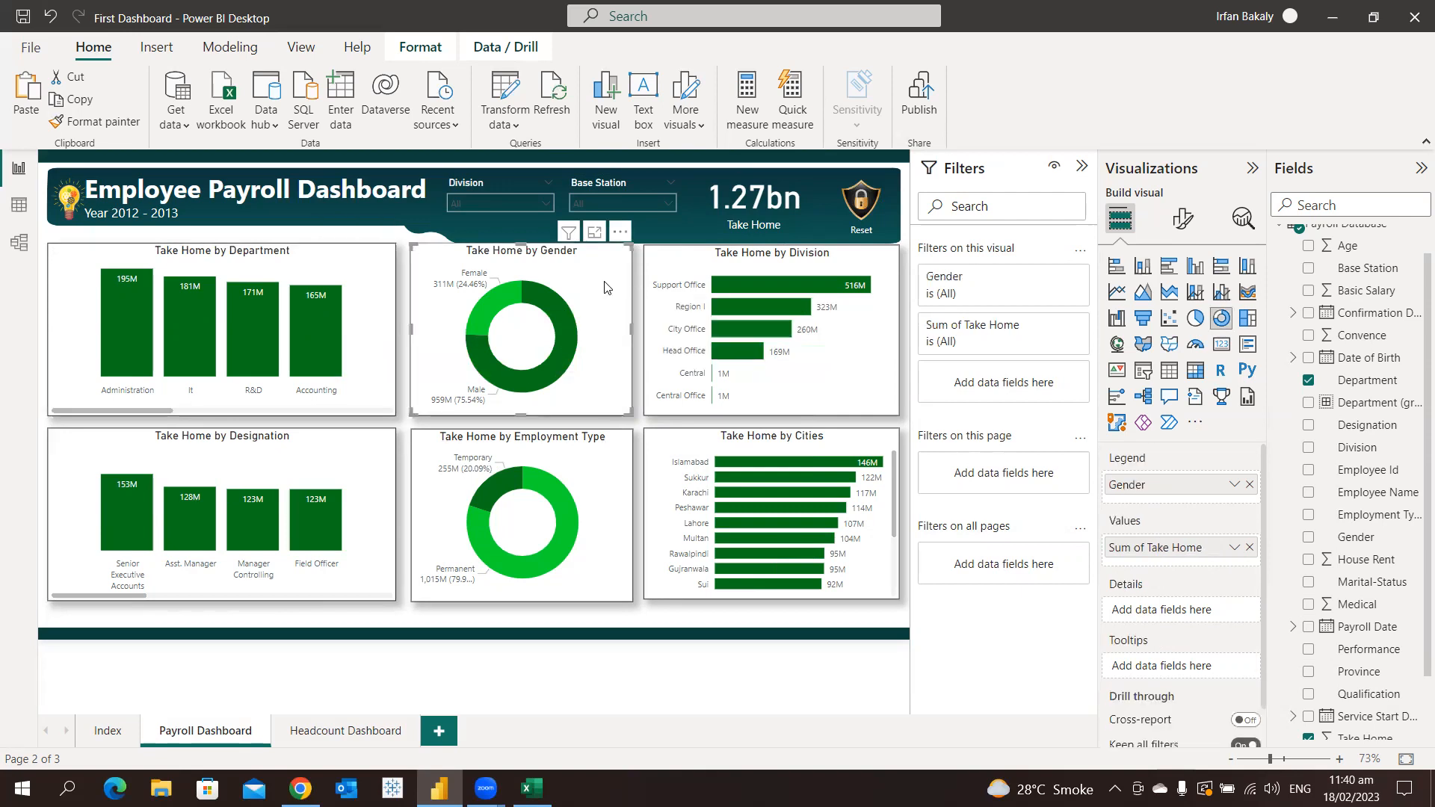
{"action": "mouse_move", "coordinate": [567, 315]}
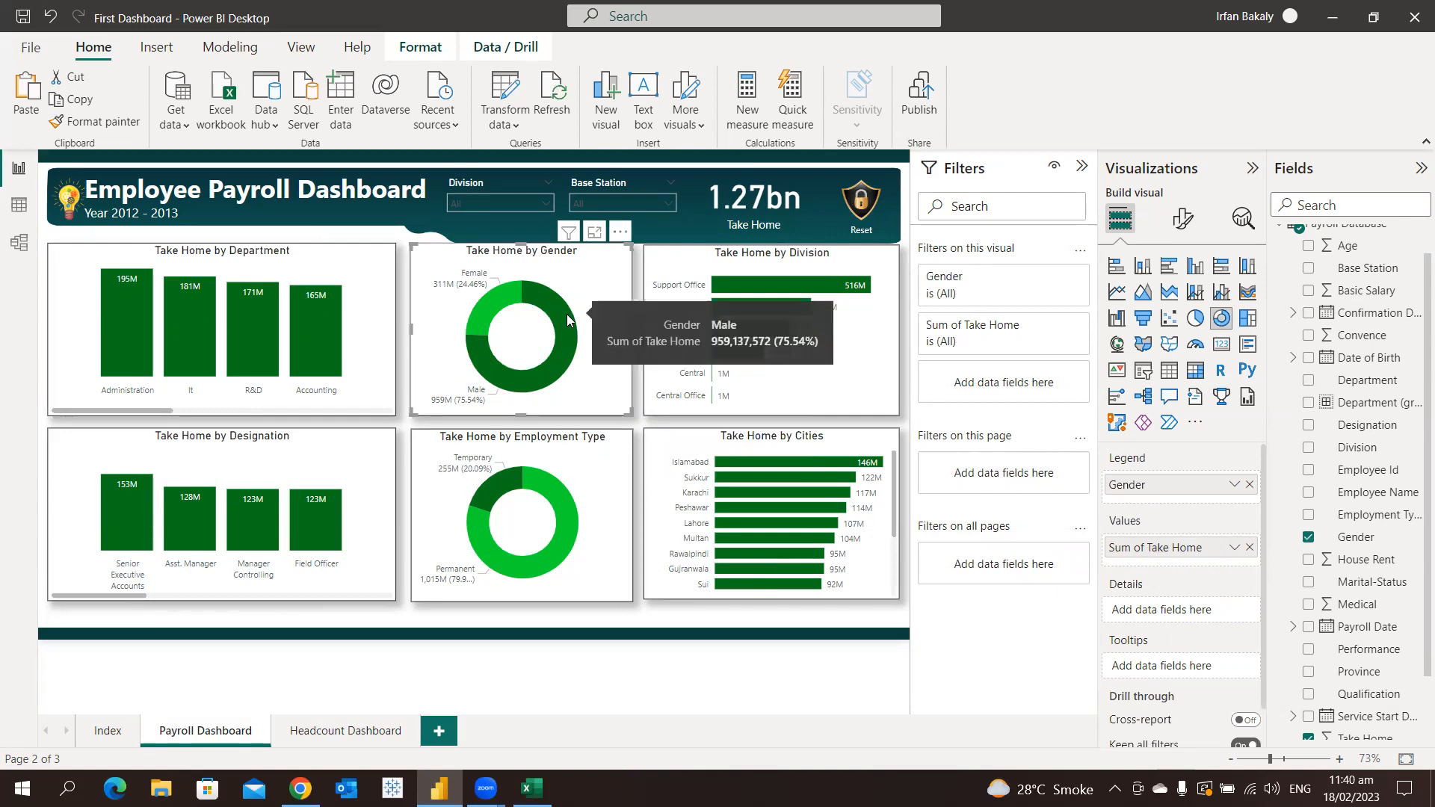
{"action": "double_click", "coordinate": [1151, 556]}
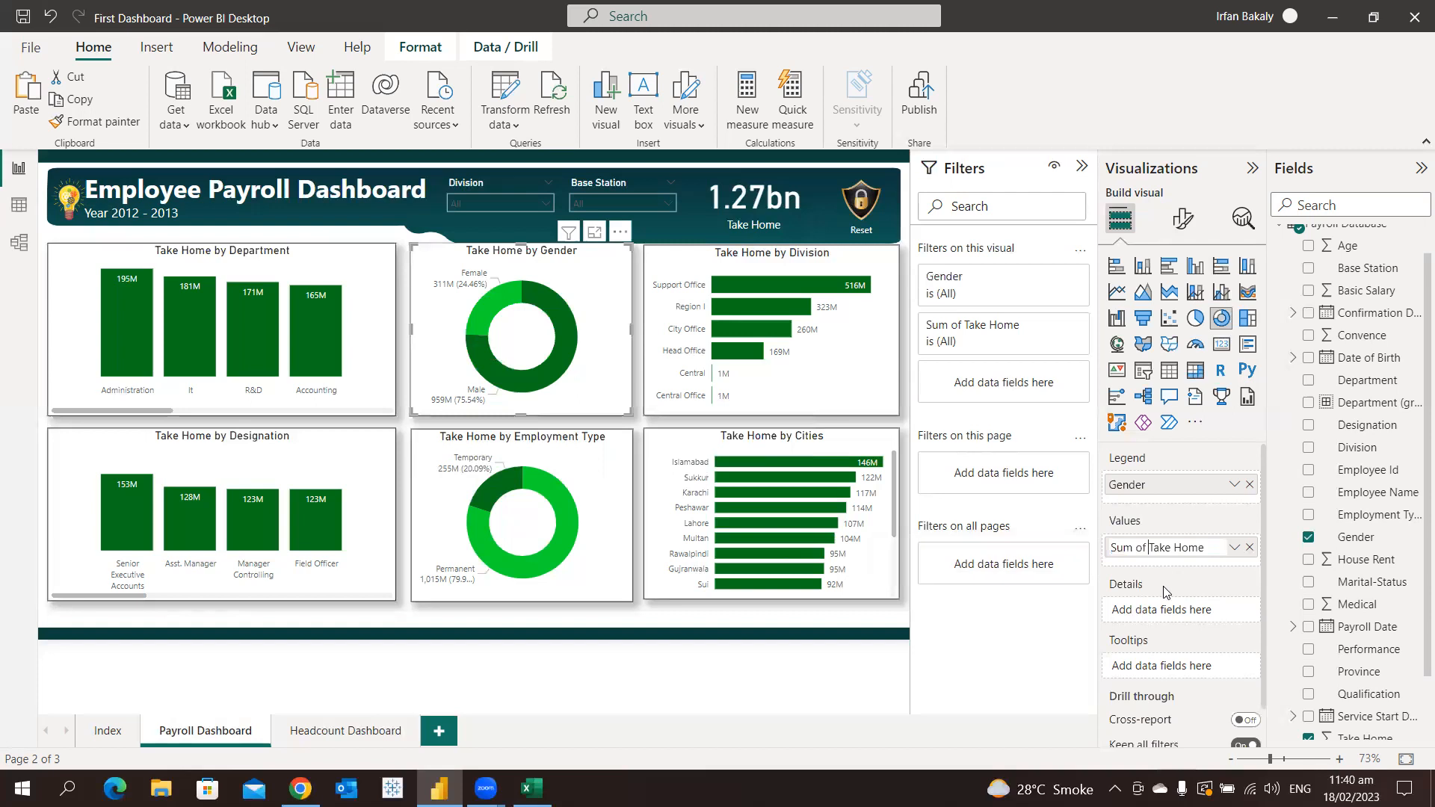
{"action": "key", "text": "BackSpace"}
{"action": "key", "text": "BackSpace"}
{"action": "key", "text": "BackSpace"}
{"action": "key", "text": "BackSpace"}
{"action": "key", "text": "BackSpace"}
{"action": "key", "text": "BackSpace"}
{"action": "key", "text": "Return"}
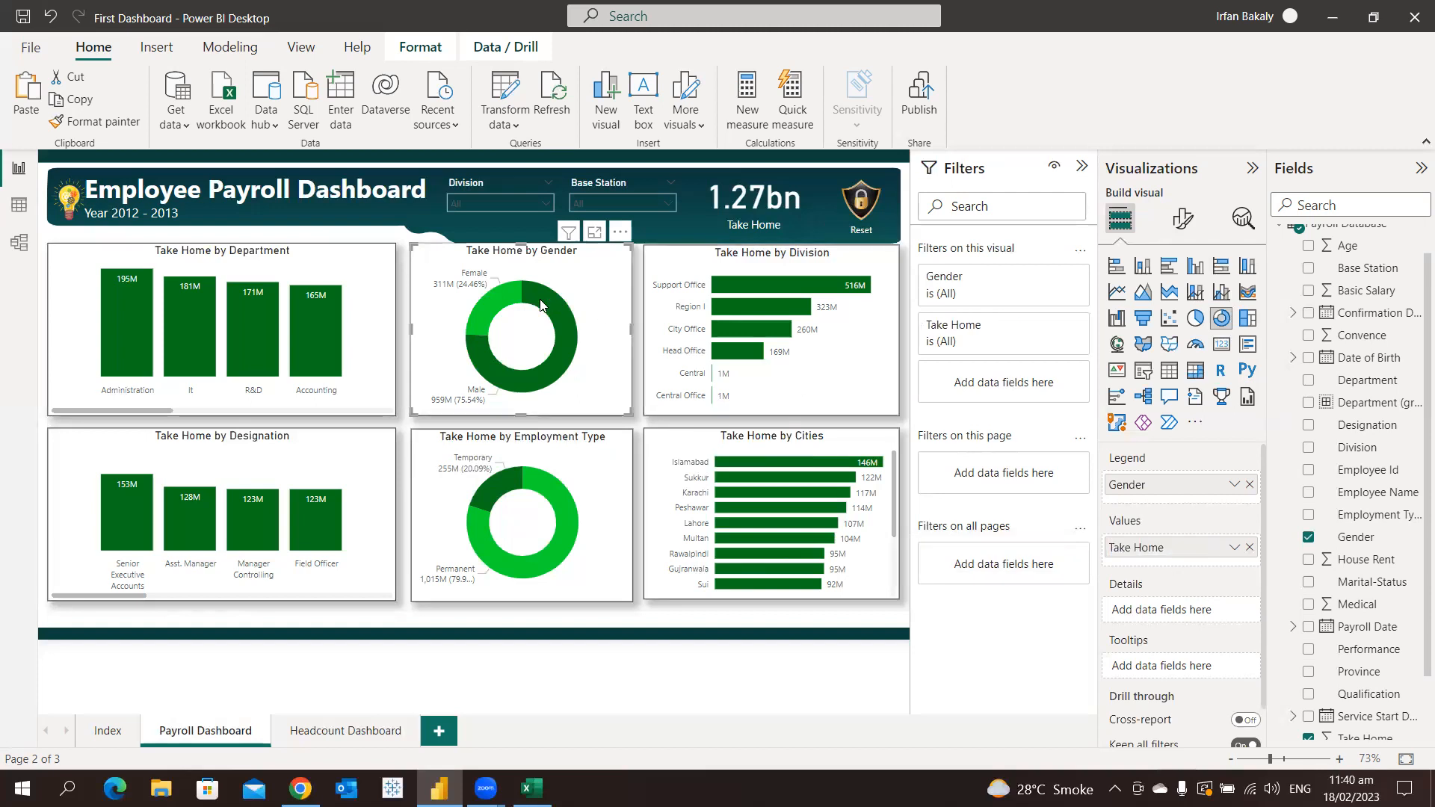
{"action": "mouse_move", "coordinate": [541, 305]}
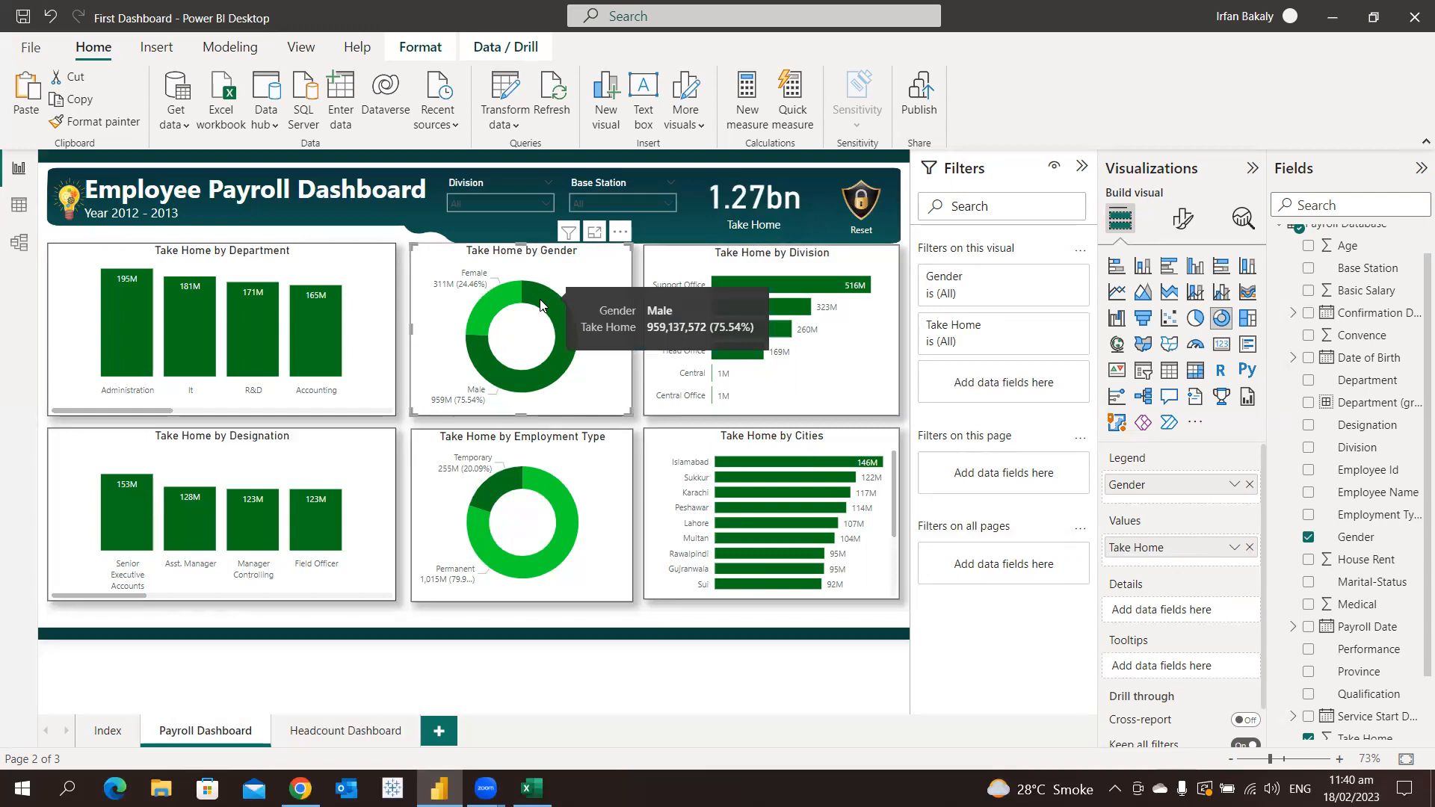
Add Basic Salary, Convence, House Rent and Medical to the Take Home by Department chart's tooltips and check the Accounting bar's tooltip
{"action": "left_click", "coordinate": [355, 272]}
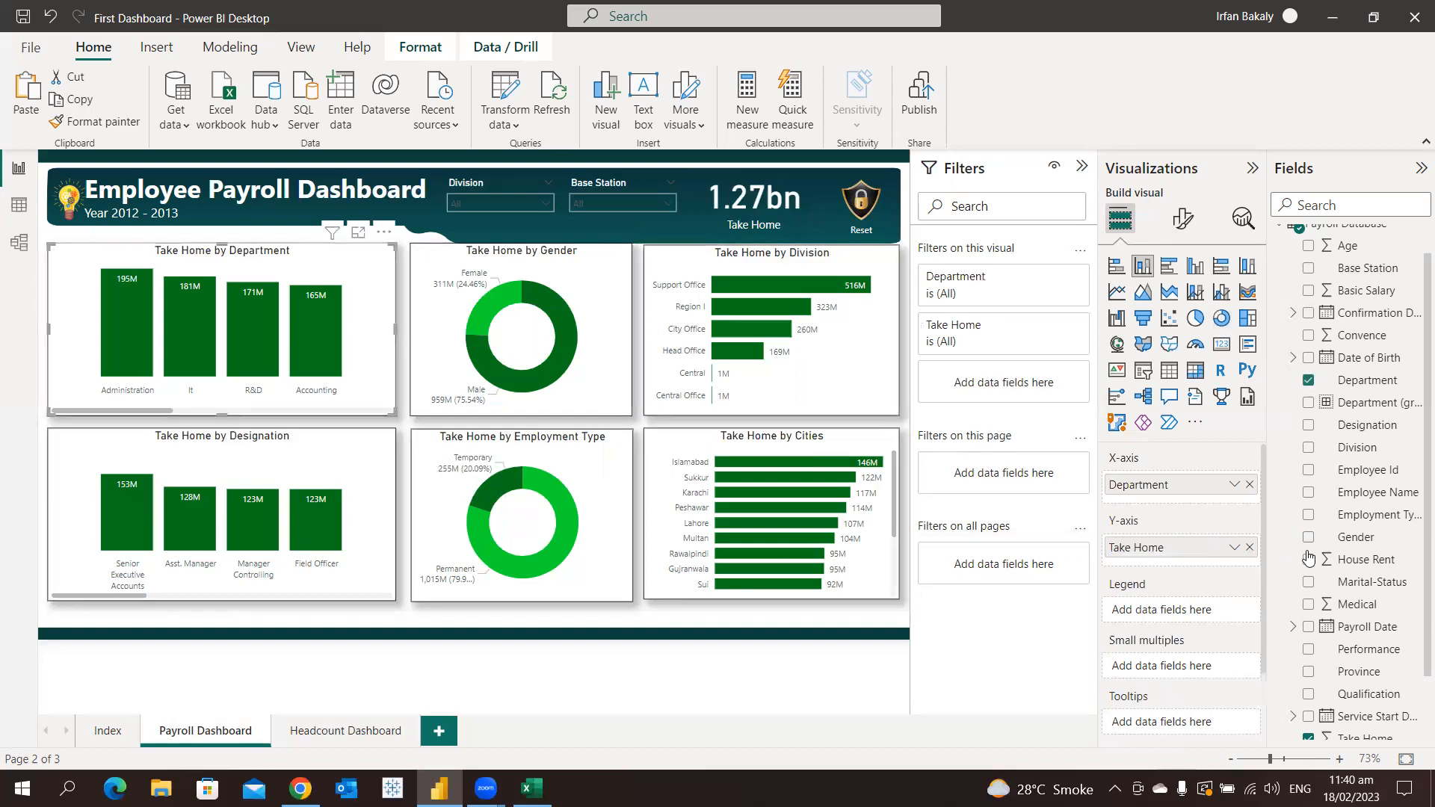
{"action": "scroll", "coordinate": [1156, 644], "scroll_direction": "down", "scroll_amount": 2}
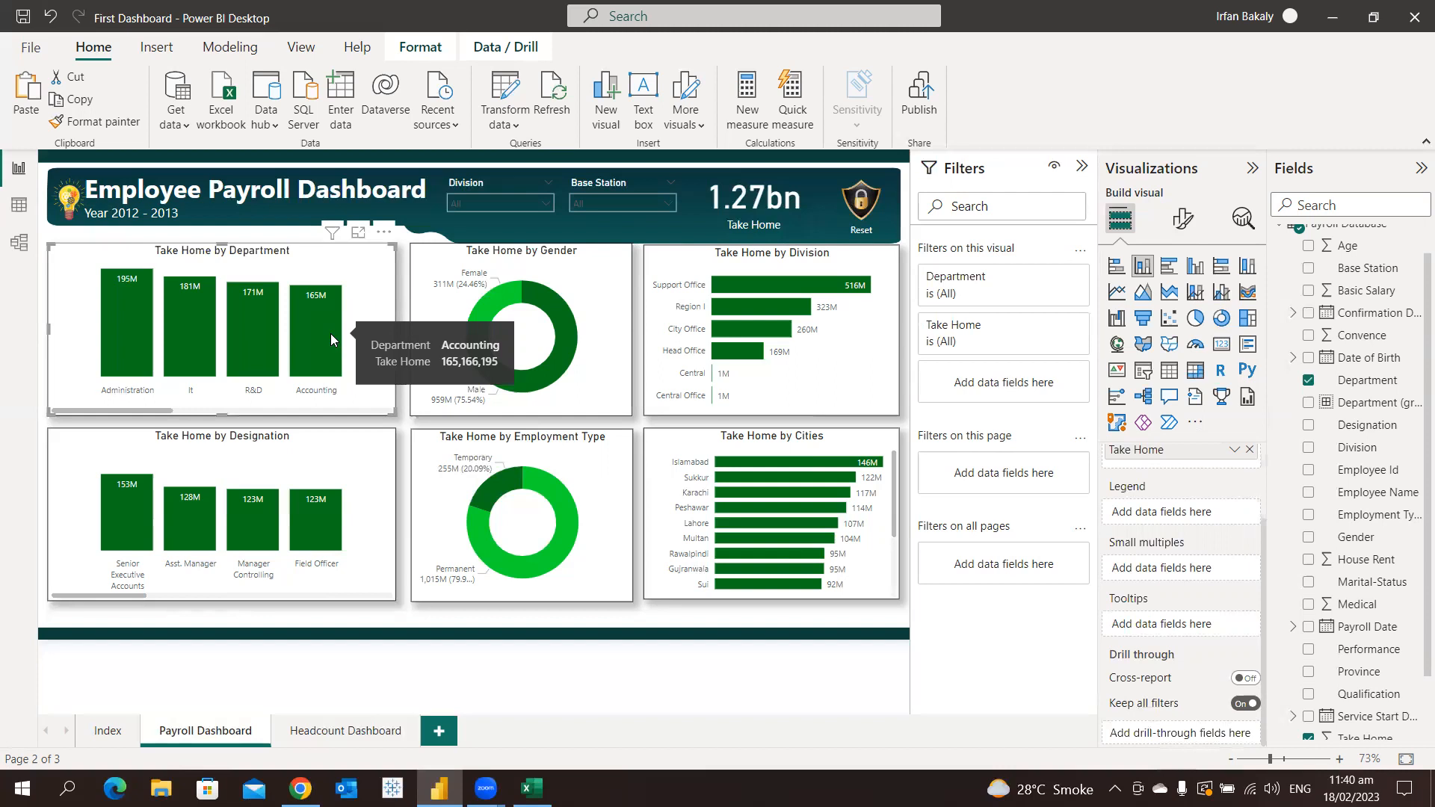
{"action": "mouse_move", "coordinate": [1121, 609]}
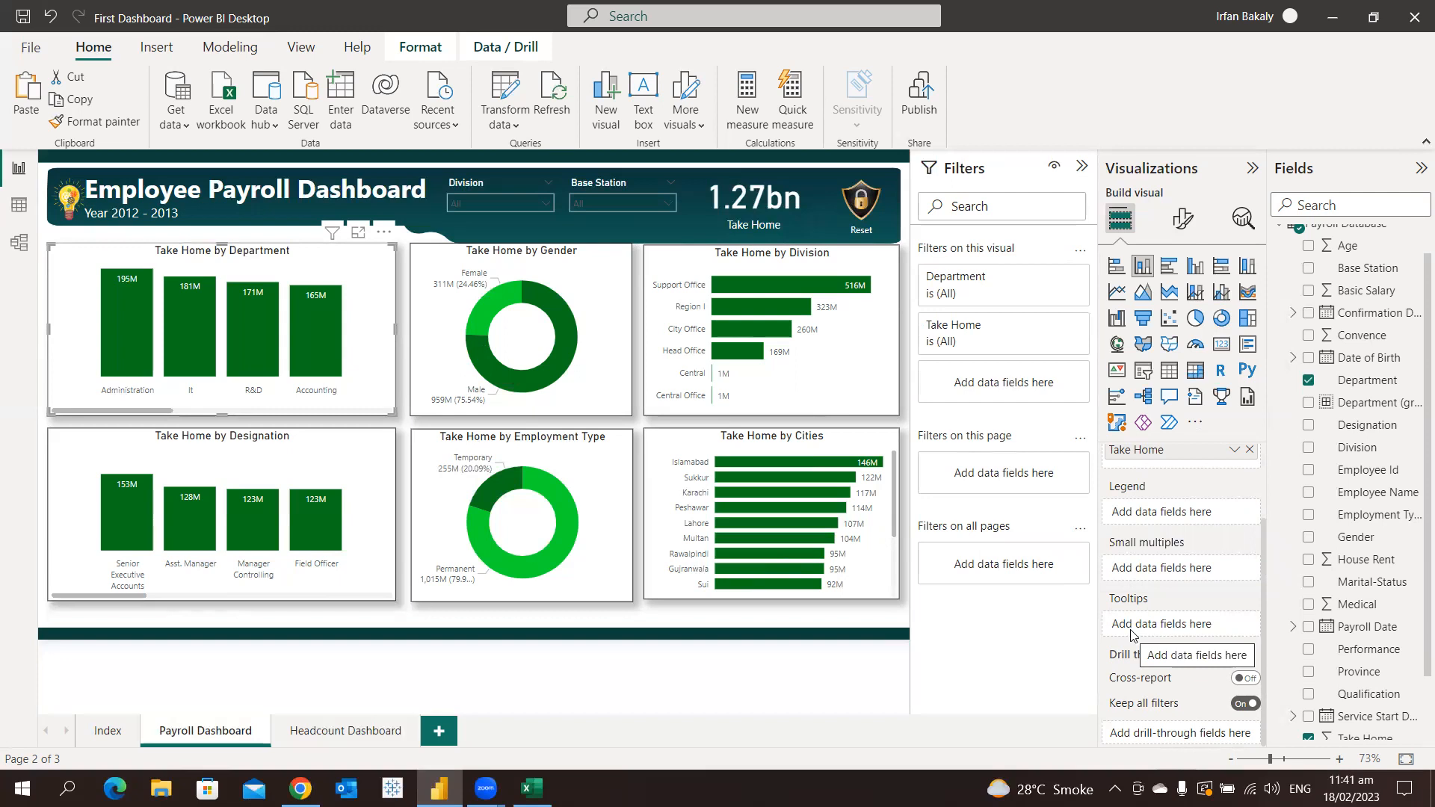
{"action": "left_click_drag", "start_coordinate": [1366, 291], "coordinate": [1185, 631]}
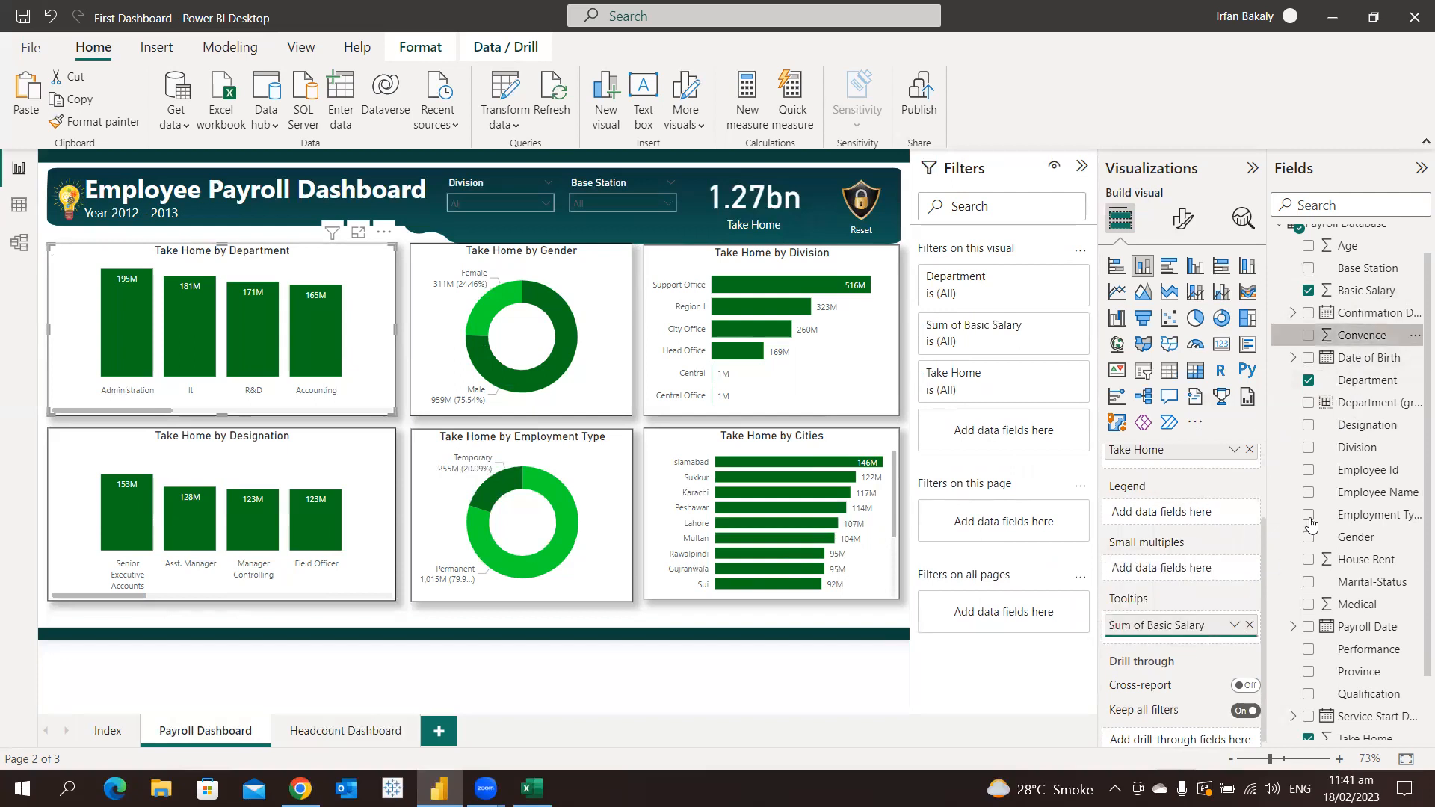
{"action": "left_click_drag", "start_coordinate": [1357, 559], "coordinate": [1206, 656]}
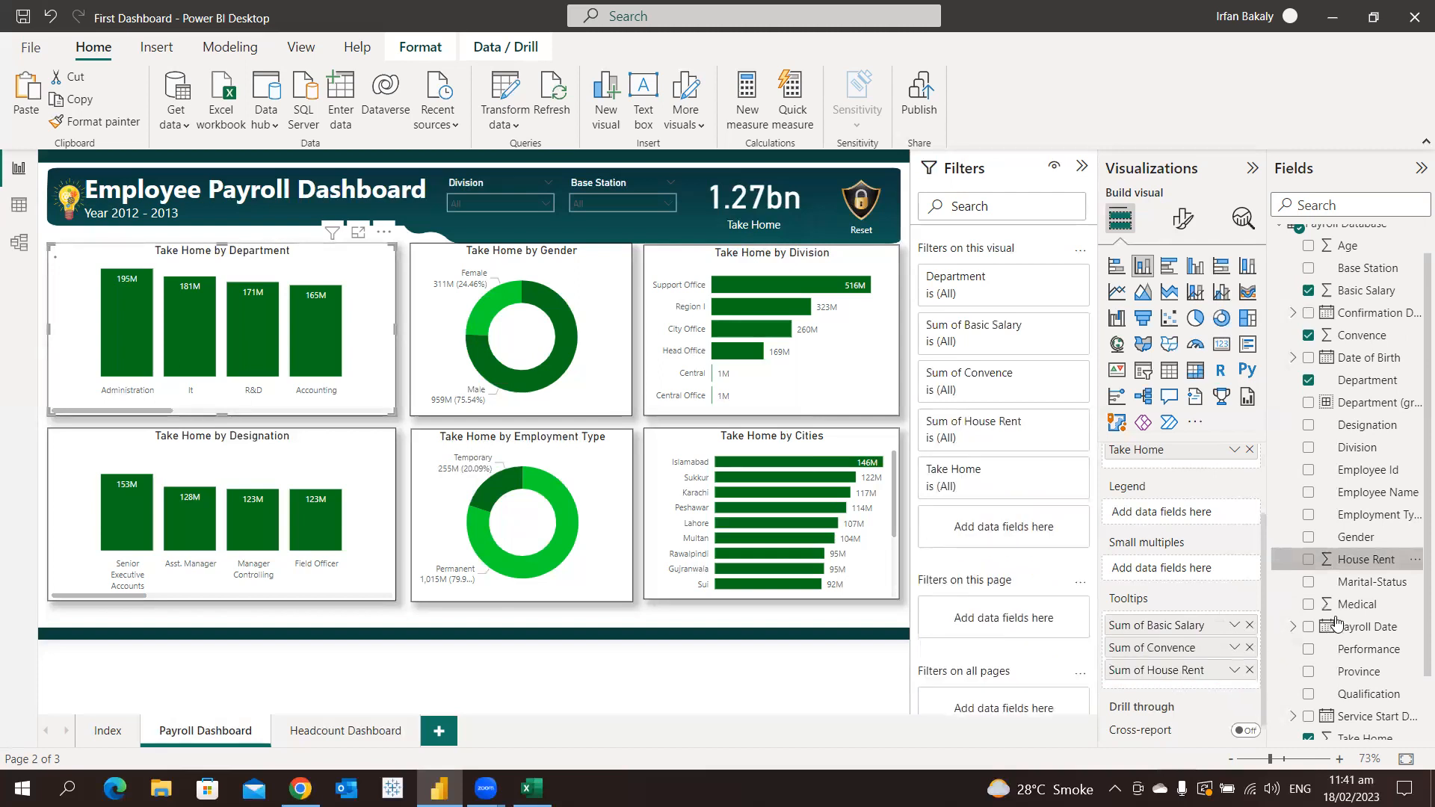
{"action": "left_click_drag", "start_coordinate": [1356, 604], "coordinate": [1210, 691]}
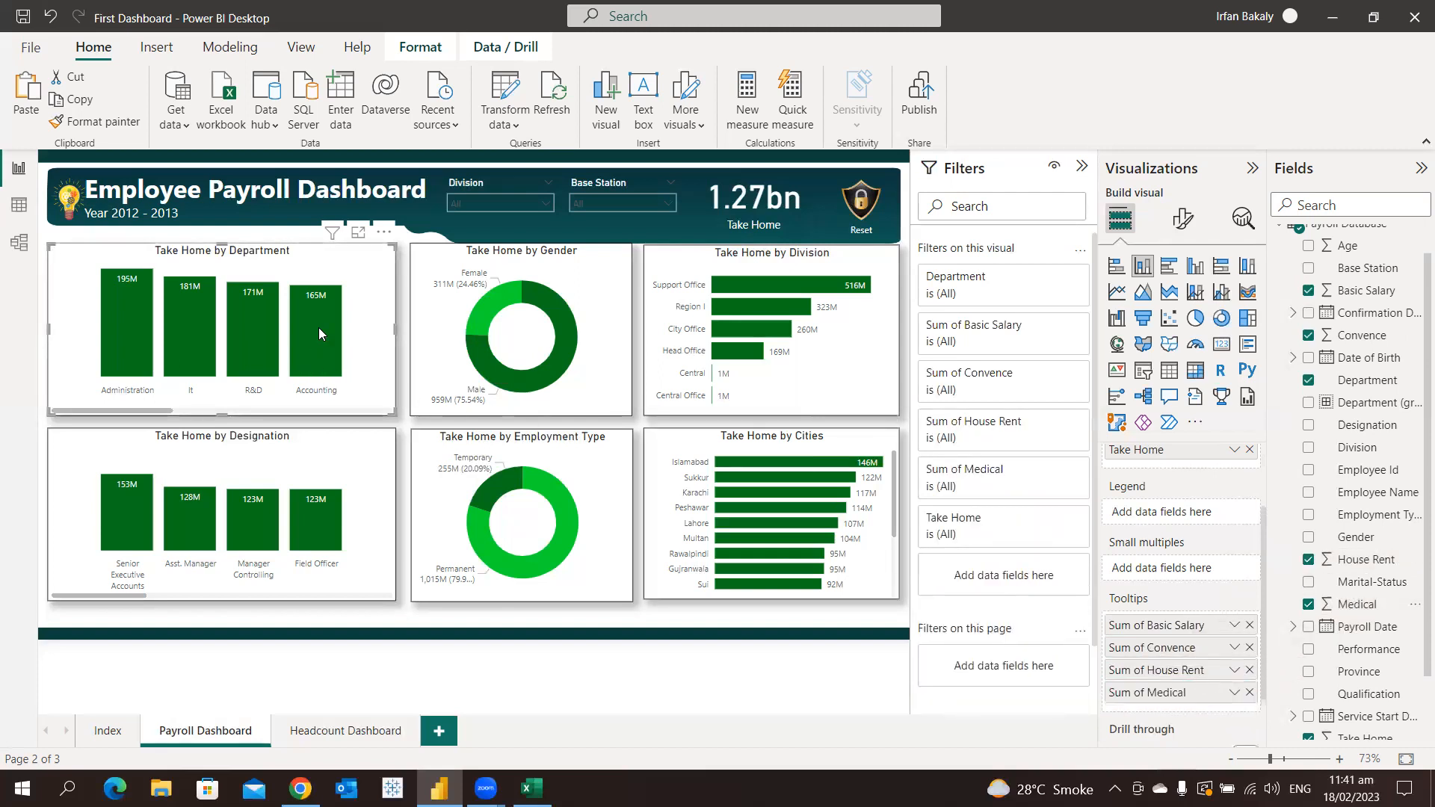
{"action": "mouse_move", "coordinate": [319, 329]}
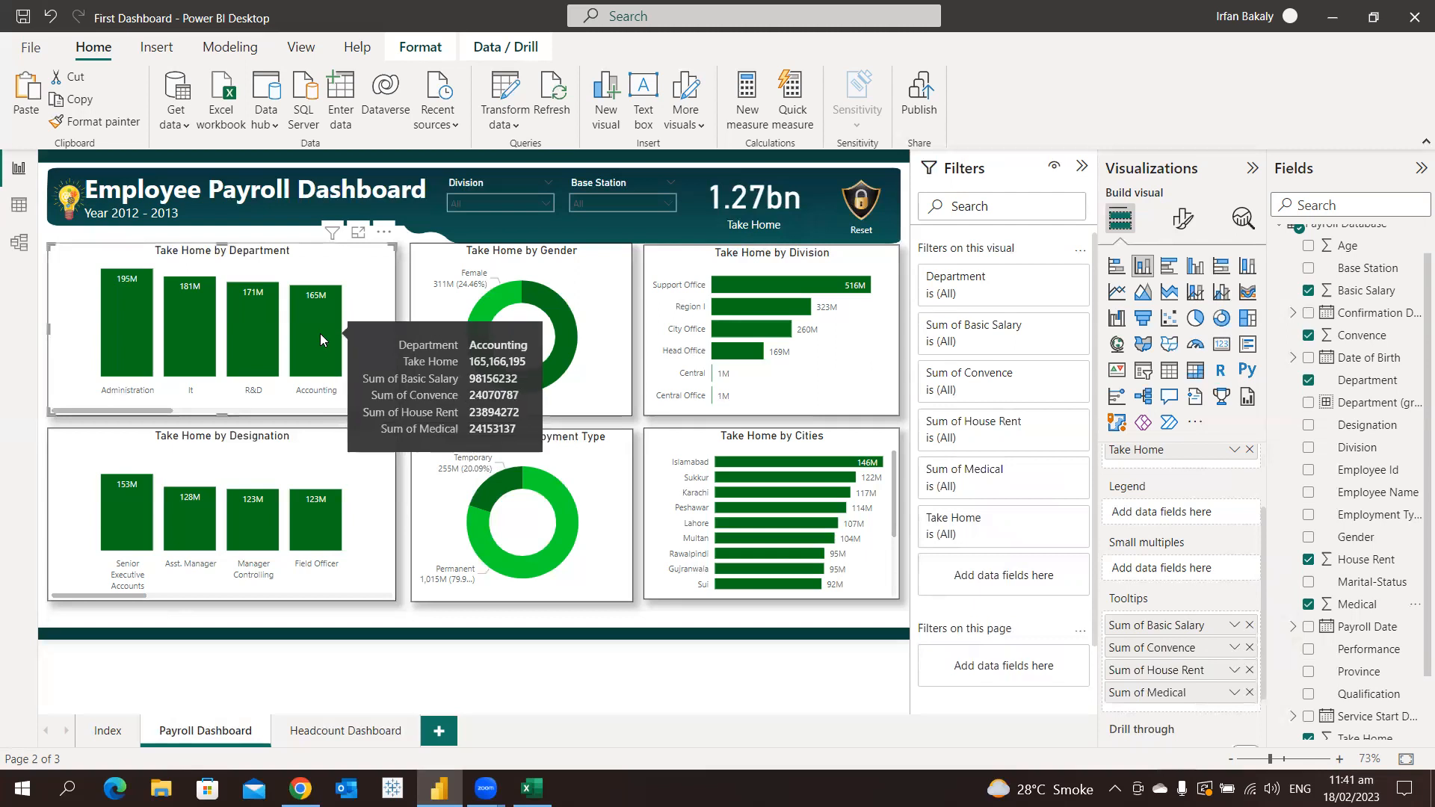
In the data table, apply the thousands separator to the Basic Salary, Medical, House Rent and Convence columns
{"action": "left_click", "coordinate": [20, 206]}
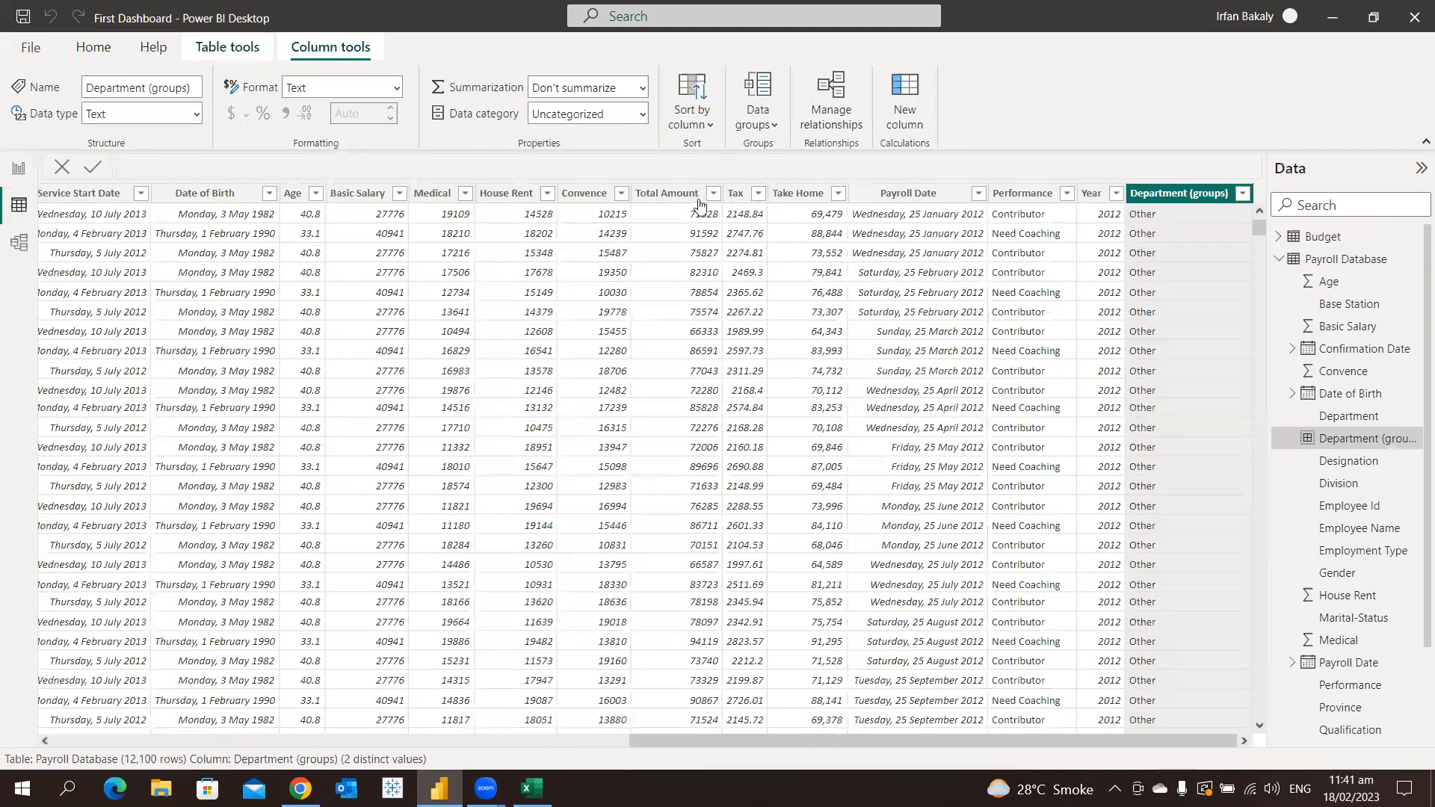
{"action": "left_click", "coordinate": [351, 196]}
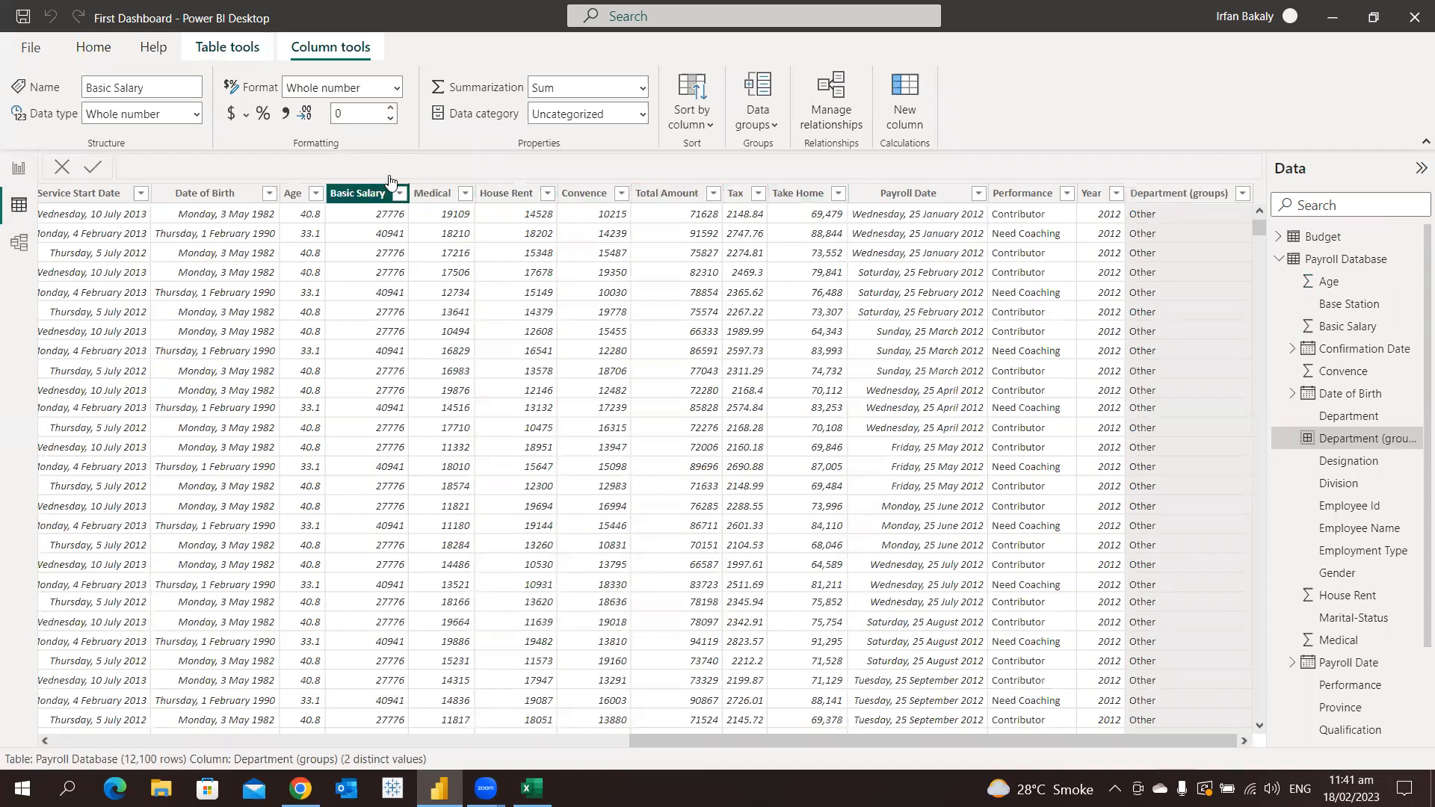
{"action": "left_click", "coordinate": [289, 116]}
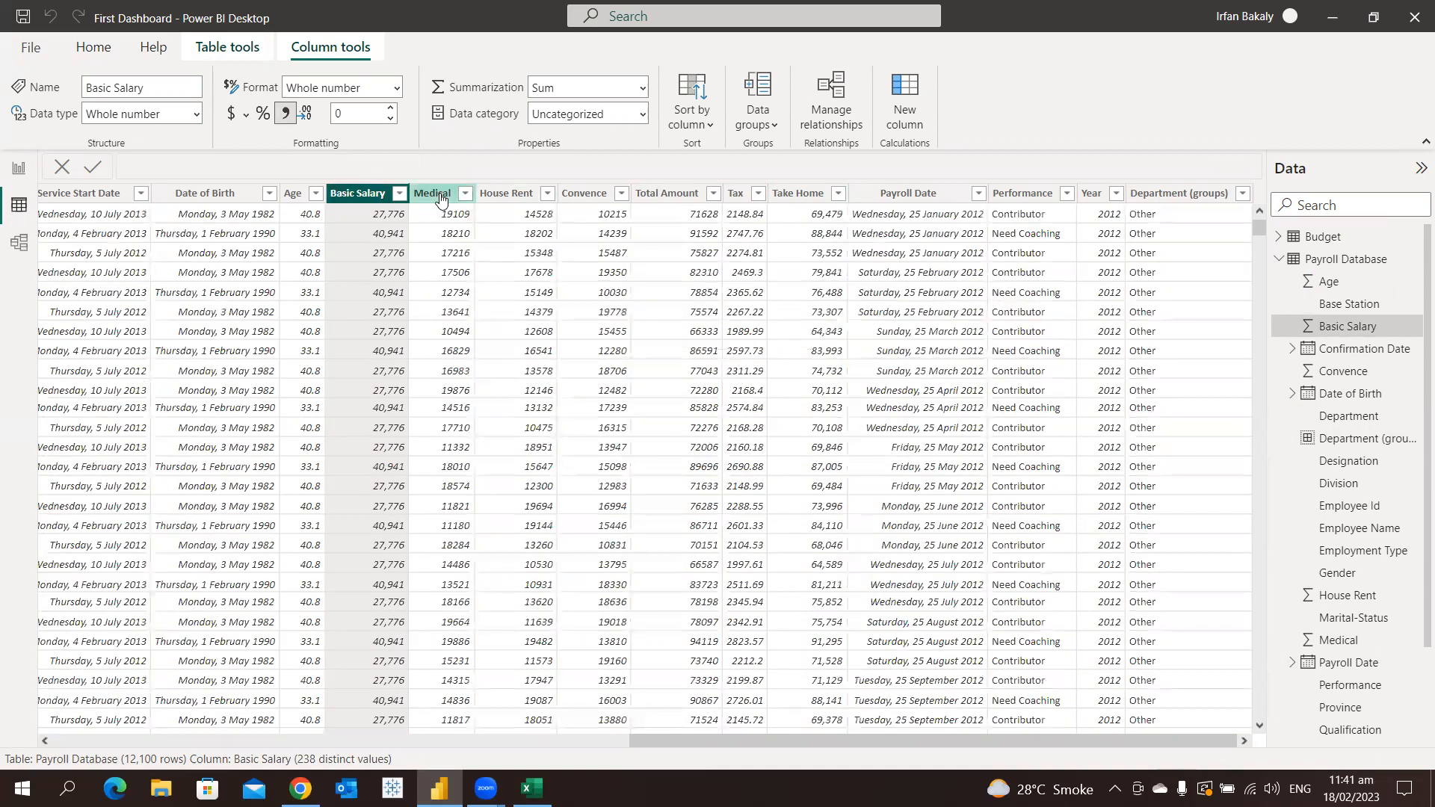
{"action": "left_click", "coordinate": [437, 195]}
{"action": "left_click", "coordinate": [282, 115]}
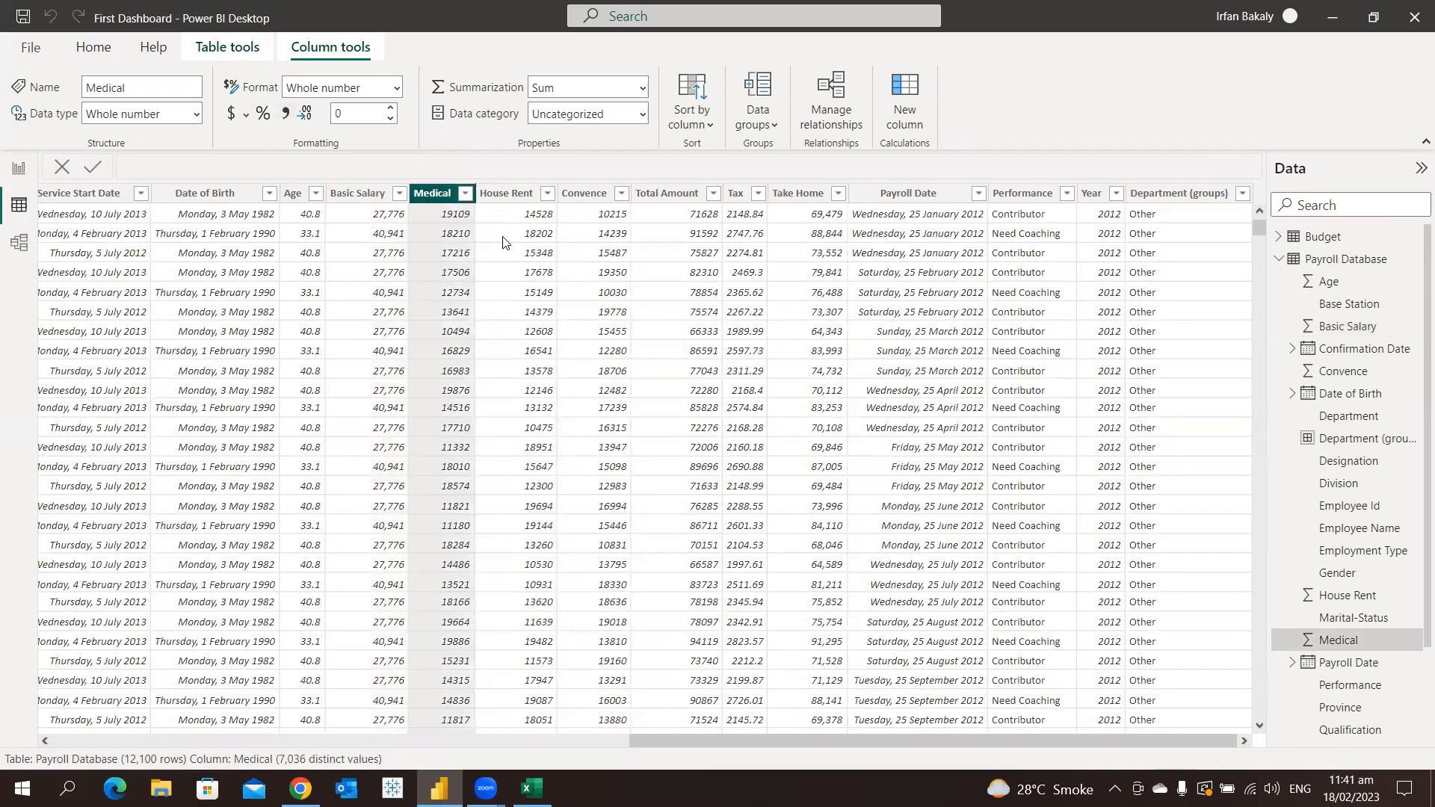
{"action": "left_click", "coordinate": [513, 195]}
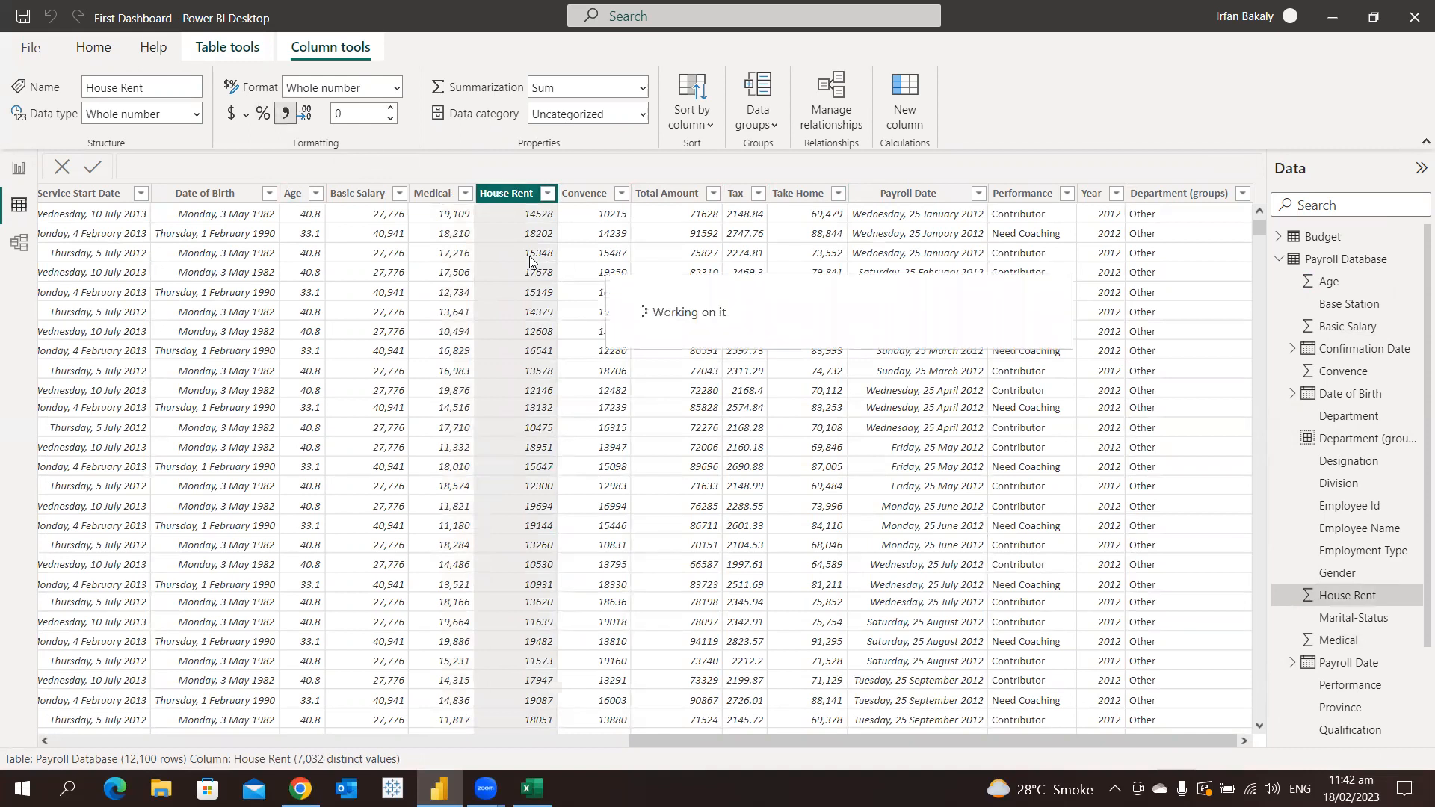
{"action": "left_click", "coordinate": [569, 196]}
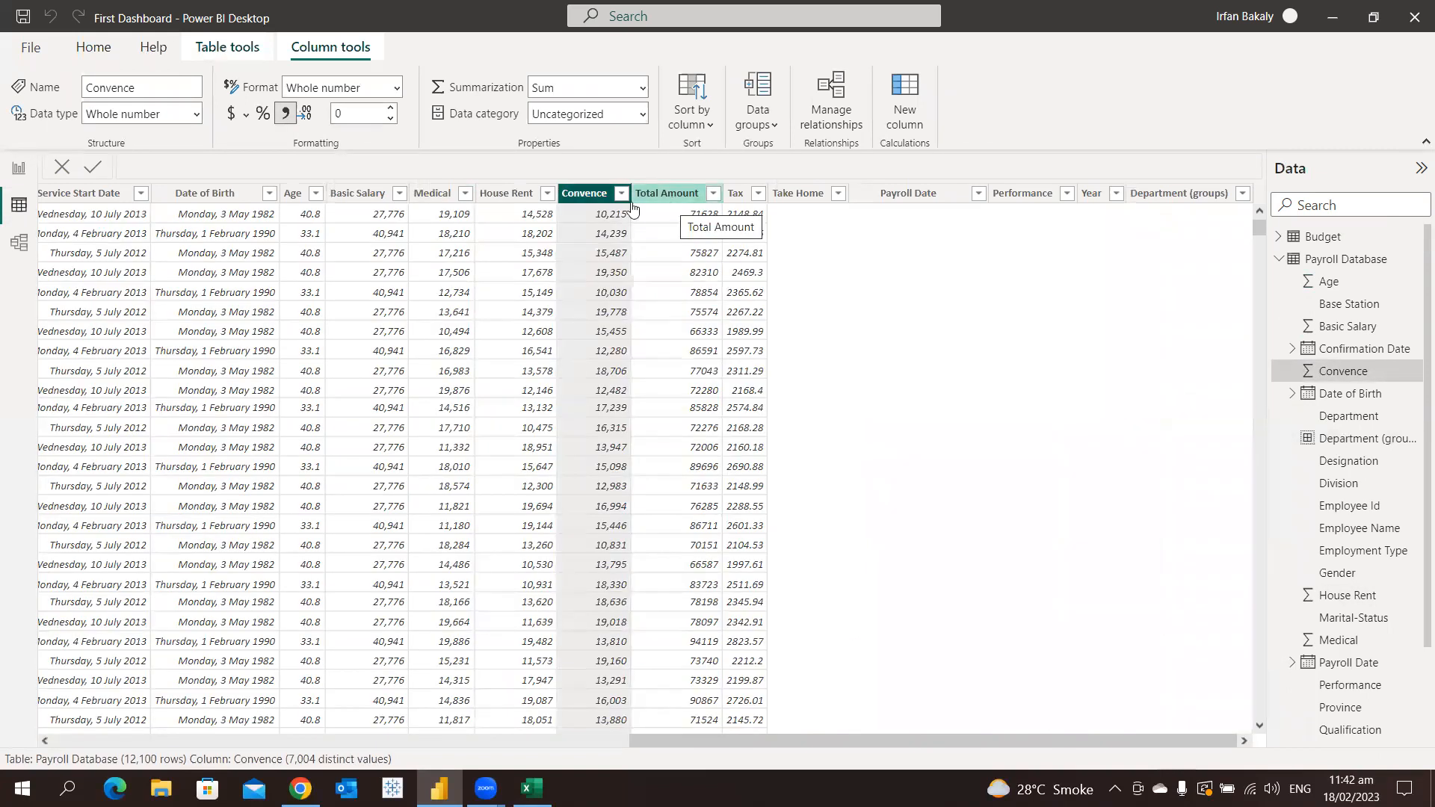
Return to the Payroll Dashboard report page and check the number formatting in the department bars' tooltips
{"action": "left_click", "coordinate": [10, 169]}
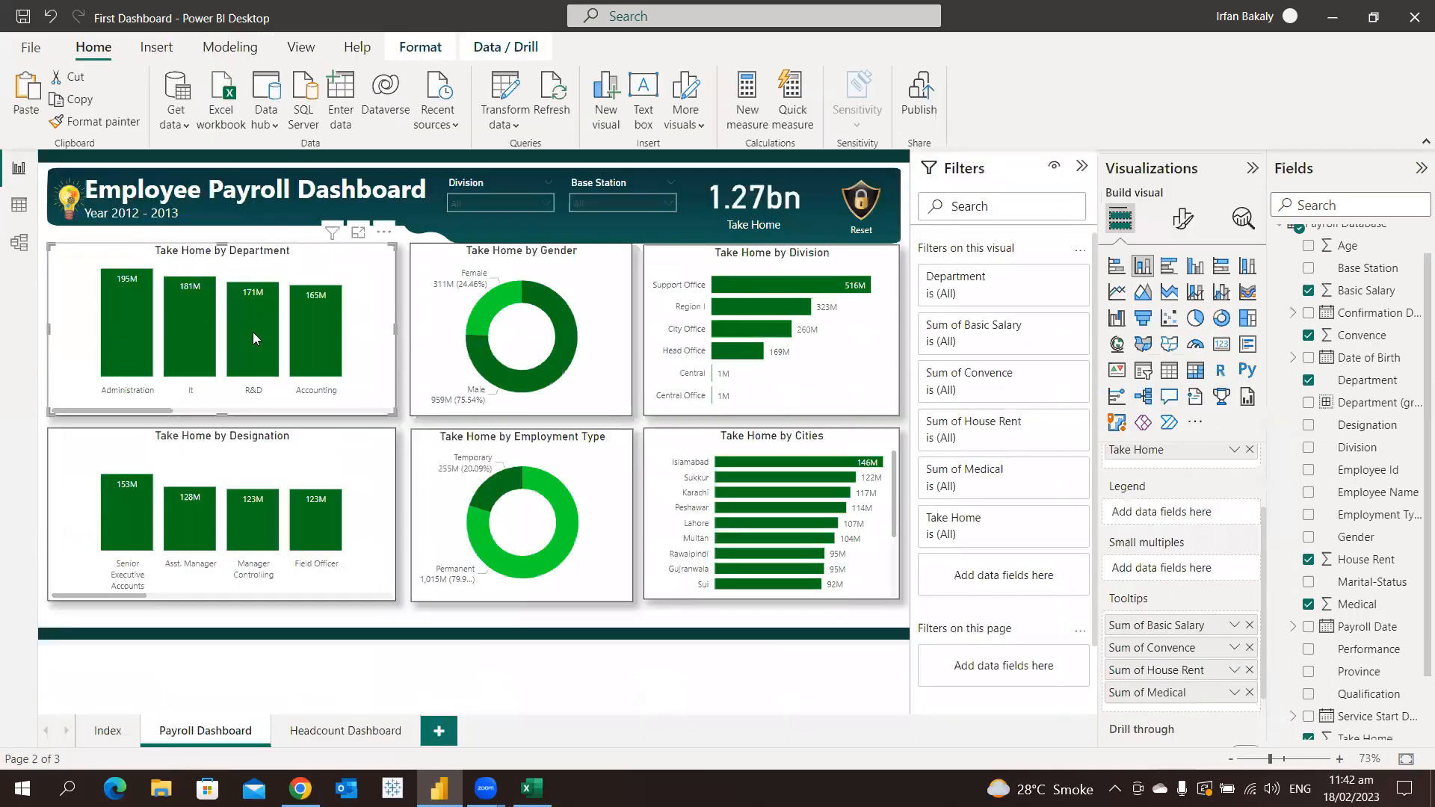
{"action": "mouse_move", "coordinate": [253, 332]}
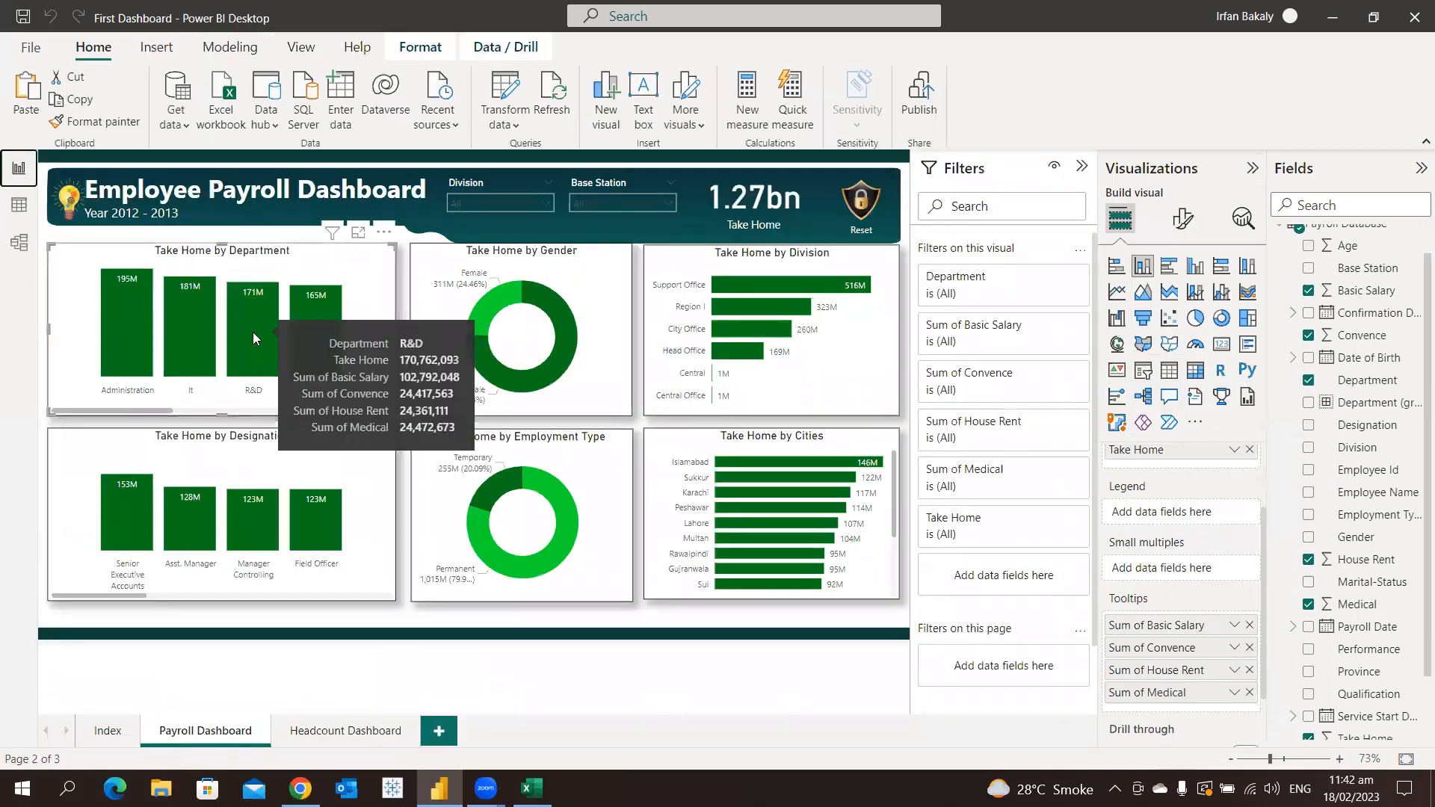
{"action": "mouse_move", "coordinate": [193, 341]}
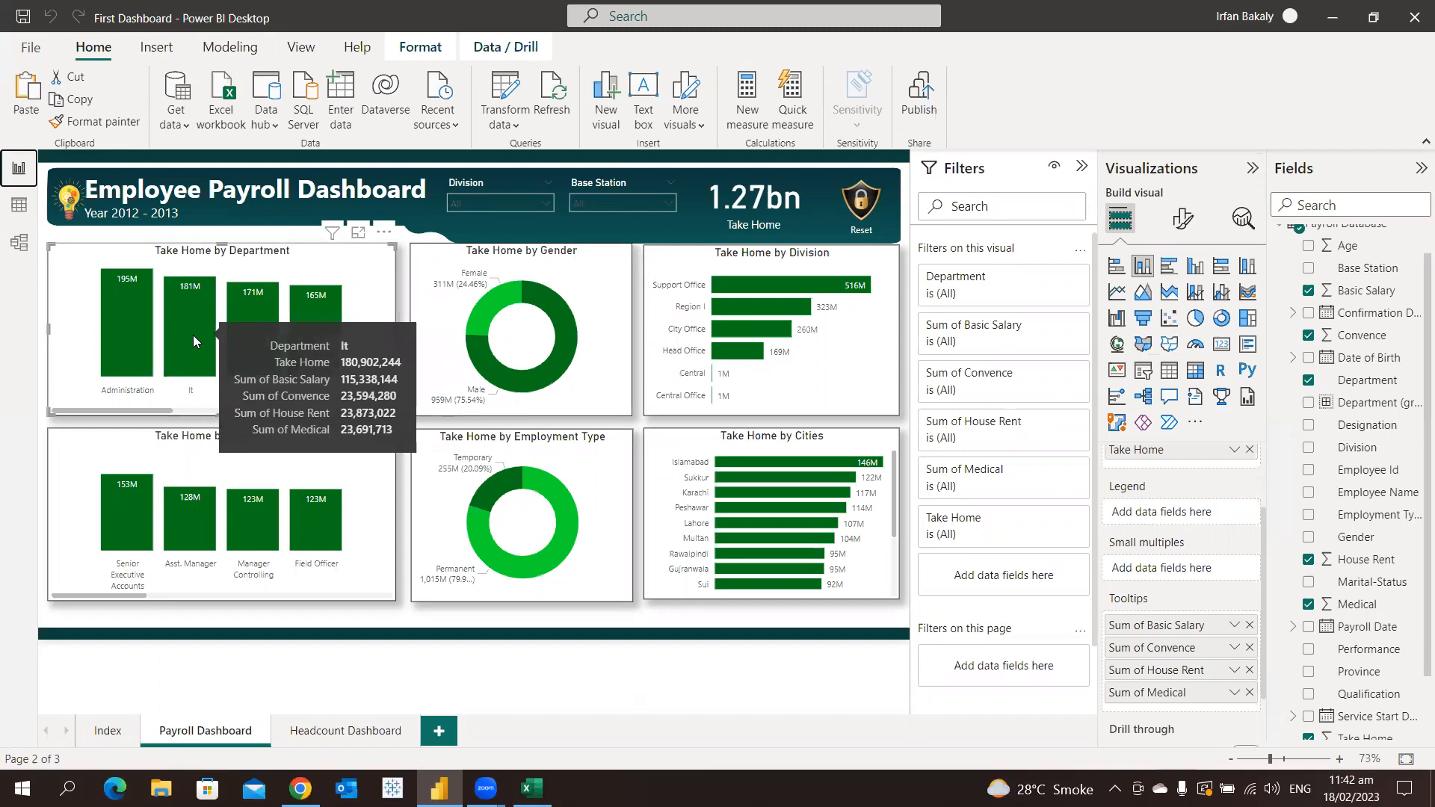
{"action": "mouse_move", "coordinate": [134, 336]}
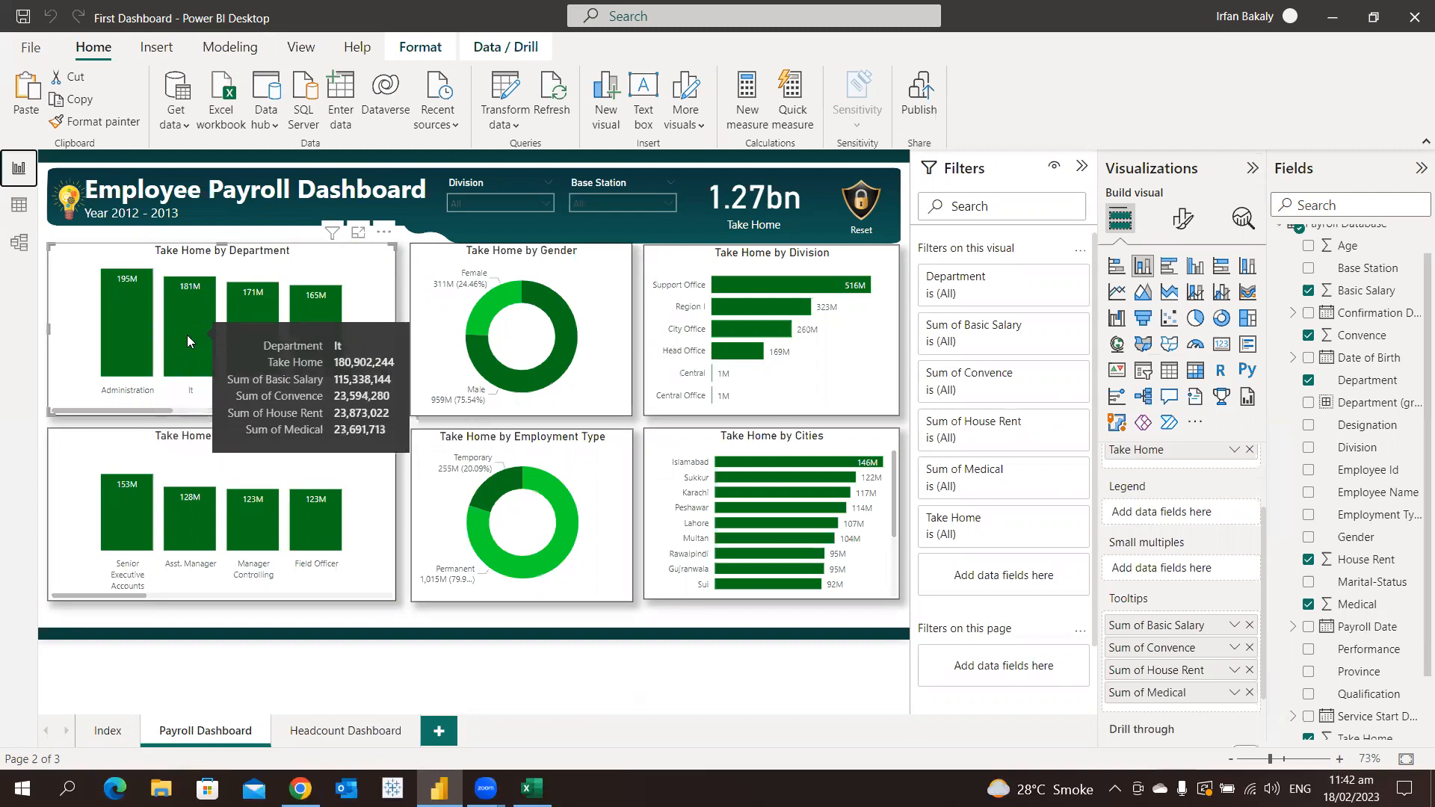
{"action": "mouse_move", "coordinate": [305, 333]}
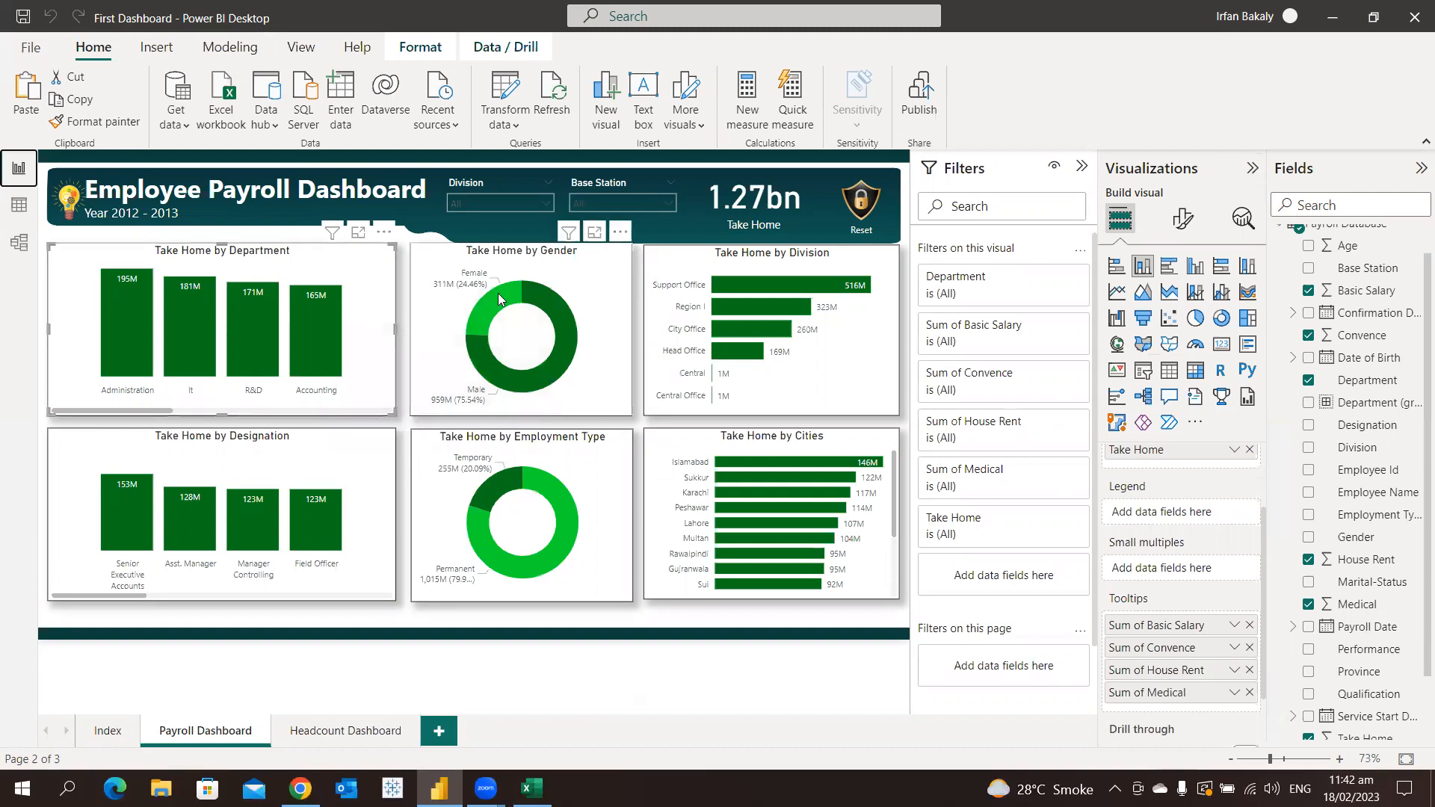
Add Basic Salary, Convence, House Rent and Medical to the Take Home by Gender chart's tooltips and check the Female slice's tooltip
{"action": "mouse_move", "coordinate": [506, 297]}
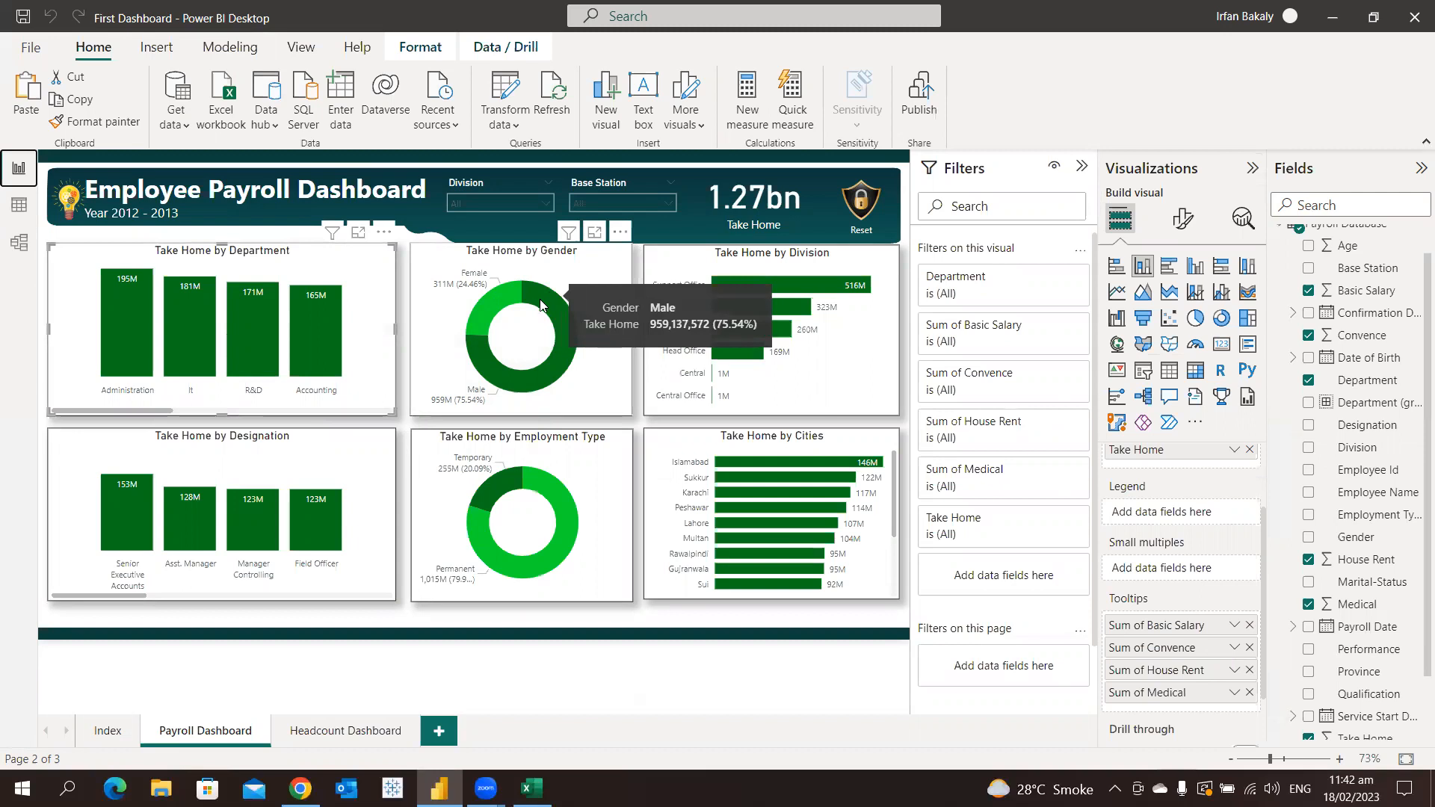
{"action": "left_click", "coordinate": [609, 268]}
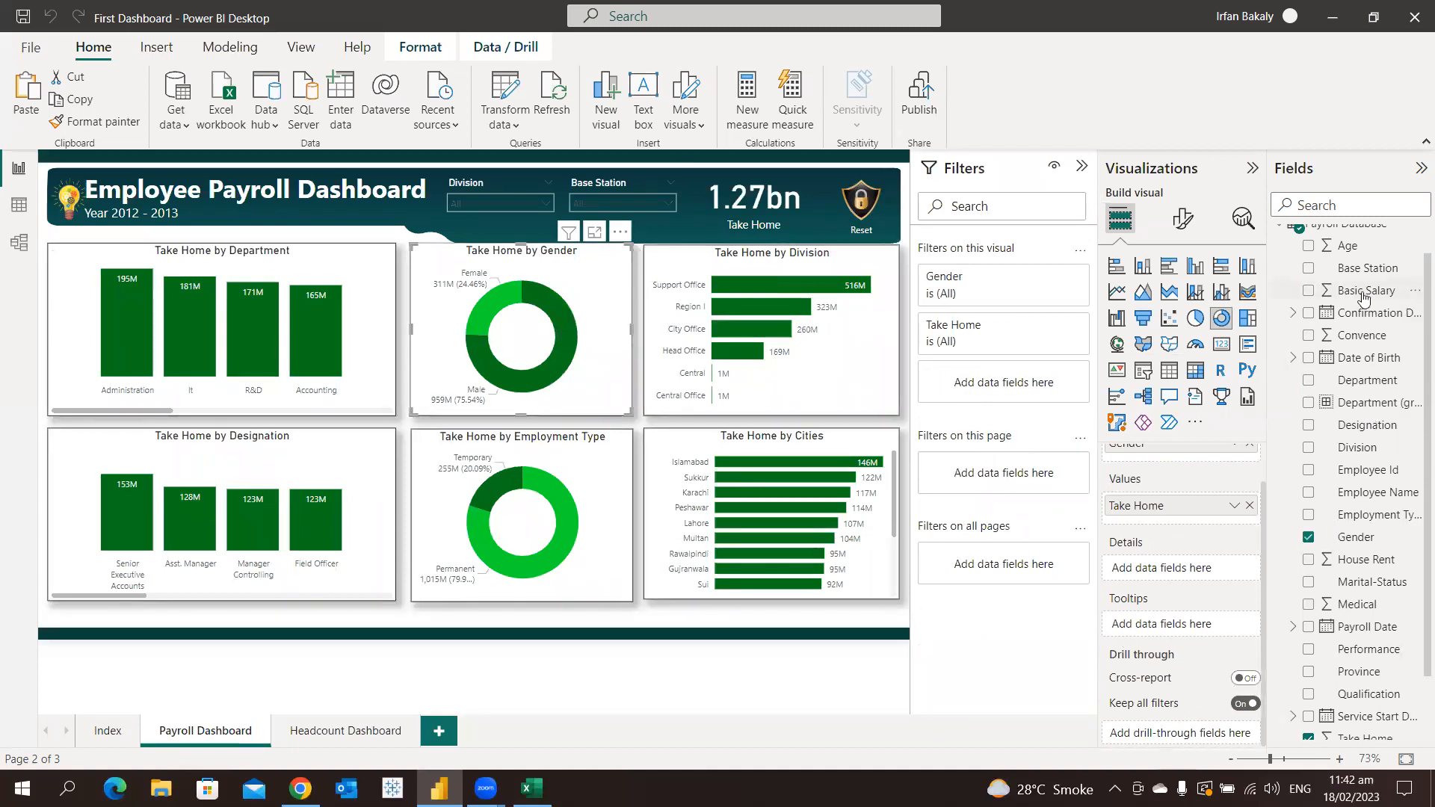
{"action": "left_click_drag", "start_coordinate": [1364, 297], "coordinate": [1169, 626]}
{"action": "left_click_drag", "start_coordinate": [1362, 335], "coordinate": [1176, 641]}
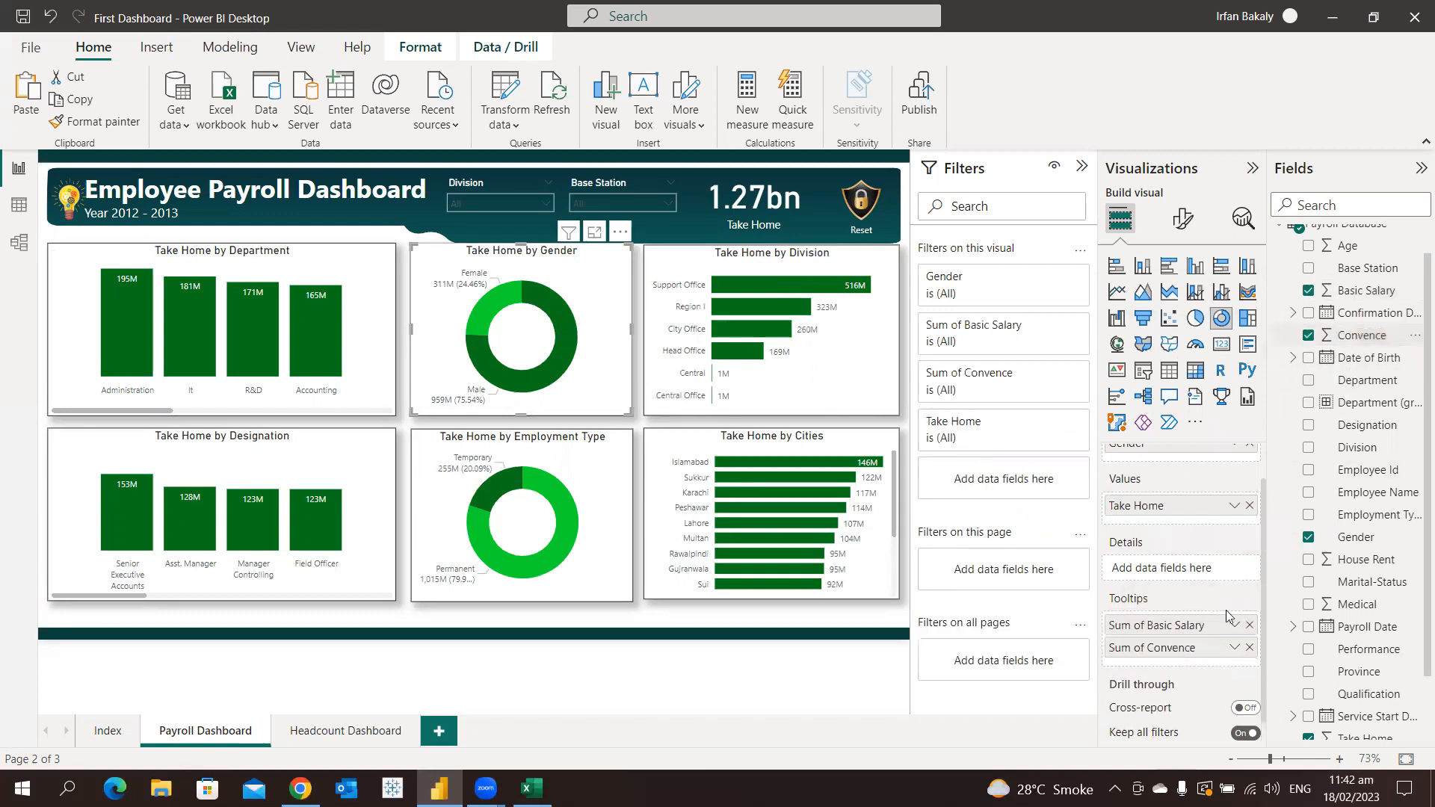
{"action": "left_click_drag", "start_coordinate": [1343, 571], "coordinate": [1187, 665]}
{"action": "left_click_drag", "start_coordinate": [1357, 604], "coordinate": [1199, 692]}
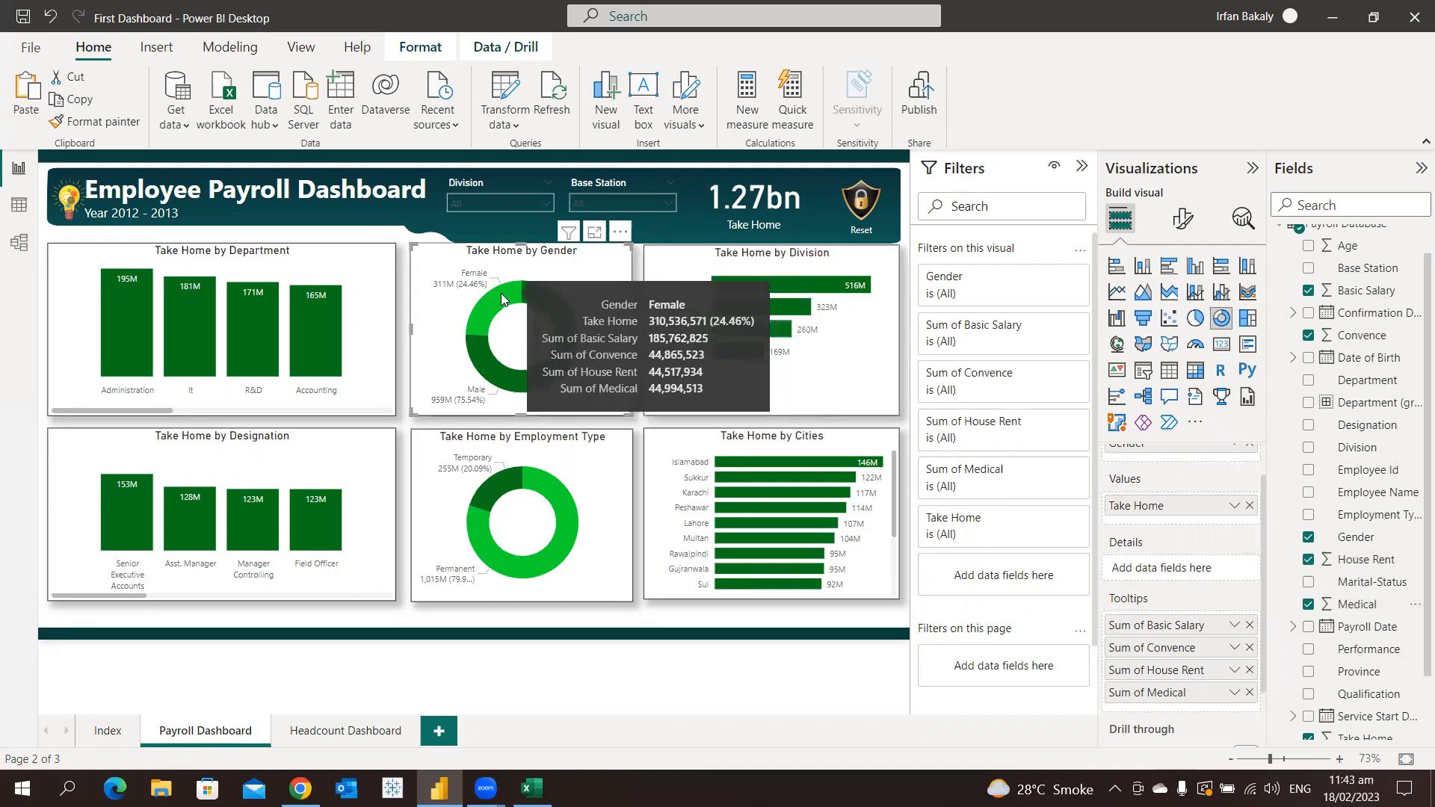
{"action": "mouse_move", "coordinate": [486, 320]}
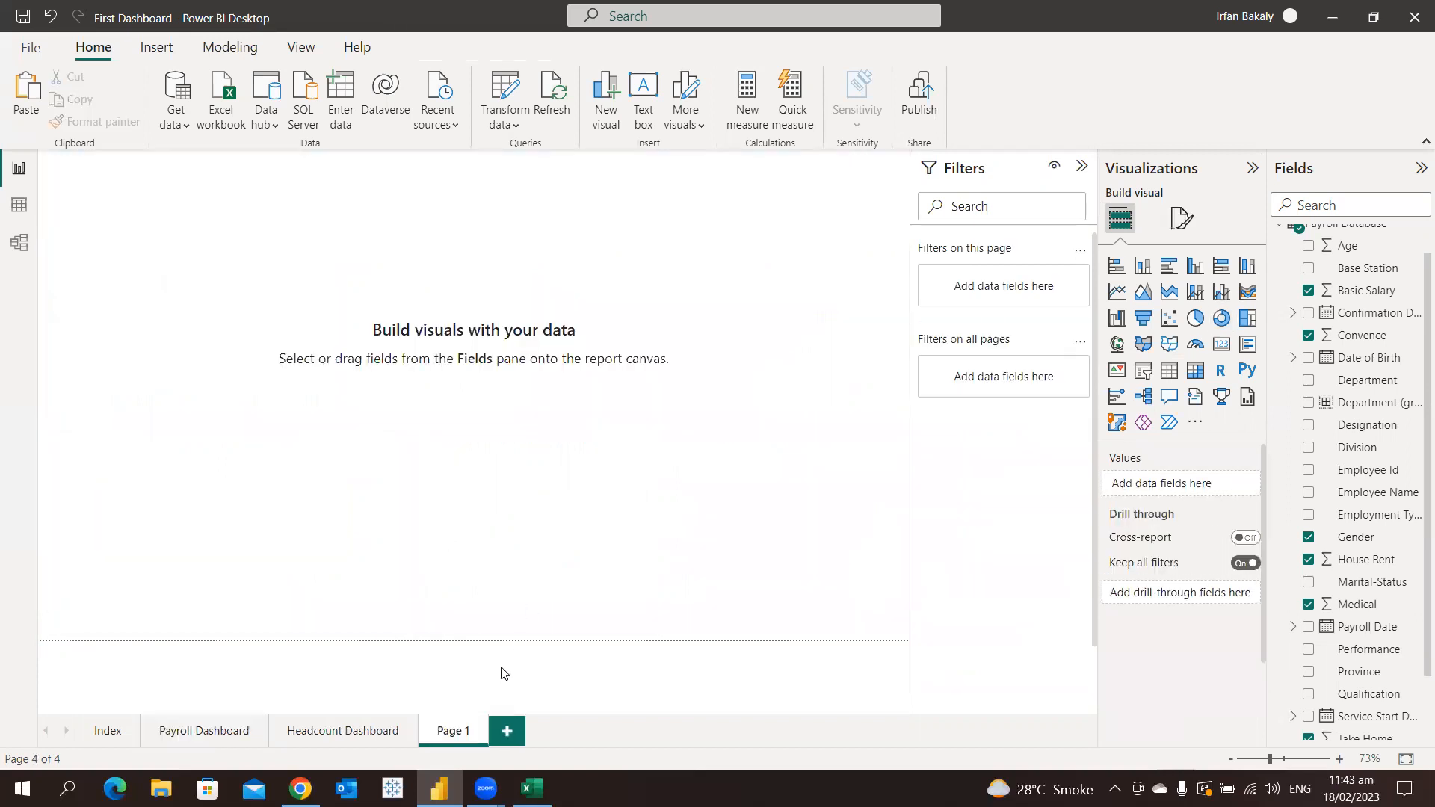
Add a new report page named Tooltip and allow it to be used as a tooltip
{"action": "double_click", "coordinate": [452, 731]}
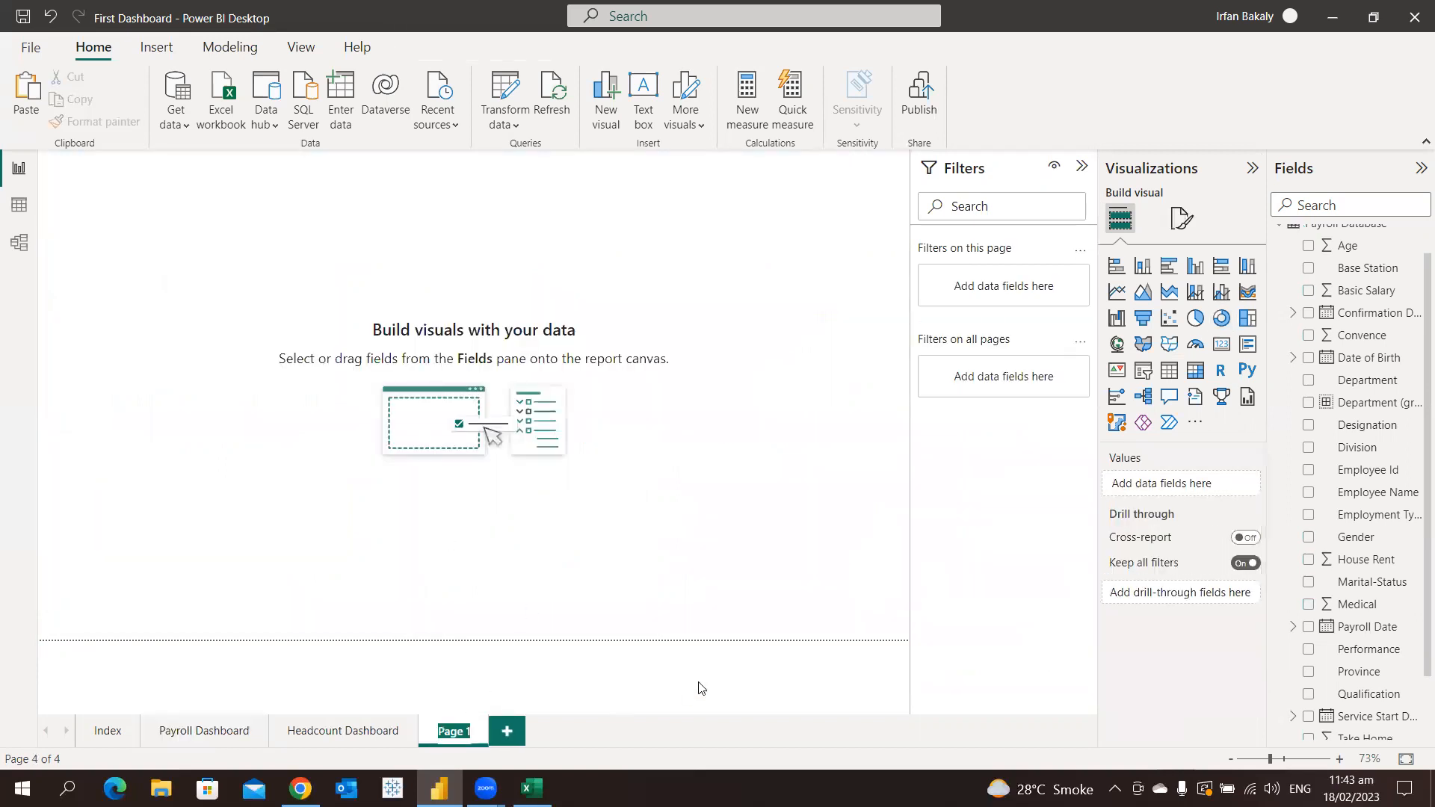
{"action": "type", "text": "Tooltip"}
{"action": "key", "text": "Return"}
{"action": "left_click", "coordinate": [1187, 228]}
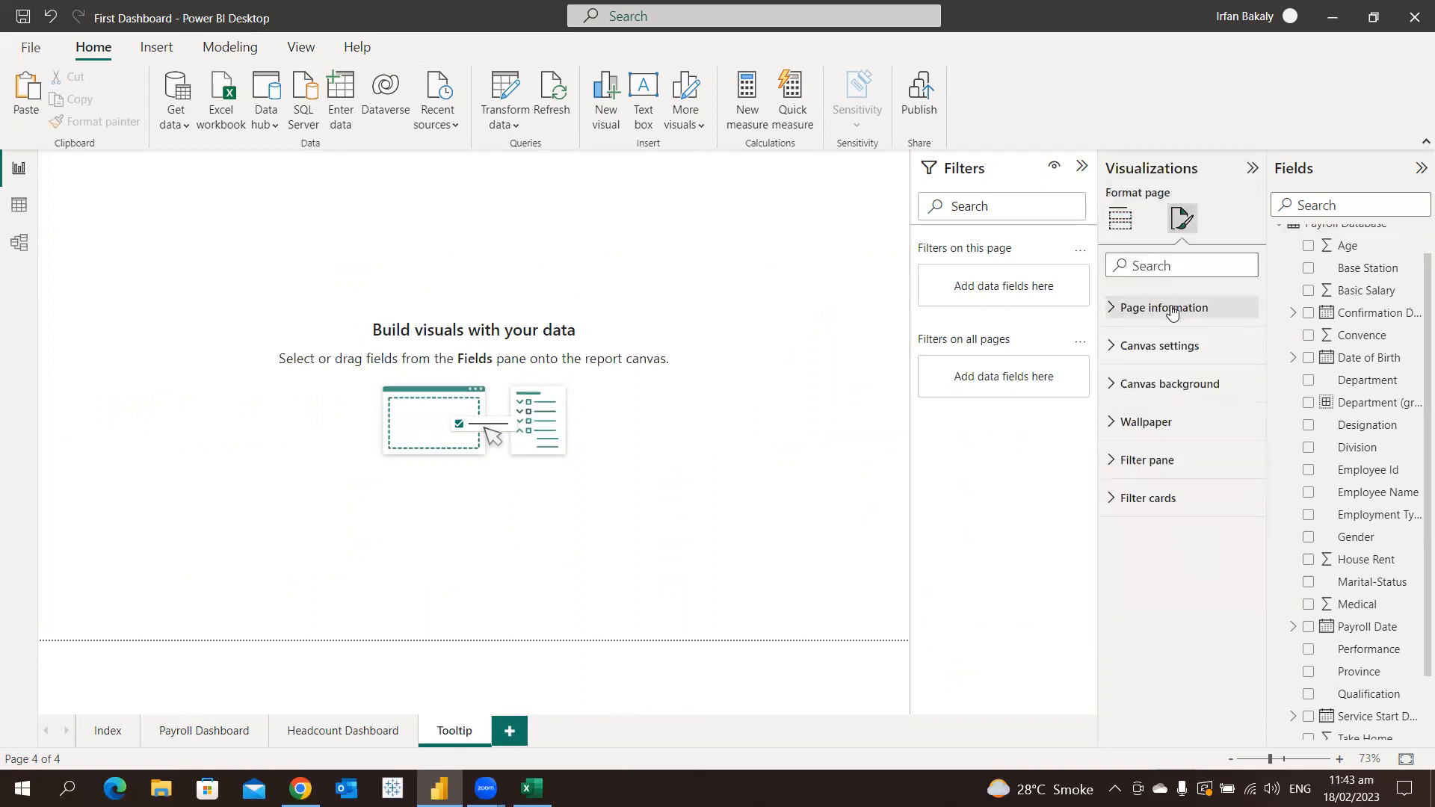
{"action": "left_click", "coordinate": [1171, 313]}
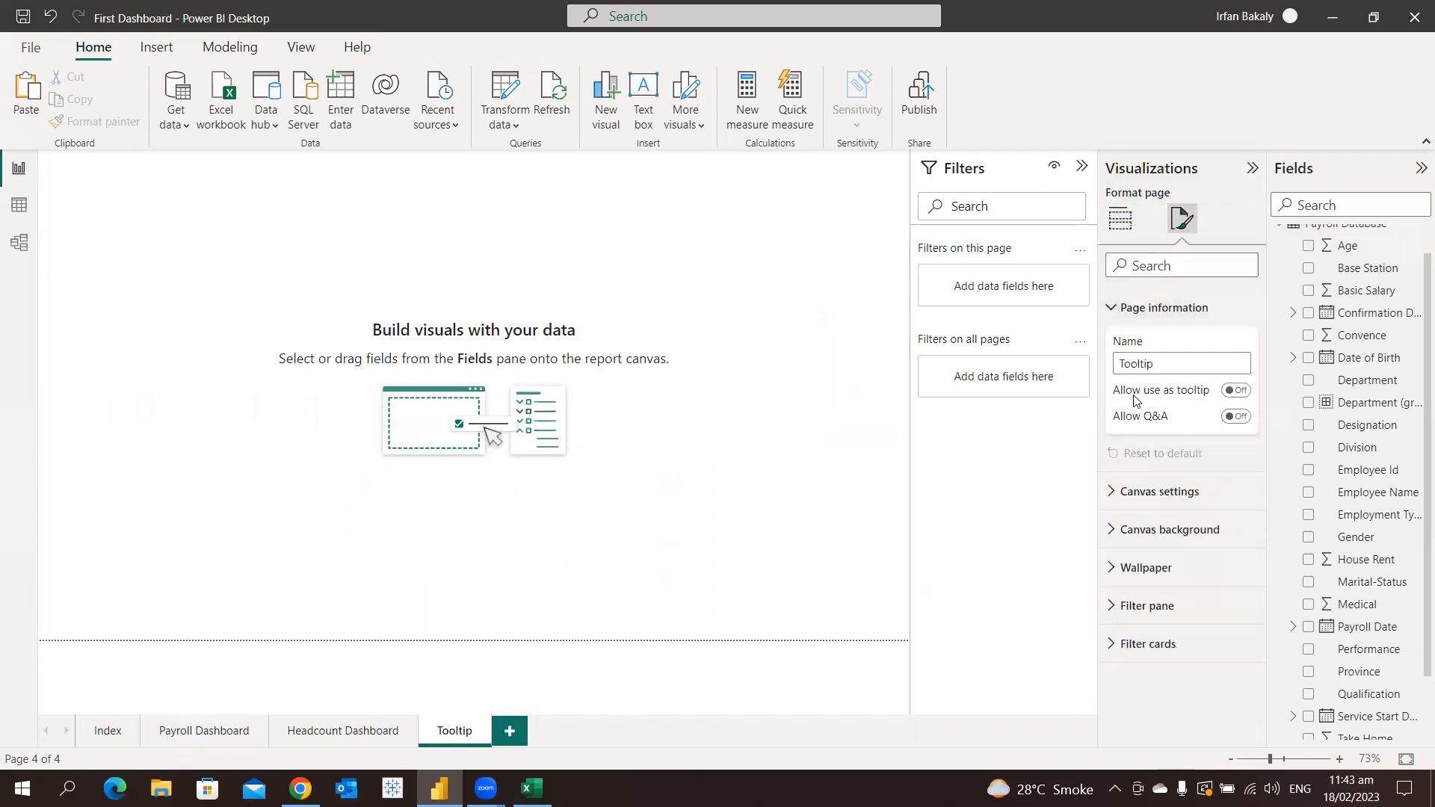
{"action": "left_click", "coordinate": [1236, 391]}
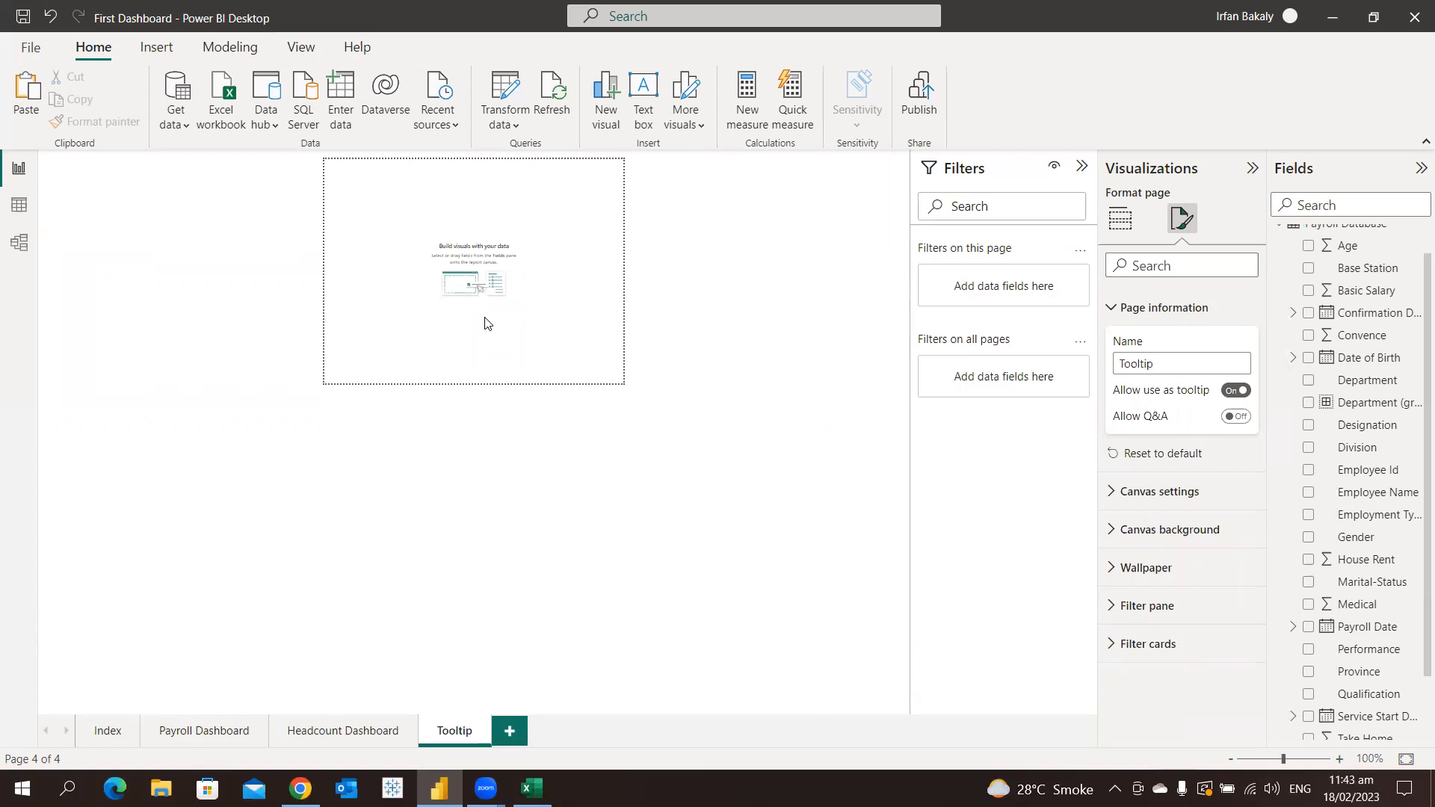
Review the Tooltip page's canvas settings and the available canvas types, keeping the Tooltip type
{"action": "left_click", "coordinate": [1159, 317]}
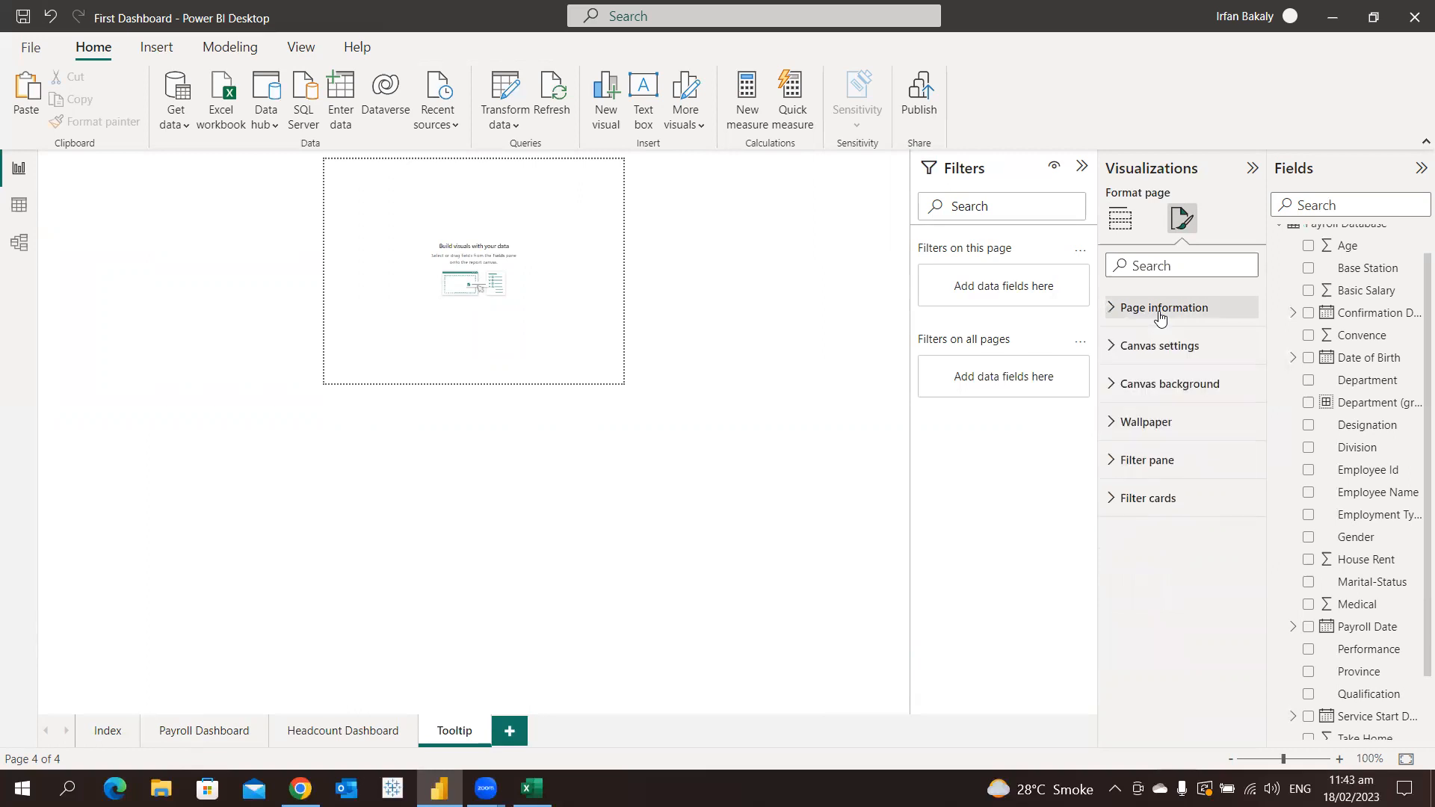
{"action": "left_click", "coordinate": [1192, 359]}
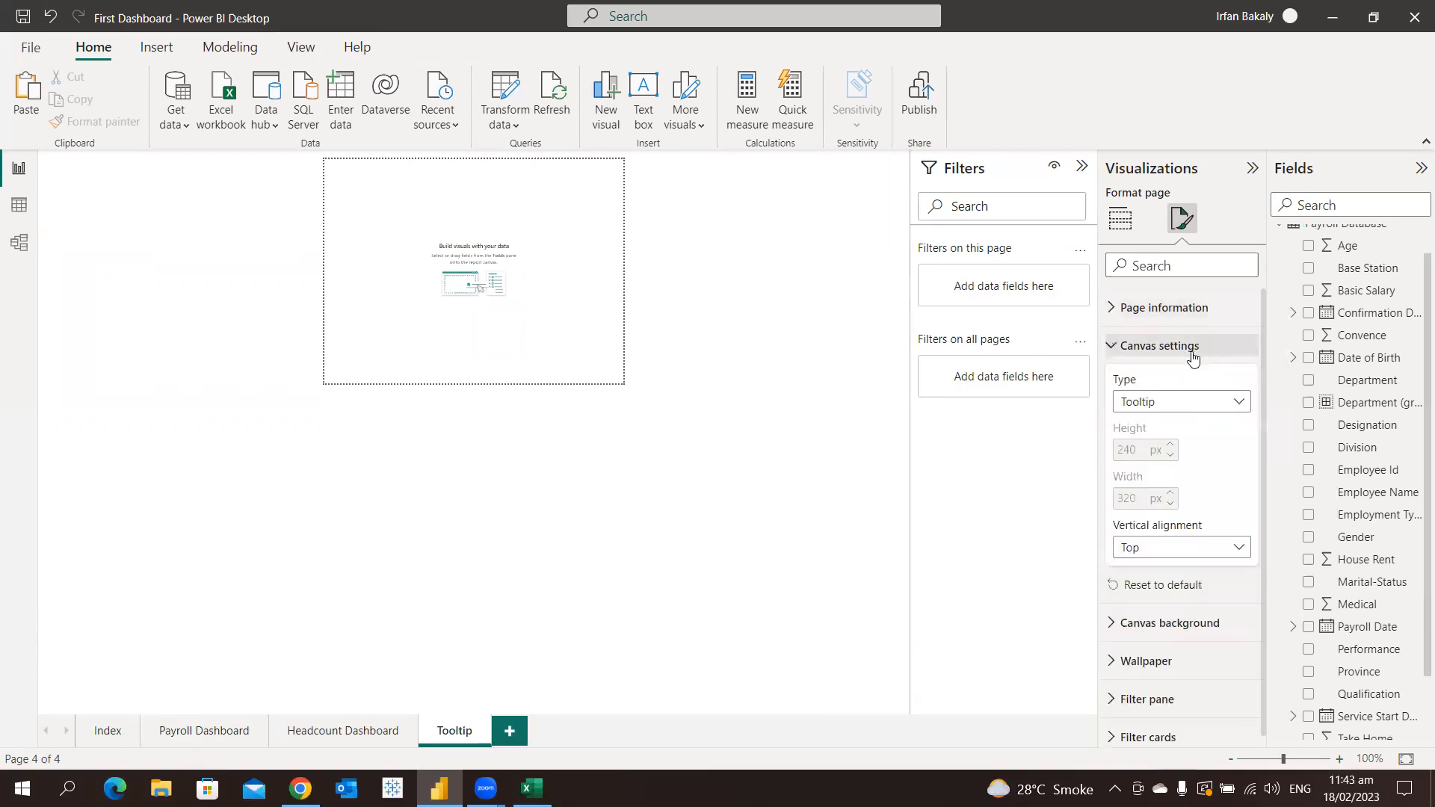
{"action": "left_click", "coordinate": [1192, 404]}
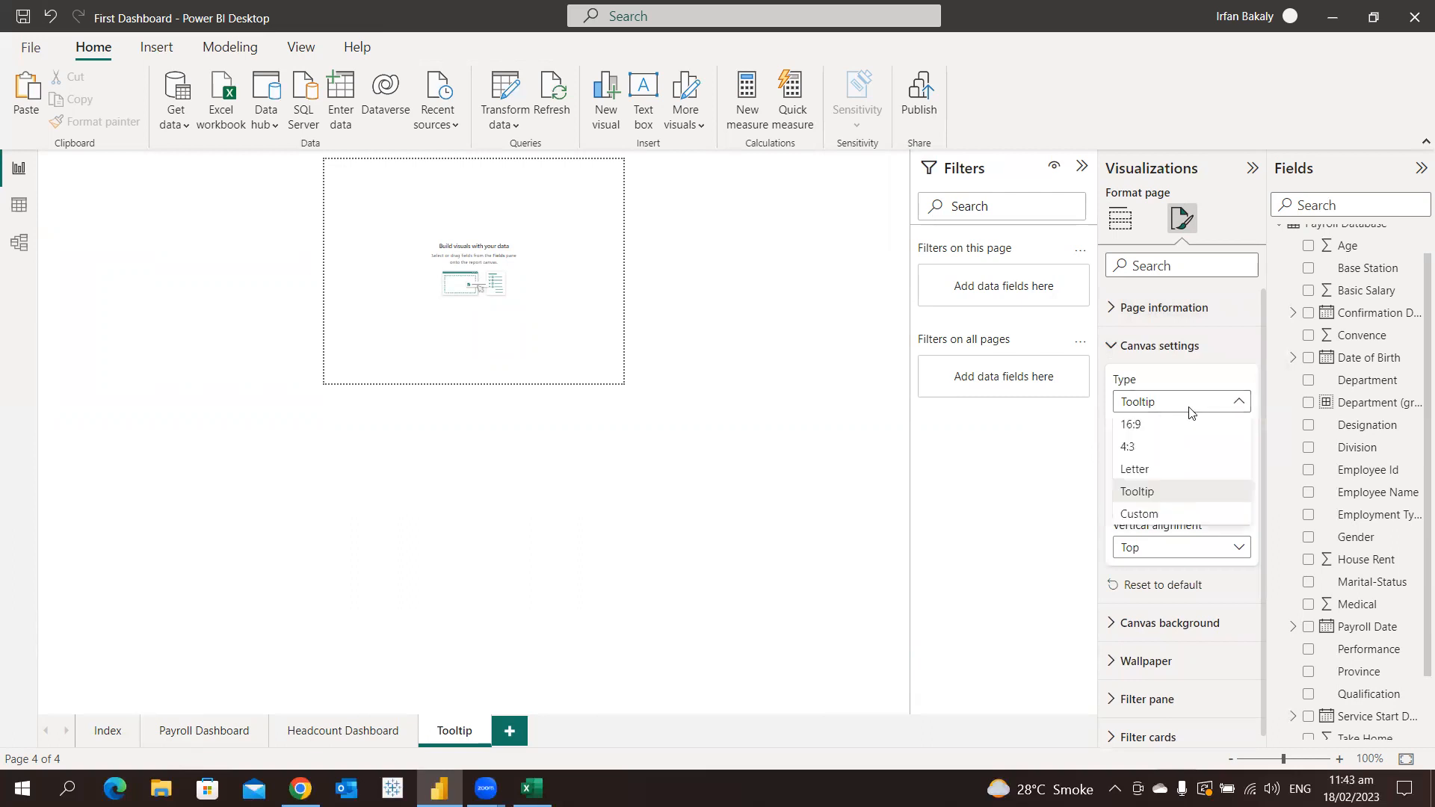
{"action": "left_click", "coordinate": [1189, 404]}
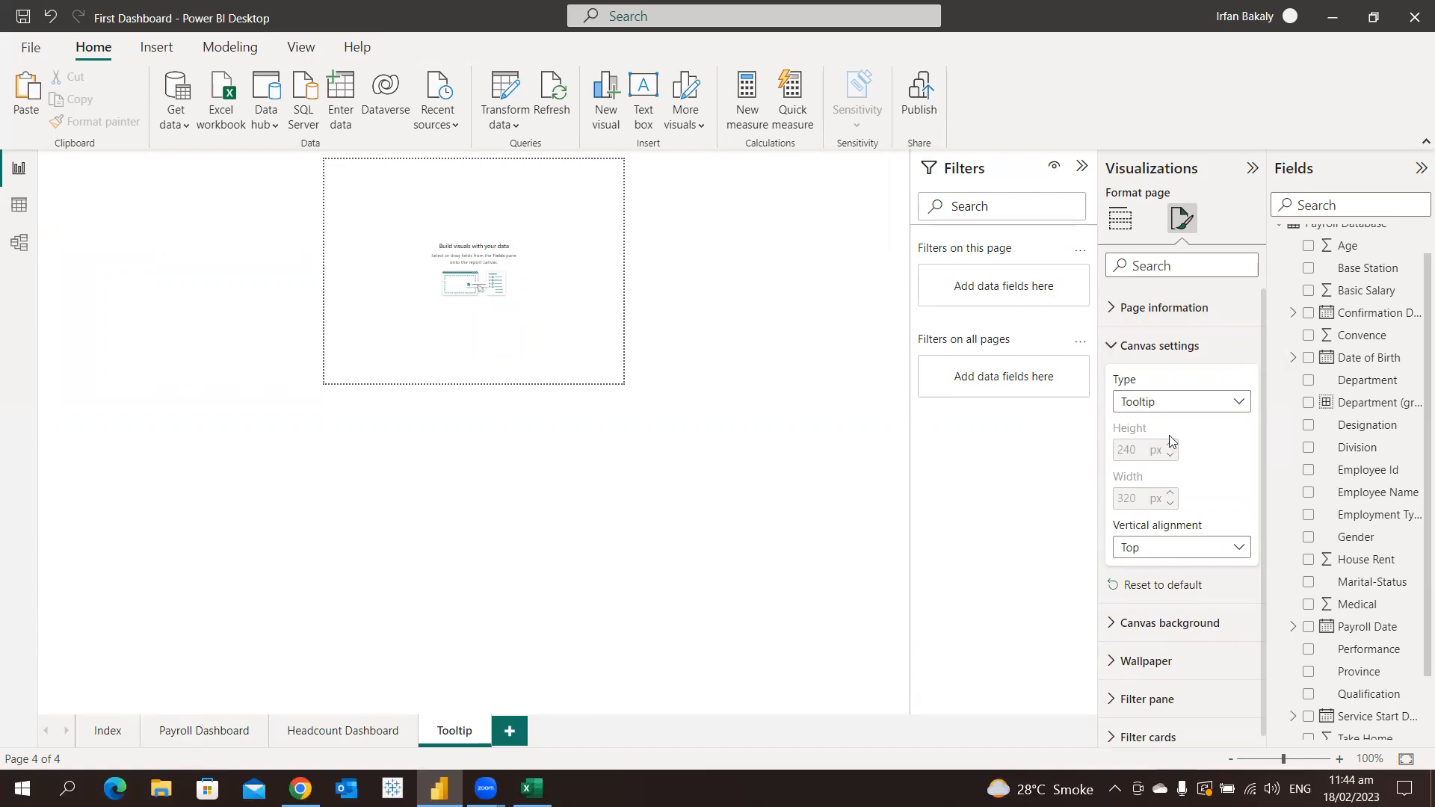
Change the Tooltip page's canvas type to Custom with a height and width of 500 px each
{"action": "left_click", "coordinate": [1188, 411]}
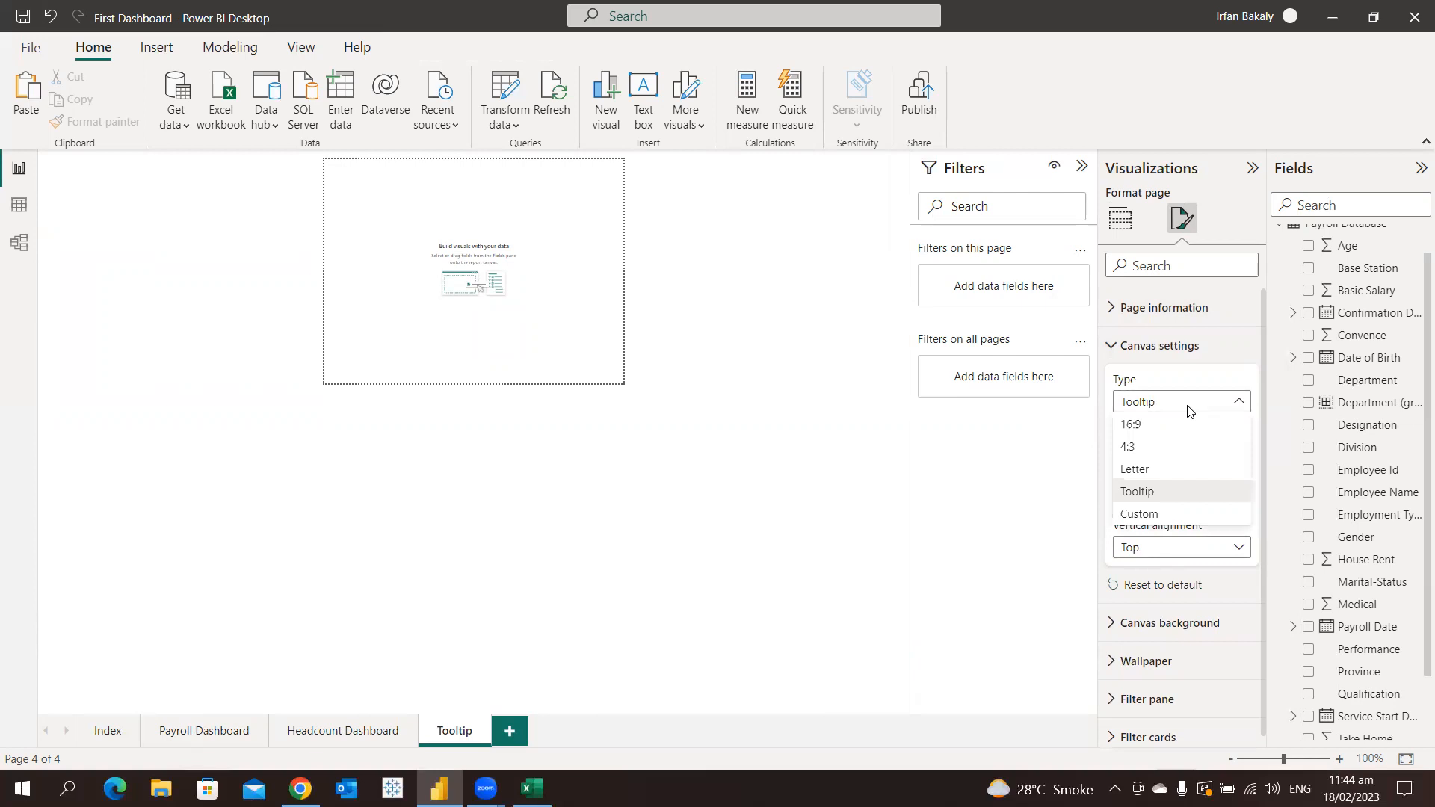
{"action": "left_click", "coordinate": [1179, 514]}
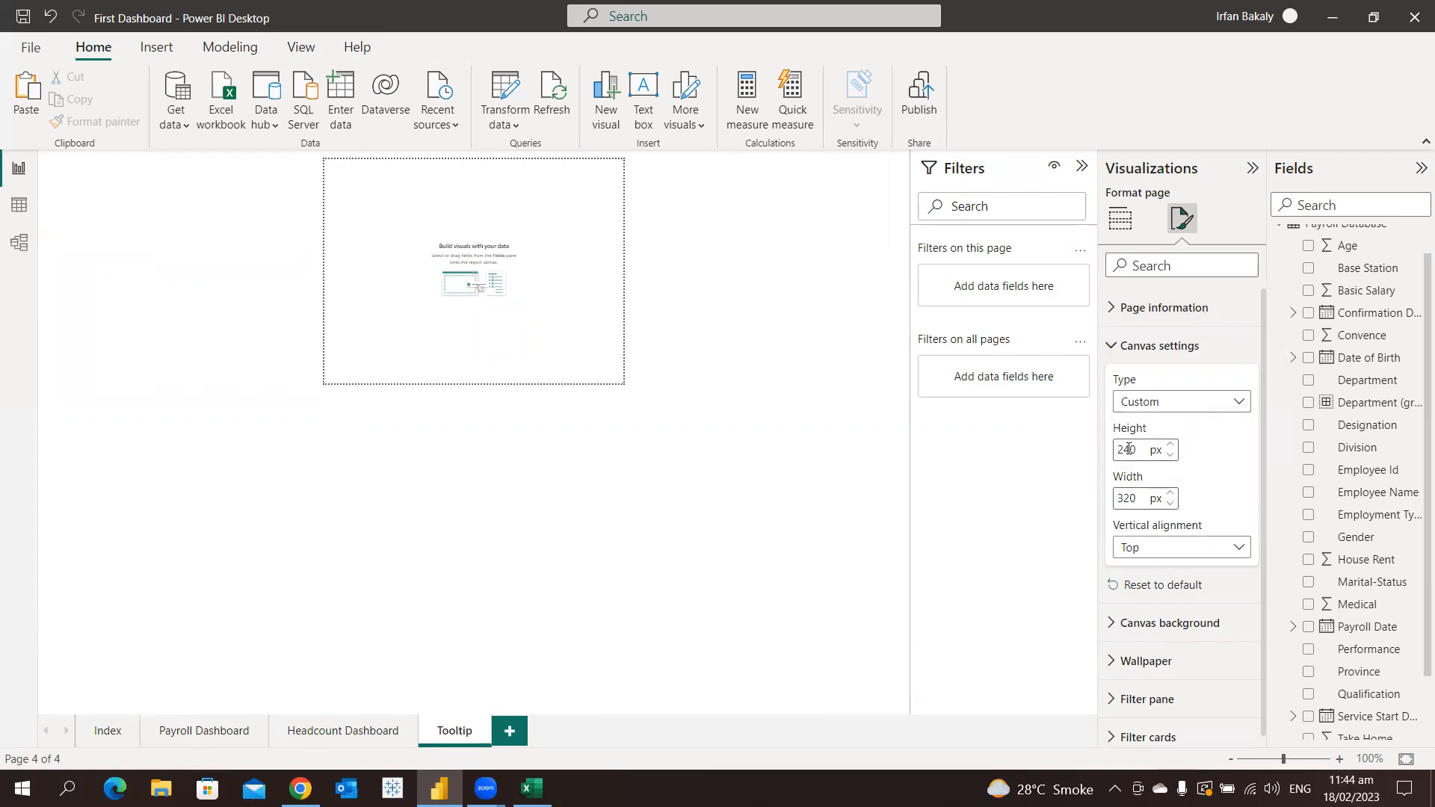
{"action": "double_click", "coordinate": [1130, 449]}
{"action": "type", "text": "500"}
{"action": "key", "text": "Tab"}
{"action": "type", "text": "500"}
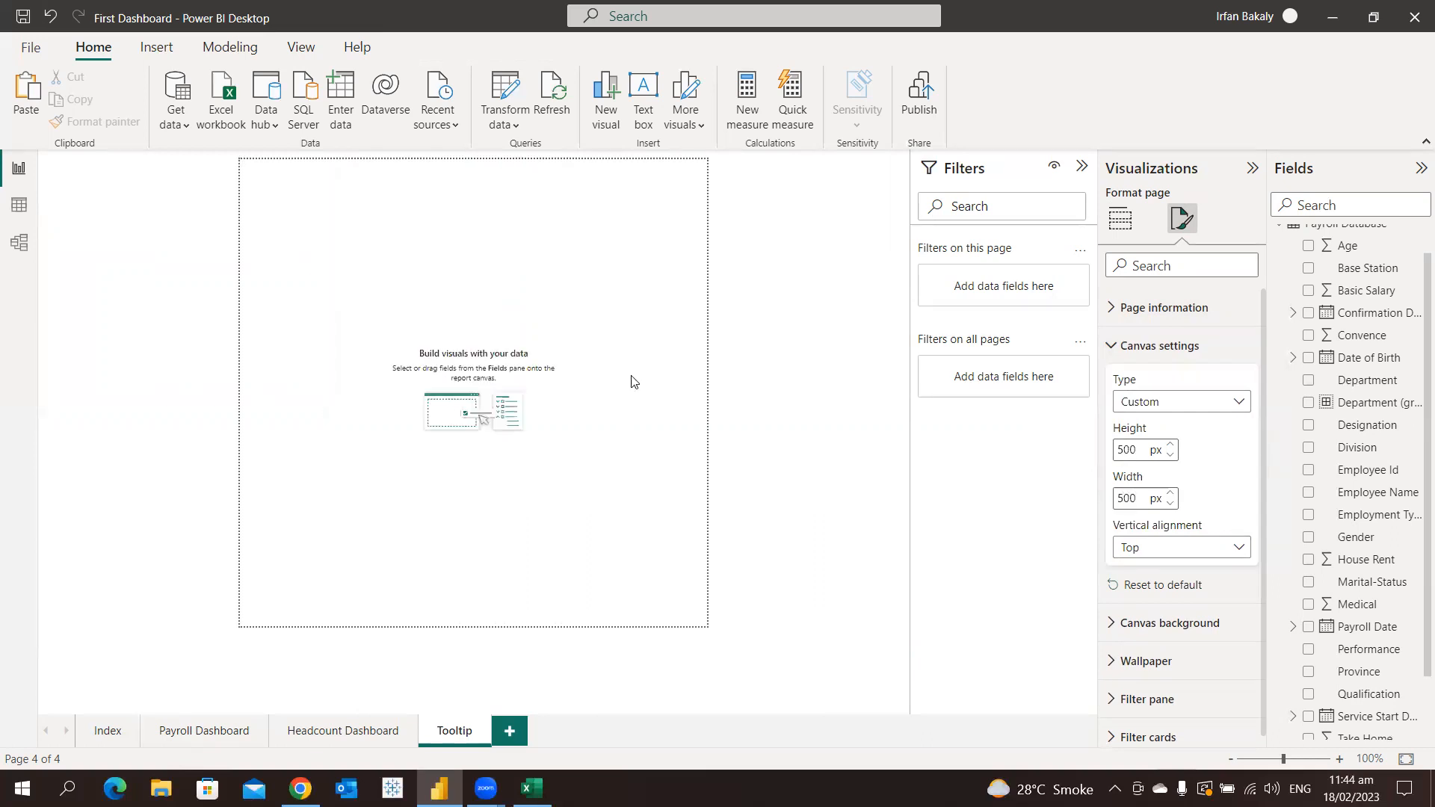
{"action": "left_click", "coordinate": [562, 341]}
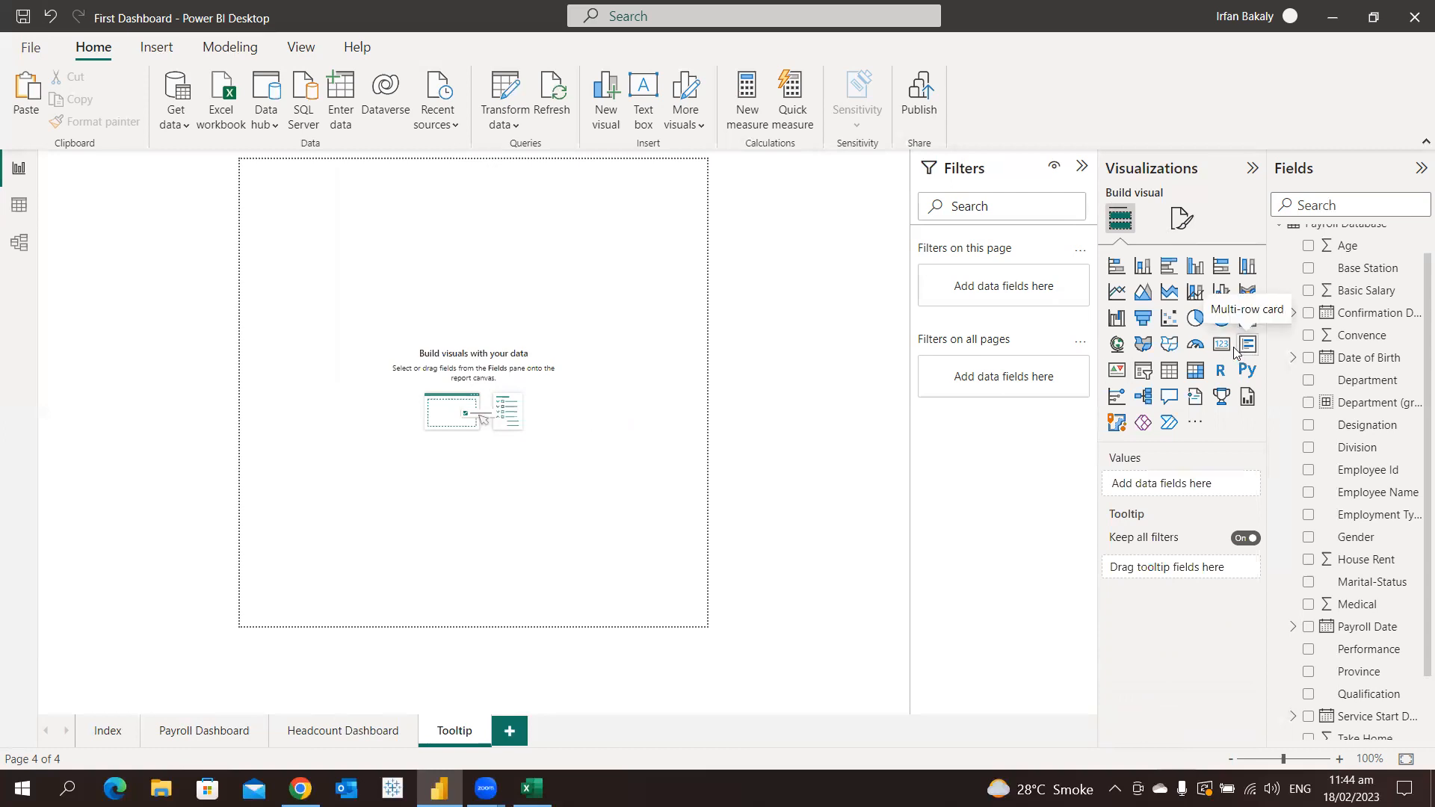
Insert an oval shape about 87 wide and 80 high near the centre of the Tooltip page
{"action": "left_click", "coordinate": [155, 49]}
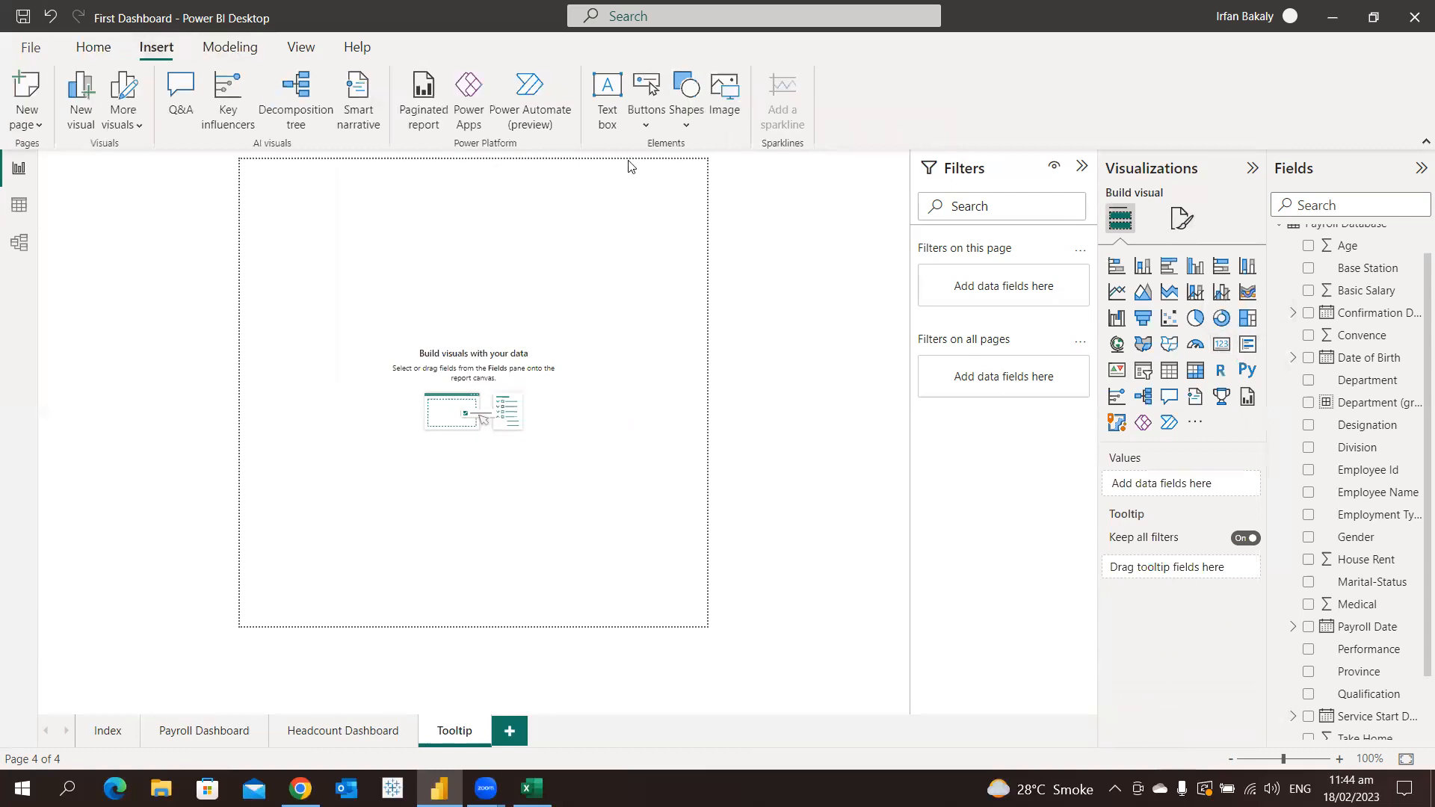
{"action": "left_click", "coordinate": [682, 127]}
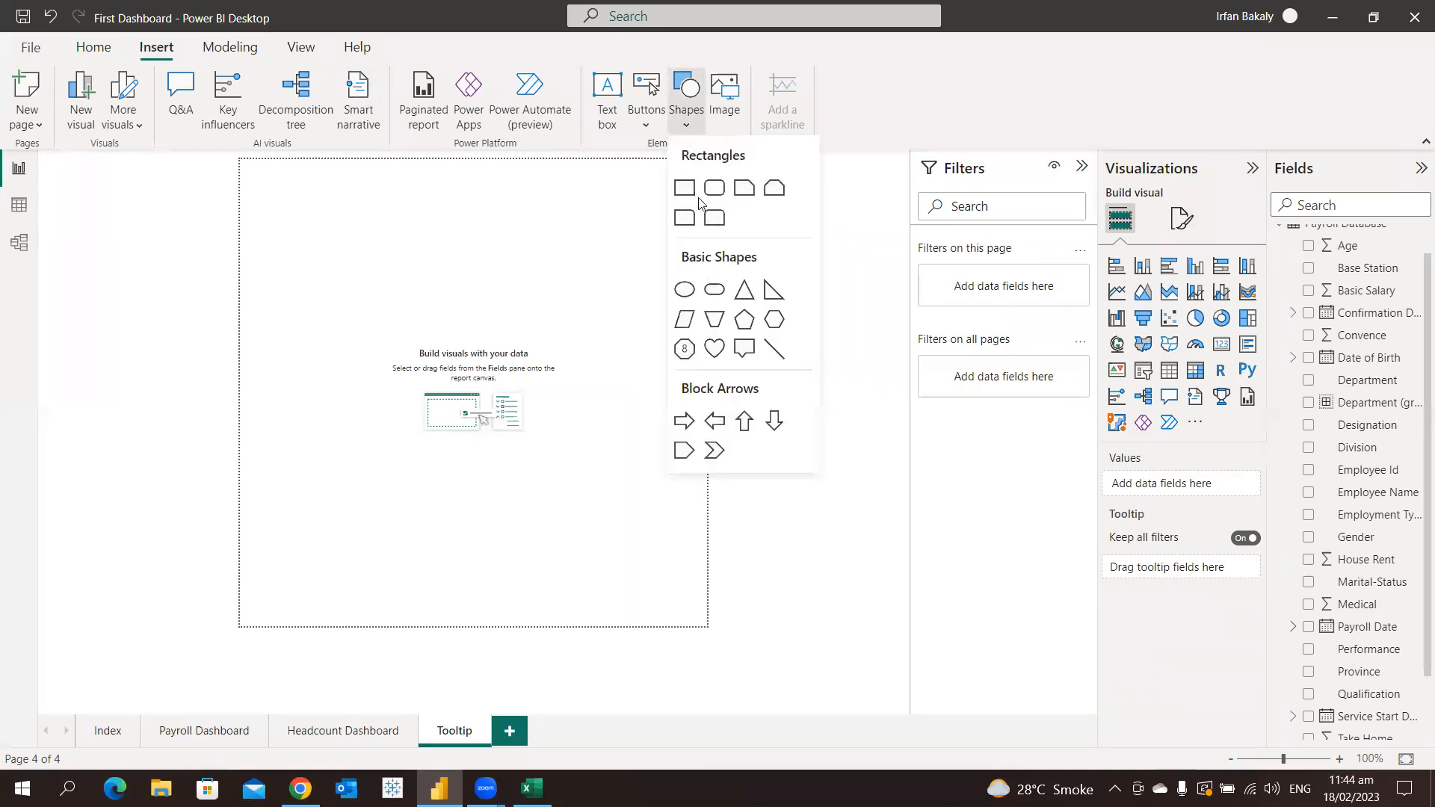
{"action": "left_click", "coordinate": [684, 289]}
{"action": "left_click_drag", "start_coordinate": [508, 419], "coordinate": [480, 399]}
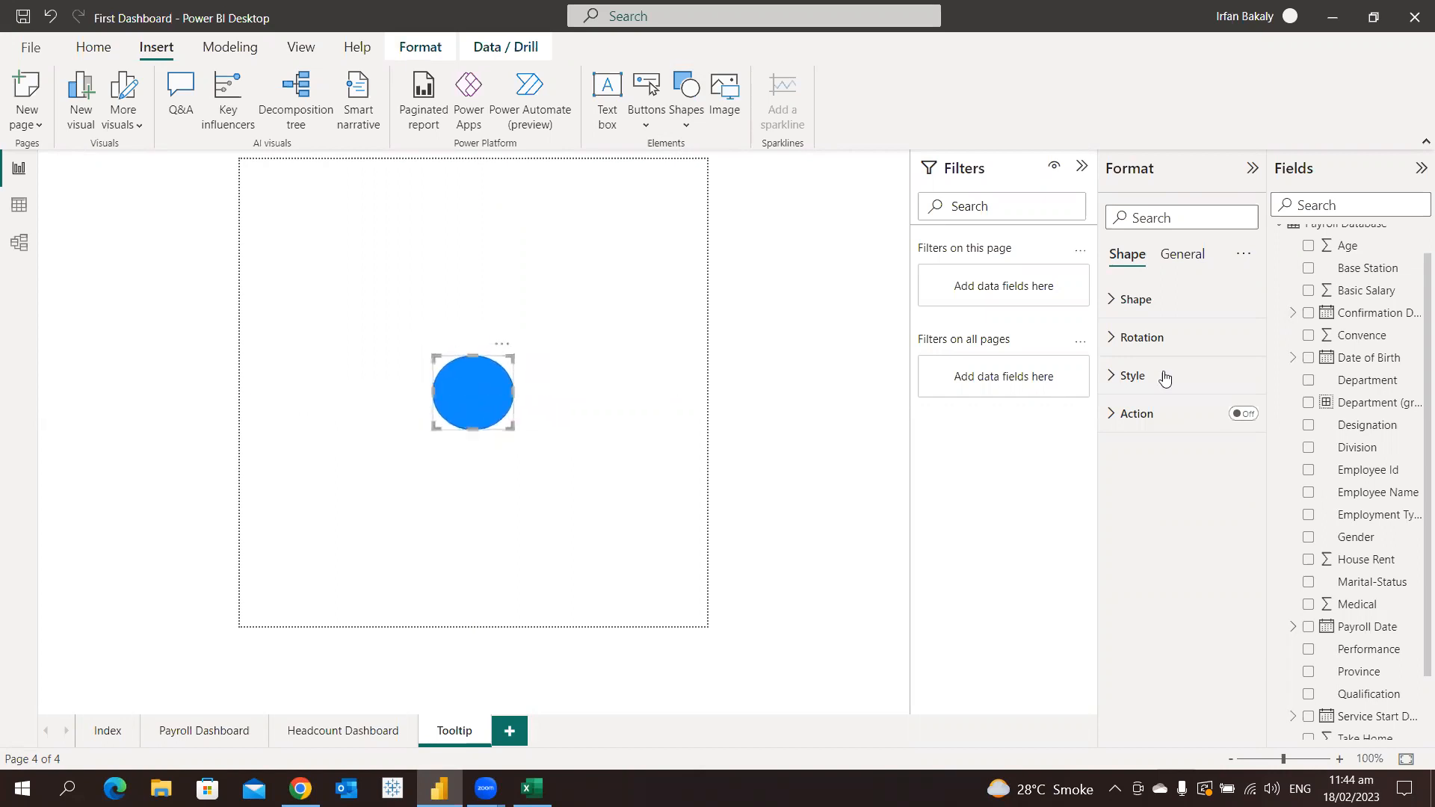
Set the oval's width to 80 so that it matches its height
{"action": "left_click", "coordinate": [1174, 260]}
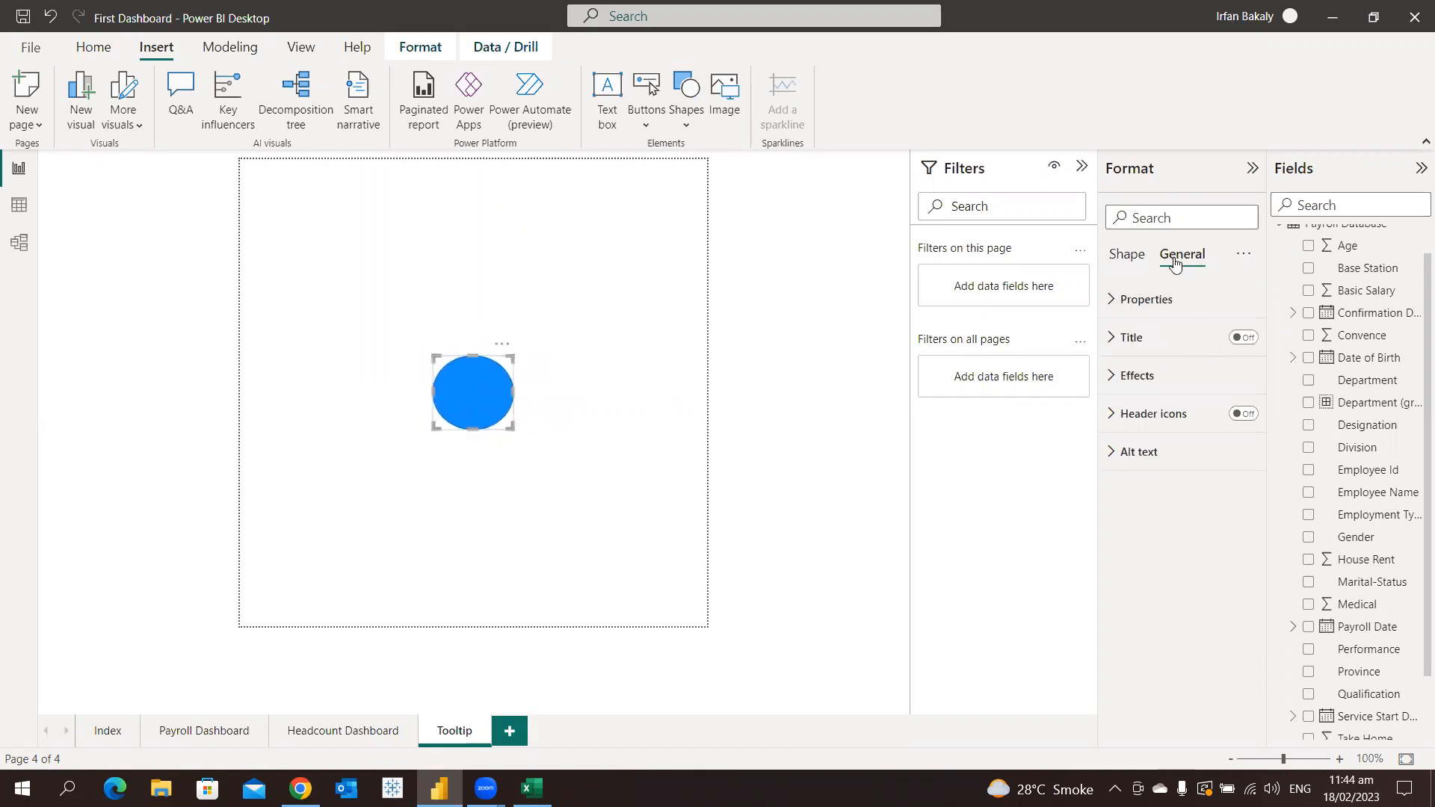
{"action": "left_click", "coordinate": [1165, 304]}
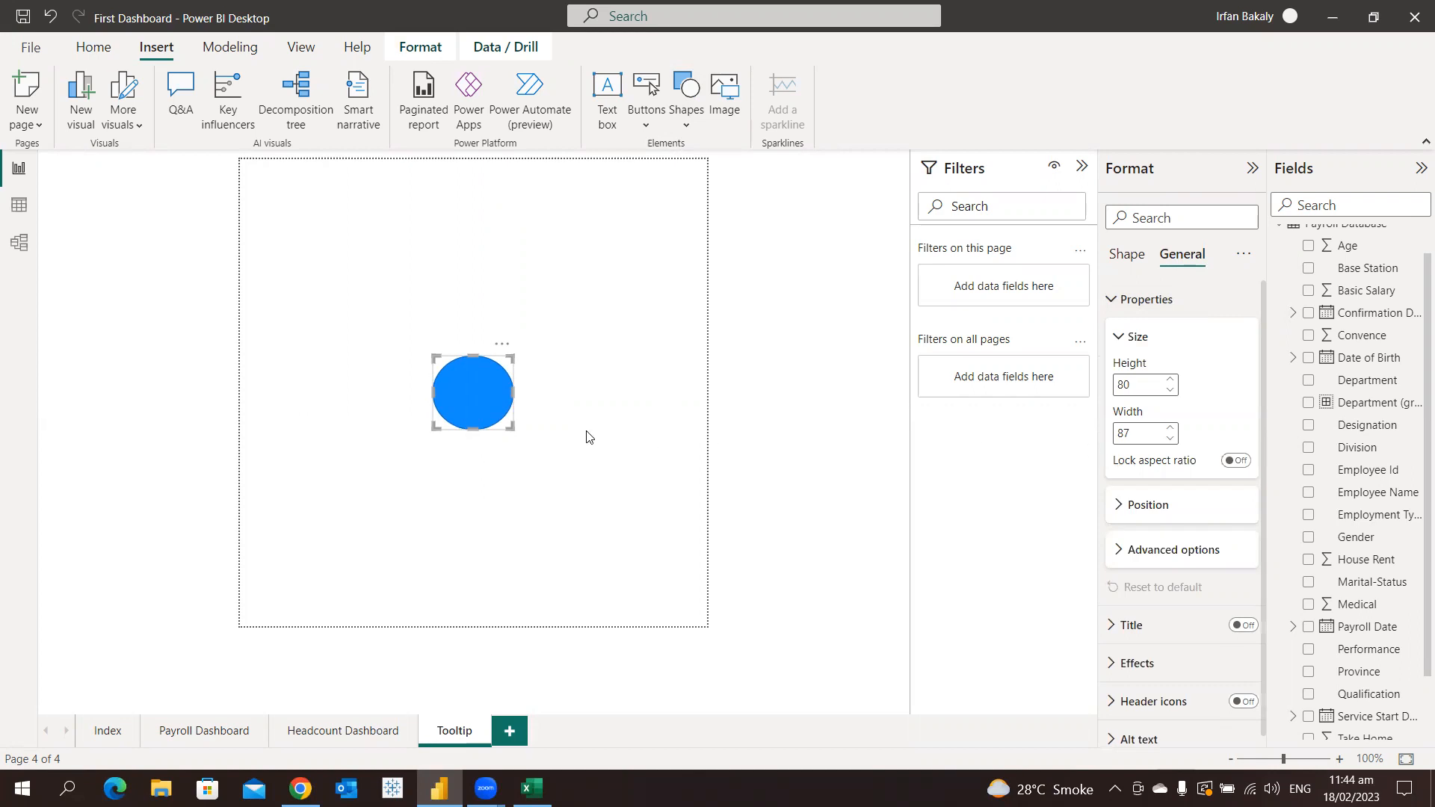
{"action": "left_click_drag", "start_coordinate": [1138, 387], "coordinate": [1076, 391]}
{"action": "key", "text": "Tab"}
{"action": "type", "text": "80"}
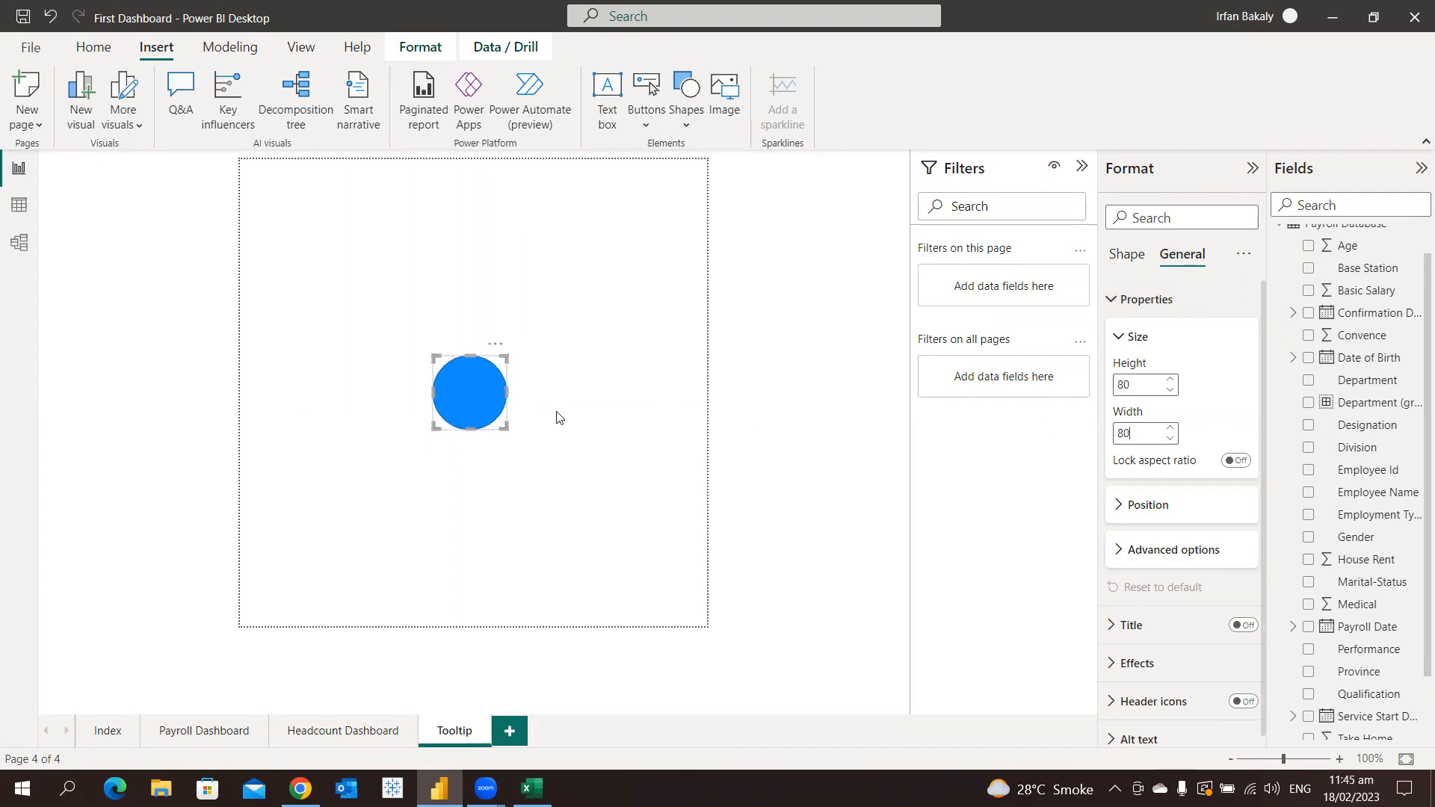
{"action": "left_click", "coordinate": [1141, 301]}
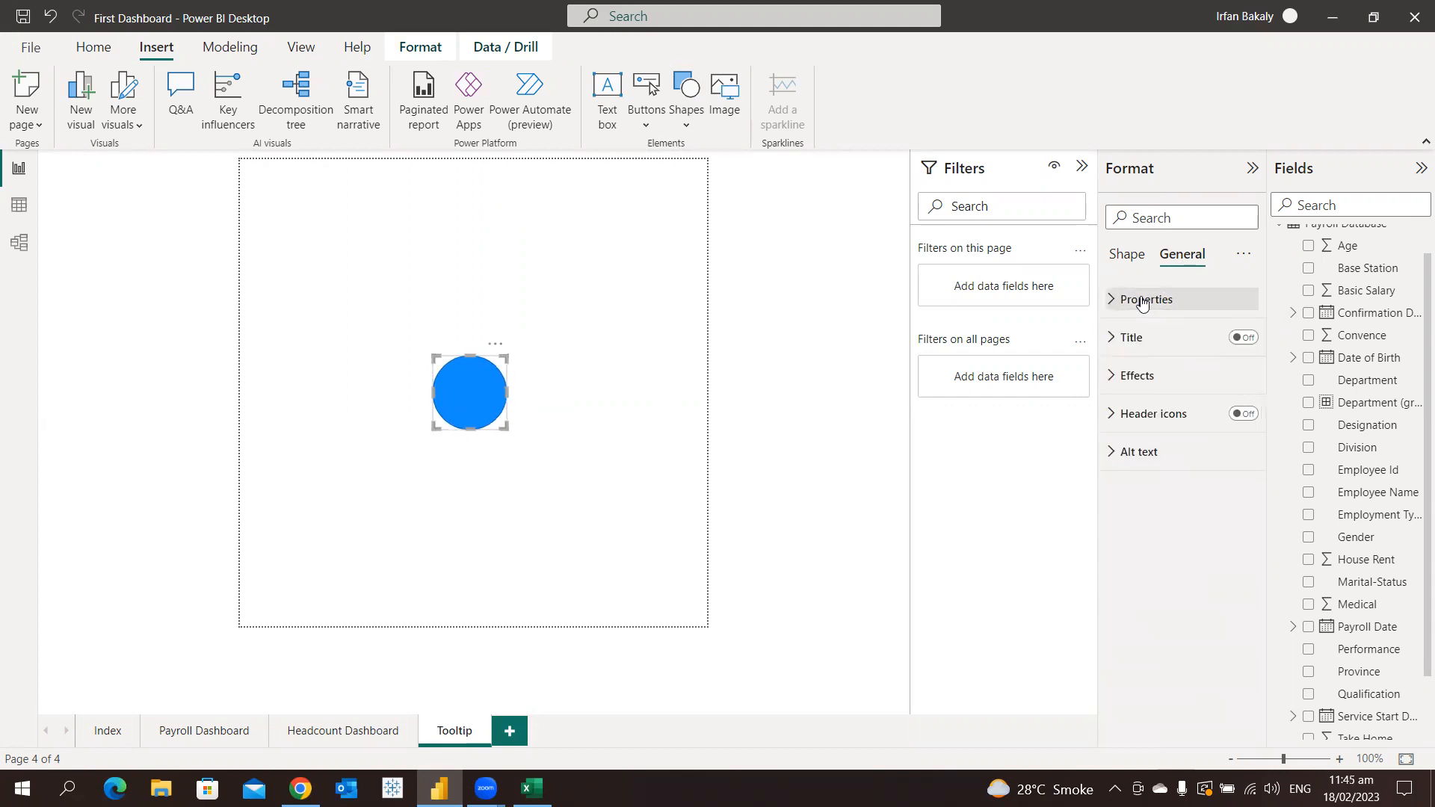
Check the oval's background effect and turn off its border in the style settings
{"action": "left_click", "coordinate": [1142, 376]}
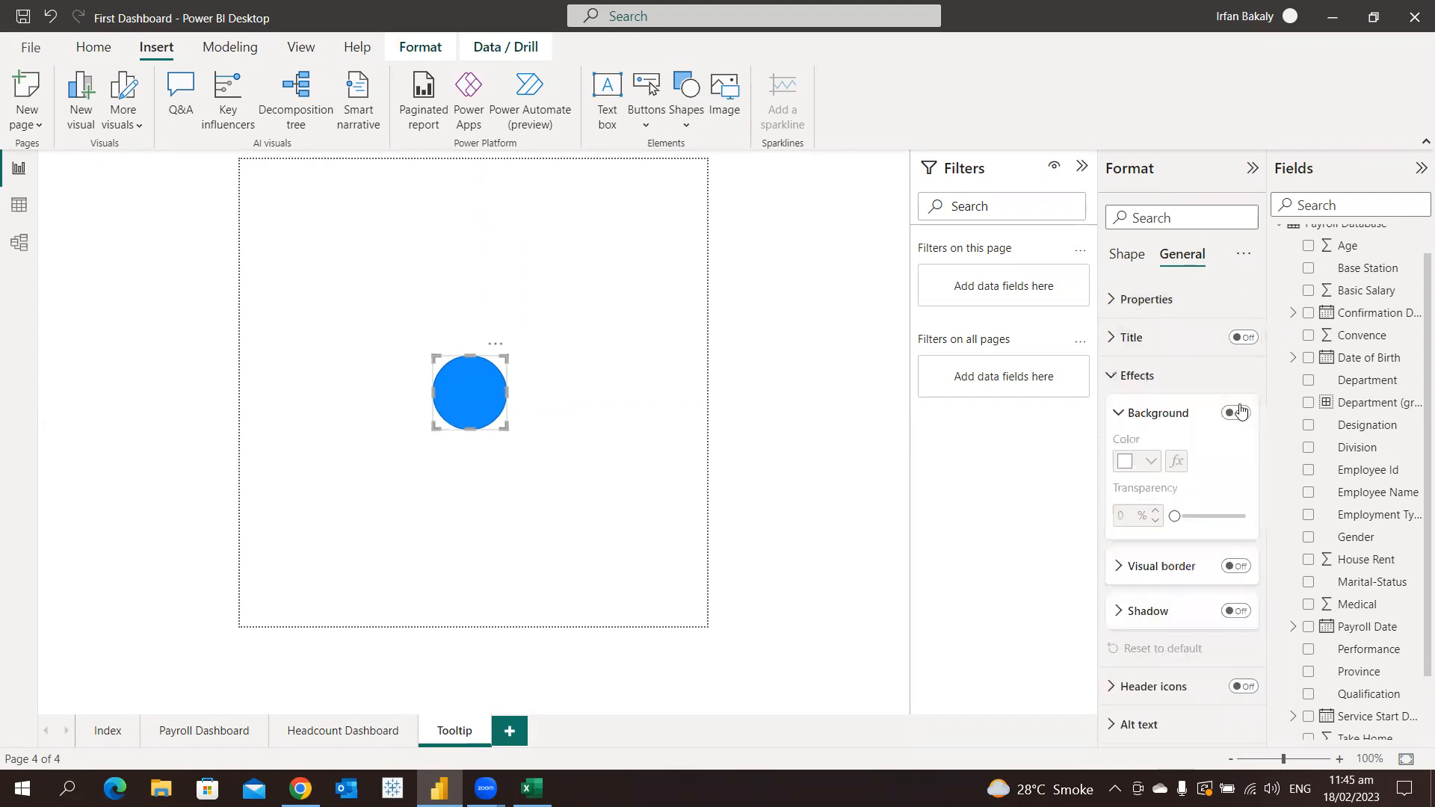
{"action": "left_click", "coordinate": [1132, 375]}
{"action": "left_click", "coordinate": [1127, 255]}
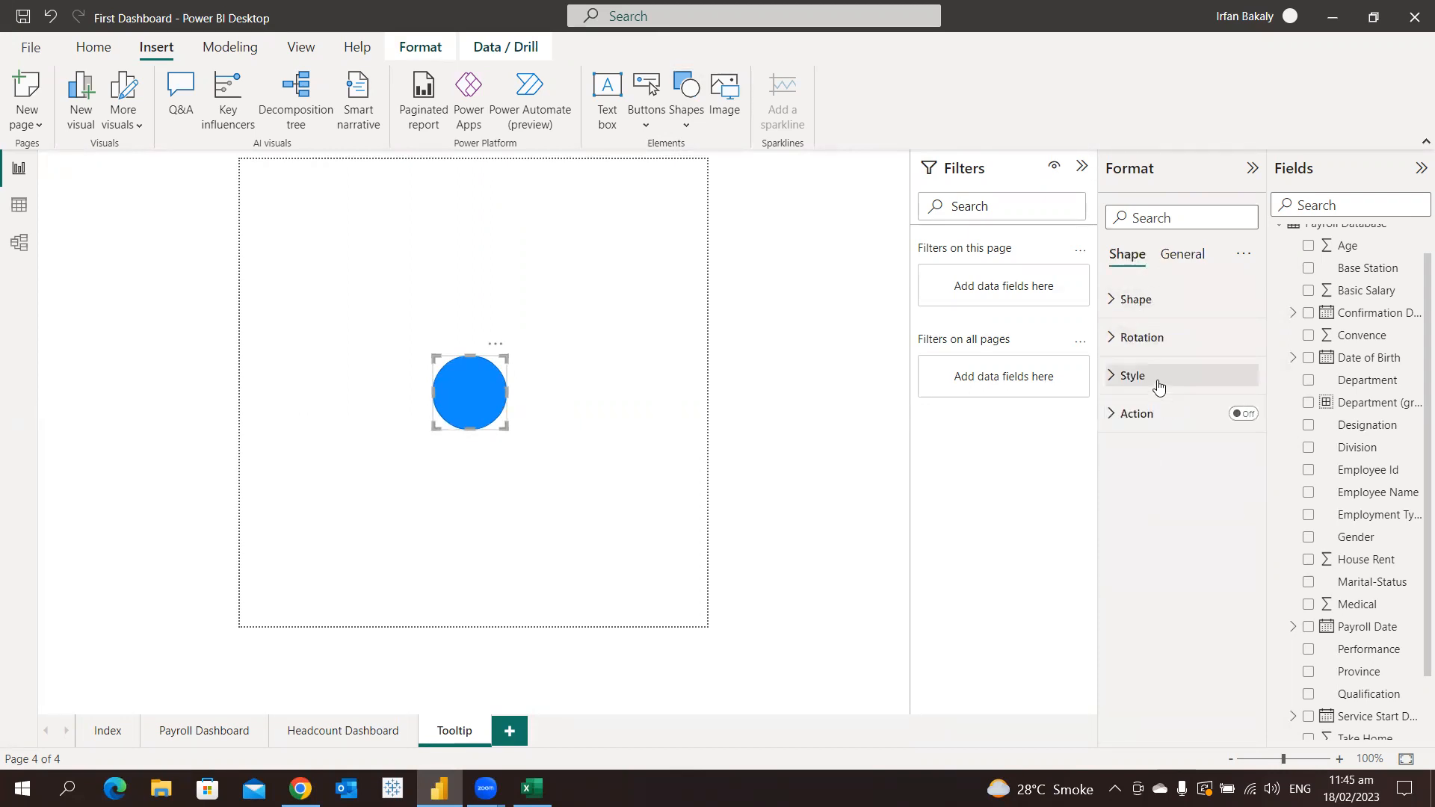
{"action": "left_click", "coordinate": [1132, 375]}
{"action": "left_click", "coordinate": [1234, 565]}
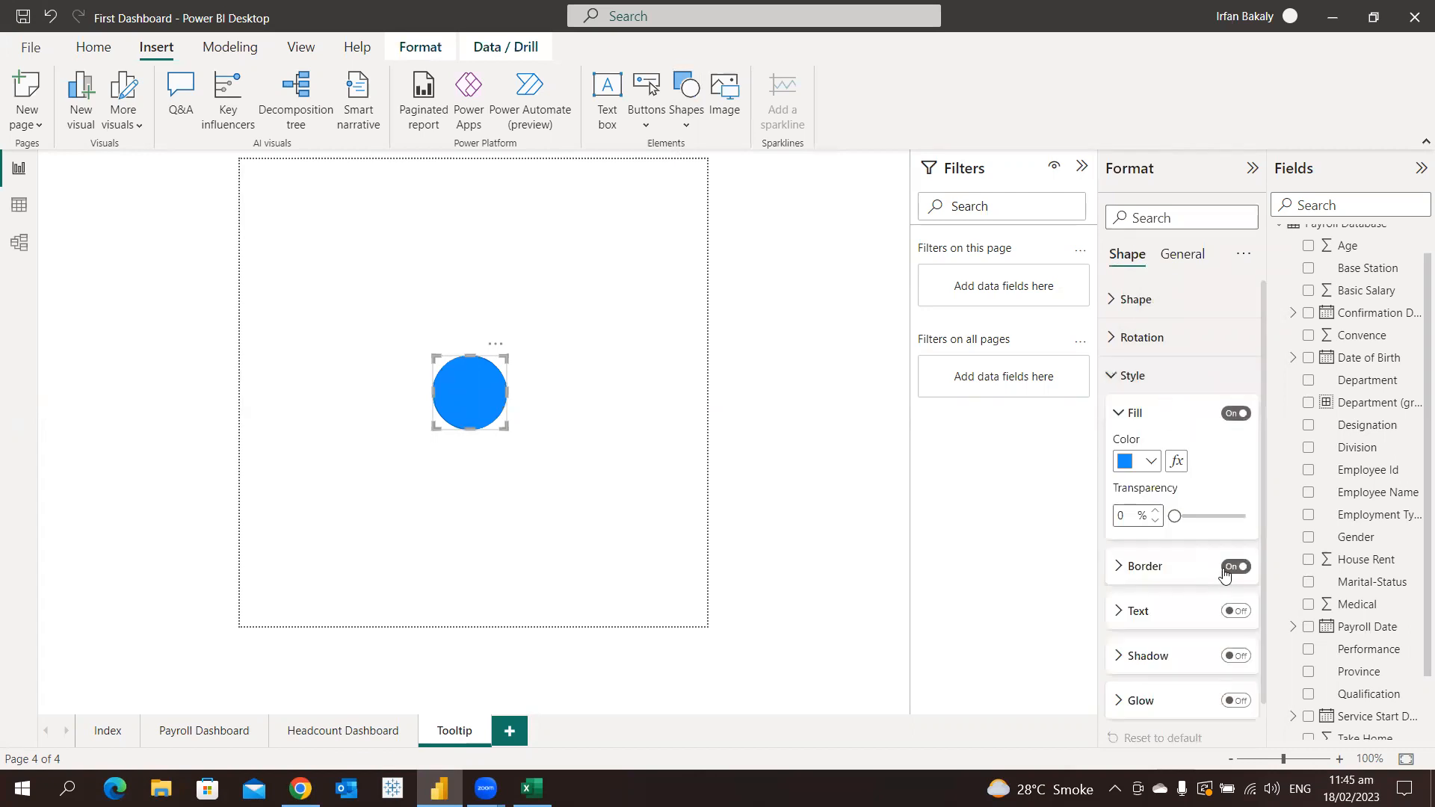
{"action": "left_click", "coordinate": [527, 478]}
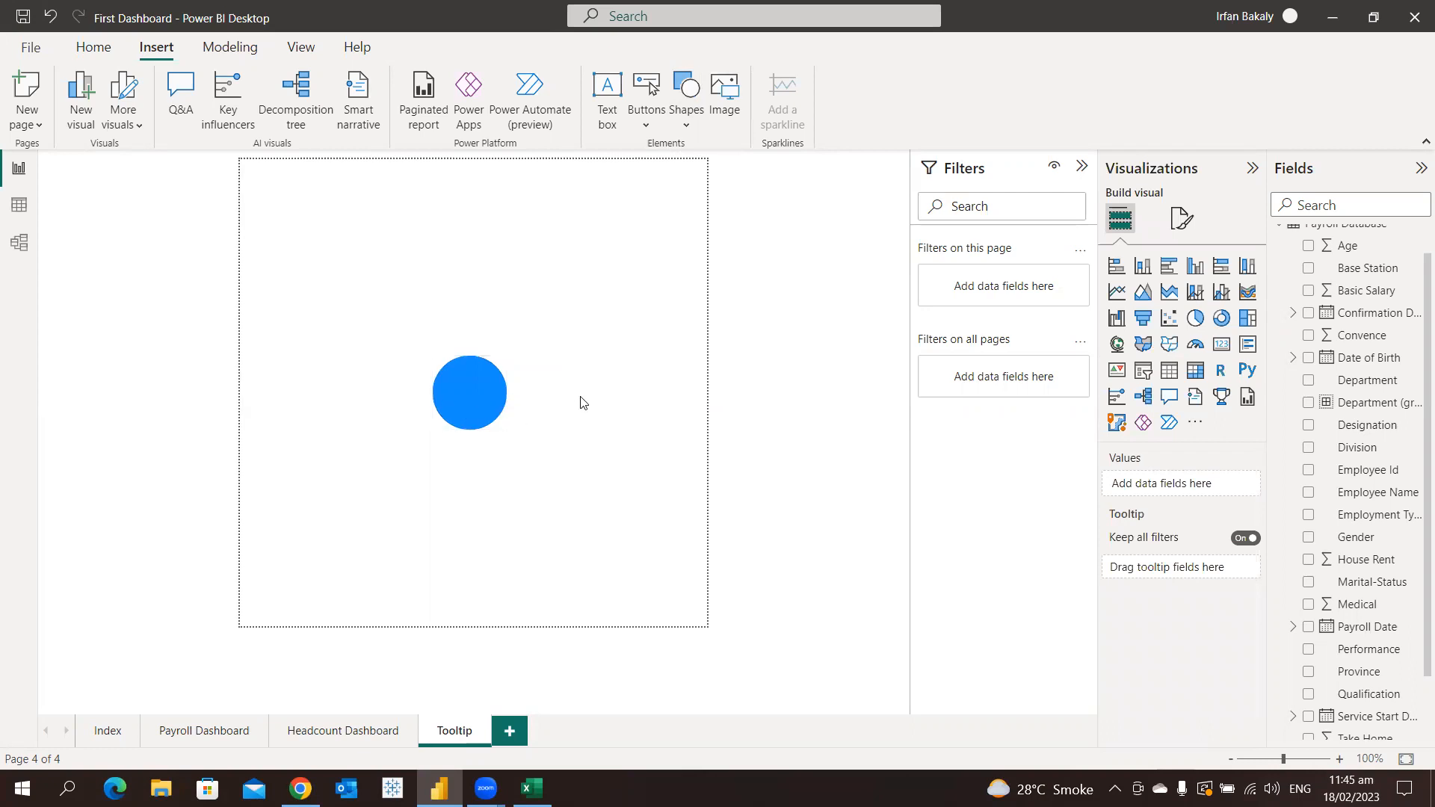
Add a card visual to the Tooltip page showing the Count of Employee Id
{"action": "left_click", "coordinate": [1223, 346]}
{"action": "left_click", "coordinate": [1309, 470]}
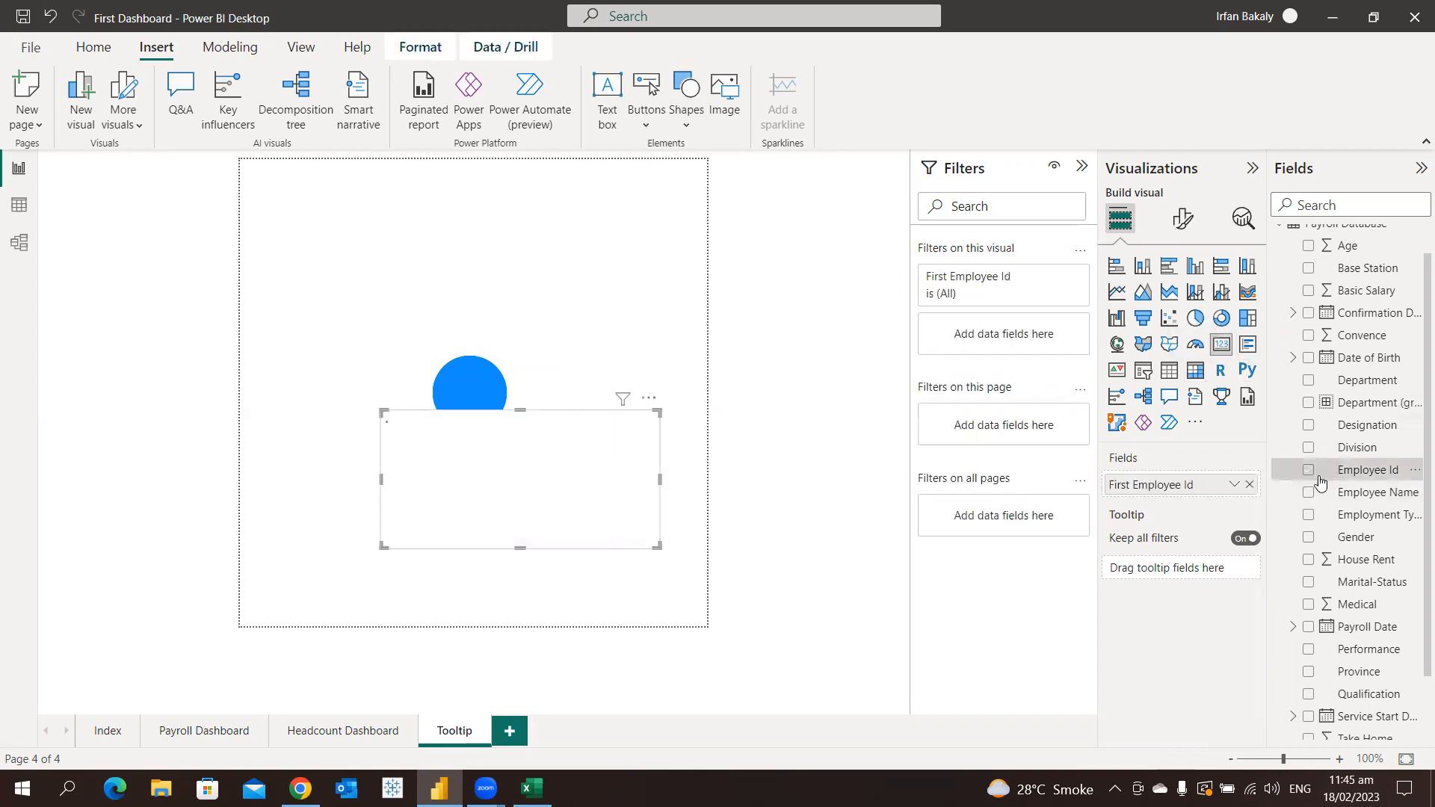
{"action": "left_click", "coordinate": [1234, 484]}
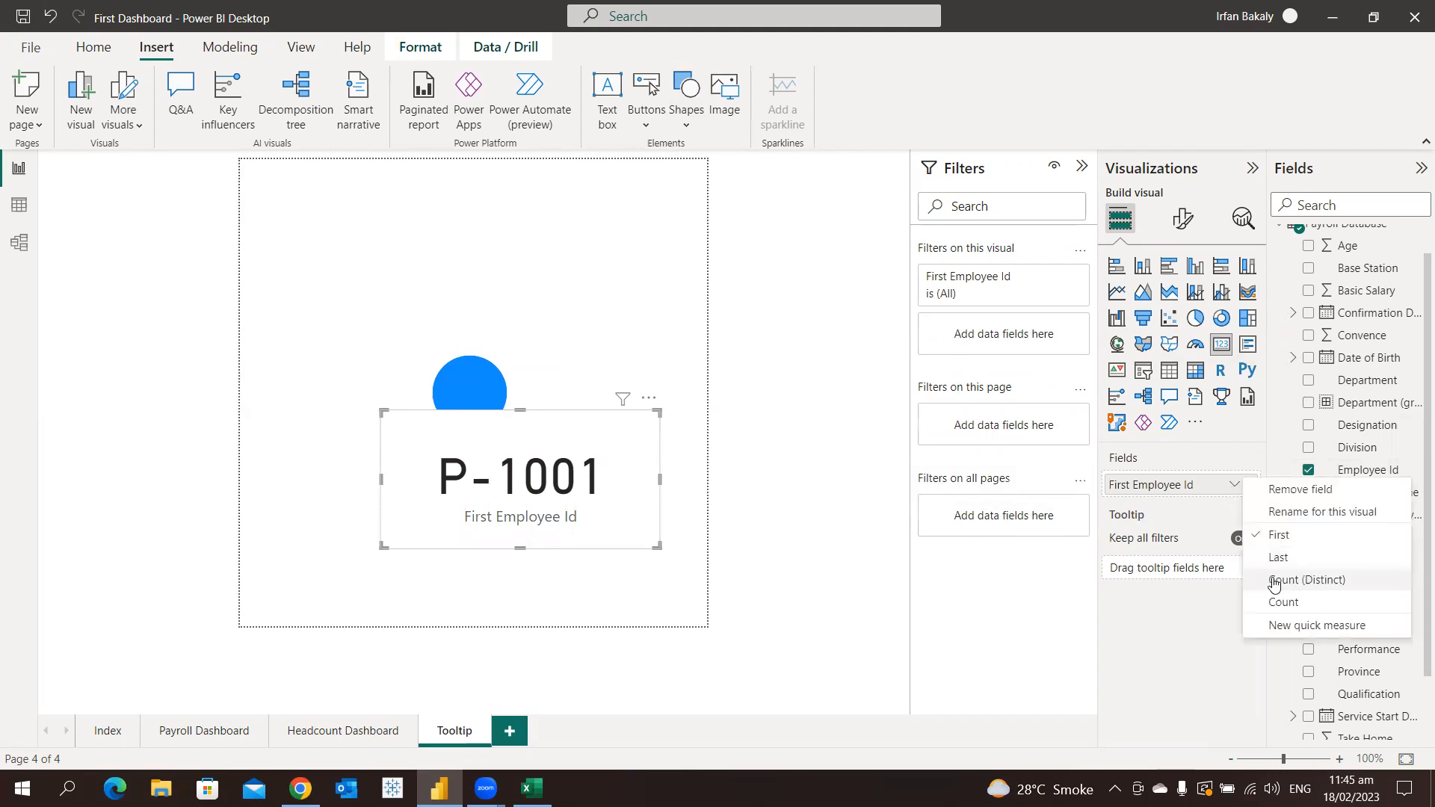
{"action": "left_click", "coordinate": [1279, 602]}
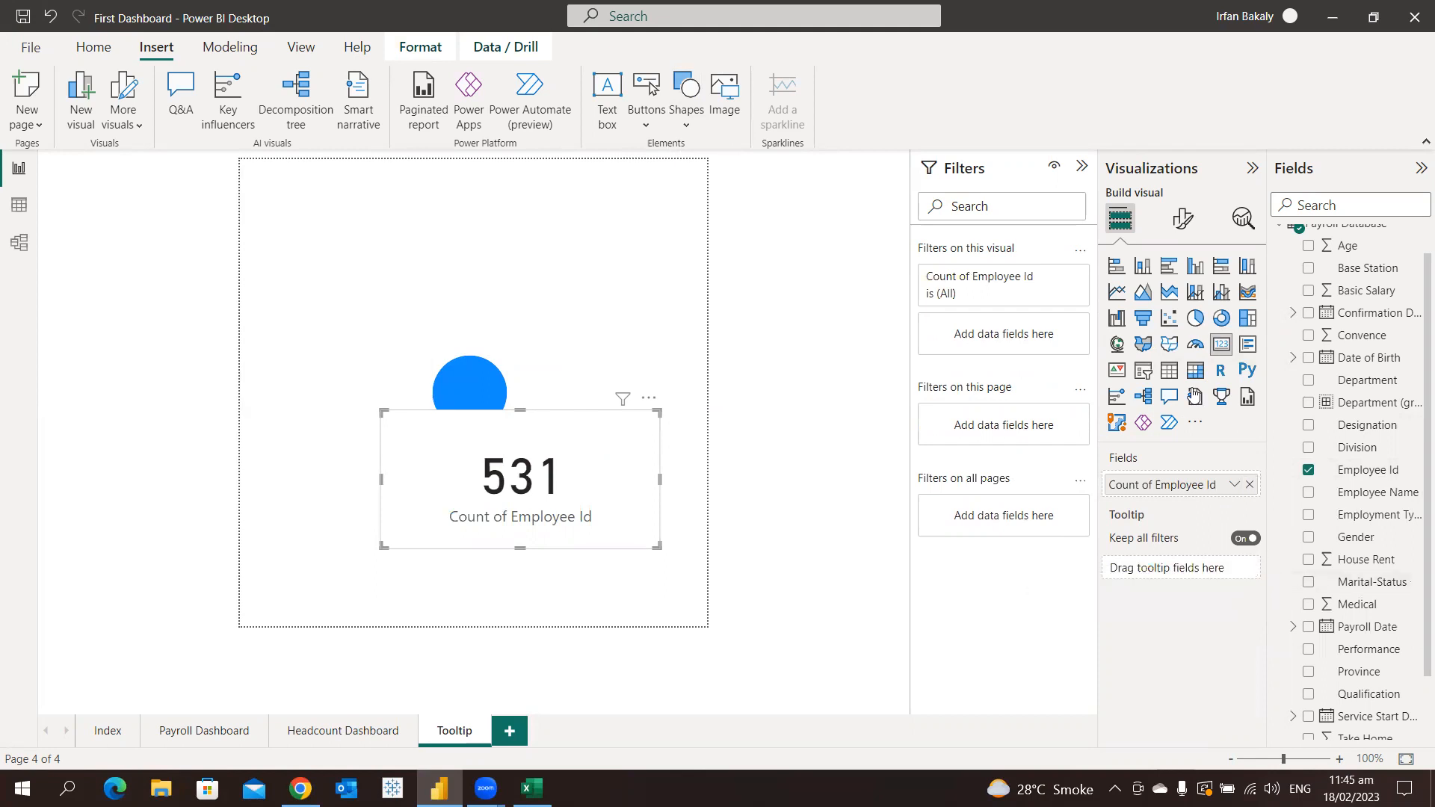
Format the card's callout value with font size 25 and white text
{"action": "left_click", "coordinate": [1180, 225]}
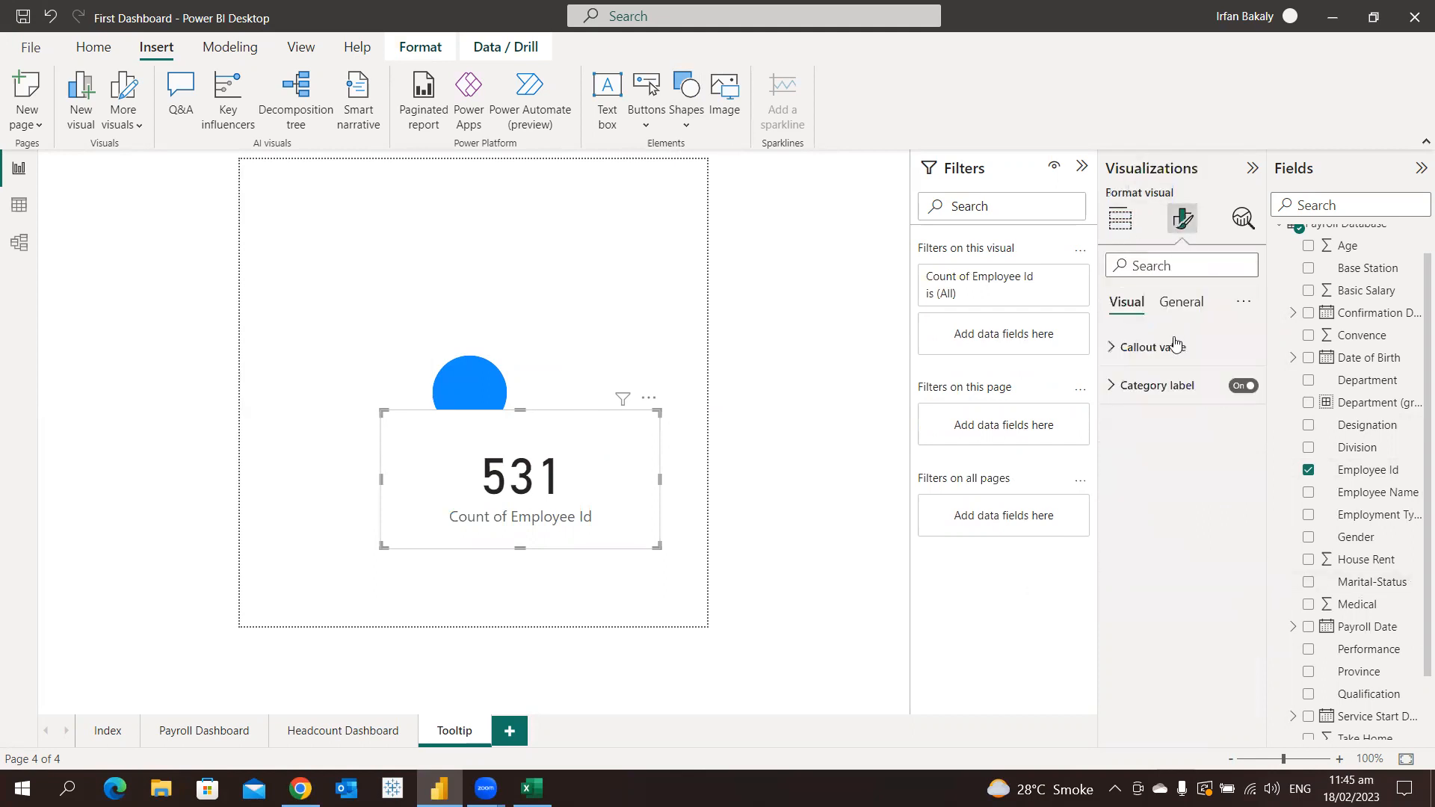
{"action": "left_click", "coordinate": [1152, 347]}
{"action": "double_click", "coordinate": [1215, 404]}
{"action": "type", "text": "25"}
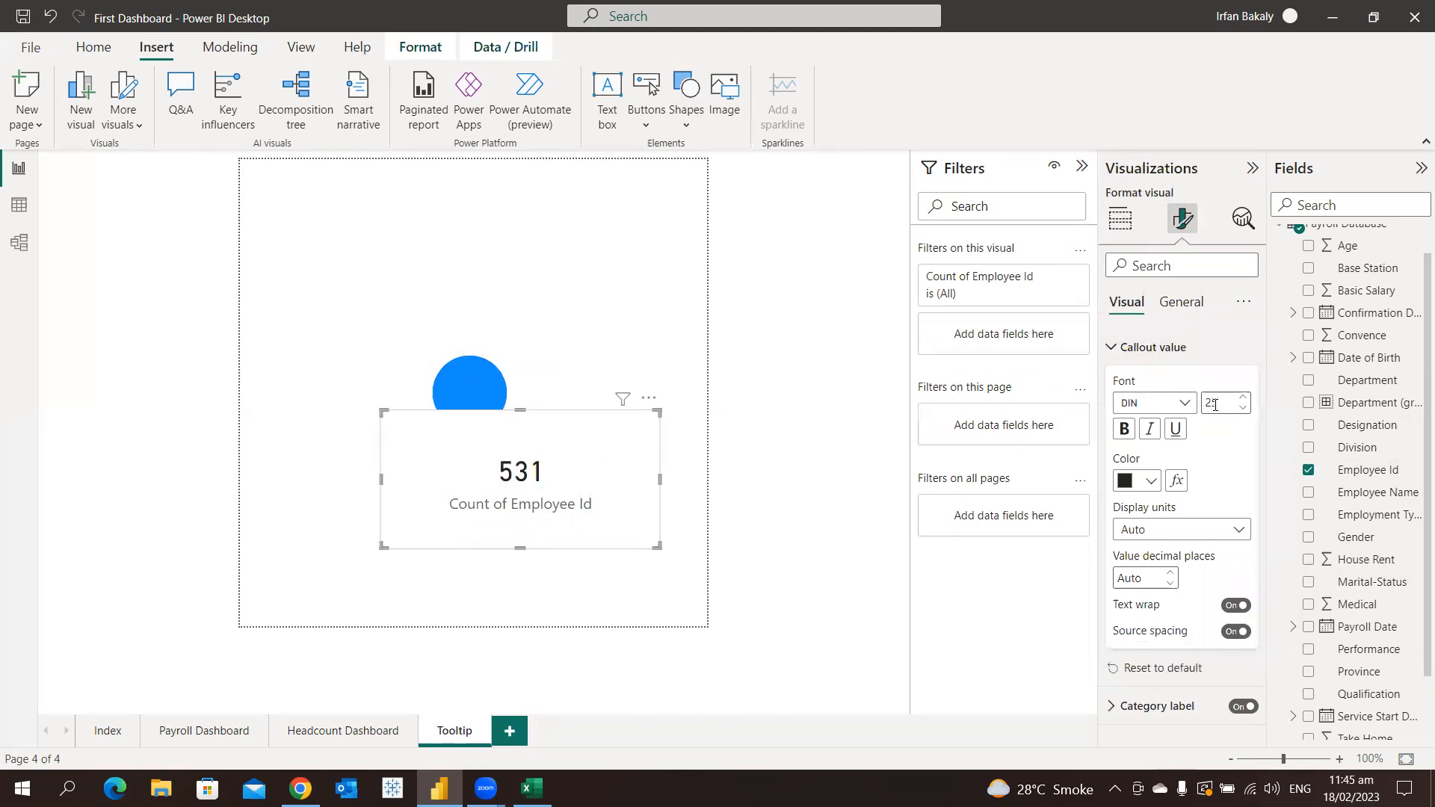
{"action": "left_click", "coordinate": [1150, 480]}
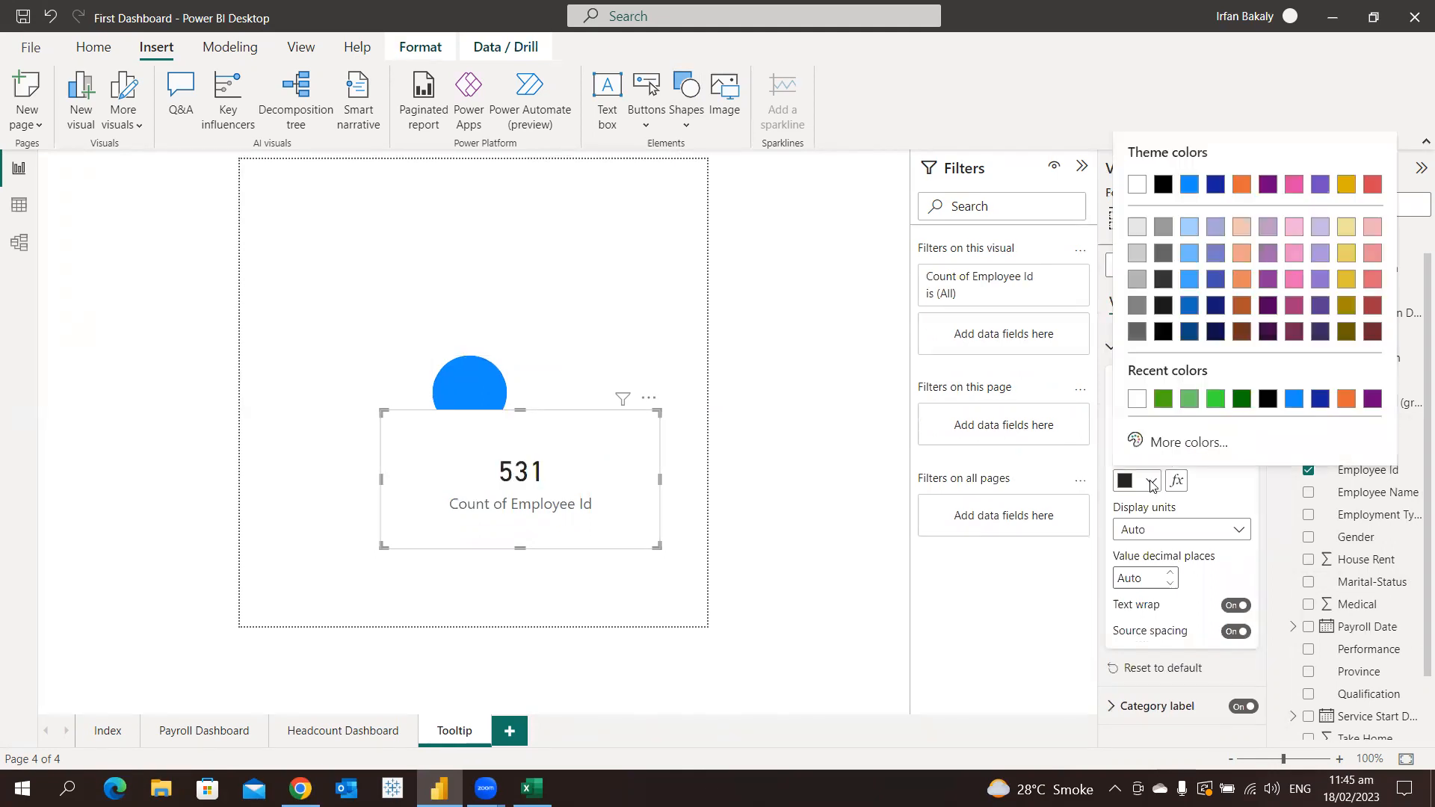
{"action": "left_click", "coordinate": [1137, 401]}
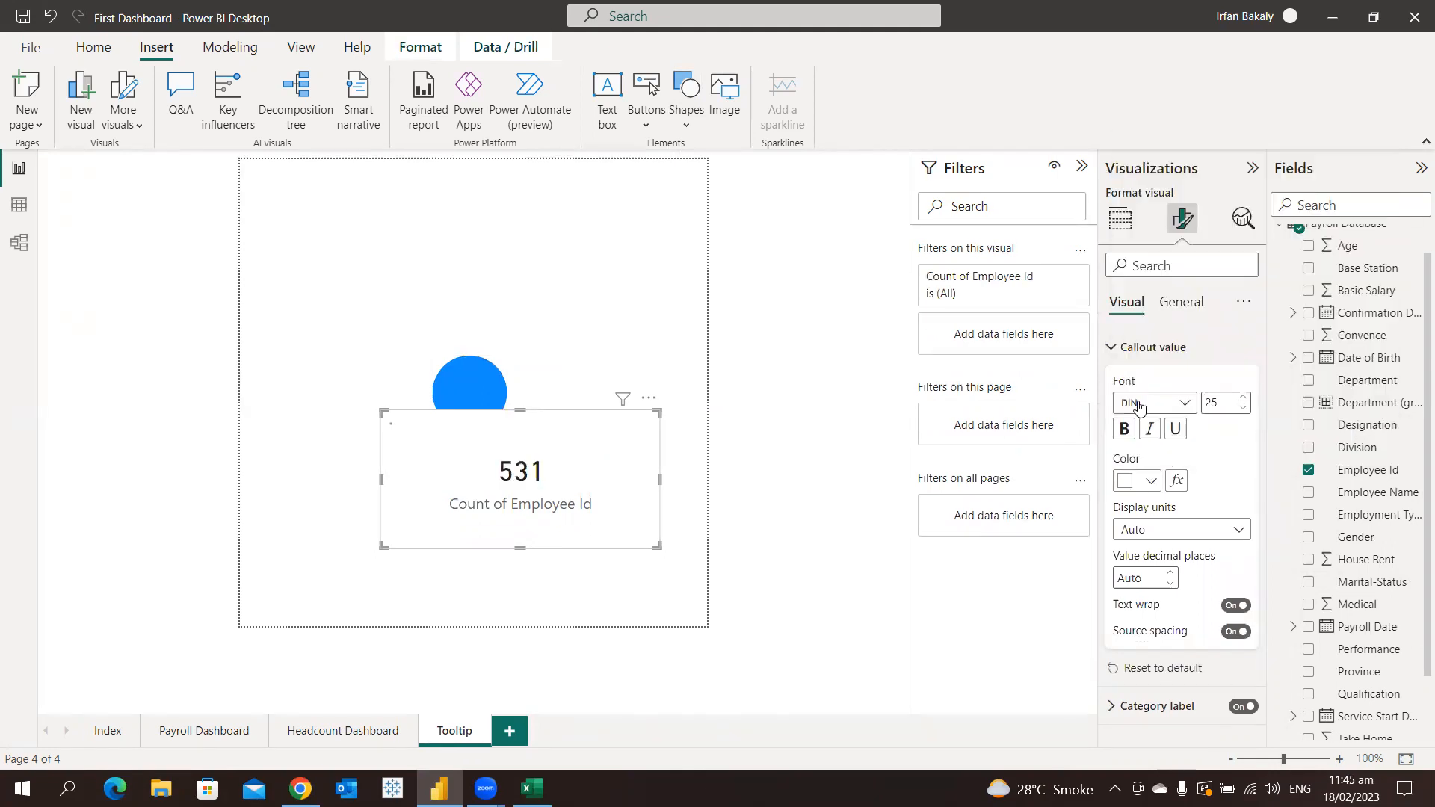
{"action": "left_click", "coordinate": [1140, 349]}
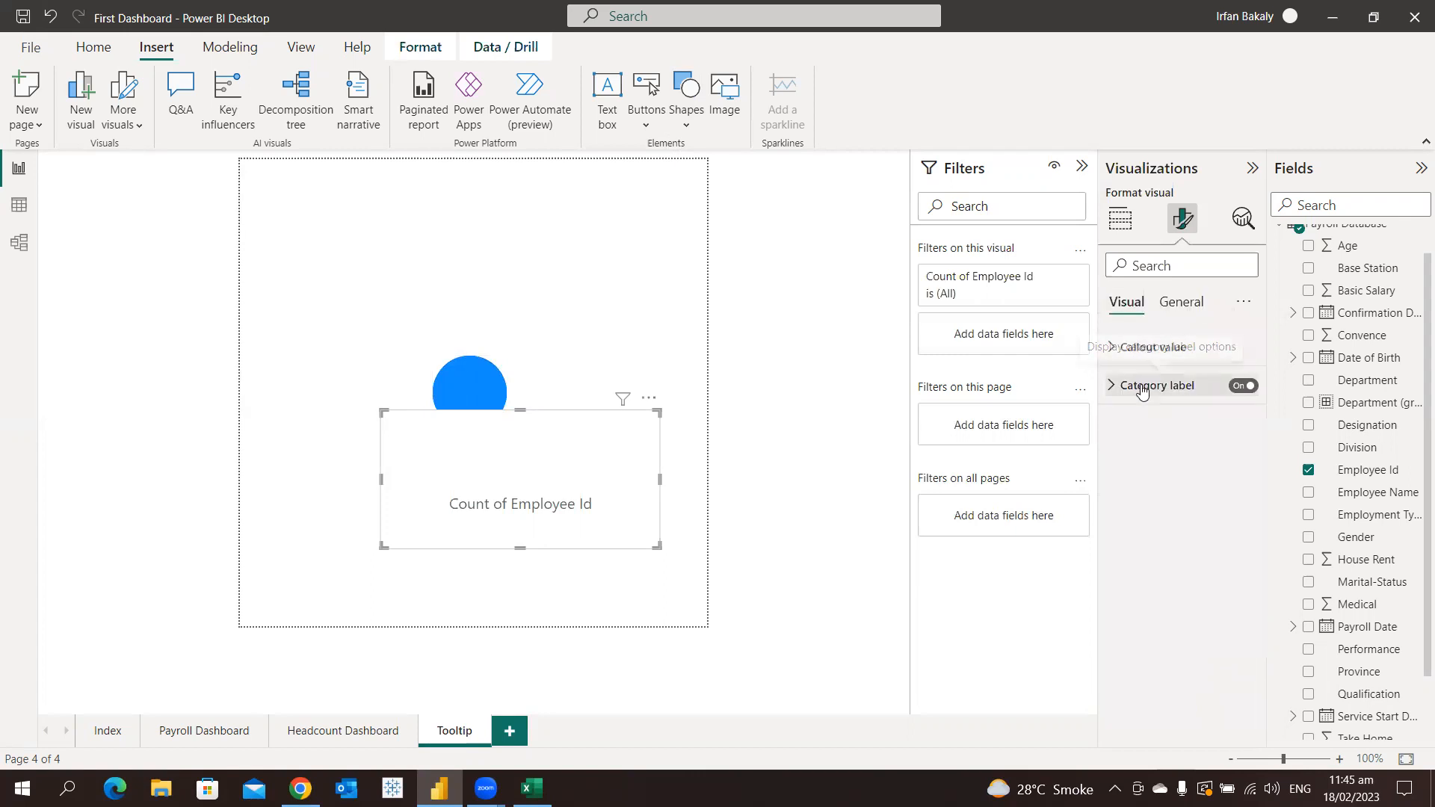
Format the card's category label with white text and font size 8
{"action": "left_click", "coordinate": [1141, 386]}
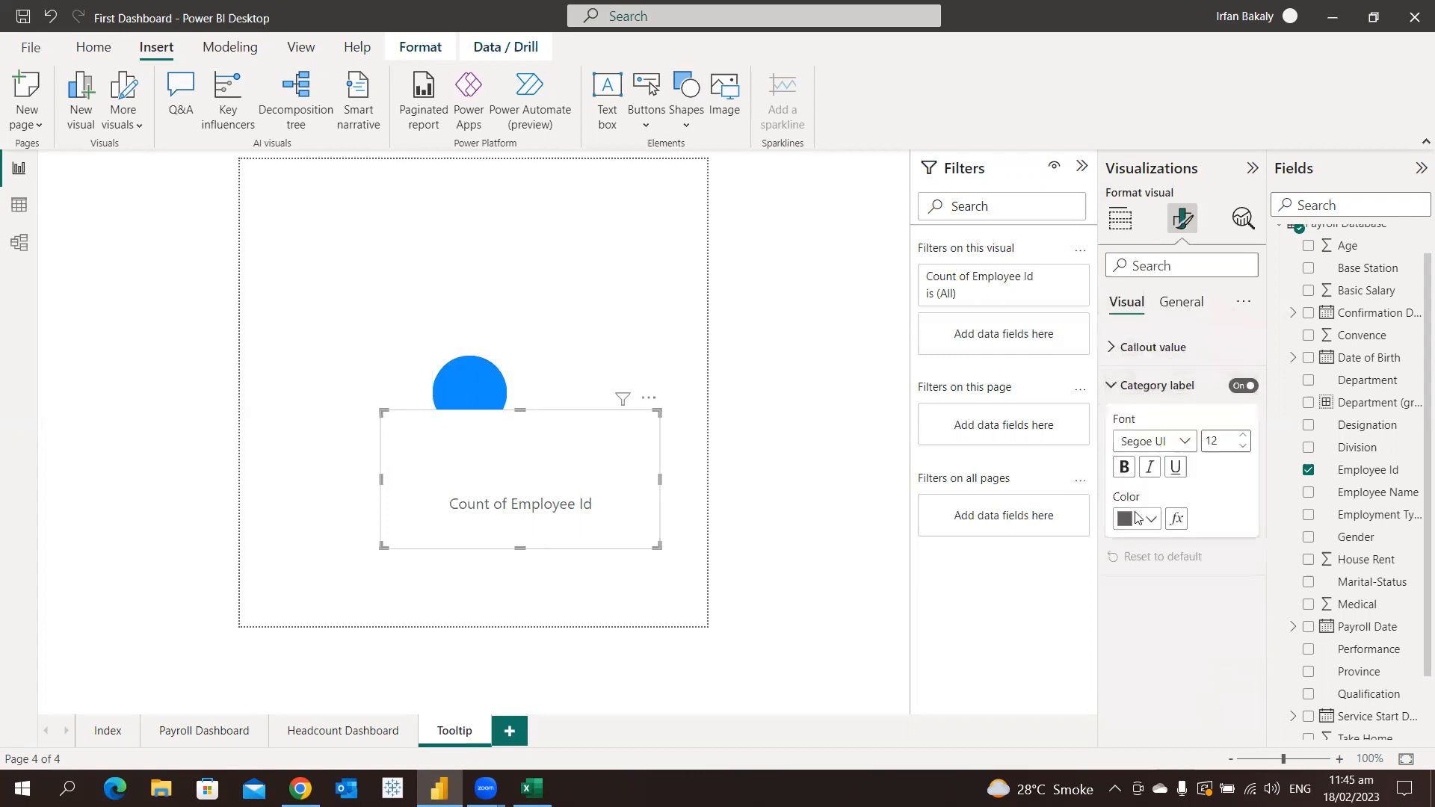
{"action": "left_click", "coordinate": [1138, 518]}
{"action": "left_click", "coordinate": [1137, 441]}
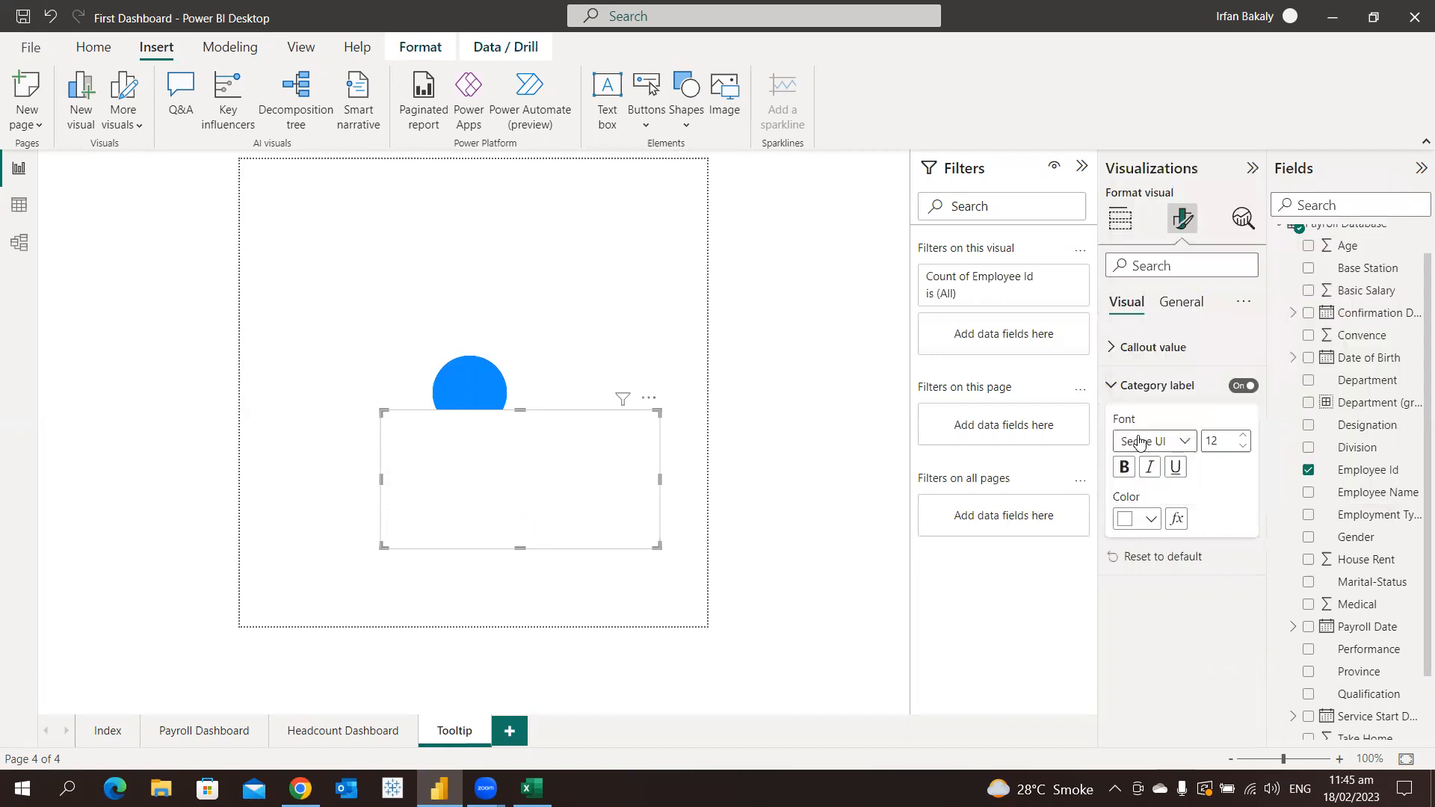
{"action": "double_click", "coordinate": [1206, 442]}
{"action": "type", "text": "8"}
Turn off the card's background, then shrink the card and place it over the blue circle
{"action": "left_click", "coordinate": [1185, 302]}
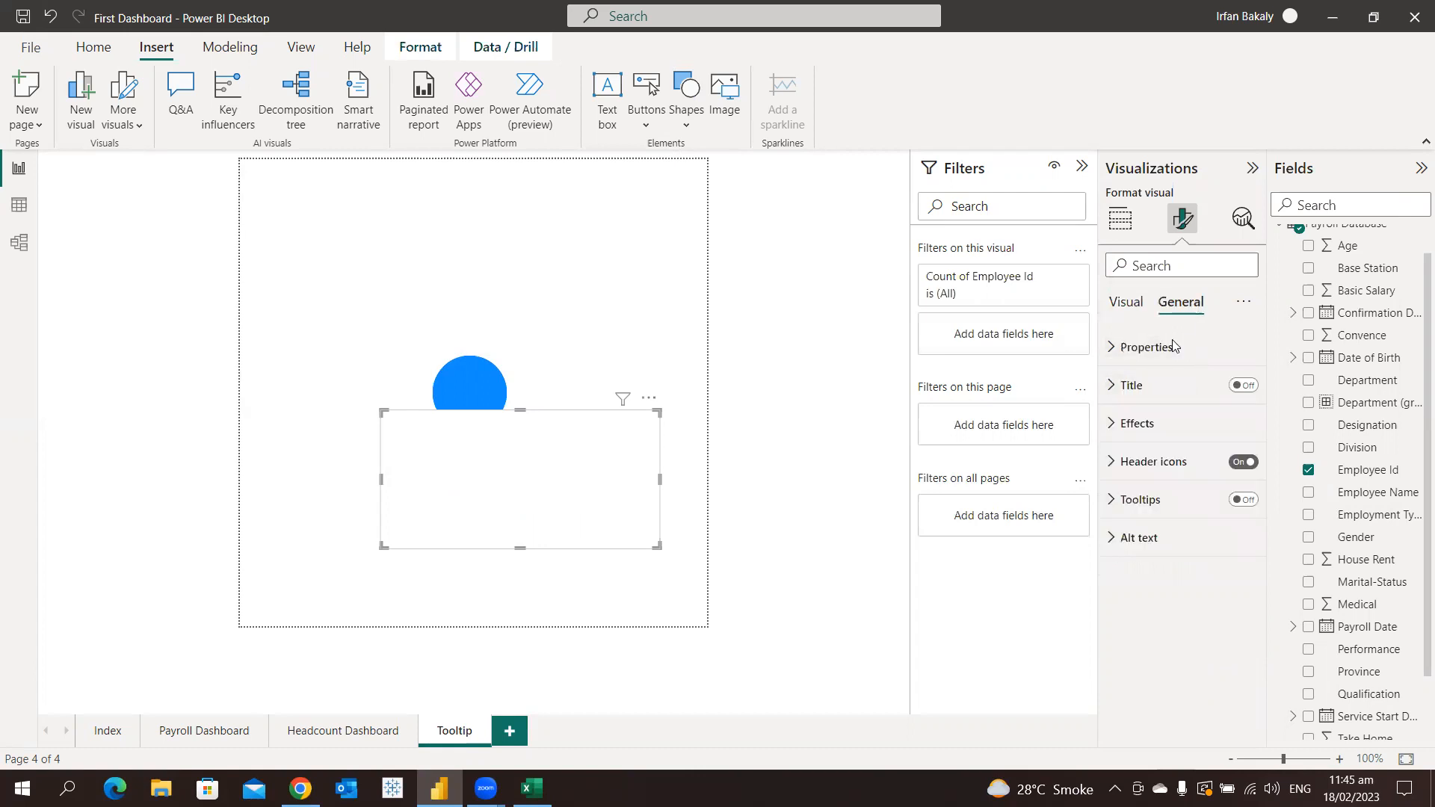
{"action": "left_click", "coordinate": [1151, 424]}
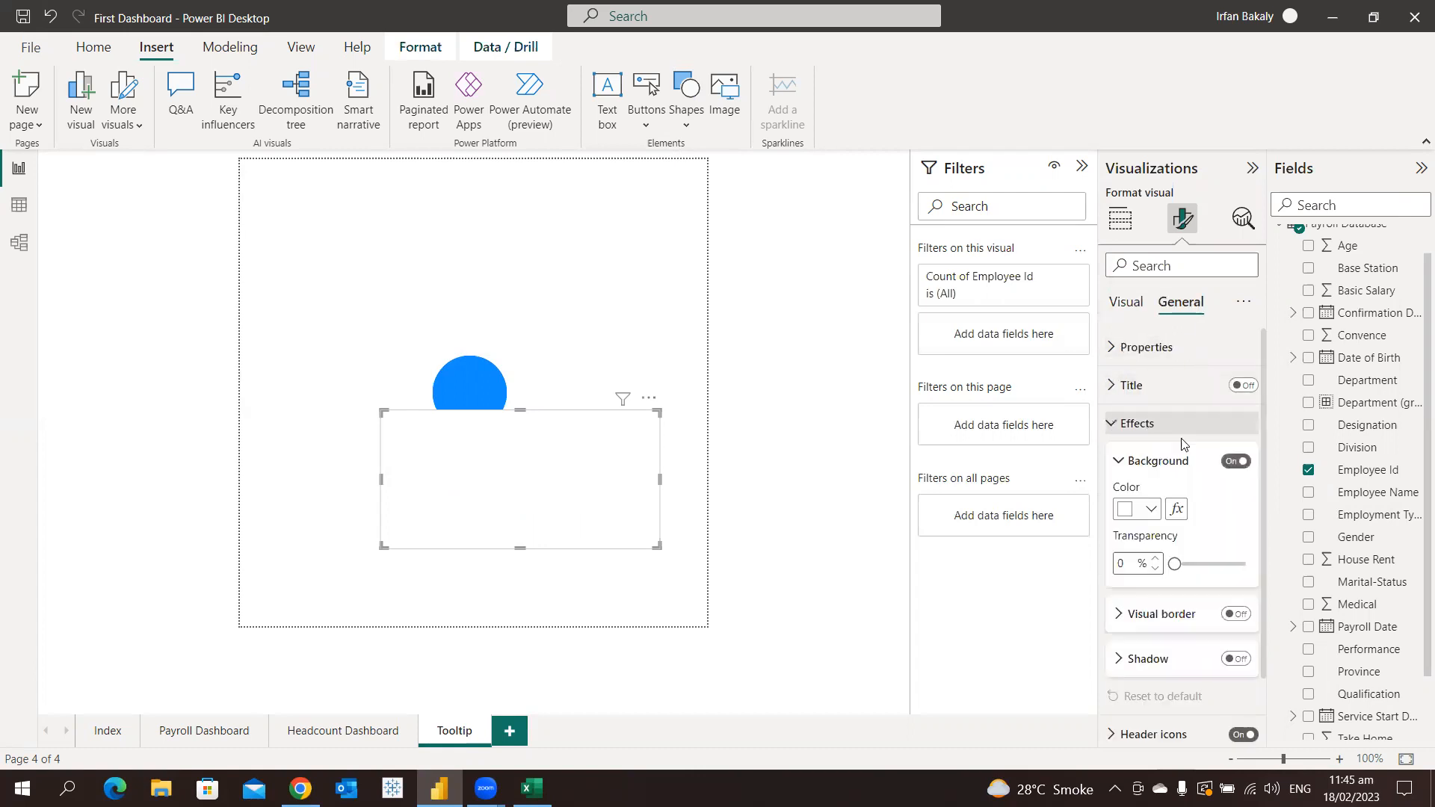
{"action": "left_click", "coordinate": [1232, 462]}
{"action": "left_click_drag", "start_coordinate": [657, 546], "coordinate": [498, 410]}
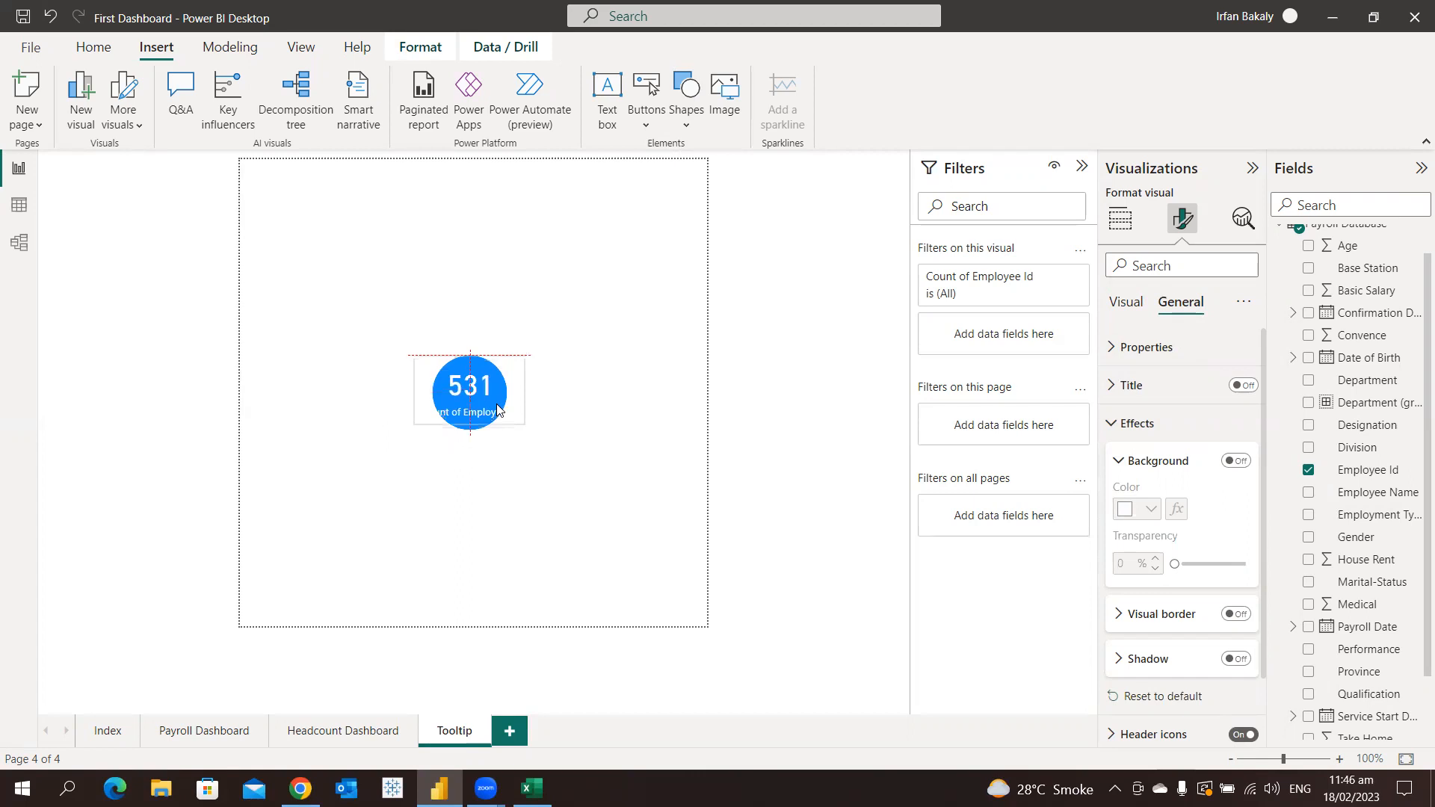
Make the card's callout value bold and rename its Employee Id count field to Headcount
{"action": "left_click", "coordinate": [1125, 306]}
{"action": "left_click", "coordinate": [1159, 347]}
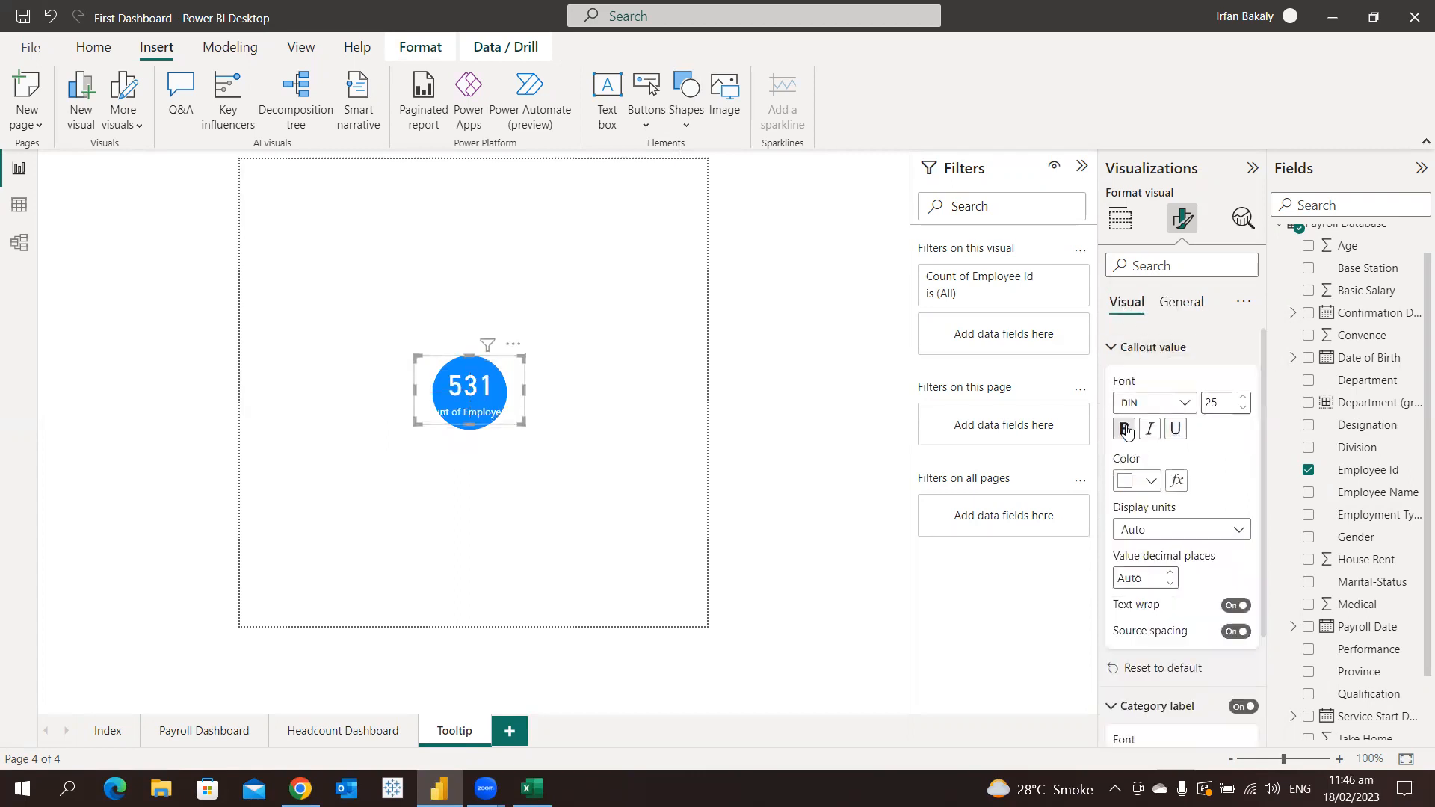
{"action": "left_click", "coordinate": [1120, 219]}
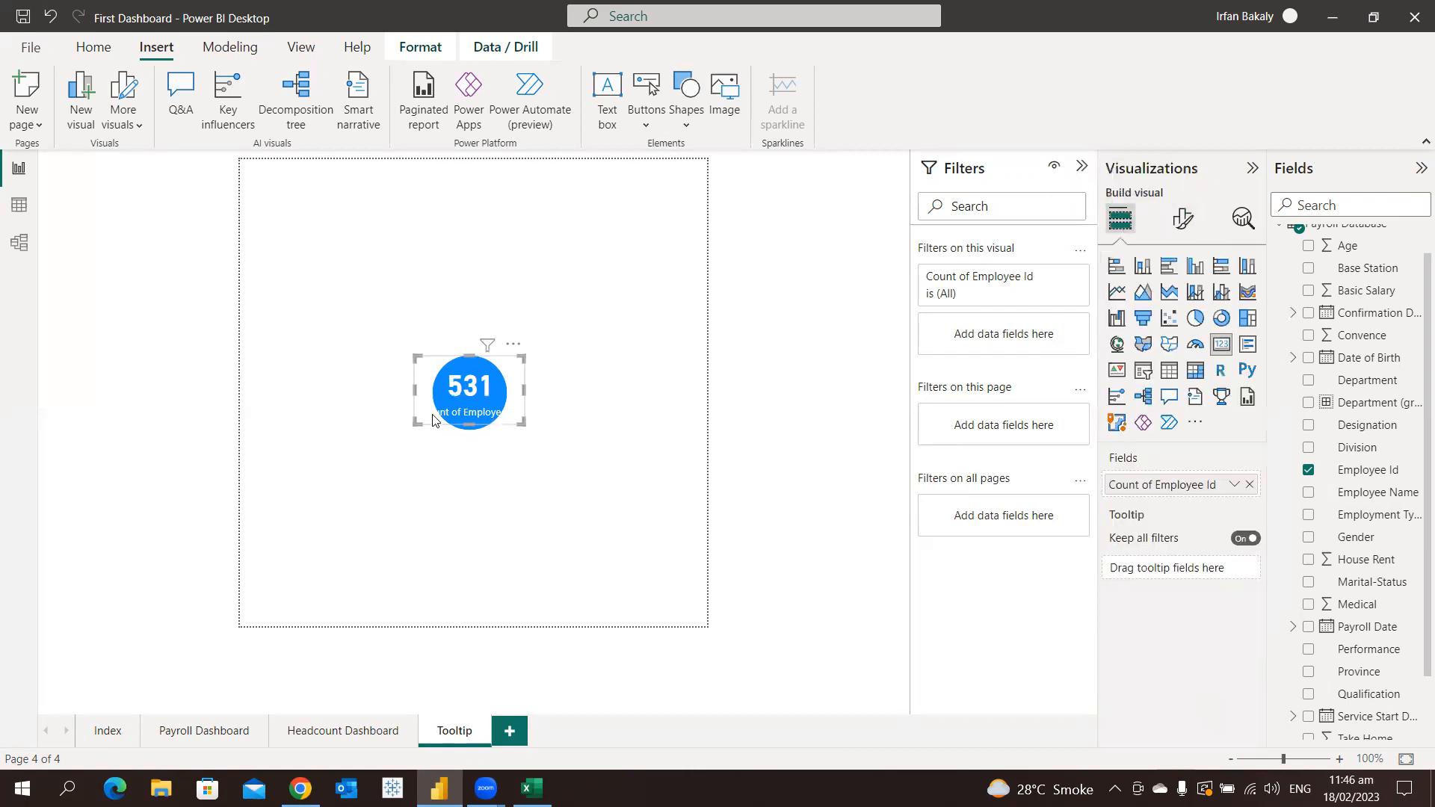
{"action": "double_click", "coordinate": [1167, 486]}
{"action": "type", "text": "He"}
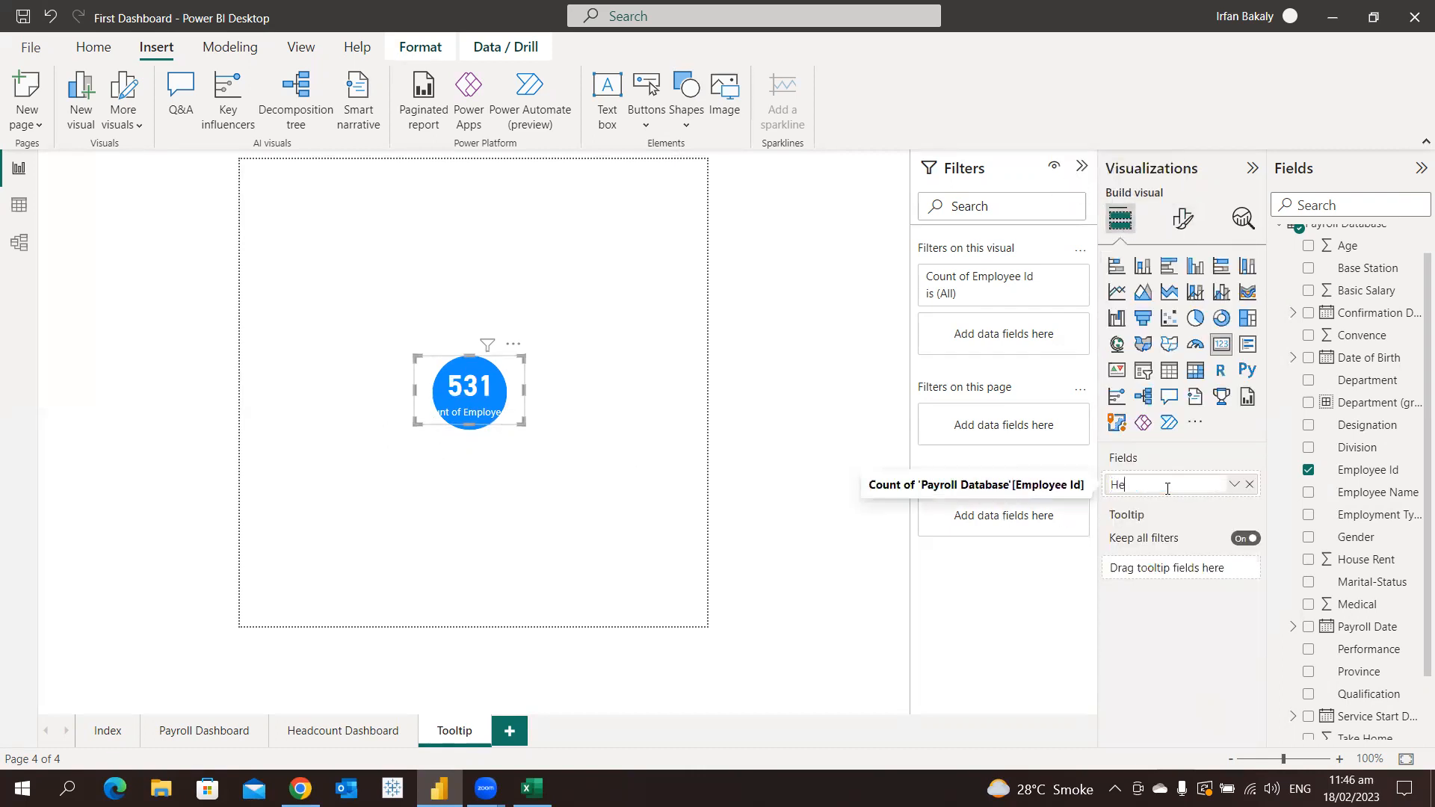
{"action": "type", "text": "adcount"}
{"action": "key", "text": "Return"}
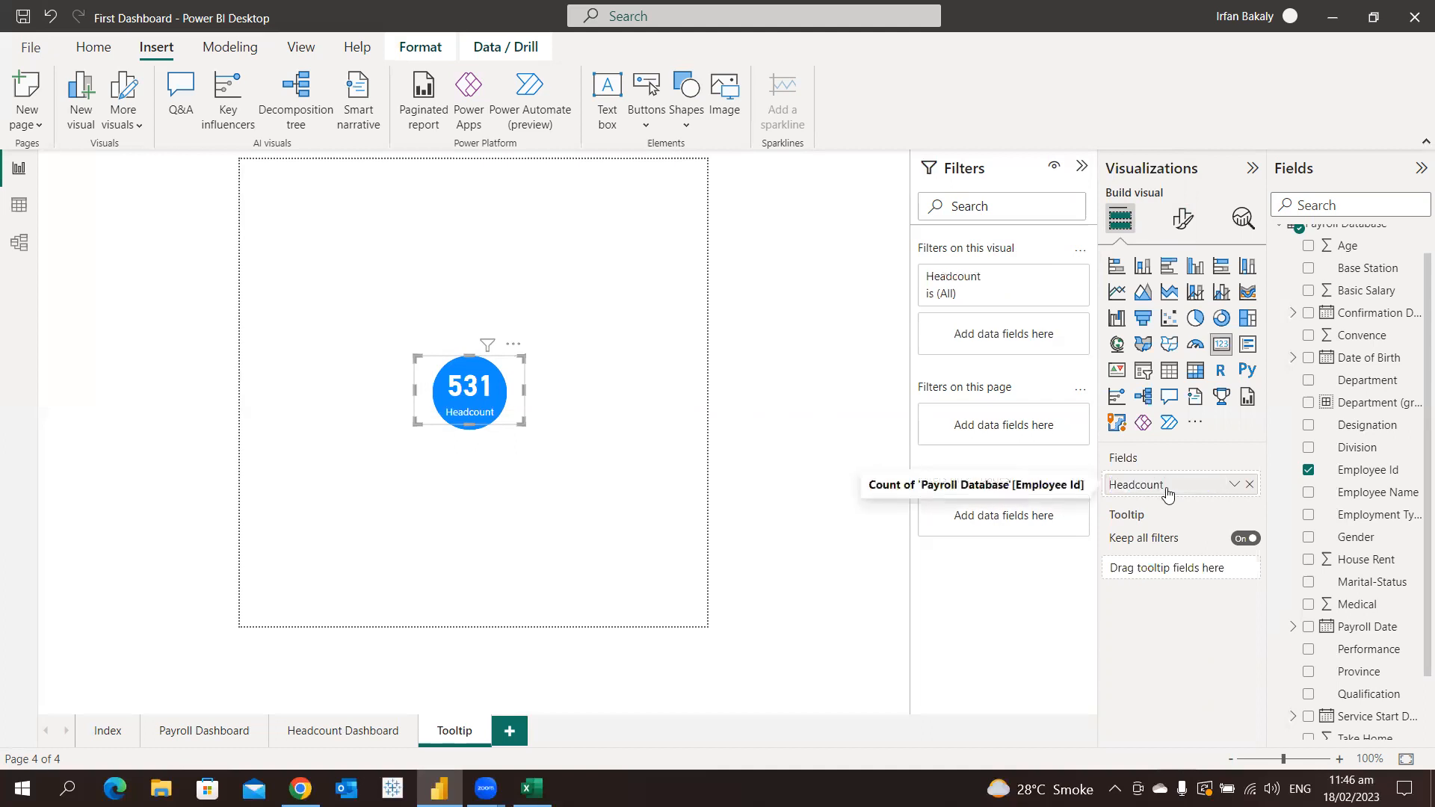
{"action": "left_click", "coordinate": [514, 500]}
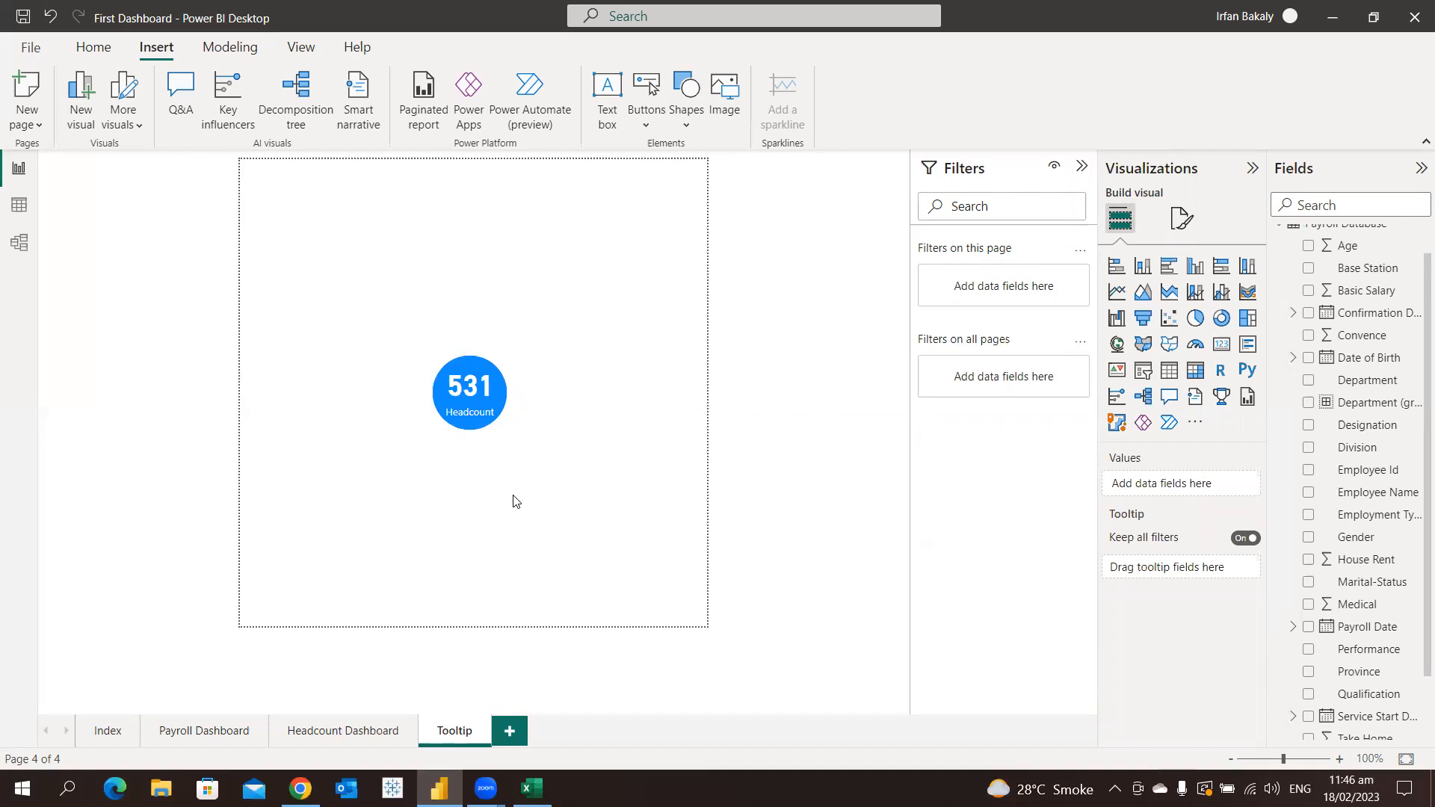
On the Payroll Dashboard, set the Take Home by Department chart's tooltip page to Tooltip and check it on the columns
{"action": "left_click", "coordinate": [211, 739]}
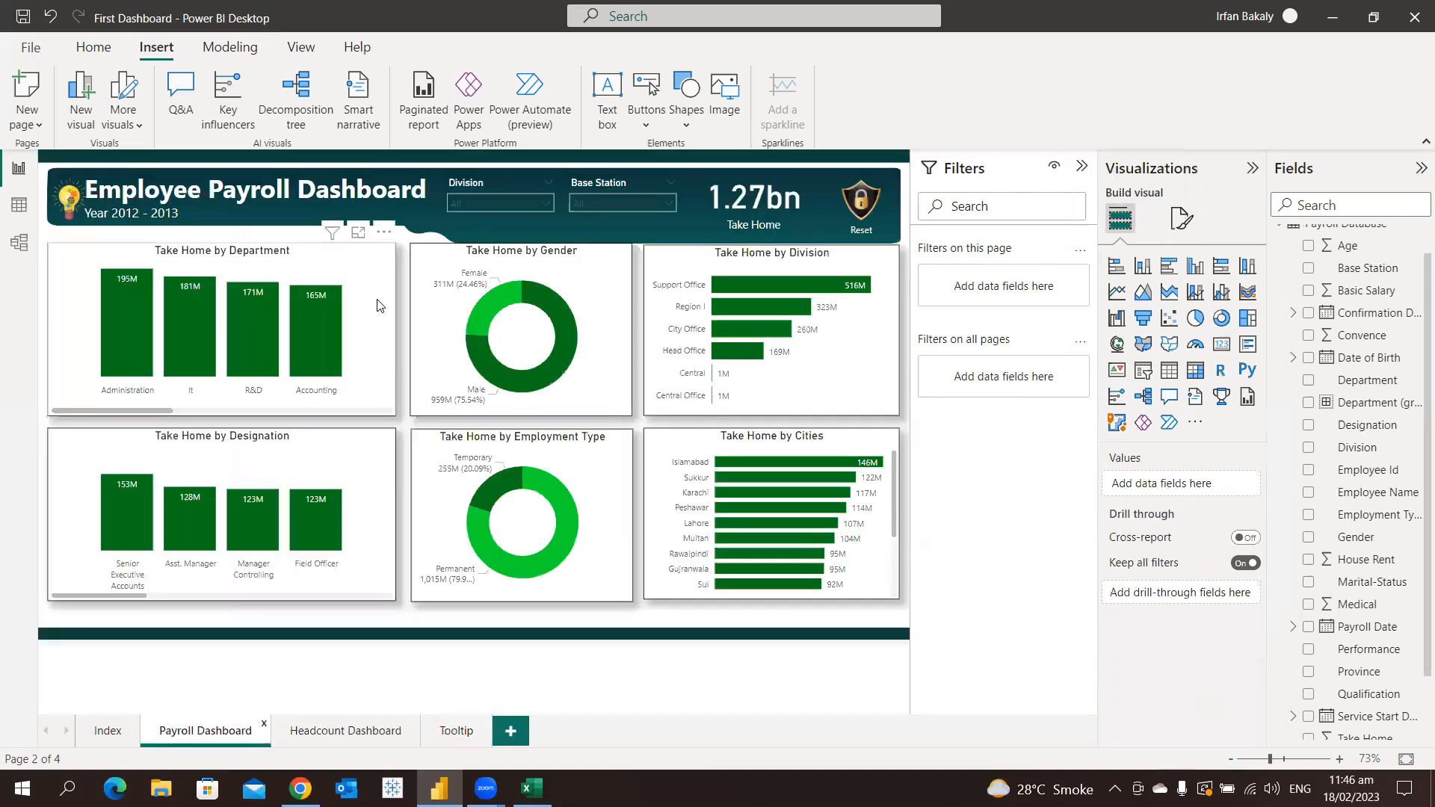
{"action": "left_click", "coordinate": [383, 287]}
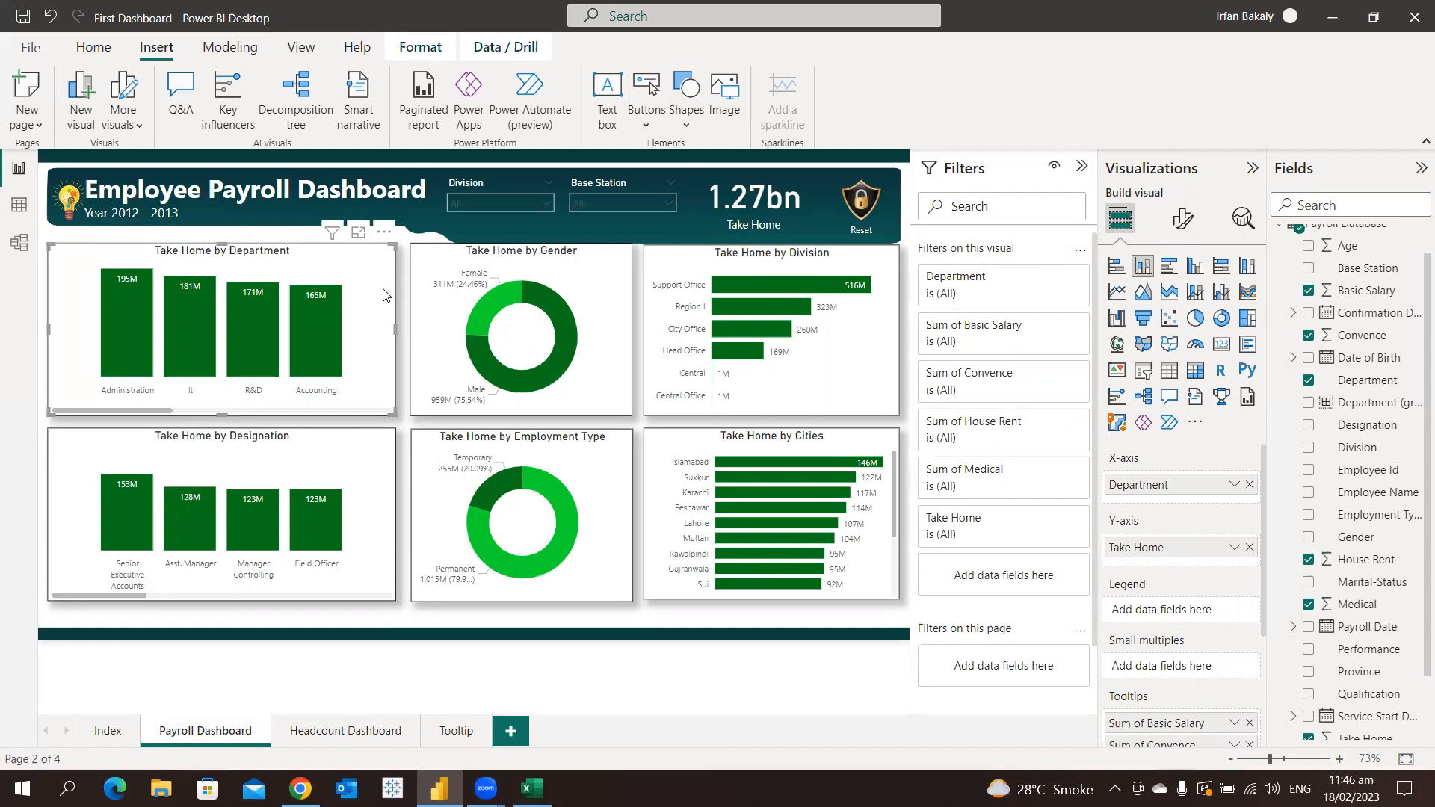
{"action": "left_click", "coordinate": [1182, 221]}
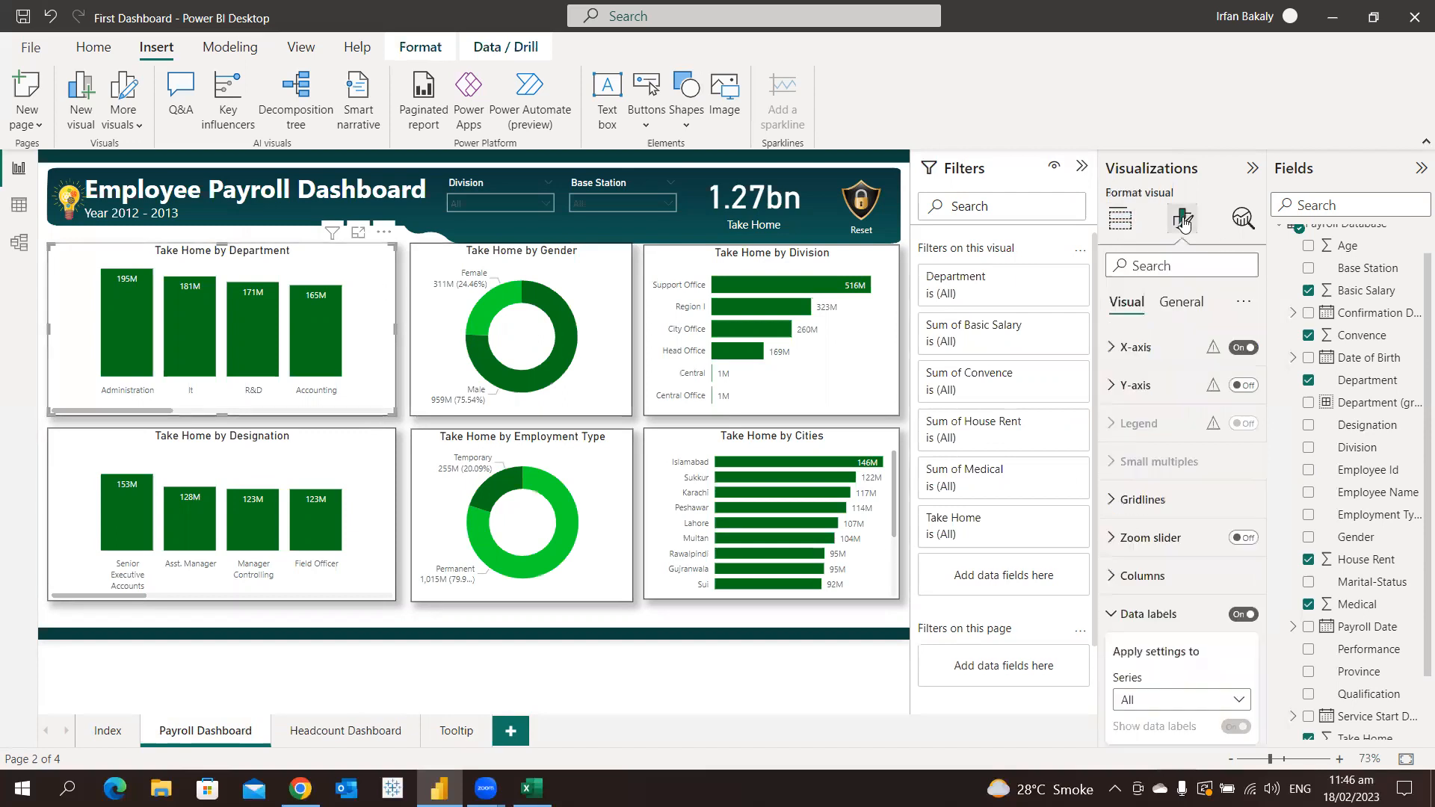
{"action": "left_click", "coordinate": [1182, 302]}
{"action": "left_click", "coordinate": [1147, 424]}
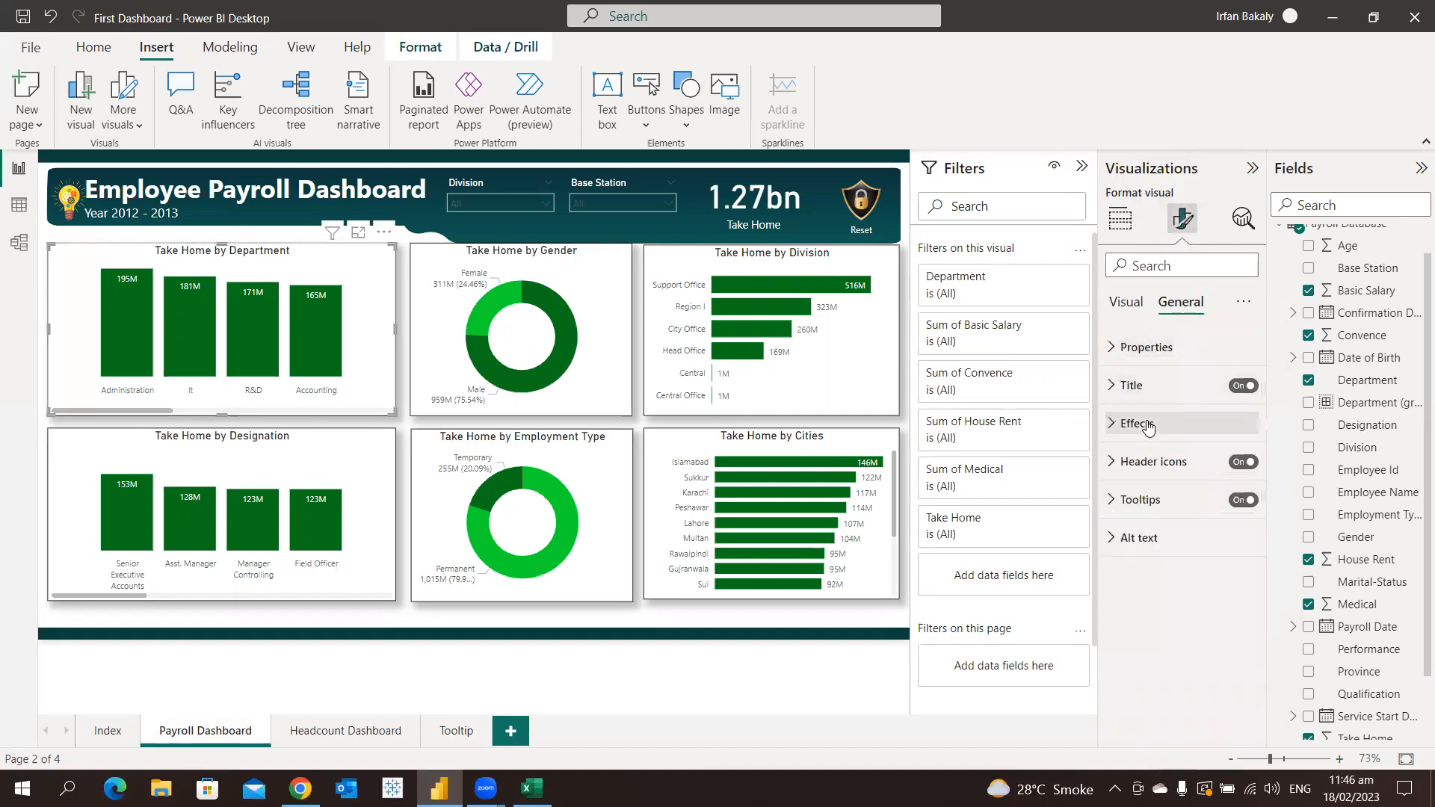
{"action": "left_click", "coordinate": [1141, 500]}
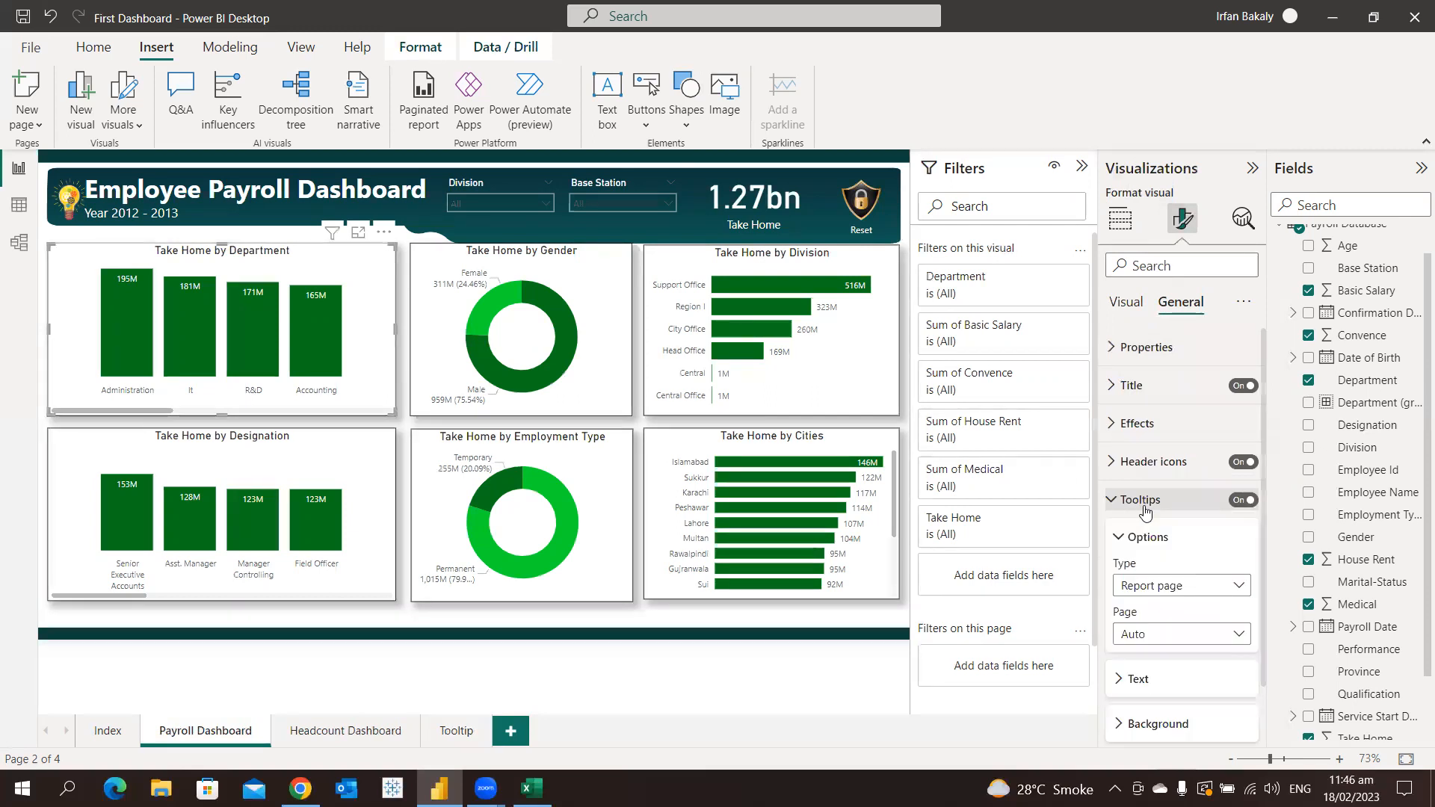
{"action": "left_click", "coordinate": [1147, 571]}
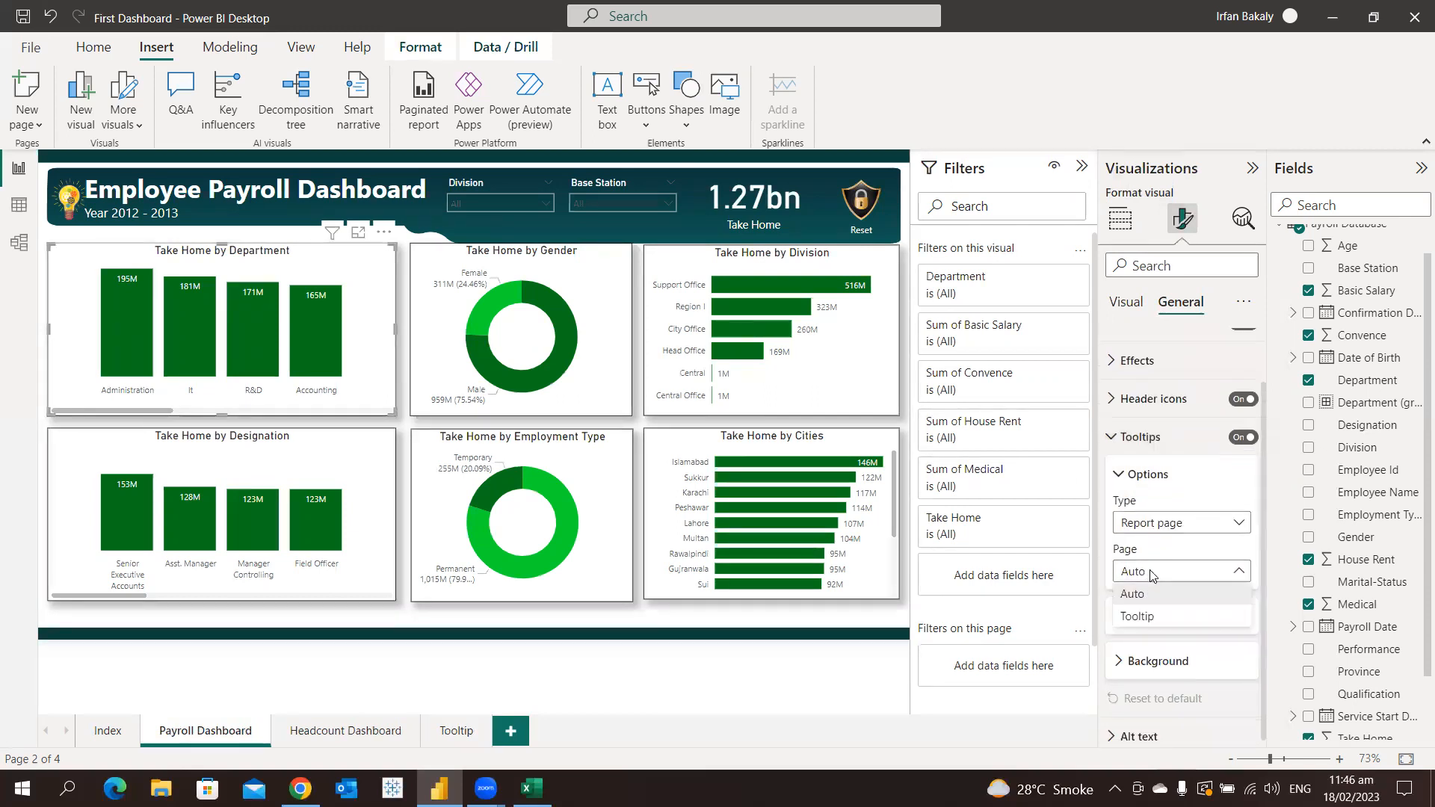
{"action": "left_click", "coordinate": [1145, 617]}
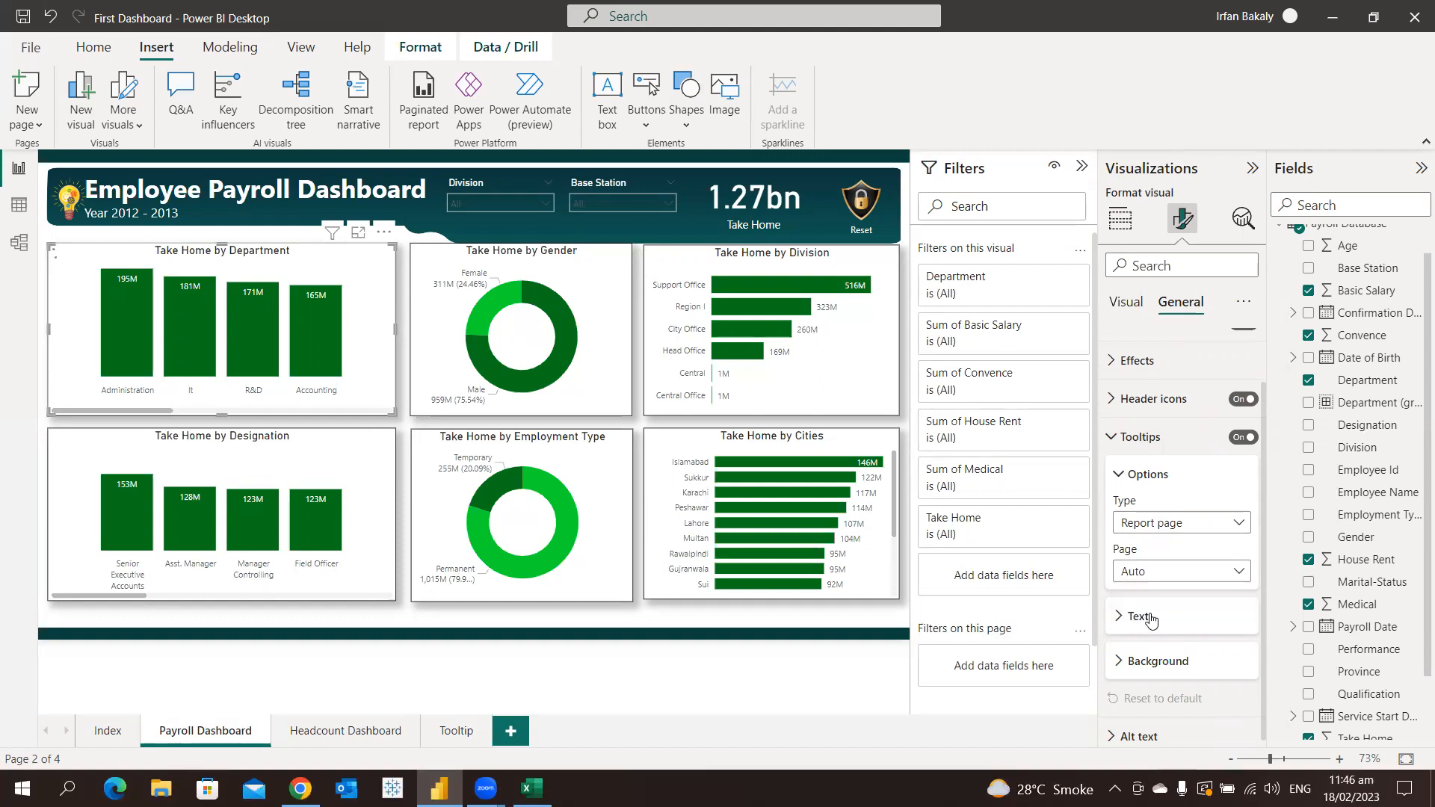
{"action": "mouse_move", "coordinate": [324, 341]}
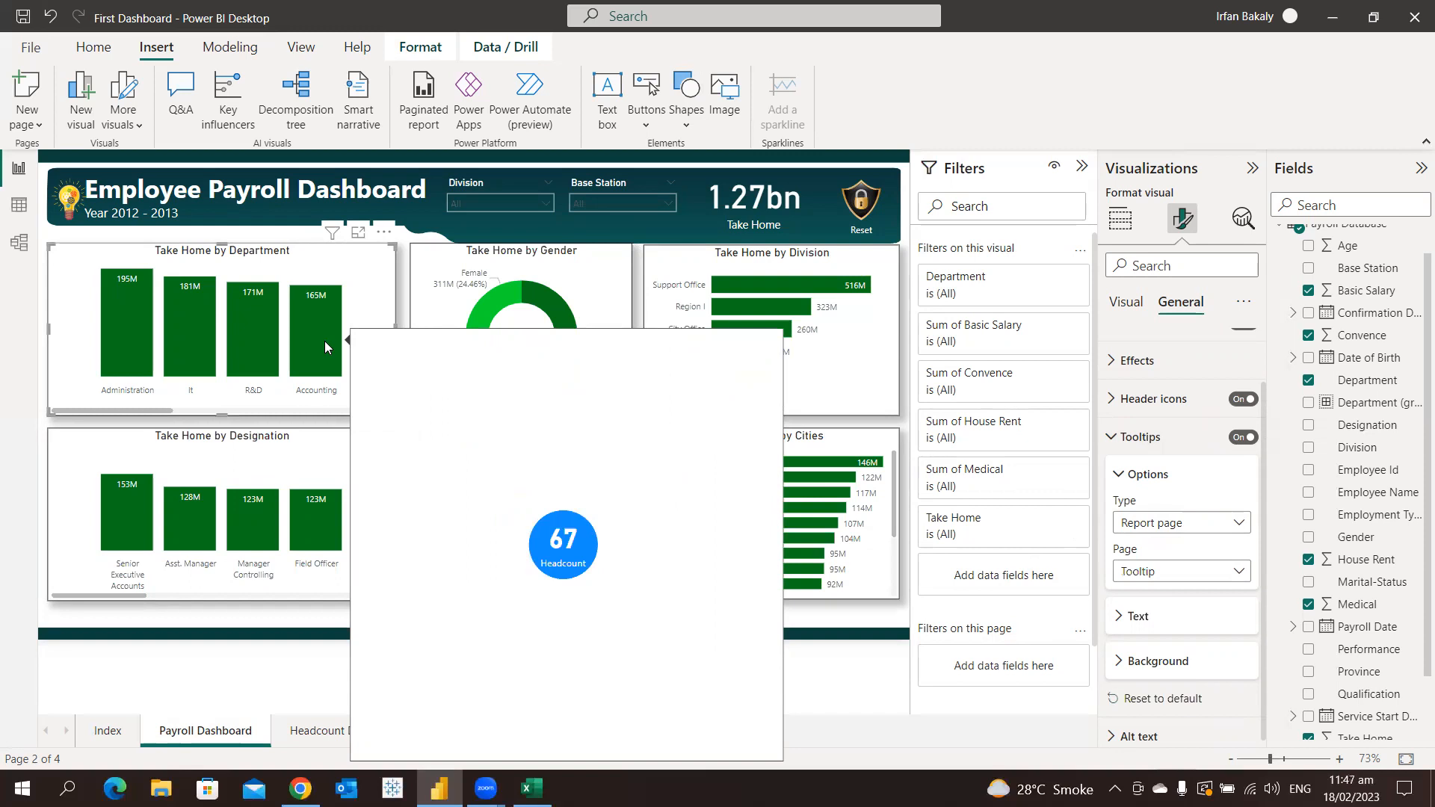
{"action": "mouse_move", "coordinate": [255, 344]}
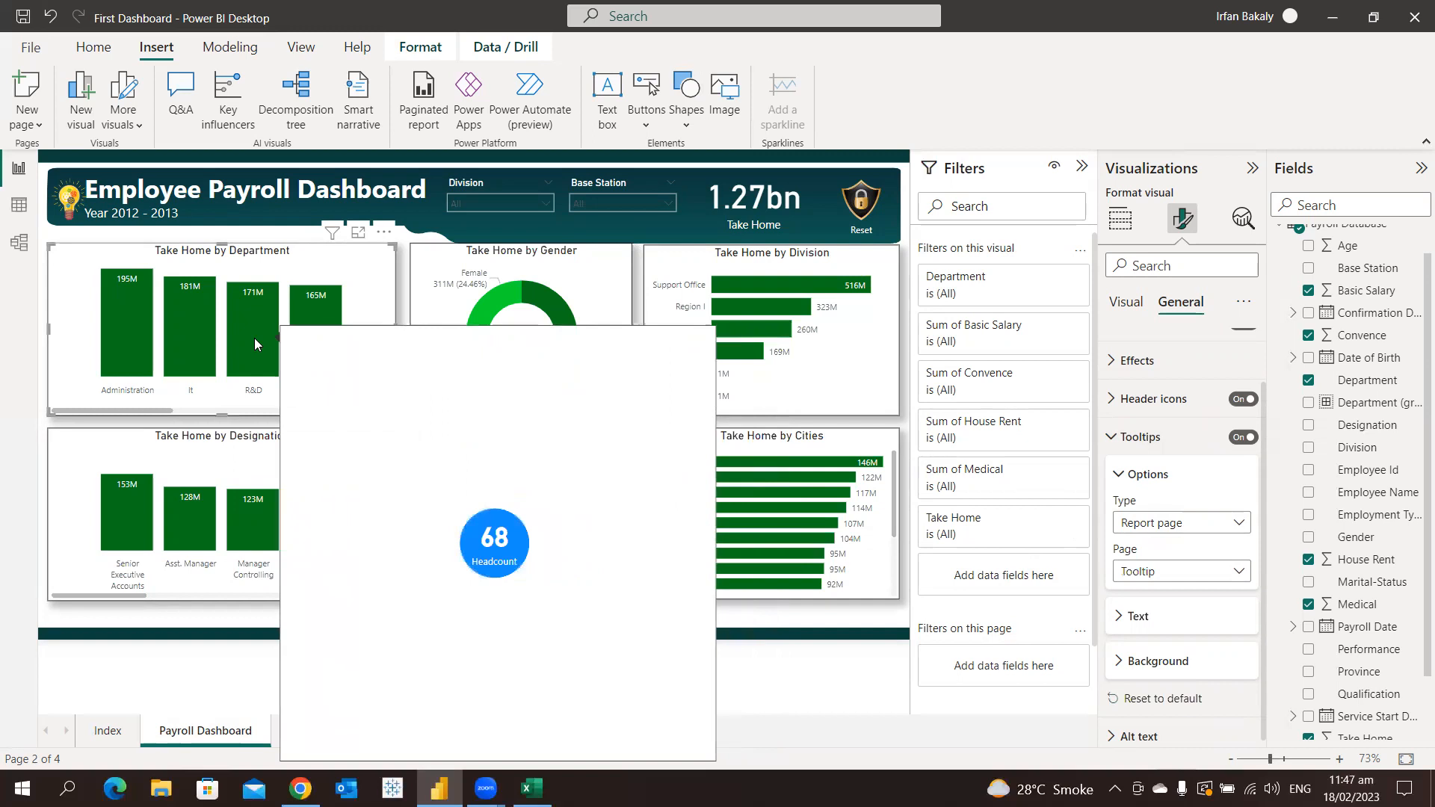
{"action": "mouse_move", "coordinate": [201, 343]}
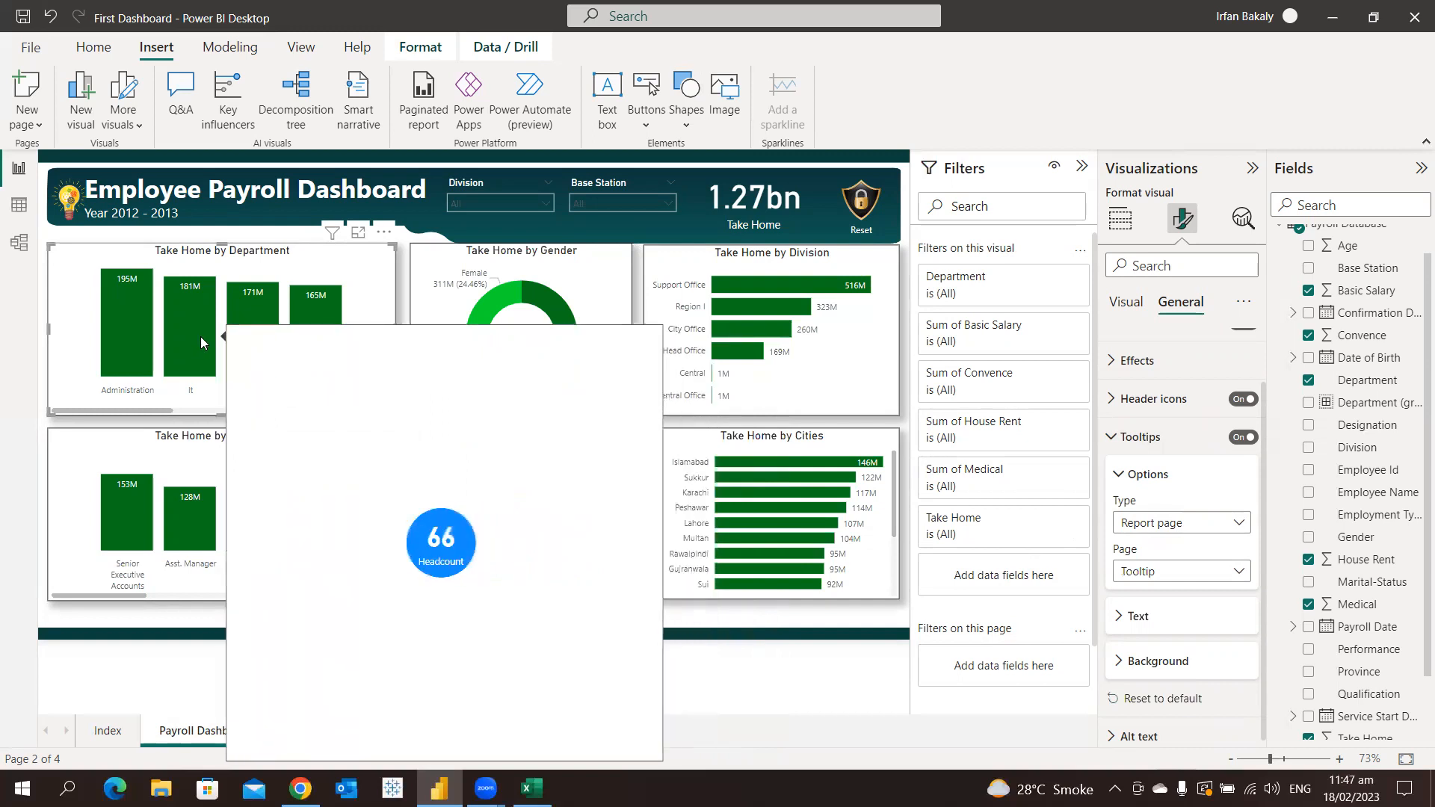
{"action": "mouse_move", "coordinate": [142, 339]}
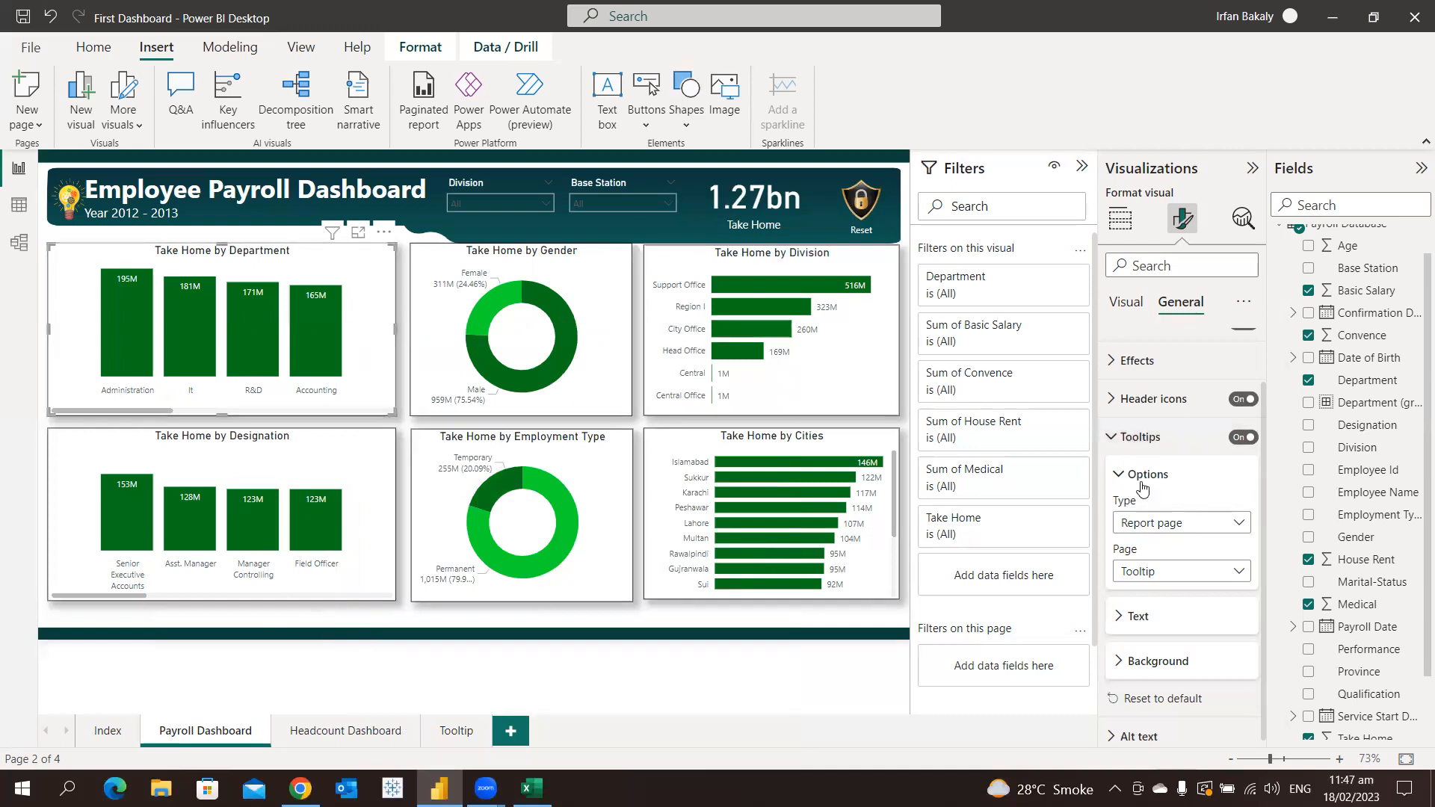
{"action": "left_click", "coordinate": [1166, 575]}
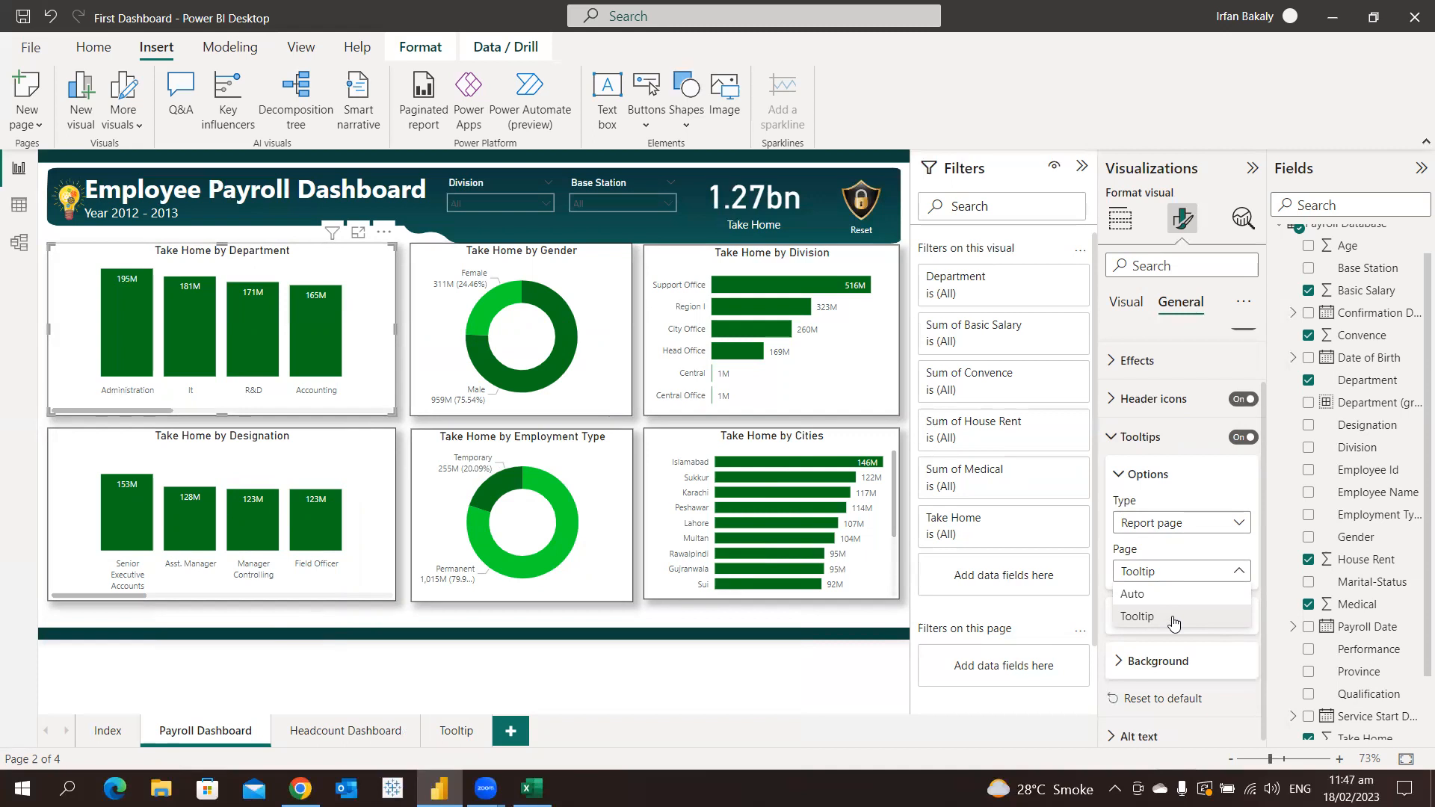
Insert a line shape on the Tooltip page and stretch it horizontally across the full page width through the blue circle
{"action": "left_click", "coordinate": [455, 730]}
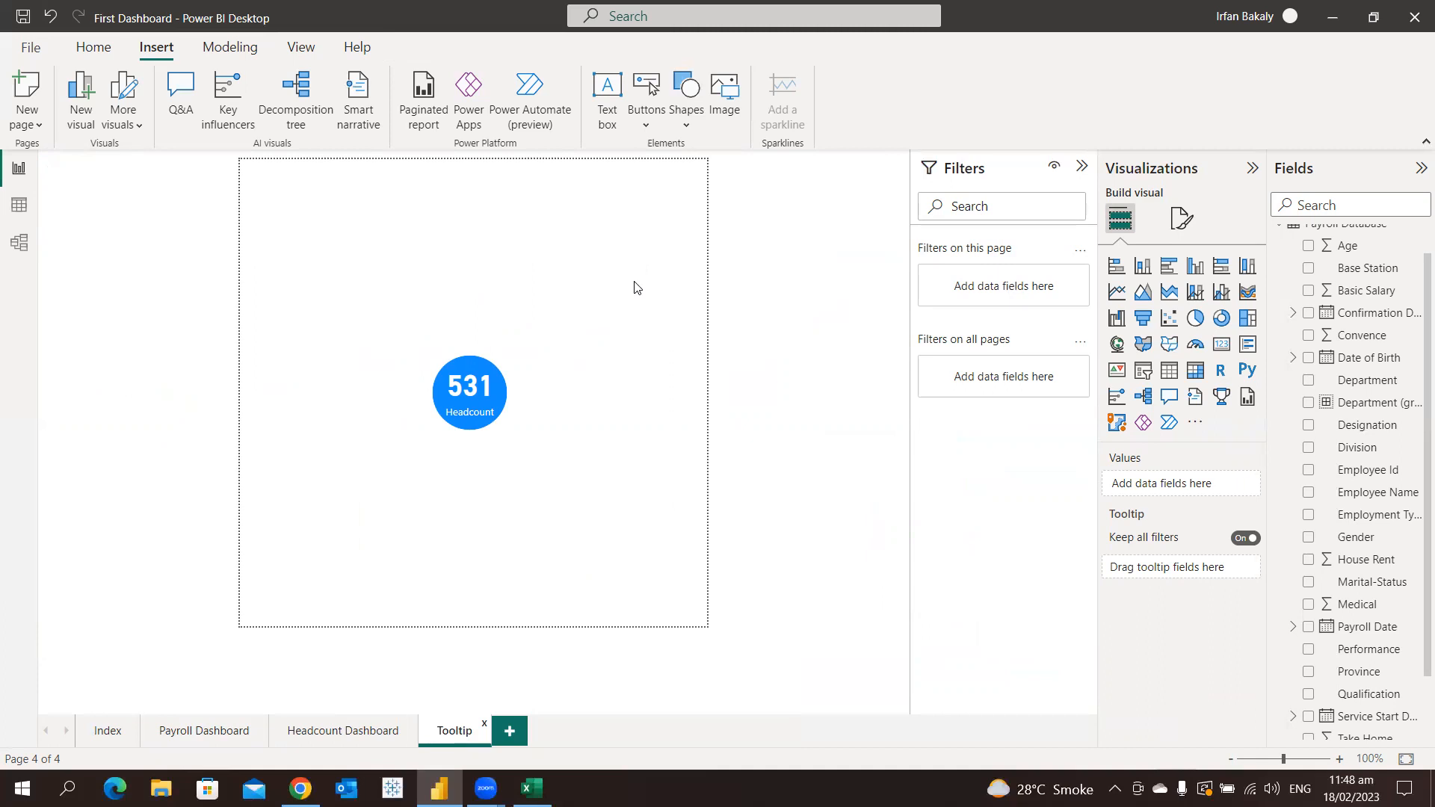
{"action": "left_click", "coordinate": [688, 126]}
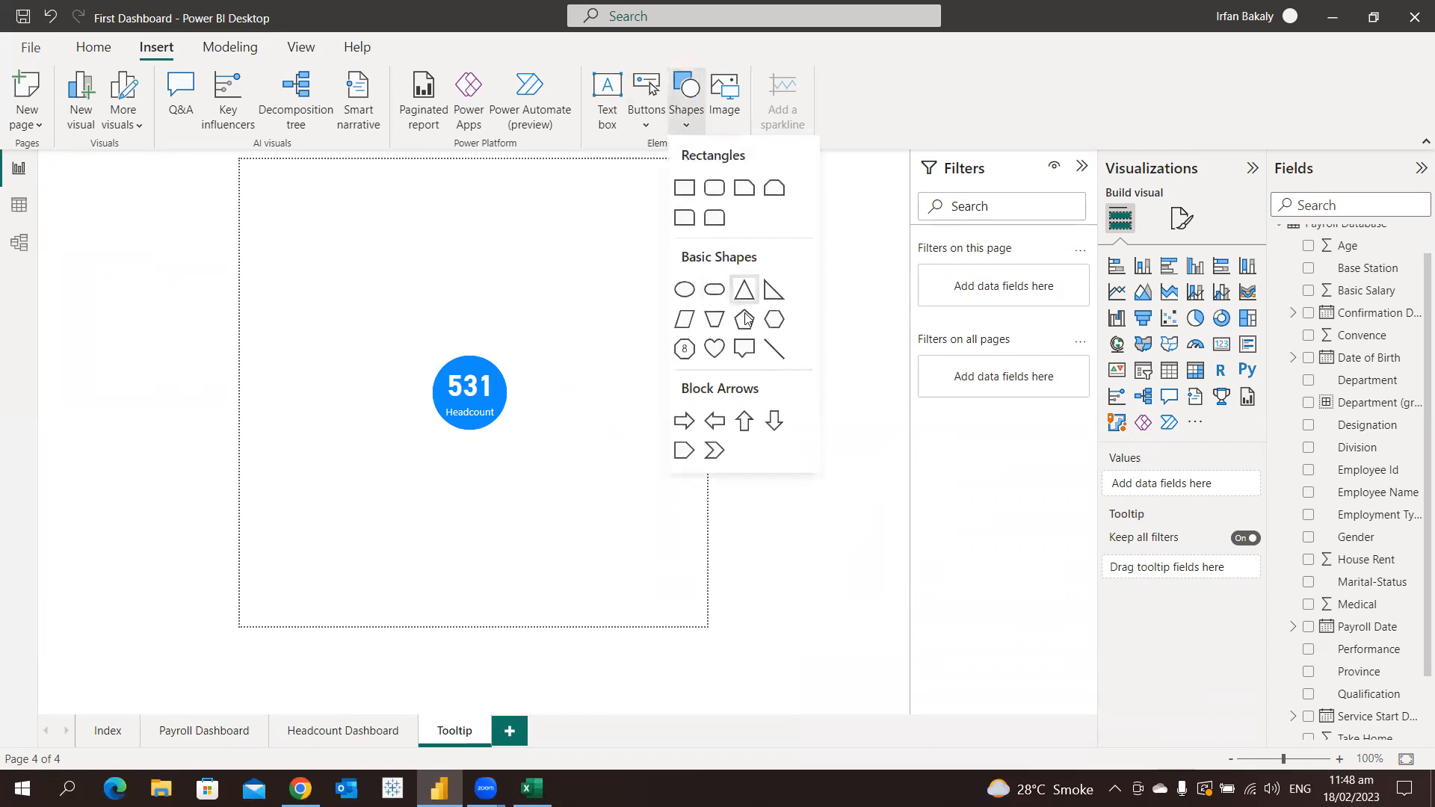
{"action": "left_click", "coordinate": [774, 349]}
{"action": "left_click_drag", "start_coordinate": [523, 548], "coordinate": [403, 398]}
{"action": "left_click_drag", "start_coordinate": [519, 393], "coordinate": [710, 395]}
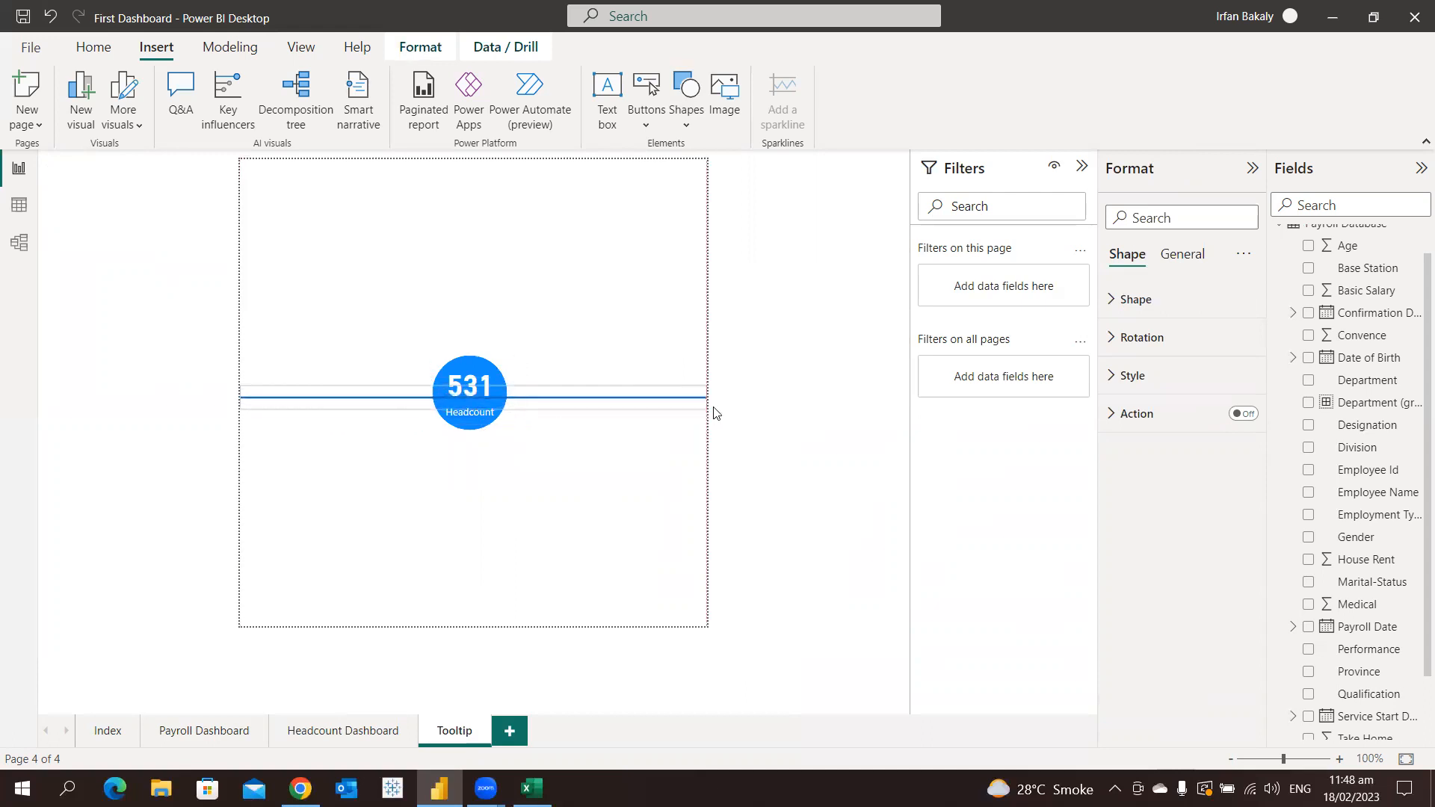
{"action": "left_click", "coordinate": [536, 423]}
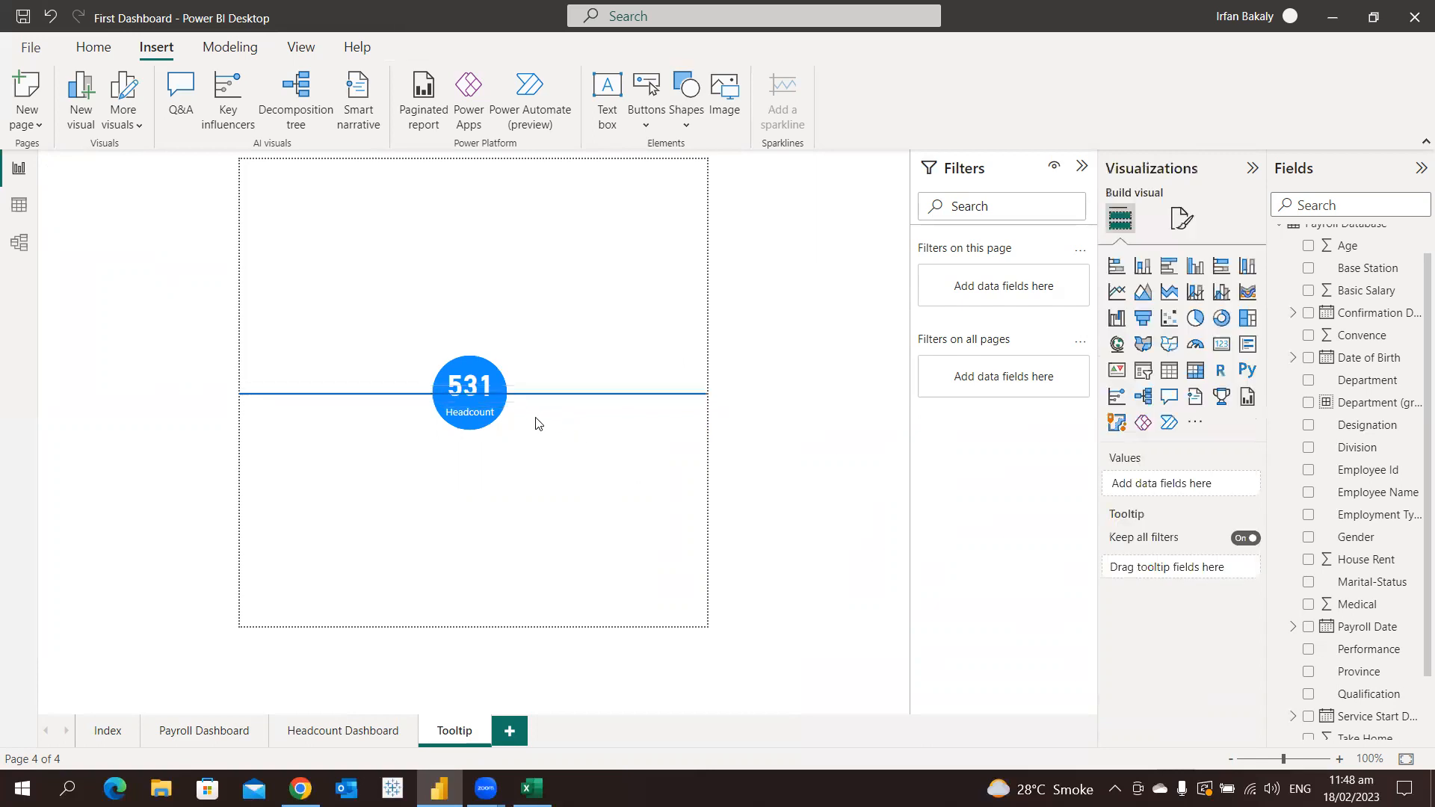
Send the horizontal line to the back, behind the headcount circle
{"action": "left_click", "coordinate": [550, 398]}
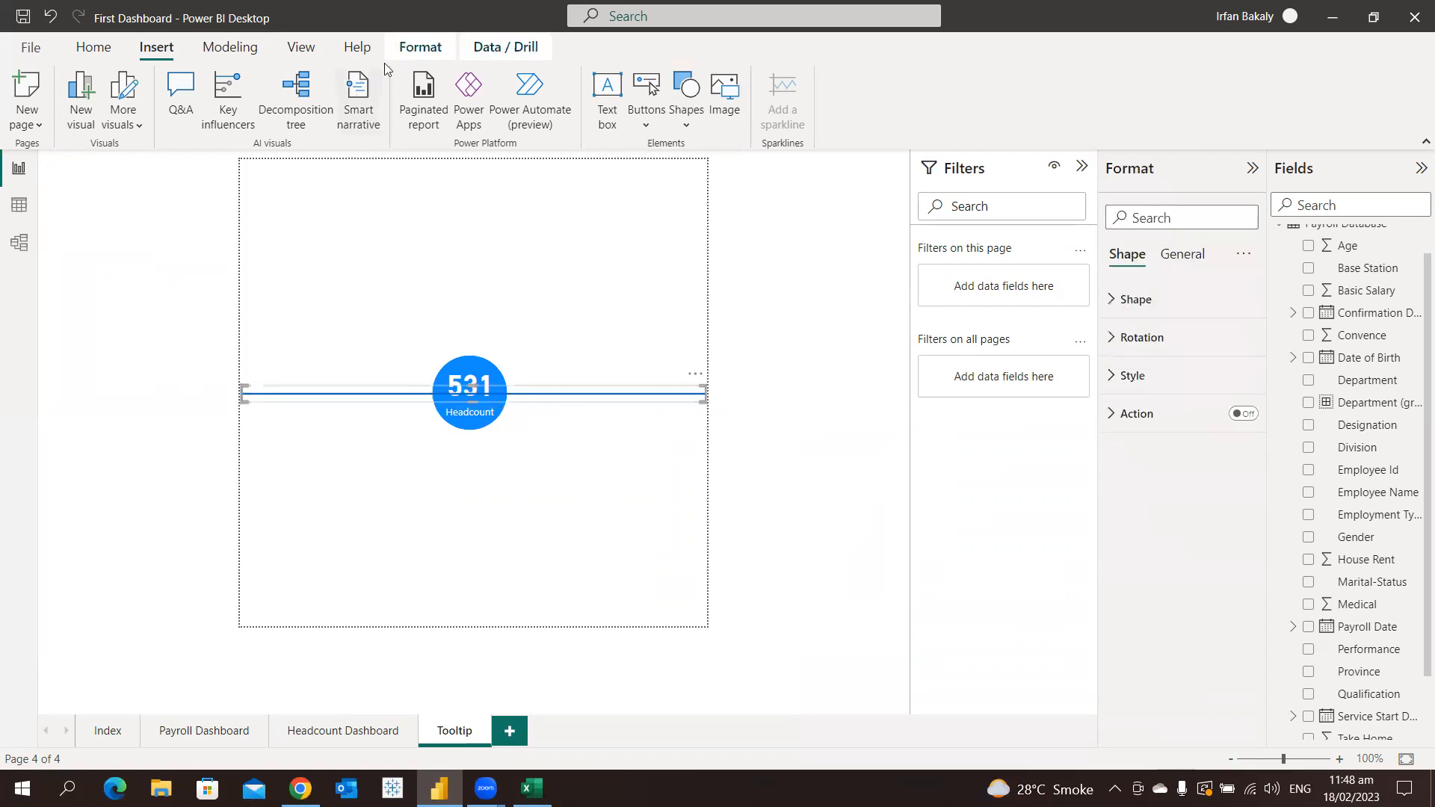
{"action": "left_click", "coordinate": [420, 48]}
{"action": "left_click", "coordinate": [316, 127]}
{"action": "left_click", "coordinate": [359, 184]}
{"action": "left_click", "coordinate": [592, 316]}
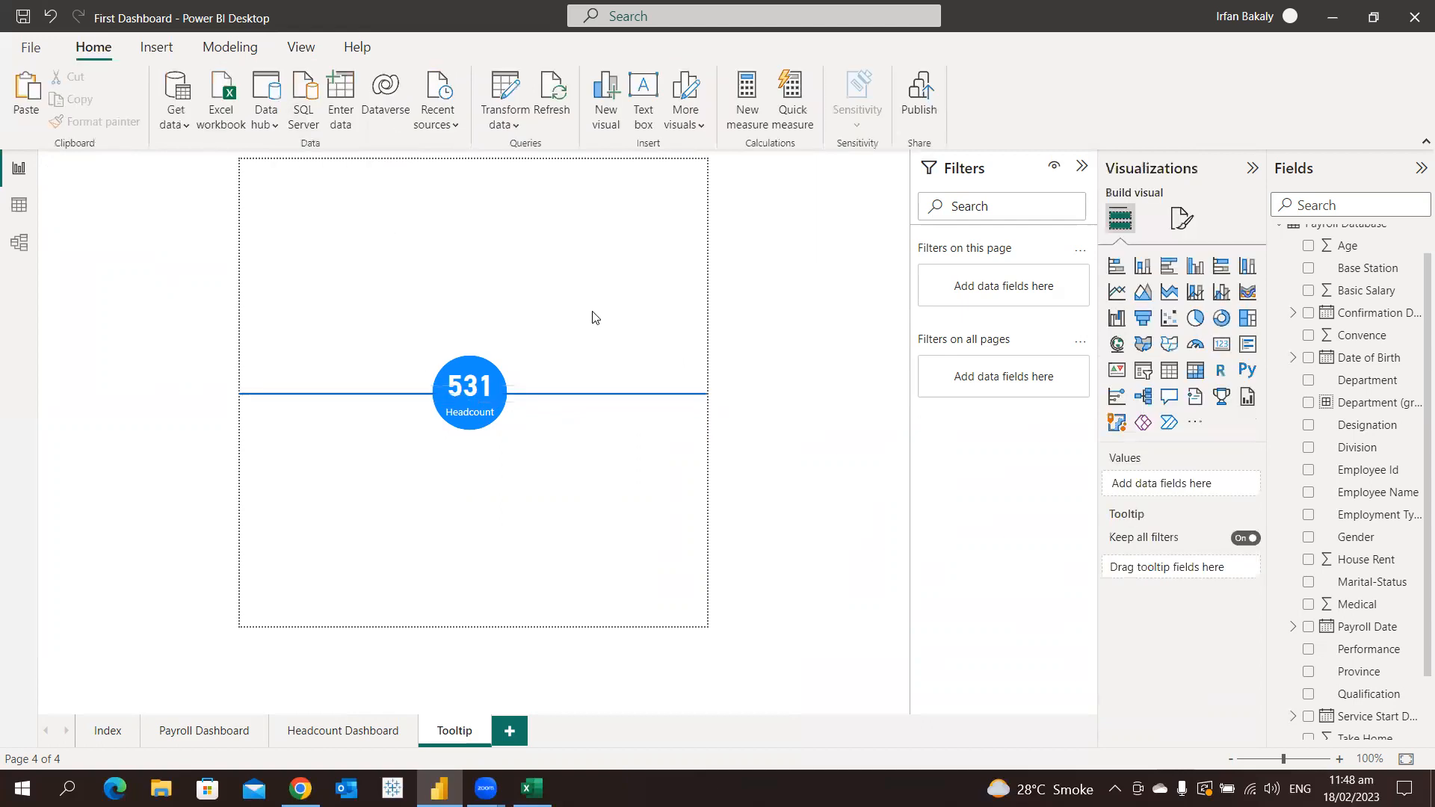
Duplicate the line, set its overall rotation to 90°, and stretch it vertically over the page height through the circle
{"action": "left_click", "coordinate": [613, 398]}
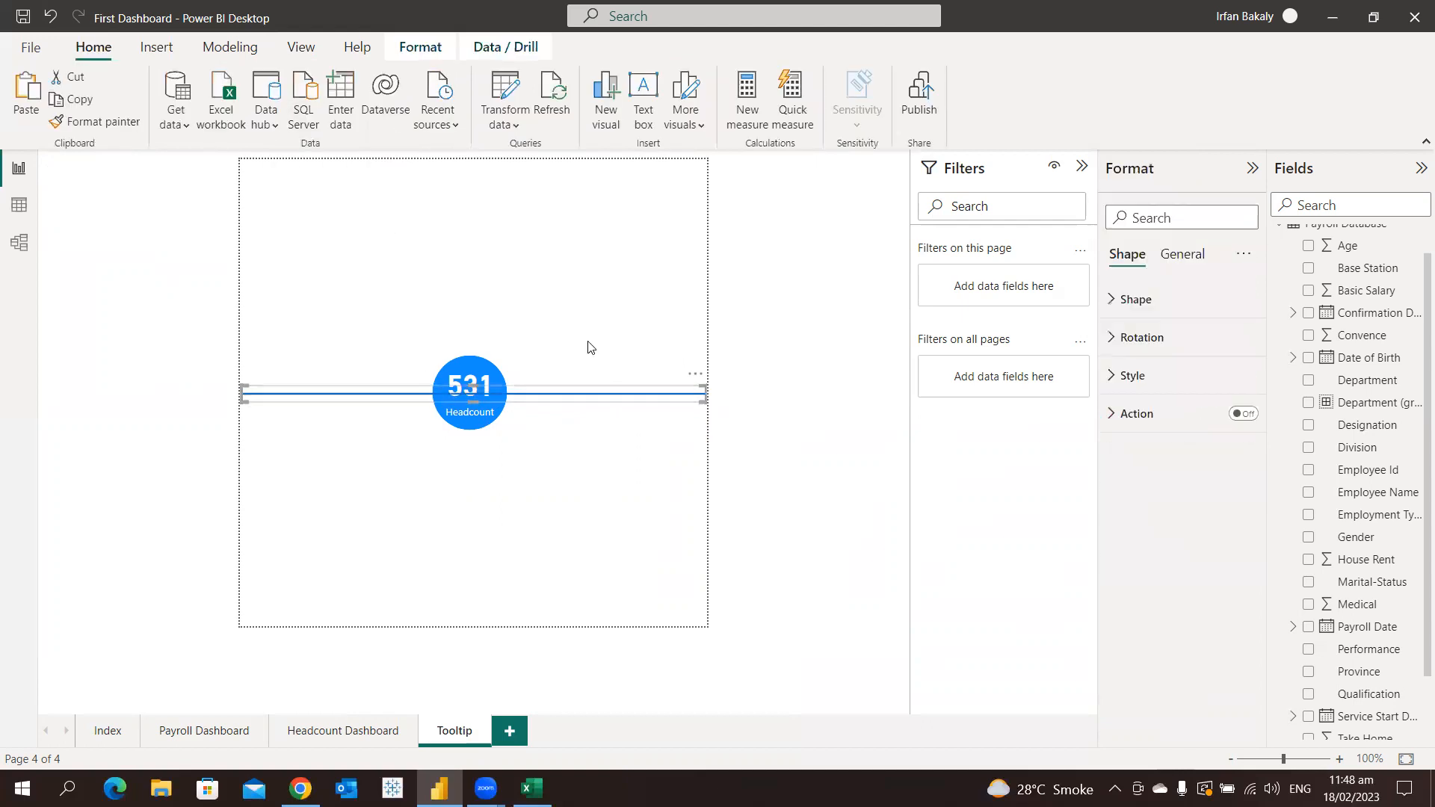
{"action": "key", "text": "ctrl+v"}
{"action": "left_click_drag", "start_coordinate": [594, 400], "coordinate": [586, 445]}
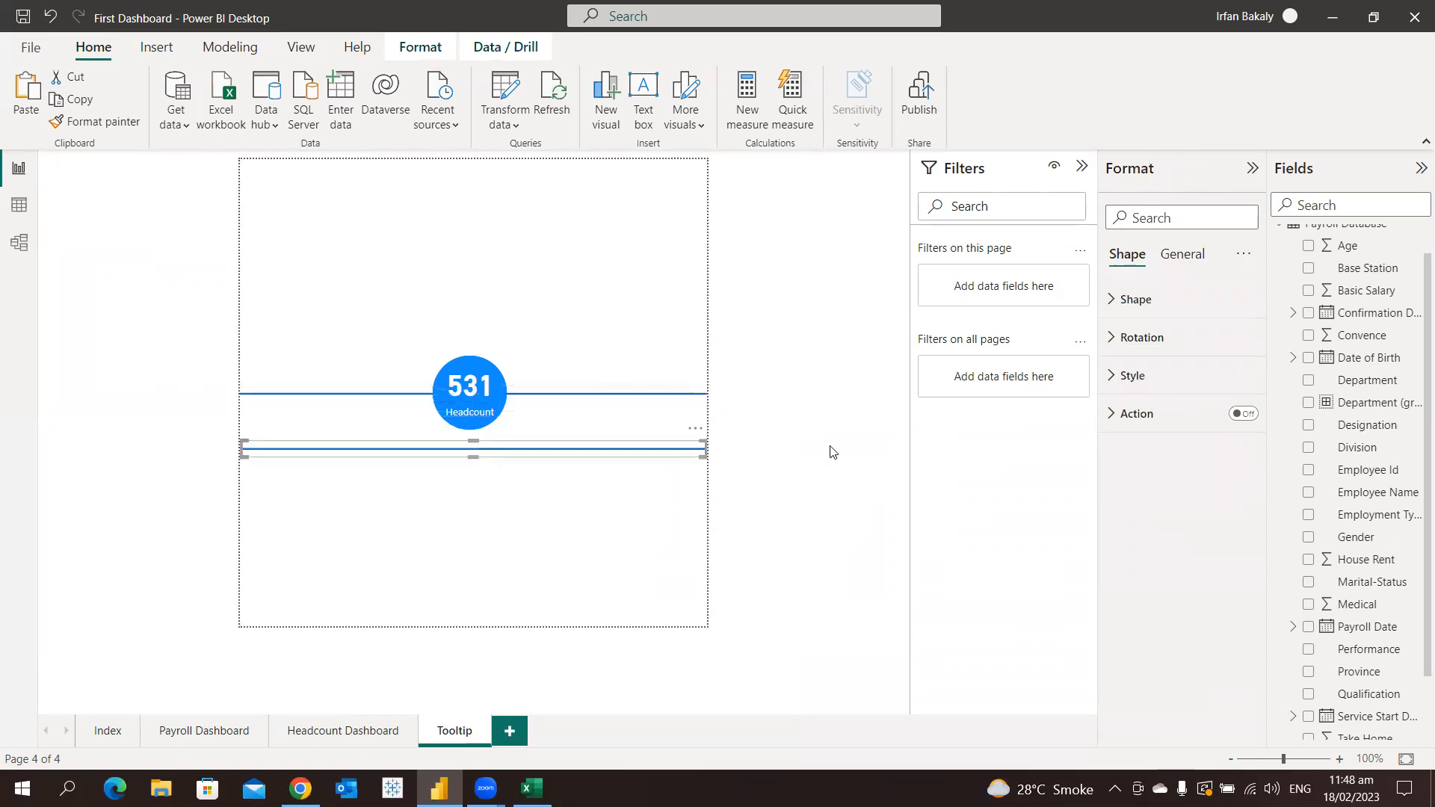
{"action": "left_click", "coordinate": [1155, 339]}
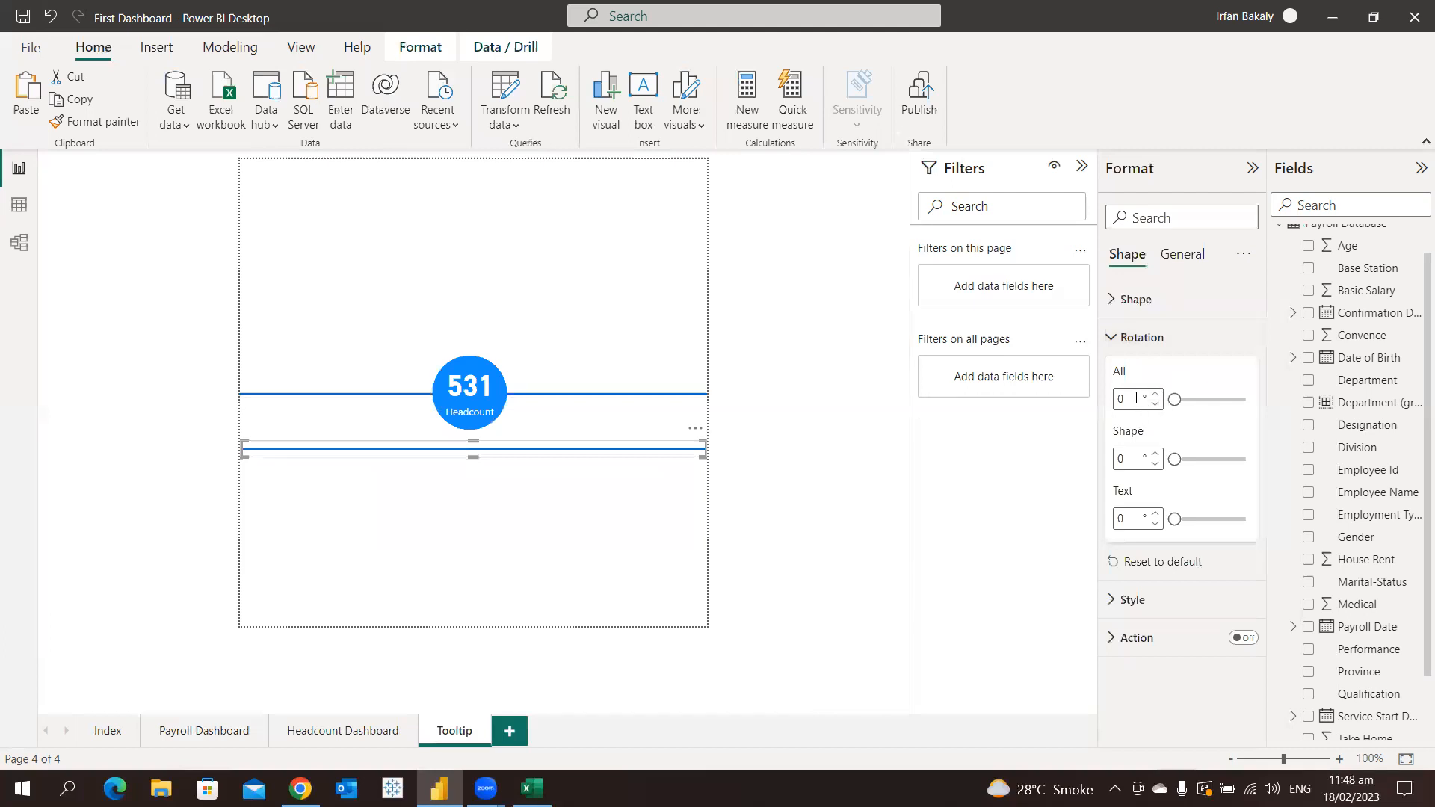
{"action": "type", "text": "90"}
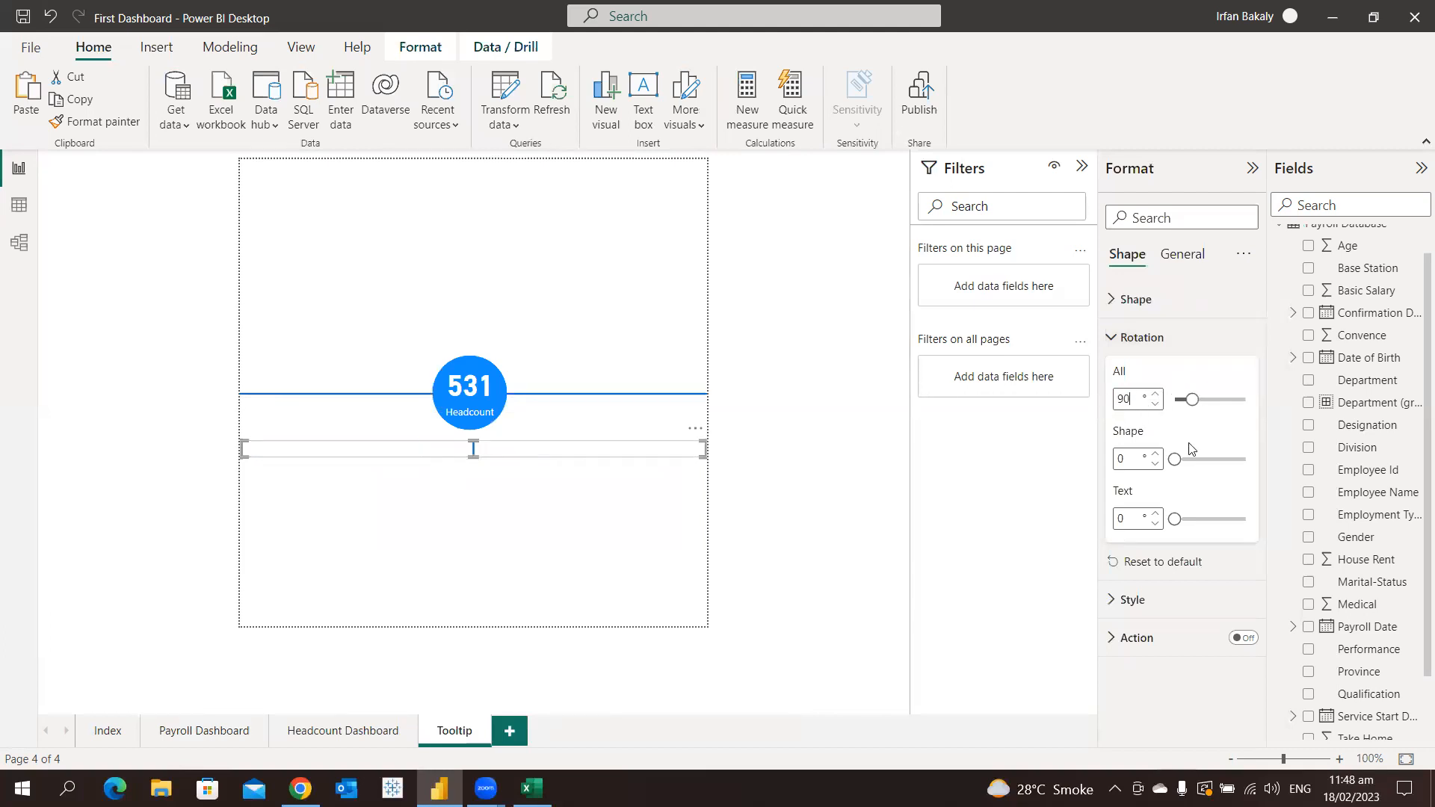
{"action": "left_click_drag", "start_coordinate": [606, 482], "coordinate": [476, 625]}
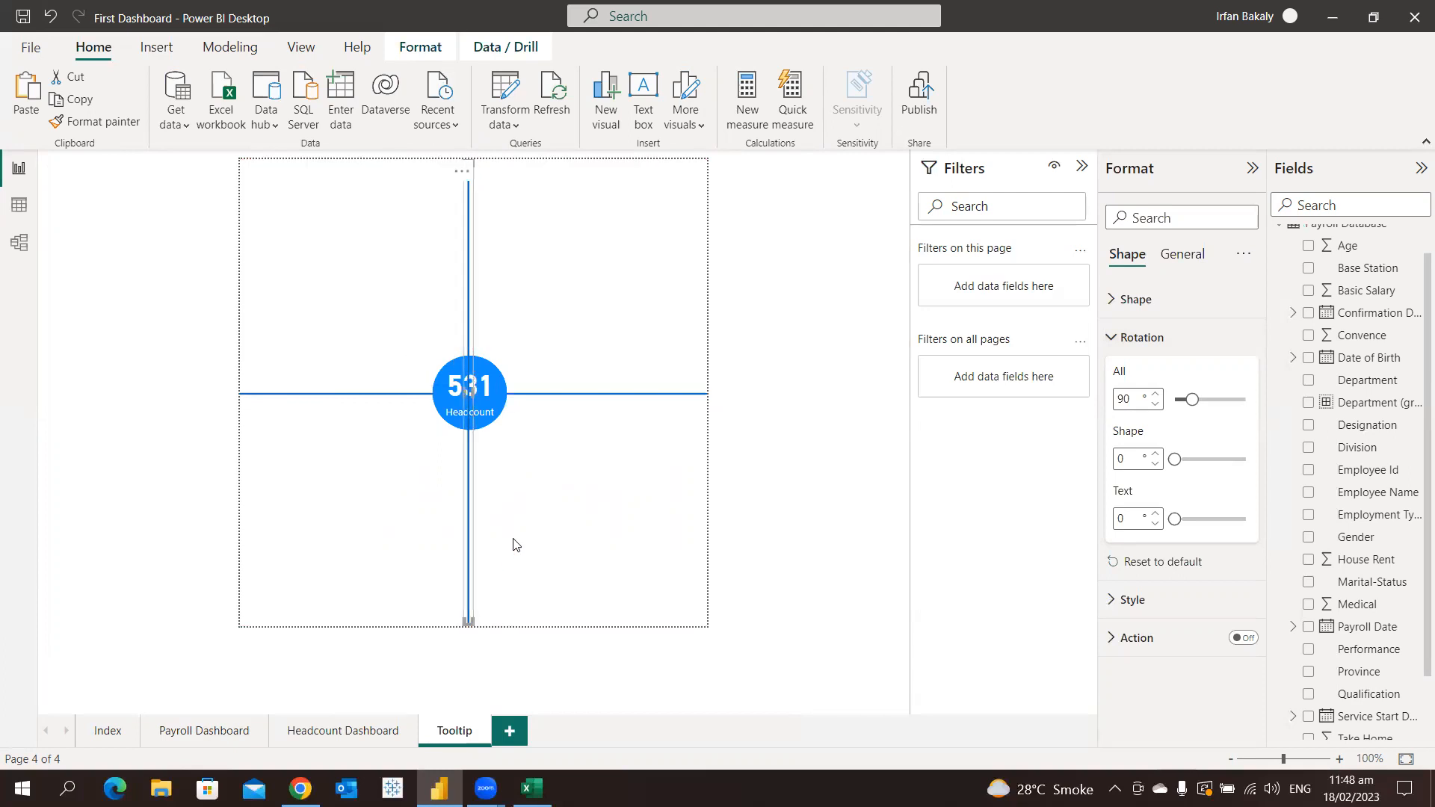
Send the vertical line to the back, behind the headcount circle
{"action": "left_click", "coordinate": [425, 51]}
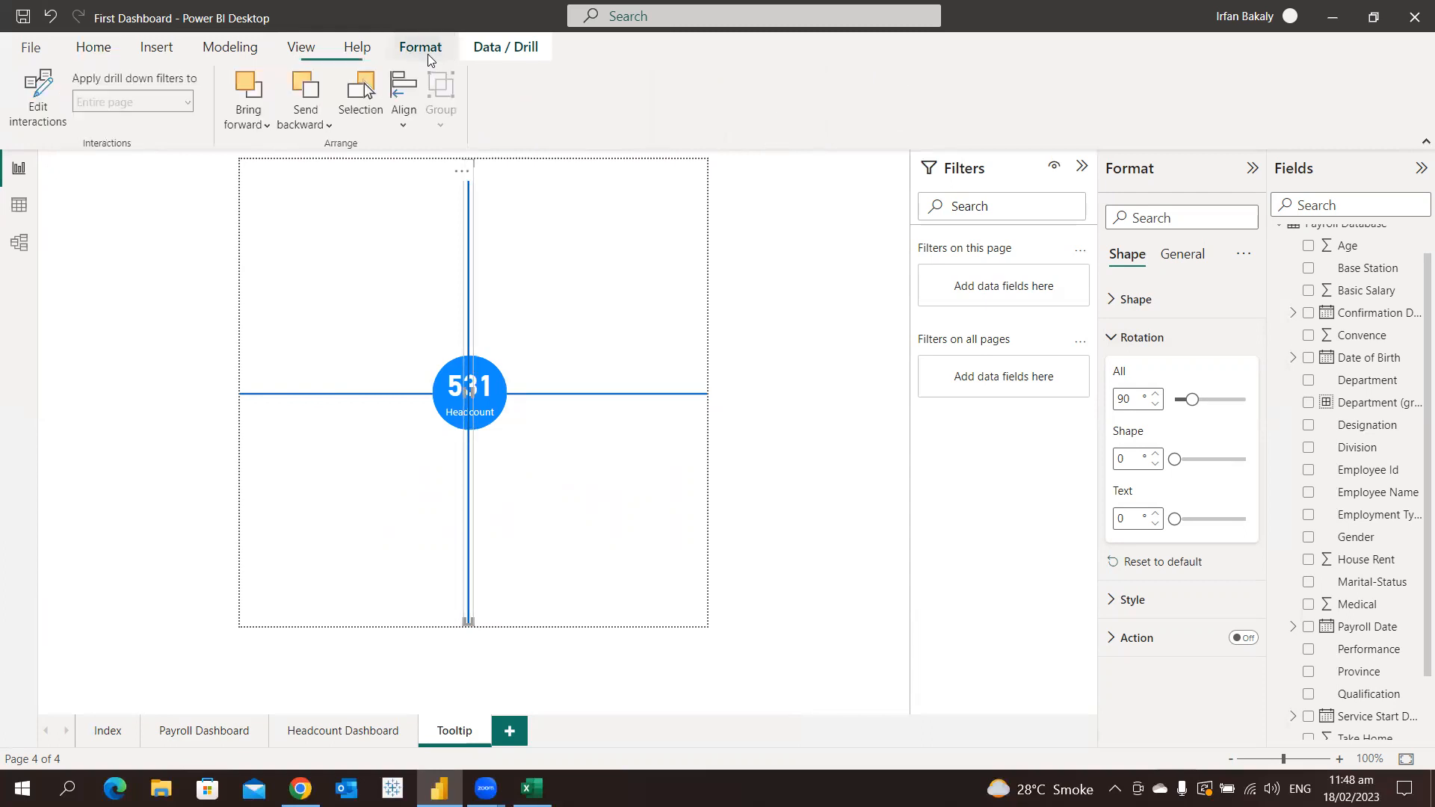
{"action": "left_click", "coordinate": [327, 126]}
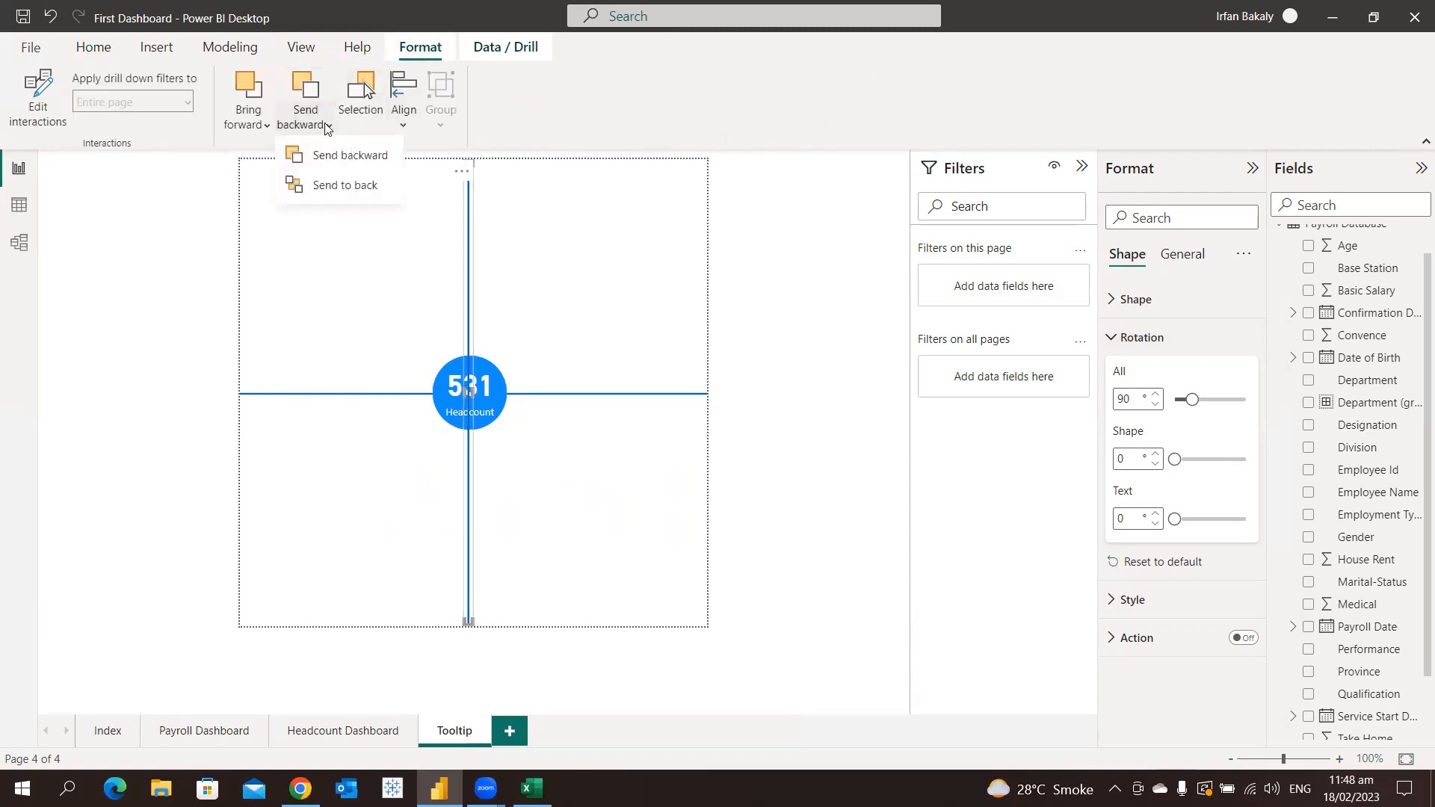
{"action": "left_click", "coordinate": [346, 185]}
{"action": "left_click", "coordinate": [347, 271]}
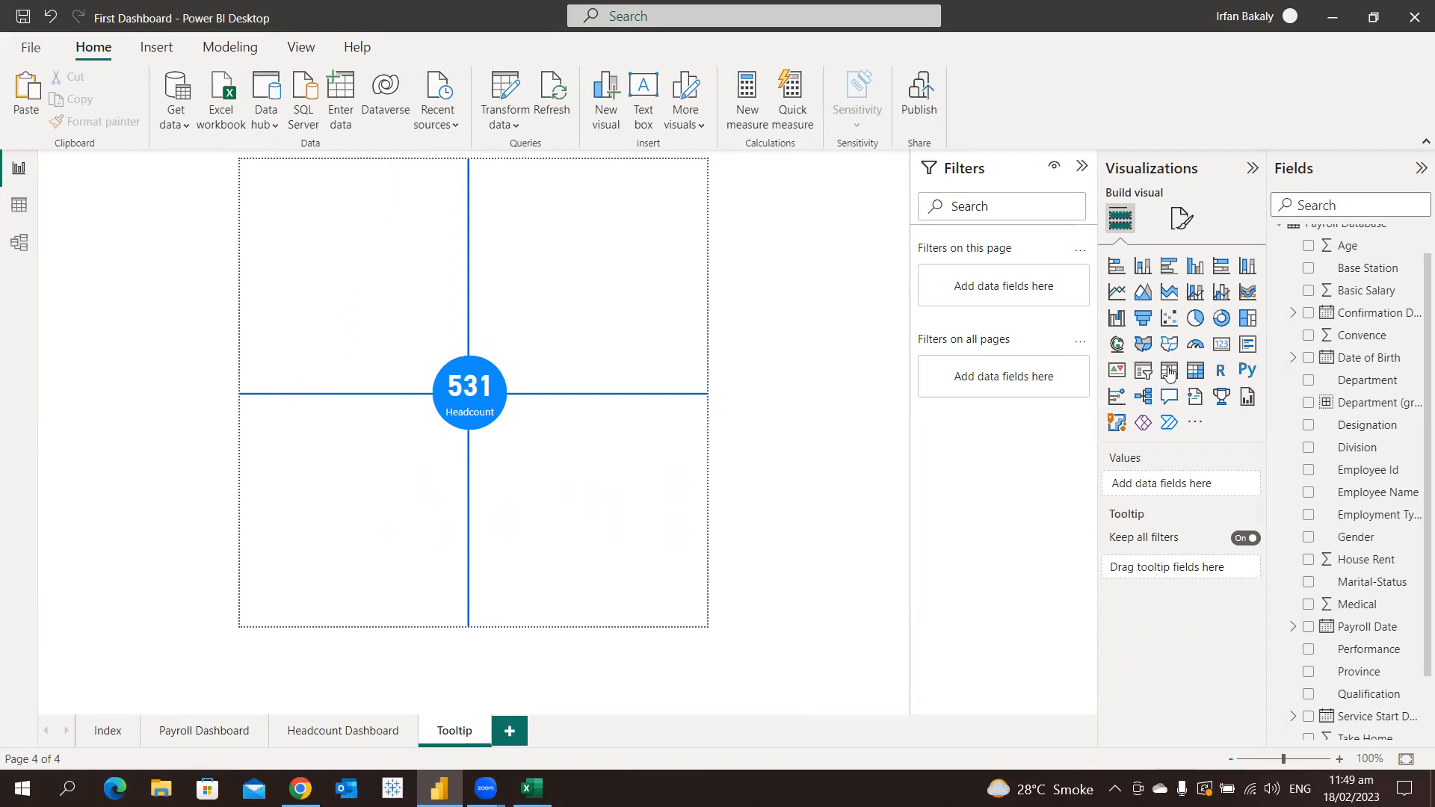
Add a stacked bar chart of Employee Id count by Gender and extend it to fill the page's upper-left quadrant
{"action": "left_click", "coordinate": [1116, 267]}
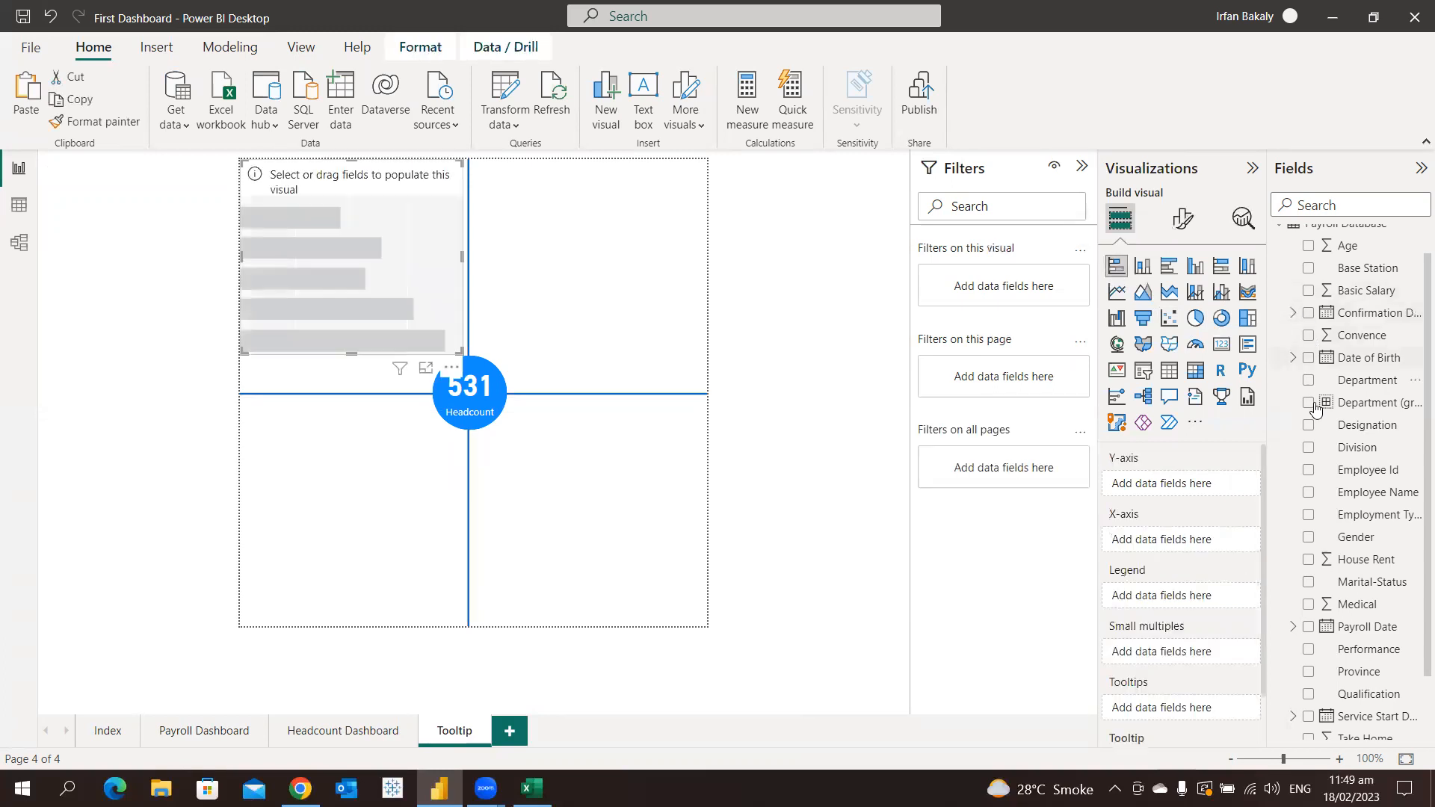
{"action": "left_click", "coordinate": [1307, 538]}
{"action": "left_click_drag", "start_coordinate": [1353, 470], "coordinate": [1195, 553]}
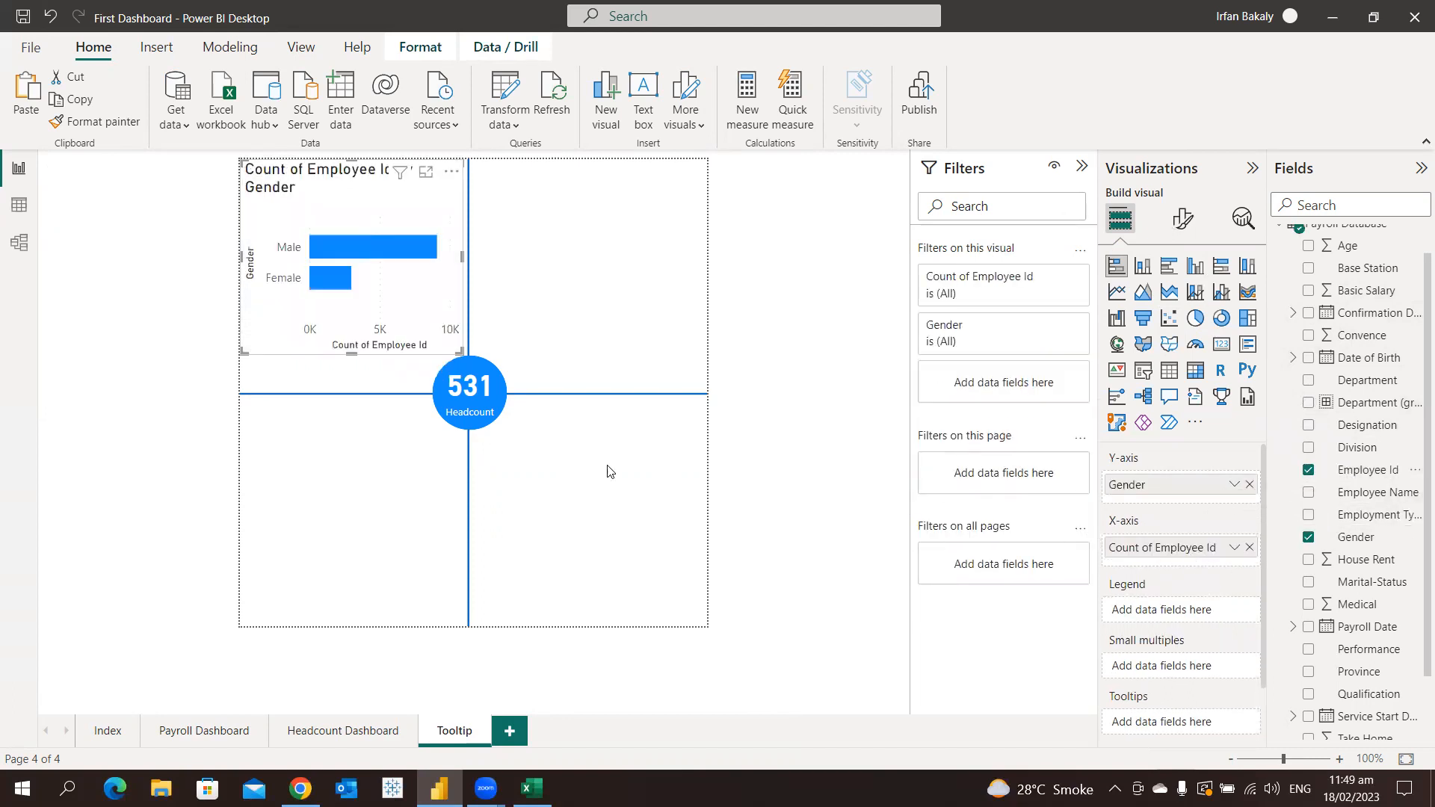
{"action": "left_click_drag", "start_coordinate": [458, 352], "coordinate": [458, 388]}
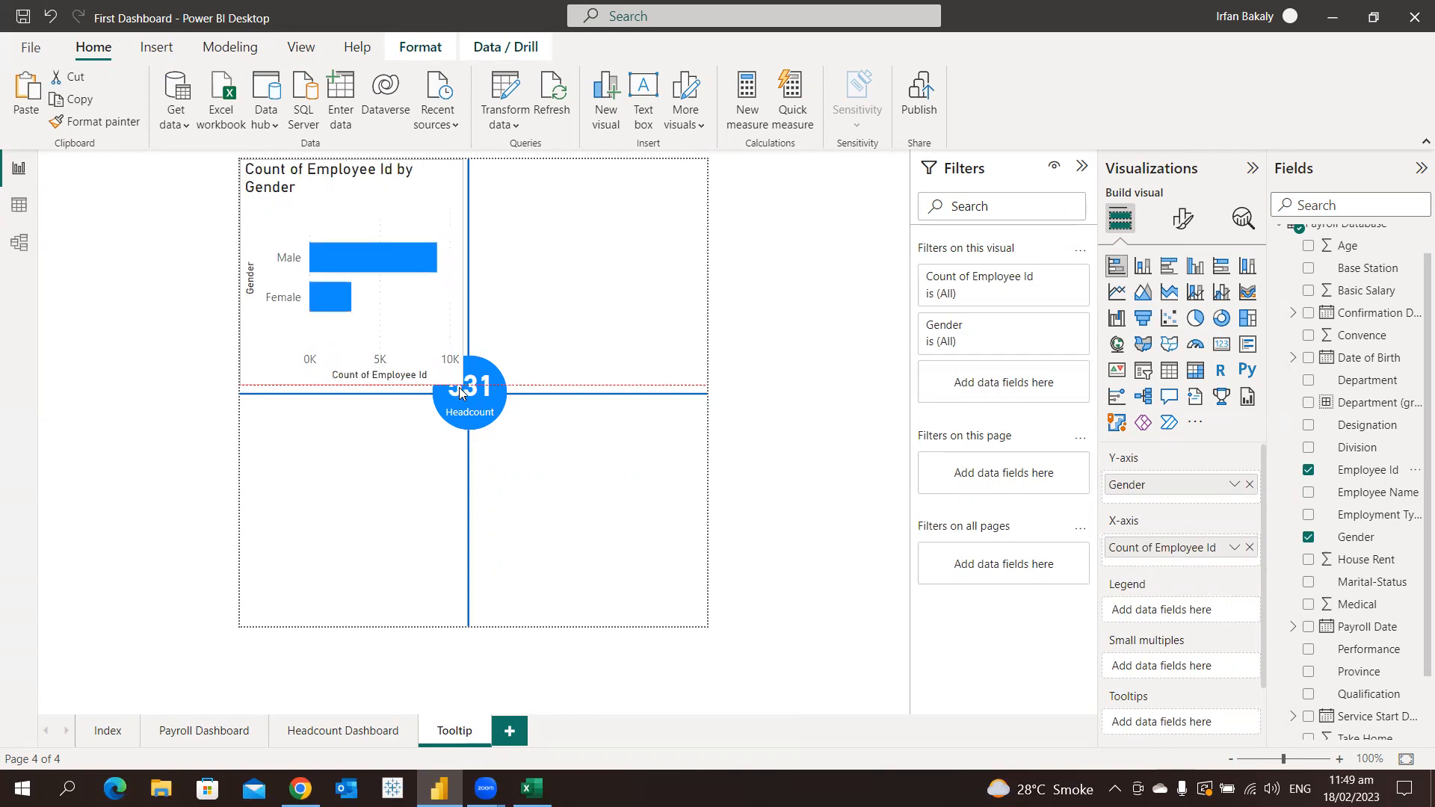
Turn off the gender bar chart's background
{"action": "left_click", "coordinate": [1178, 228]}
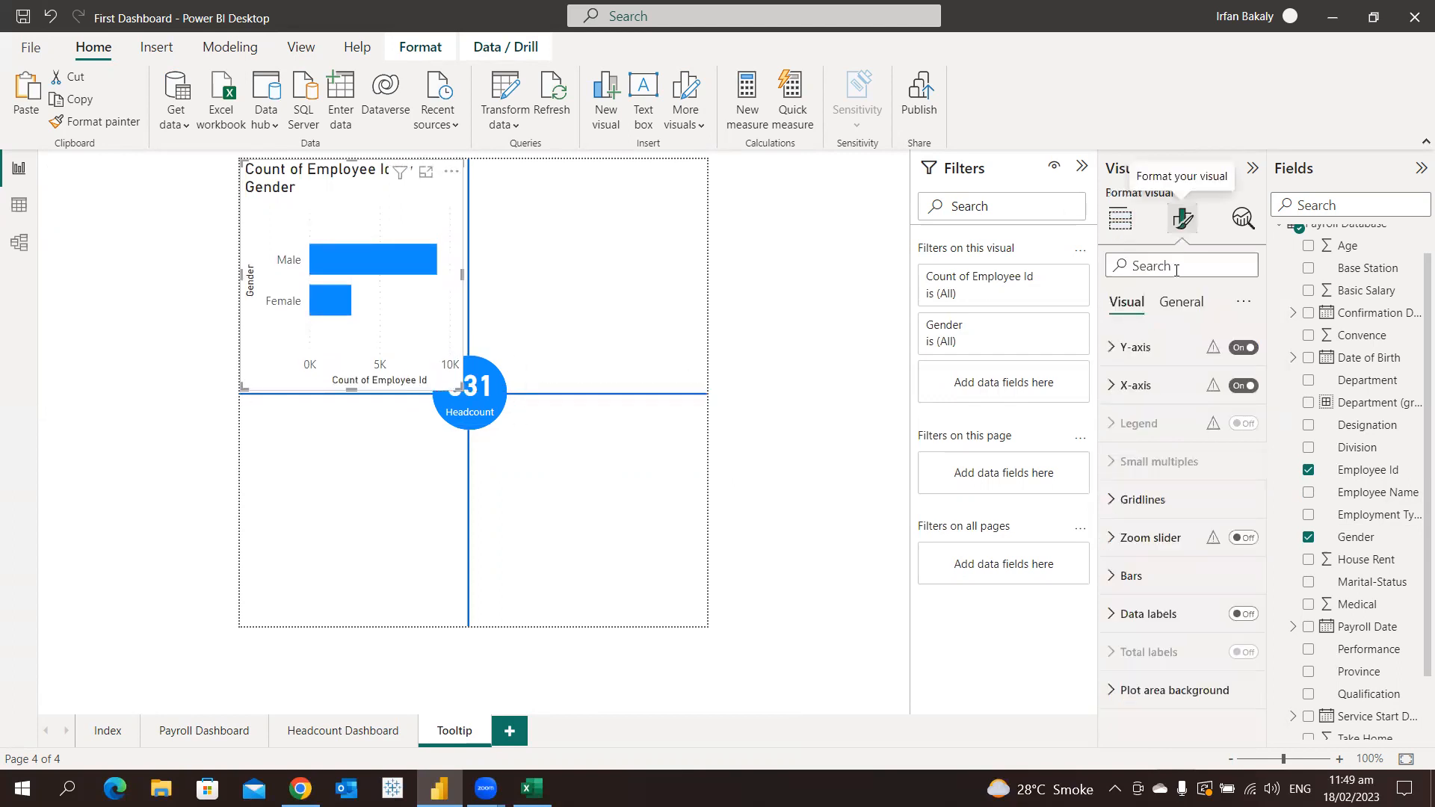
{"action": "left_click", "coordinate": [1181, 301]}
{"action": "left_click", "coordinate": [1193, 432]}
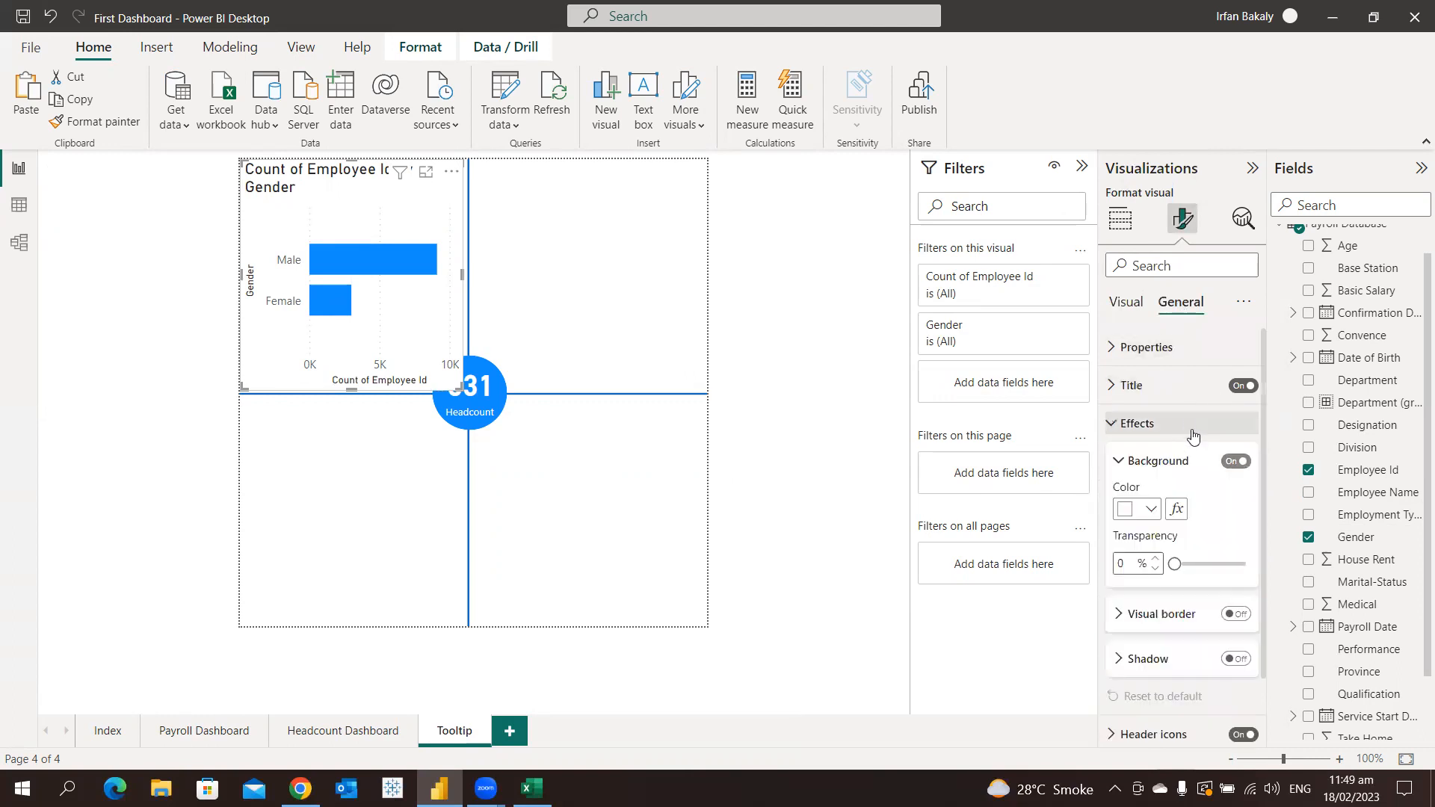
{"action": "left_click", "coordinate": [1236, 462]}
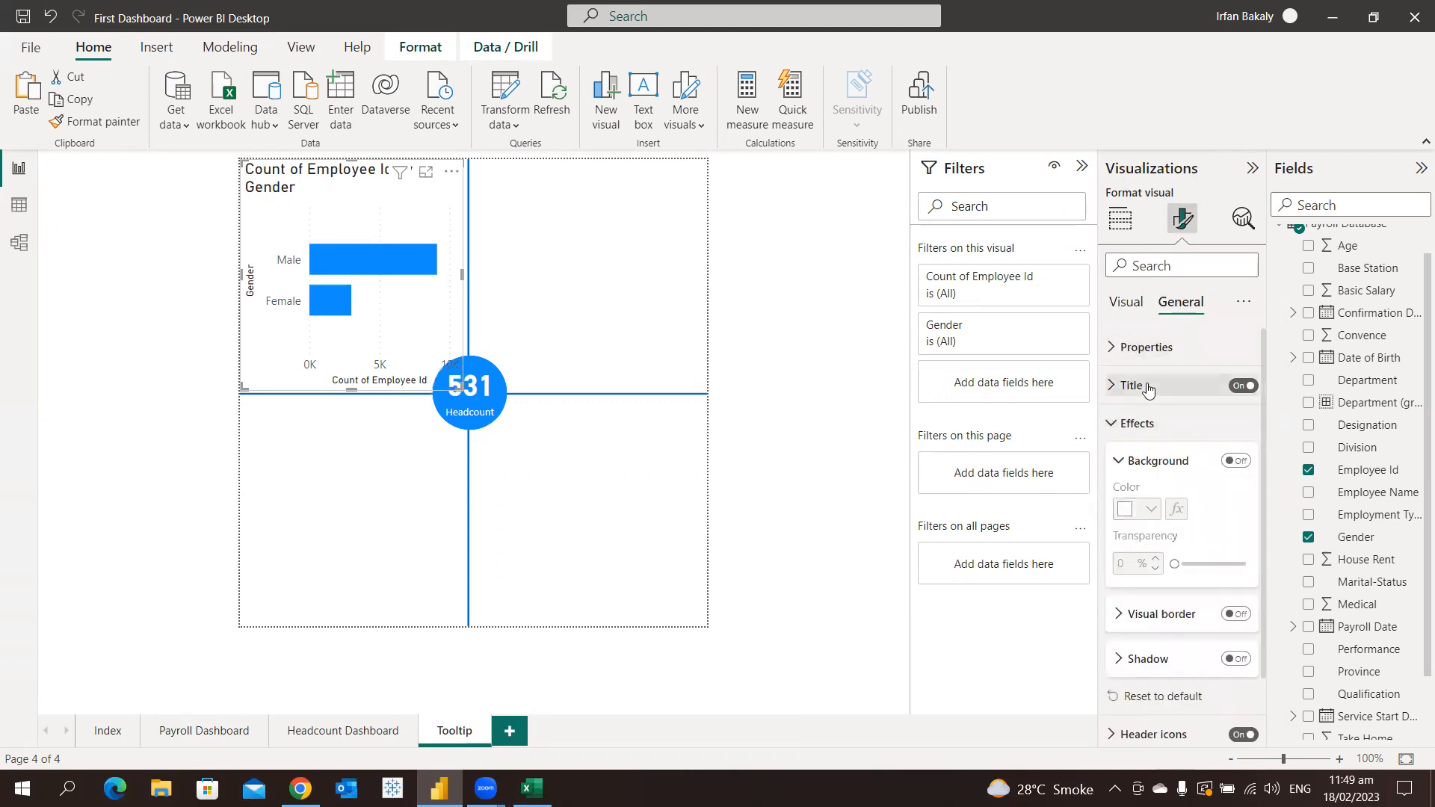
Change the gender bar chart's title text to "Headcount by Gender"
{"action": "left_click", "coordinate": [1148, 386]}
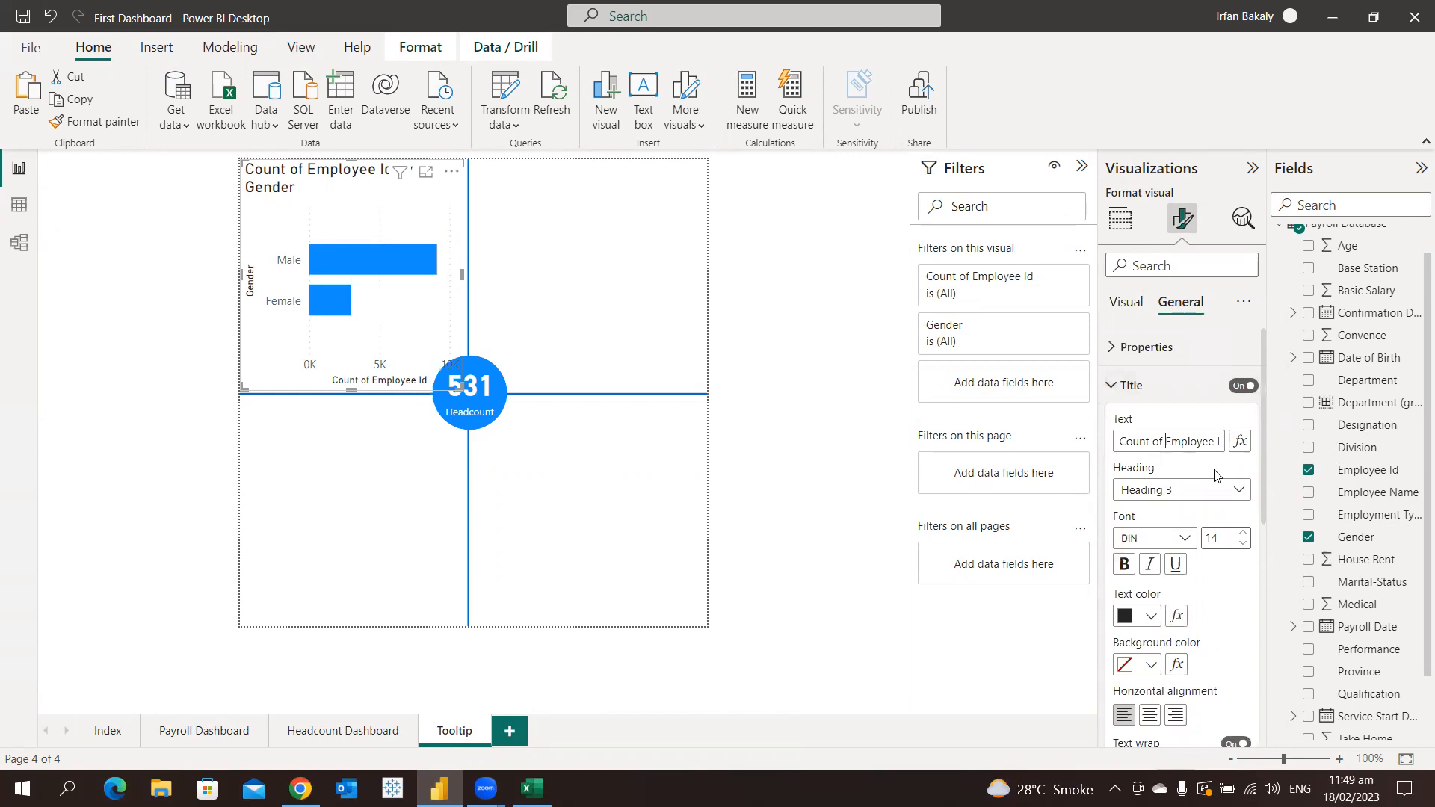
{"action": "key", "text": "ctrl+a"}
{"action": "type", "text": "Headcount by Gender"}
{"action": "key", "text": "BackSpace"}
{"action": "key", "text": "BackSpace"}
{"action": "type", "text": "der"}
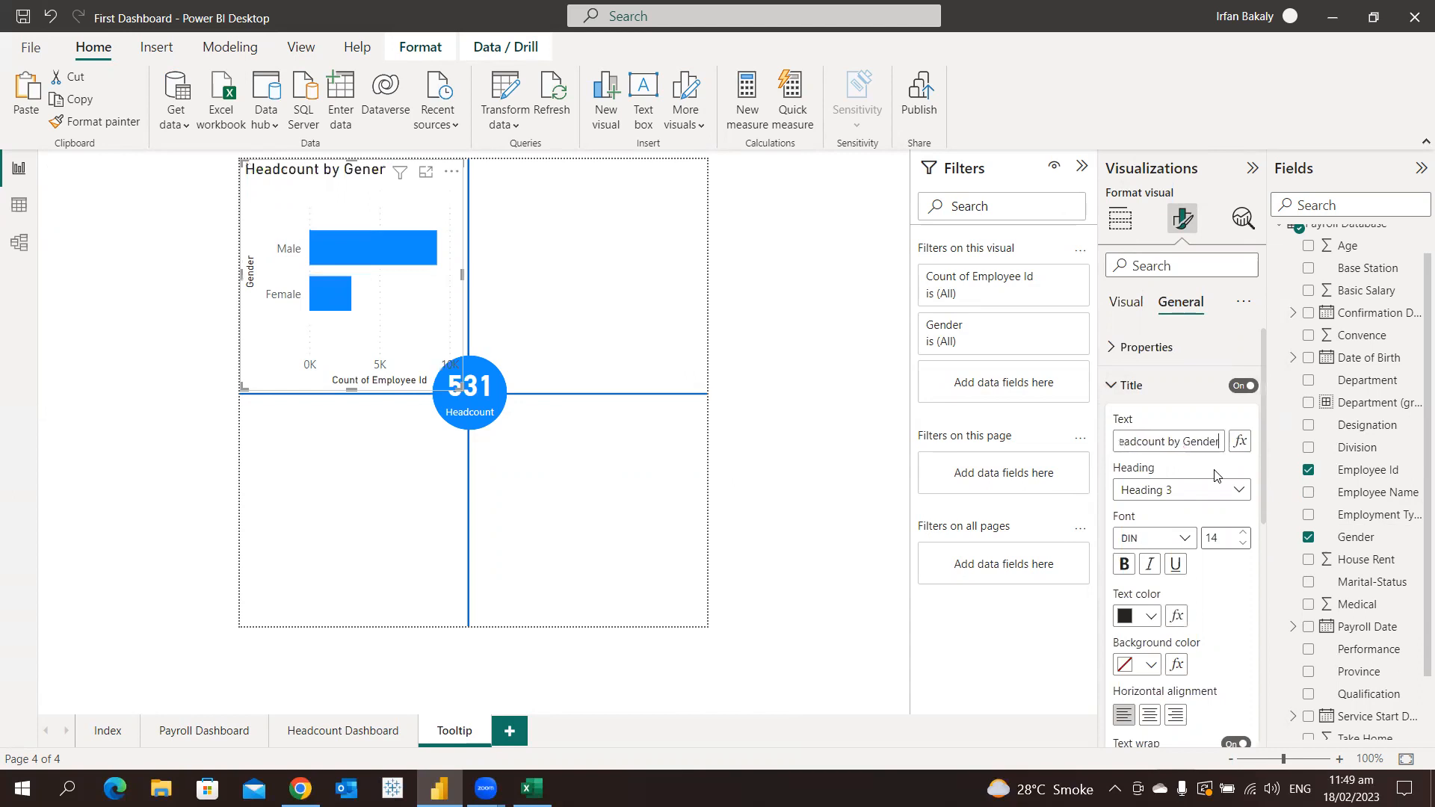
Center the gender bar chart's title and reduce its font size by two increments
{"action": "left_click", "coordinate": [1149, 716]}
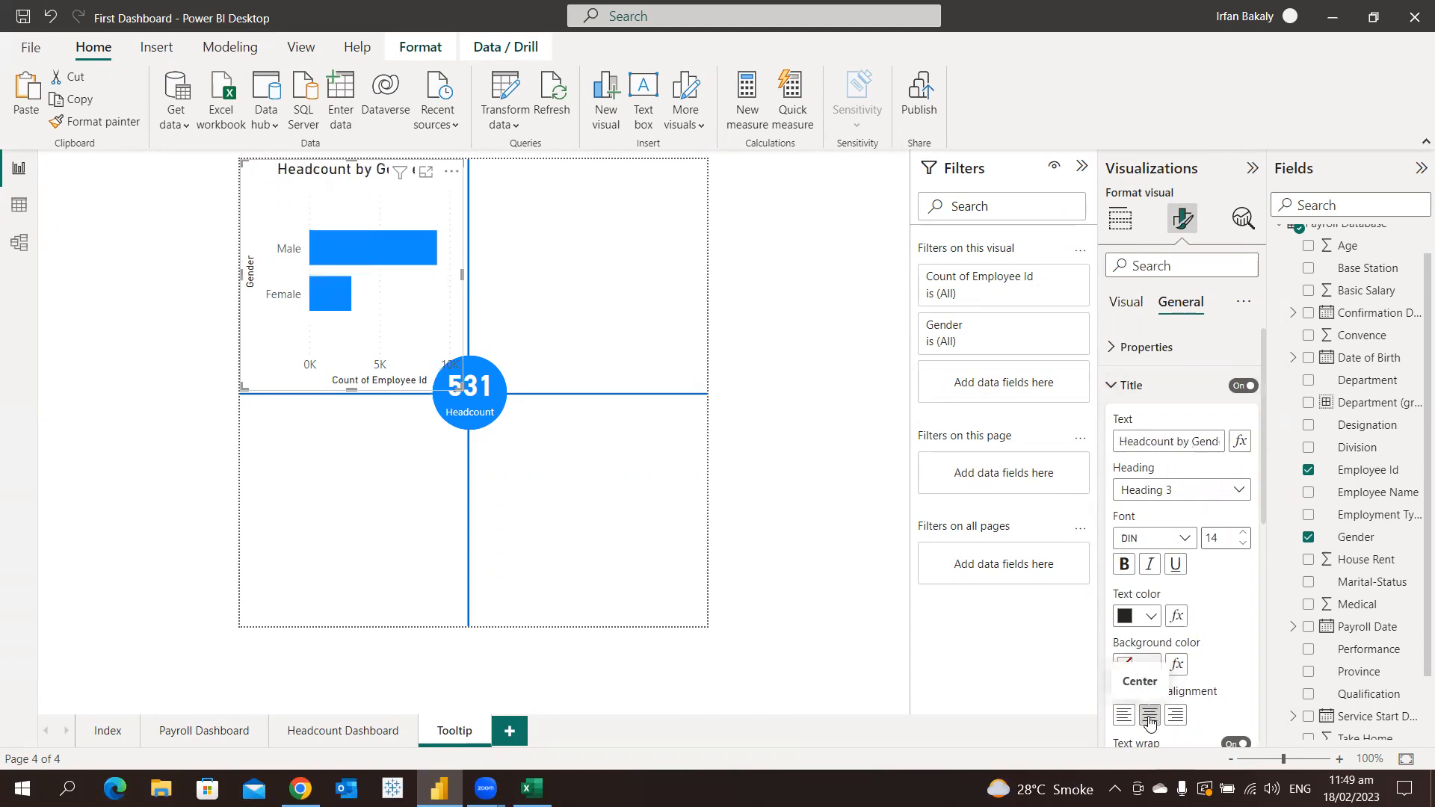
{"action": "left_click", "coordinate": [1243, 544]}
{"action": "left_click", "coordinate": [1243, 544]}
{"action": "left_click", "coordinate": [1244, 543]}
{"action": "left_click", "coordinate": [1142, 386]}
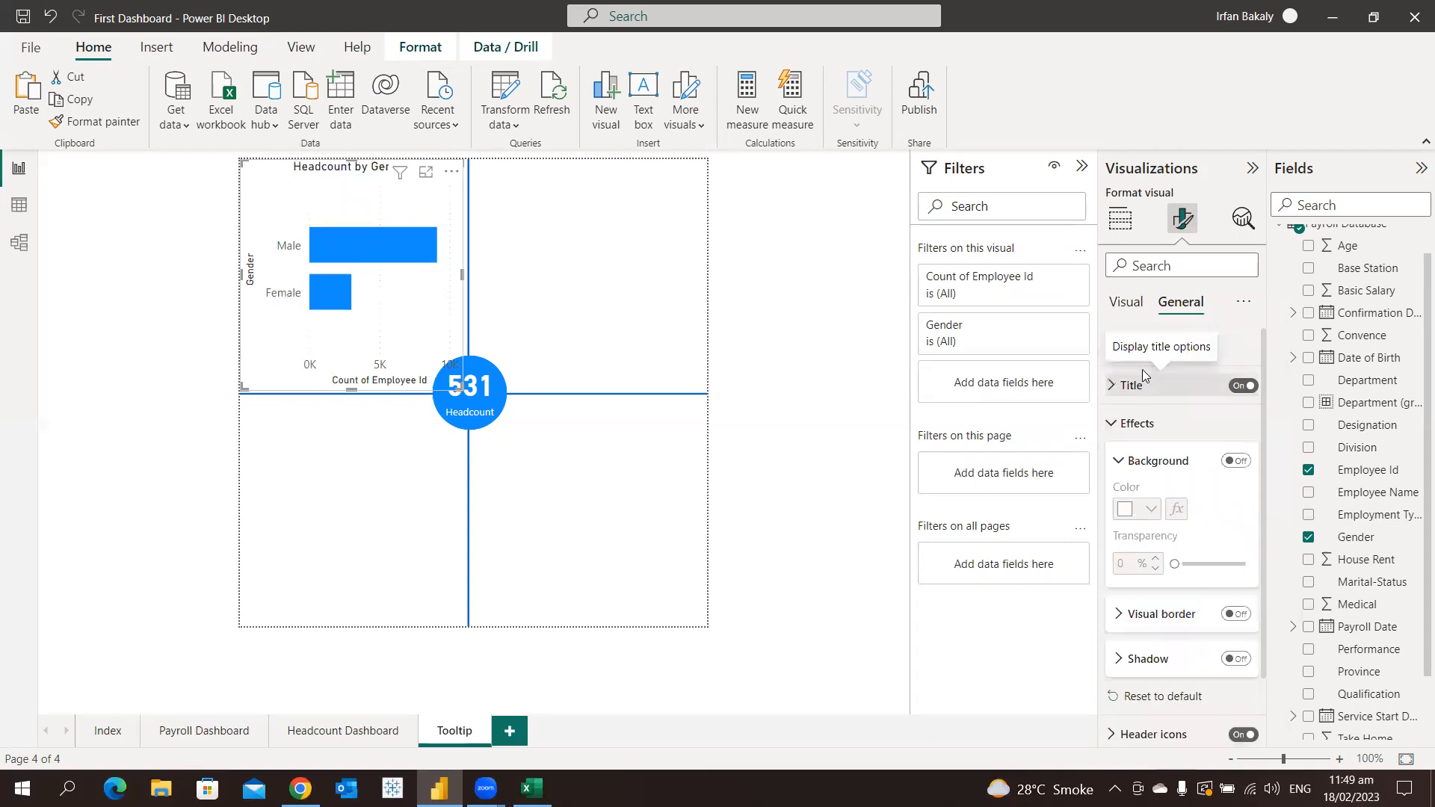
Turn off the Y-axis title of the gender bar chart while keeping its Y-axis values on
{"action": "left_click", "coordinate": [1126, 311]}
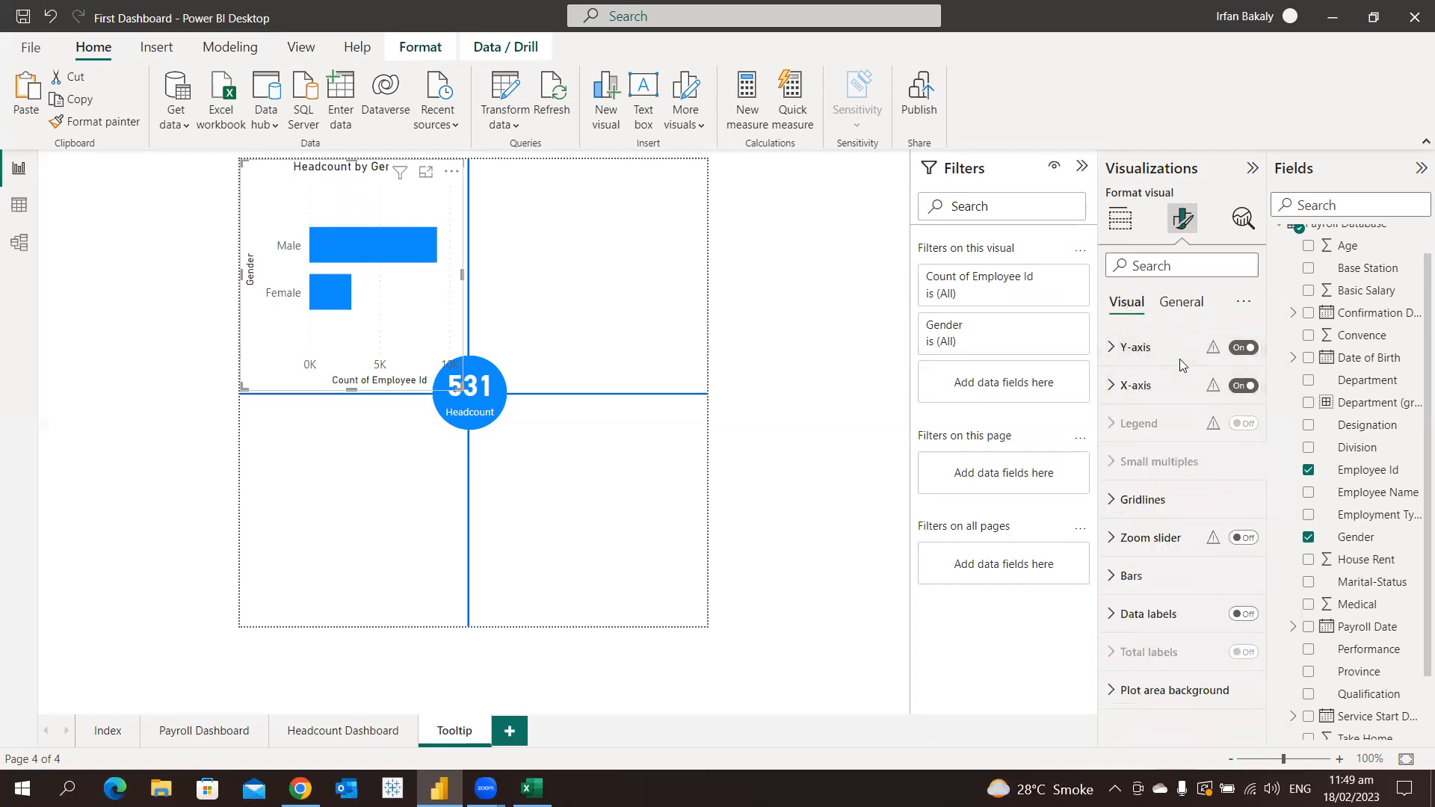
{"action": "left_click", "coordinate": [1241, 357]}
{"action": "left_click", "coordinate": [1240, 350]}
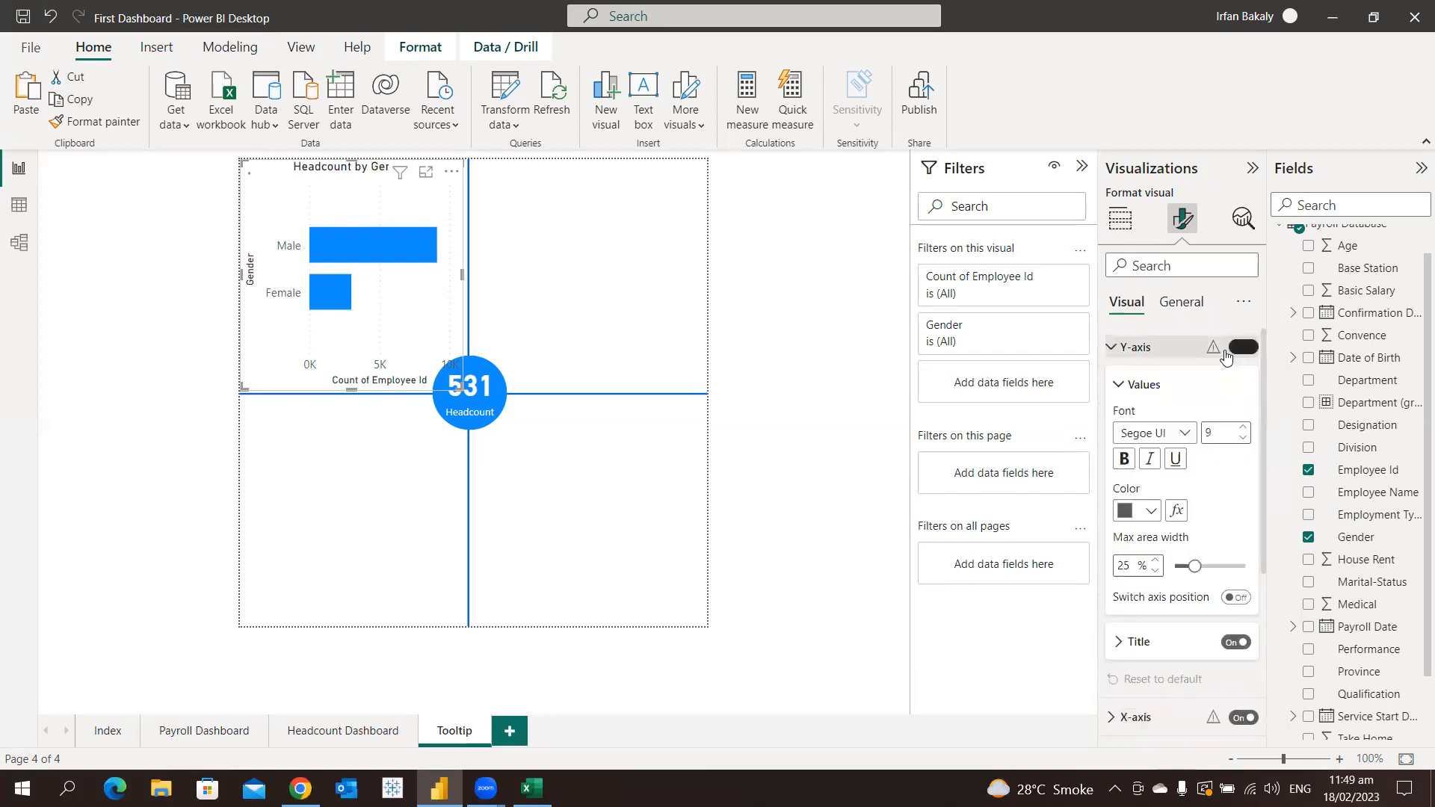
{"action": "left_click", "coordinate": [1229, 349]}
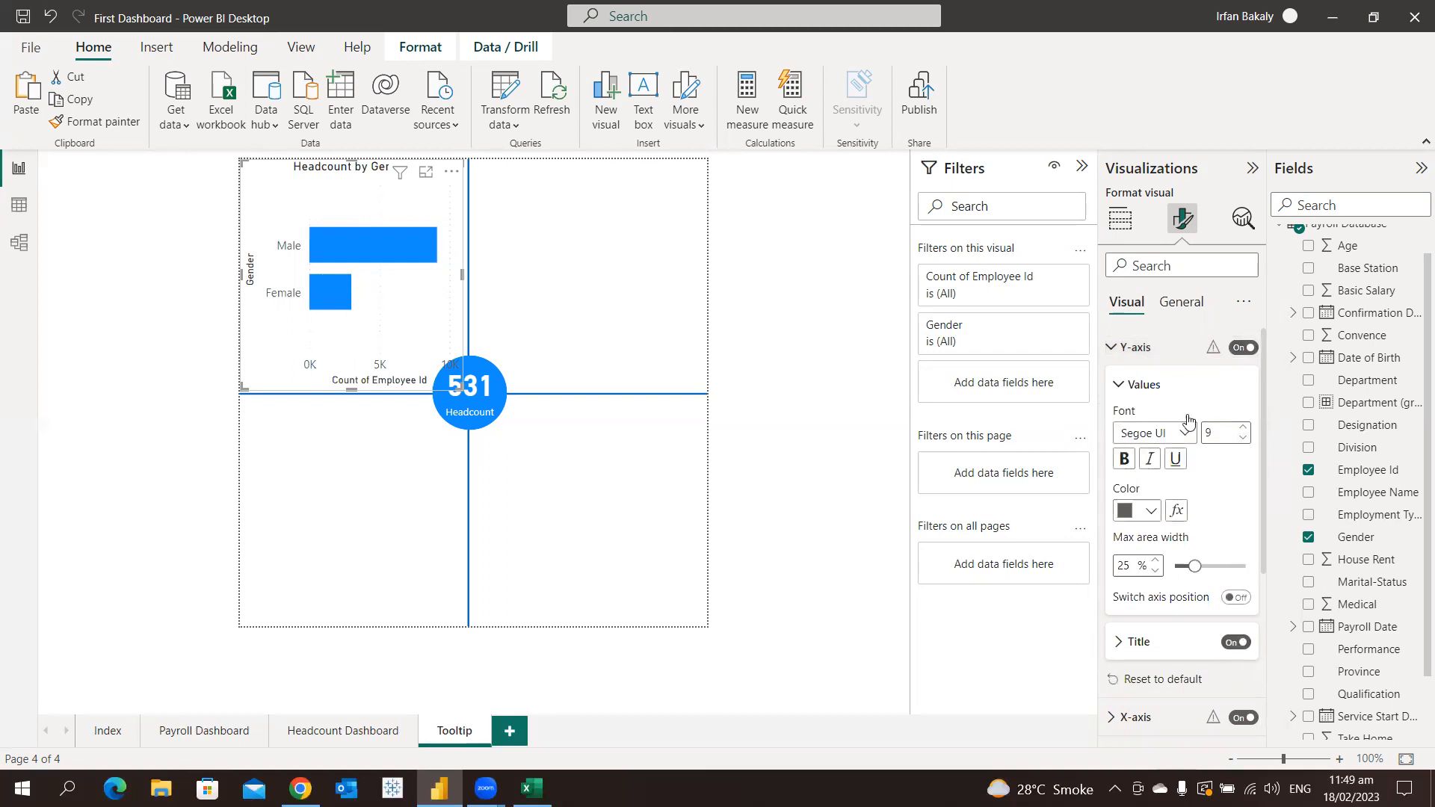
{"action": "left_click", "coordinate": [1170, 355]}
{"action": "left_click", "coordinate": [1151, 352]}
{"action": "left_click", "coordinate": [1235, 642]}
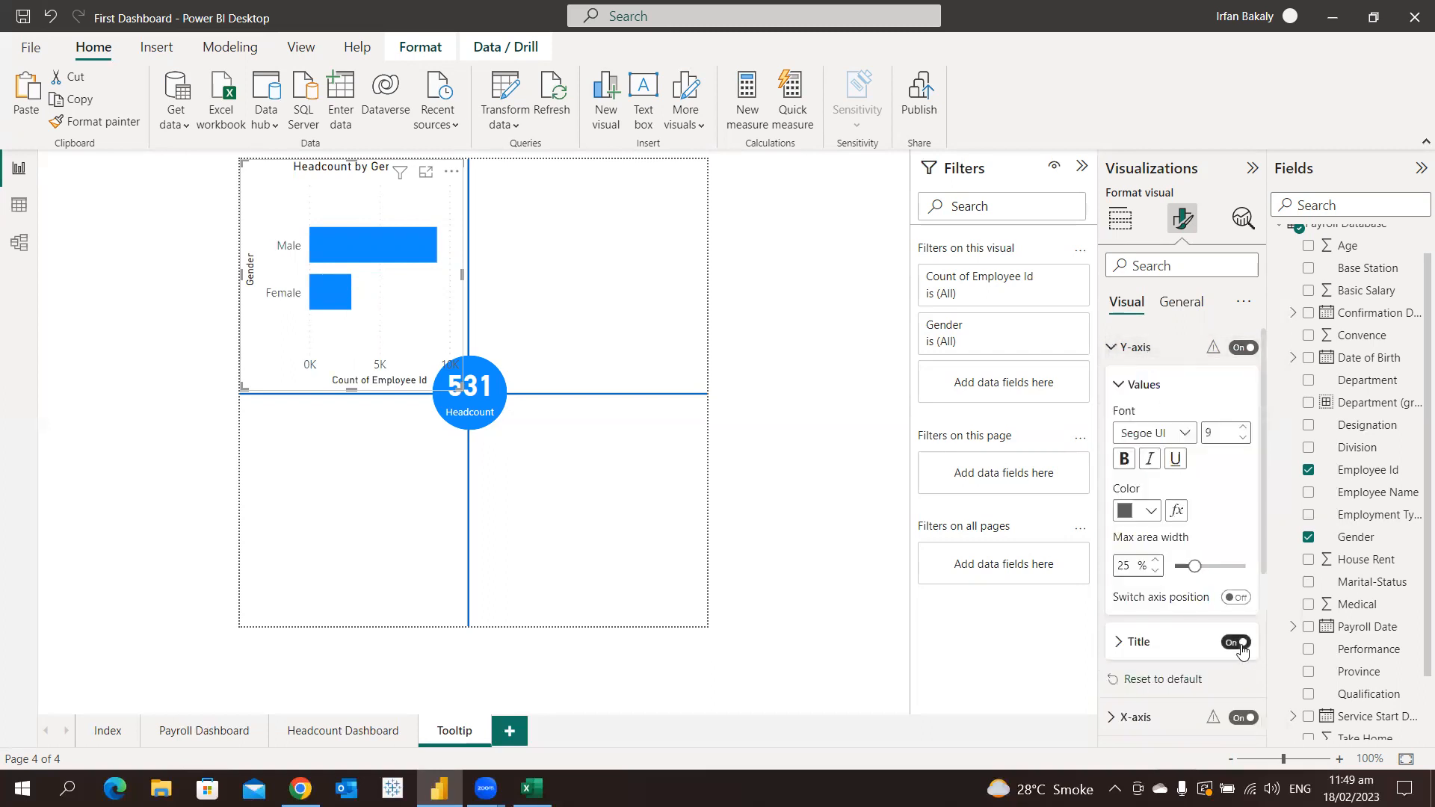
Turn off the gender bar chart's X-axis and its X-axis title
{"action": "left_click", "coordinate": [1142, 350]}
{"action": "left_click", "coordinate": [1243, 386]}
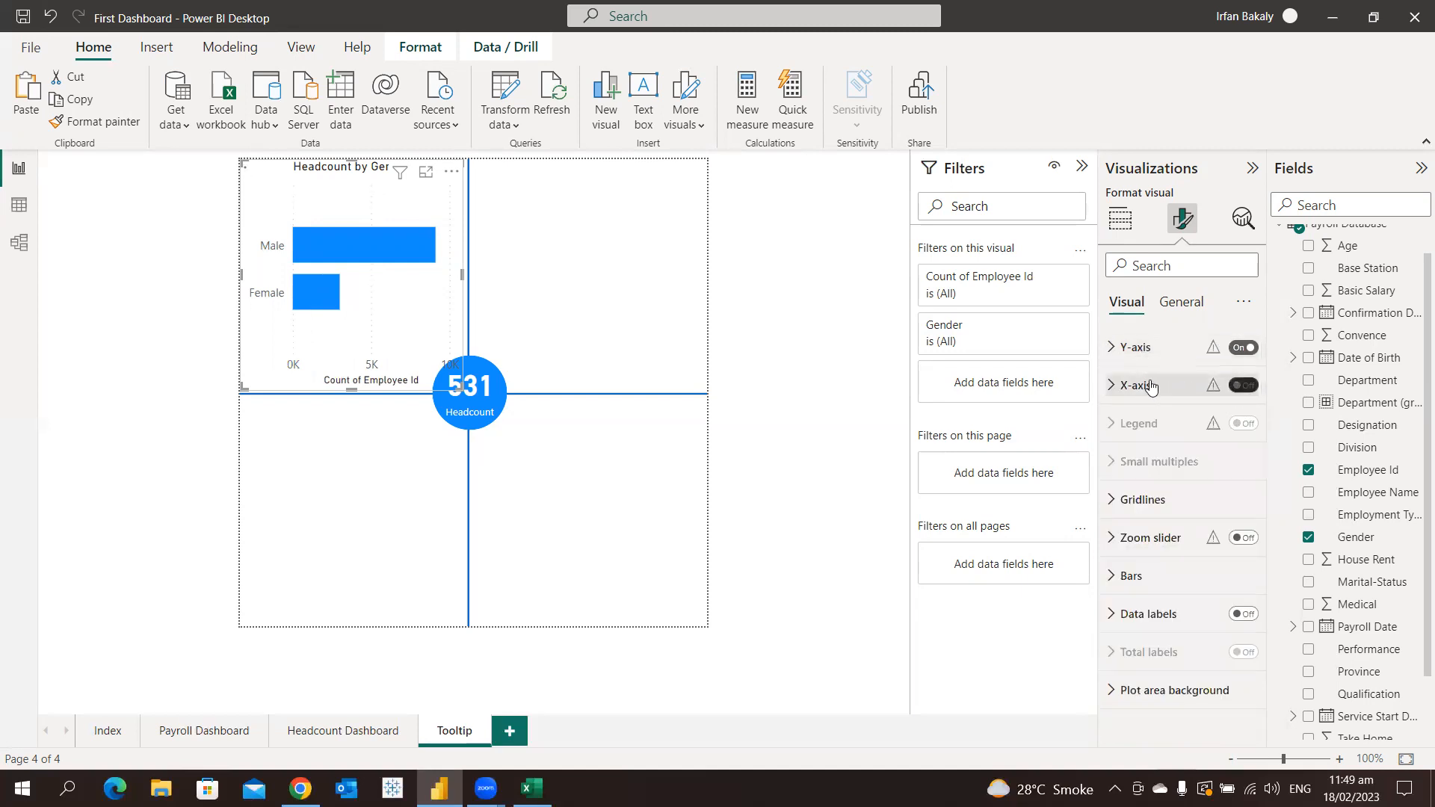
{"action": "left_click", "coordinate": [1147, 386]}
{"action": "left_click", "coordinate": [1238, 664]}
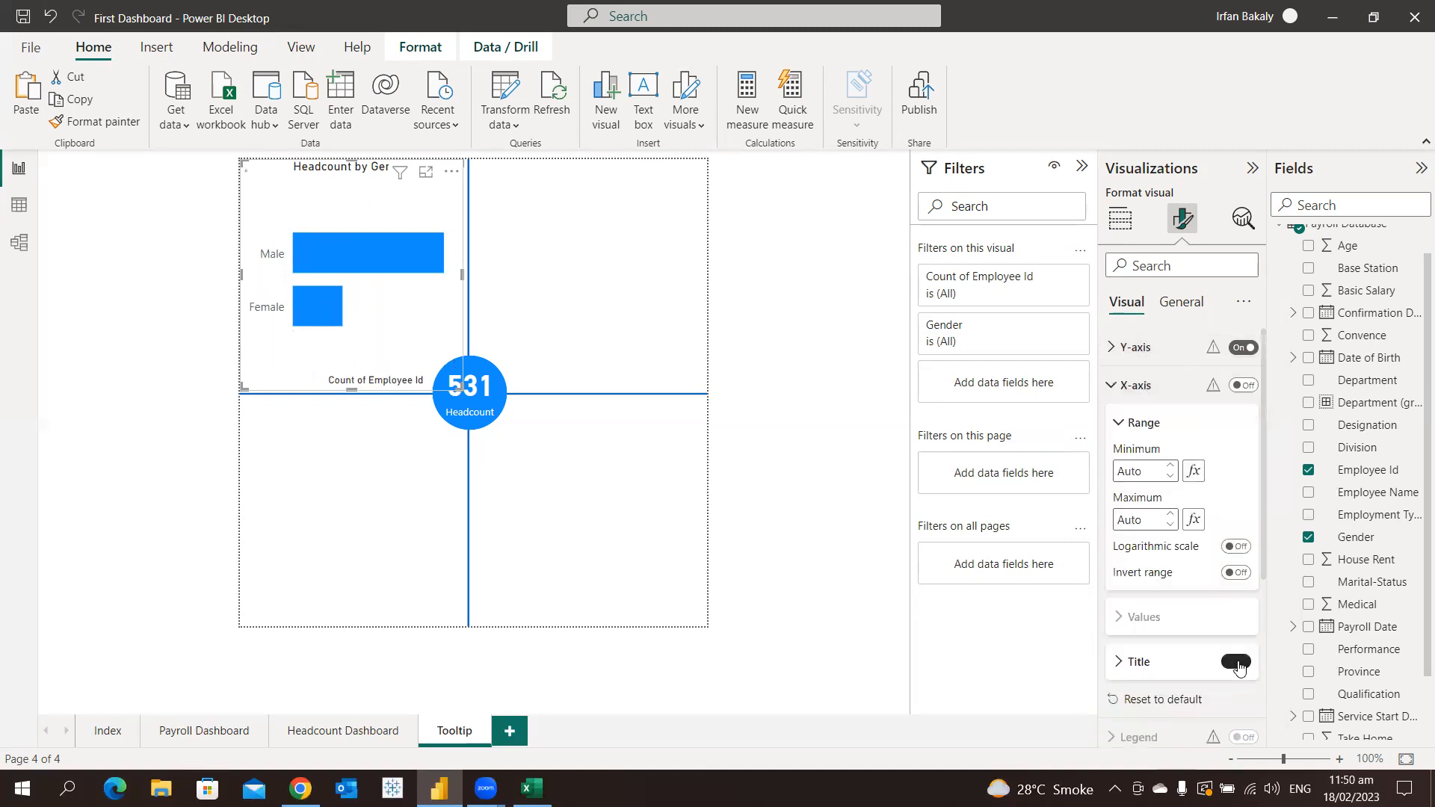
{"action": "left_click", "coordinate": [1176, 384]}
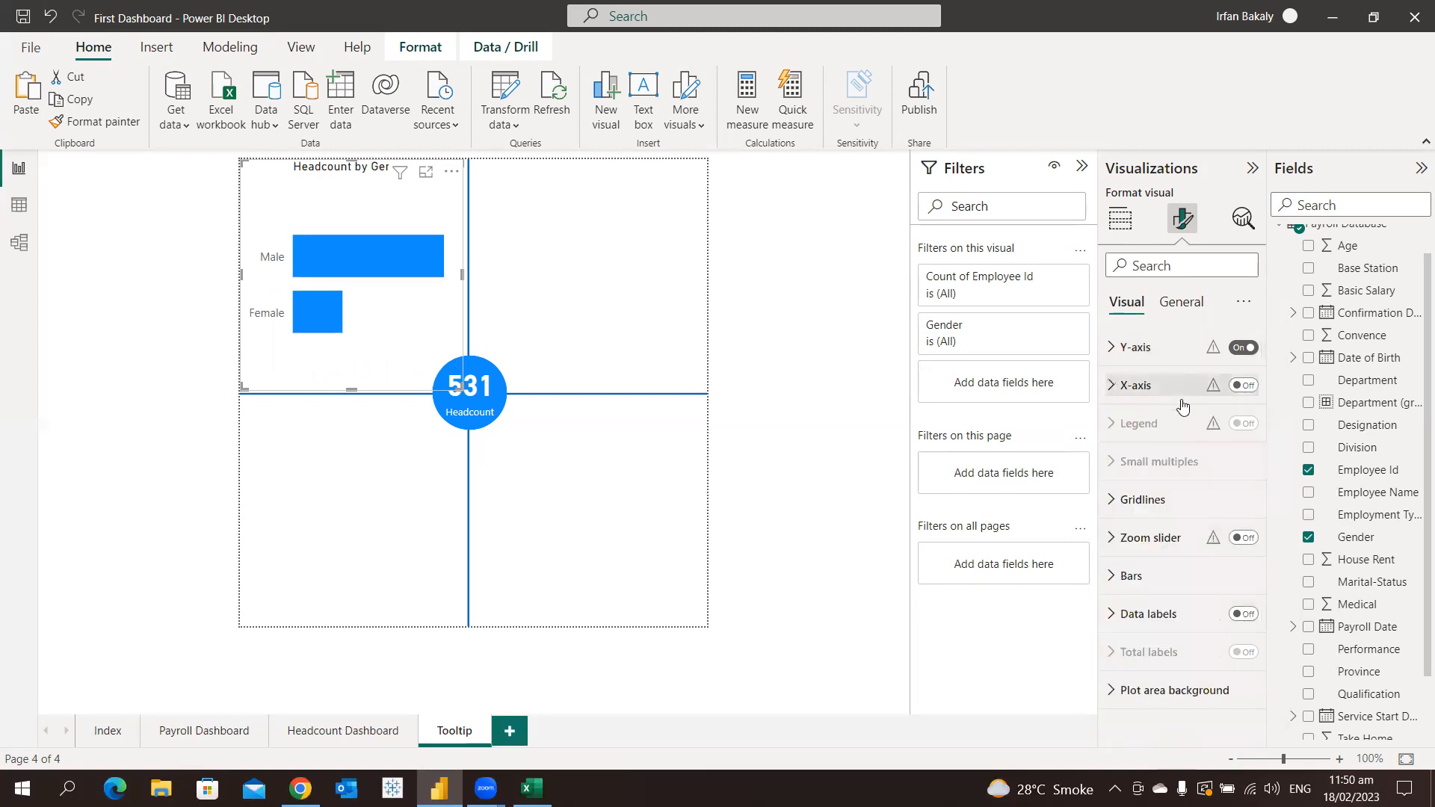
Turn on data labels for the gender bar chart and set its Employee Id aggregation to Count (Distinct)
{"action": "left_click", "coordinate": [1243, 613]}
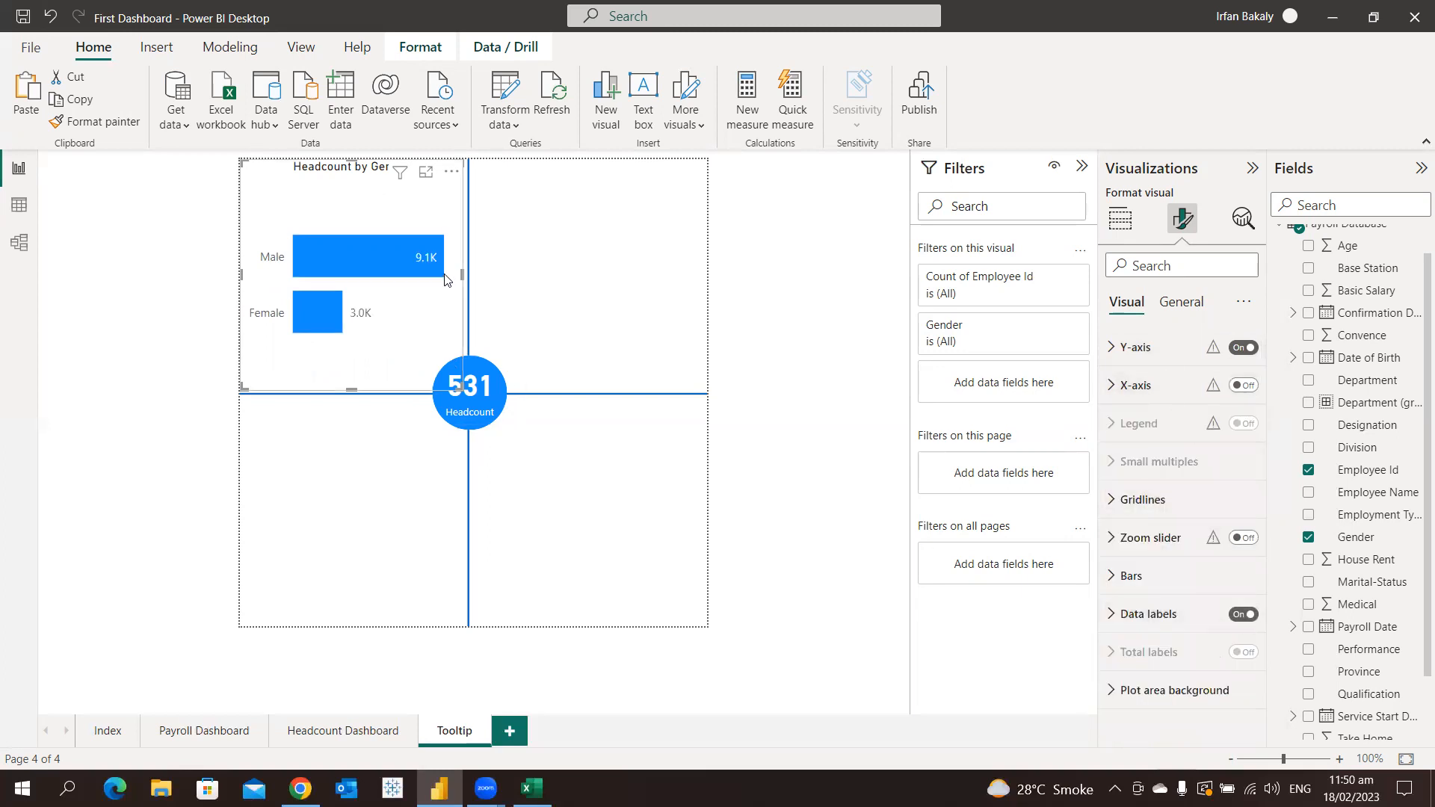
{"action": "left_click", "coordinate": [1119, 219]}
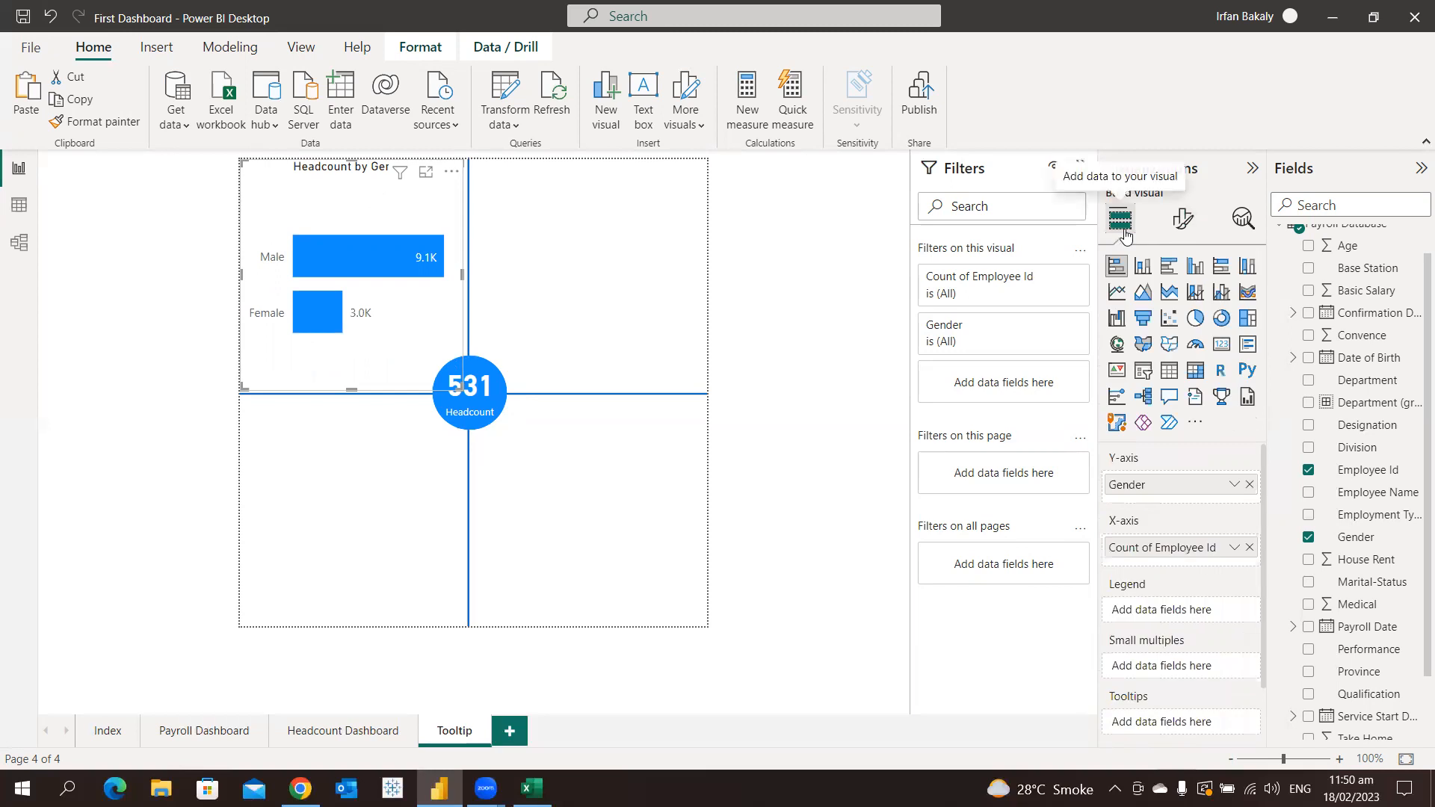
{"action": "left_click", "coordinate": [1233, 547]}
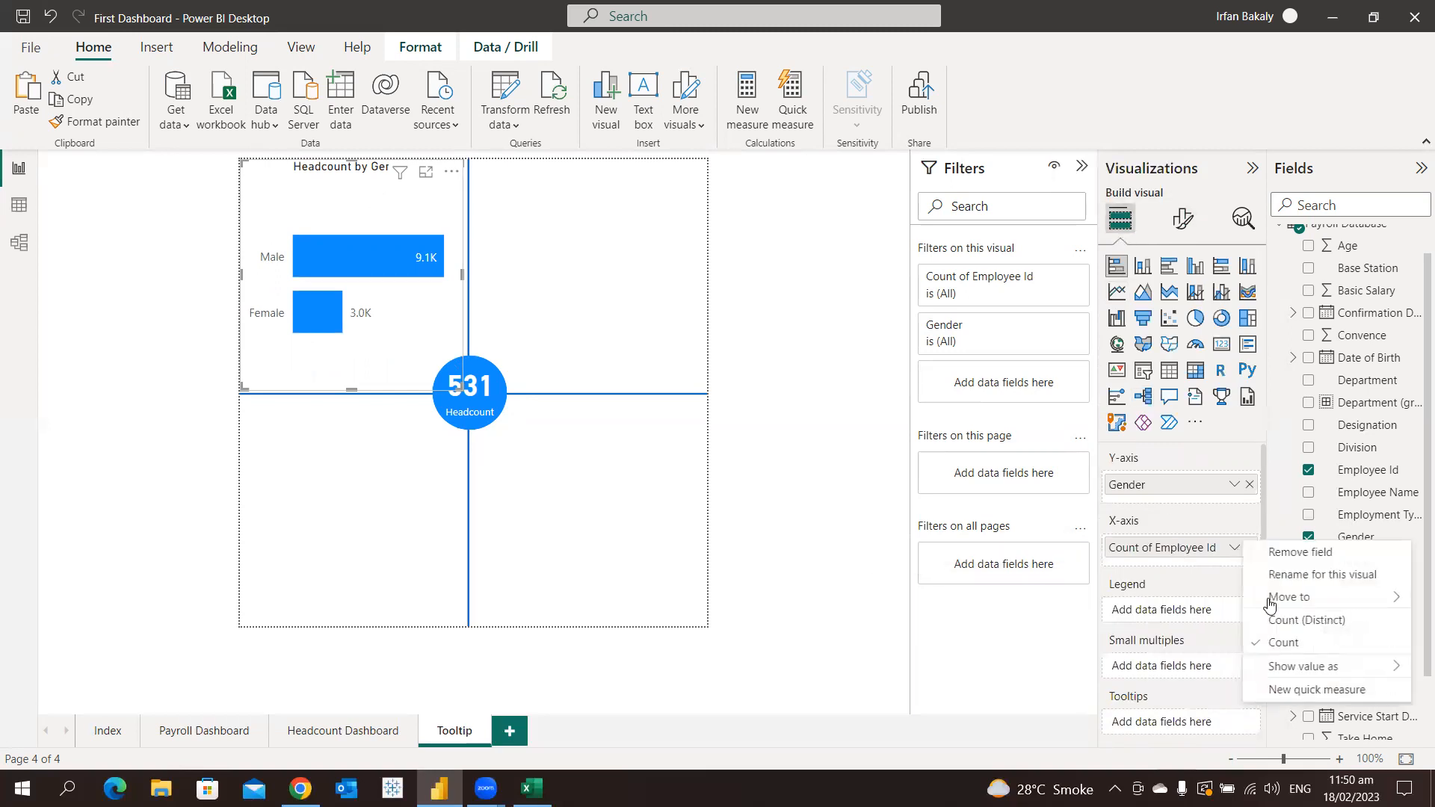
{"action": "left_click", "coordinate": [1263, 619]}
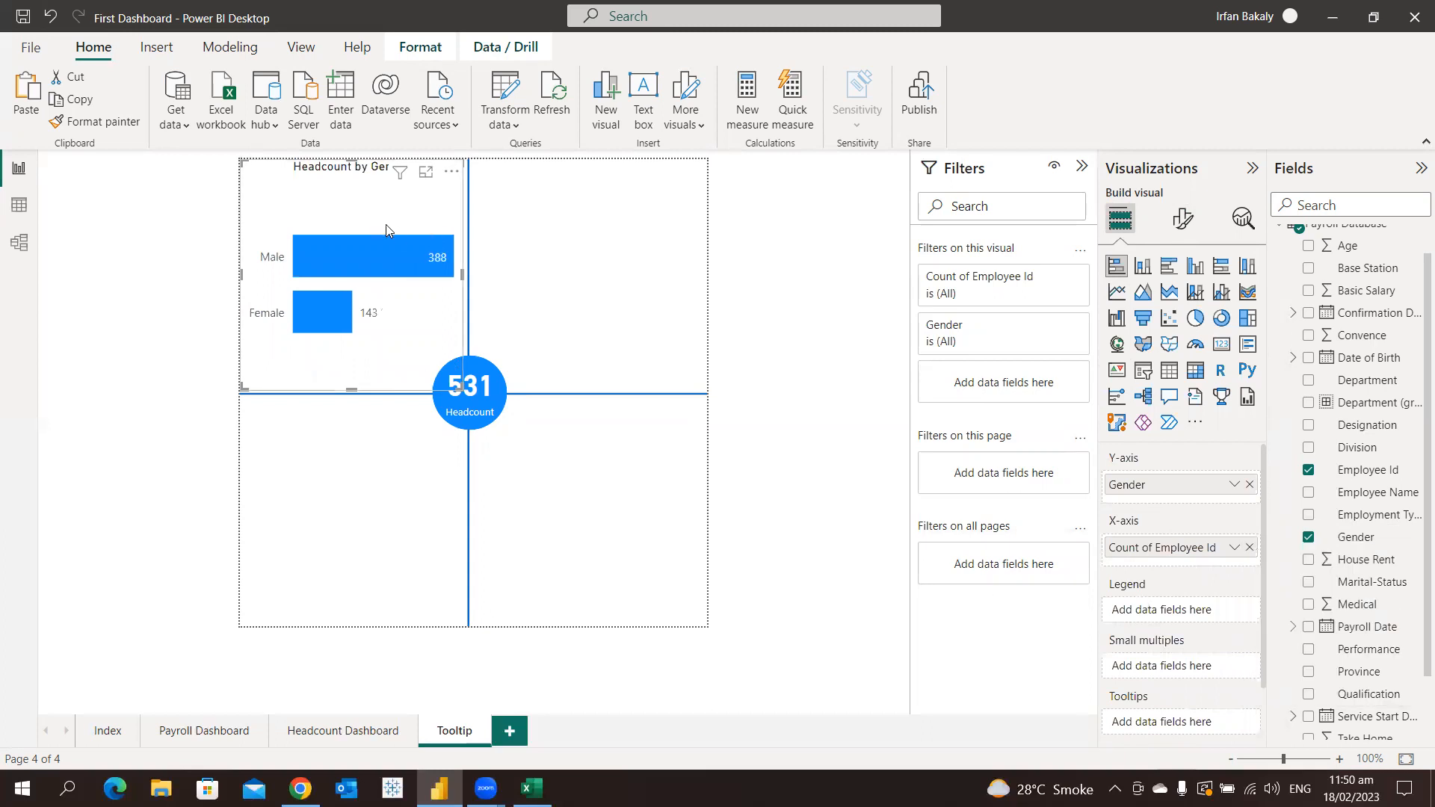
Duplicate the gender bar chart into the page's lower-left quadrant and replace Gender with Division on the copy's Y-axis
{"action": "key", "text": "ctrl+c"}
{"action": "key", "text": "ctrl+v"}
{"action": "left_click_drag", "start_coordinate": [388, 226], "coordinate": [369, 478]}
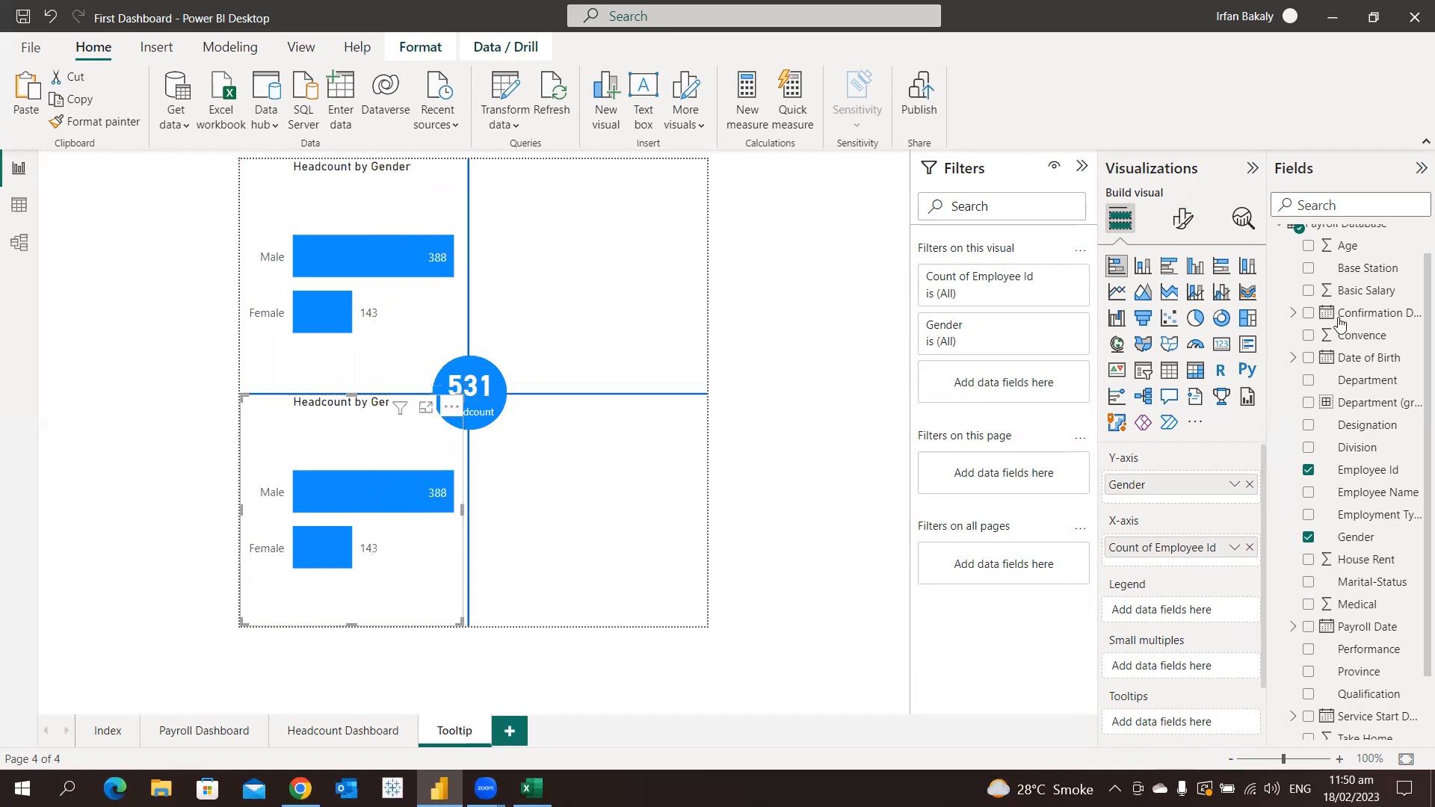
{"action": "left_click", "coordinate": [1250, 485]}
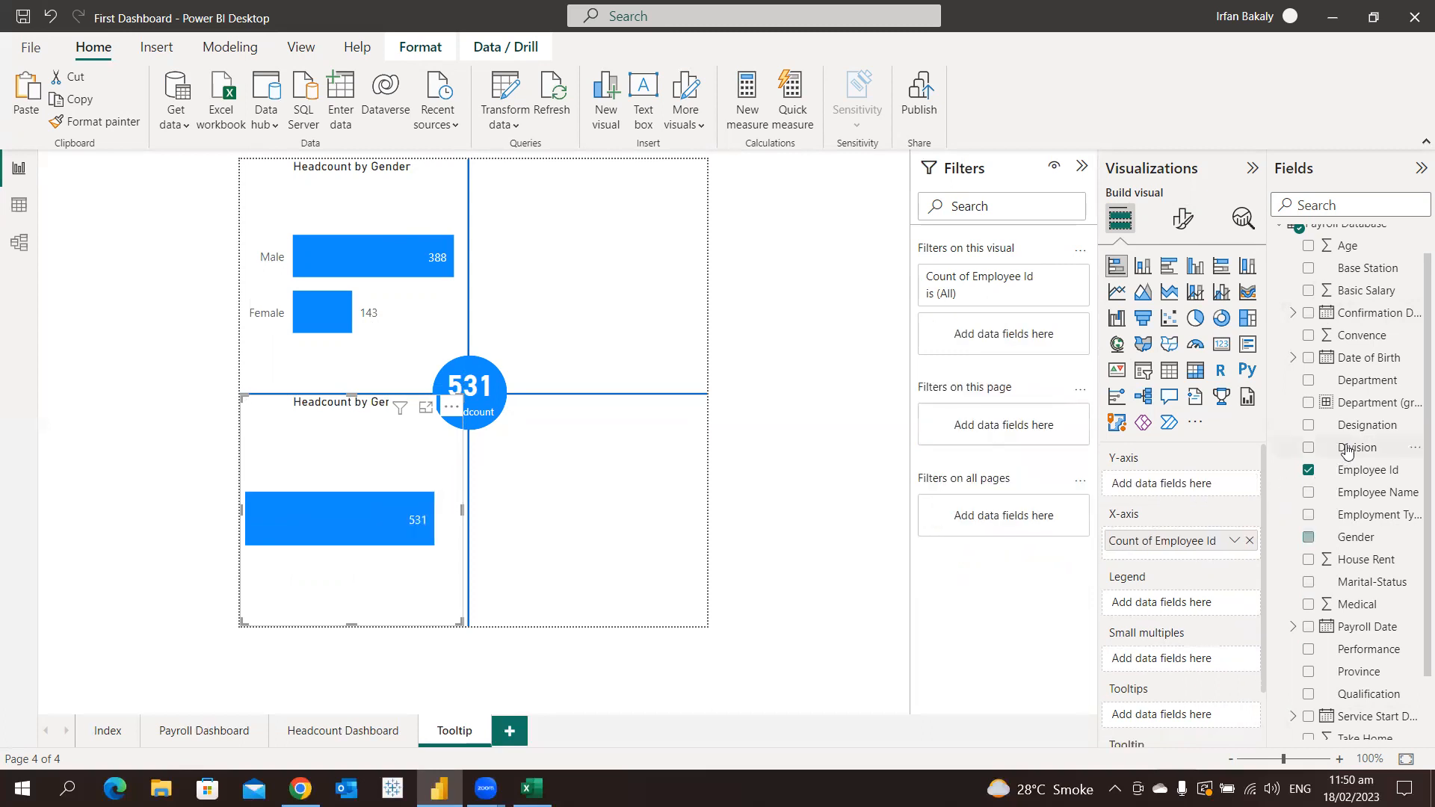
{"action": "left_click_drag", "start_coordinate": [1192, 484], "coordinate": [1192, 484]}
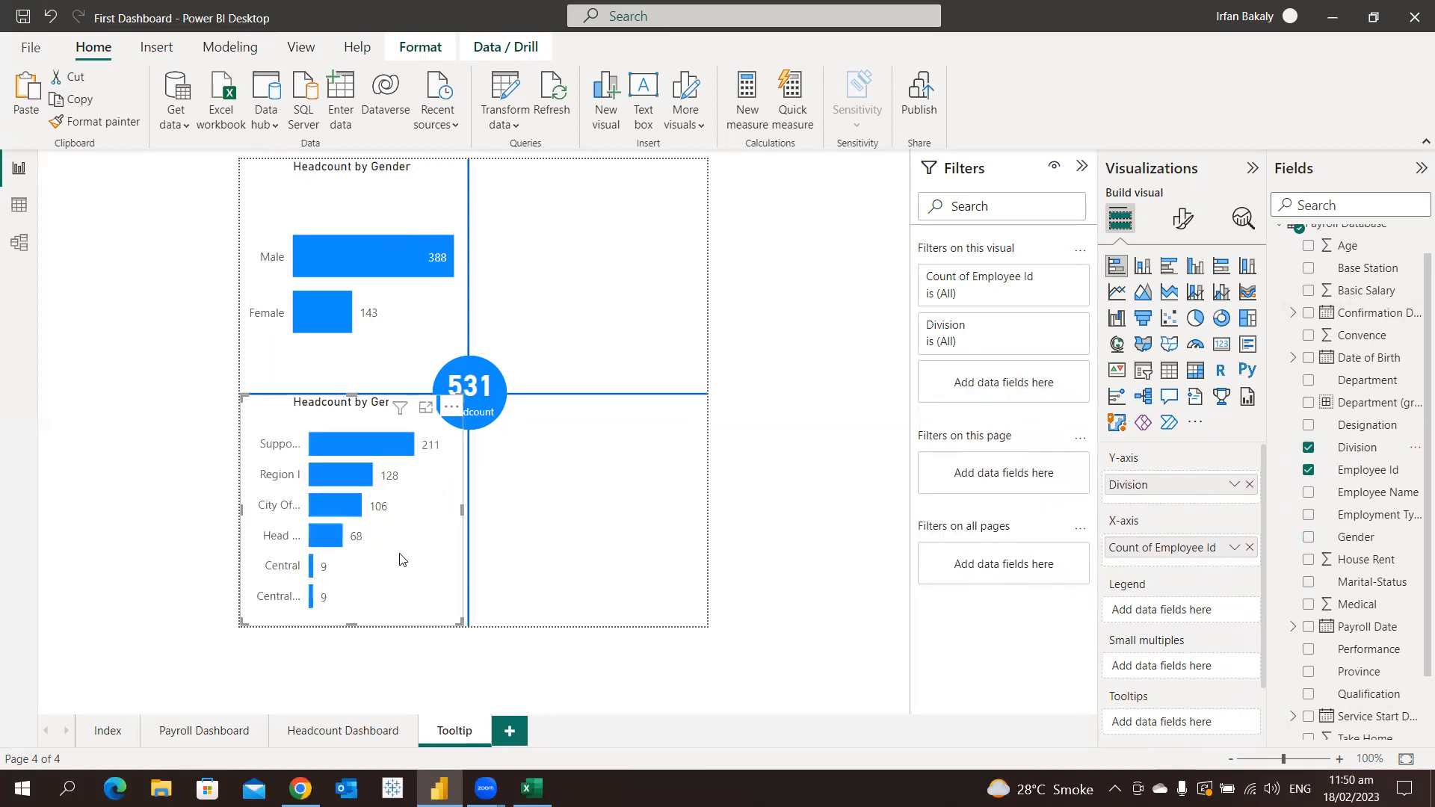
Change the division bar chart's title text to "Headcount by Division"
{"action": "left_click", "coordinate": [1183, 219]}
{"action": "left_click", "coordinate": [1181, 301]}
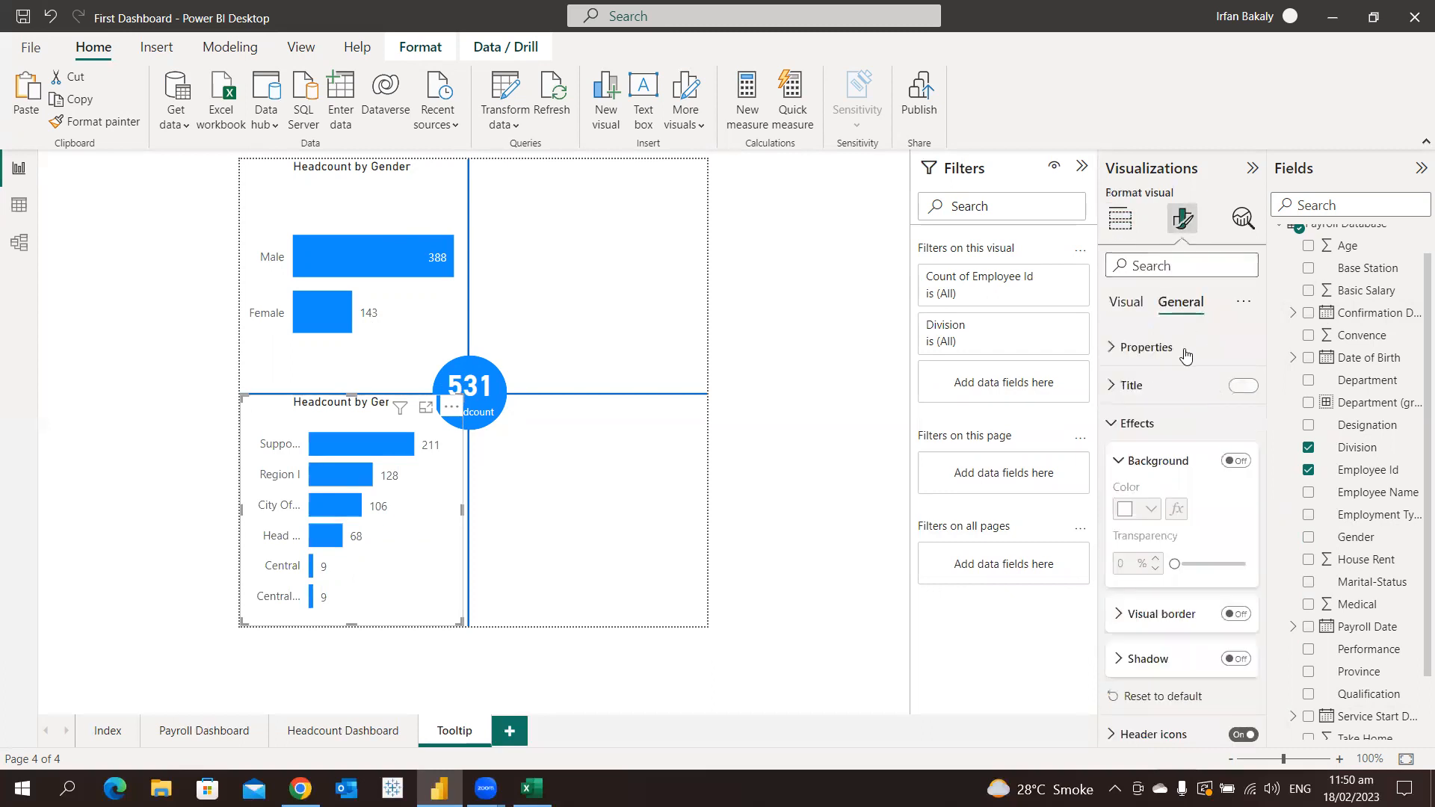
{"action": "left_click", "coordinate": [1163, 422]}
{"action": "left_click", "coordinate": [1183, 387]}
{"action": "left_click", "coordinate": [1199, 437]}
{"action": "key", "text": "shift+End"}
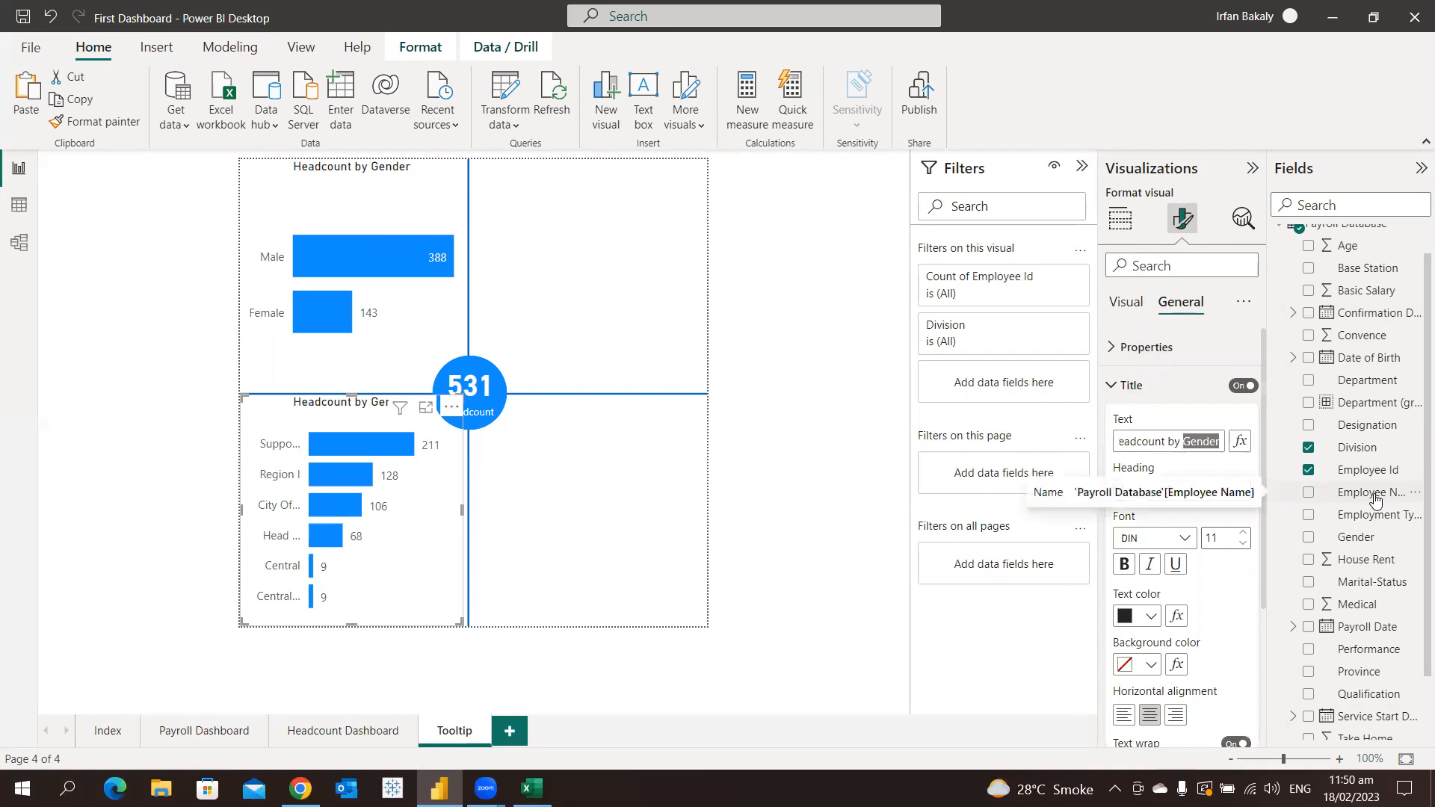
{"action": "type", "text": "Divison"}
{"action": "key", "text": "BackSpace"}
{"action": "key", "text": "BackSpace"}
{"action": "type", "text": "ion"}
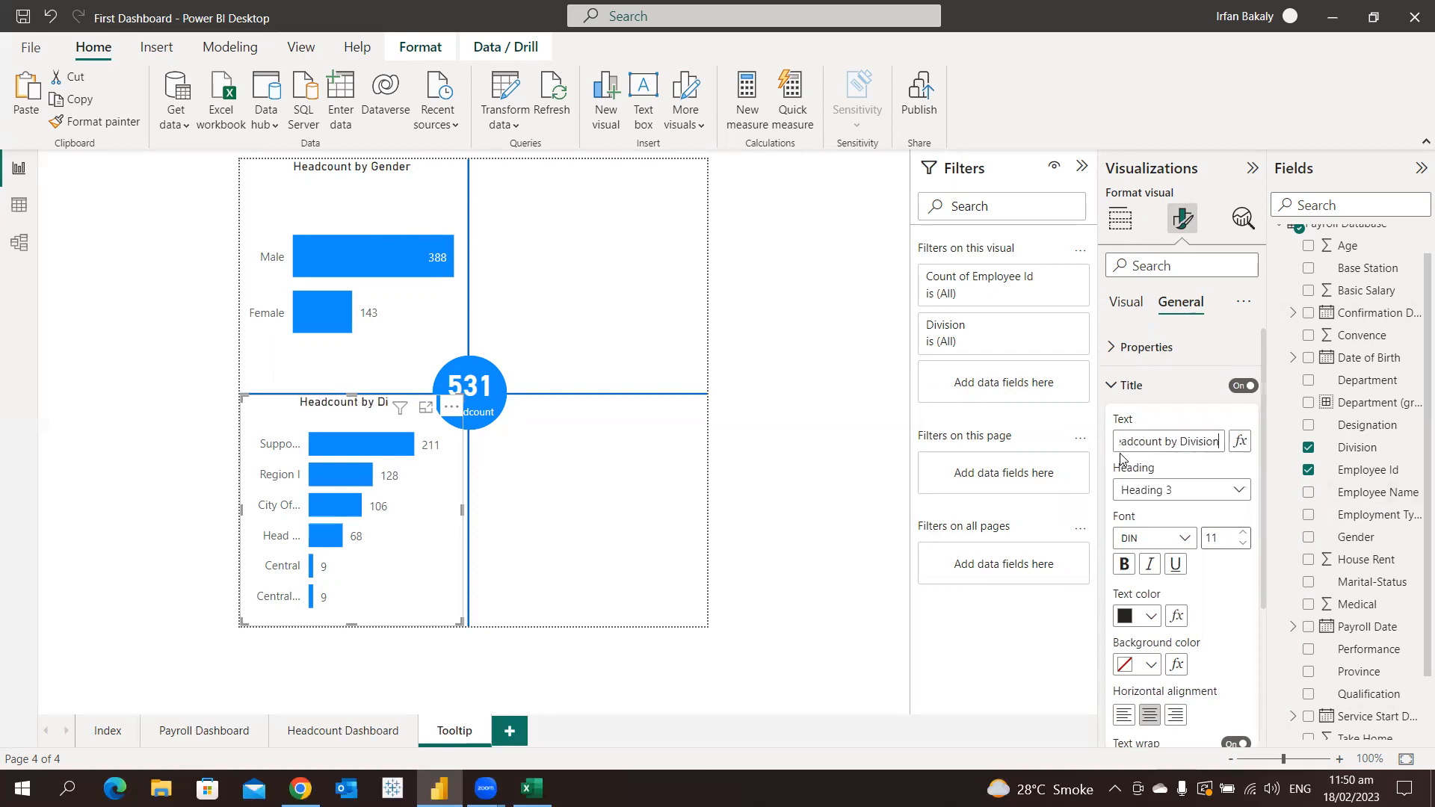
Duplicate the division bar chart into the page's upper-right quadrant and enlarge the copy to fill it
{"action": "left_click", "coordinate": [411, 540]}
{"action": "key", "text": "ctrl+c"}
{"action": "key", "text": "ctrl+v"}
{"action": "left_click_drag", "start_coordinate": [411, 546], "coordinate": [636, 311]}
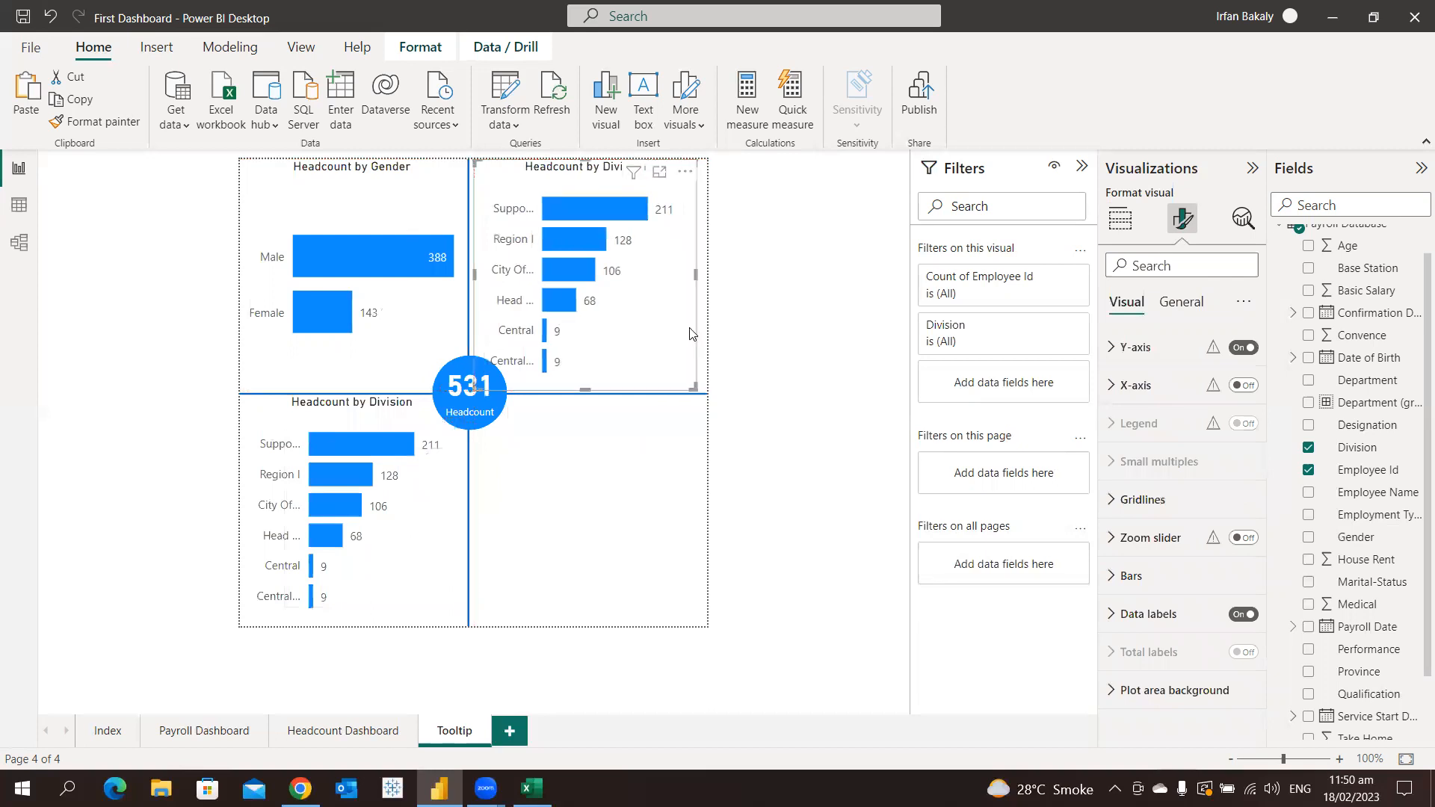
{"action": "left_click_drag", "start_coordinate": [694, 388], "coordinate": [710, 396]}
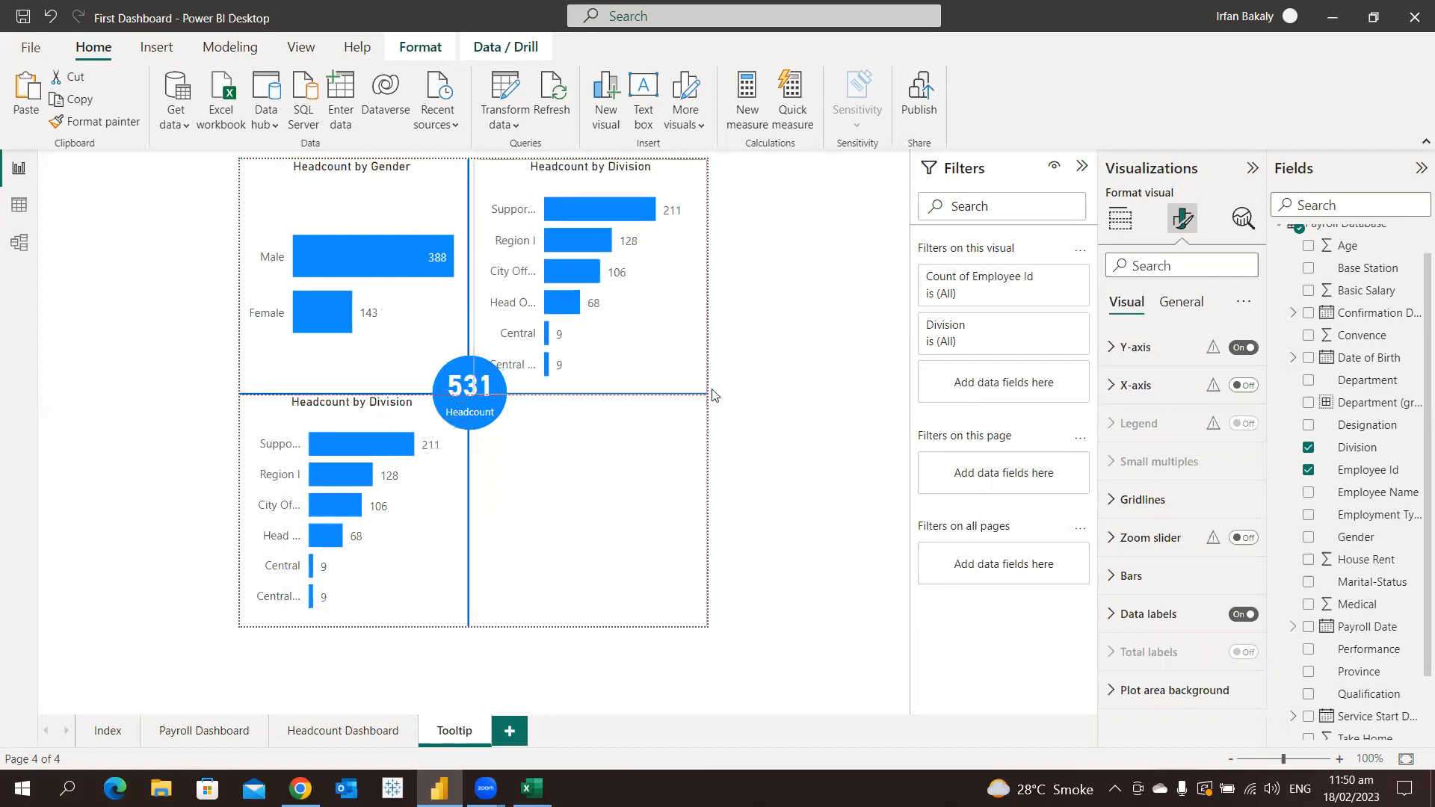
Replace Division with Base Station on the Y-axis of the upper-right bar chart
{"action": "left_click", "coordinate": [1130, 224]}
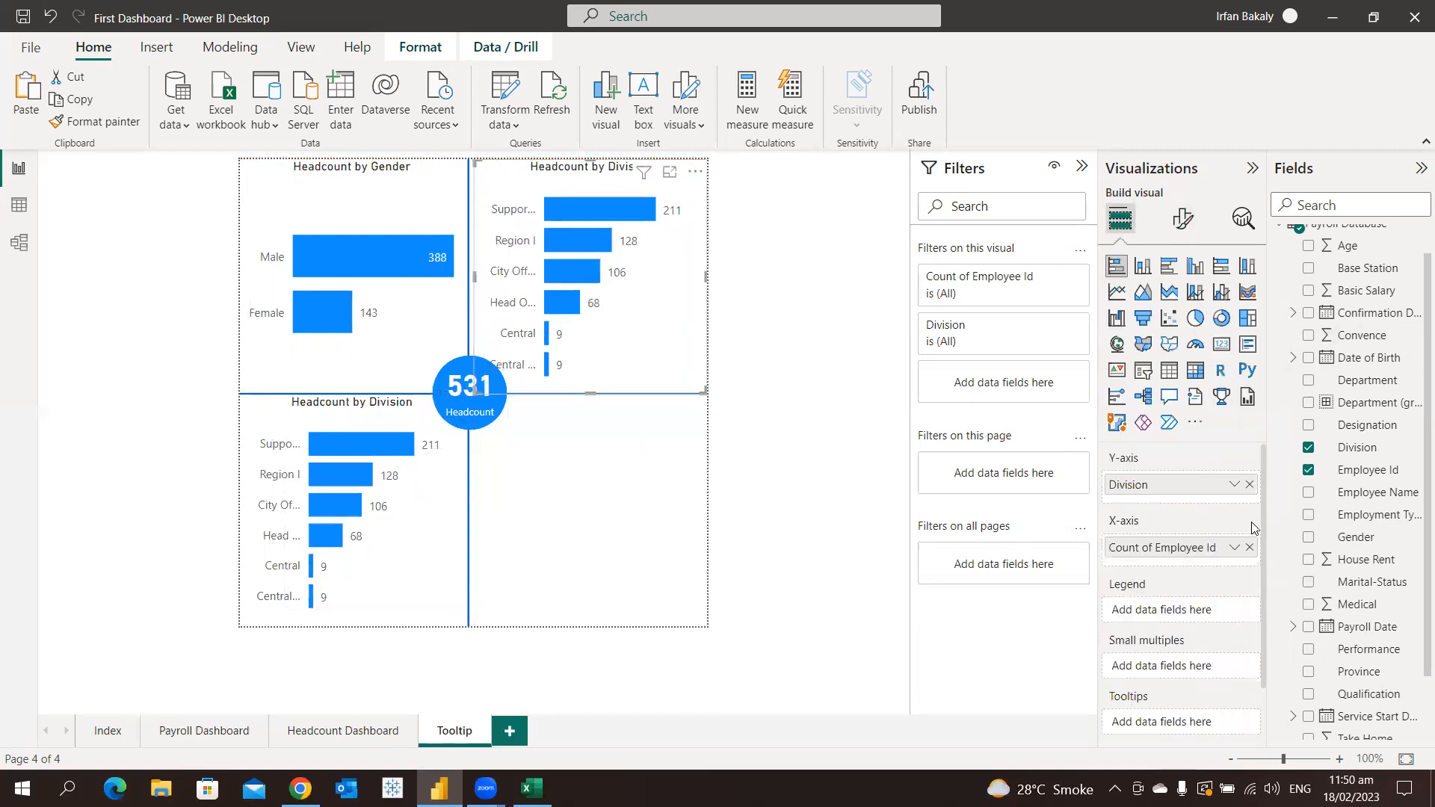
{"action": "left_click", "coordinate": [1246, 494]}
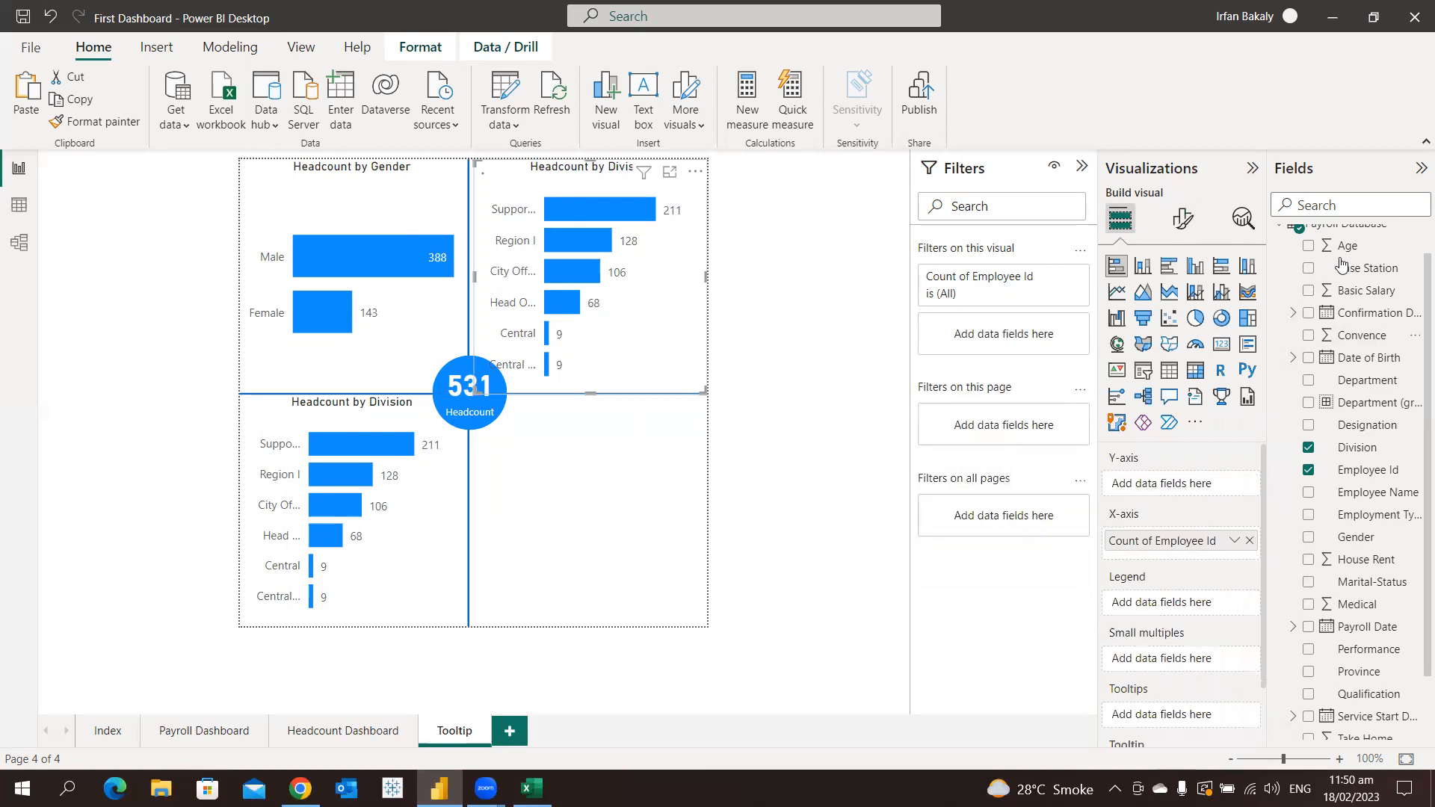
{"action": "left_click_drag", "start_coordinate": [1352, 269], "coordinate": [1175, 484]}
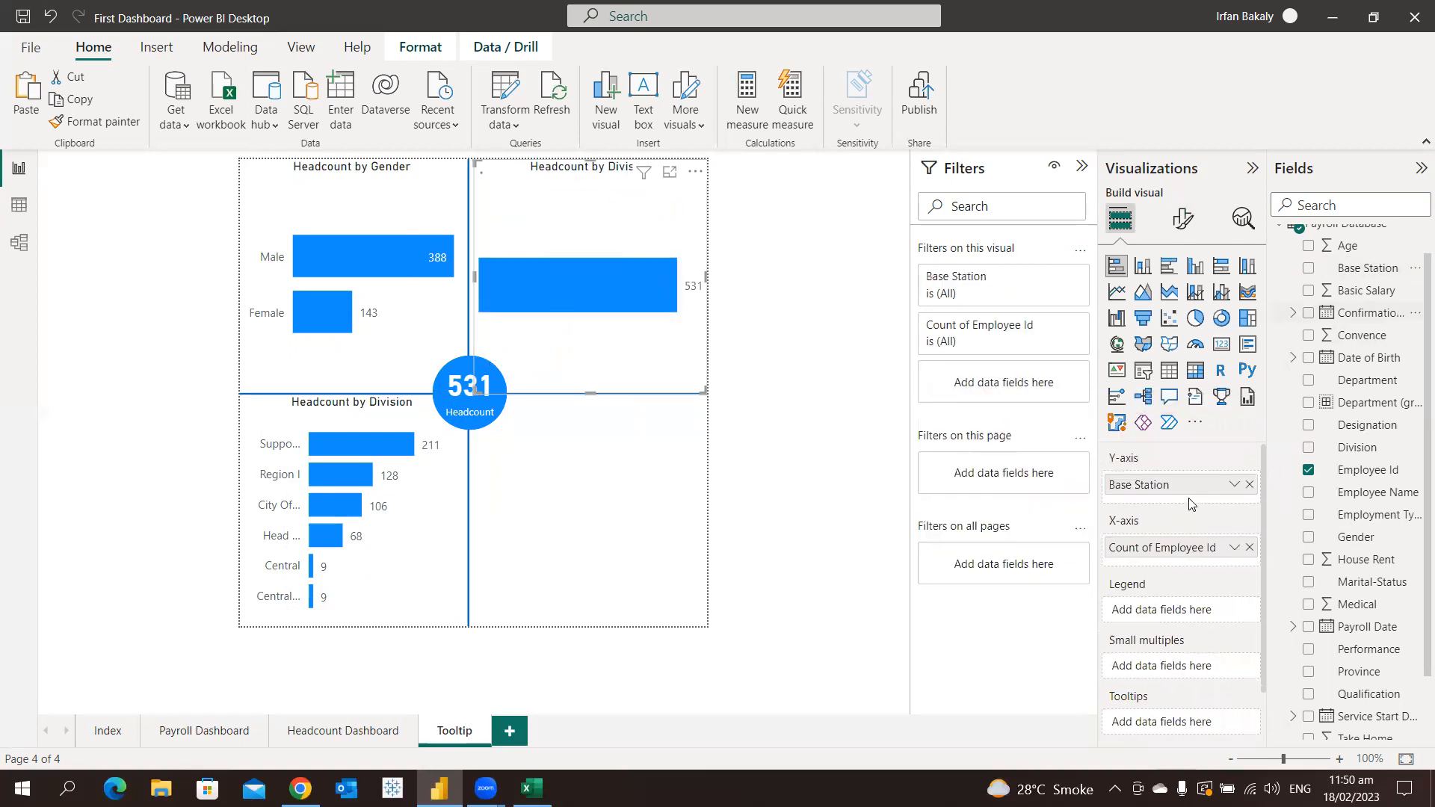
Change the Base Station bar chart's title text to "Headcount by Cities"
{"action": "left_click", "coordinate": [1183, 218]}
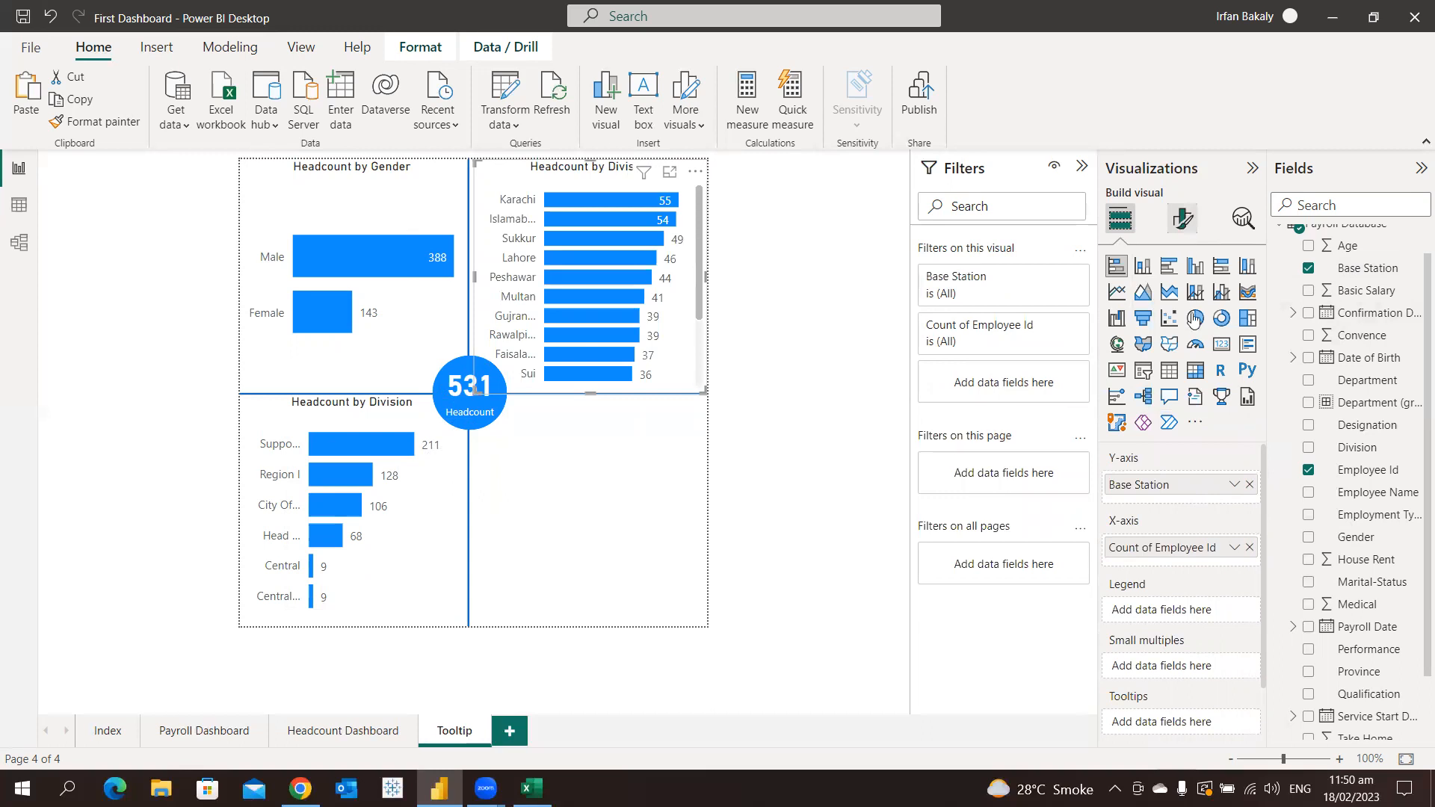
{"action": "left_click", "coordinate": [1181, 303]}
{"action": "left_click", "coordinate": [1194, 385]}
{"action": "left_click", "coordinate": [1191, 441]}
{"action": "key", "text": "shift+End"}
{"action": "key", "text": "Delete"}
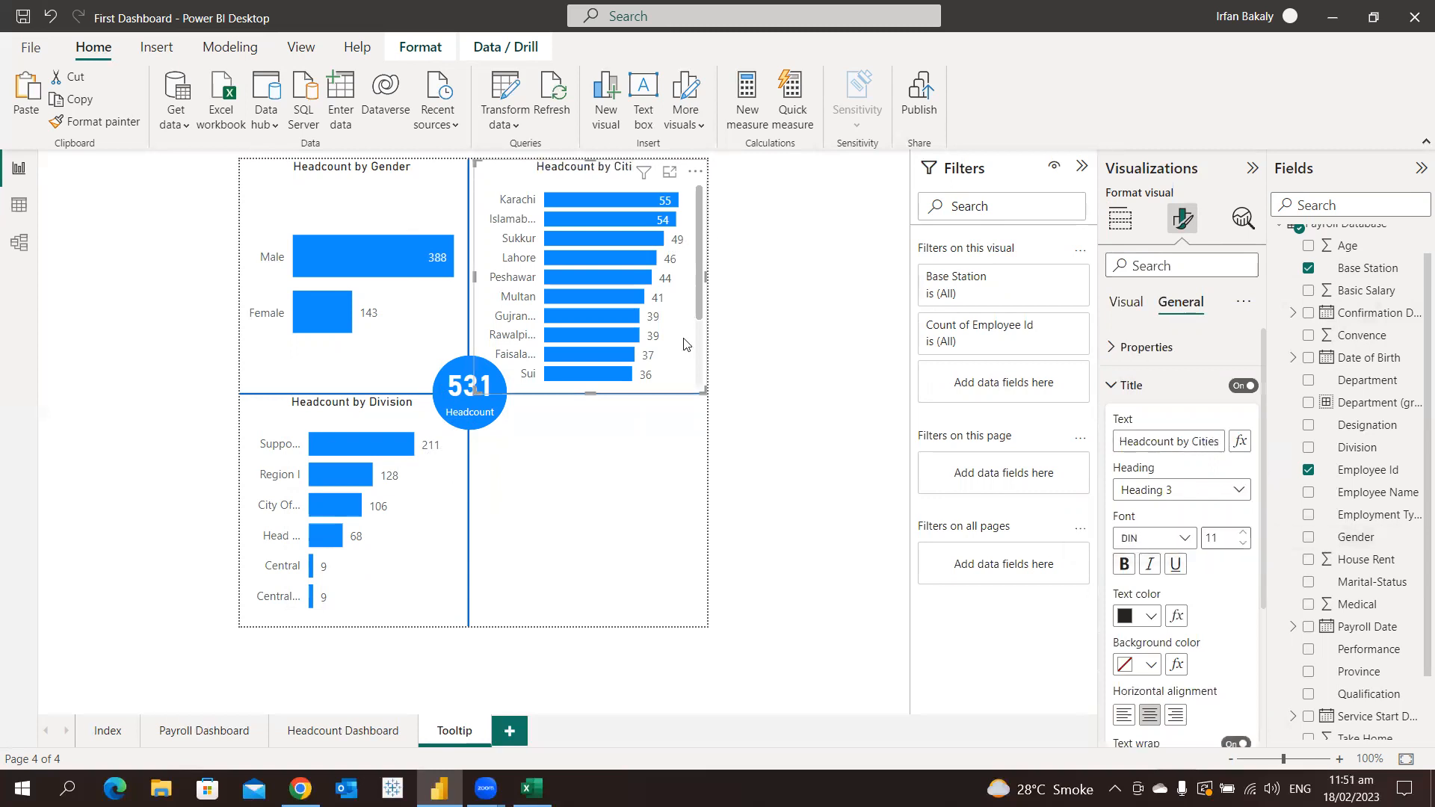
Duplicate the cities bar chart into the page's lower-right quadrant and replace Base Station with Province on the copy's Y-axis
{"action": "key", "text": "ctrl+v"}
{"action": "left_click_drag", "start_coordinate": [683, 341], "coordinate": [682, 591]}
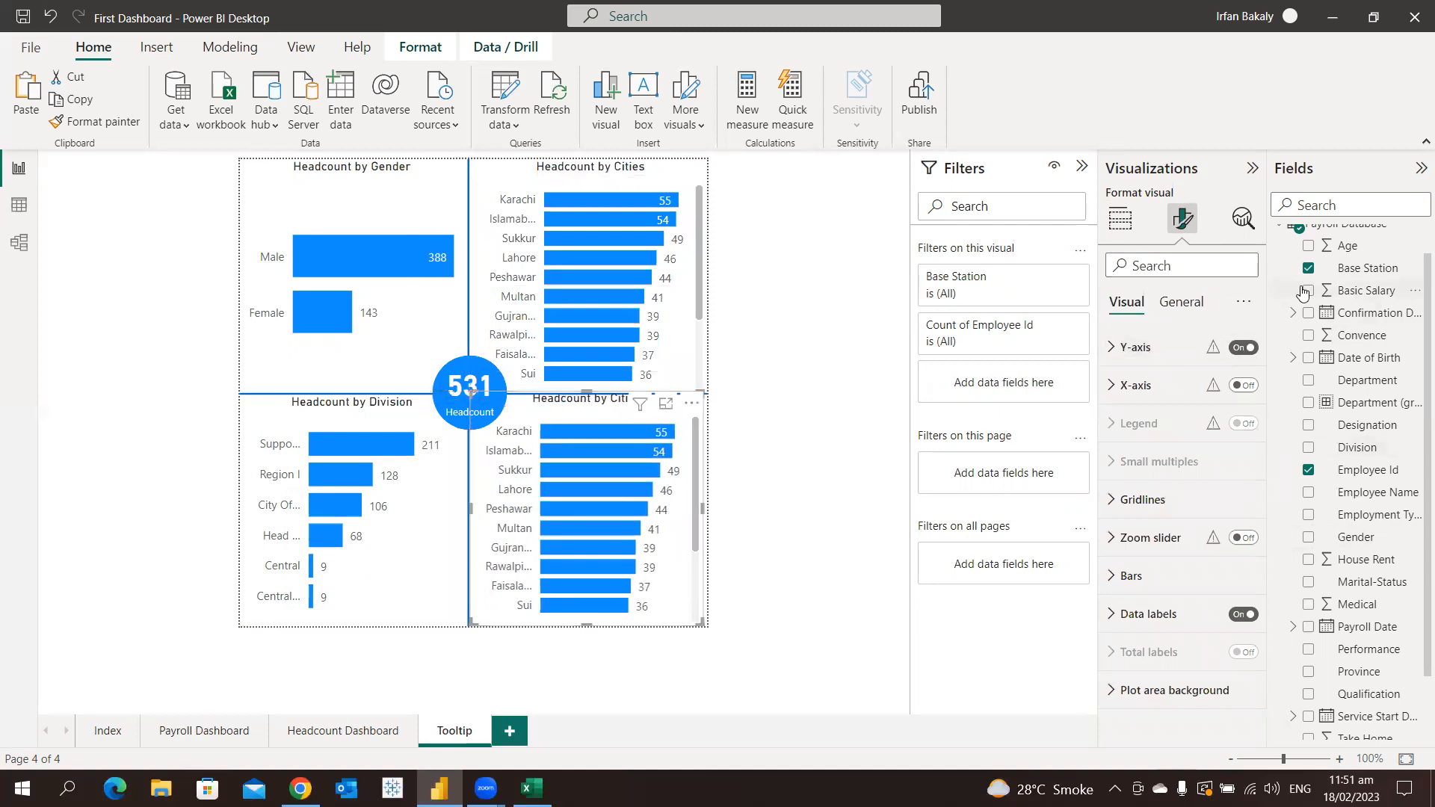
{"action": "left_click", "coordinate": [1121, 220]}
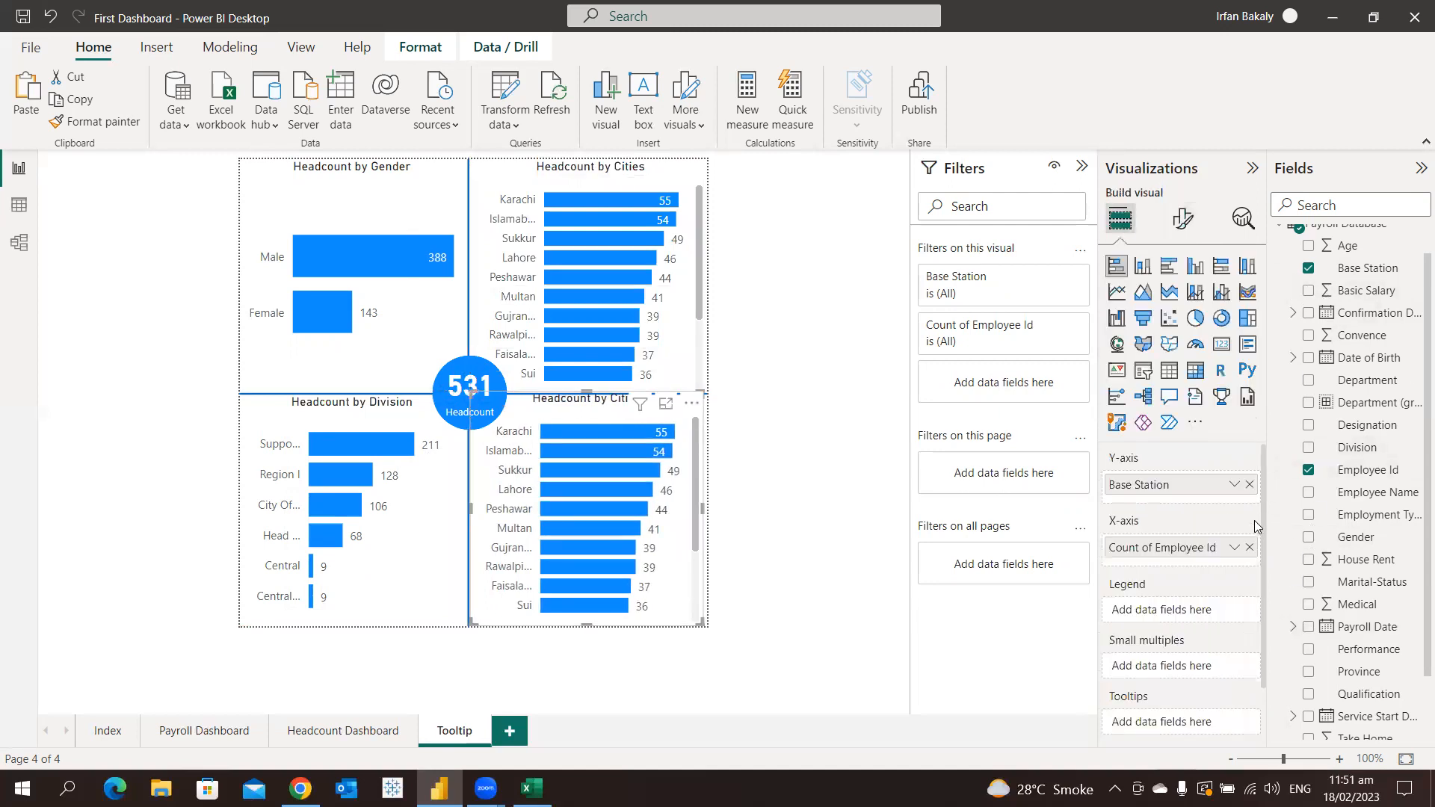
{"action": "left_click", "coordinate": [1249, 484]}
{"action": "left_click_drag", "start_coordinate": [1355, 672], "coordinate": [1166, 486]}
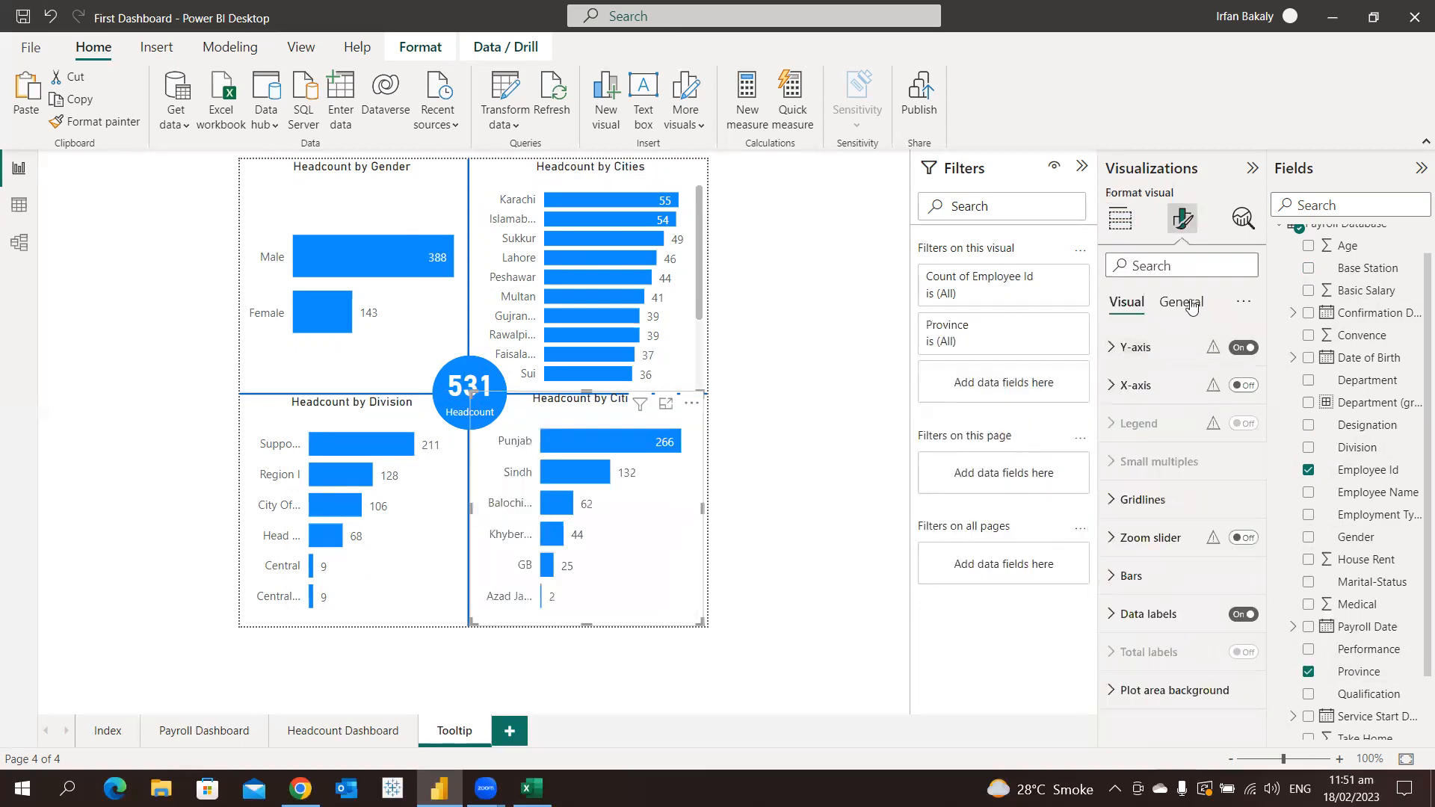
Change the province bar chart's title text to "Headcount by Province" and adjust its size to fill the lower-right quadrant
{"action": "left_click", "coordinate": [1184, 303]}
{"action": "left_click", "coordinate": [1159, 386]}
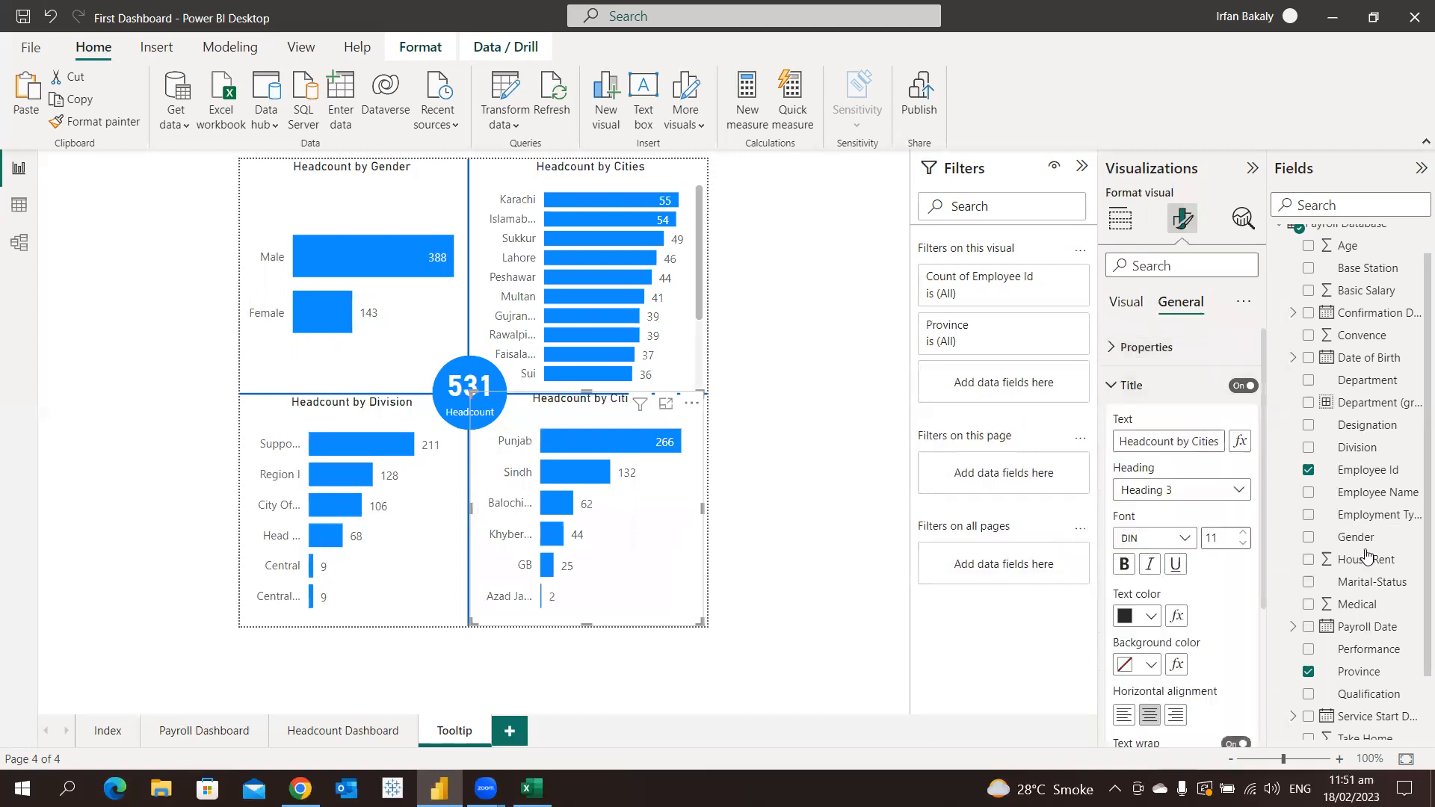
{"action": "key", "text": "shift+End"}
{"action": "type", "text": "Provi"}
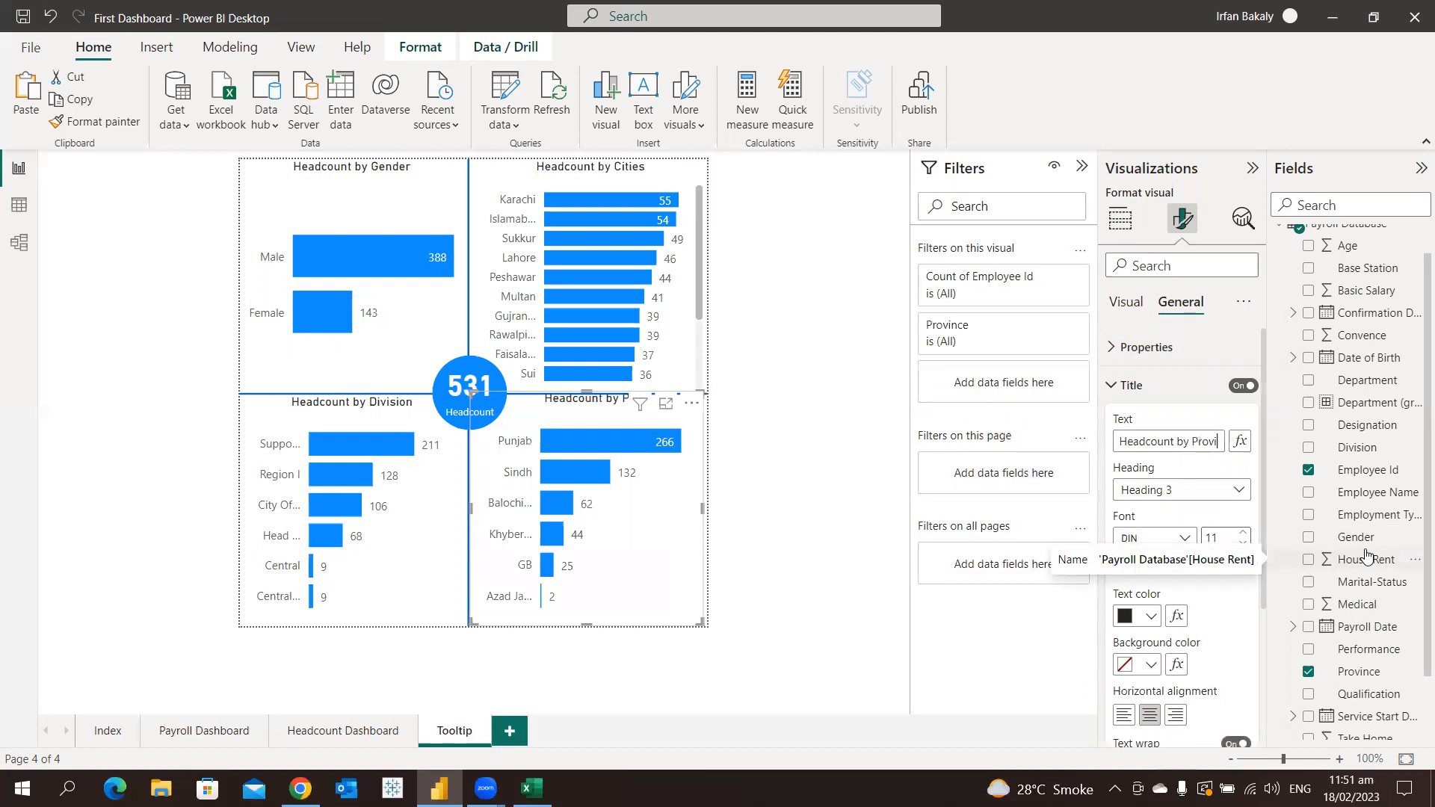
{"action": "type", "text": "nce"}
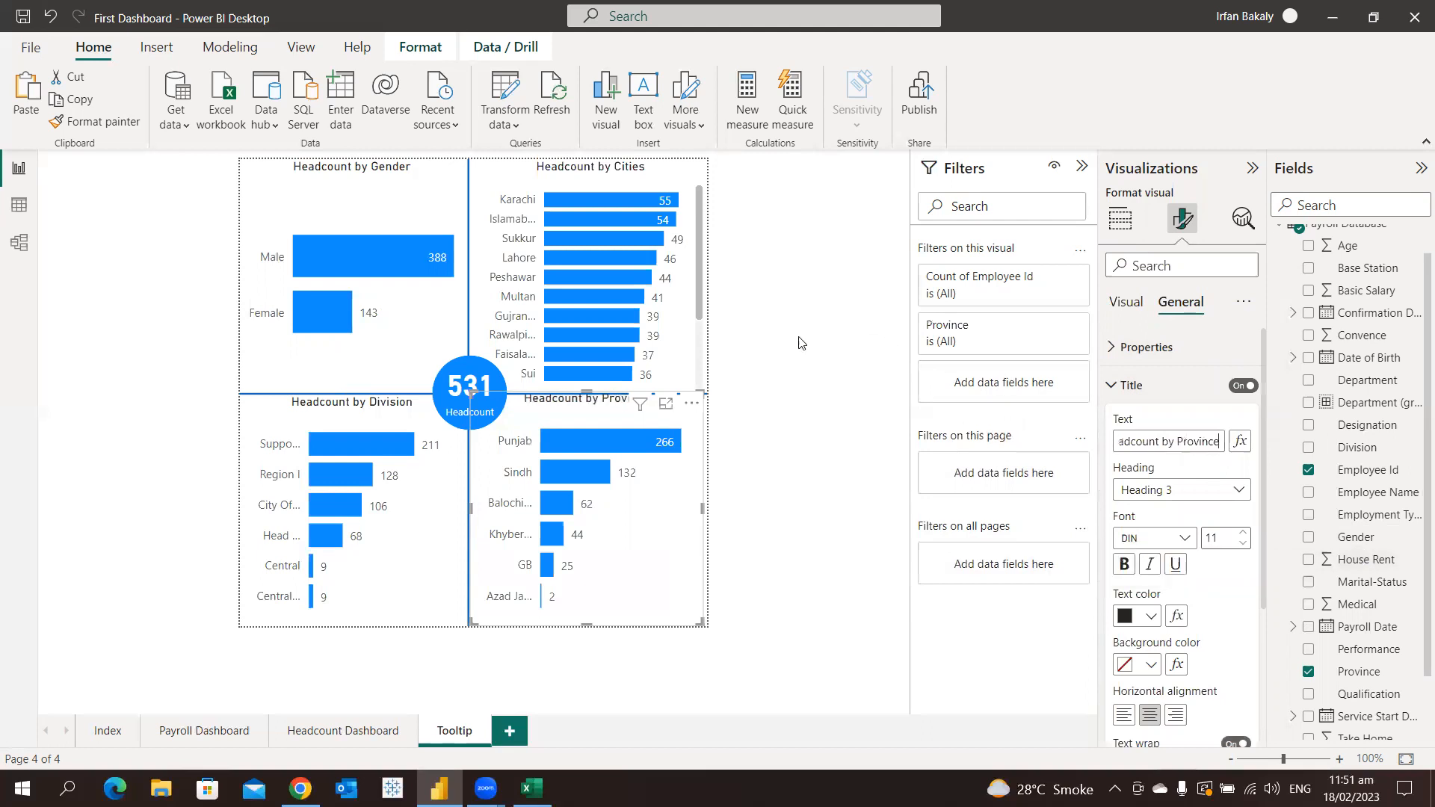
{"action": "left_click", "coordinate": [704, 393]}
{"action": "left_click_drag", "start_coordinate": [703, 393], "coordinate": [710, 404]}
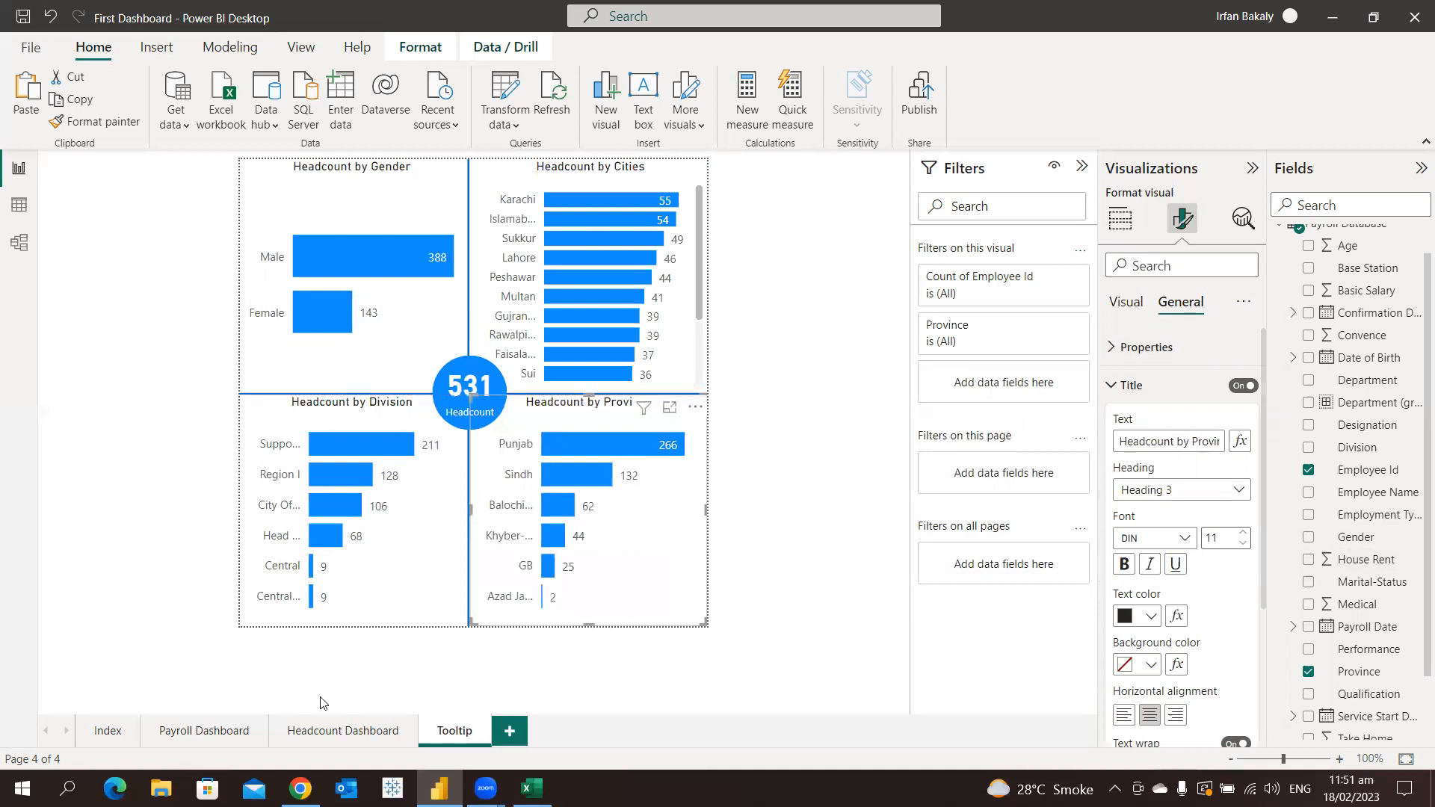
Examine the custom tooltips of the Accounting, R&D, IT and Administration columns in the Payroll Dashboard's Take Home by Department chart
{"action": "left_click", "coordinate": [224, 738]}
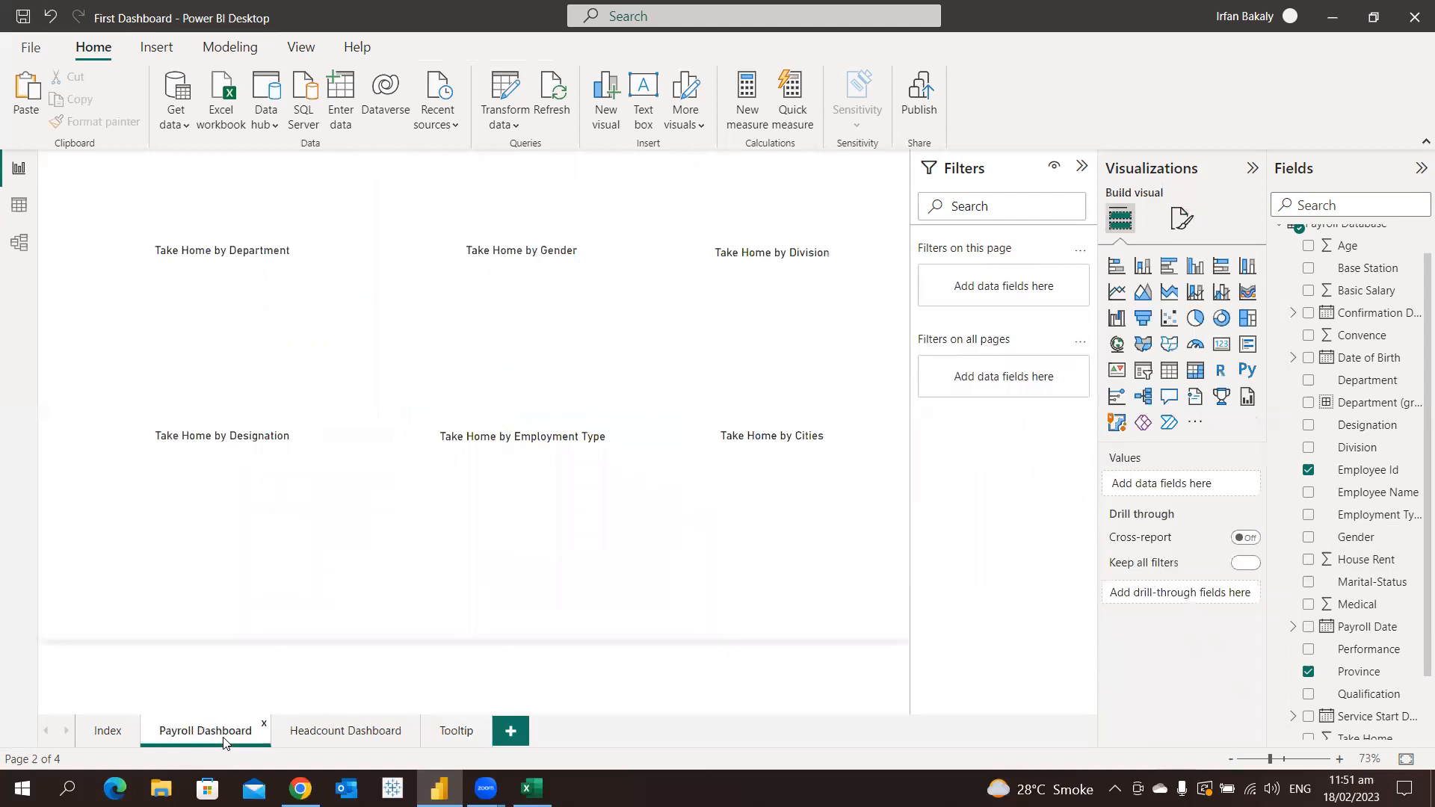
{"action": "mouse_move", "coordinate": [310, 320]}
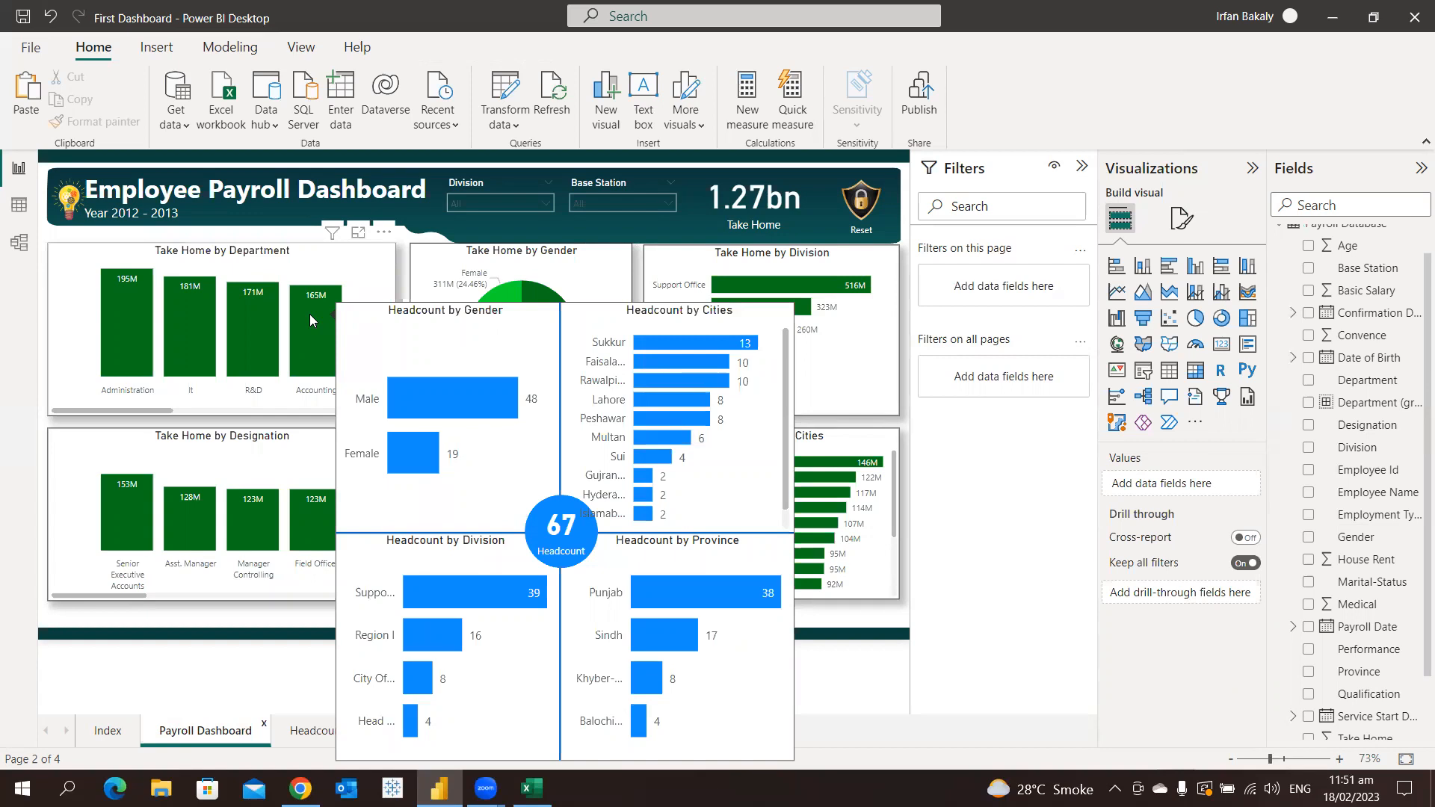
{"action": "mouse_move", "coordinate": [260, 321]}
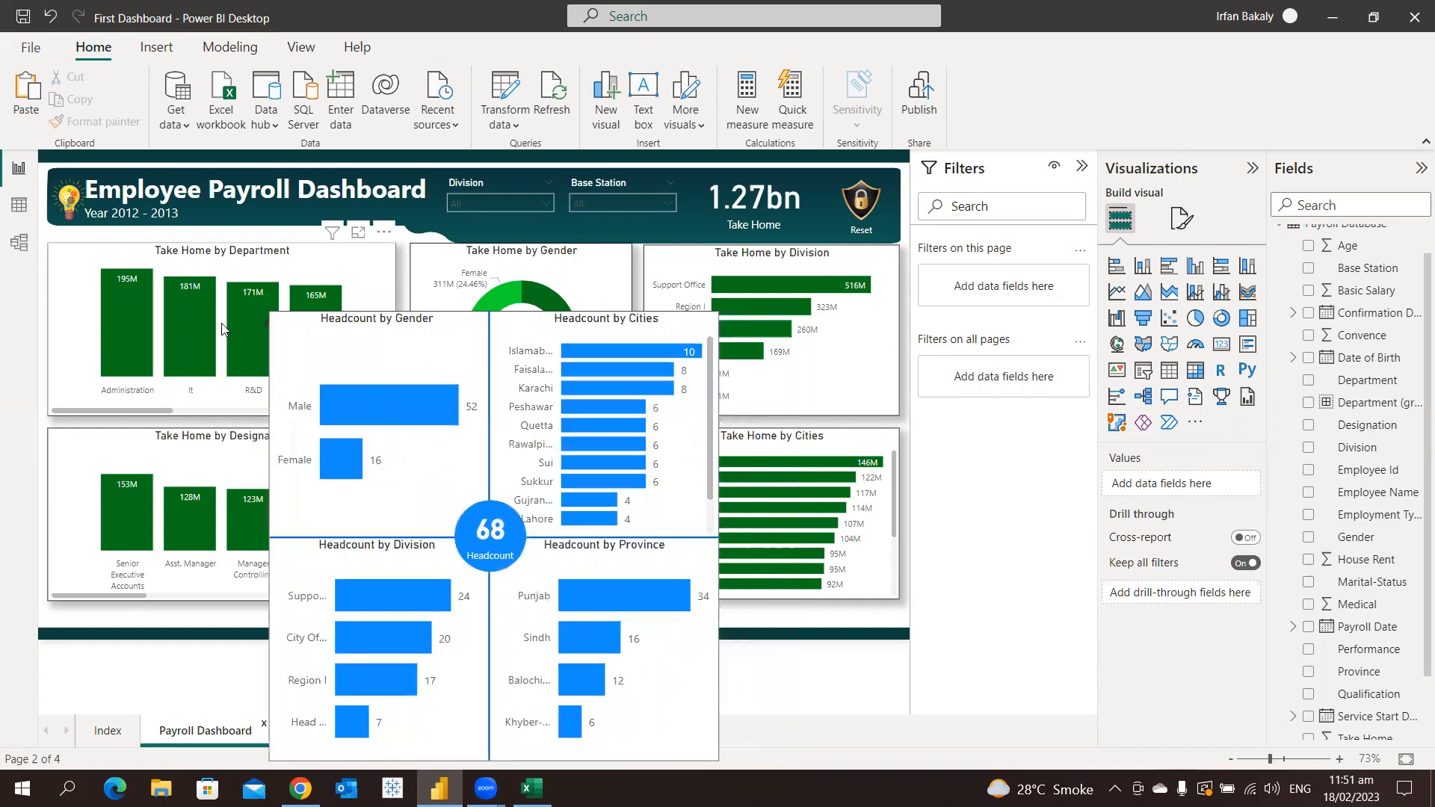
{"action": "mouse_move", "coordinate": [209, 325]}
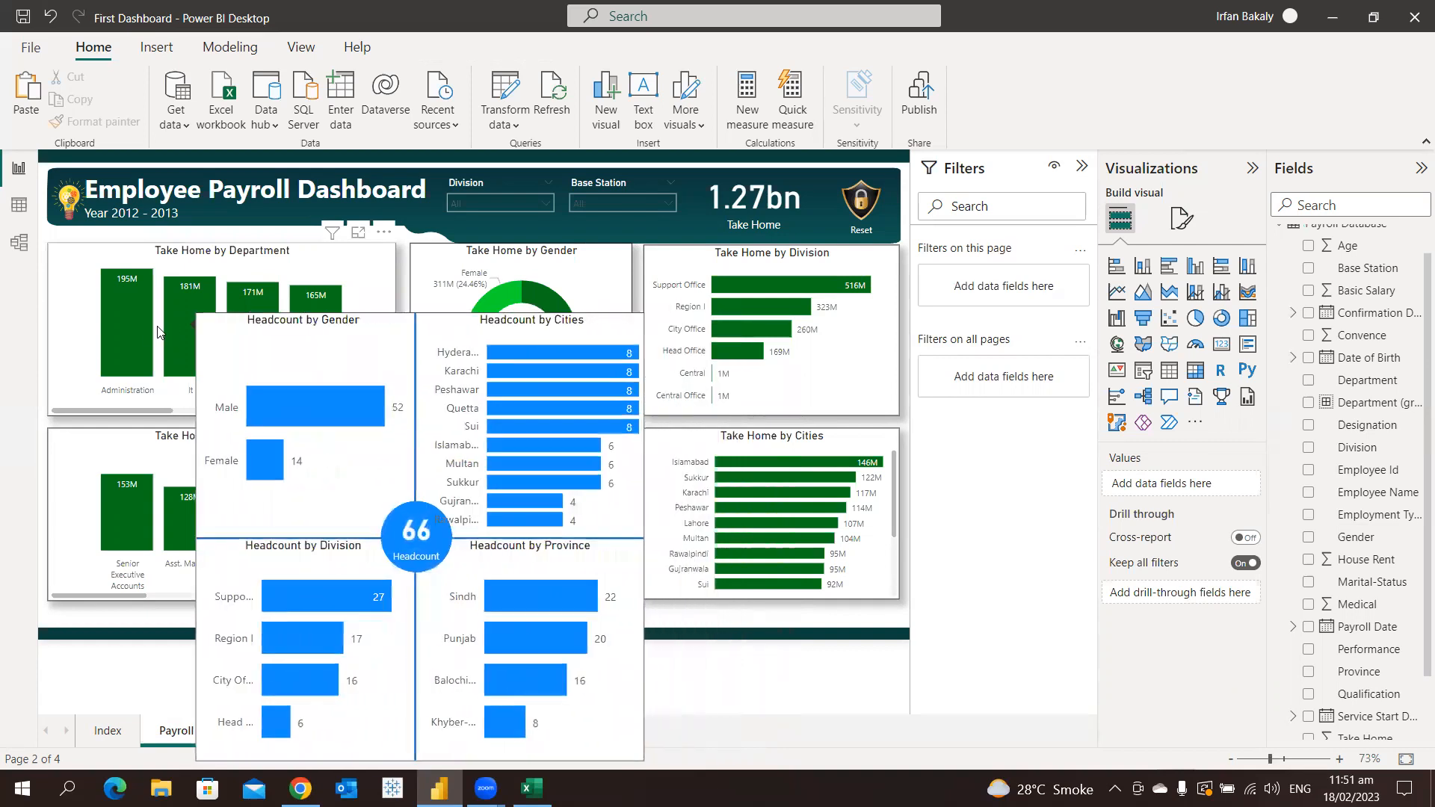
{"action": "mouse_move", "coordinate": [150, 333]}
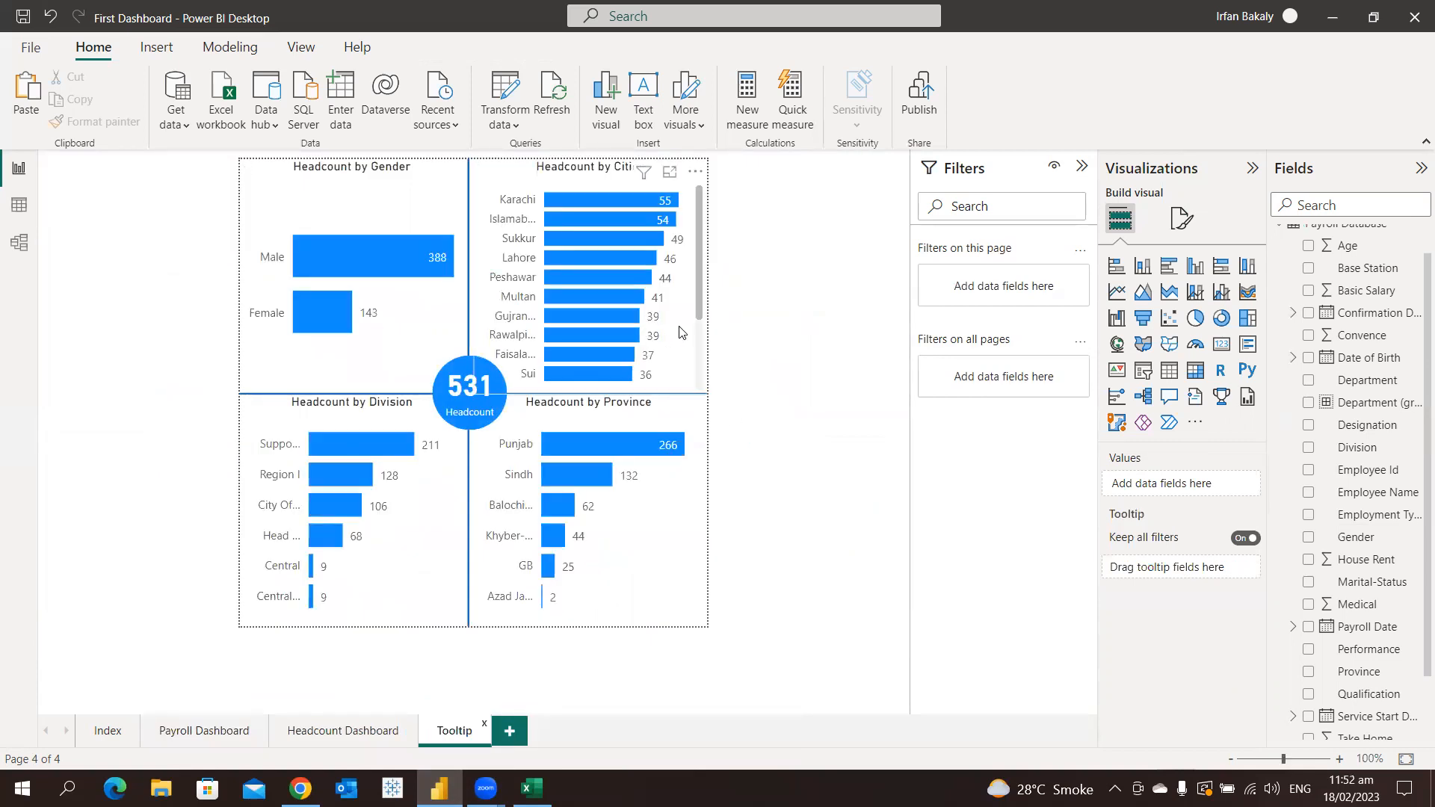
Narrow the Headcount by Cities chart from its left edge and check the Accounting column's tooltip in the Payroll Dashboard's Take Home by Department chart
{"action": "left_click", "coordinate": [680, 334]}
{"action": "left_click_drag", "start_coordinate": [475, 394], "coordinate": [489, 397]}
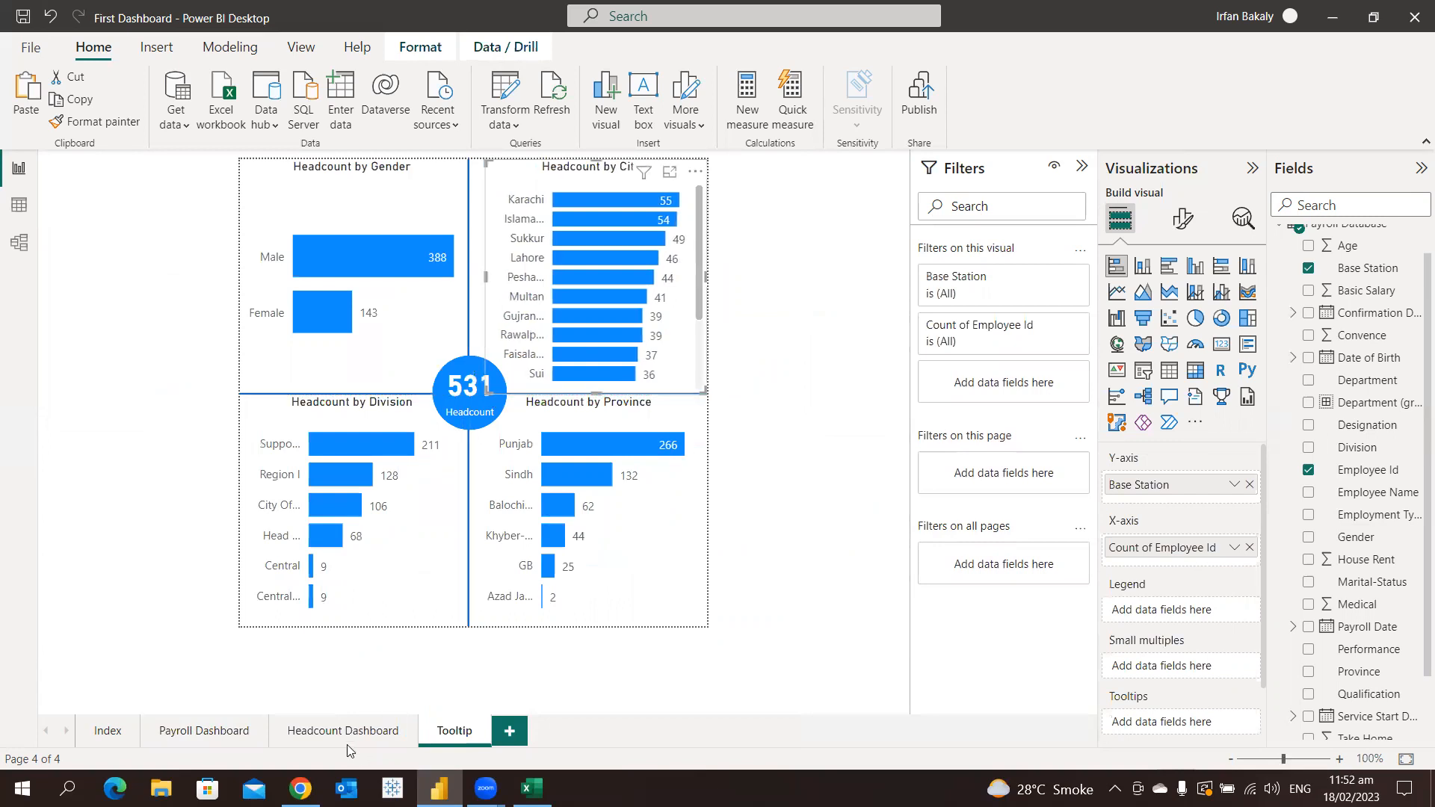
{"action": "left_click", "coordinate": [217, 730]}
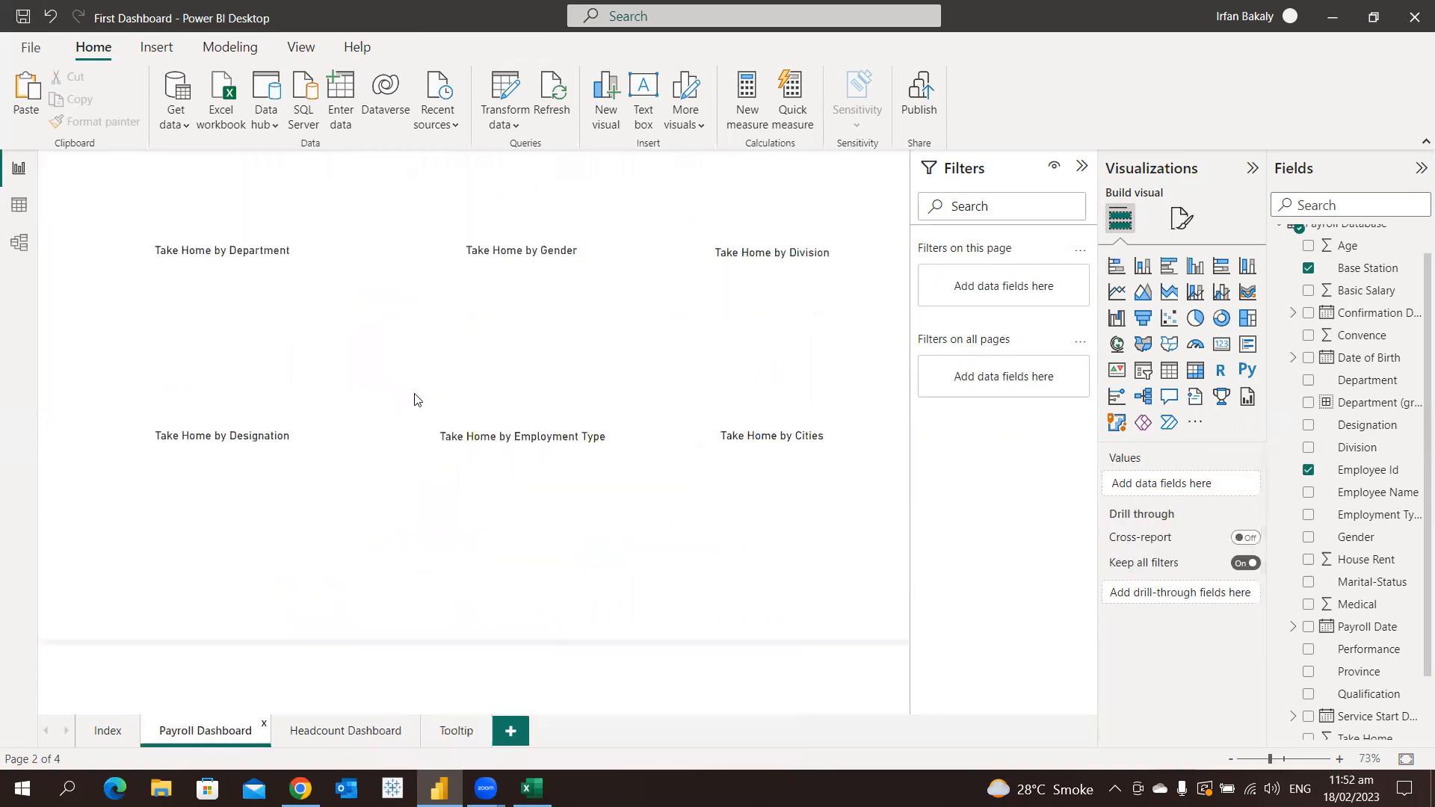
{"action": "mouse_move", "coordinate": [325, 345]}
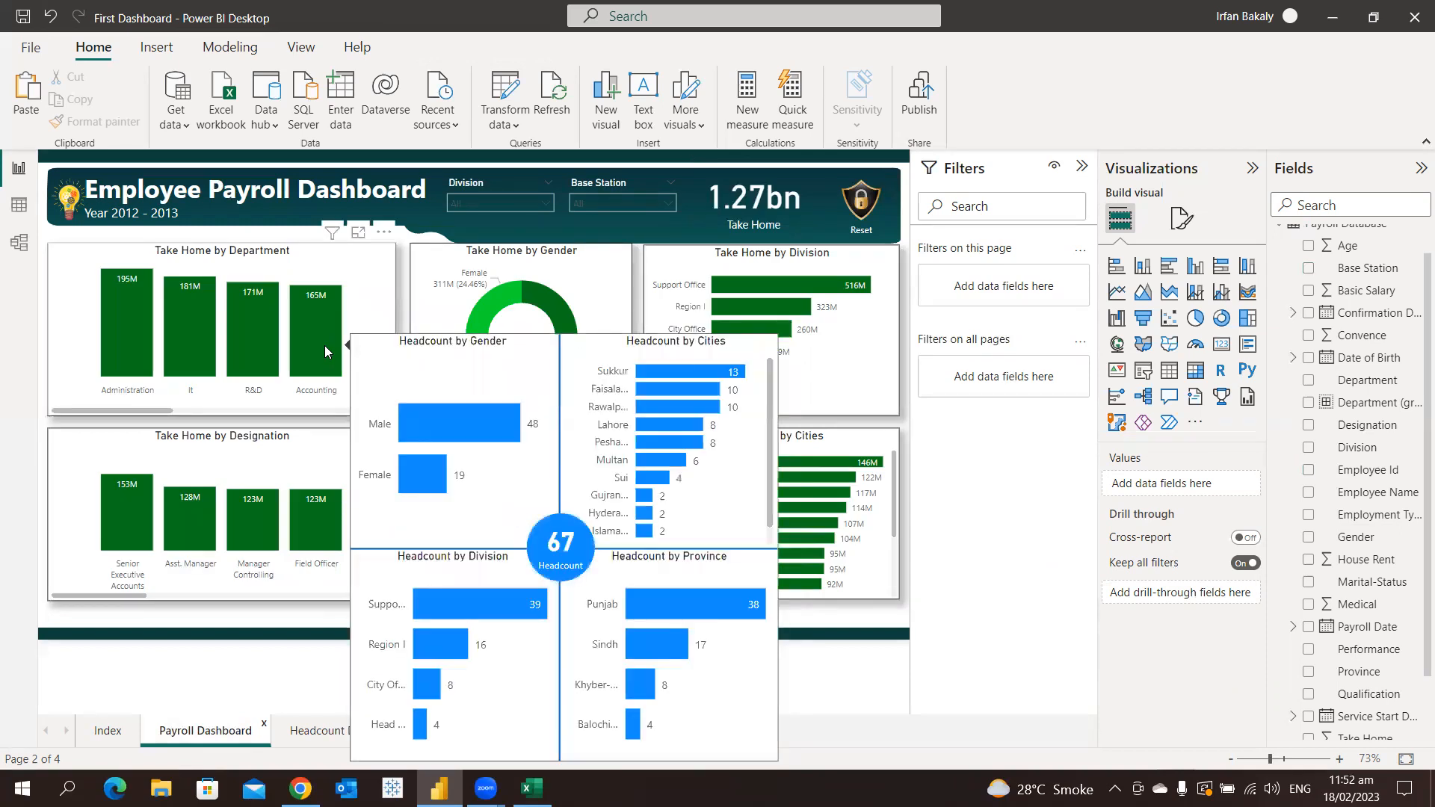
{"action": "mouse_move", "coordinate": [275, 352]}
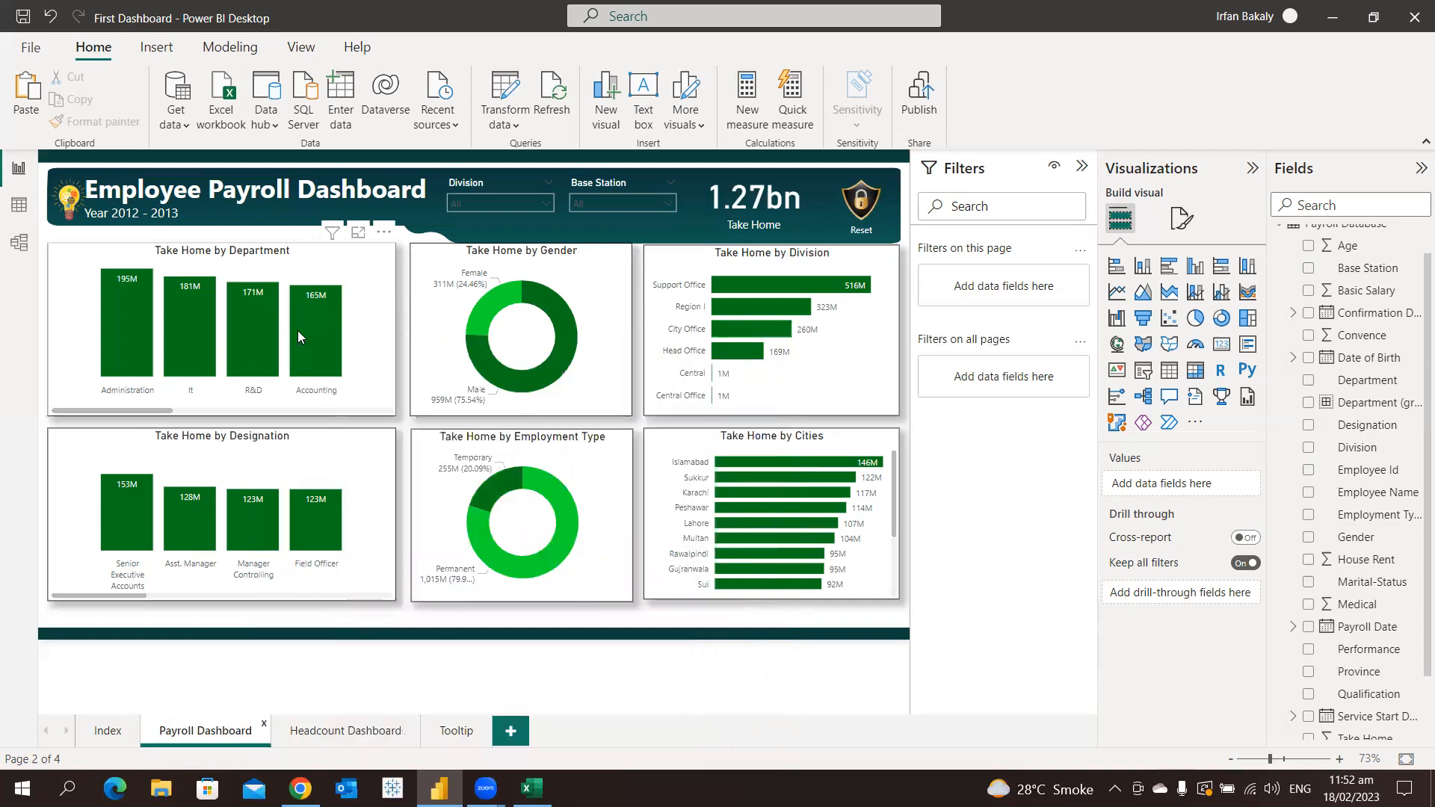
{"action": "left_click", "coordinate": [376, 291]}
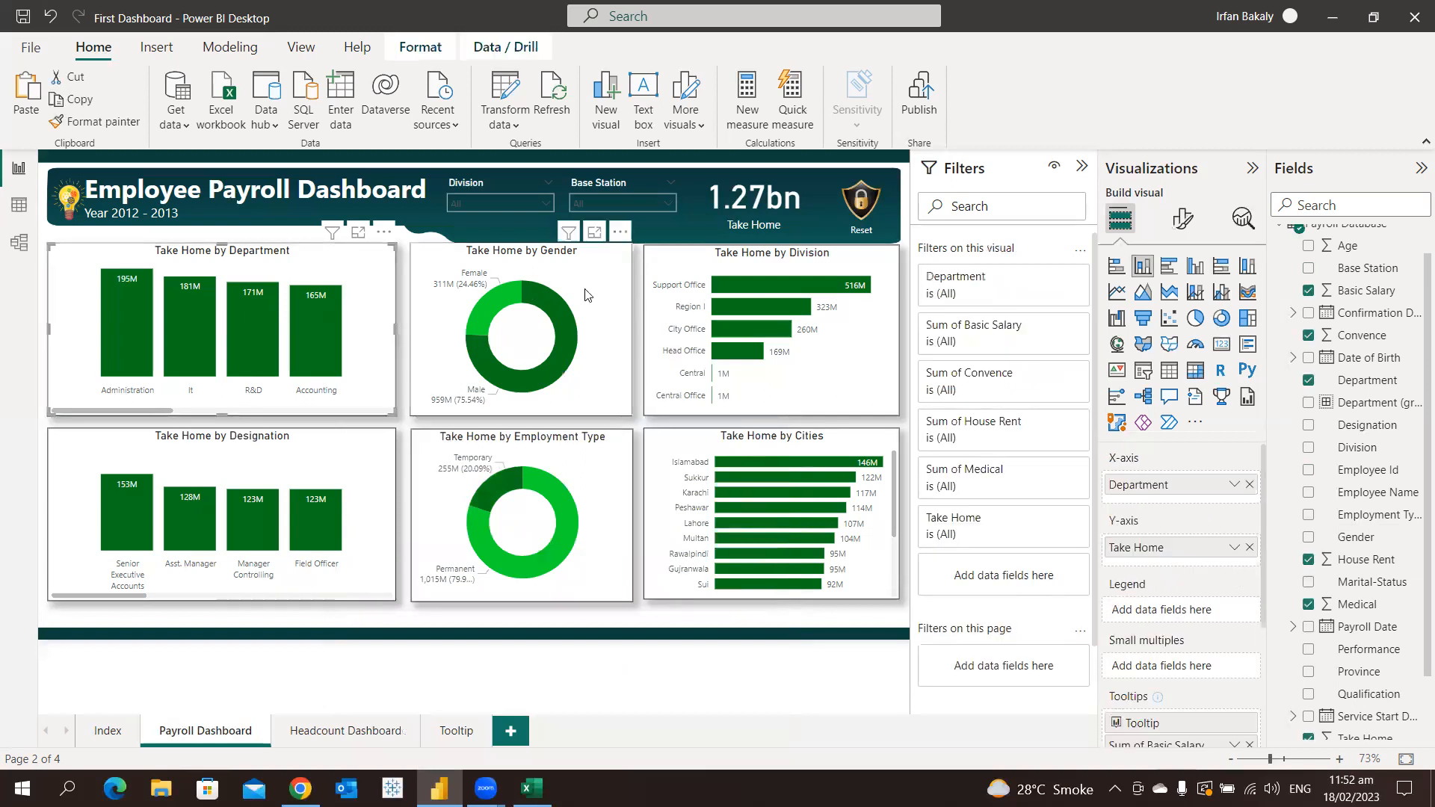
Set the tooltip page of the Take Home by Employment Type donut chart to Tooltip and check it on the Temporary slice
{"action": "left_click", "coordinate": [593, 490]}
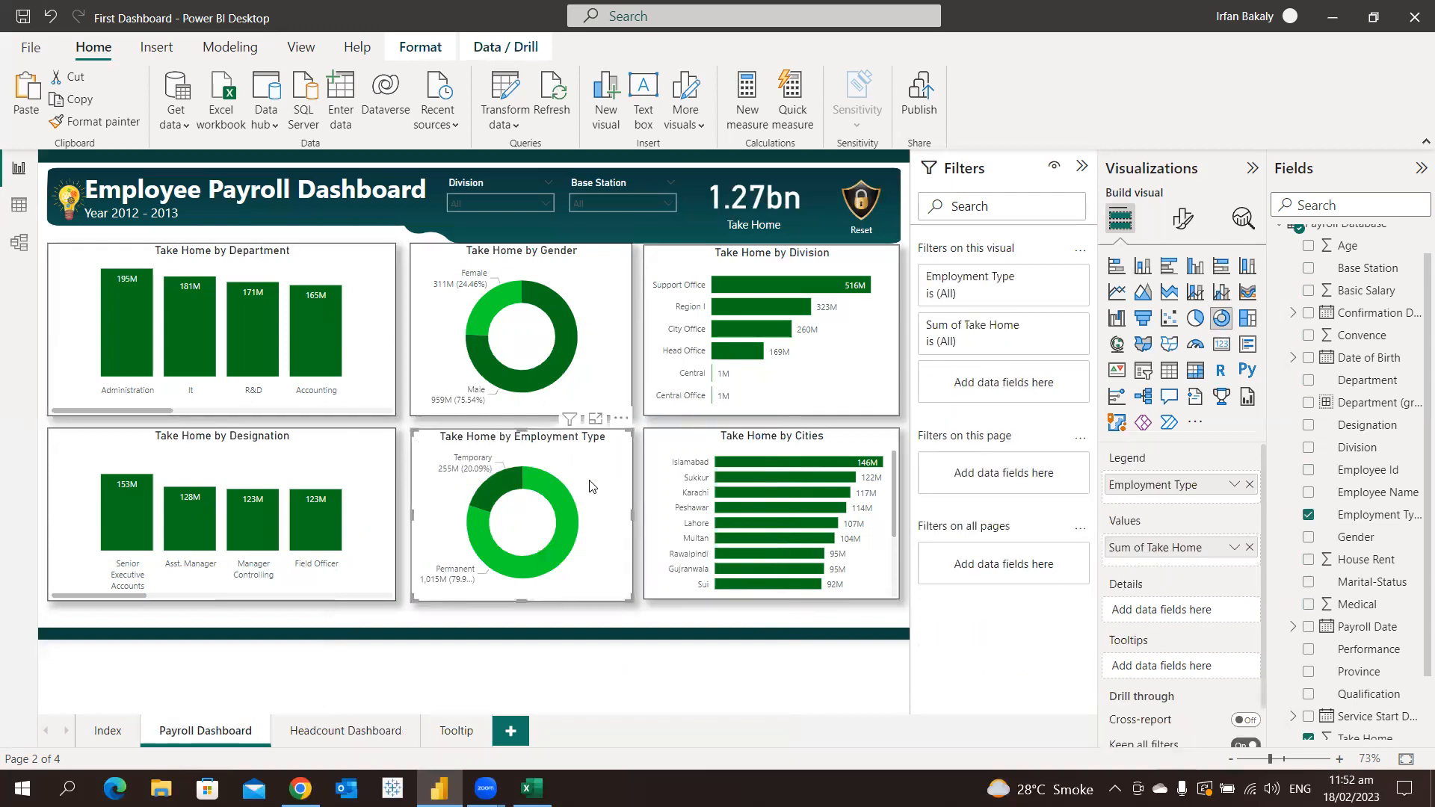
{"action": "mouse_move", "coordinate": [552, 500]}
{"action": "left_click", "coordinate": [1183, 224]}
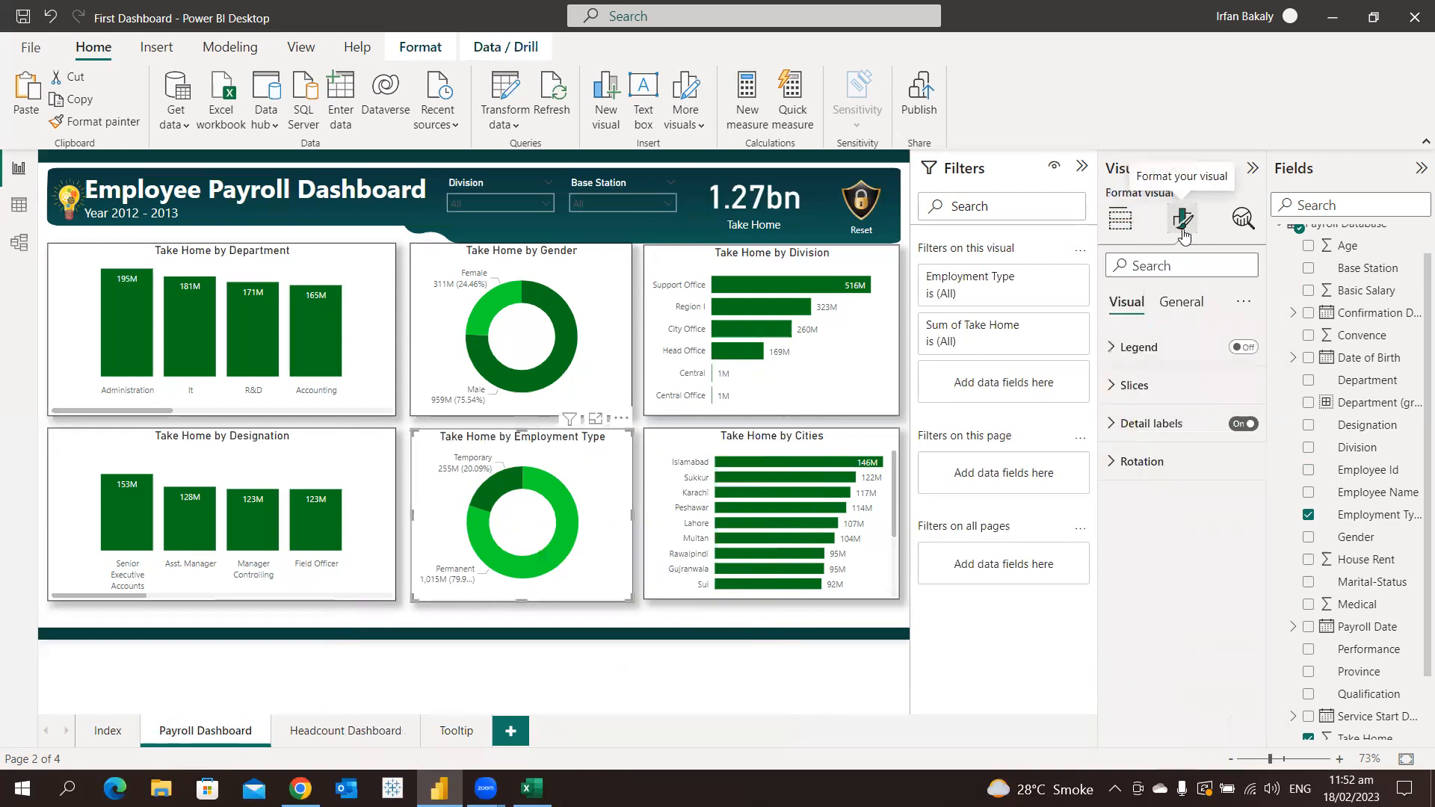
{"action": "left_click", "coordinate": [1180, 307]}
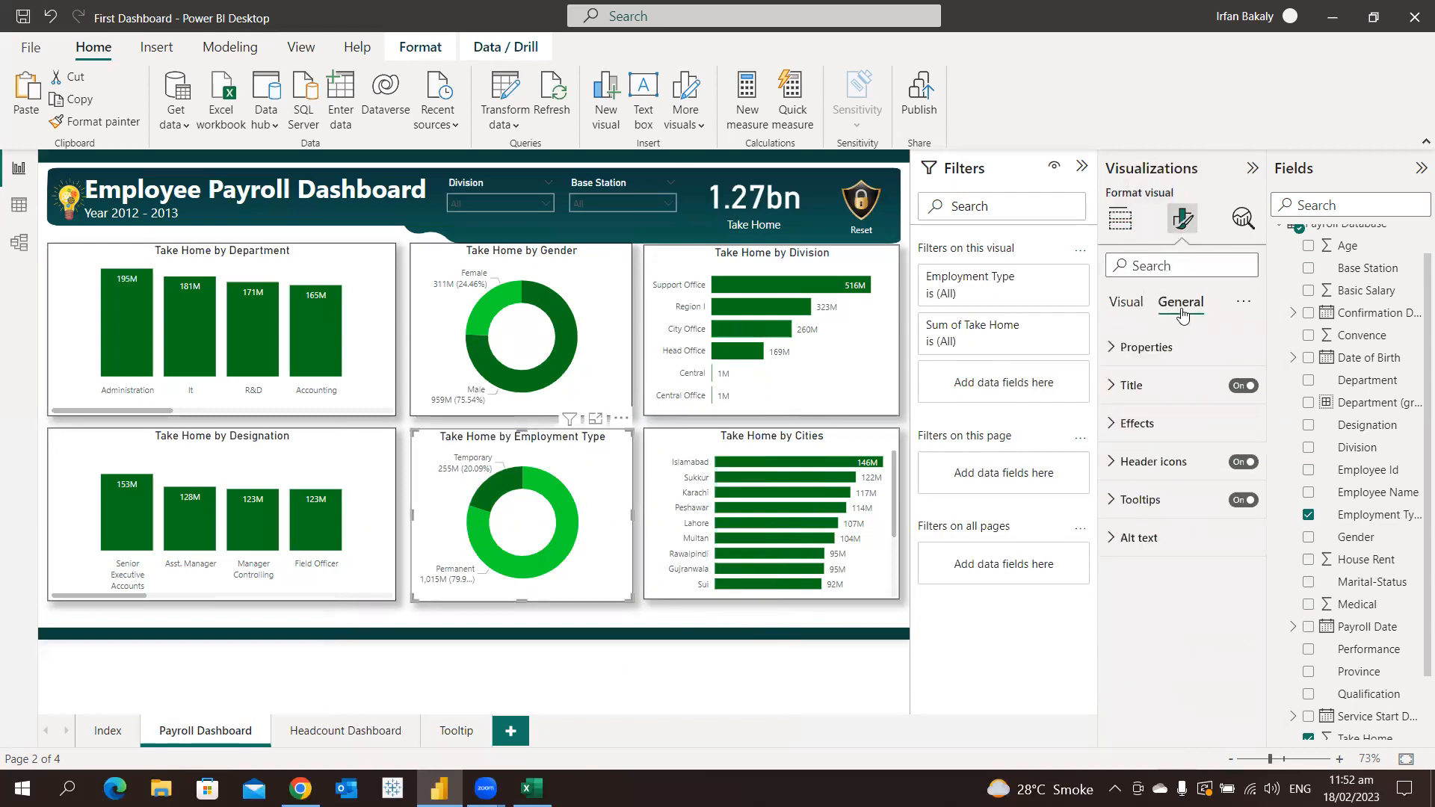
{"action": "left_click", "coordinate": [1163, 501]}
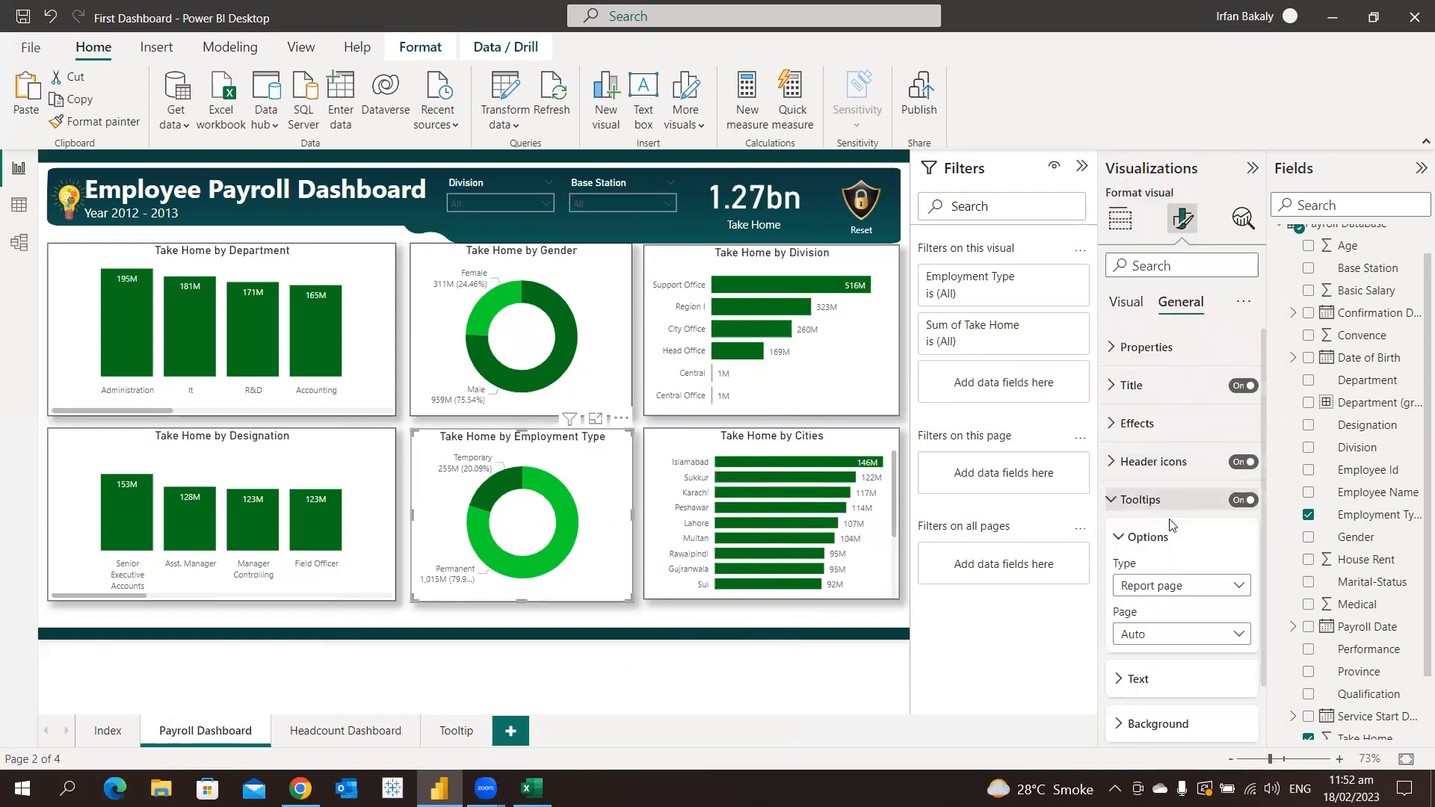
{"action": "left_click", "coordinate": [1173, 647]}
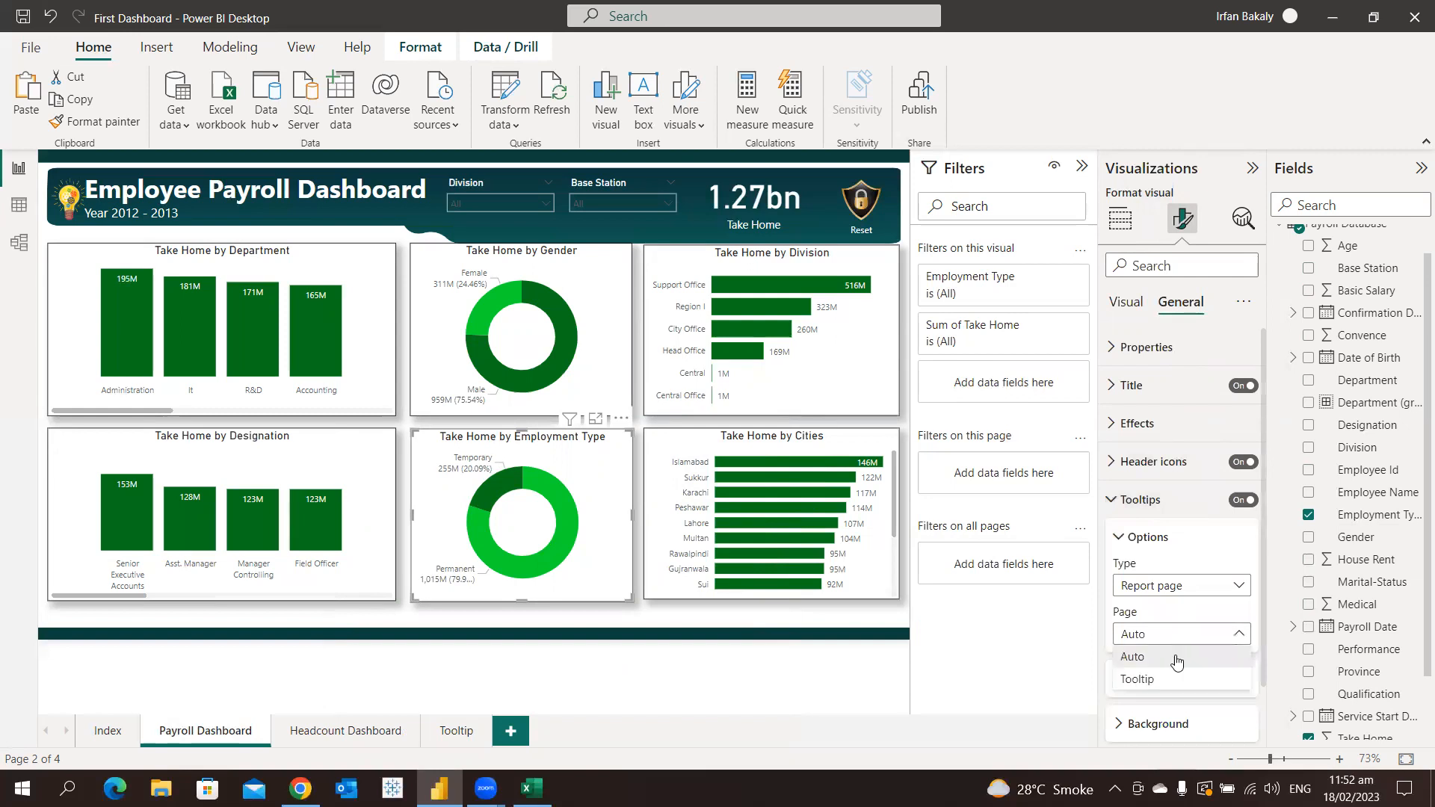
{"action": "left_click", "coordinate": [1176, 680]}
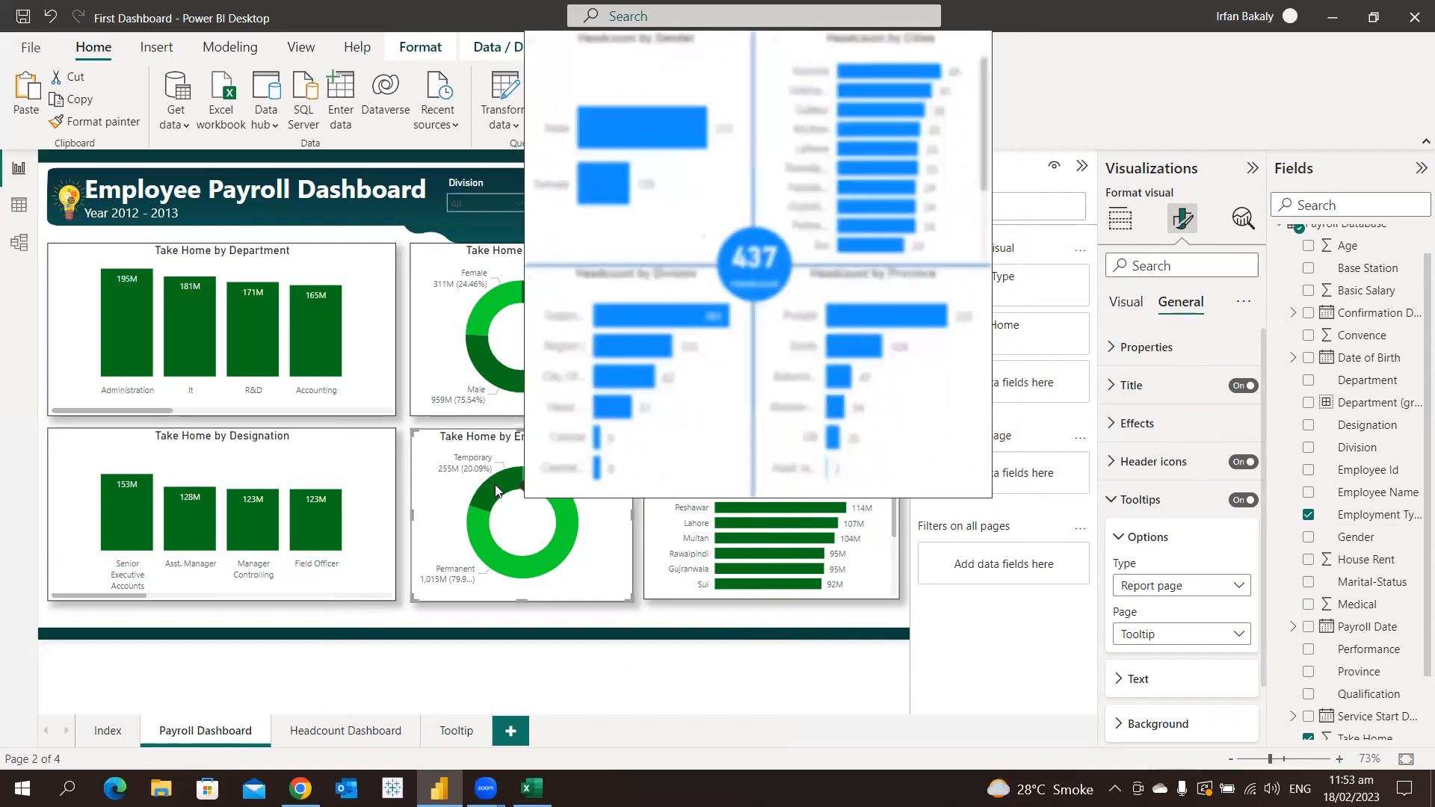
{"action": "mouse_move", "coordinate": [495, 490]}
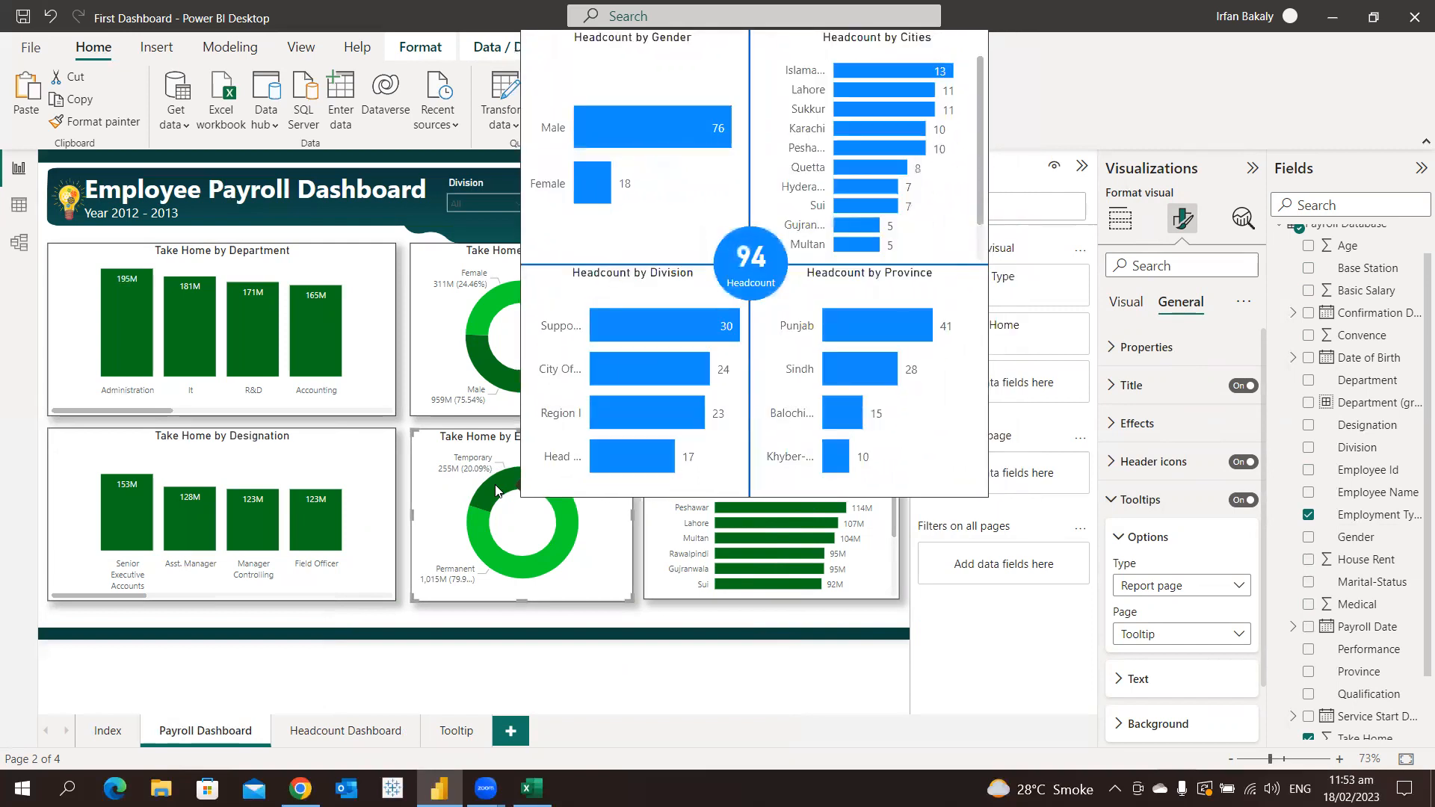
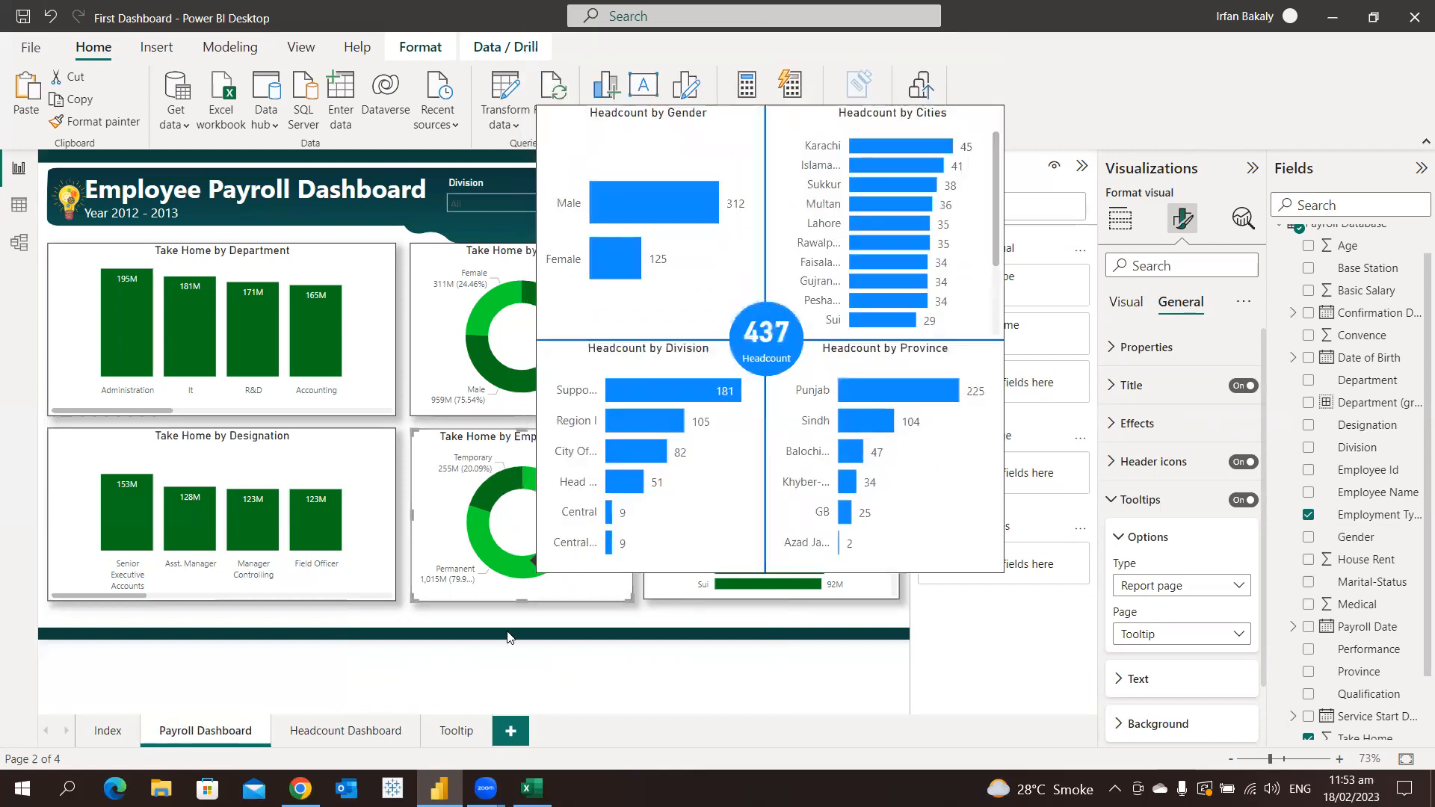
Hide the Tooltip page and check that the Tooltip, Payroll Dashboard and Headcount Dashboard pages still open
{"action": "right_click", "coordinate": [461, 733]}
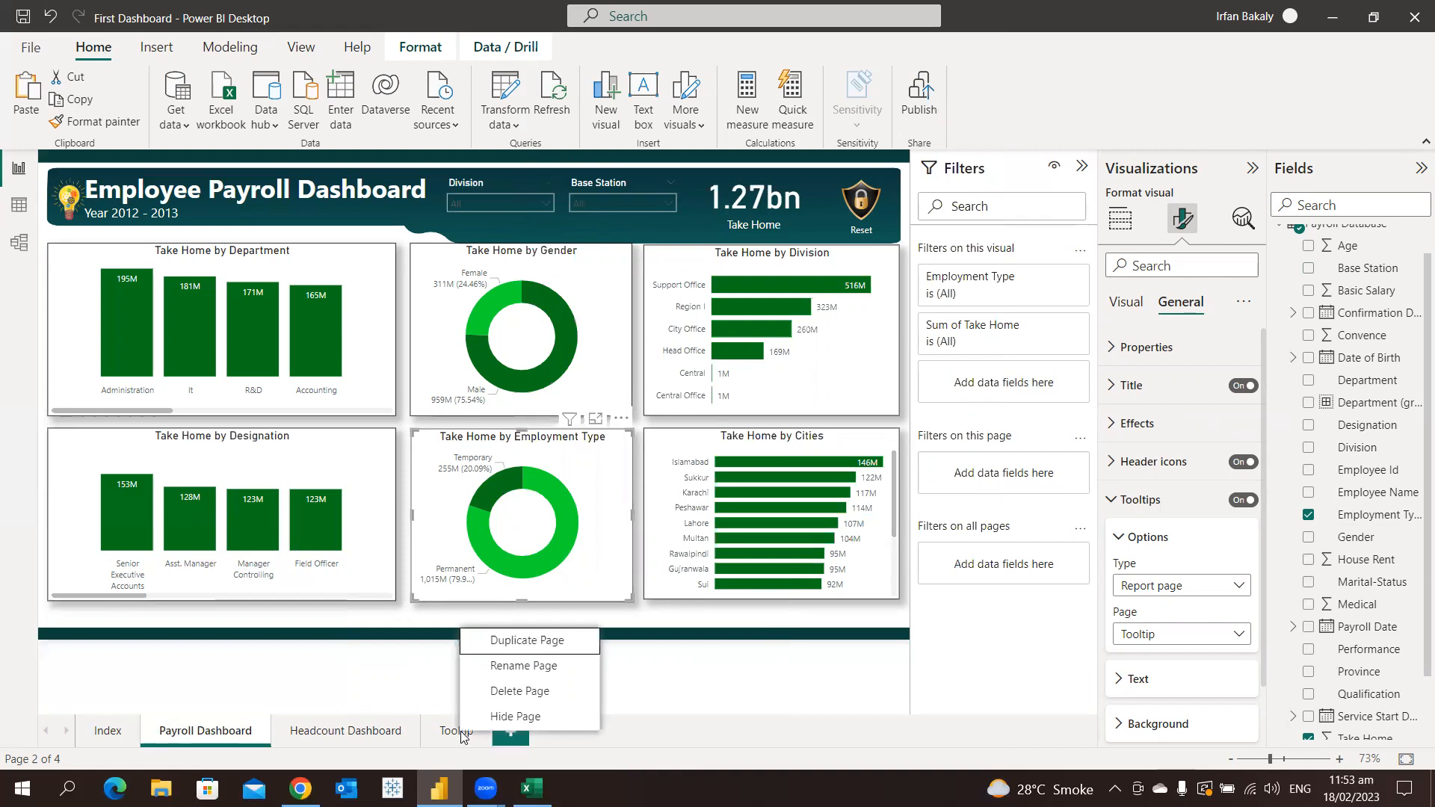
{"action": "left_click", "coordinate": [529, 718]}
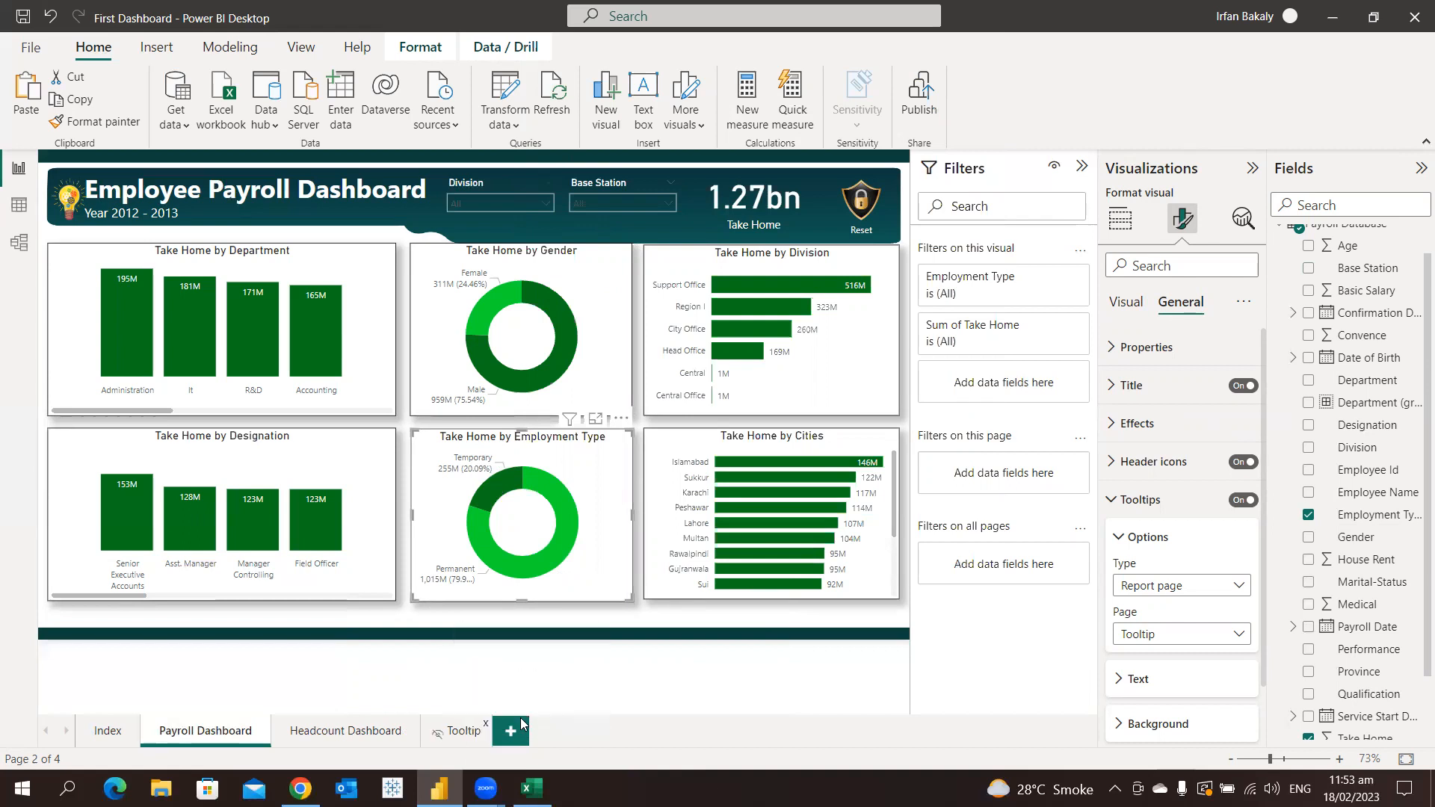
{"action": "left_click", "coordinate": [463, 731]}
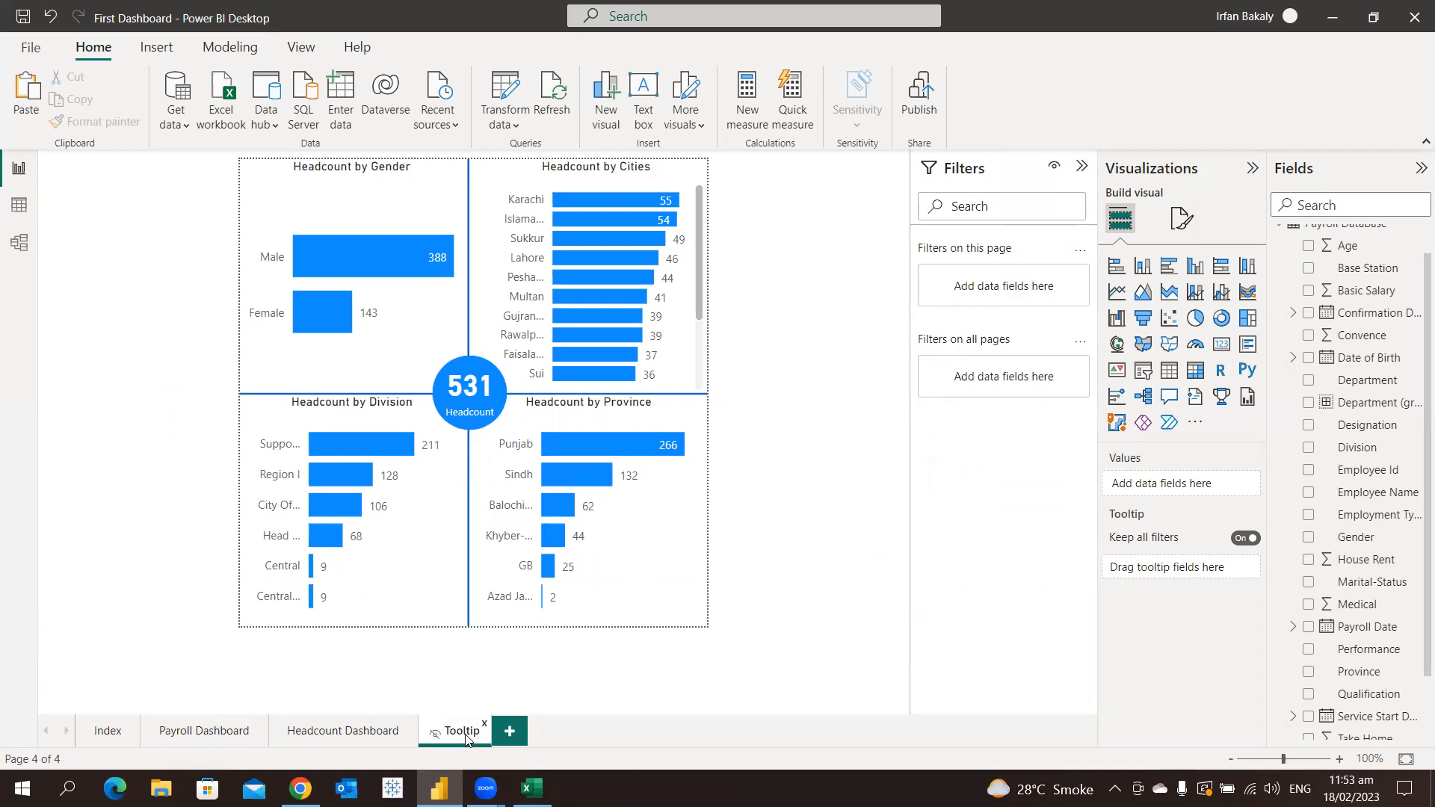
{"action": "left_click", "coordinate": [217, 731]}
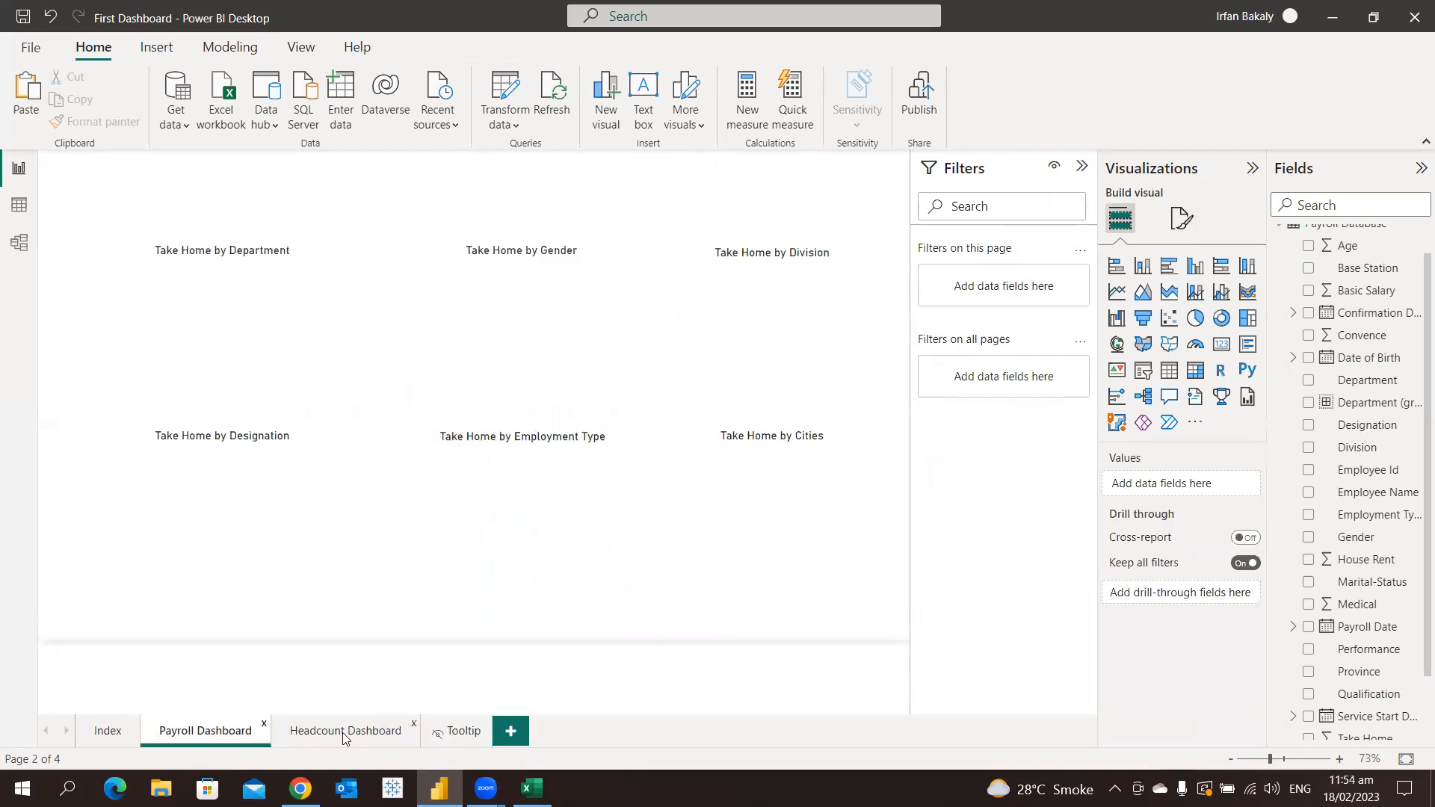
{"action": "left_click", "coordinate": [344, 732]}
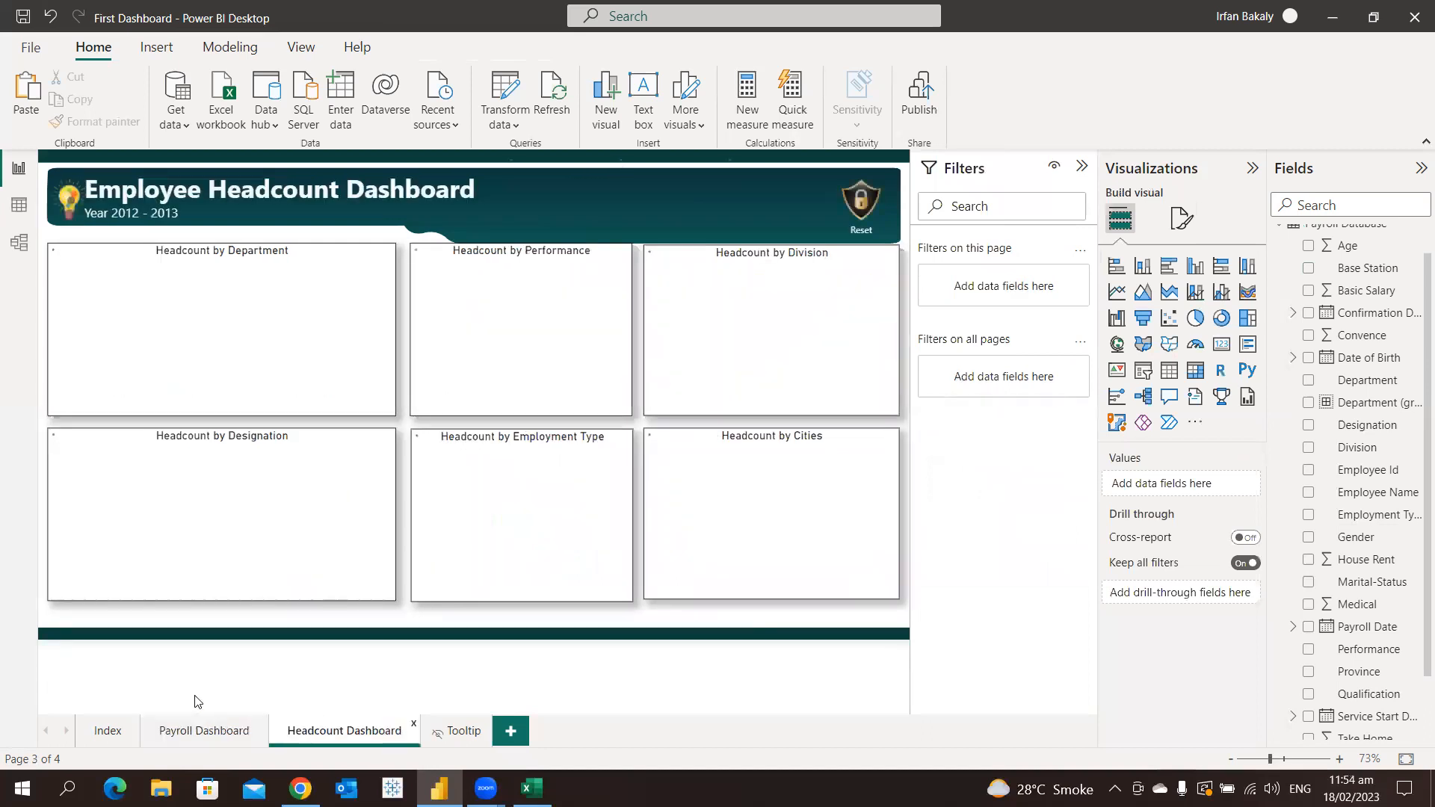
Insert a page navigator on the Index page and position it centred below the Year 2012 - 2013 subtitle
{"action": "left_click", "coordinate": [108, 732]}
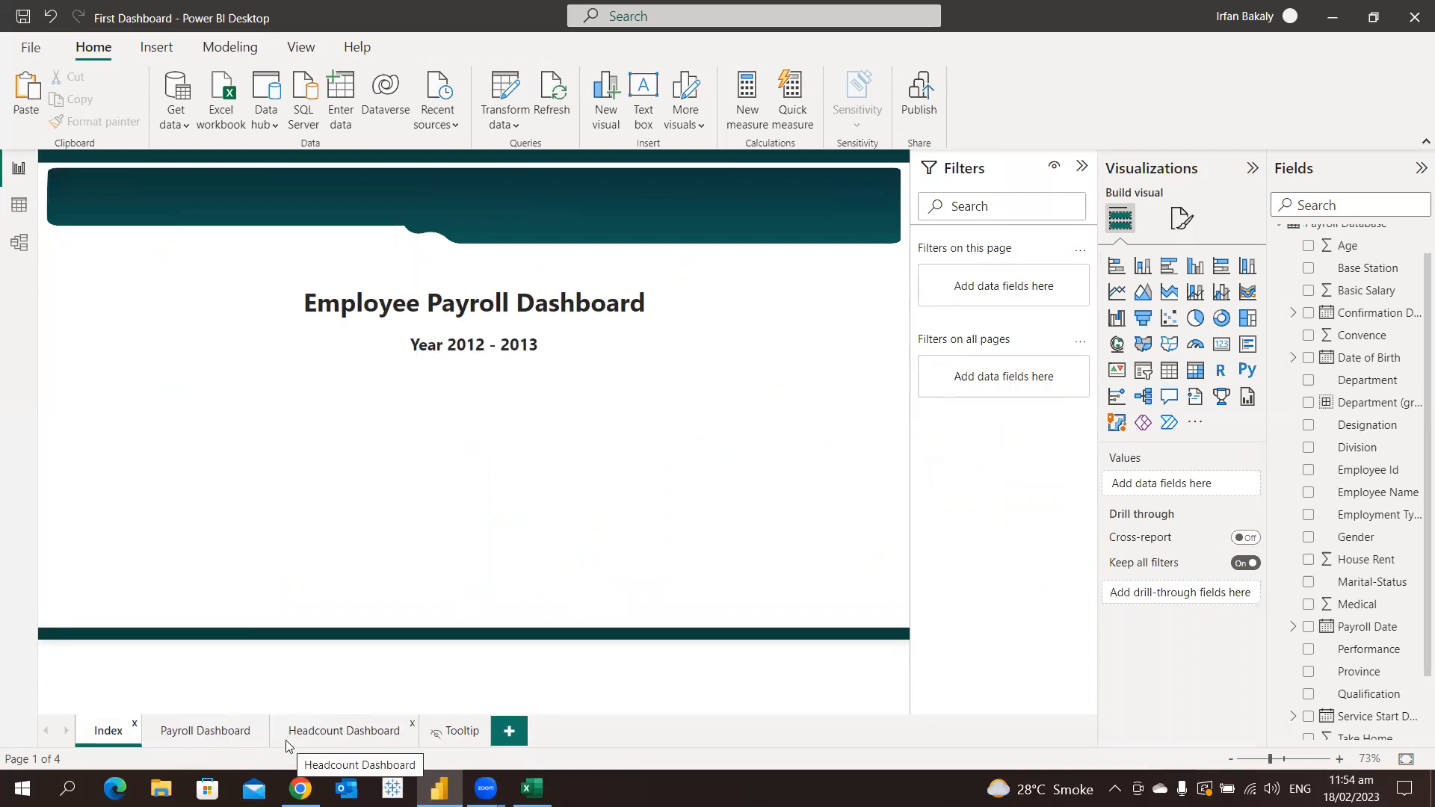
{"action": "left_click", "coordinate": [169, 46]}
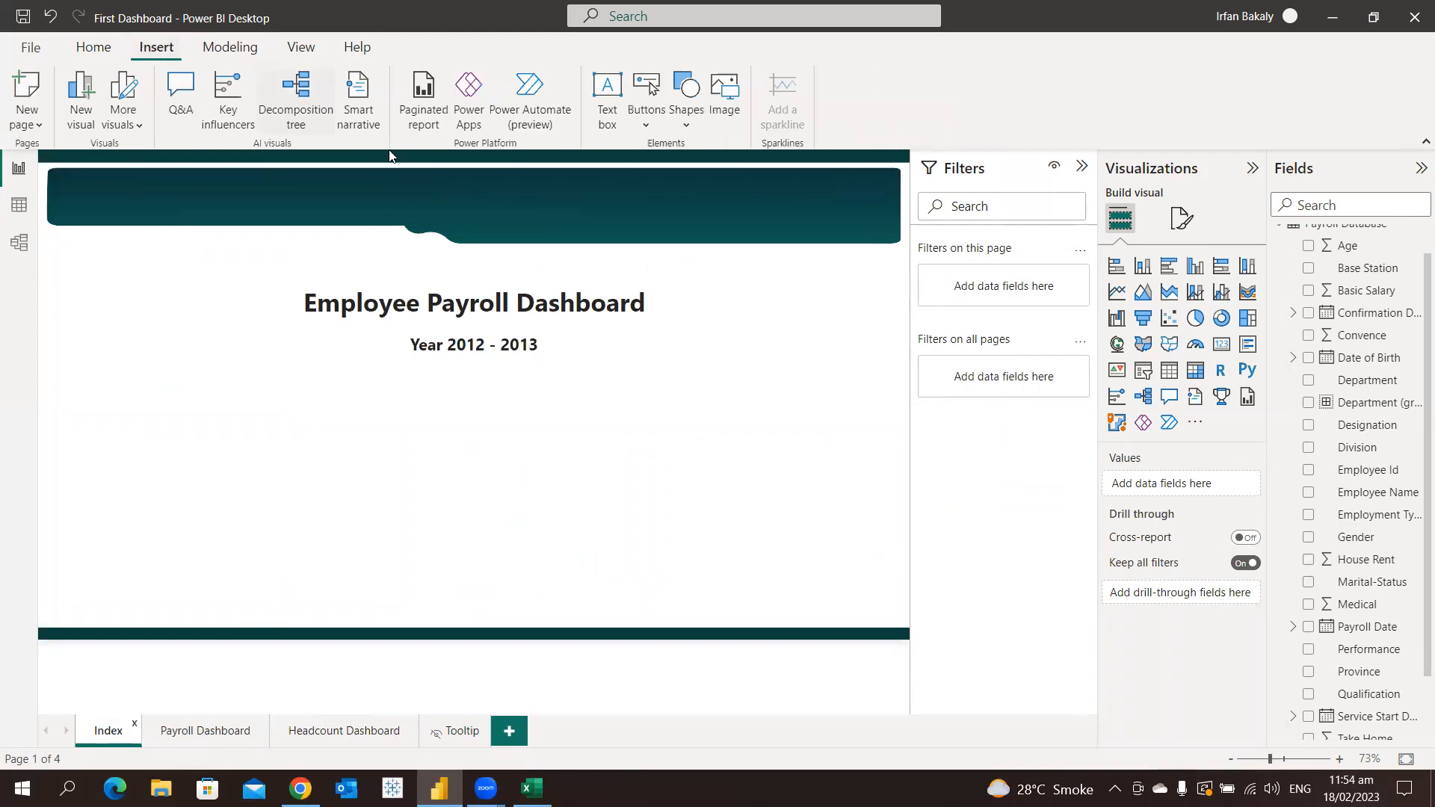
{"action": "left_click", "coordinate": [647, 120]}
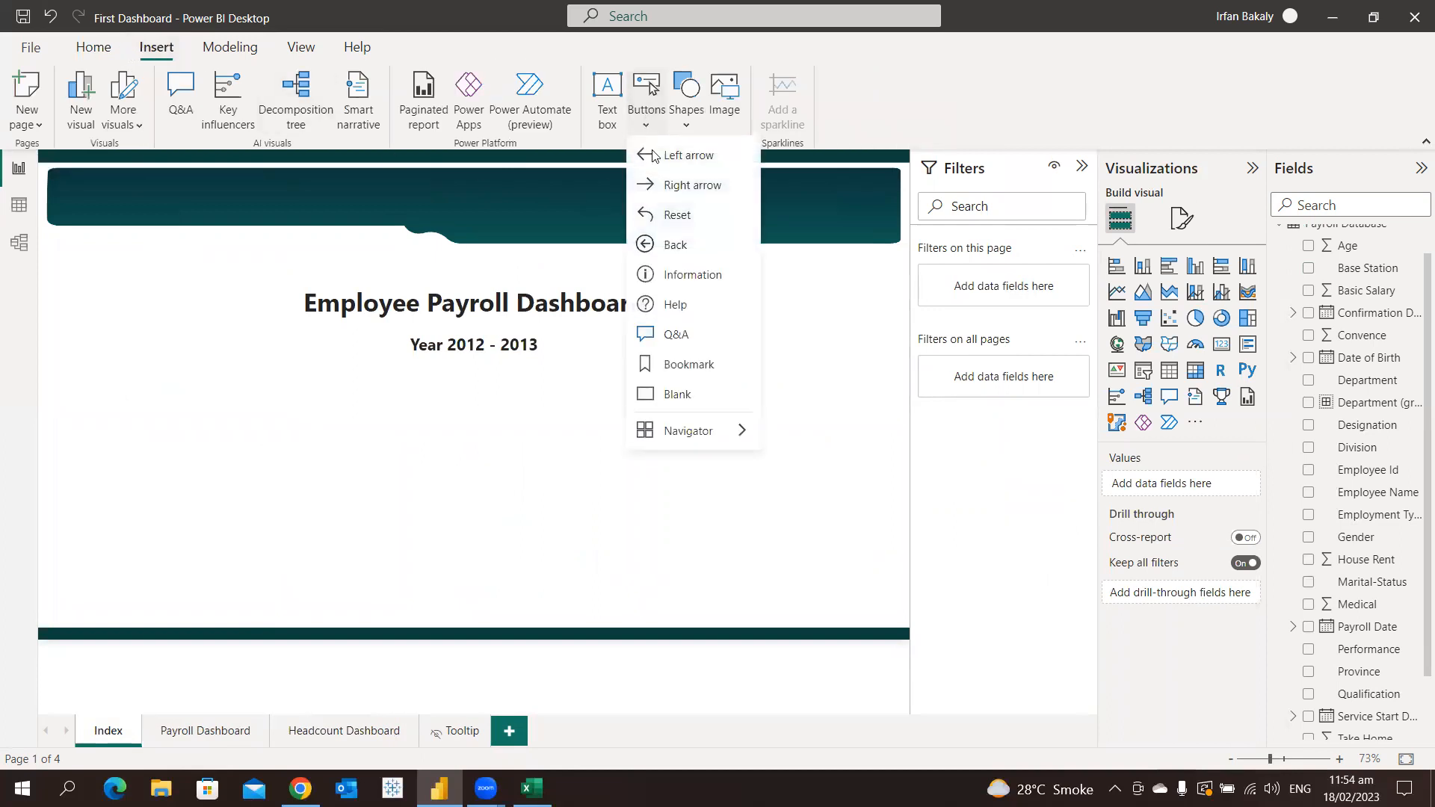
{"action": "mouse_move", "coordinate": [726, 434]}
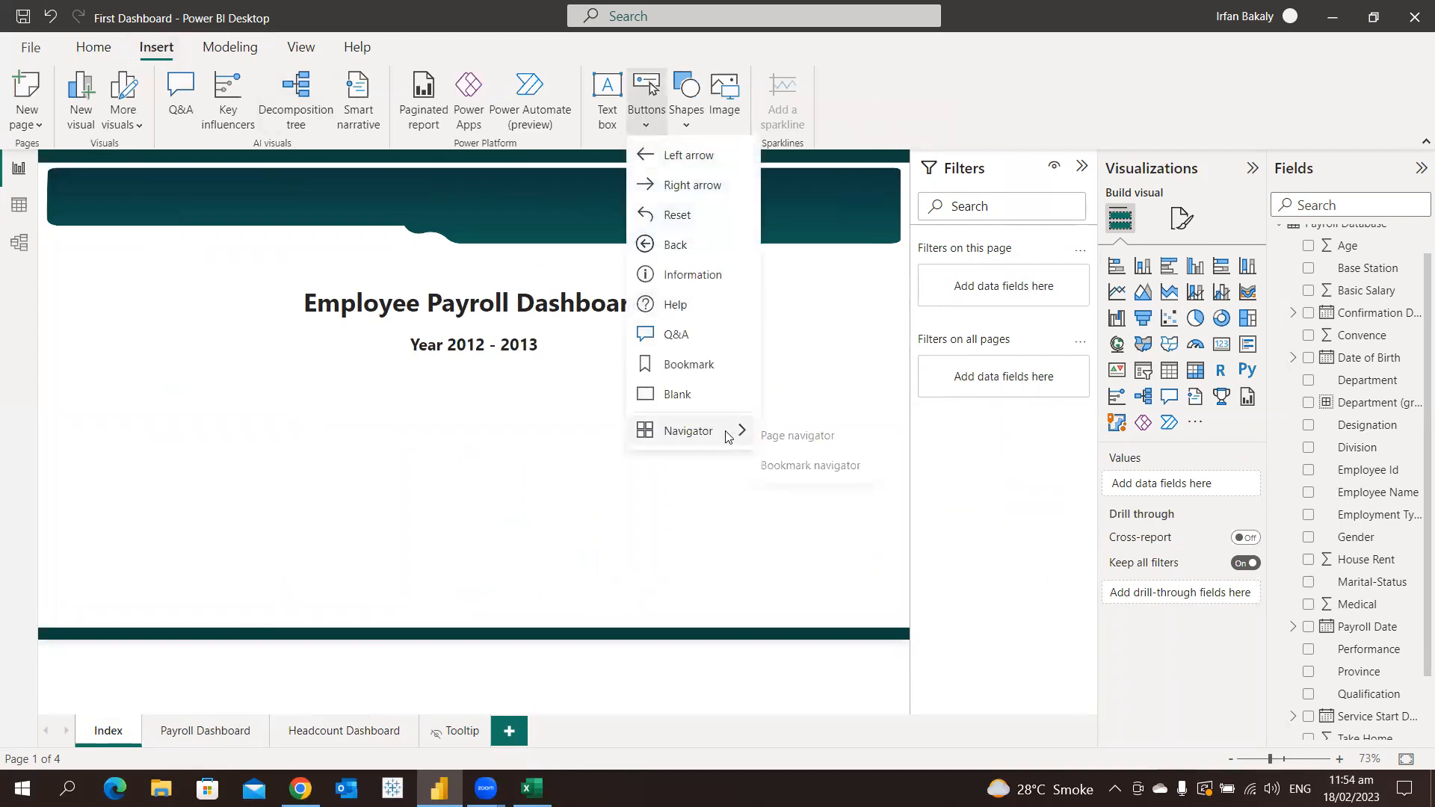
{"action": "left_click", "coordinate": [834, 440]}
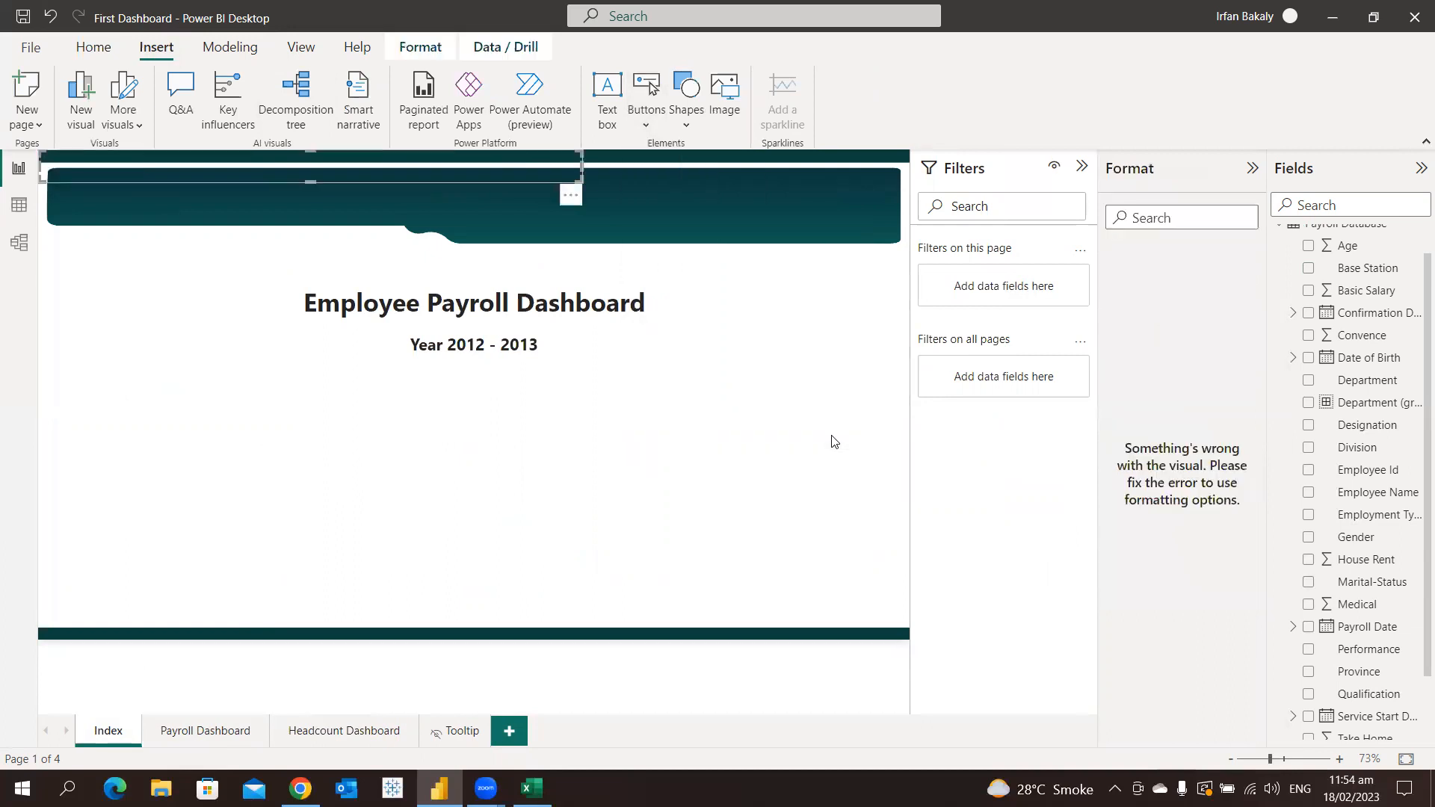
{"action": "left_click_drag", "start_coordinate": [589, 239], "coordinate": [718, 491]}
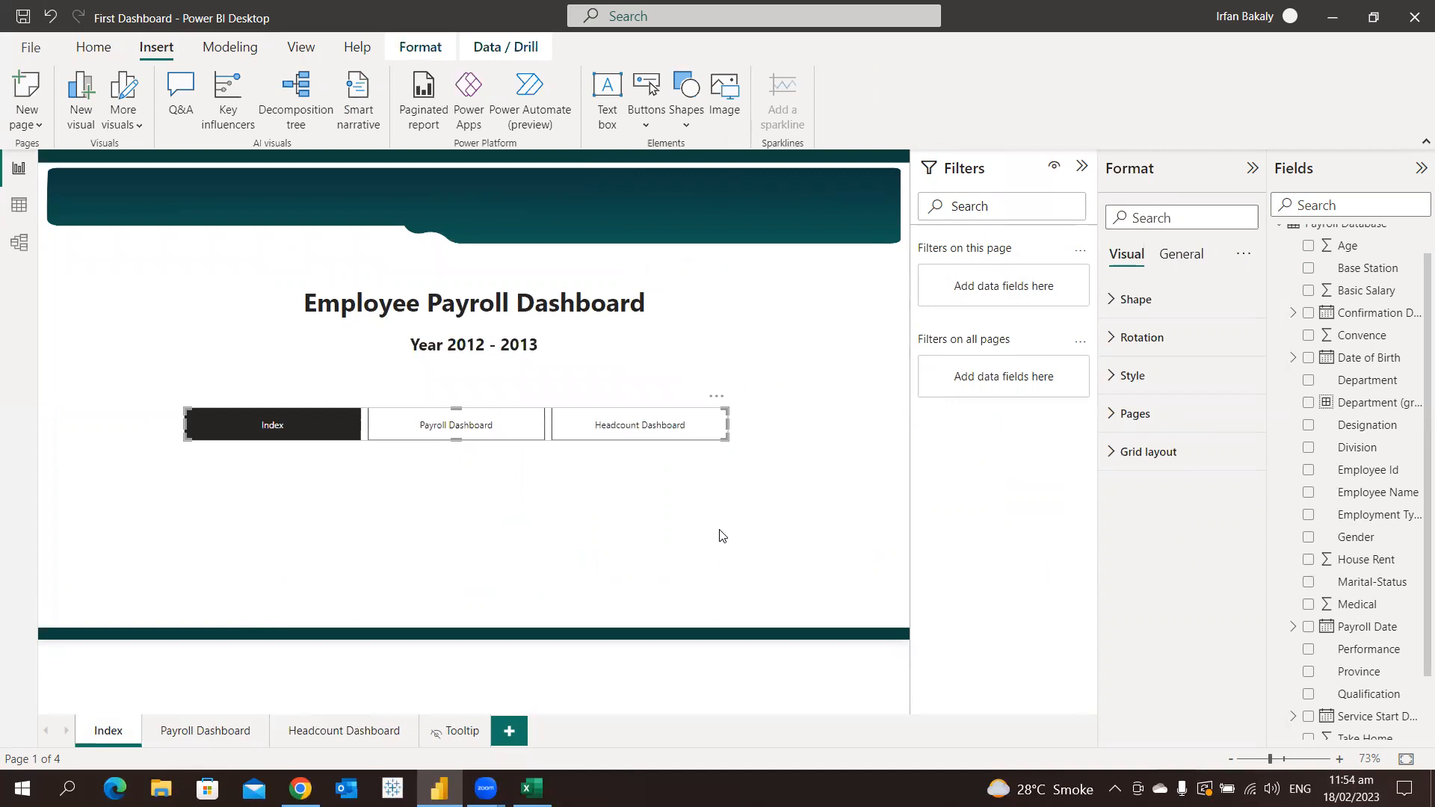
{"action": "left_click_drag", "start_coordinate": [722, 407], "coordinate": [739, 410]}
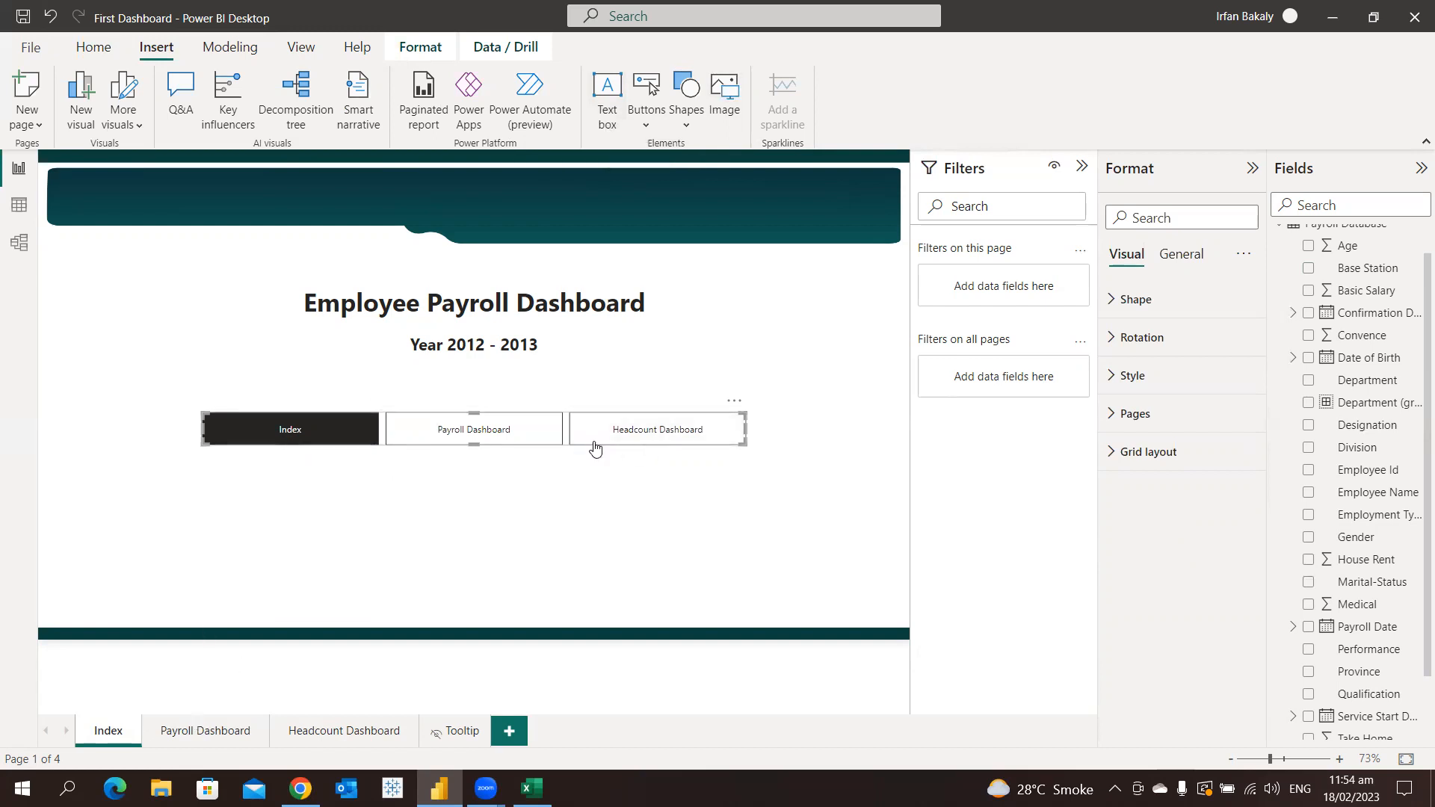
Give the Payroll Dashboard's light bulb image a Page navigation action with Index as destination and follow the link
{"action": "left_click", "coordinate": [510, 436]}
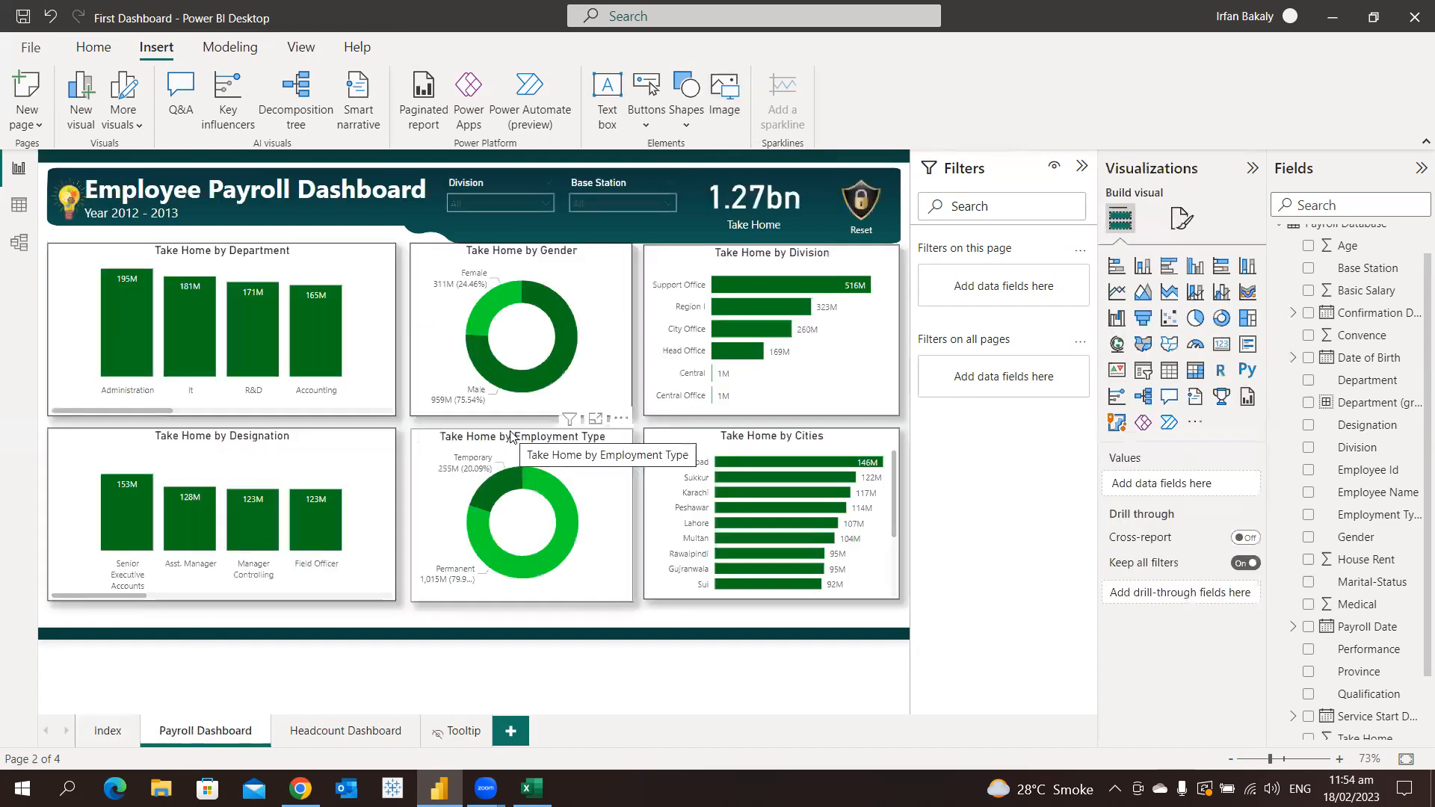
{"action": "mouse_move", "coordinate": [826, 469]}
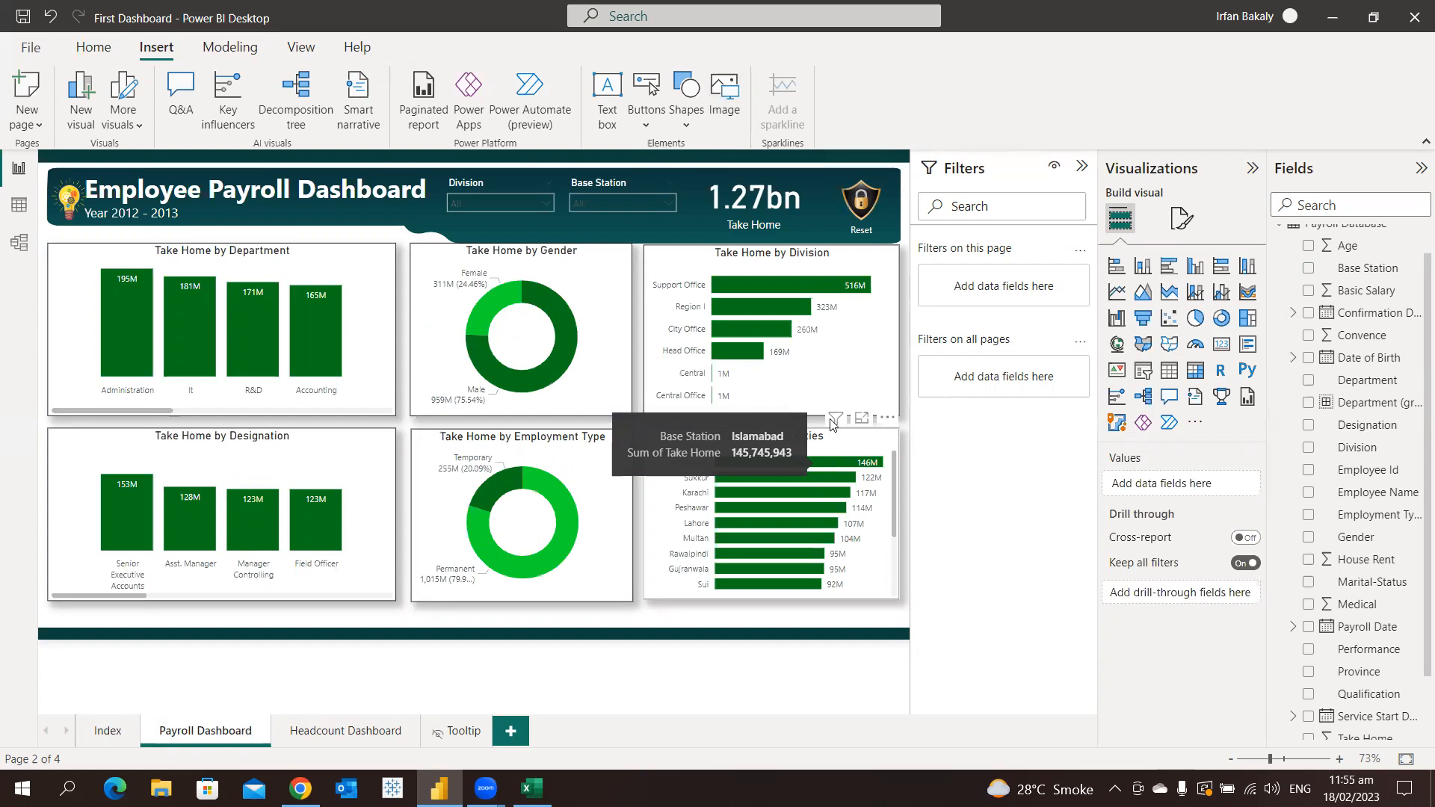
{"action": "left_click", "coordinate": [72, 207]}
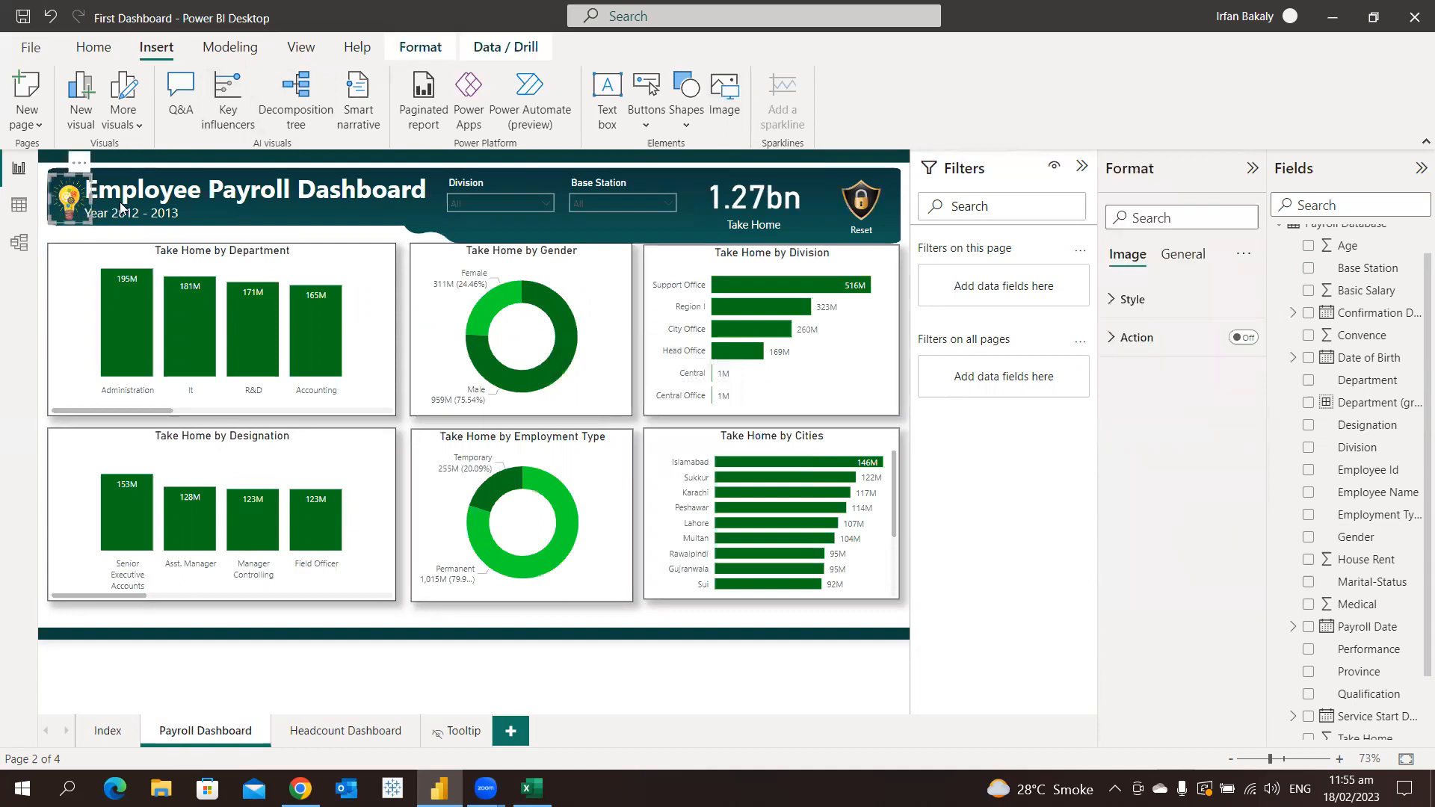
{"action": "left_click", "coordinate": [1242, 338]}
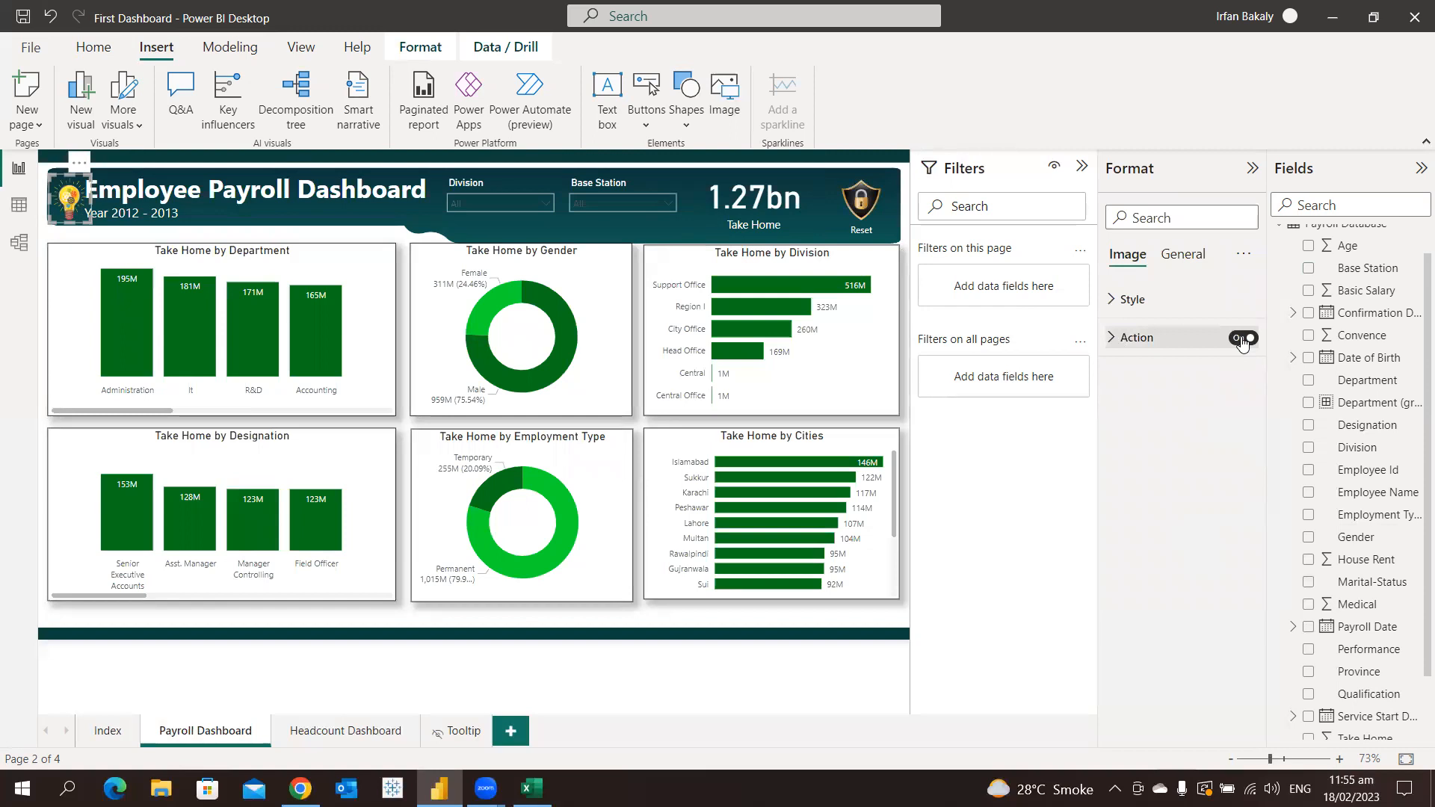
{"action": "left_click", "coordinate": [1150, 343]}
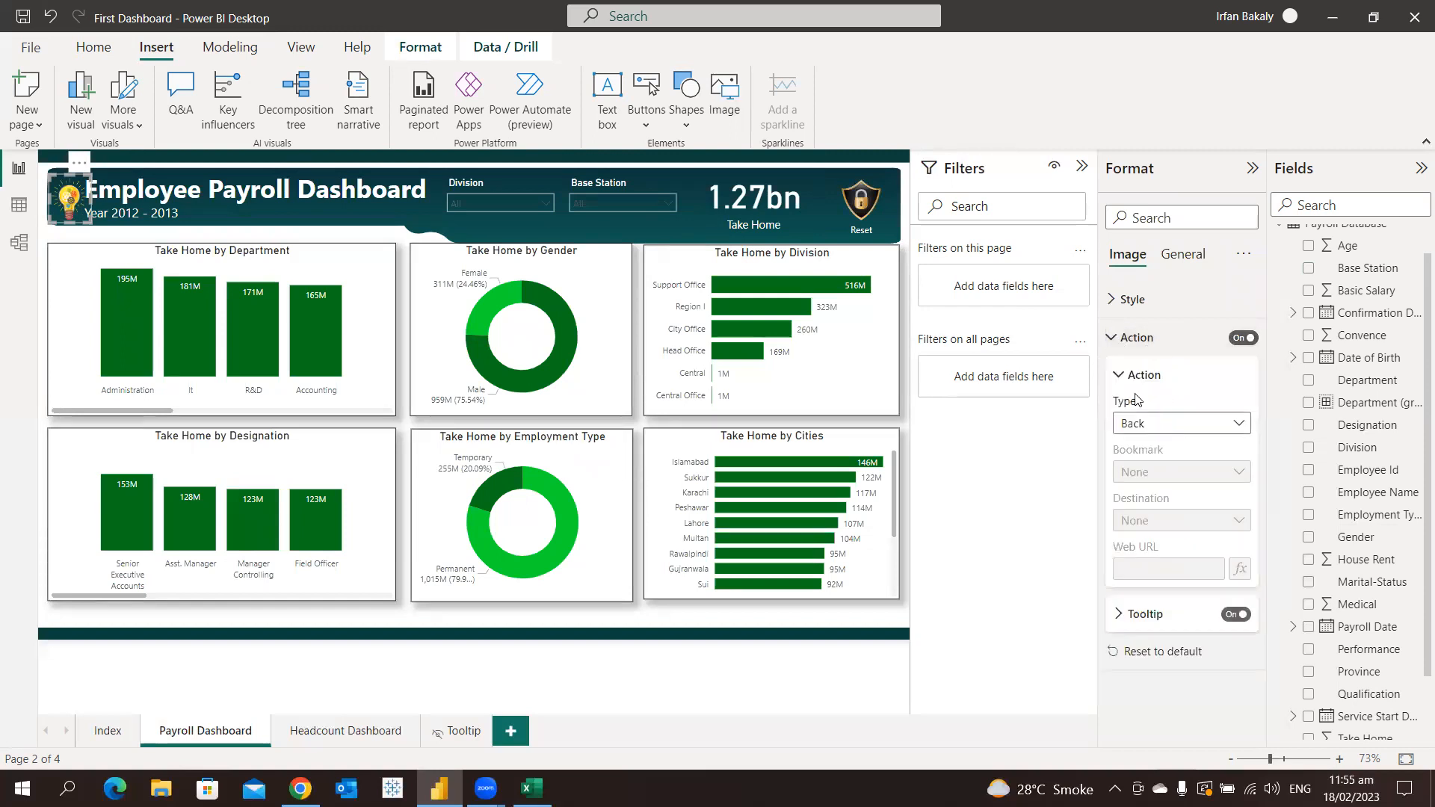
{"action": "left_click", "coordinate": [1137, 423]}
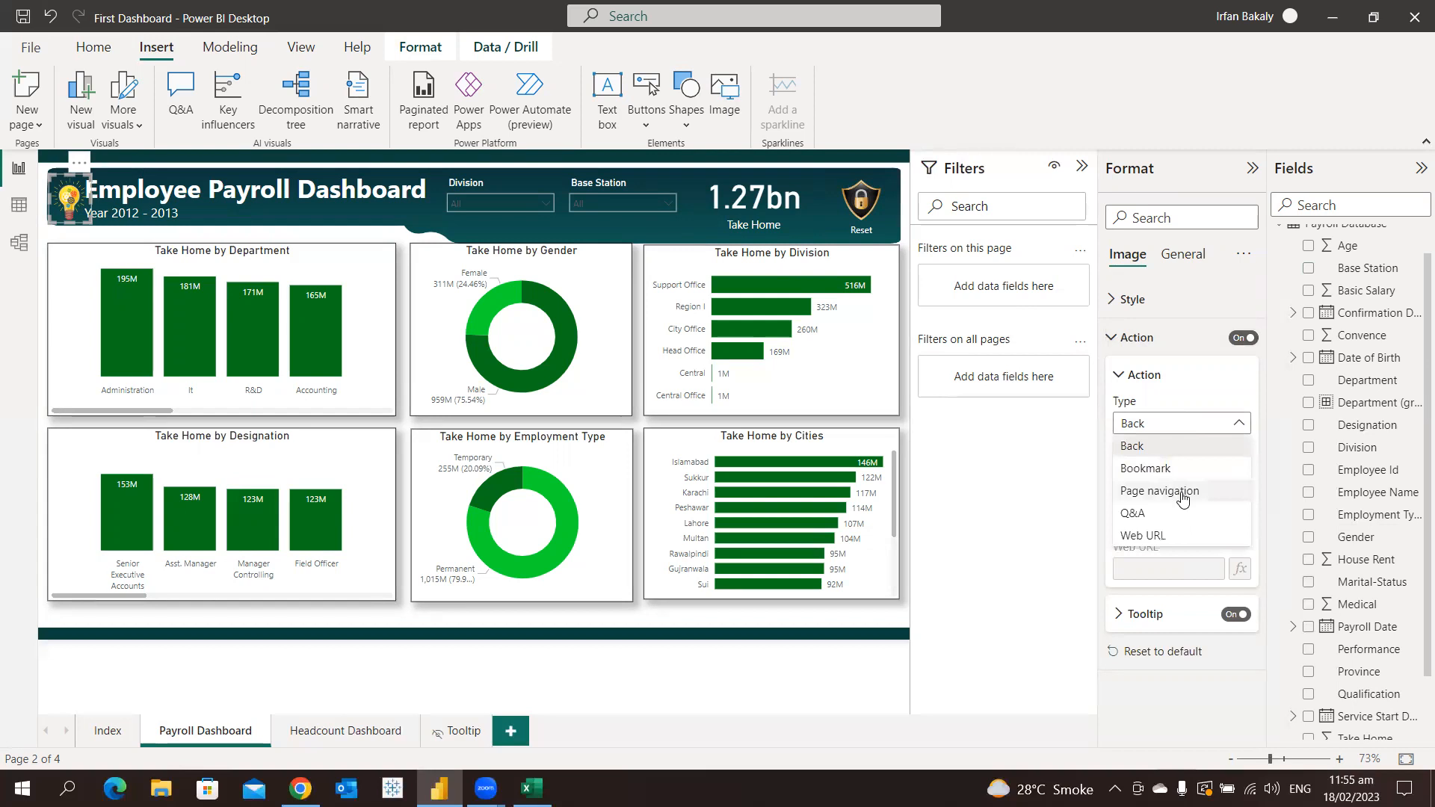
{"action": "left_click", "coordinate": [1181, 495]}
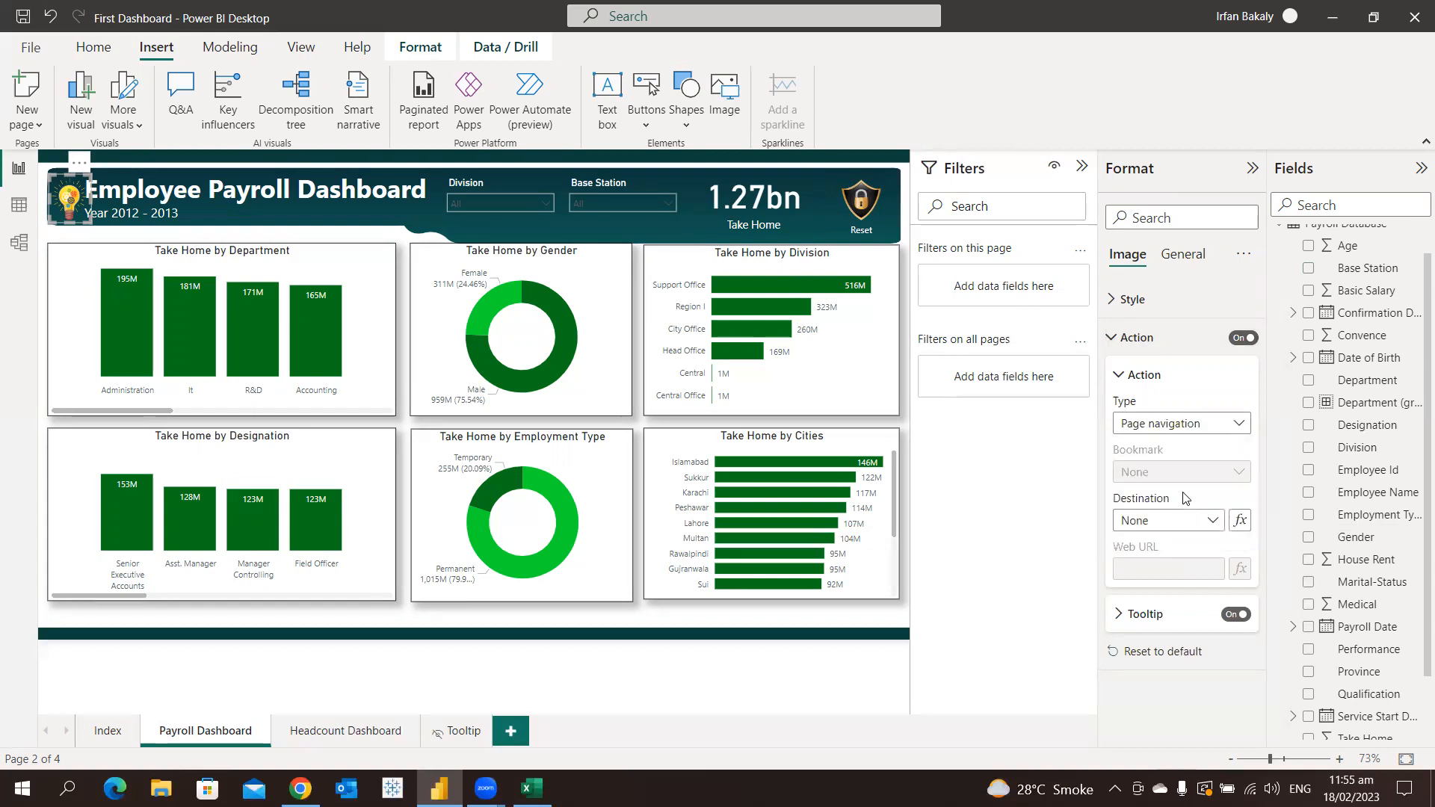
{"action": "left_click", "coordinate": [1167, 522]}
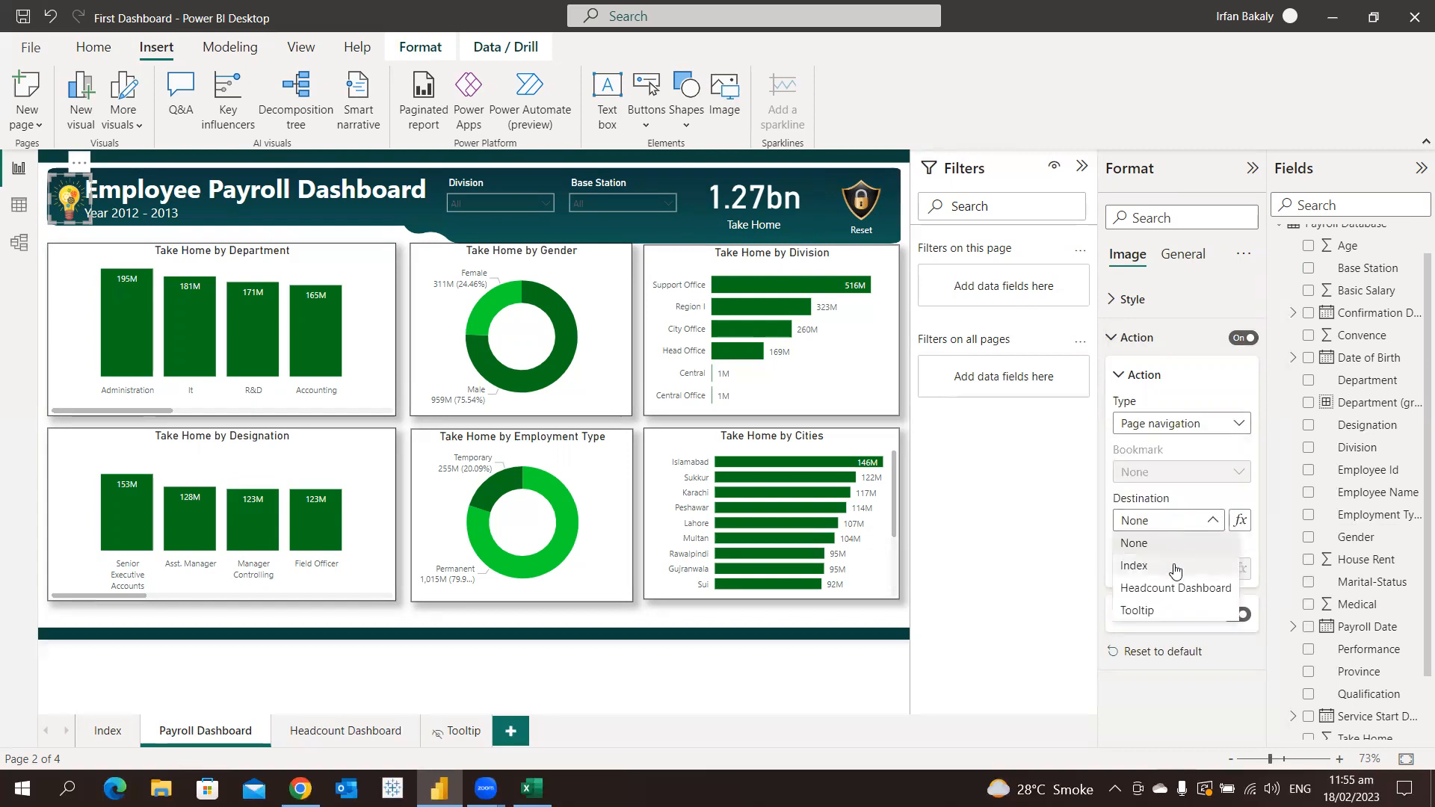
{"action": "left_click", "coordinate": [1175, 568]}
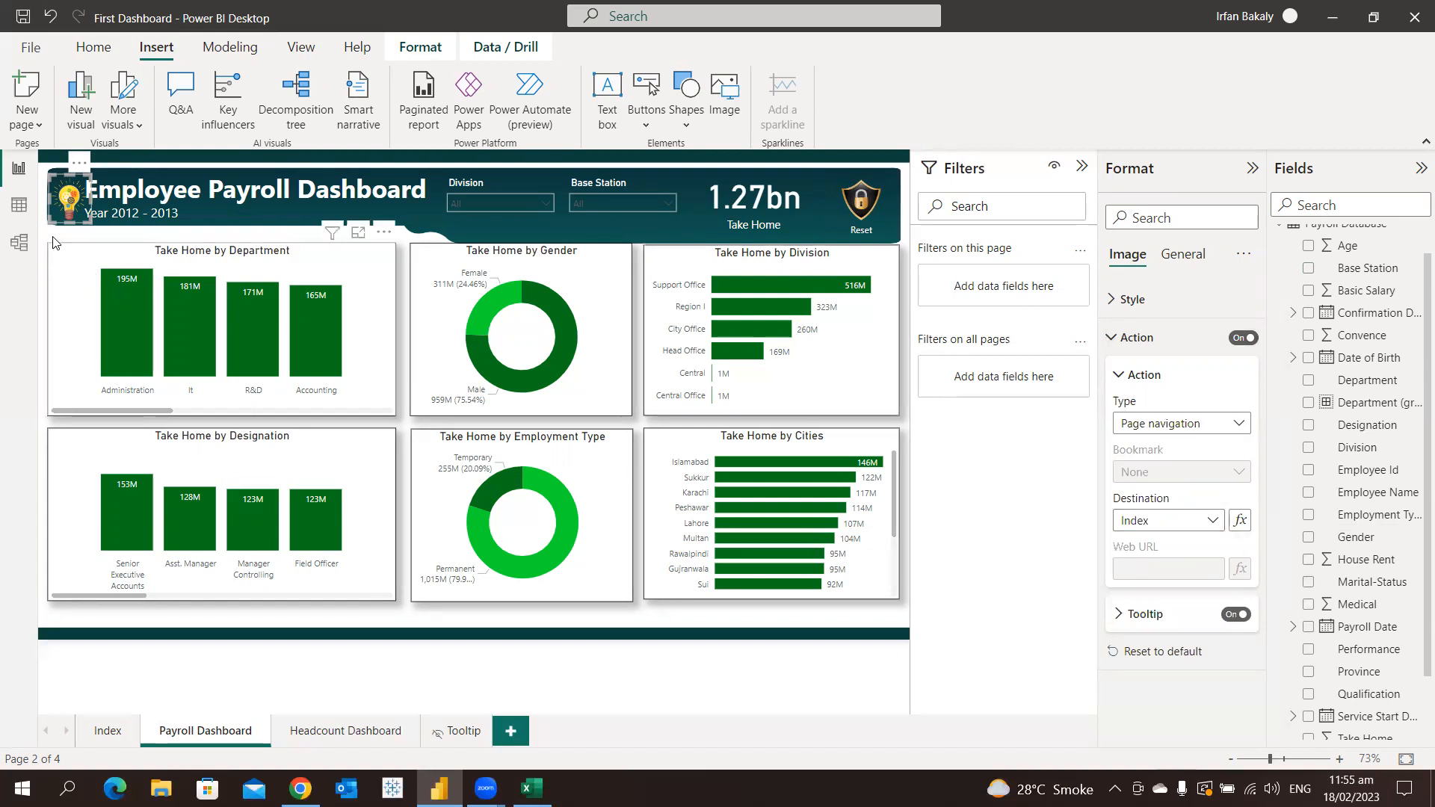
{"action": "left_click", "coordinate": [68, 199], "text": "ctrl"}
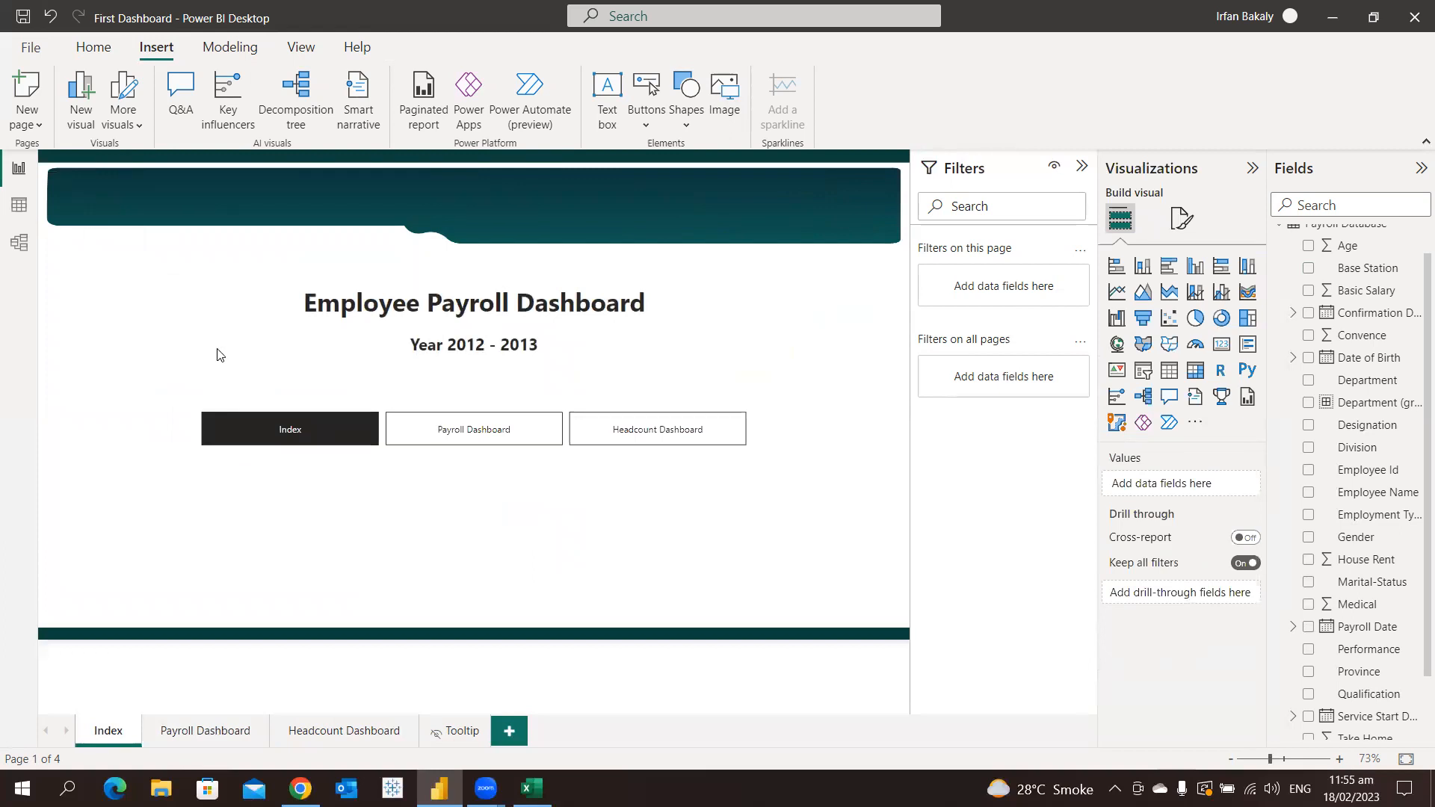
Nudge the Index page navigator slightly right and give the Headcount Dashboard's light bulb image a Page navigation action to Index
{"action": "mouse_move", "coordinate": [343, 433]}
{"action": "left_mouse_down"}
{"action": "mouse_move", "coordinate": [336, 480]}
{"action": "mouse_move", "coordinate": [350, 434]}
{"action": "left_mouse_up"}
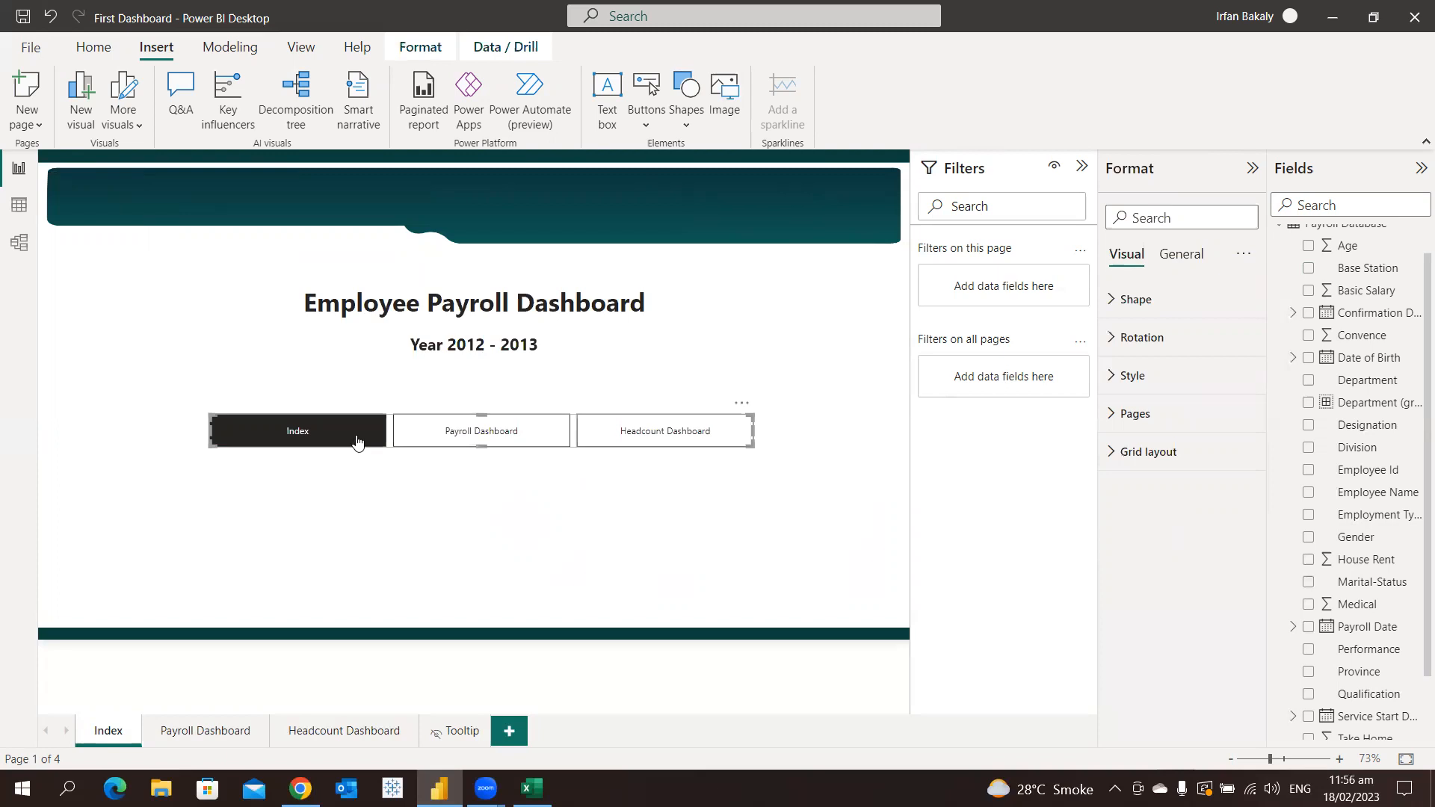
{"action": "left_click", "coordinate": [668, 443], "text": "ctrl"}
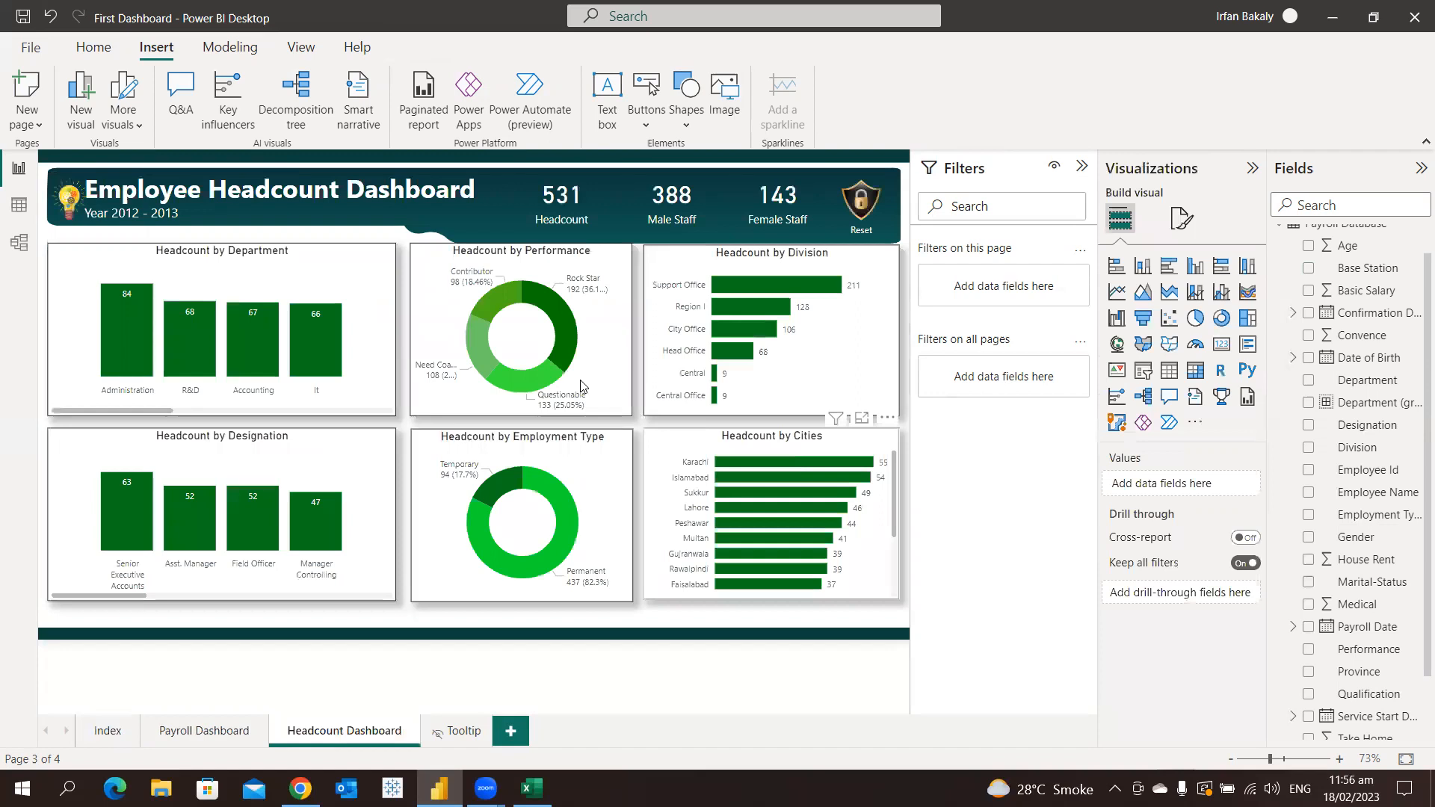
{"action": "left_click", "coordinate": [67, 201]}
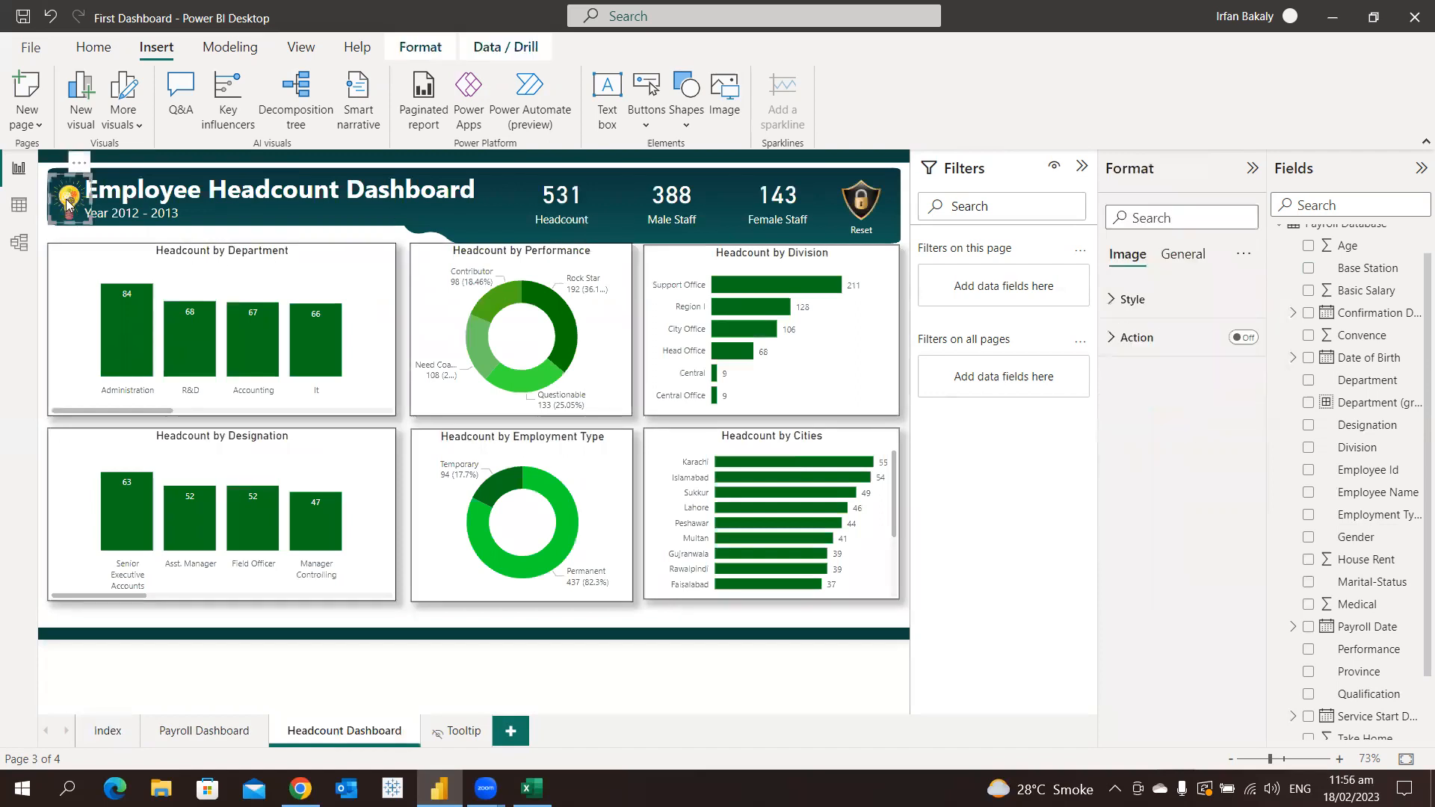
{"action": "left_click", "coordinate": [1133, 337]}
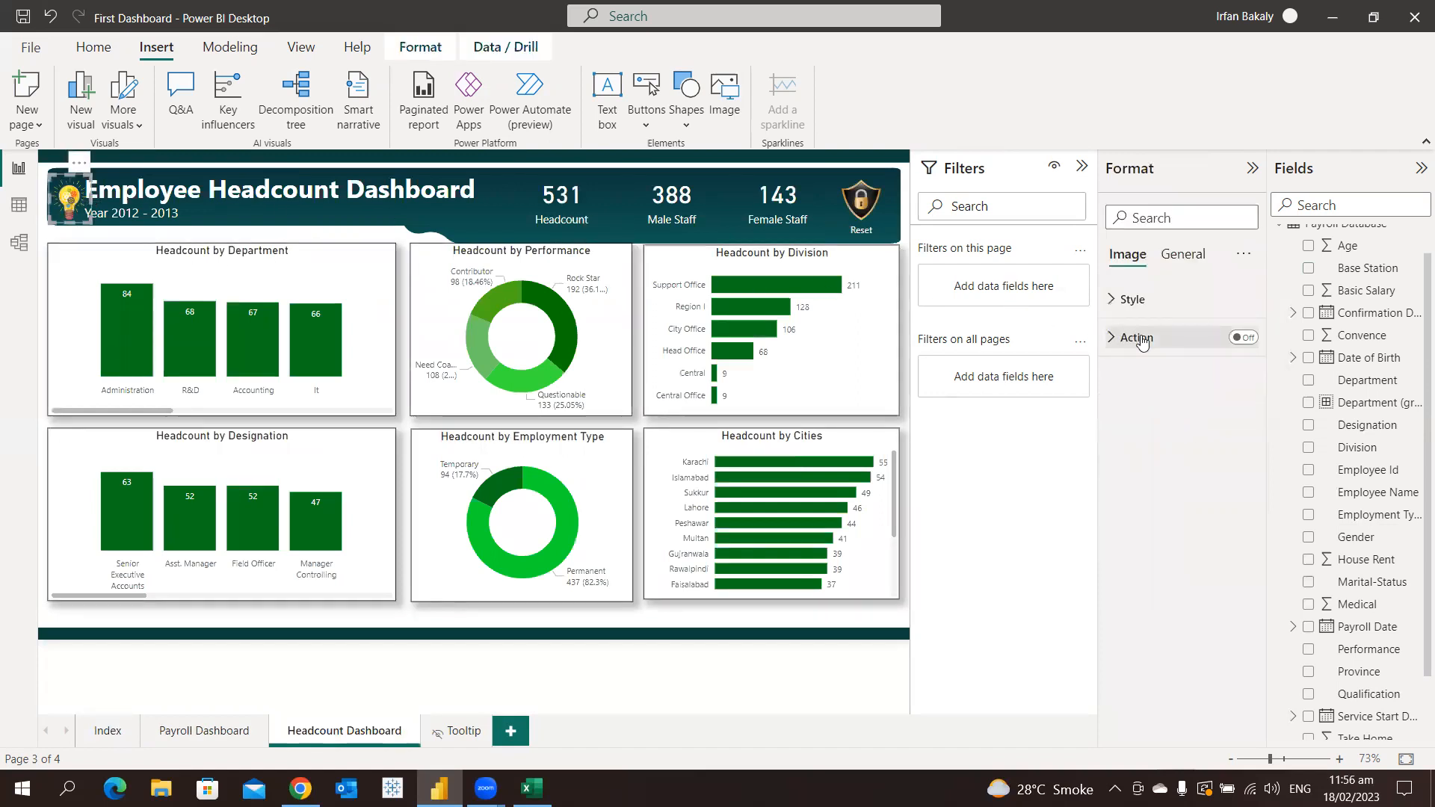
{"action": "left_click", "coordinate": [1243, 337]}
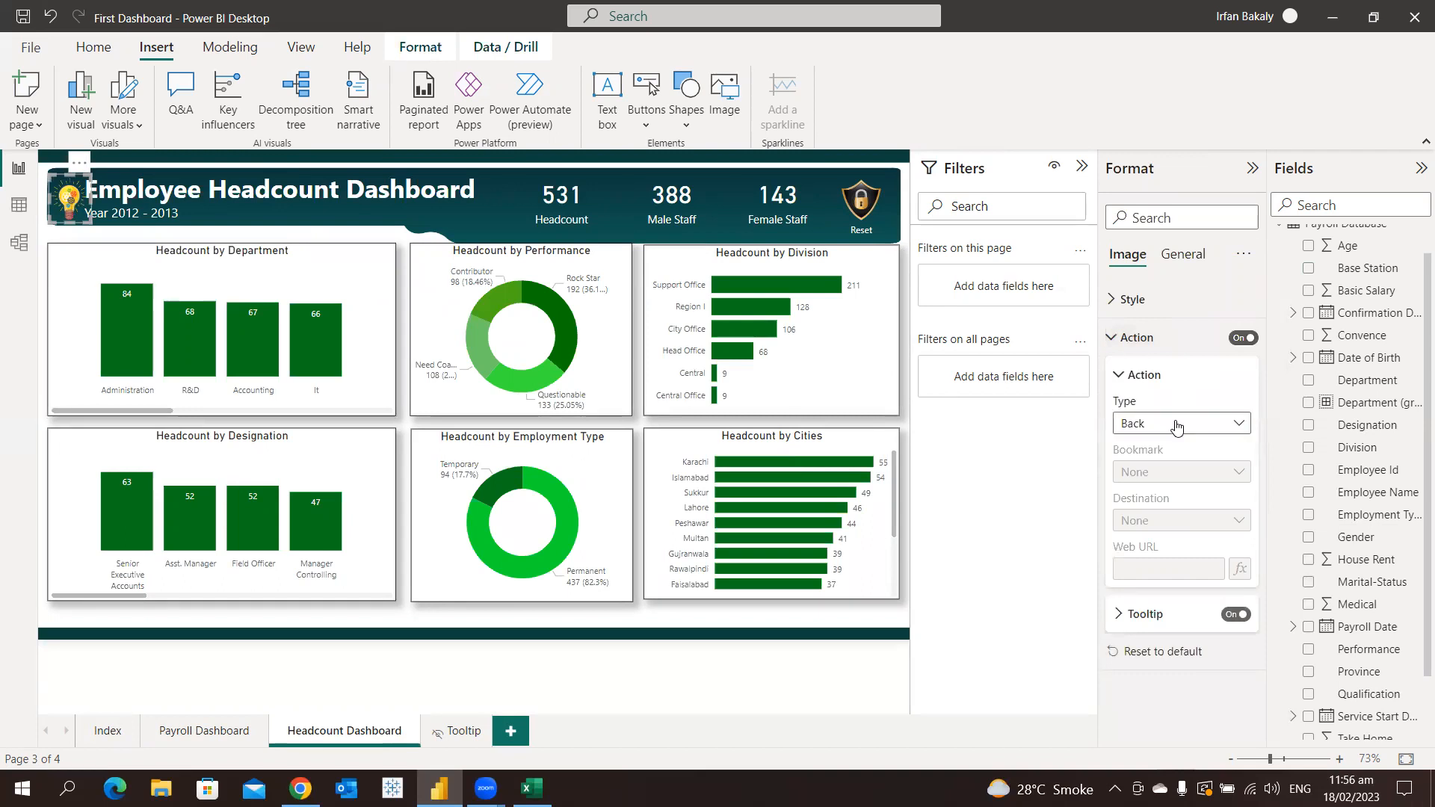
{"action": "left_click", "coordinate": [1178, 424]}
{"action": "left_click", "coordinate": [1181, 491]}
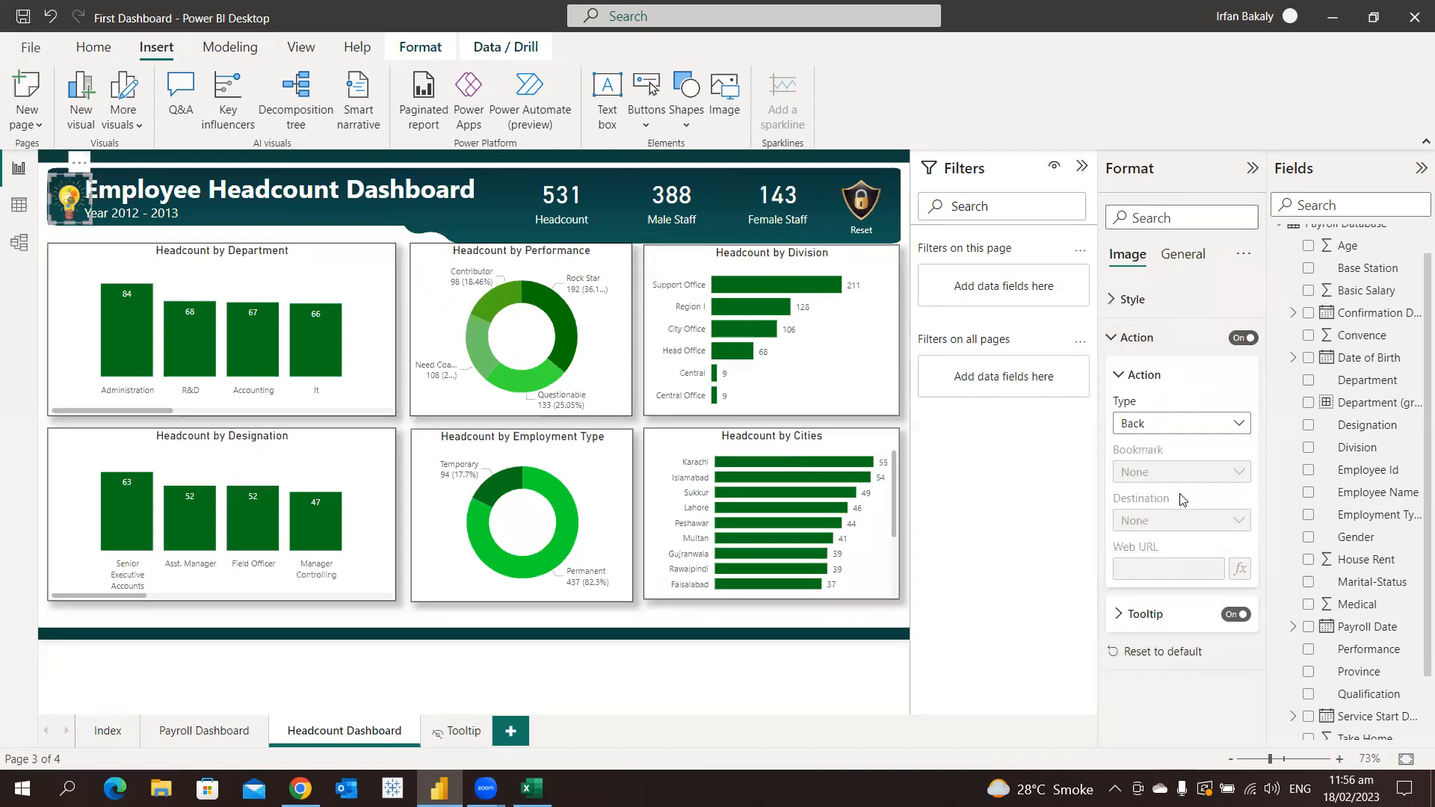
{"action": "left_click", "coordinate": [1170, 528]}
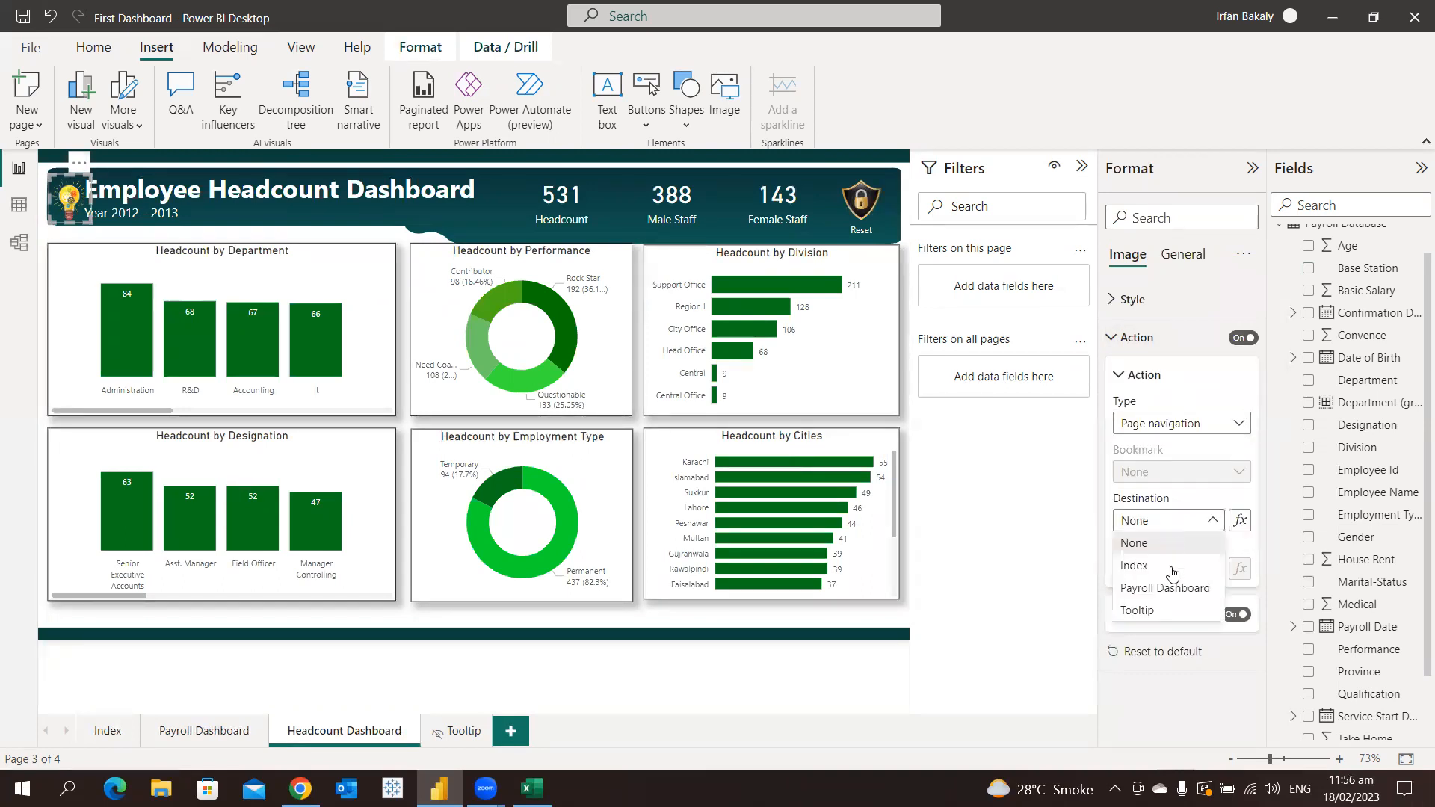
{"action": "left_click", "coordinate": [1170, 569]}
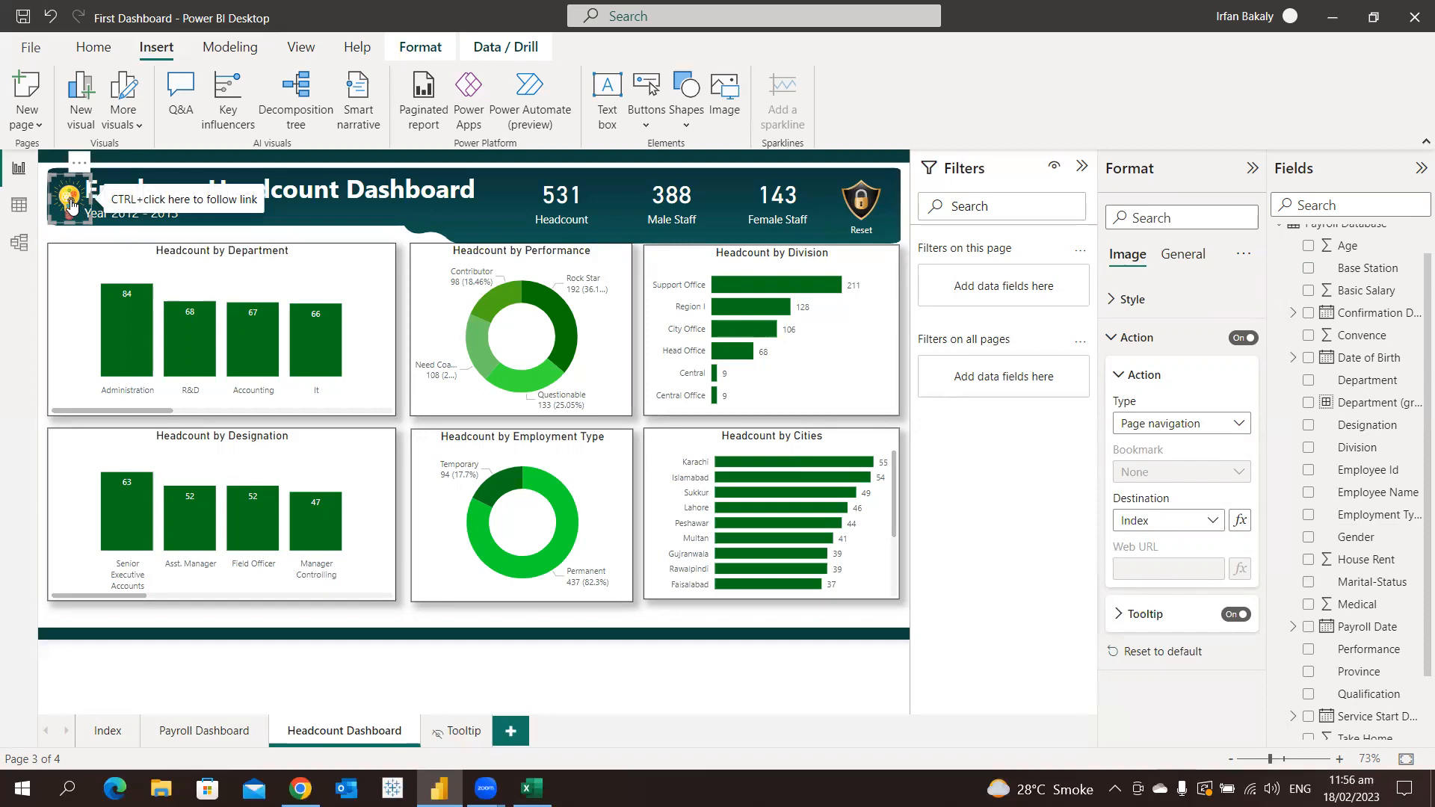
Set the tooltip text of the Headcount Dashboard's light bulb image to "Go to Index Page" and follow its link
{"action": "left_click", "coordinate": [1155, 614]}
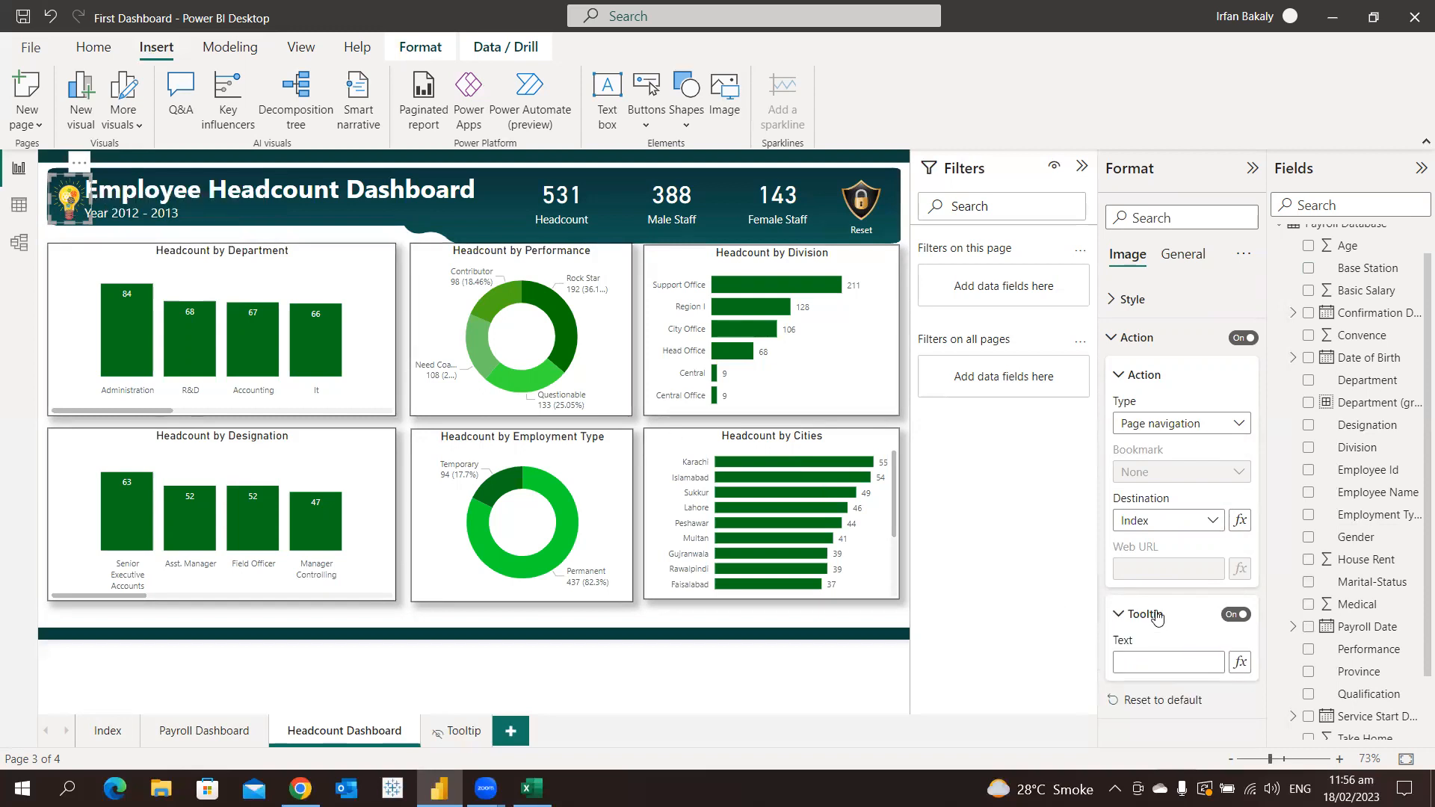
{"action": "left_click", "coordinate": [1169, 658]}
{"action": "type", "text": "Index Page"}
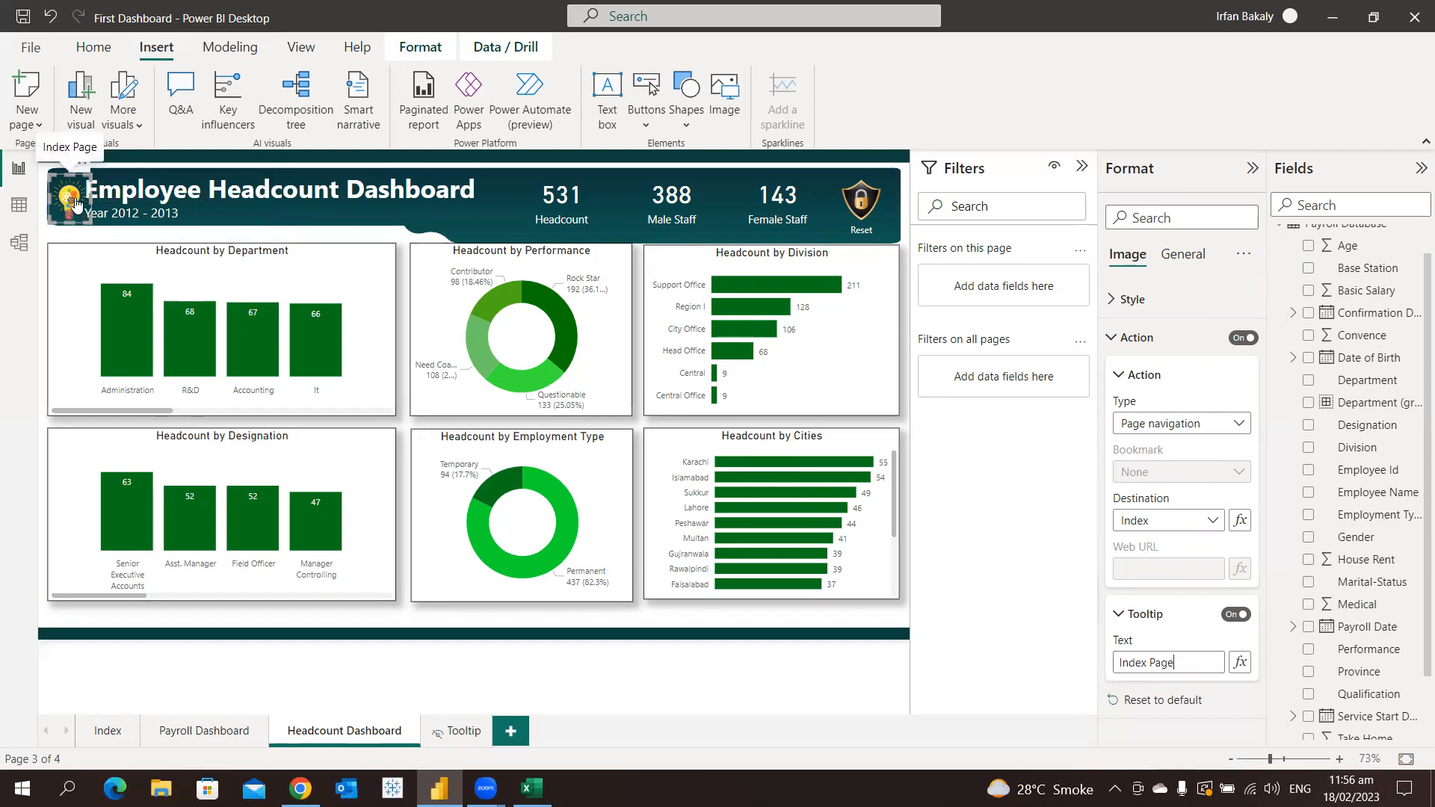
{"action": "left_click", "coordinate": [1120, 663]}
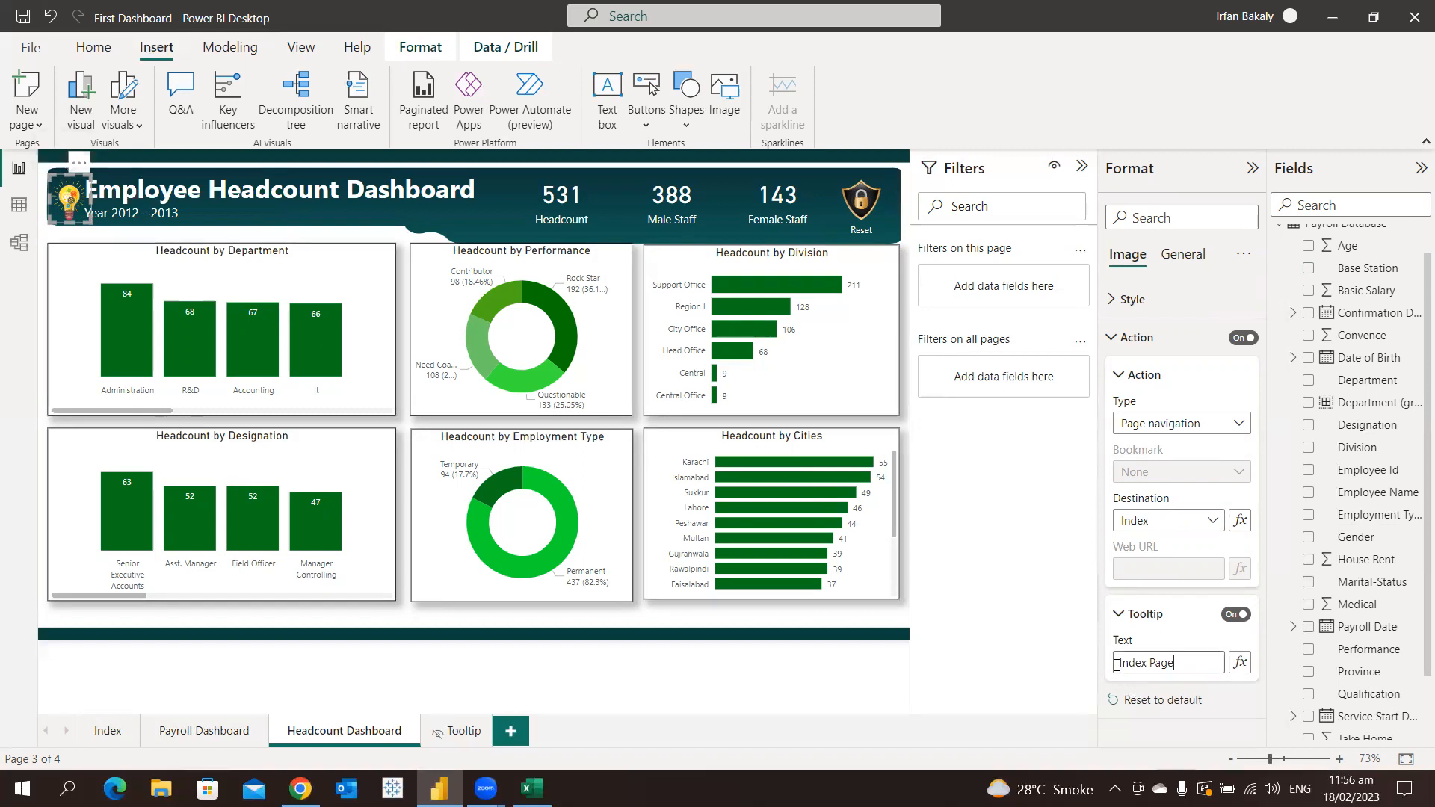
{"action": "type", "text": "Gto"}
{"action": "key", "text": "BackSpace"}
{"action": "key", "text": "BackSpace"}
{"action": "type", "text": "o to"}
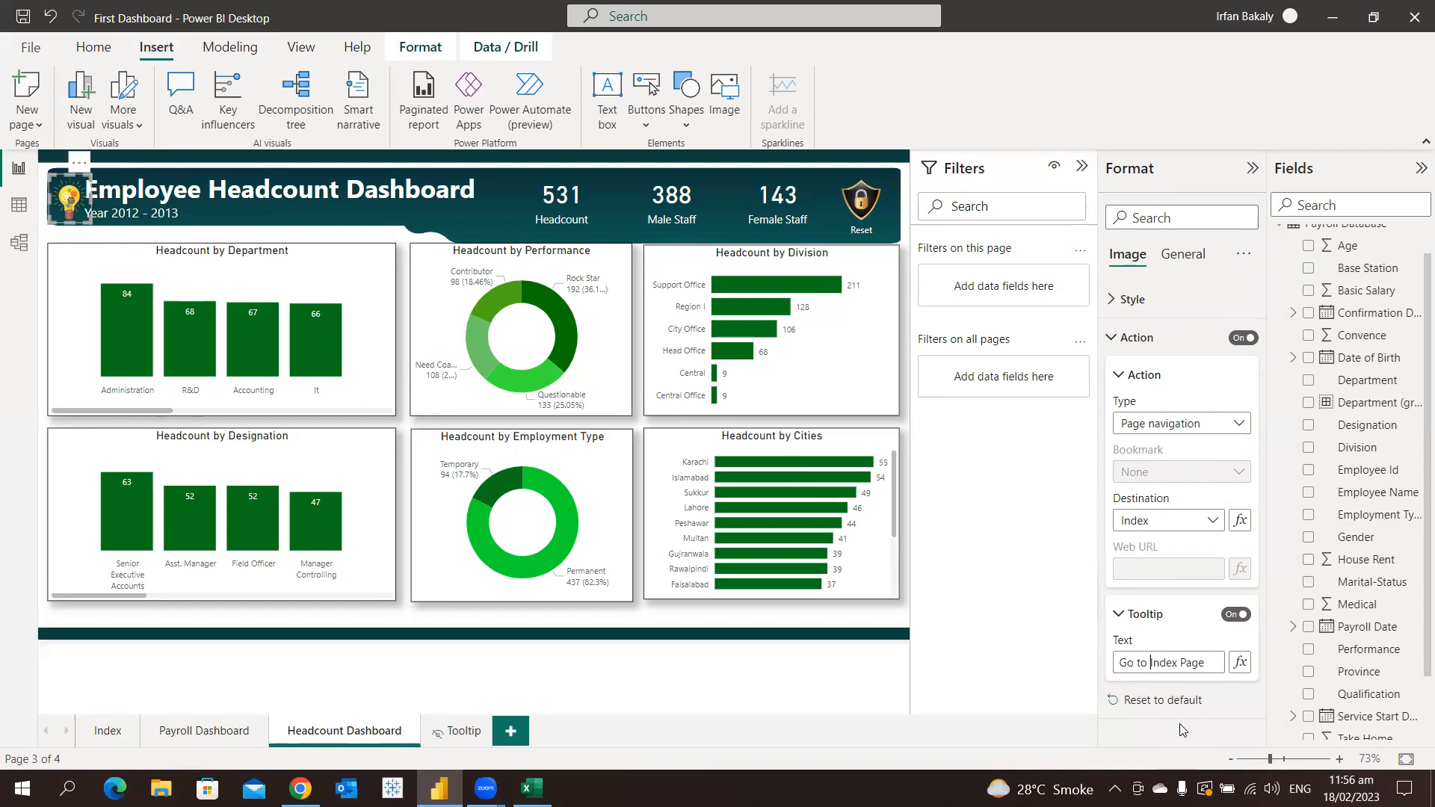
{"action": "left_click", "coordinate": [72, 200], "text": "ctrl"}
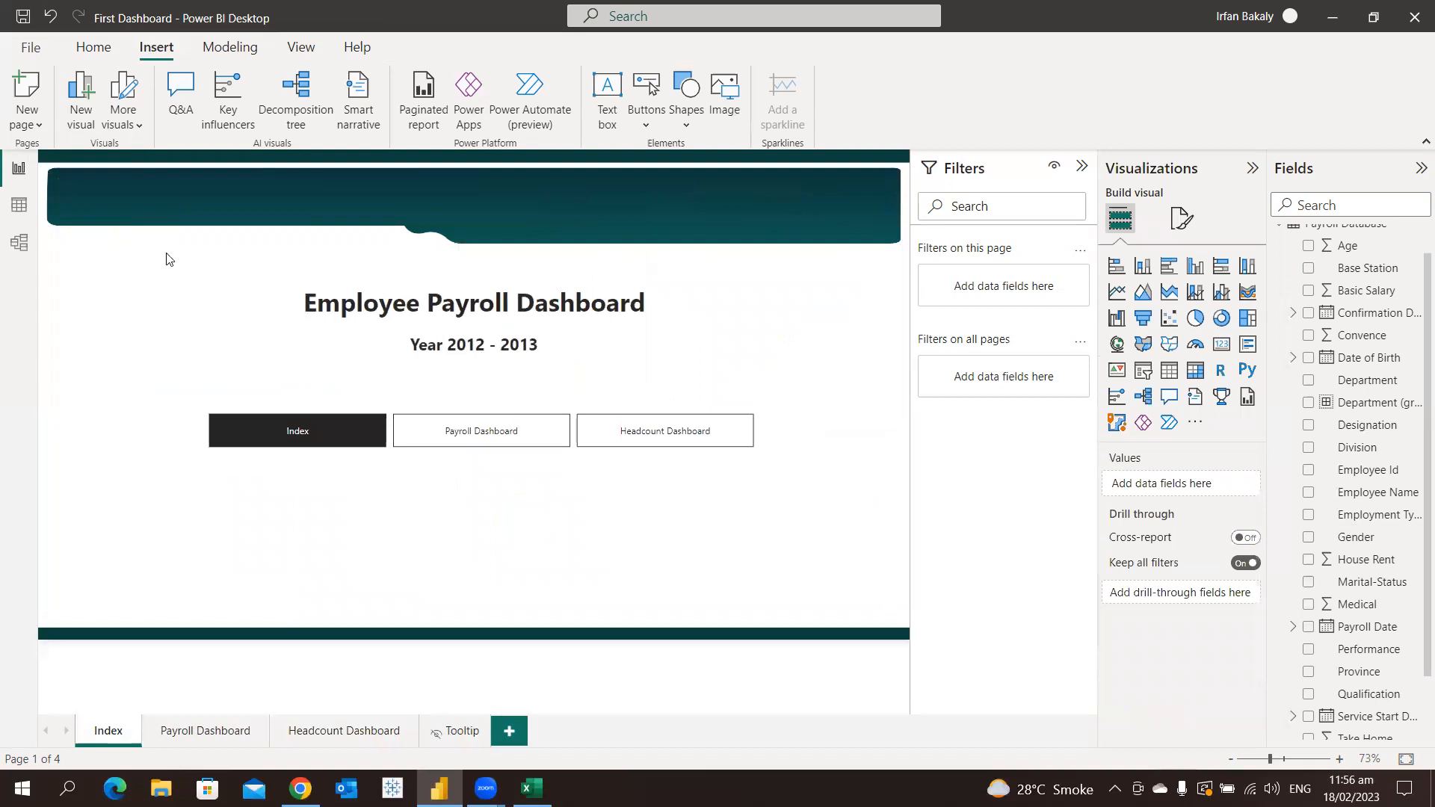
Try the Heart shape for the Index page navigator's buttons and undo the change
{"action": "left_click", "coordinate": [474, 428]}
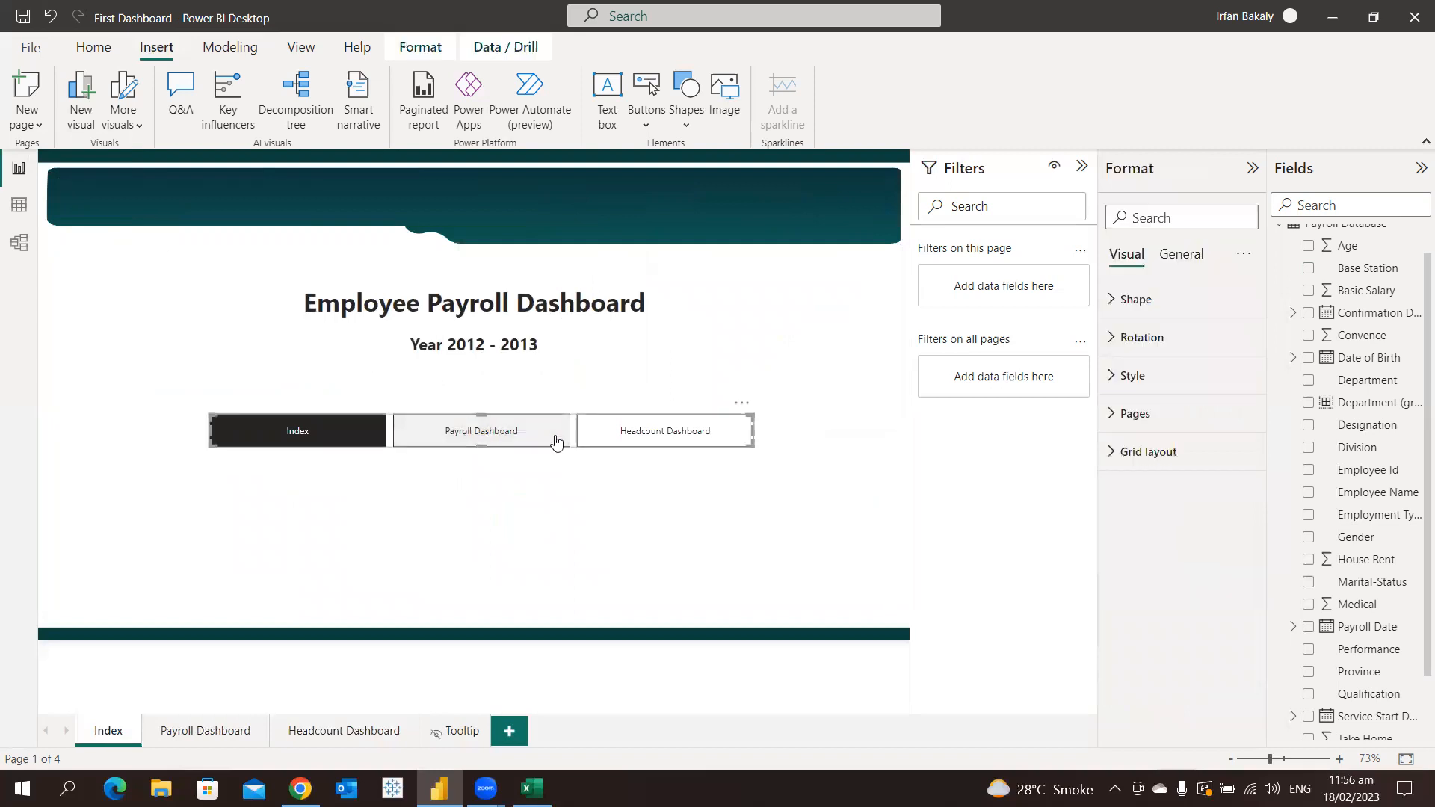
{"action": "left_click", "coordinate": [1161, 302]}
{"action": "left_click", "coordinate": [1176, 353]}
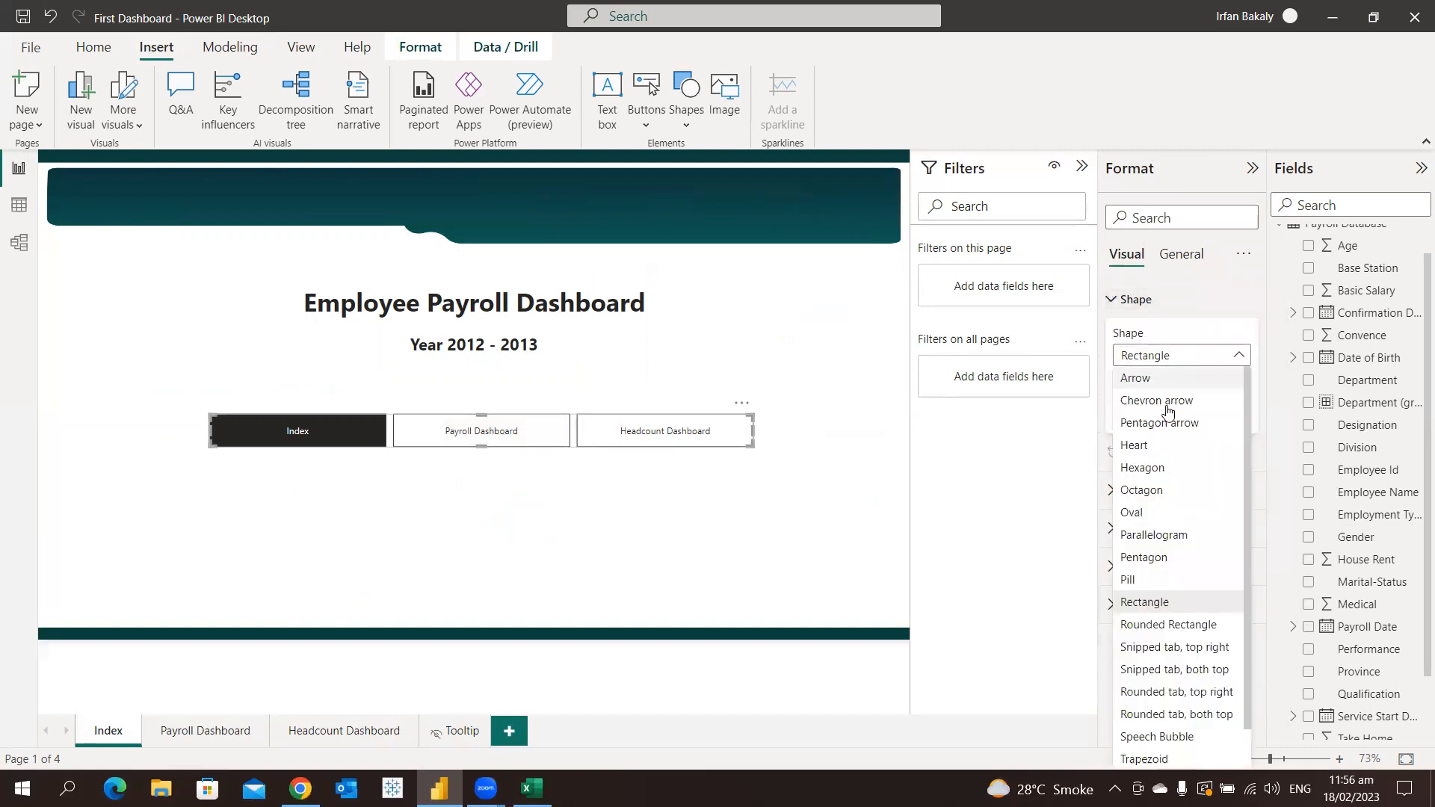
{"action": "left_click", "coordinate": [1162, 445]}
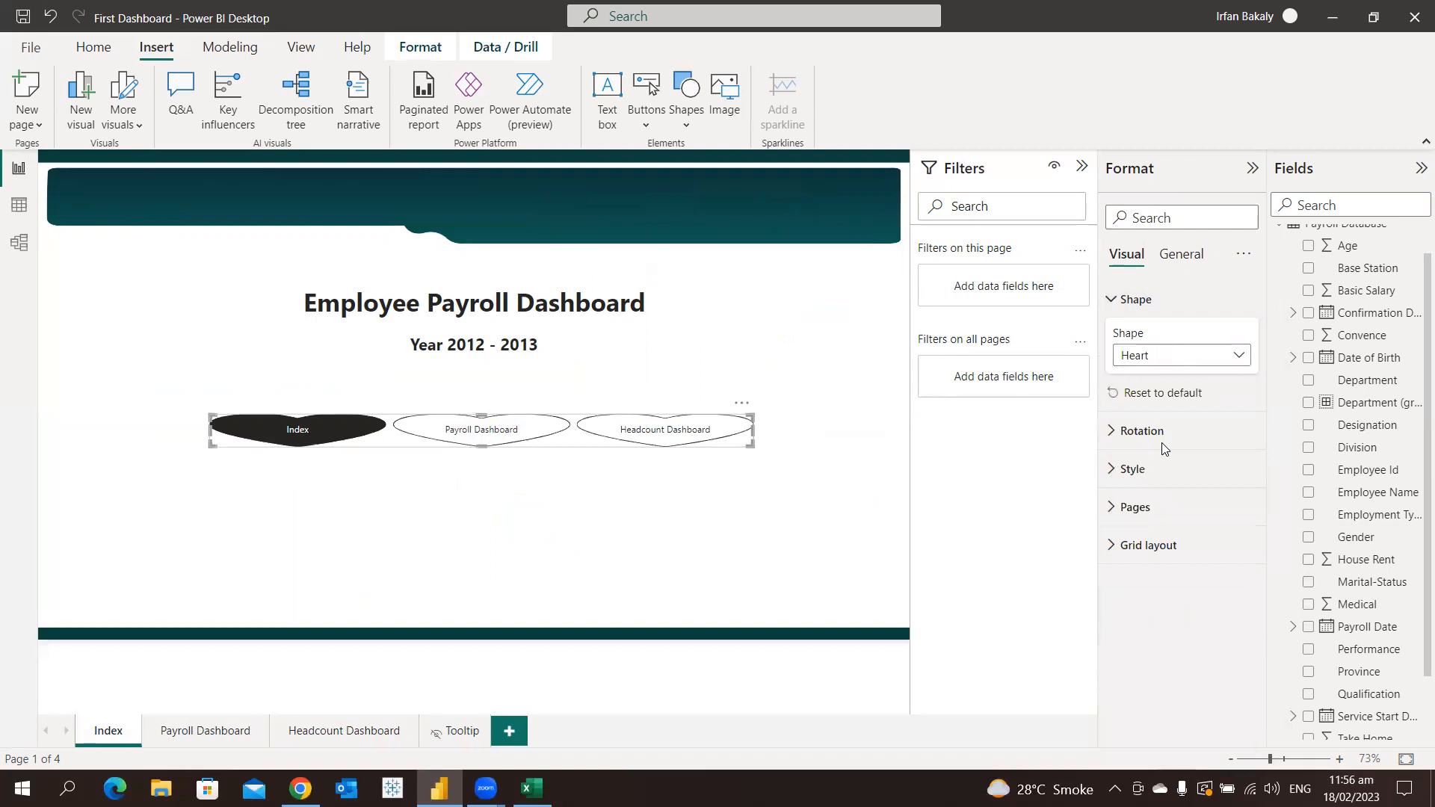
{"action": "key", "text": "ctrl+z"}
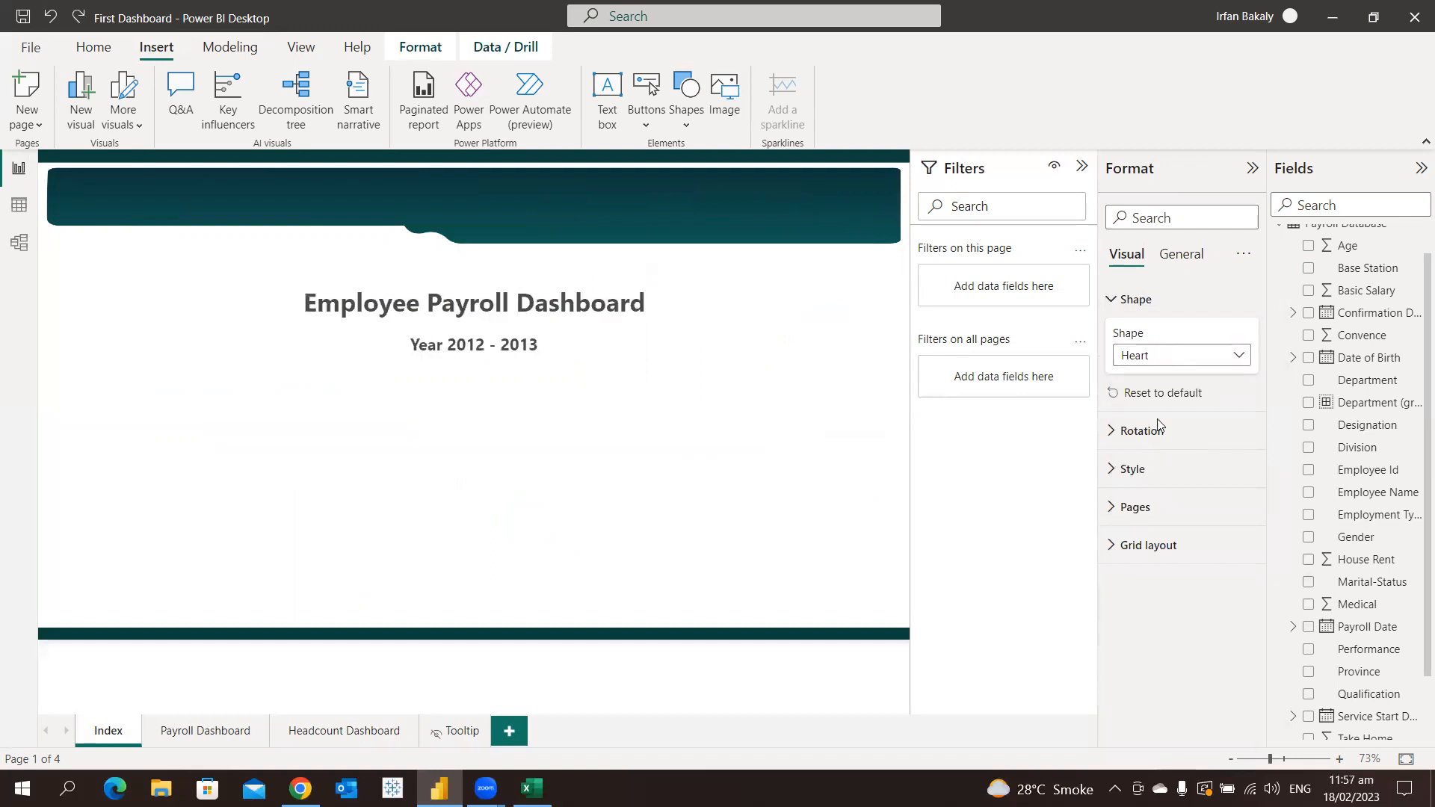
Round the corners of the page navigator's rectangular buttons to 40 px
{"action": "left_click_drag", "start_coordinate": [1171, 408], "coordinate": [1201, 410]}
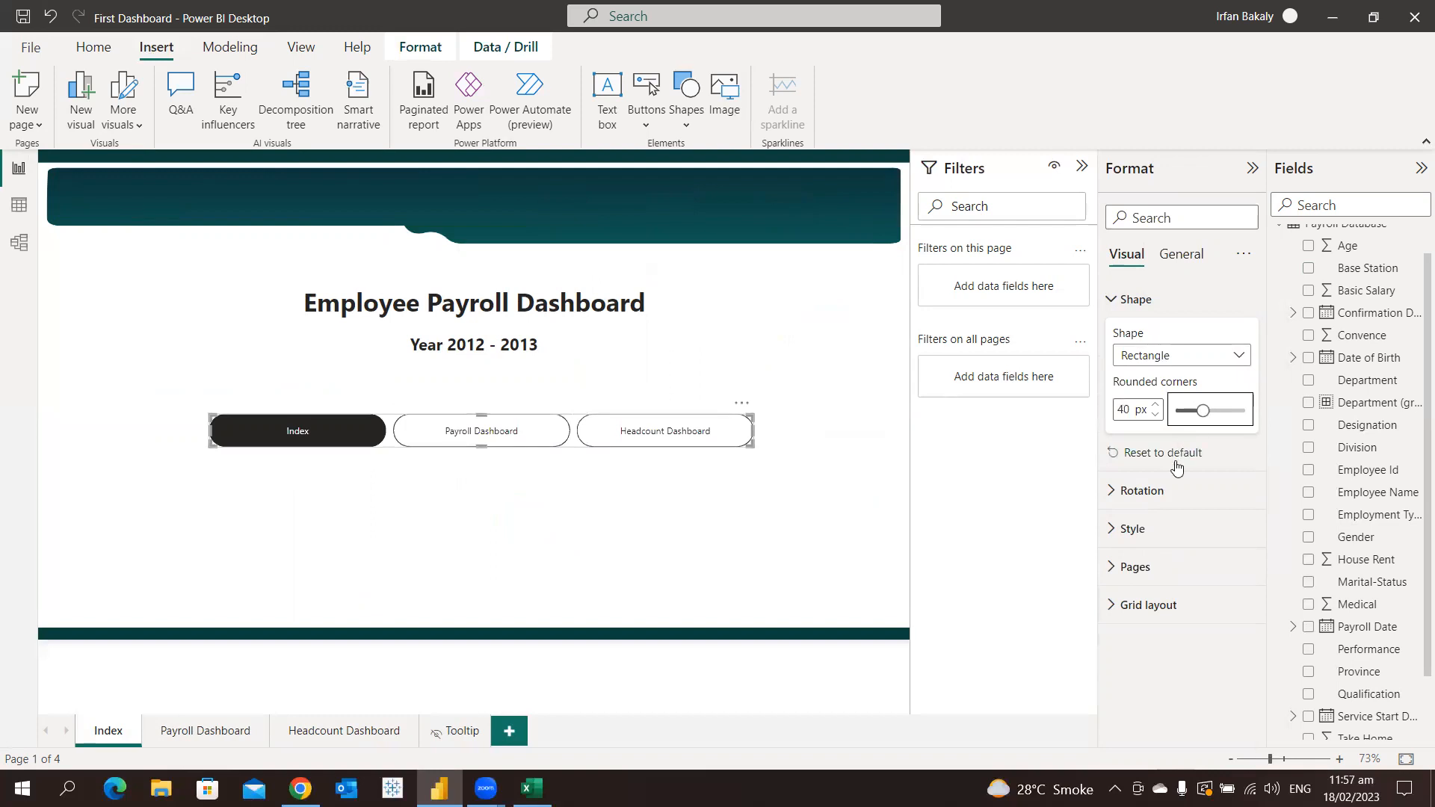
{"action": "left_click", "coordinate": [1169, 490]}
{"action": "mouse_move", "coordinate": [1174, 552]}
{"action": "left_mouse_down"}
{"action": "mouse_move", "coordinate": [1198, 552]}
{"action": "mouse_move", "coordinate": [1174, 552]}
{"action": "left_mouse_up"}
{"action": "left_click", "coordinate": [1143, 490]}
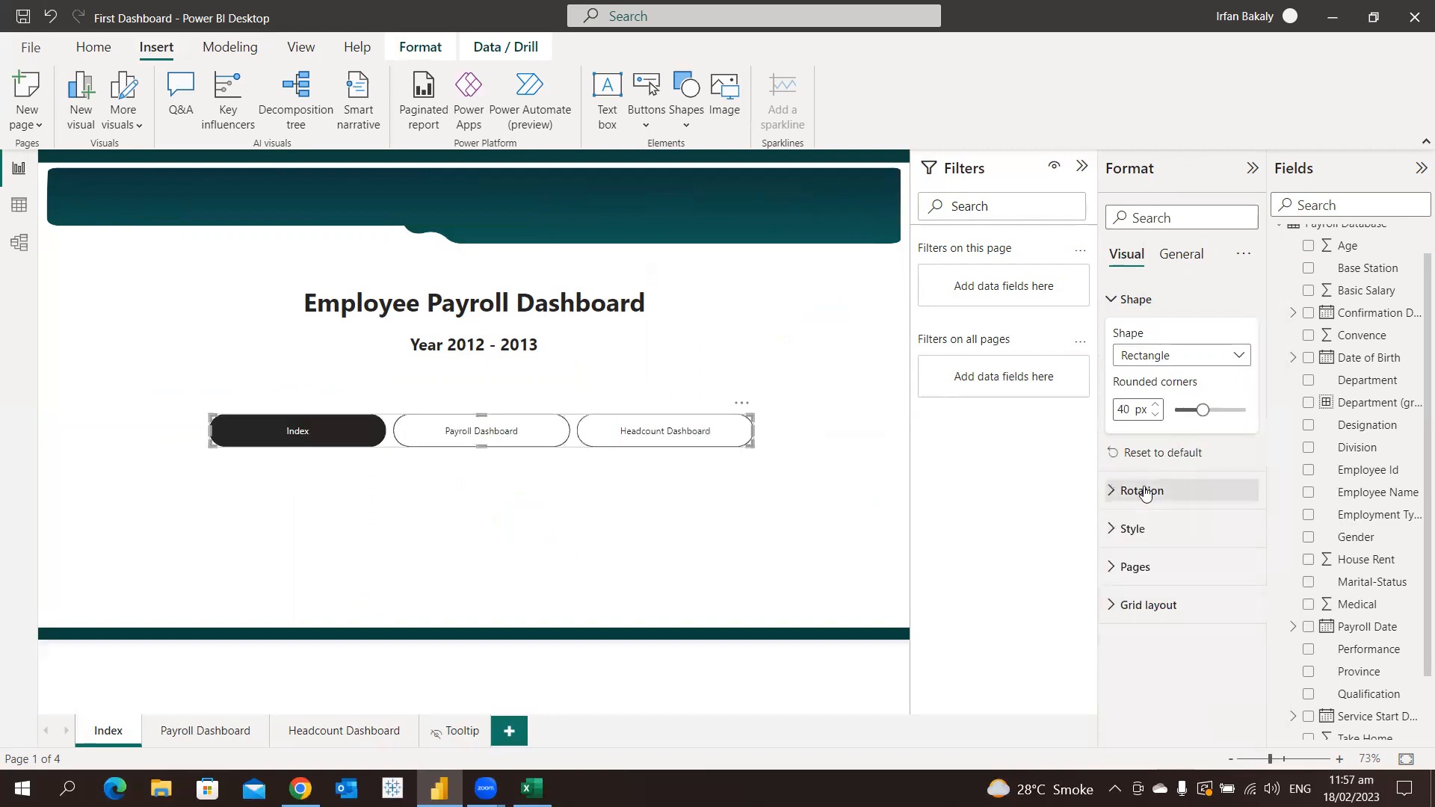
Try a bright green fill for the page navigator's default-state buttons and set the fill back to white
{"action": "left_click", "coordinate": [1172, 529]}
{"action": "scroll", "coordinate": [1184, 573], "scroll_direction": "down", "scroll_amount": 2}
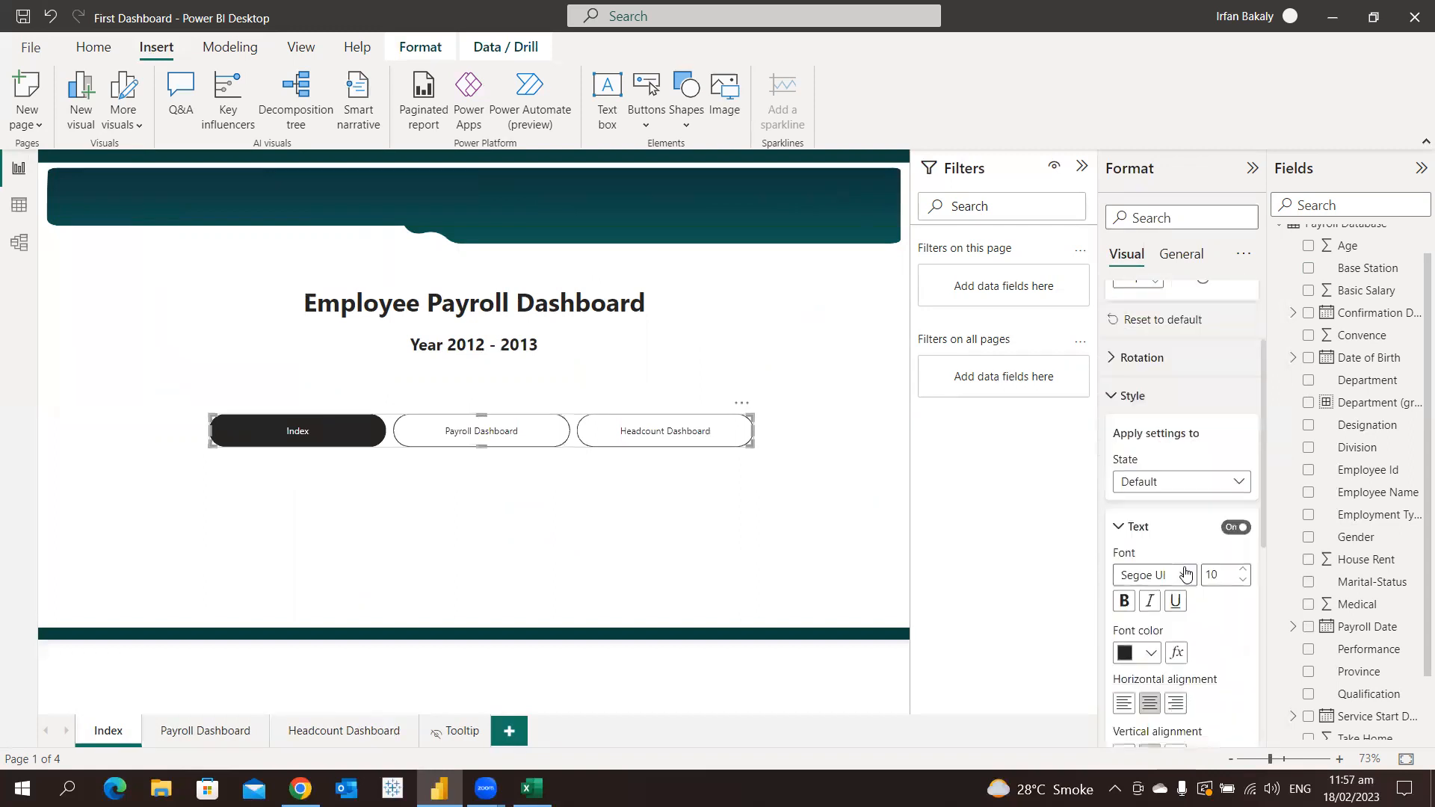
{"action": "scroll", "coordinate": [1185, 573], "scroll_direction": "down", "scroll_amount": 1}
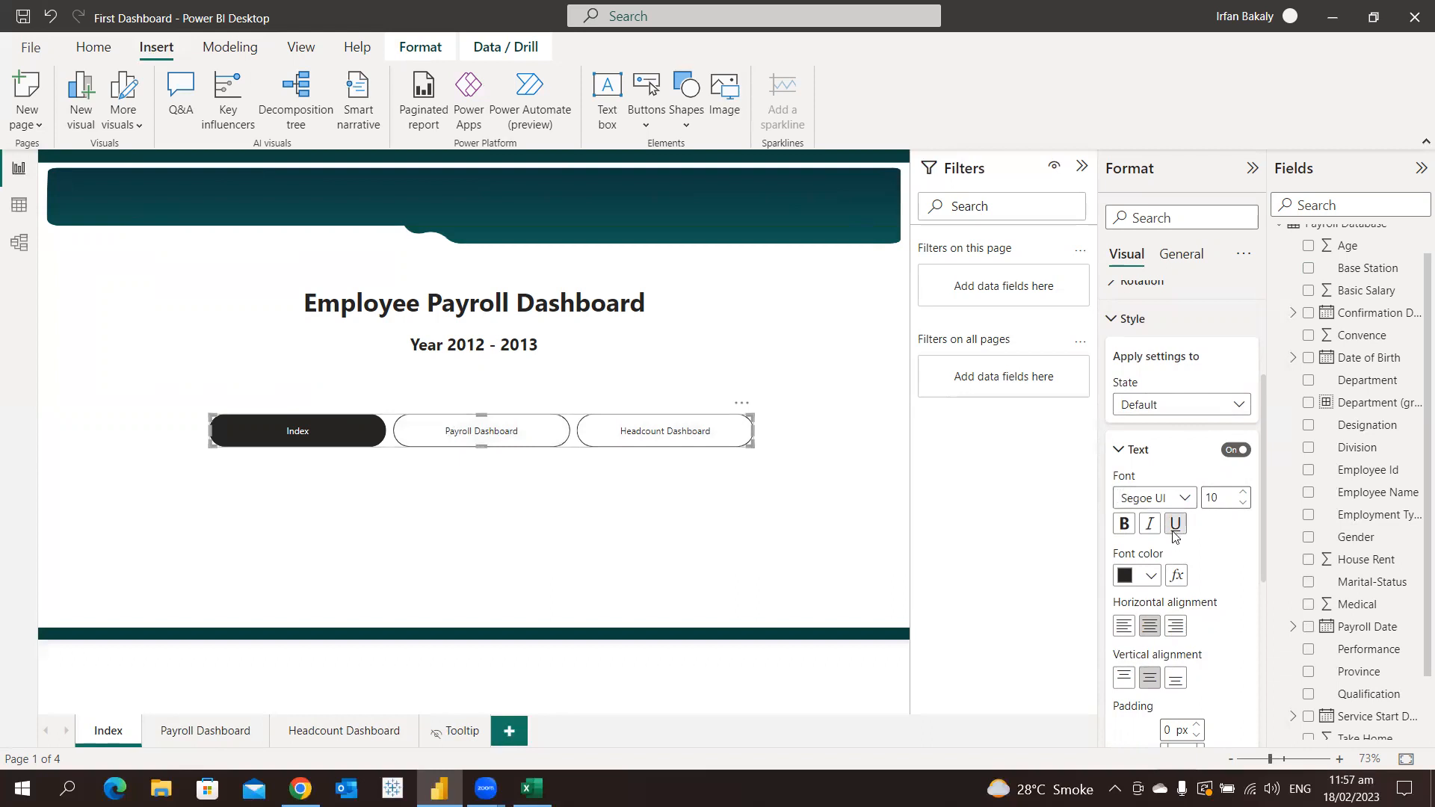
{"action": "scroll", "coordinate": [1175, 537], "scroll_direction": "down", "scroll_amount": 5}
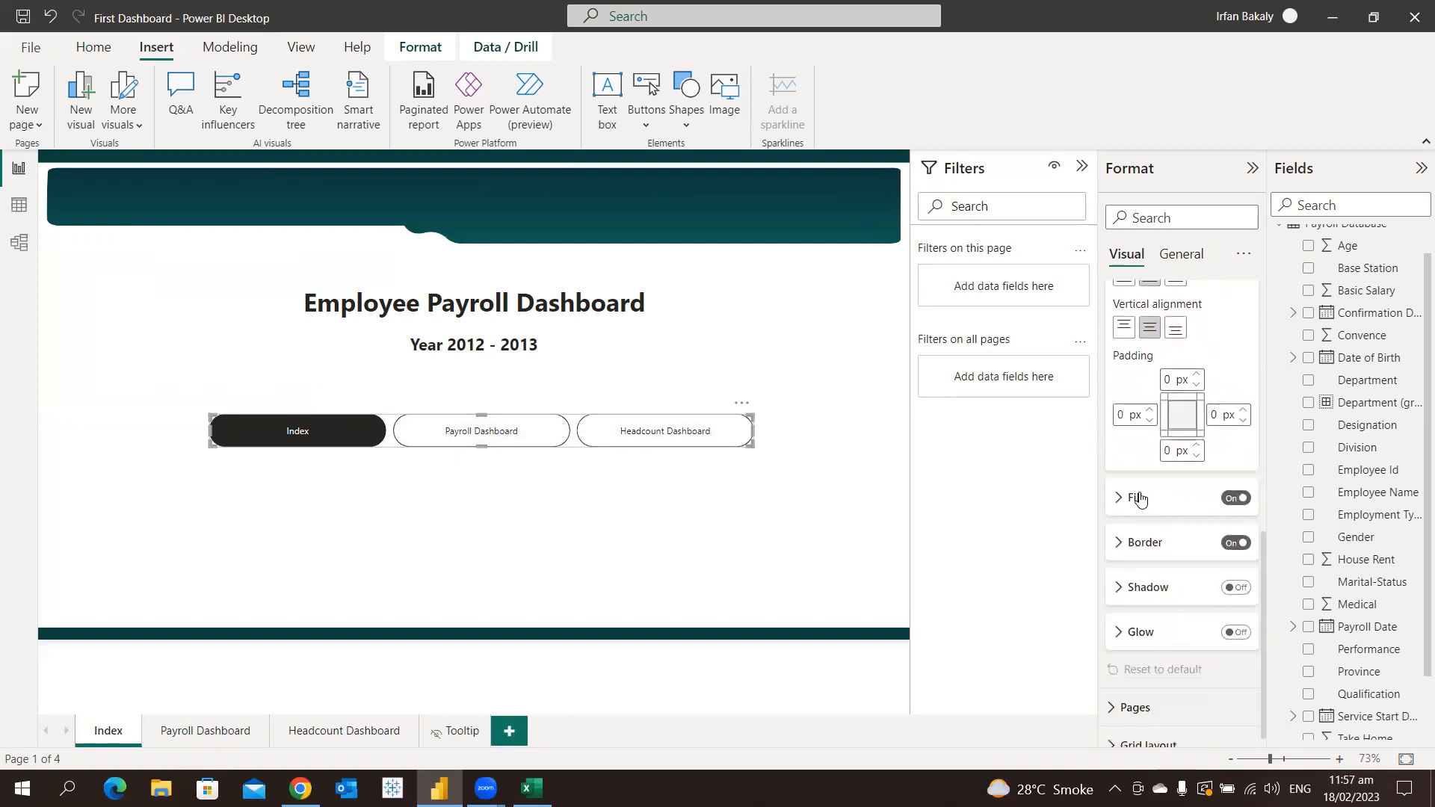
{"action": "left_click", "coordinate": [1138, 497]}
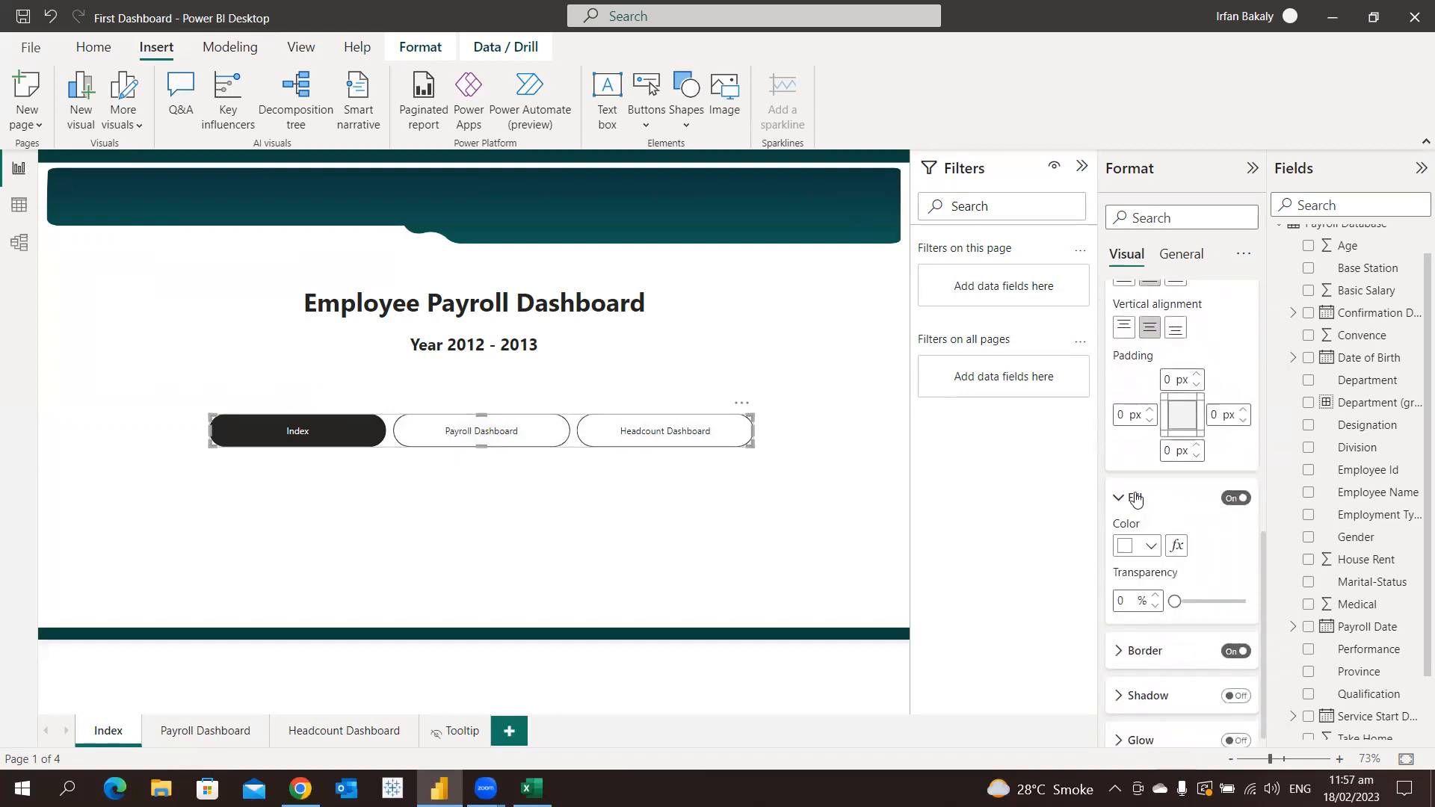
{"action": "left_click", "coordinate": [1145, 546]}
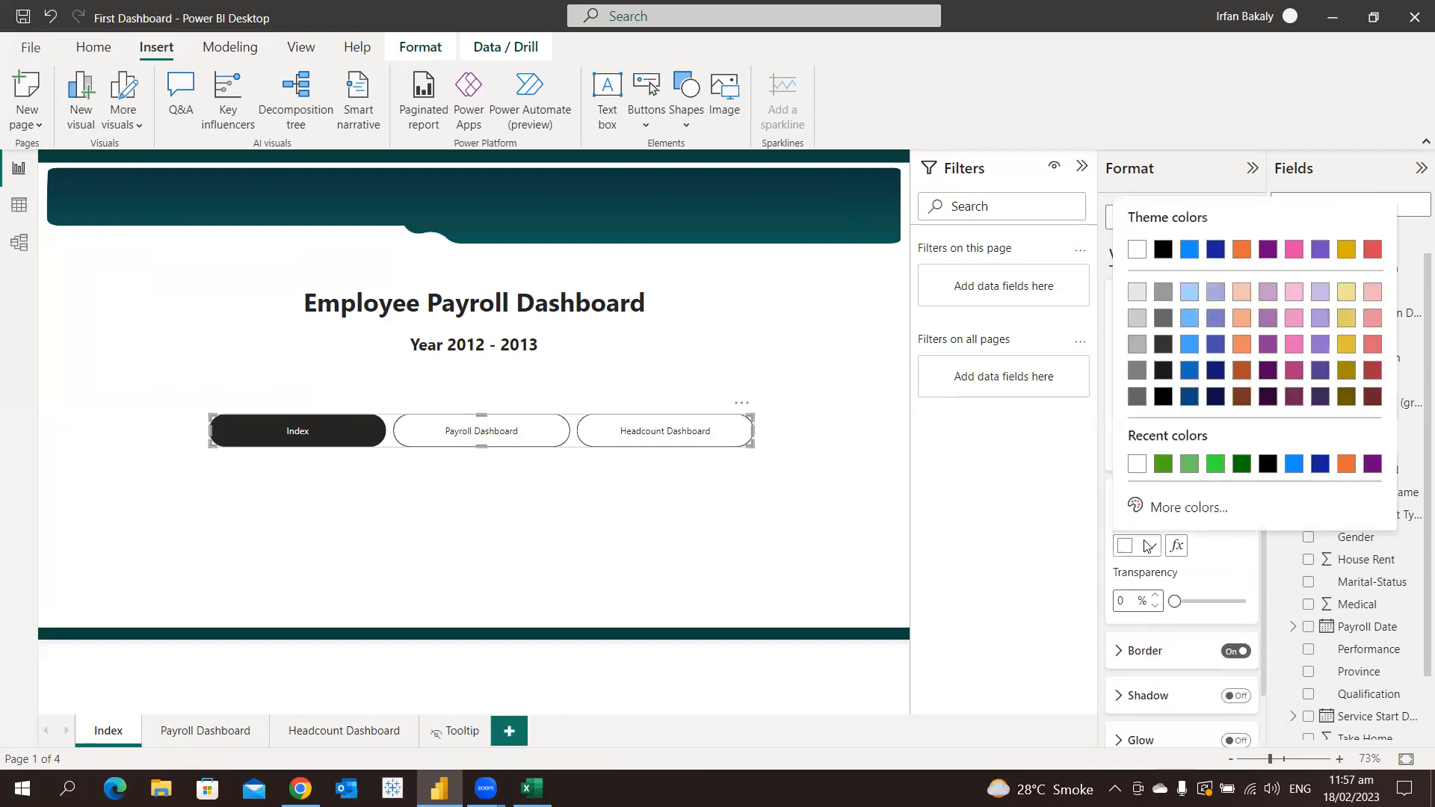
{"action": "left_click", "coordinate": [1220, 465]}
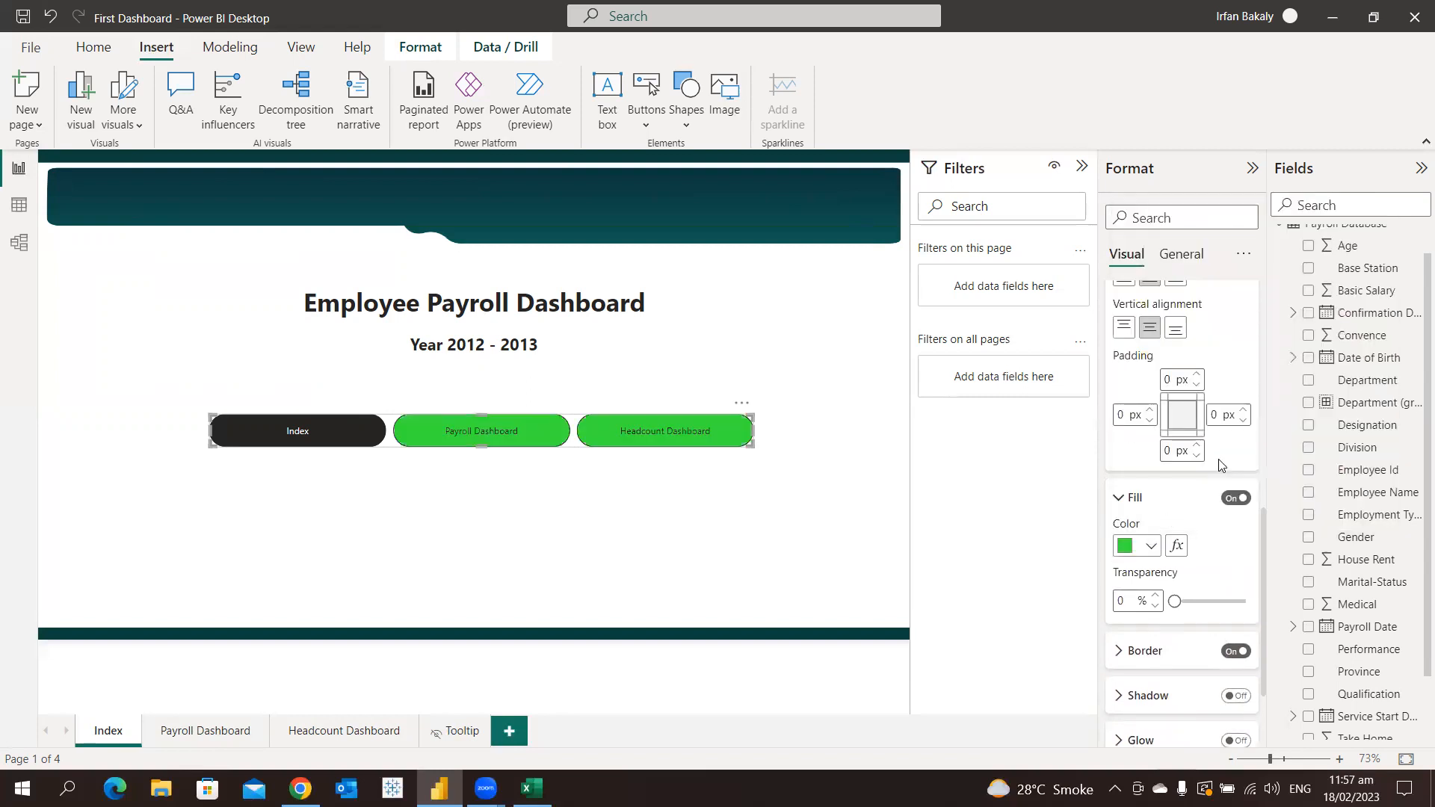
{"action": "left_click", "coordinate": [1147, 546]}
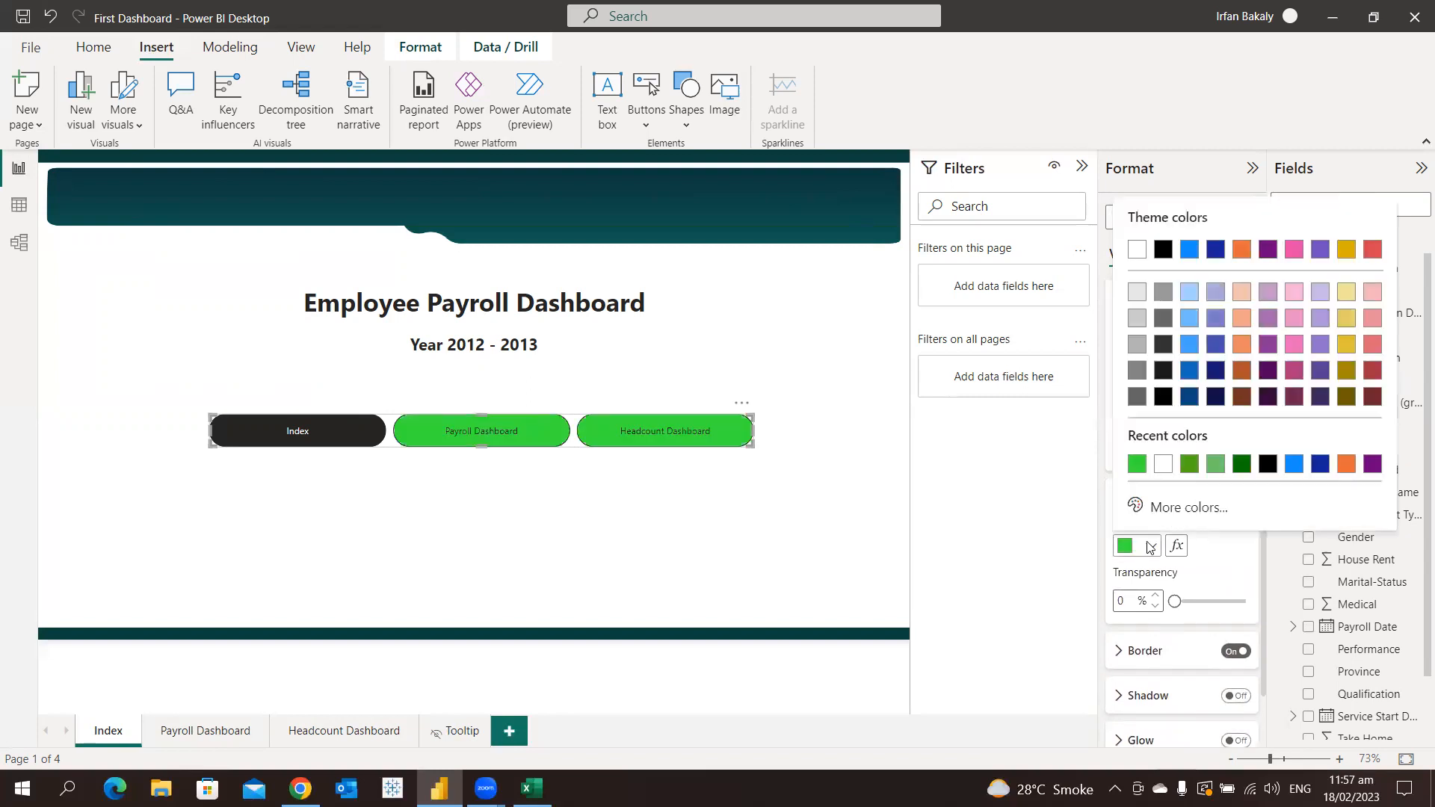
{"action": "left_click", "coordinate": [1137, 249]}
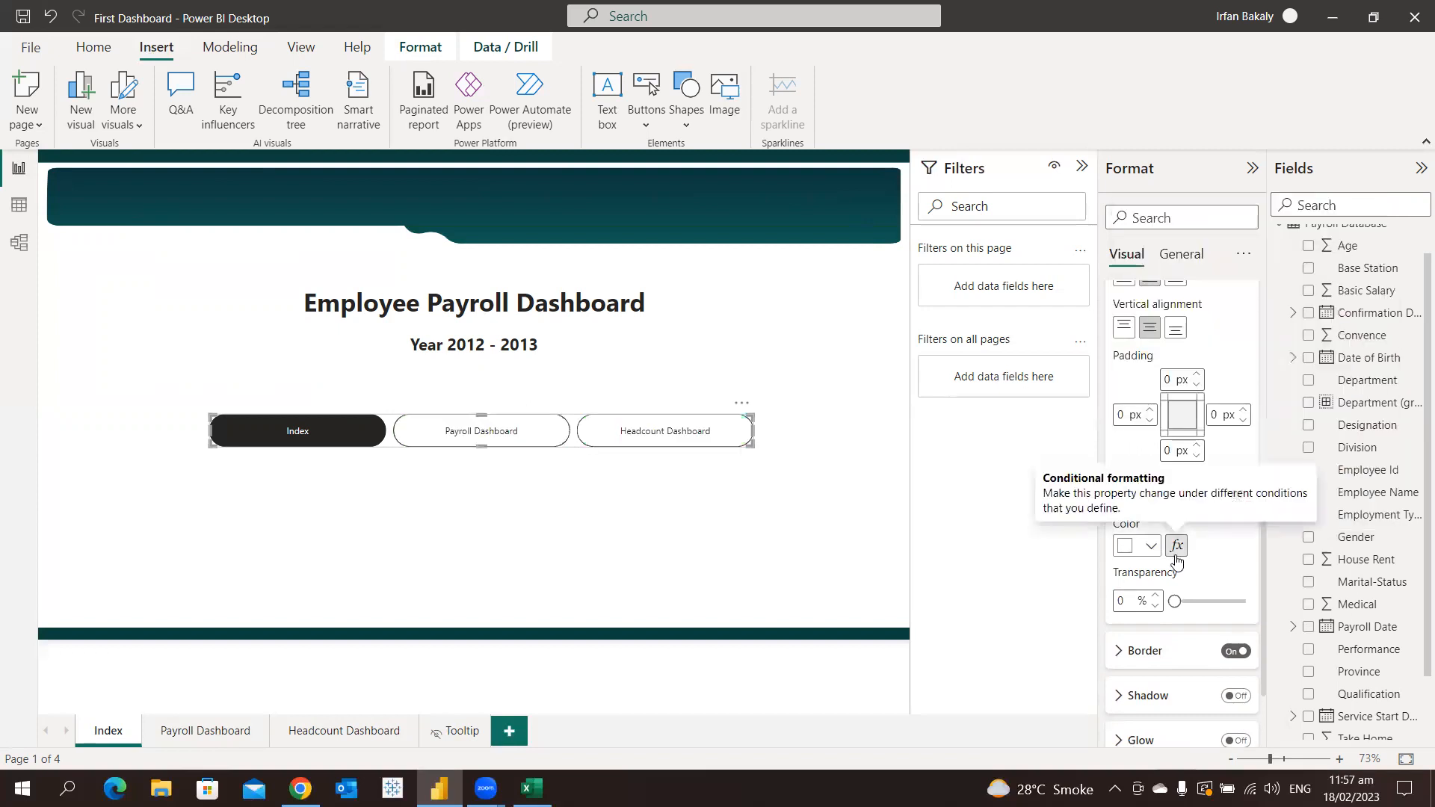
Turn on tooltip pages in the page navigator's page settings and turn them off again
{"action": "scroll", "coordinate": [1204, 559], "scroll_direction": "down", "scroll_amount": 2}
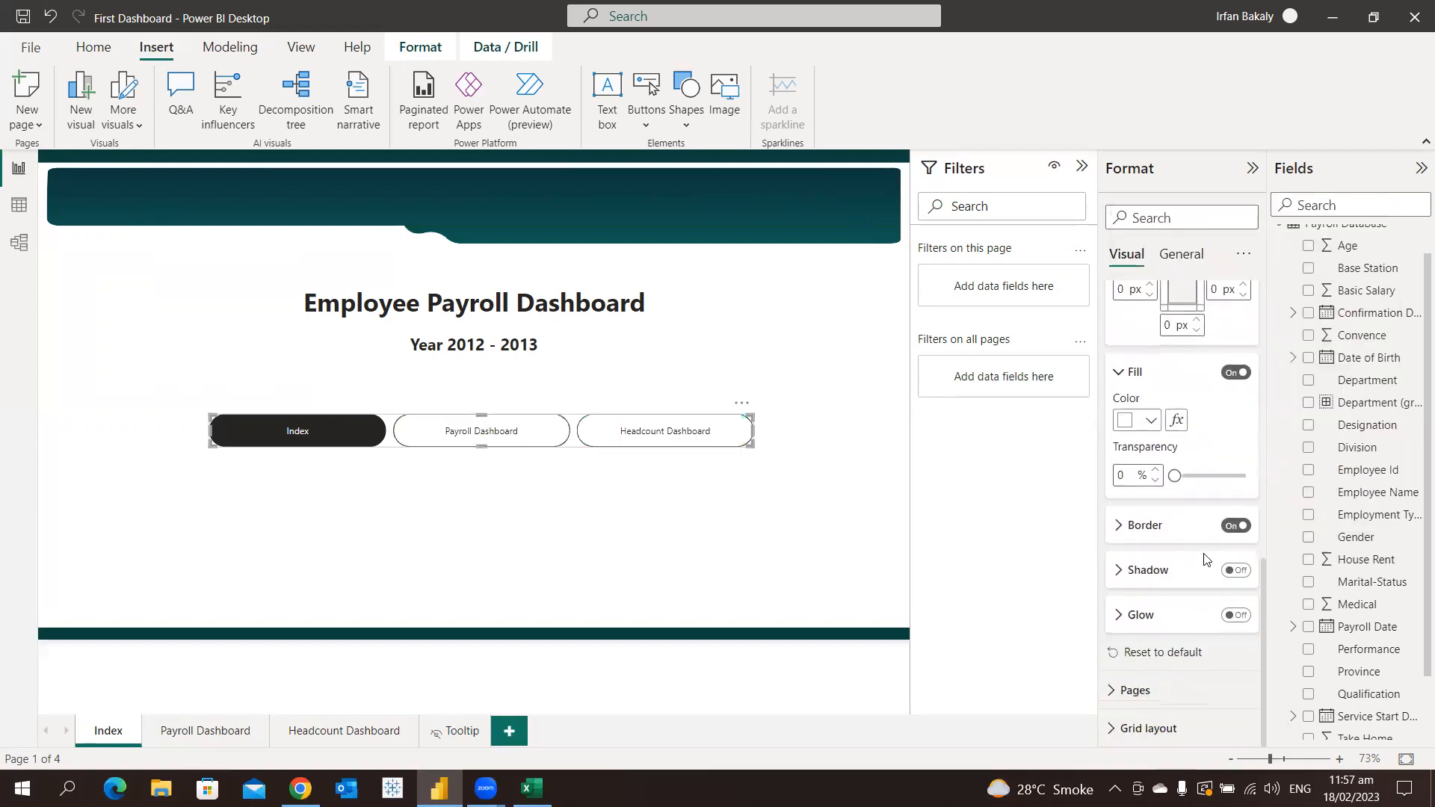
{"action": "left_click", "coordinate": [1135, 690]}
{"action": "scroll", "coordinate": [1143, 553], "scroll_direction": "down", "scroll_amount": 1}
{"action": "scroll", "coordinate": [1146, 546], "scroll_direction": "down", "scroll_amount": 1}
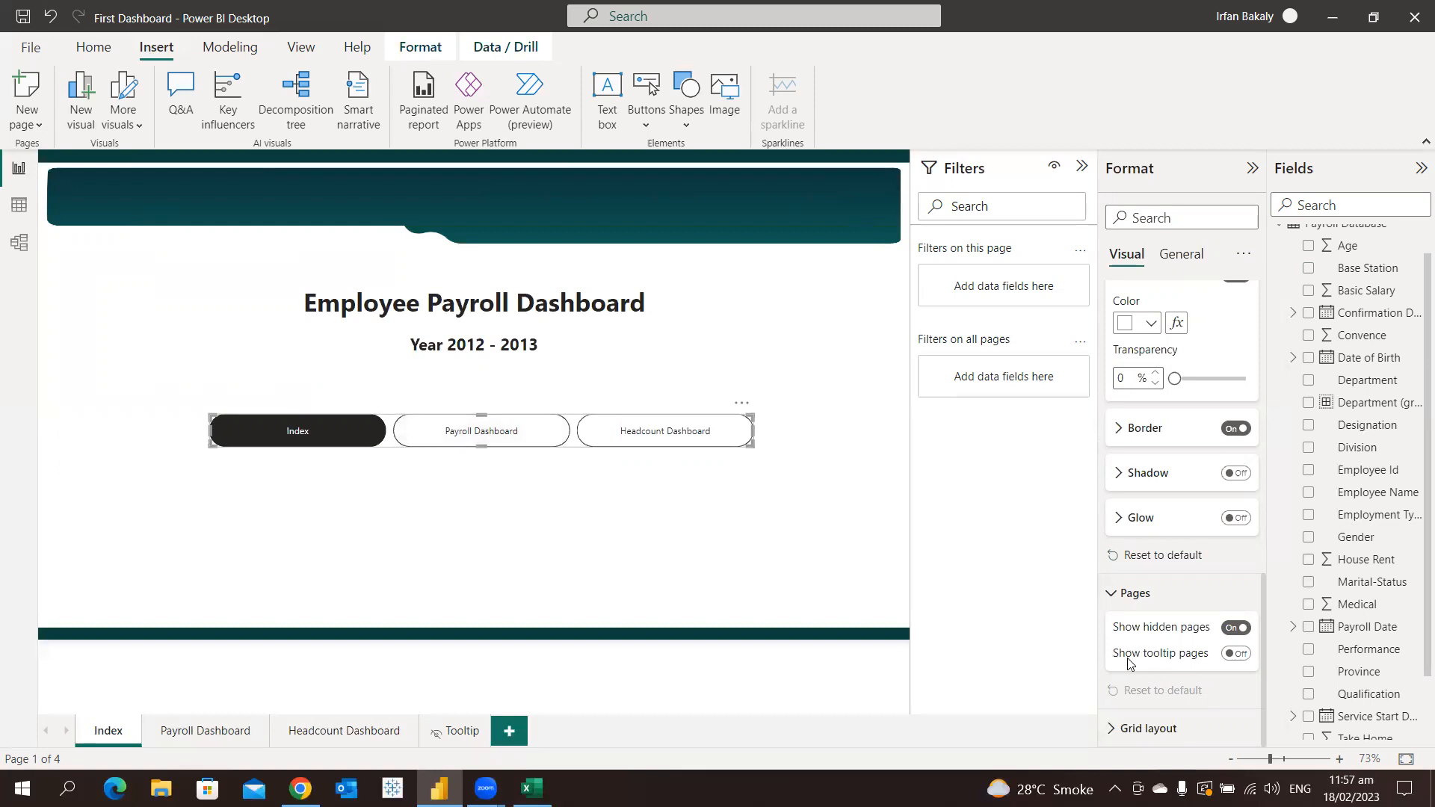
{"action": "left_click", "coordinate": [1231, 661]}
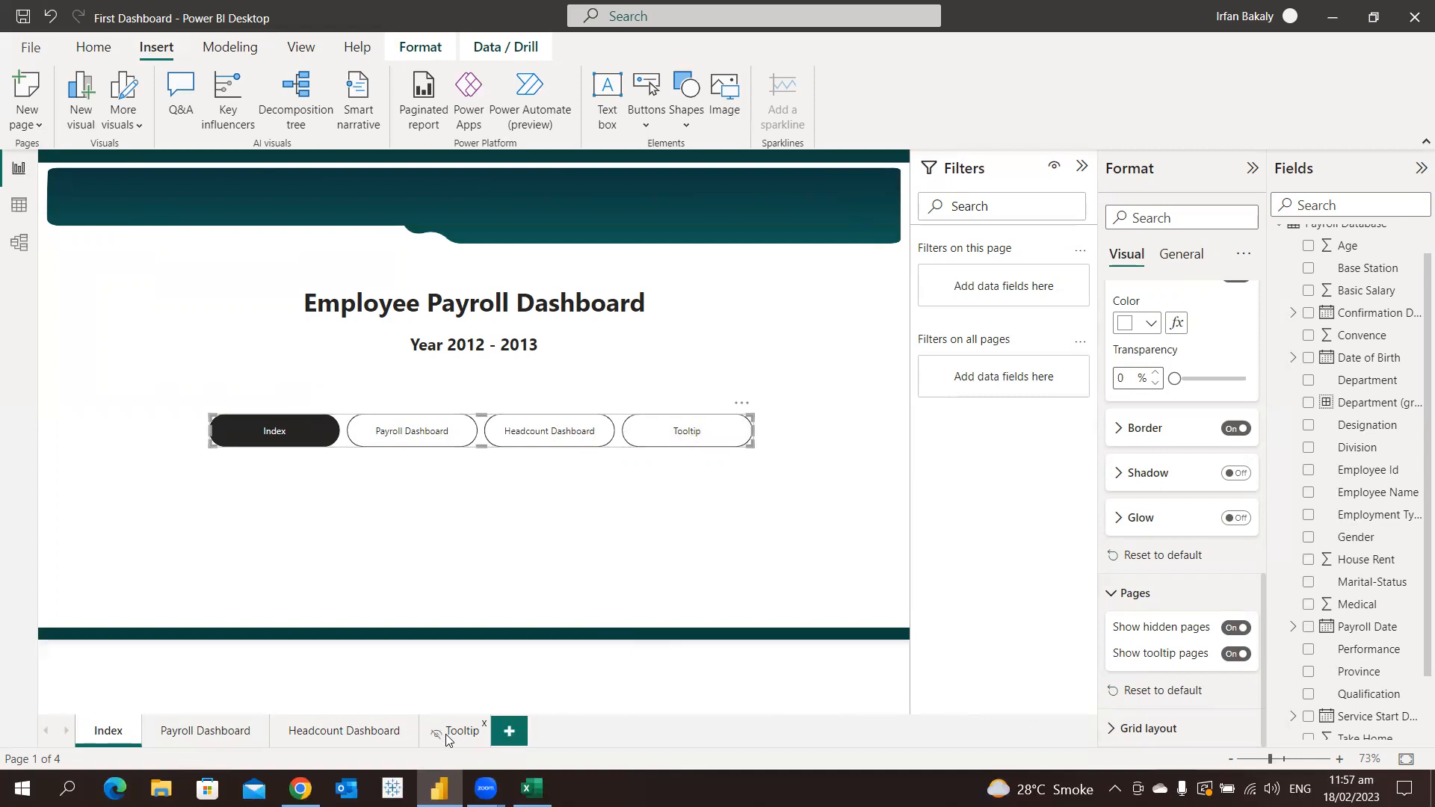
{"action": "left_click", "coordinate": [1236, 654]}
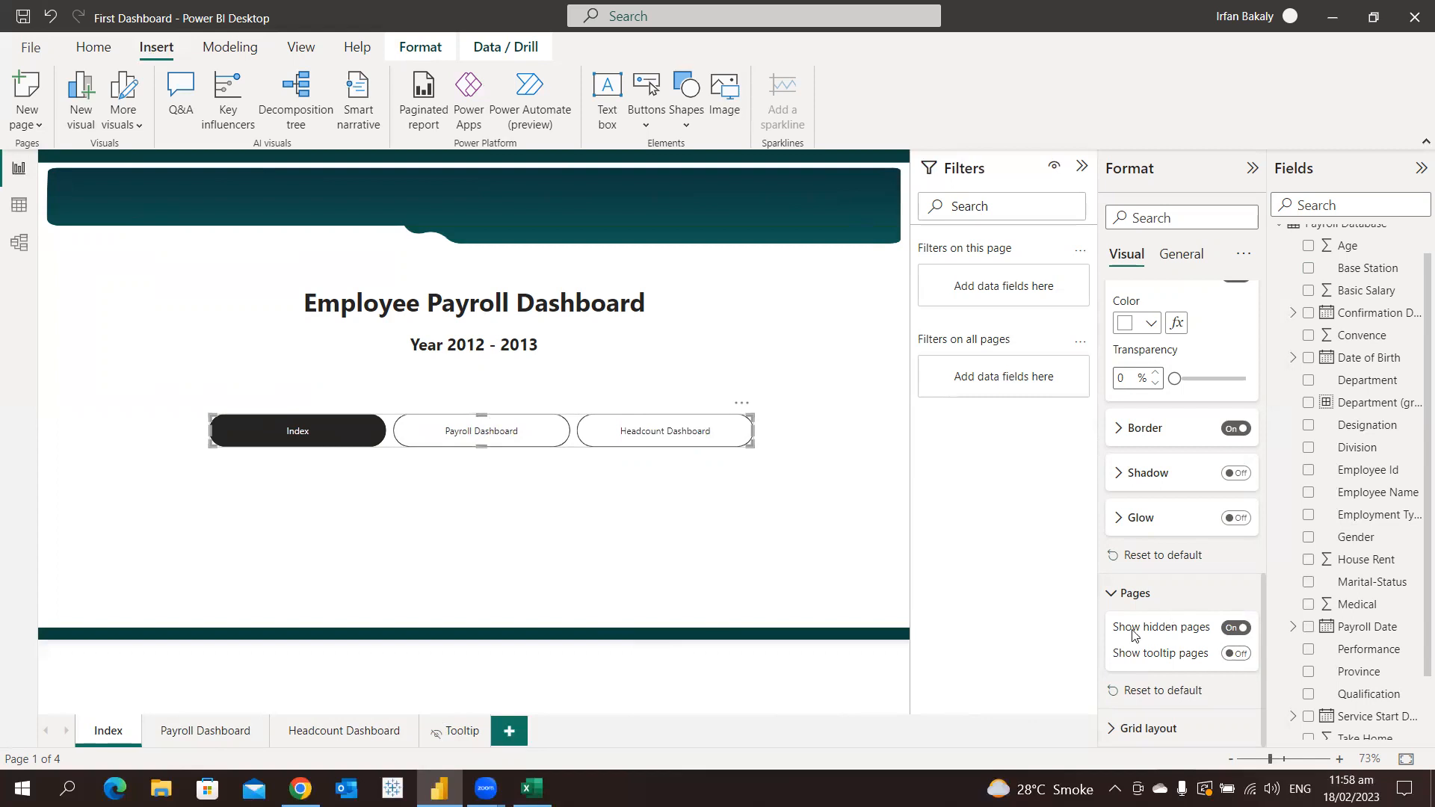
Add a blank report page, return to the Index page and hide the new page
{"action": "left_click", "coordinate": [703, 562]}
{"action": "left_click", "coordinate": [504, 732]}
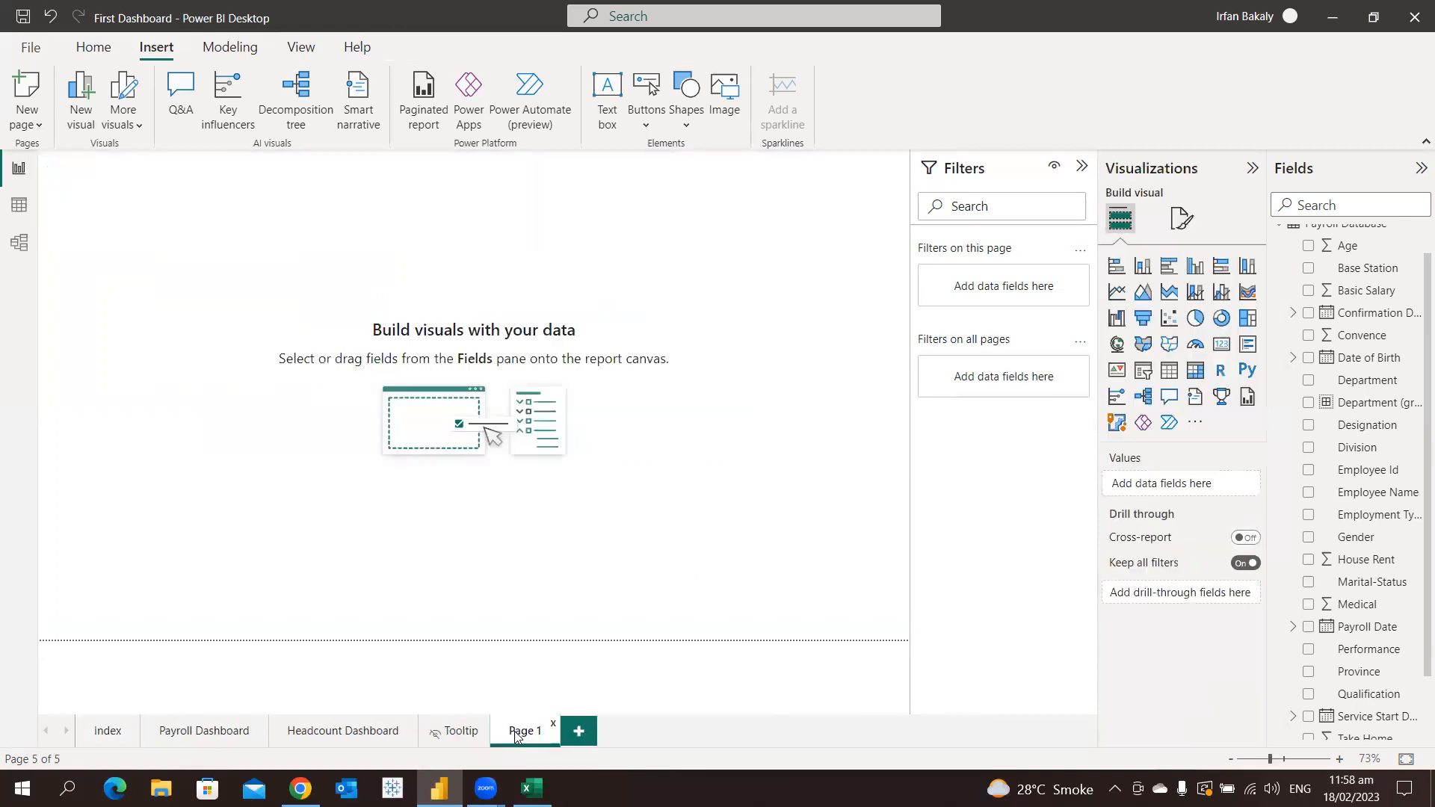
{"action": "left_click", "coordinate": [116, 741]}
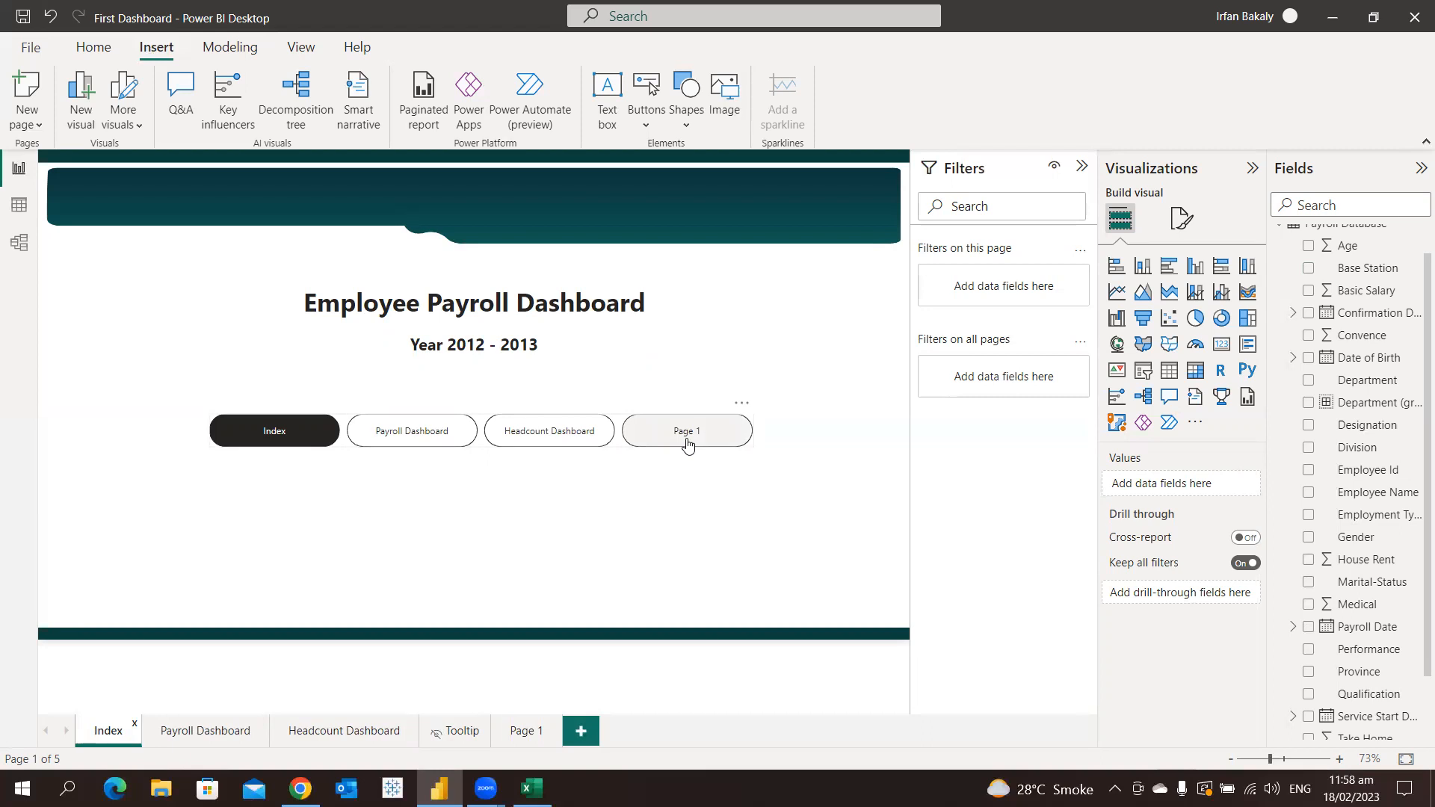
{"action": "right_click", "coordinate": [525, 729]}
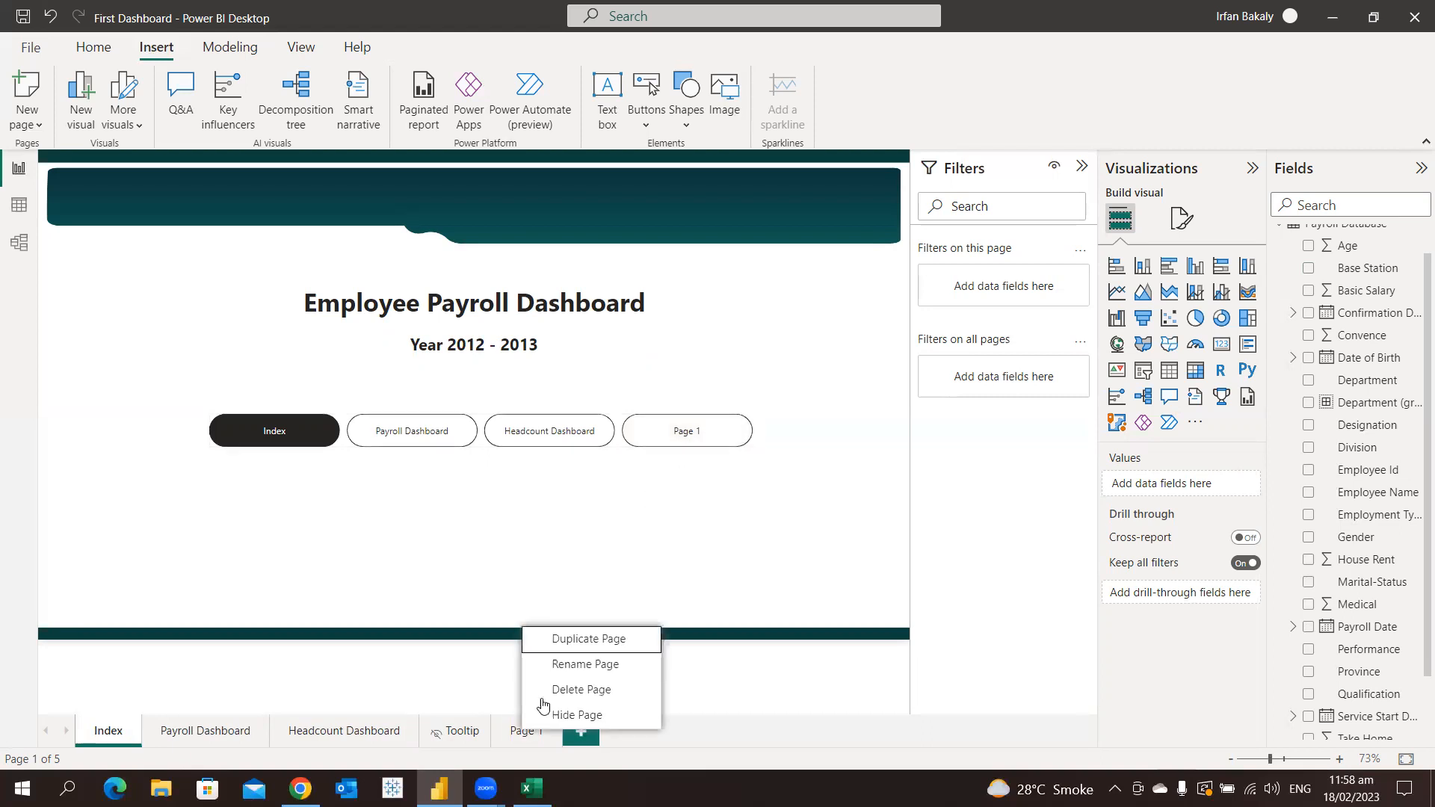
{"action": "left_click", "coordinate": [577, 716]}
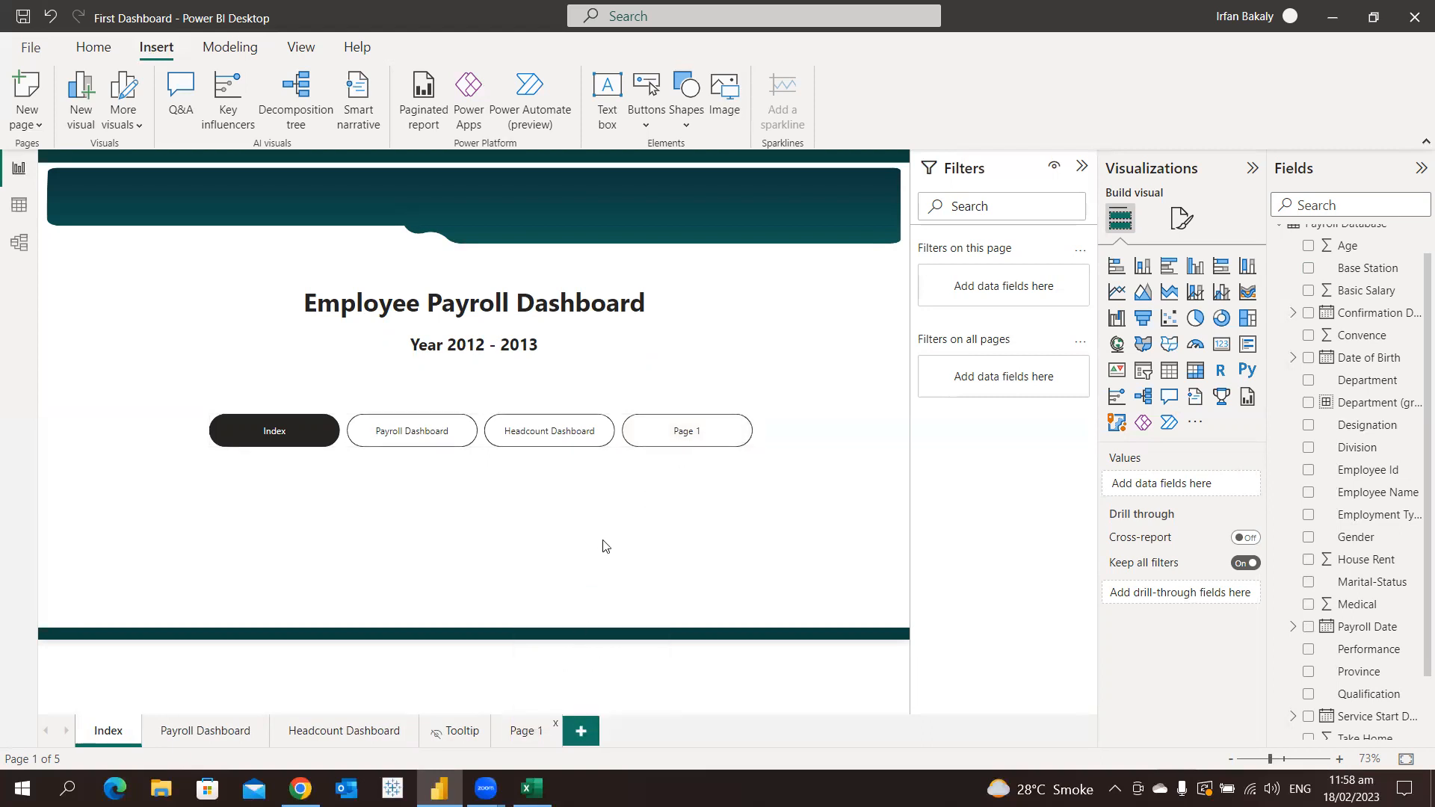
Set the Index page navigator to leave out hidden pages
{"action": "left_click", "coordinate": [744, 422]}
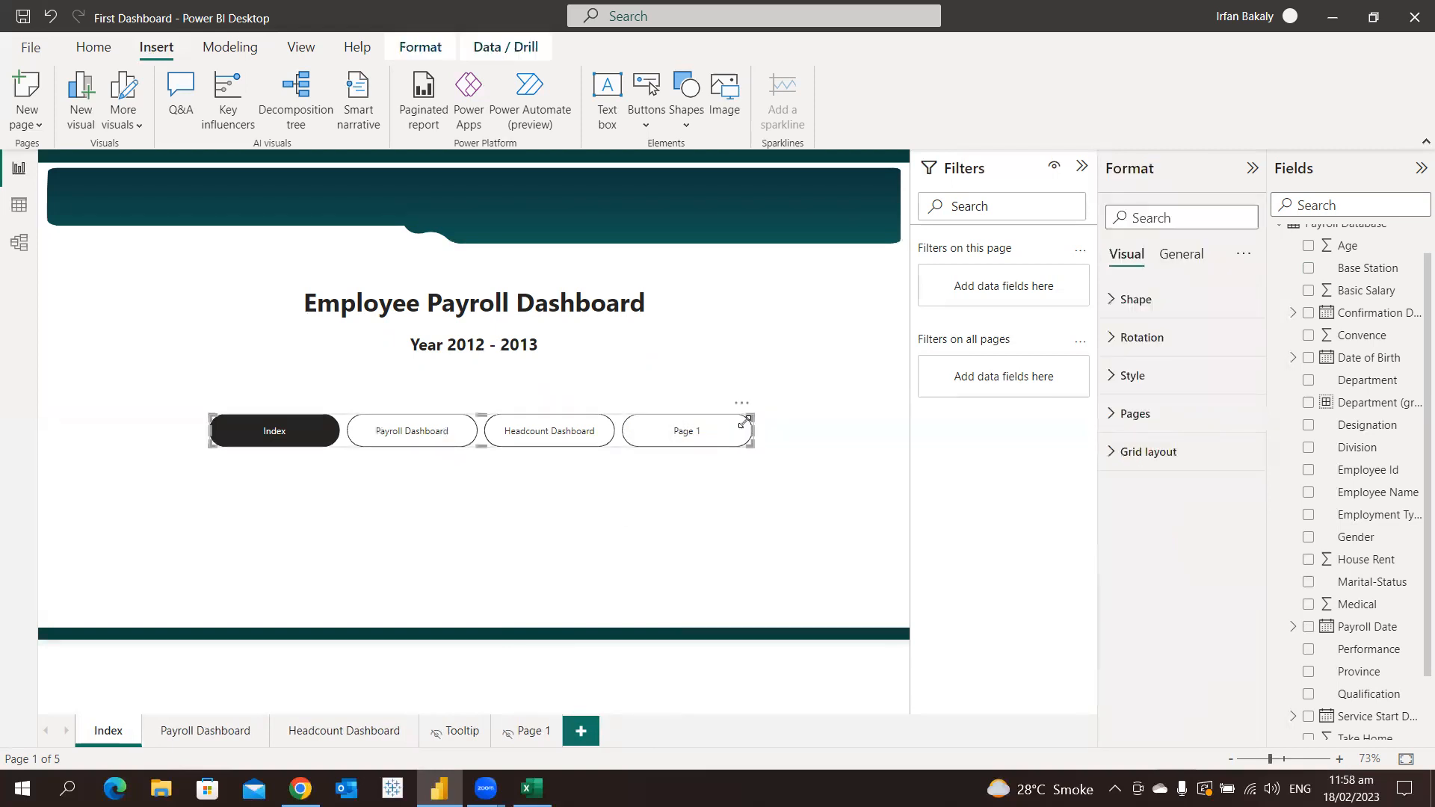
{"action": "left_click", "coordinate": [1162, 416]}
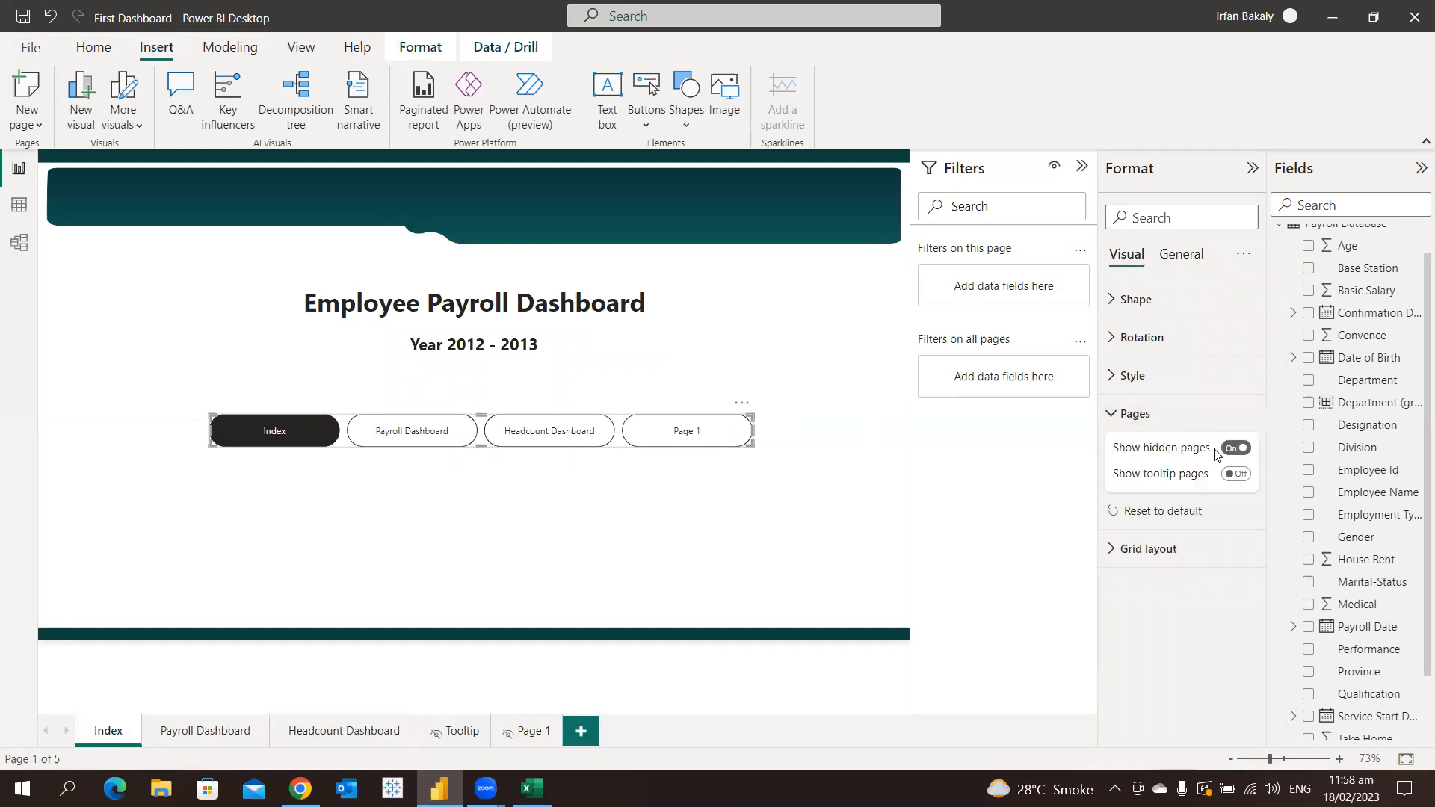
{"action": "left_click", "coordinate": [1234, 449]}
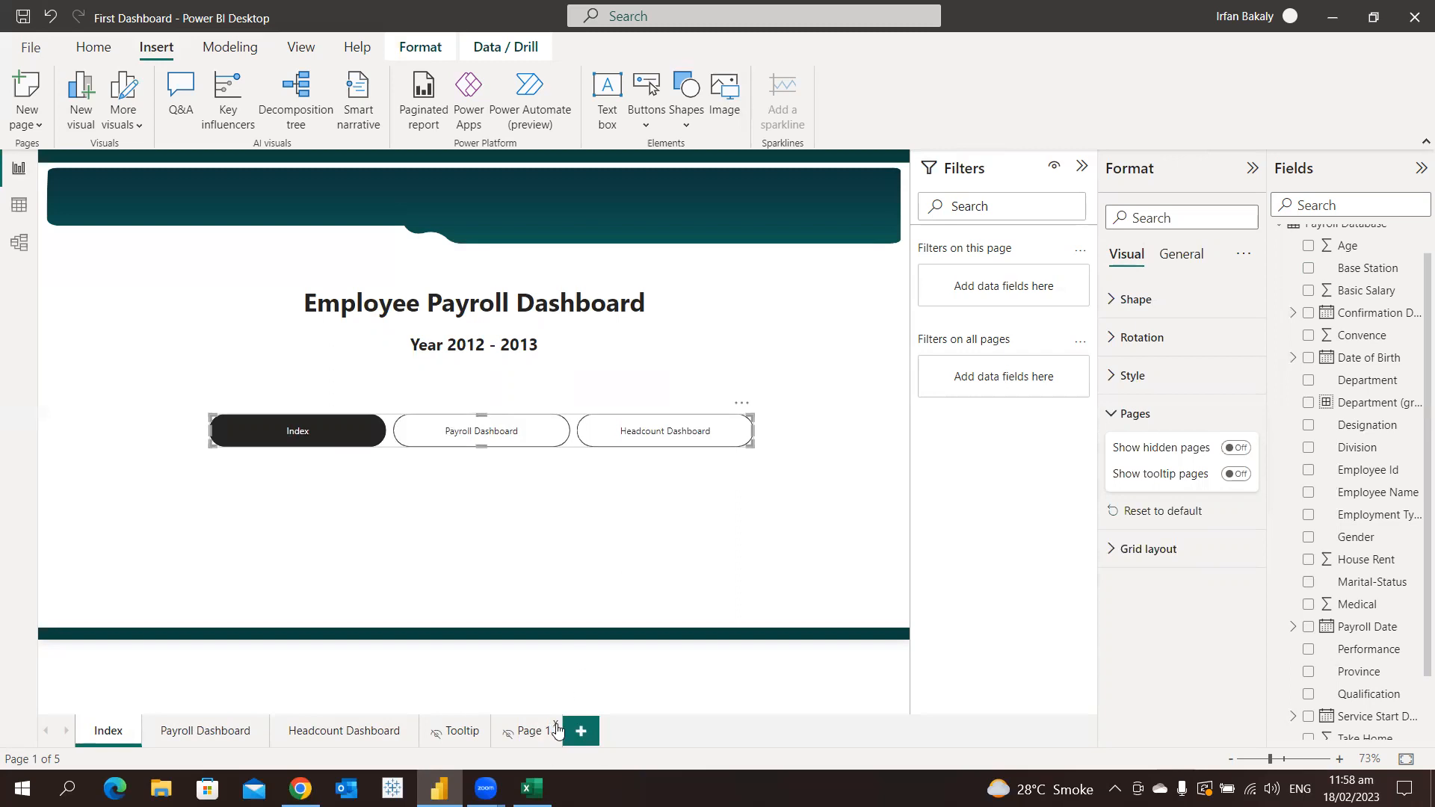
Delete the hidden Page 1 and move the Payroll Dashboard page behind the Headcount Dashboard page
{"action": "left_click", "coordinate": [556, 724]}
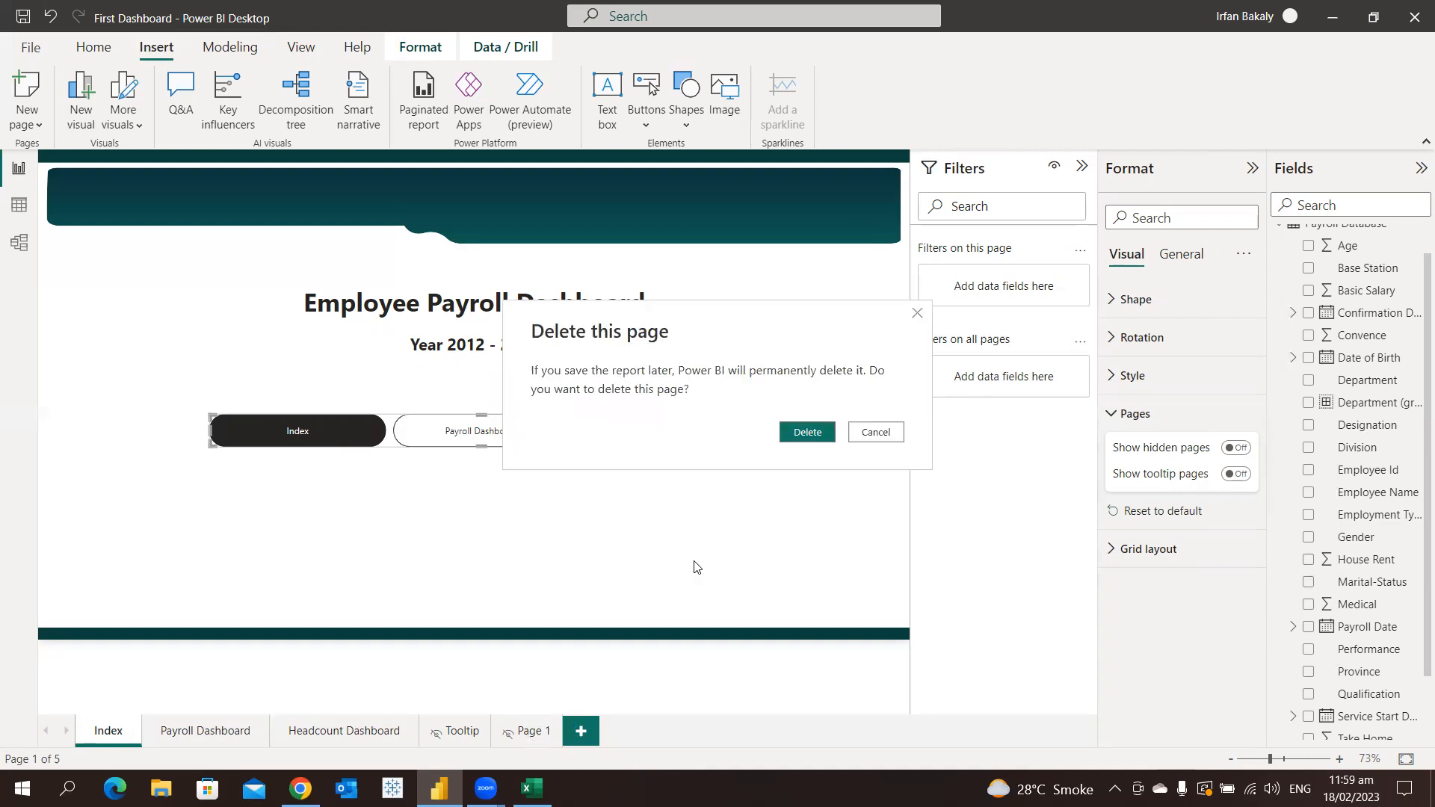
{"action": "left_click", "coordinate": [796, 435]}
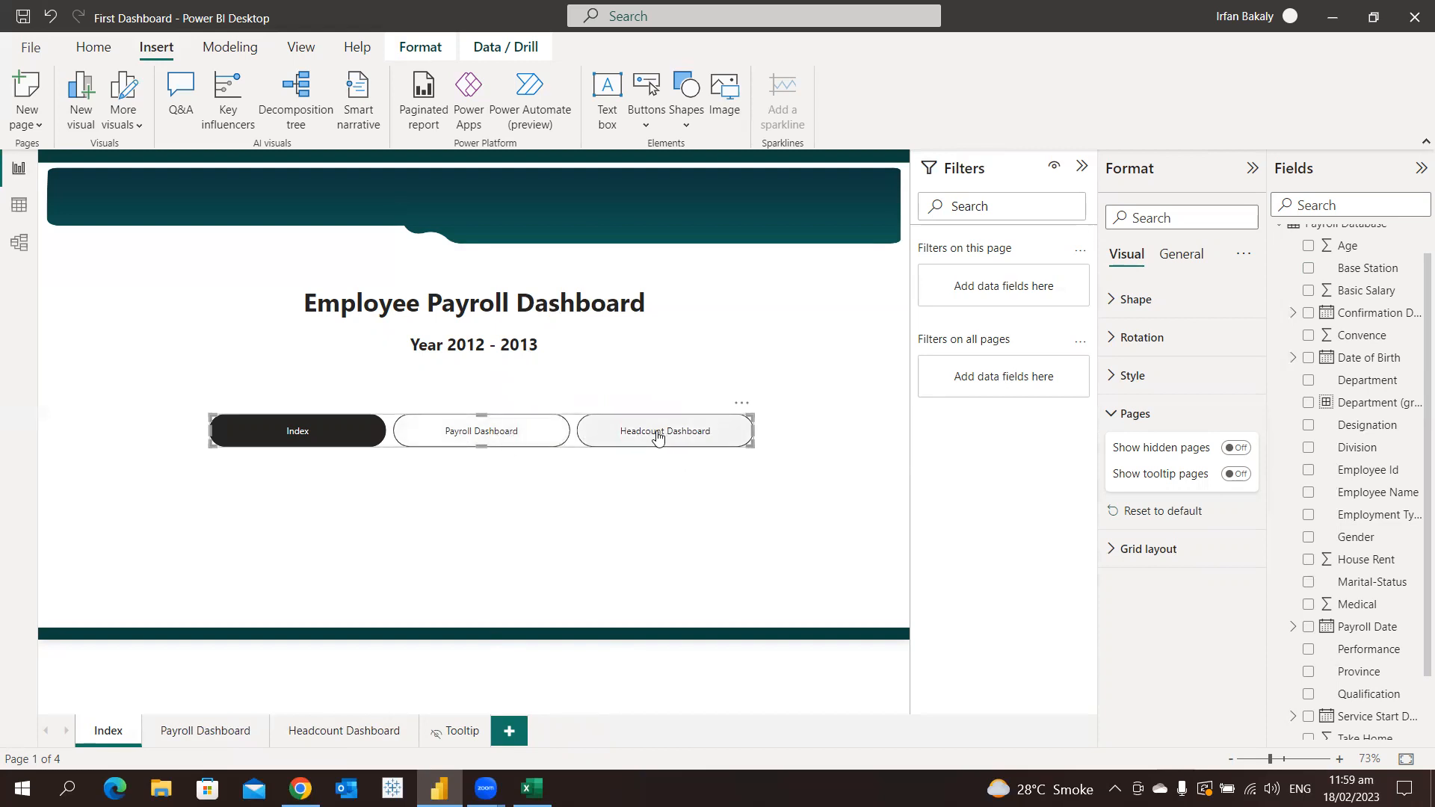
{"action": "left_click", "coordinate": [565, 479]}
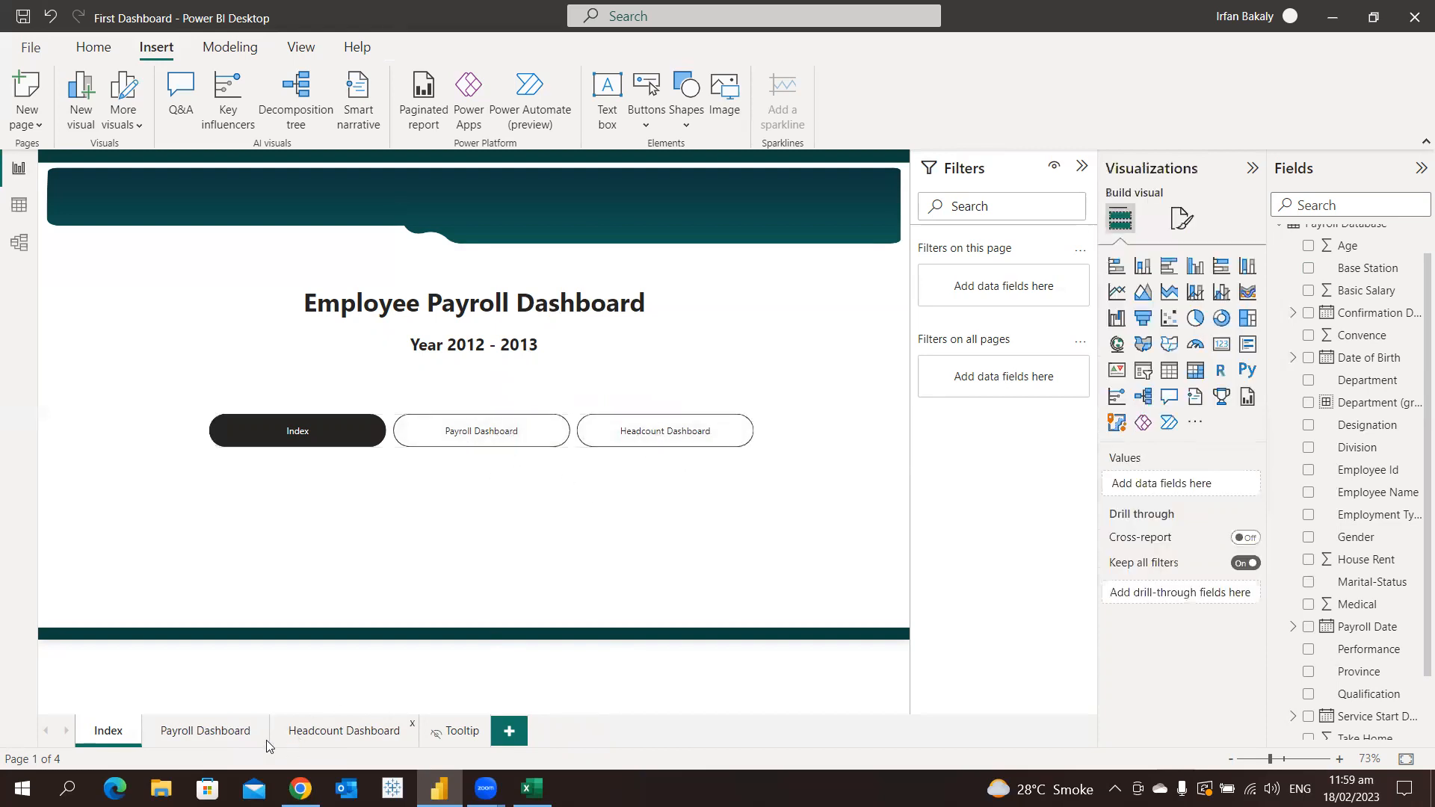
{"action": "left_click_drag", "start_coordinate": [198, 738], "coordinate": [418, 734]}
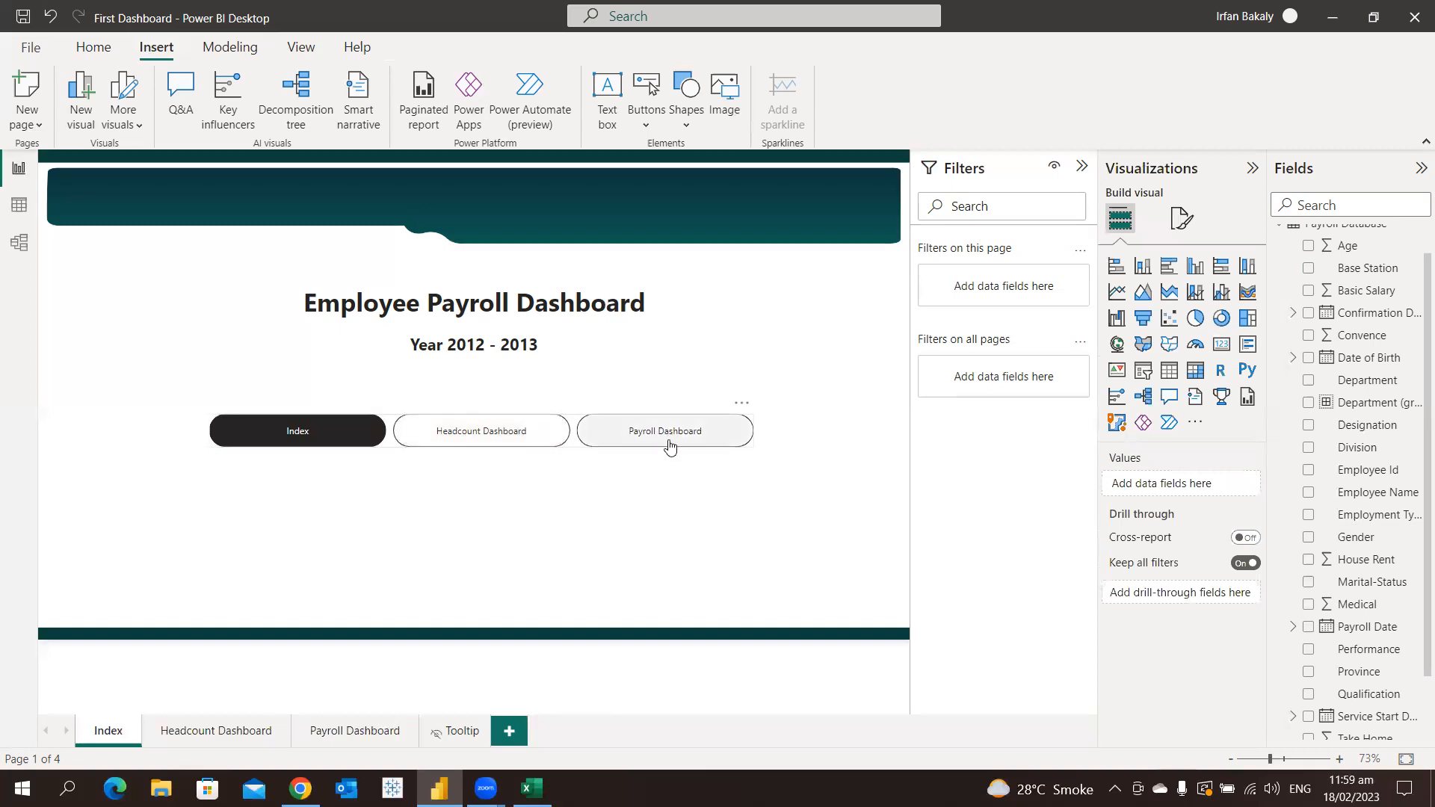
Set the page navigator's orientation to Vertical and resize it into a narrow, taller column of stacked buttons
{"action": "left_click", "coordinate": [701, 415]}
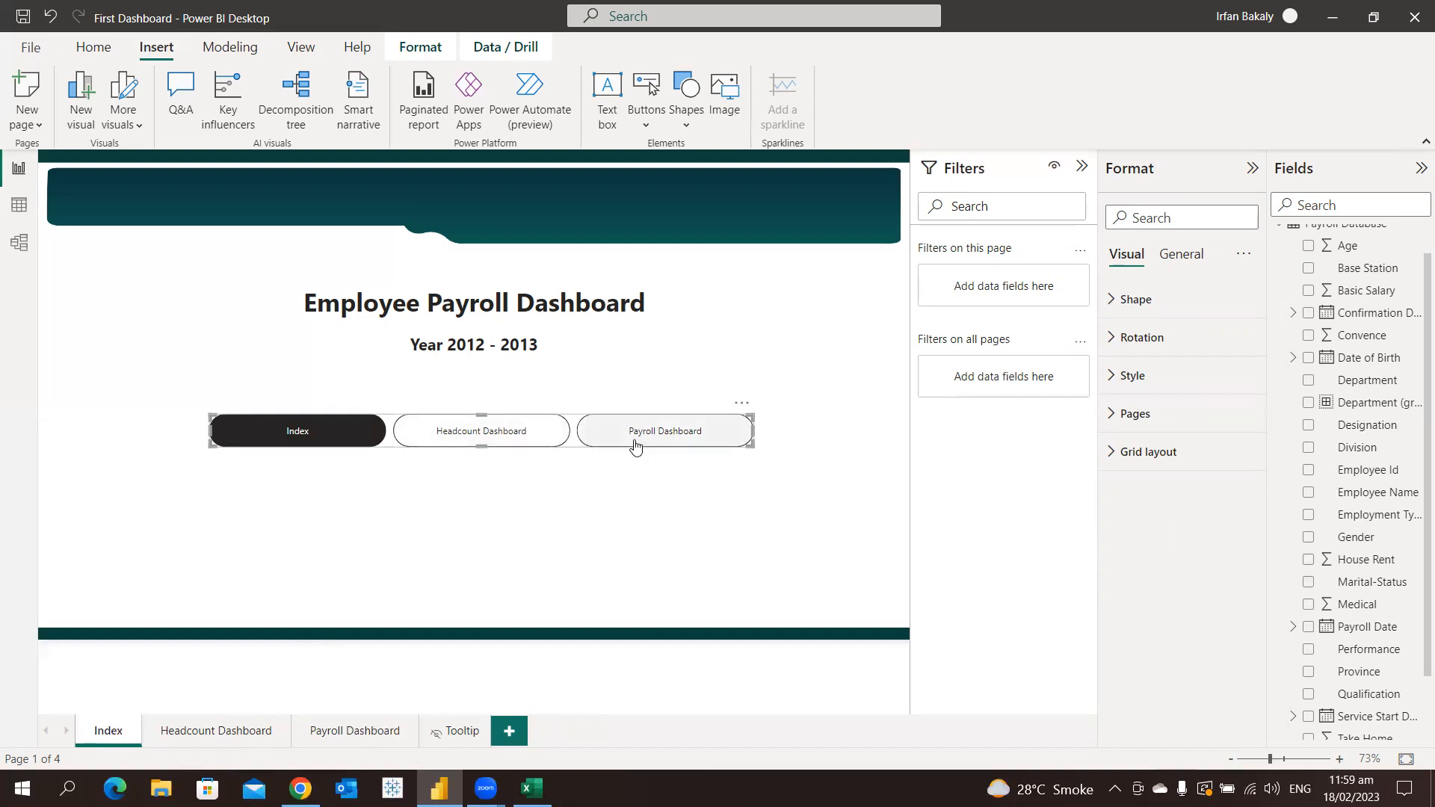
{"action": "left_click", "coordinate": [1153, 459]}
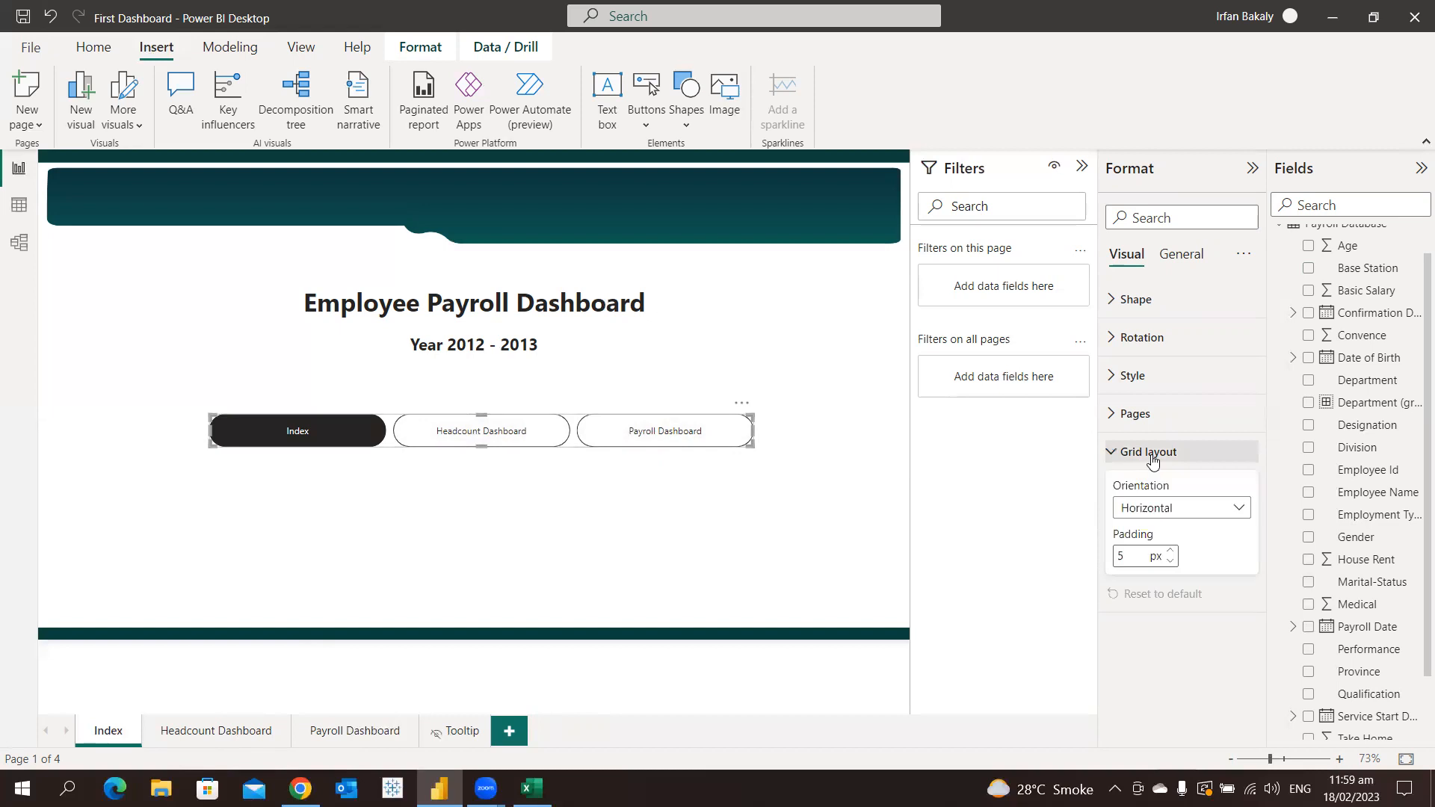
{"action": "left_click", "coordinate": [1151, 507]}
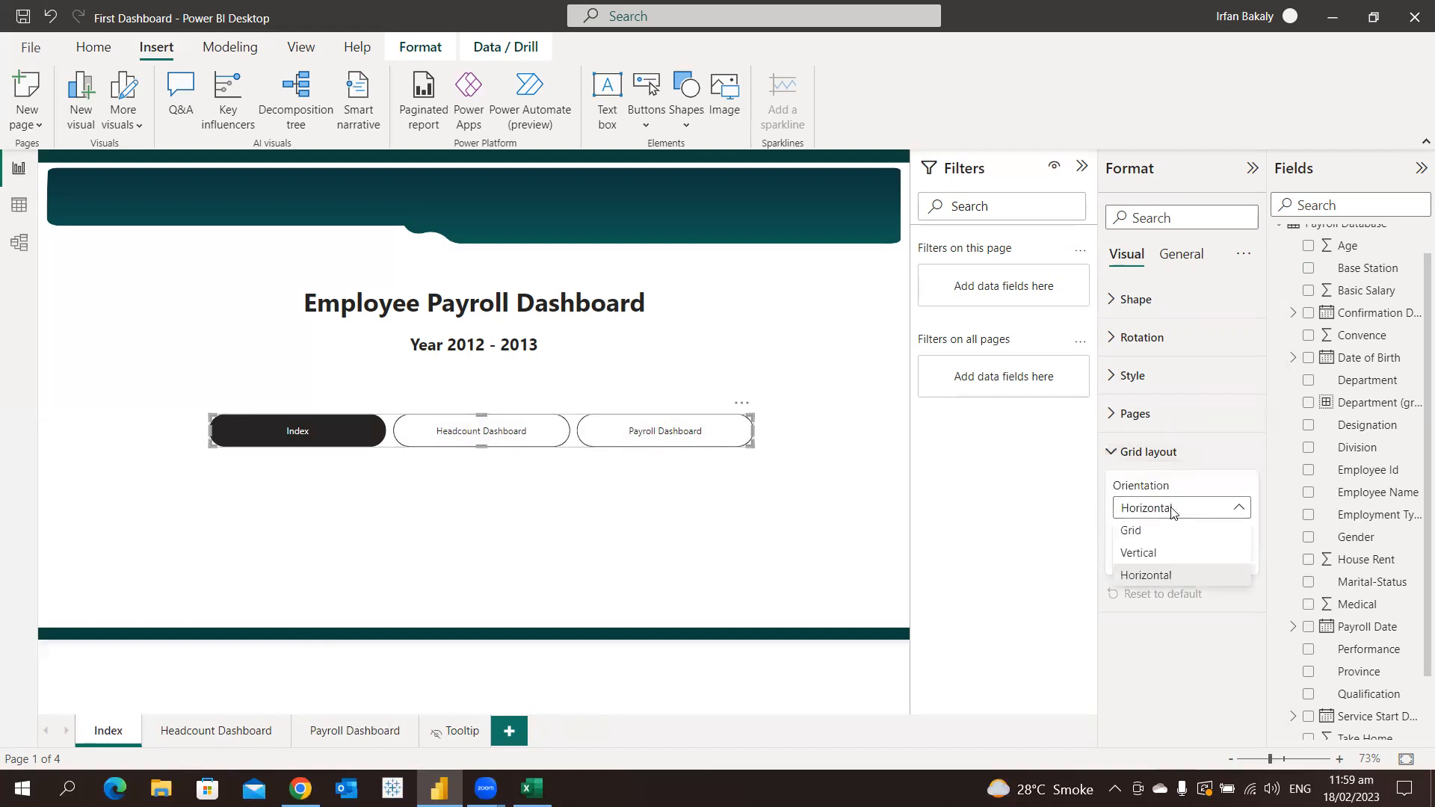
{"action": "left_click", "coordinate": [1179, 553]}
{"action": "left_click", "coordinate": [755, 449]}
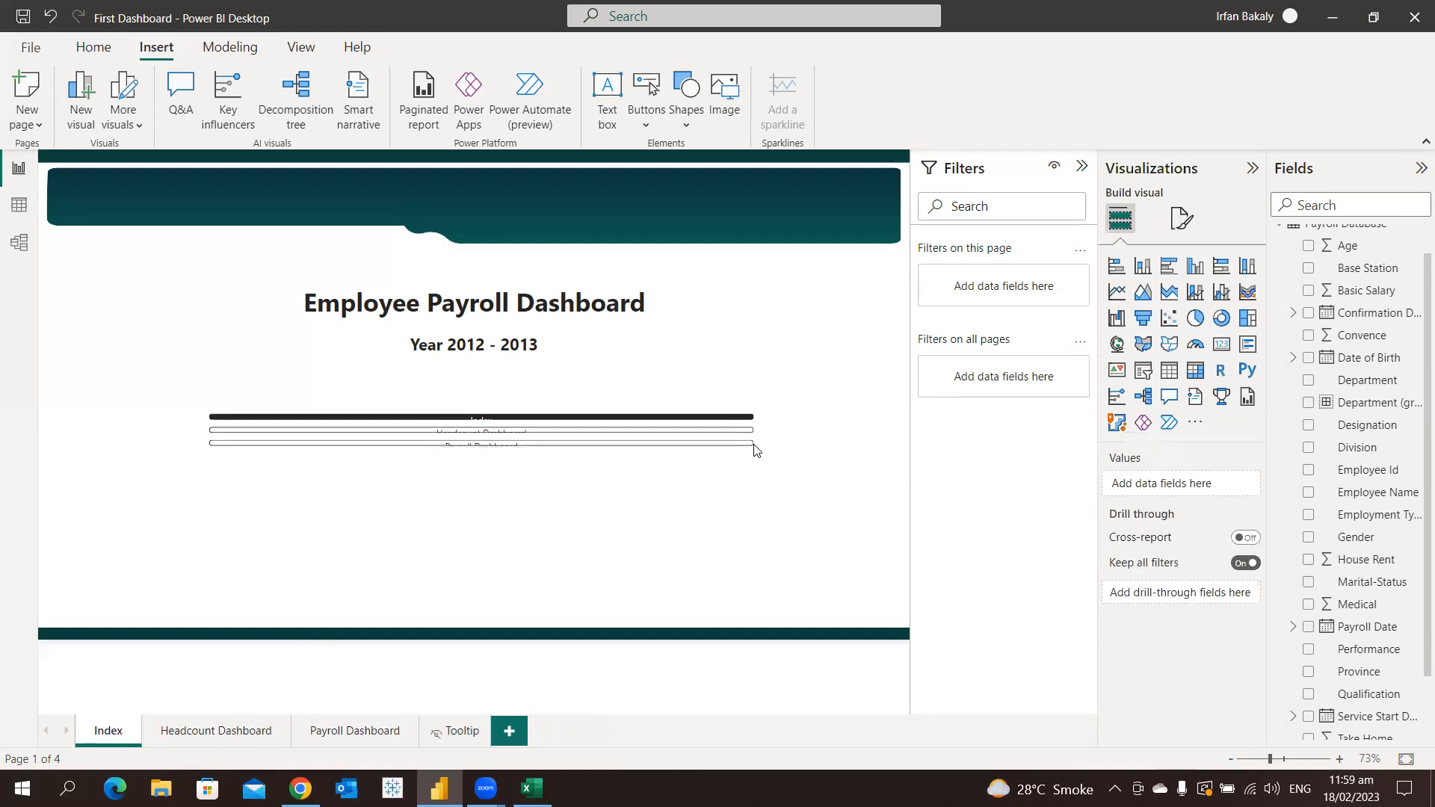
{"action": "left_click", "coordinate": [752, 446]}
{"action": "left_click_drag", "start_coordinate": [750, 439], "coordinate": [358, 585]}
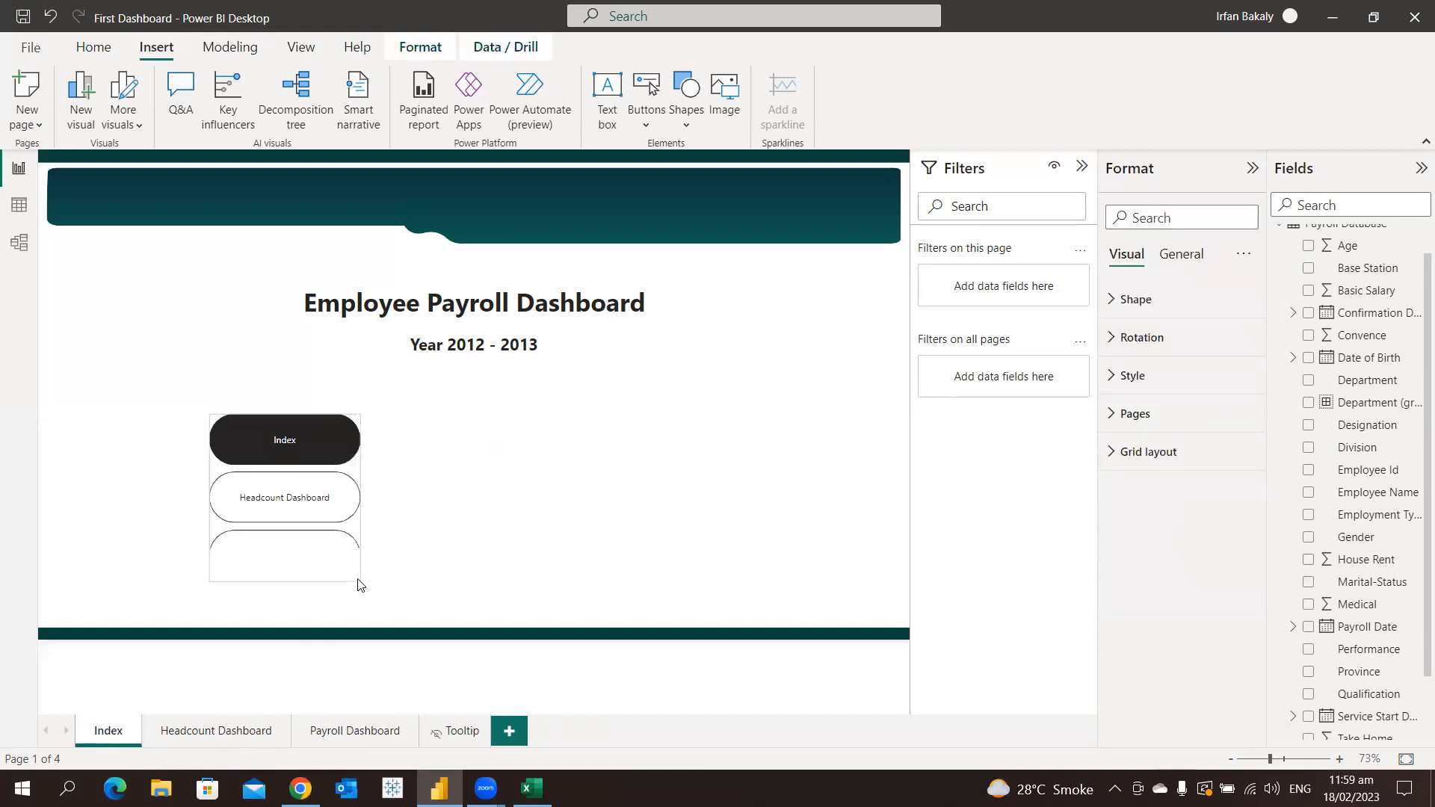
Try the Grid, Horizontal and Vertical orientations on the Index page navigator
{"action": "left_click", "coordinate": [1188, 455]}
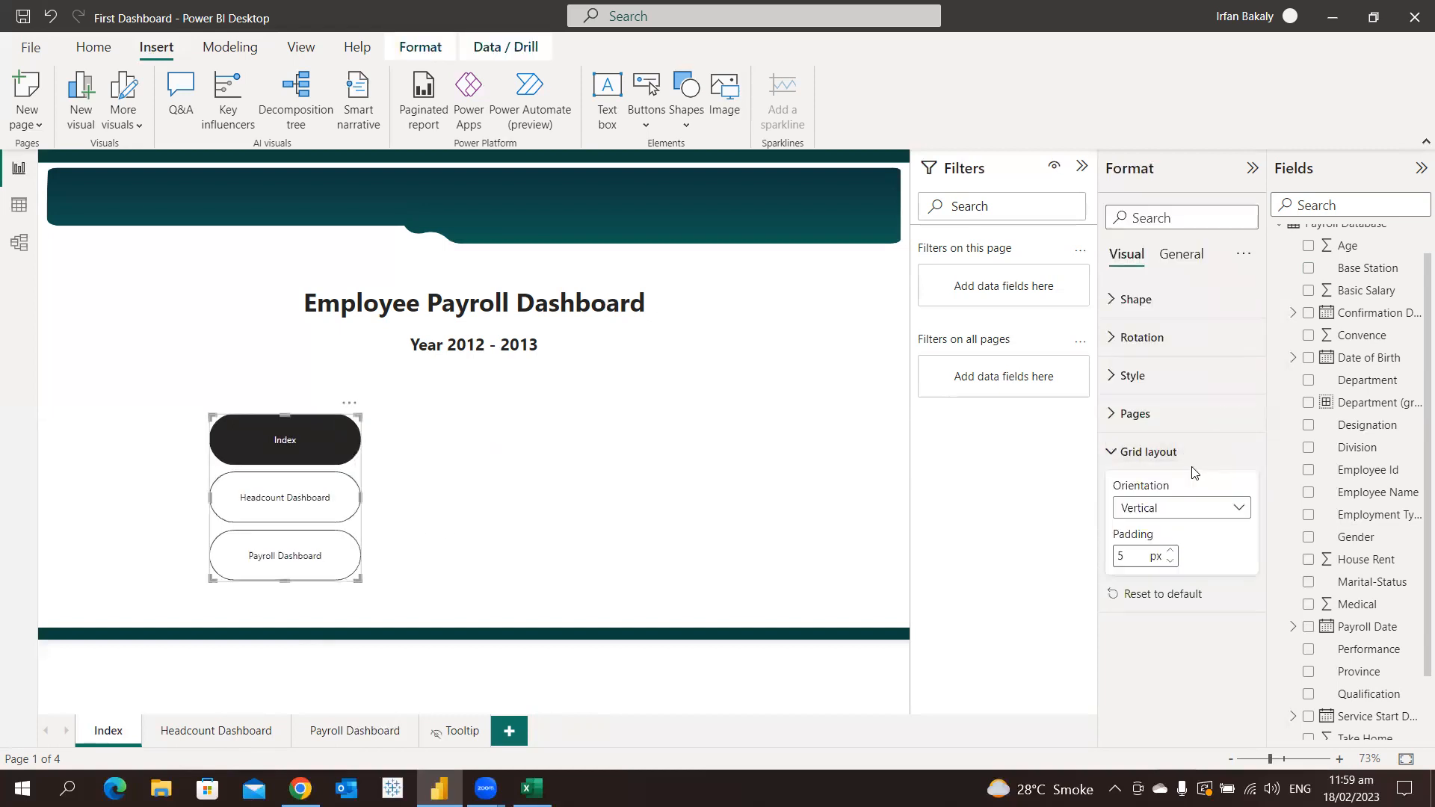
{"action": "left_click", "coordinate": [1191, 507]}
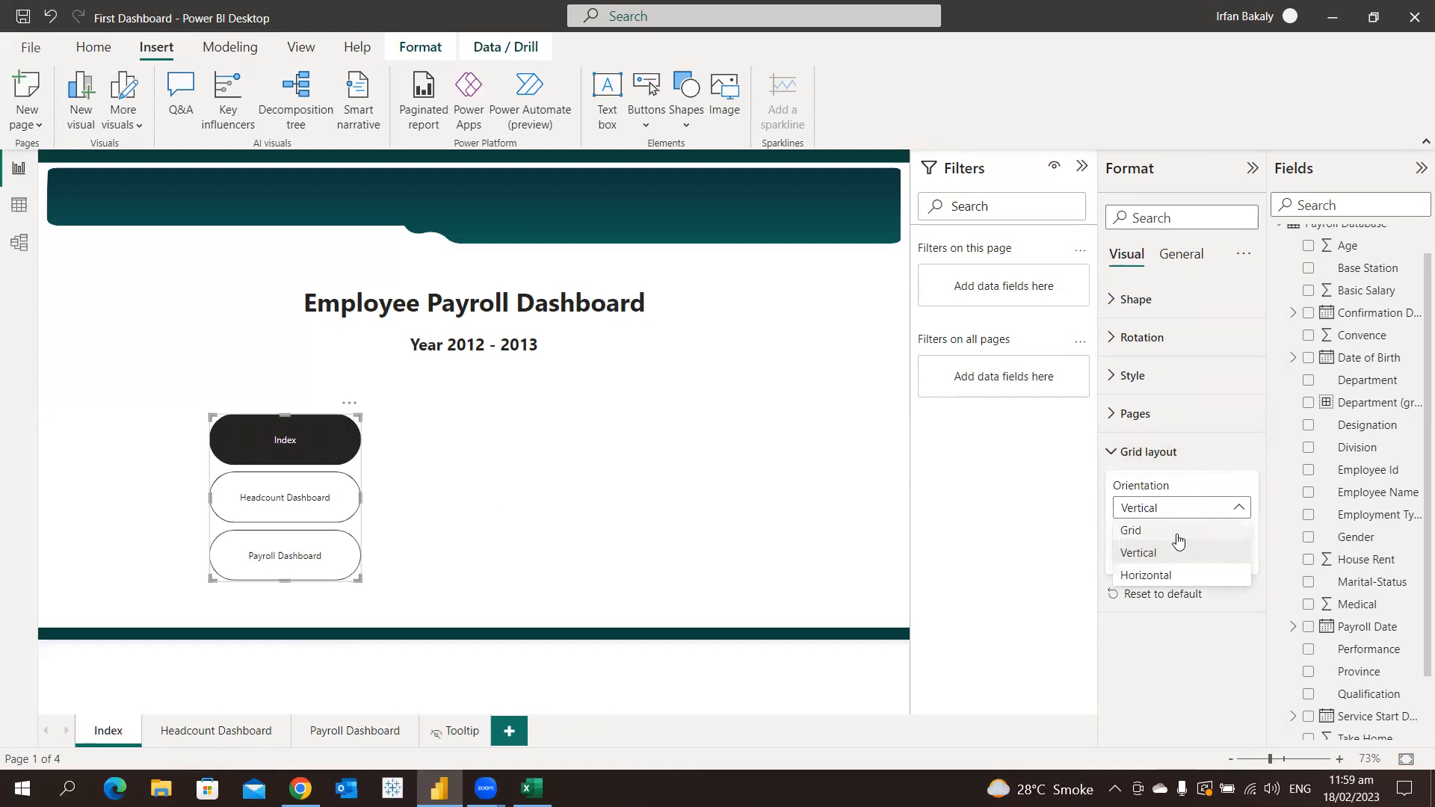
{"action": "left_click", "coordinate": [1177, 531]}
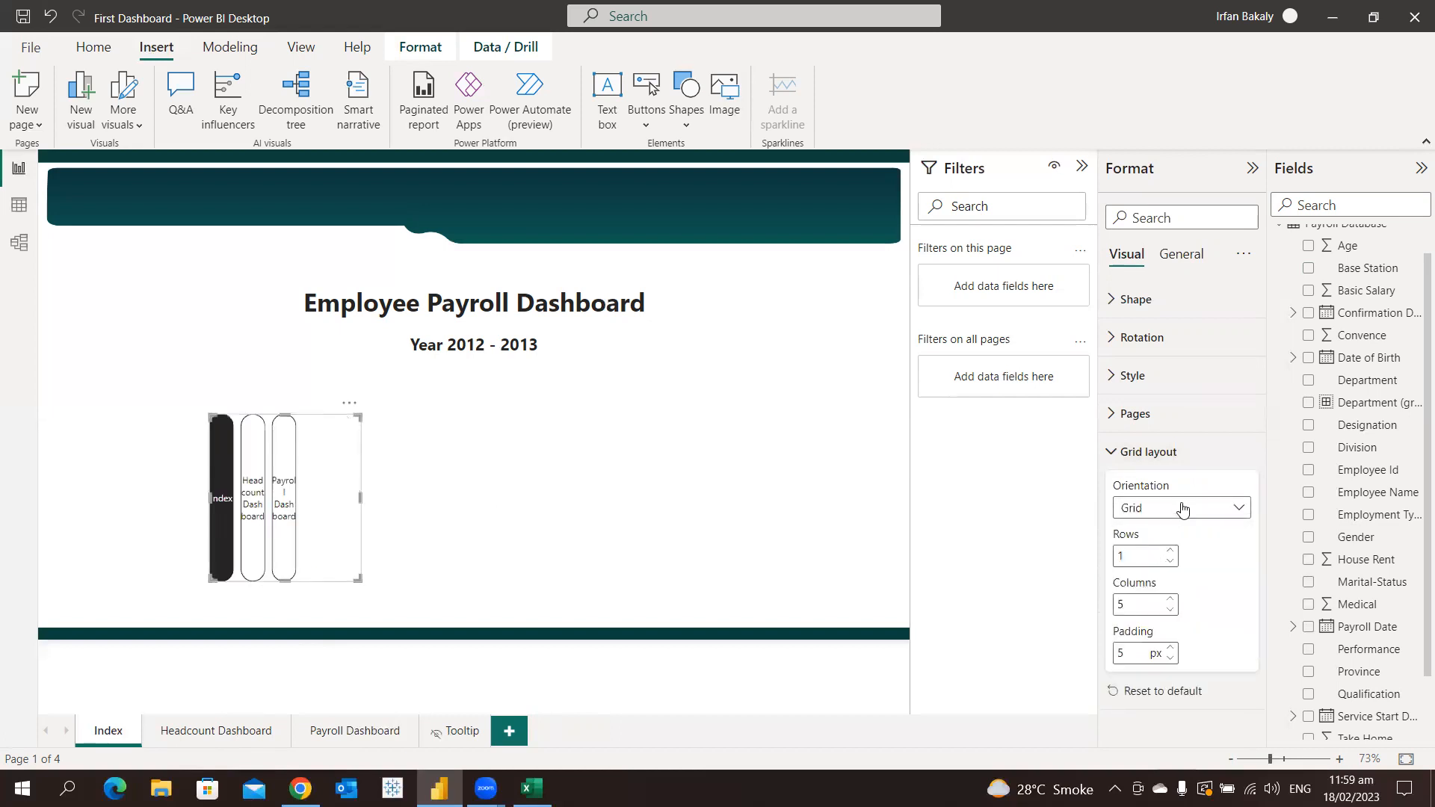
{"action": "left_click", "coordinate": [1182, 509]}
{"action": "left_click", "coordinate": [1179, 577]}
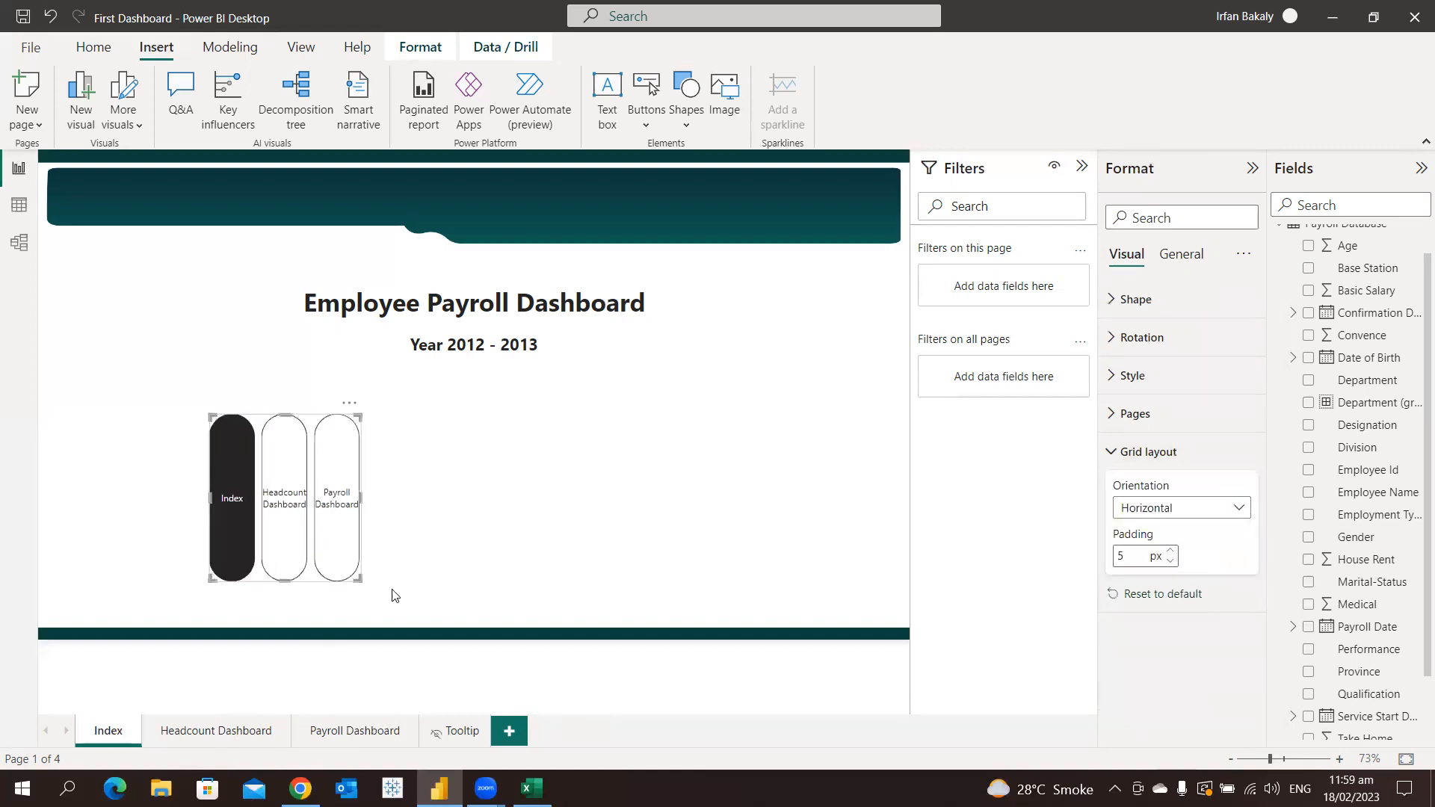
{"action": "left_click", "coordinate": [1216, 509]}
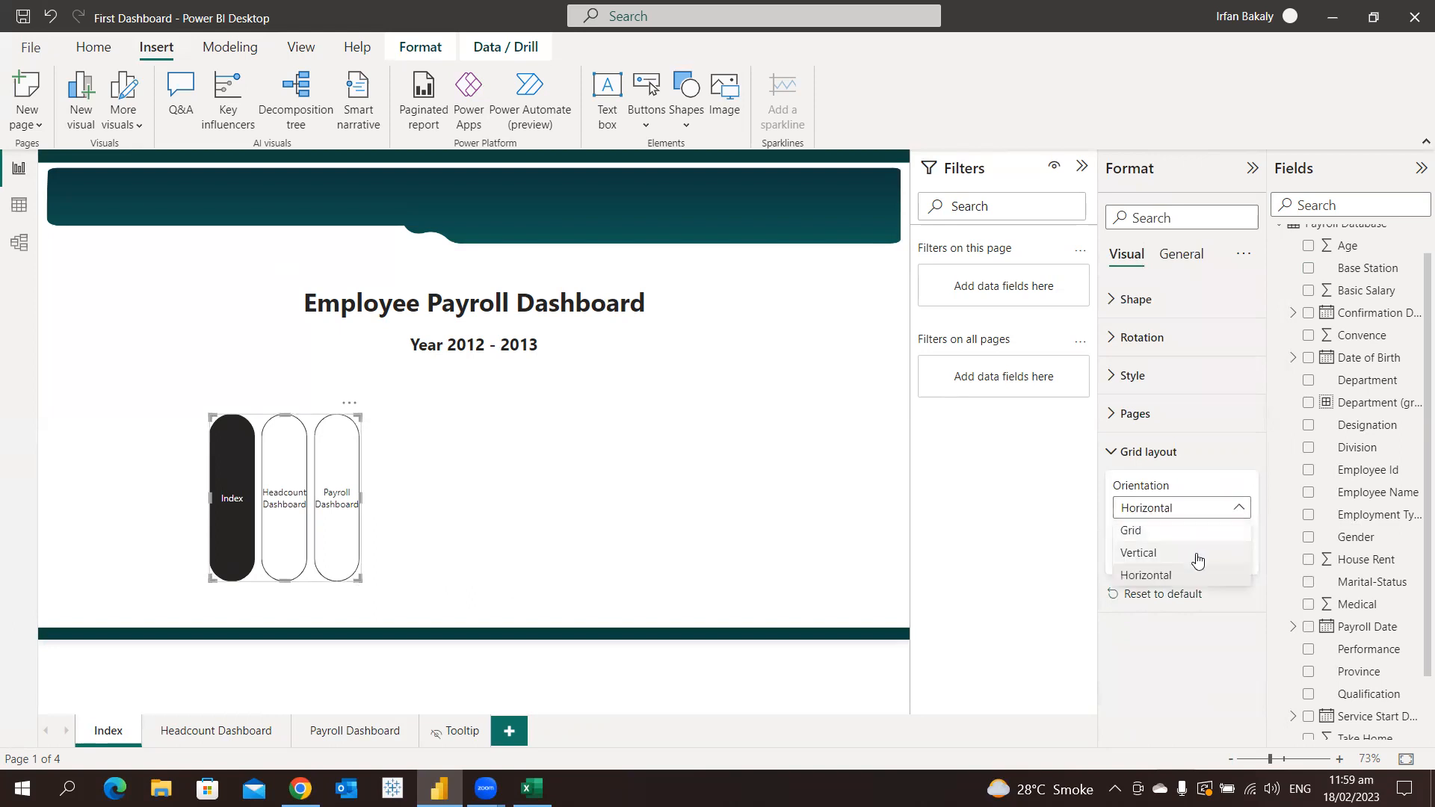
{"action": "left_click", "coordinate": [1197, 555]}
Set the page navigator's orientation to Horizontal and resize it into a wide, short row of buttons centred below the year subtitle
{"action": "left_click", "coordinate": [1183, 517]}
{"action": "left_click", "coordinate": [1174, 577]}
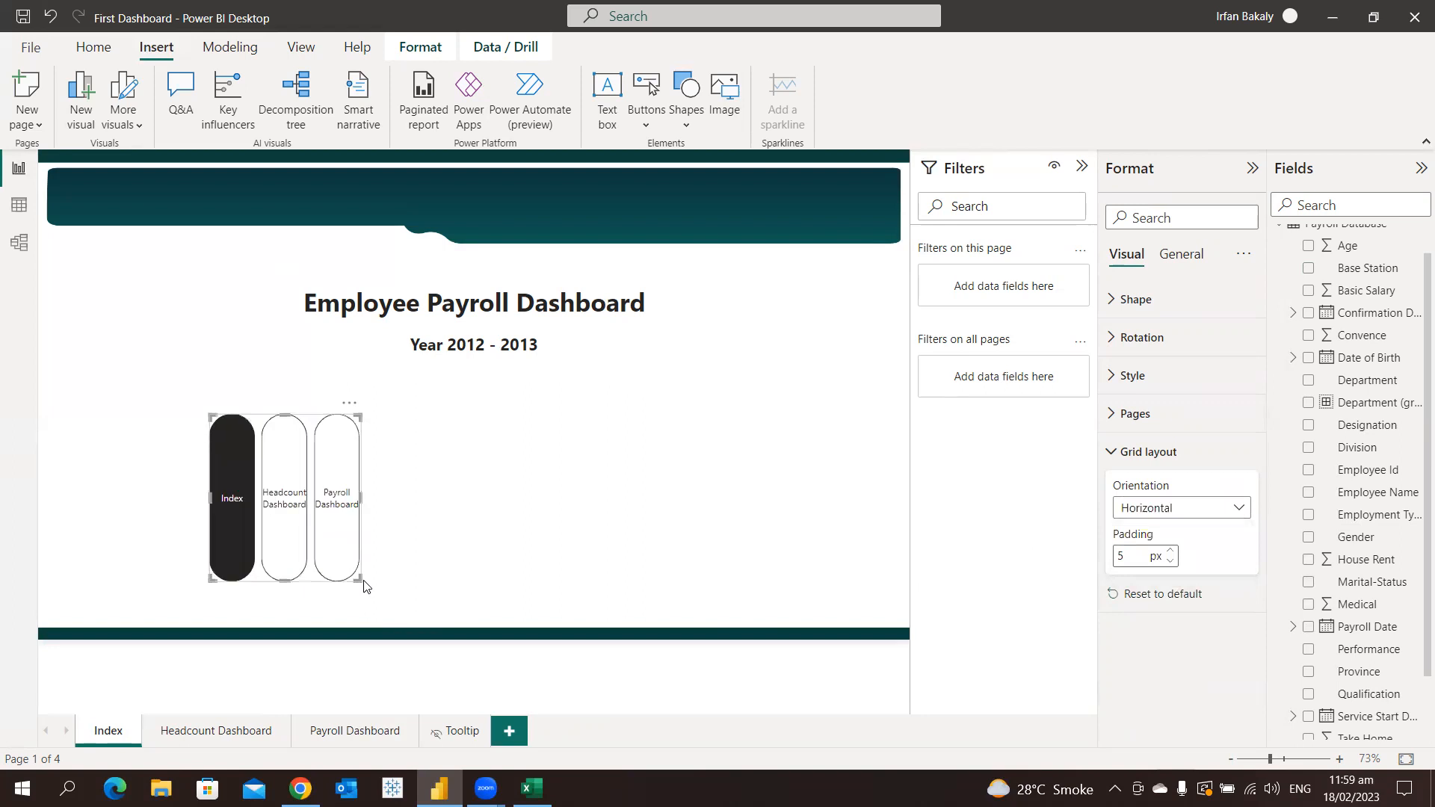
{"action": "left_click_drag", "start_coordinate": [364, 583], "coordinate": [736, 420]}
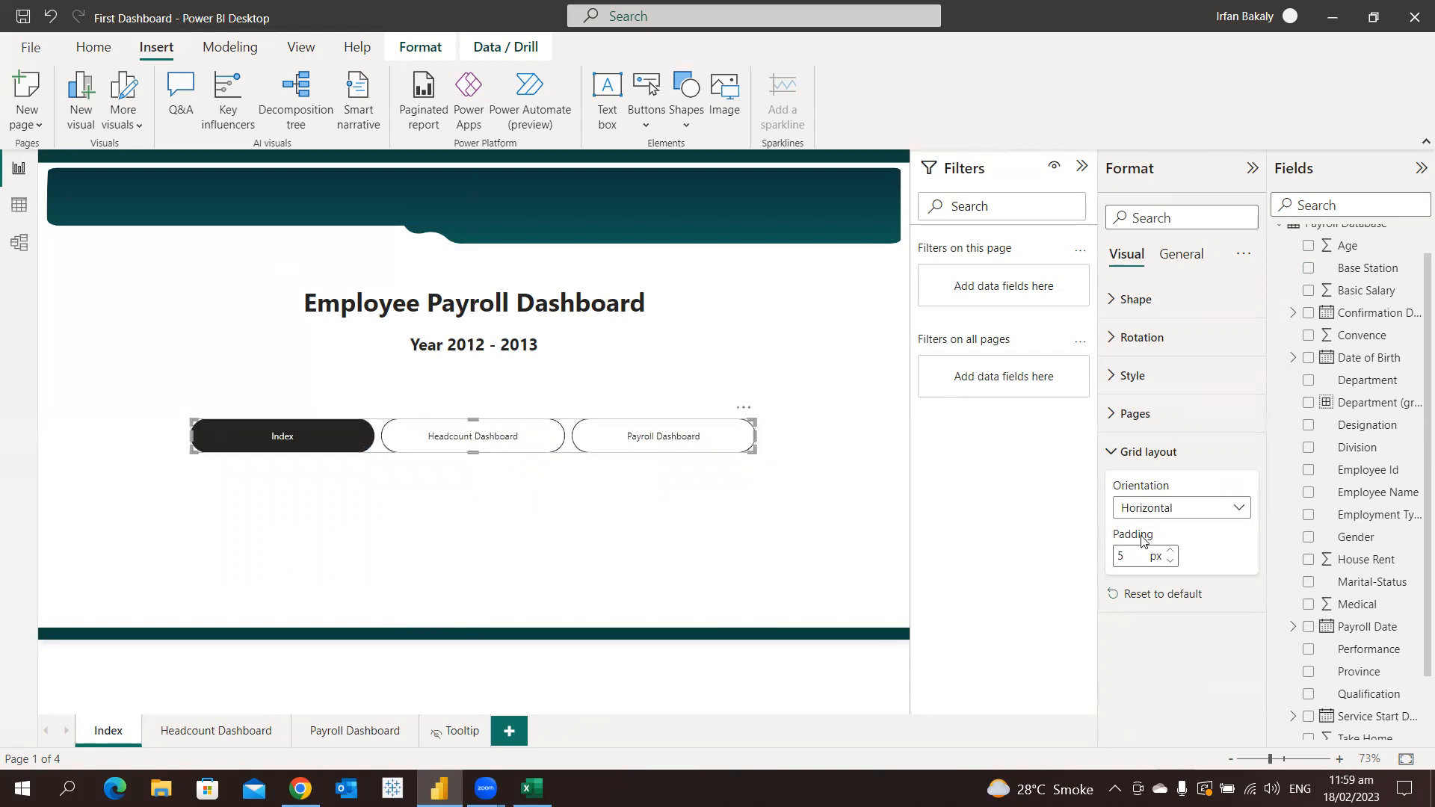